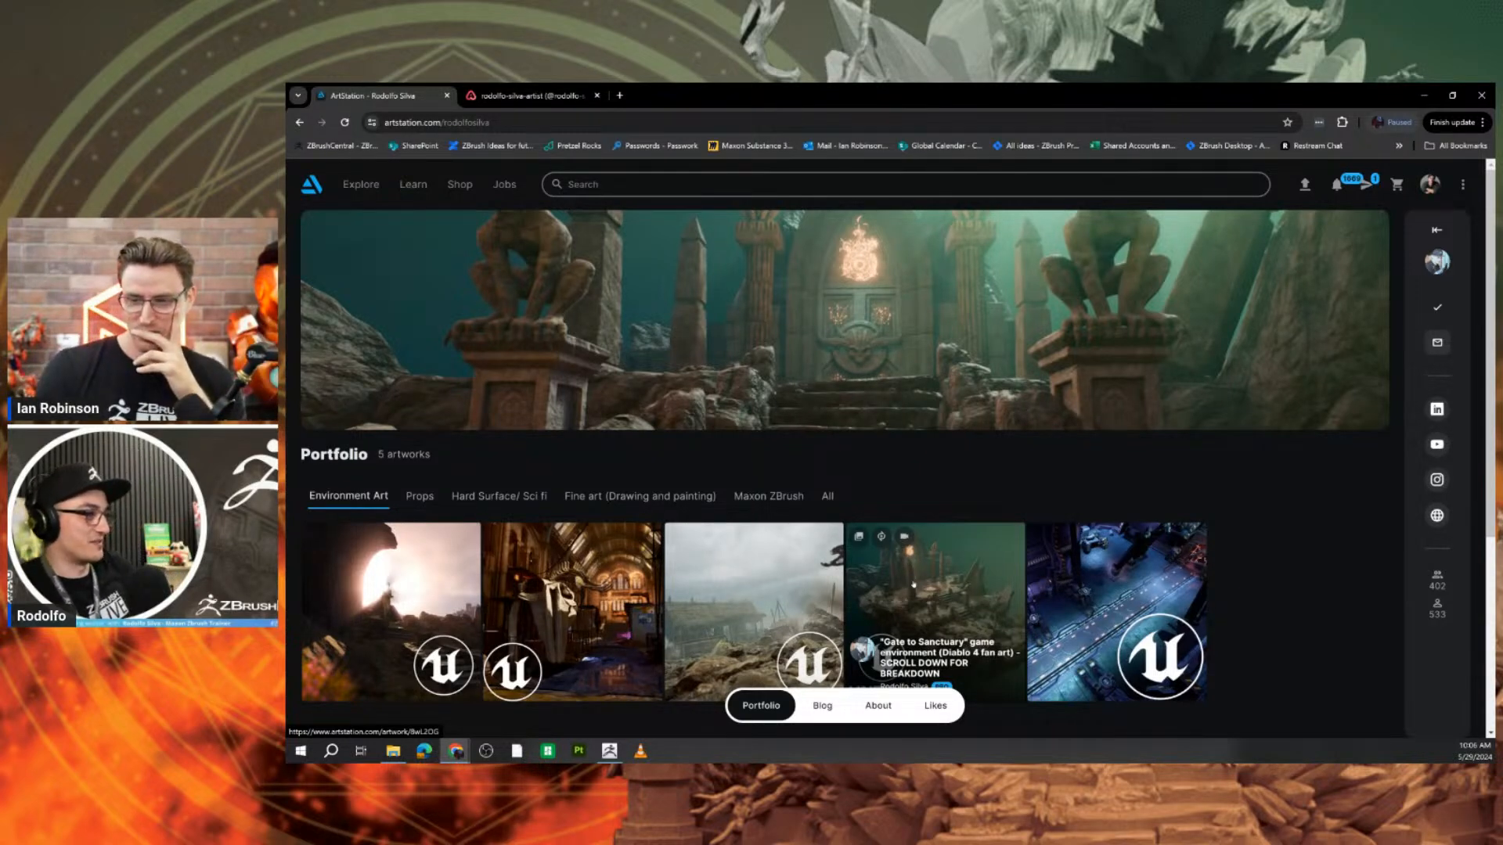
Open the "Gate to Sanctuary" artwork from the portfolio and watch its final trailer in full screen, then return to the artwork page.
click(913, 584)
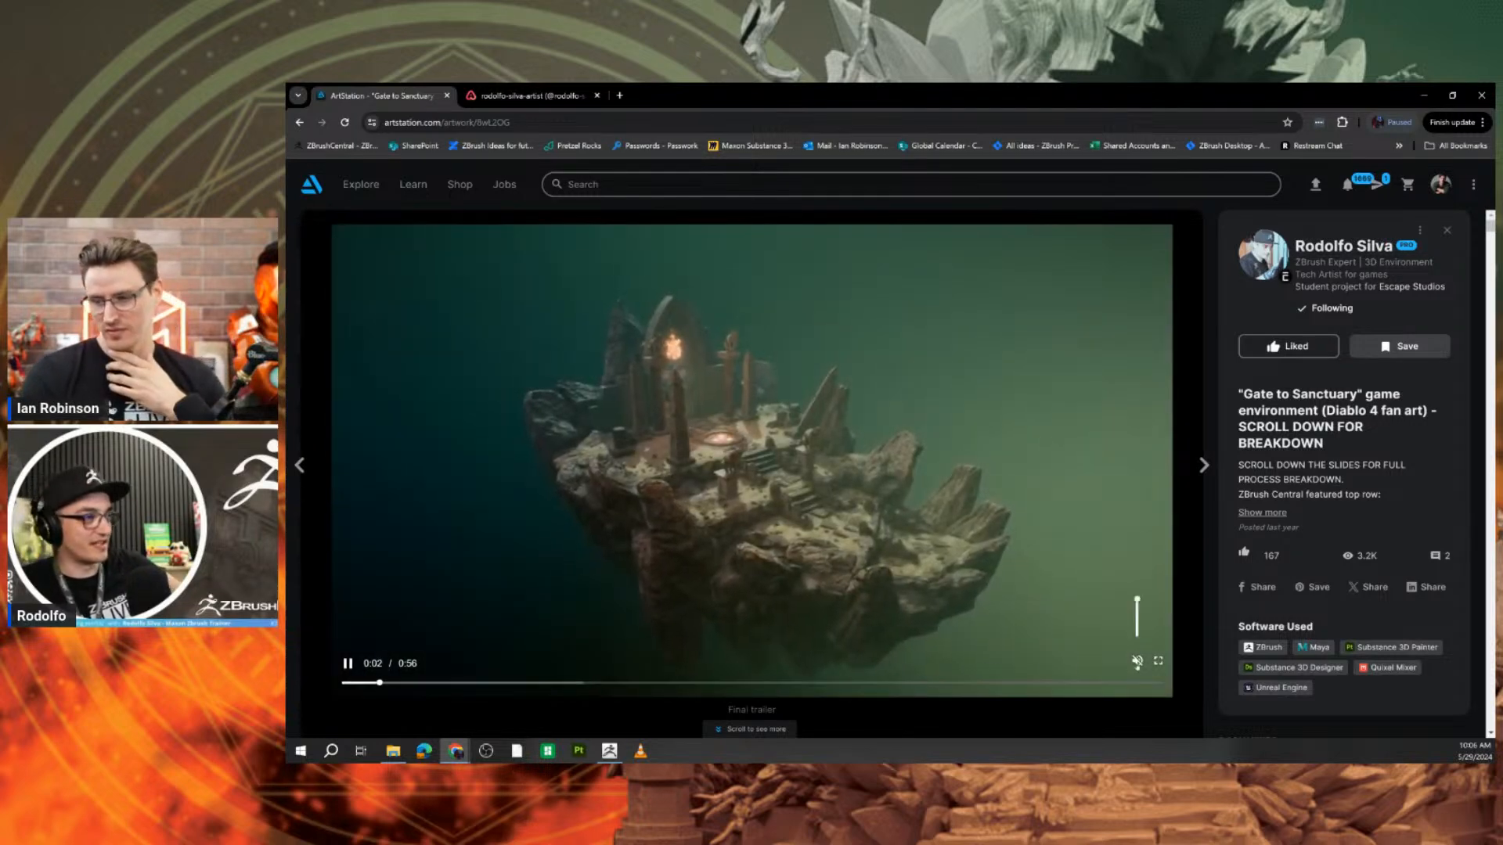
click(1158, 661)
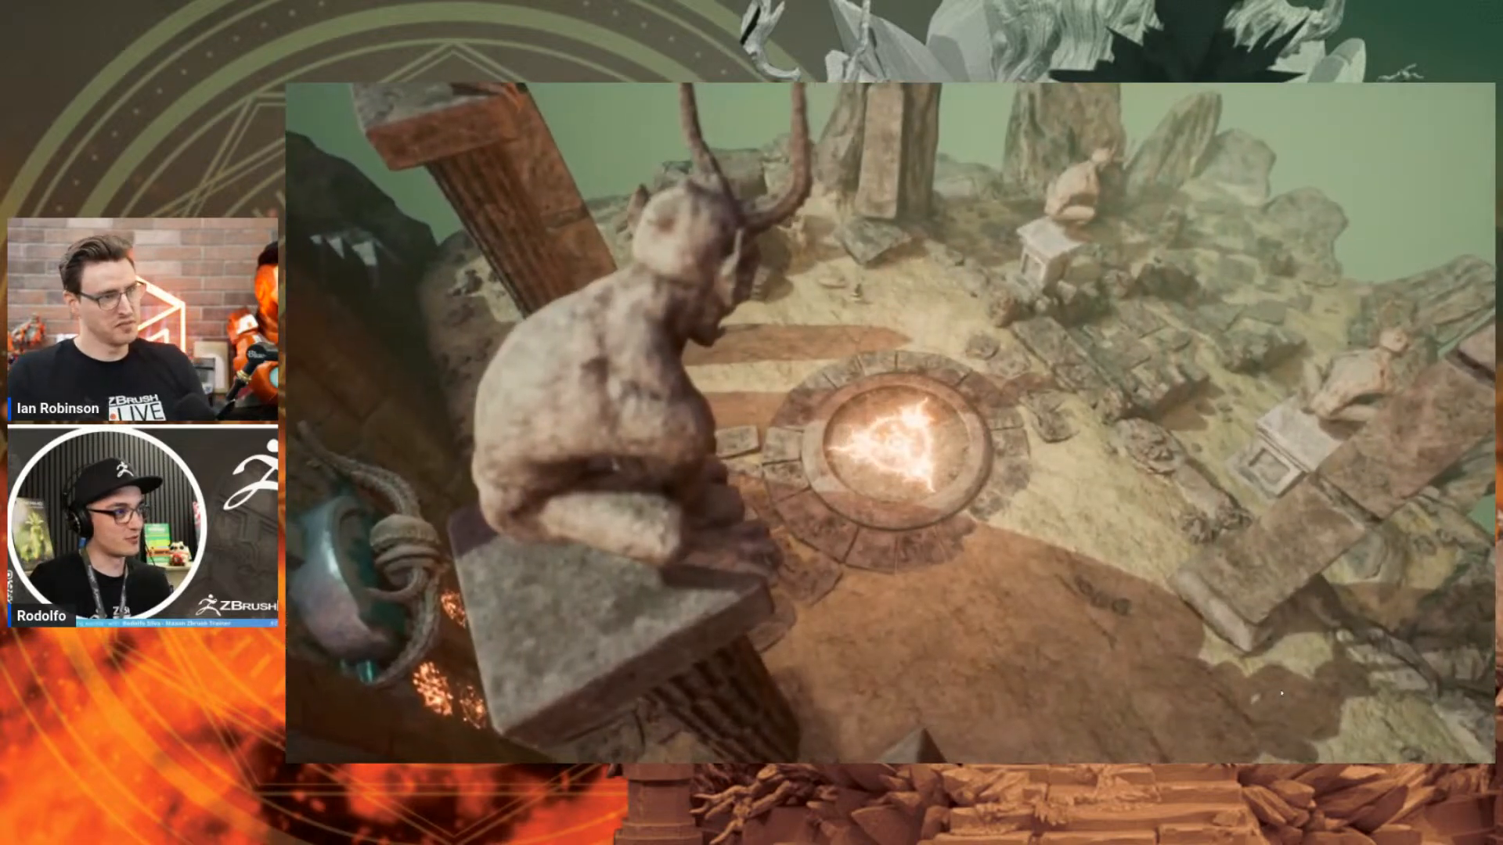
mouse_move(1248, 719)
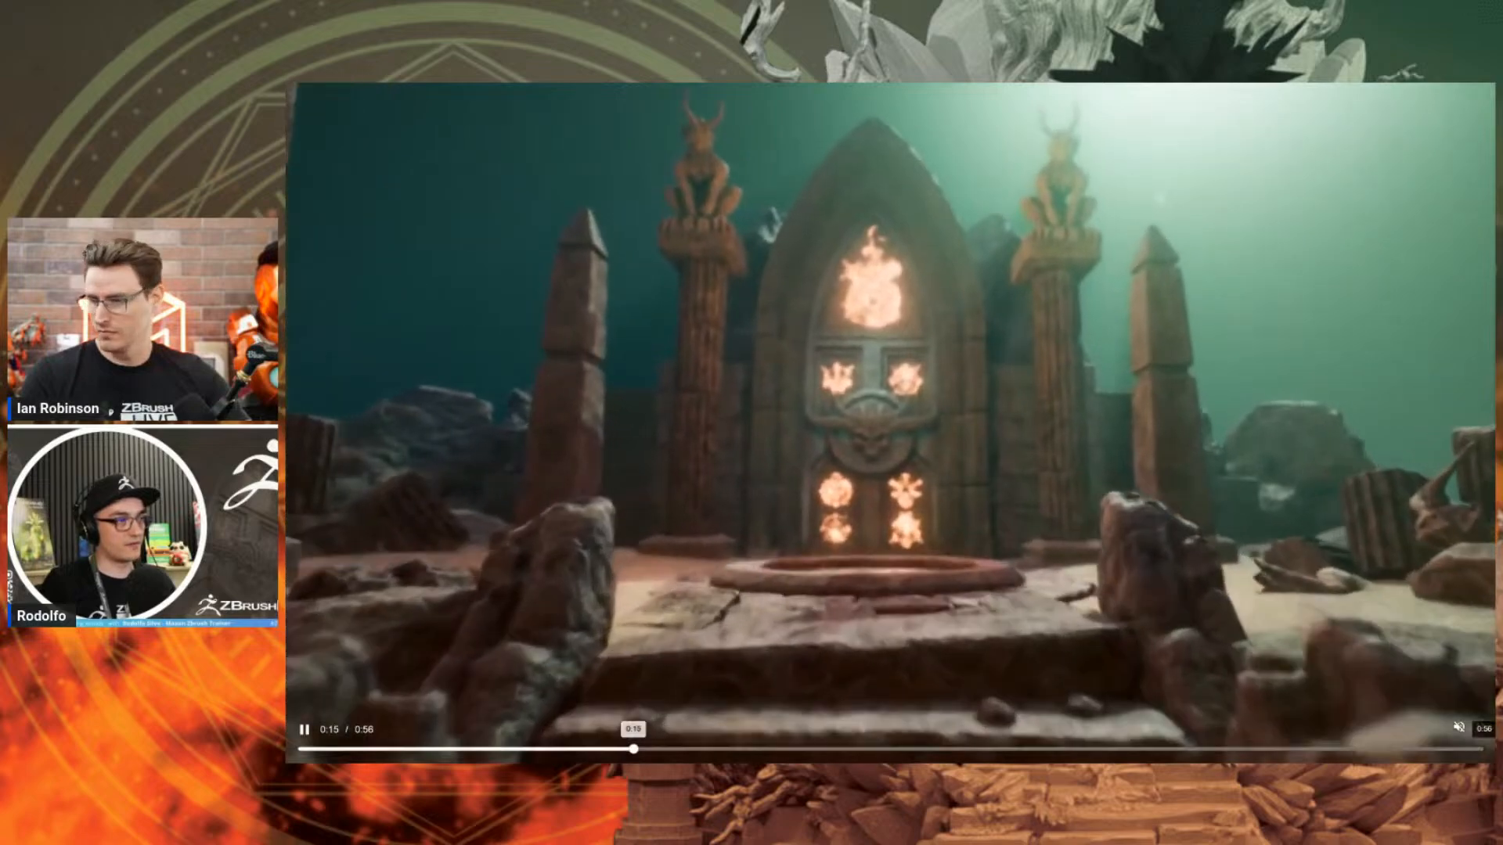
click(1480, 728)
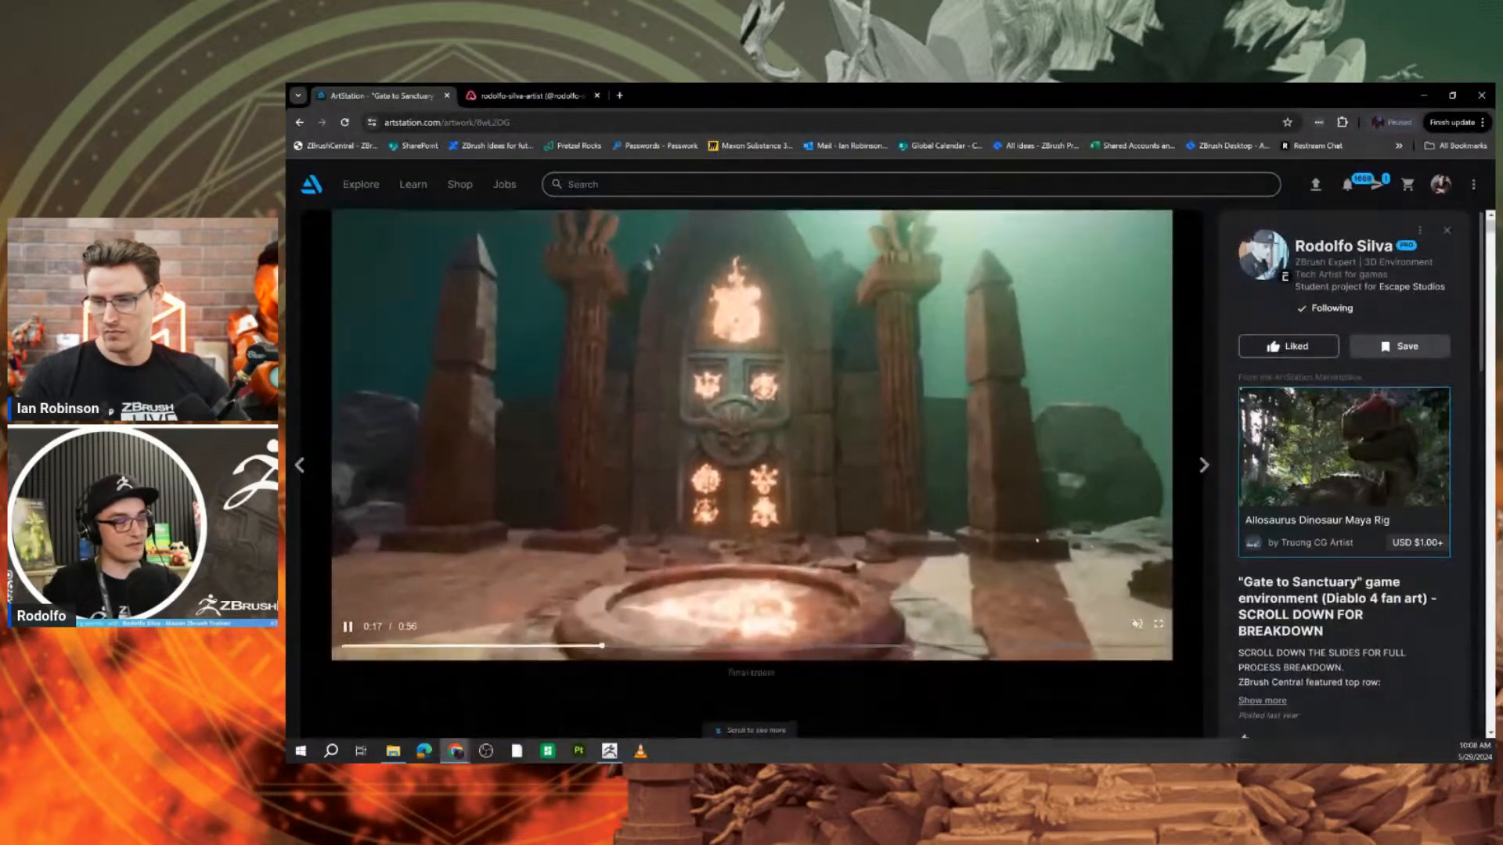
Examine the overview renders of the floating diorama below the "Gate to Sanctuary" trailer.
scroll(967, 495, down, 5)
scroll(967, 495, down, 5)
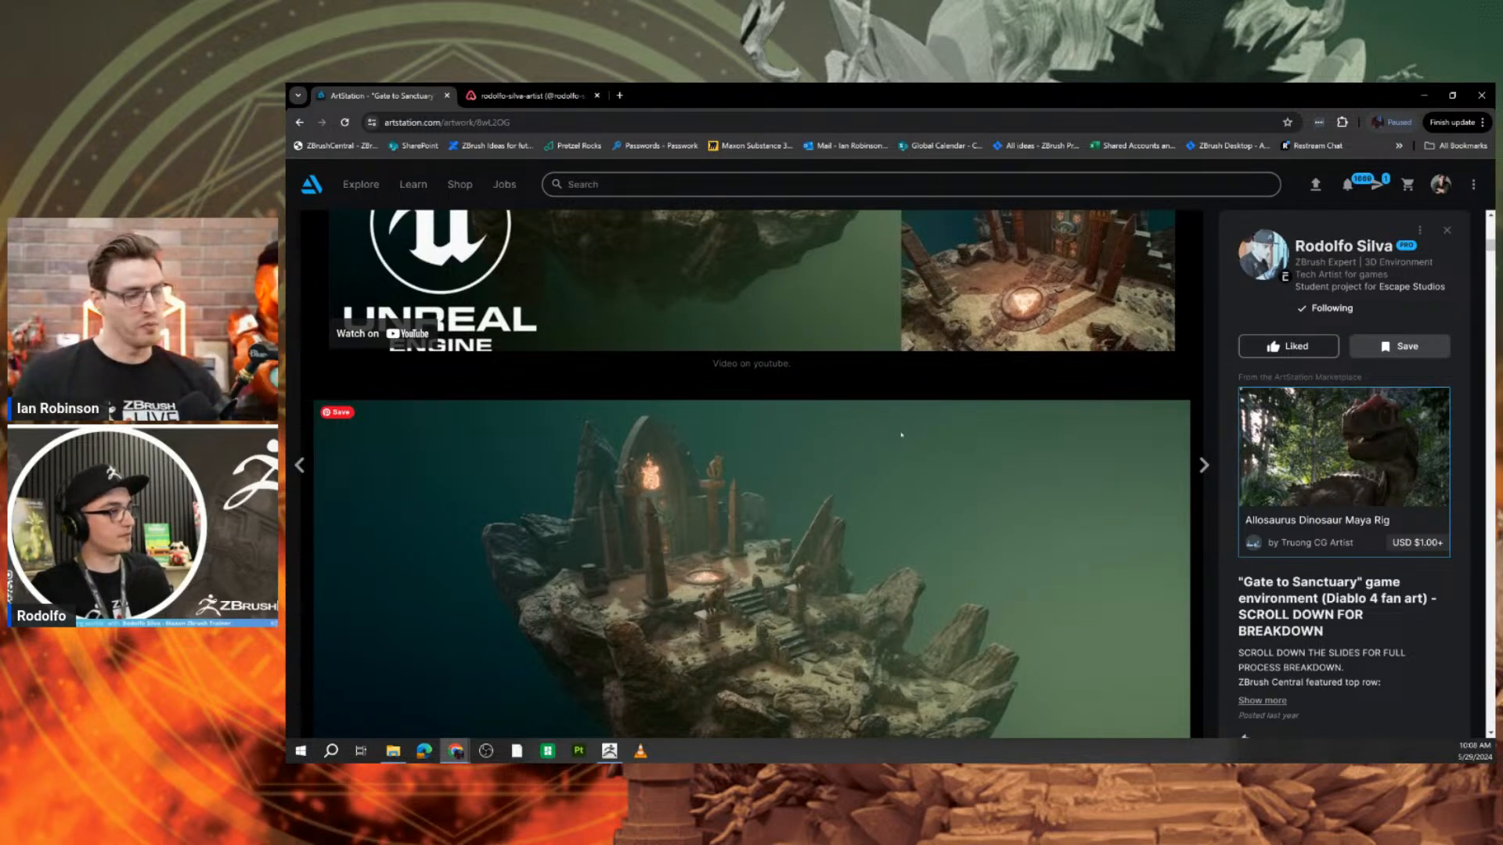
scroll(865, 420, down, 2)
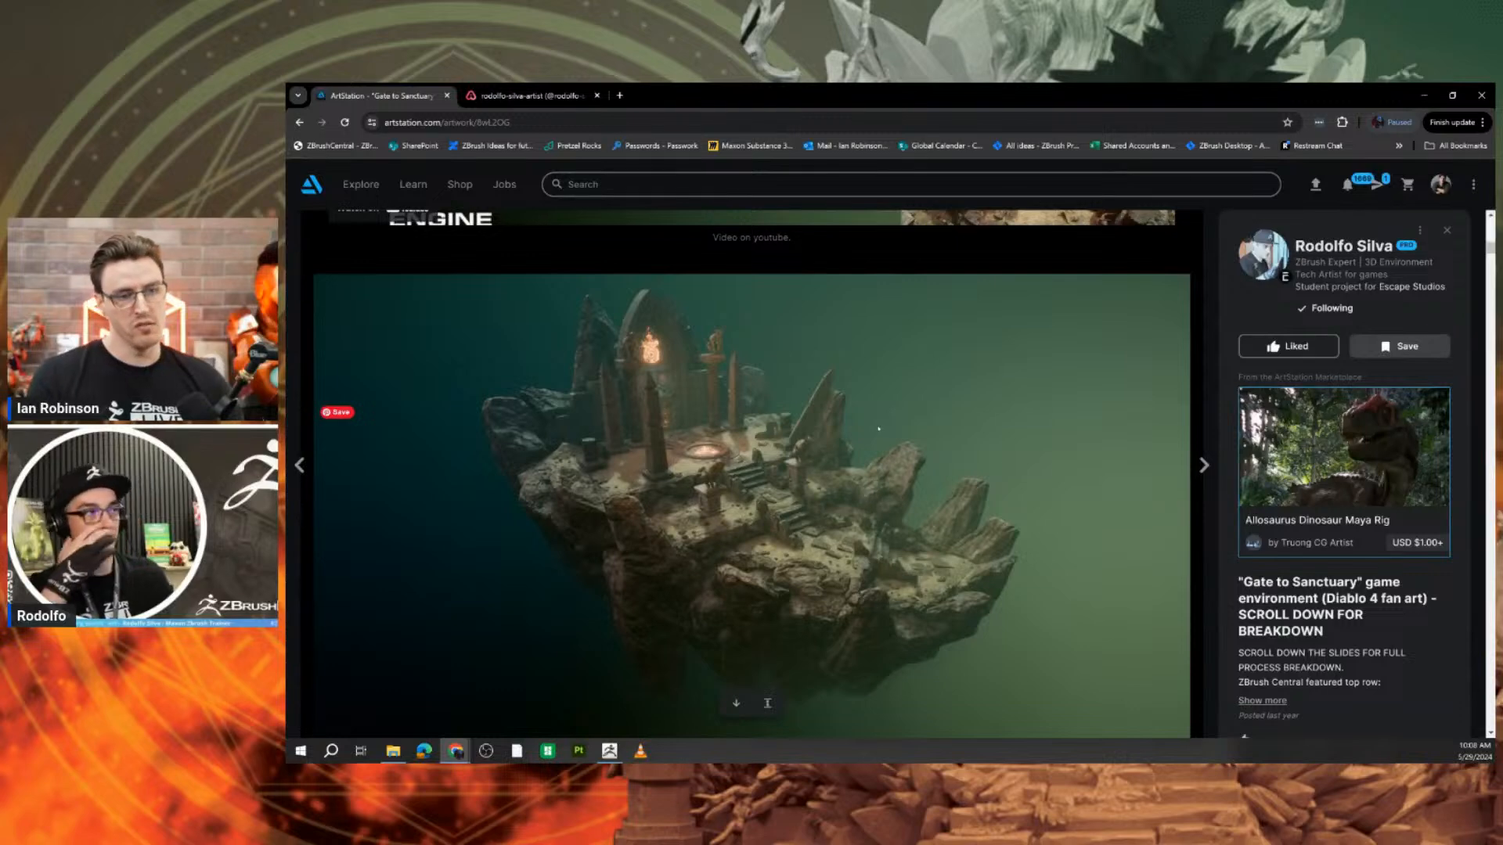
scroll(879, 428, up, 2)
scroll(887, 439, down, 3)
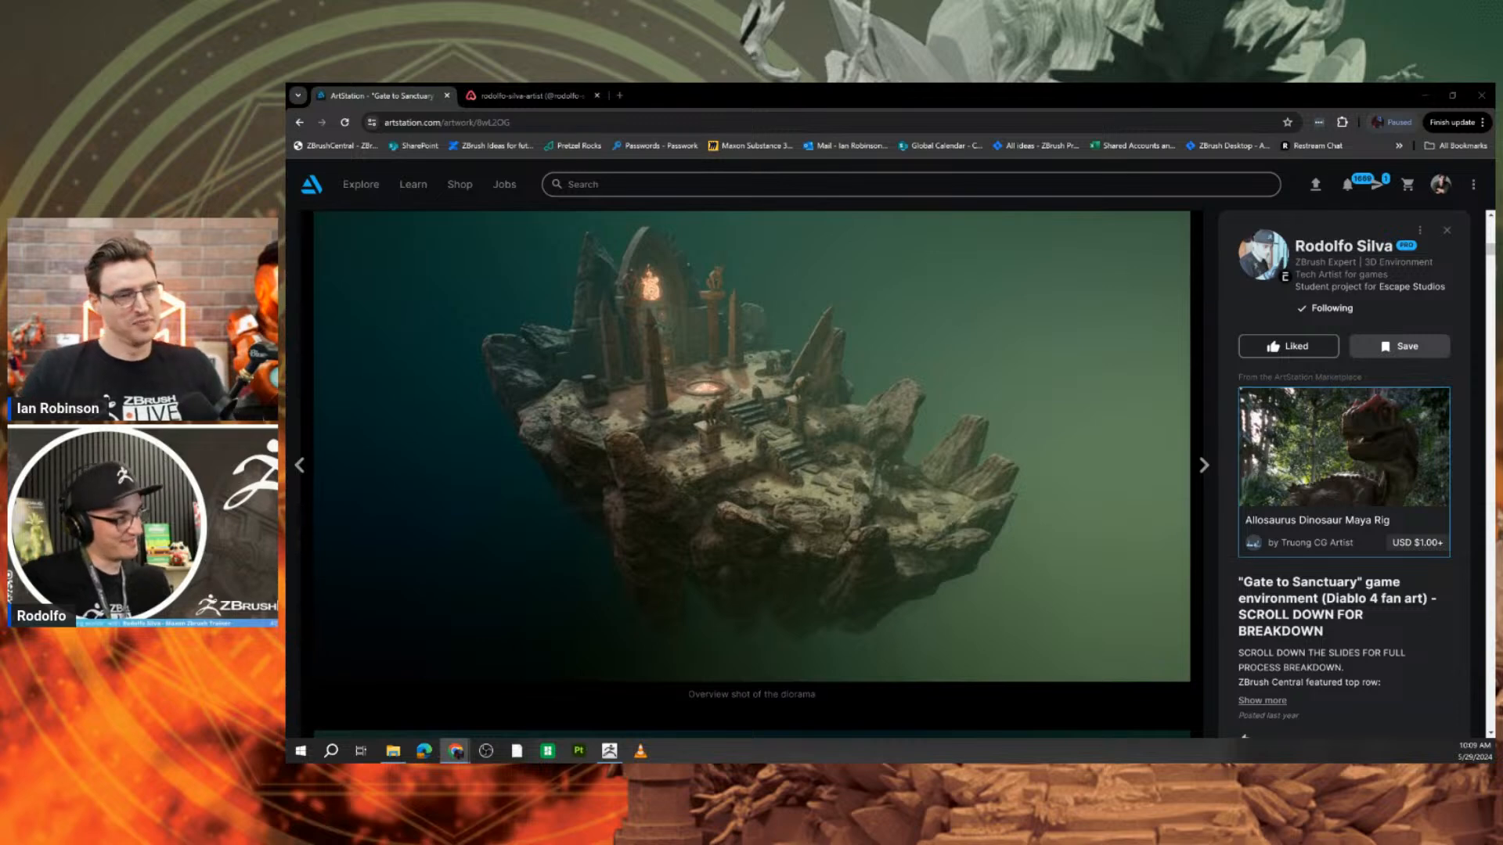
scroll(676, 514, down, 5)
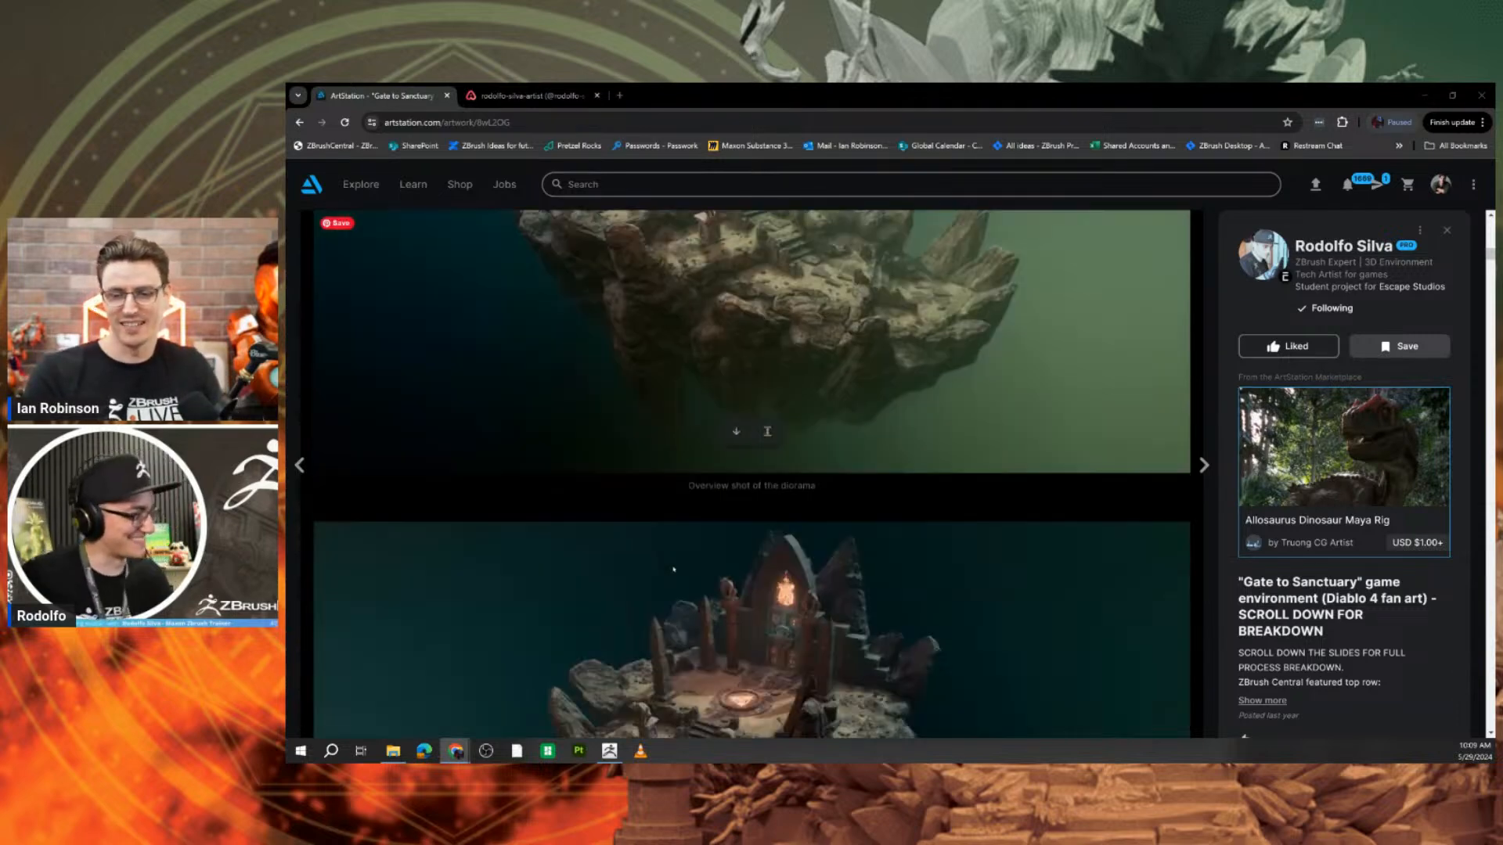
scroll(676, 514, down, 4)
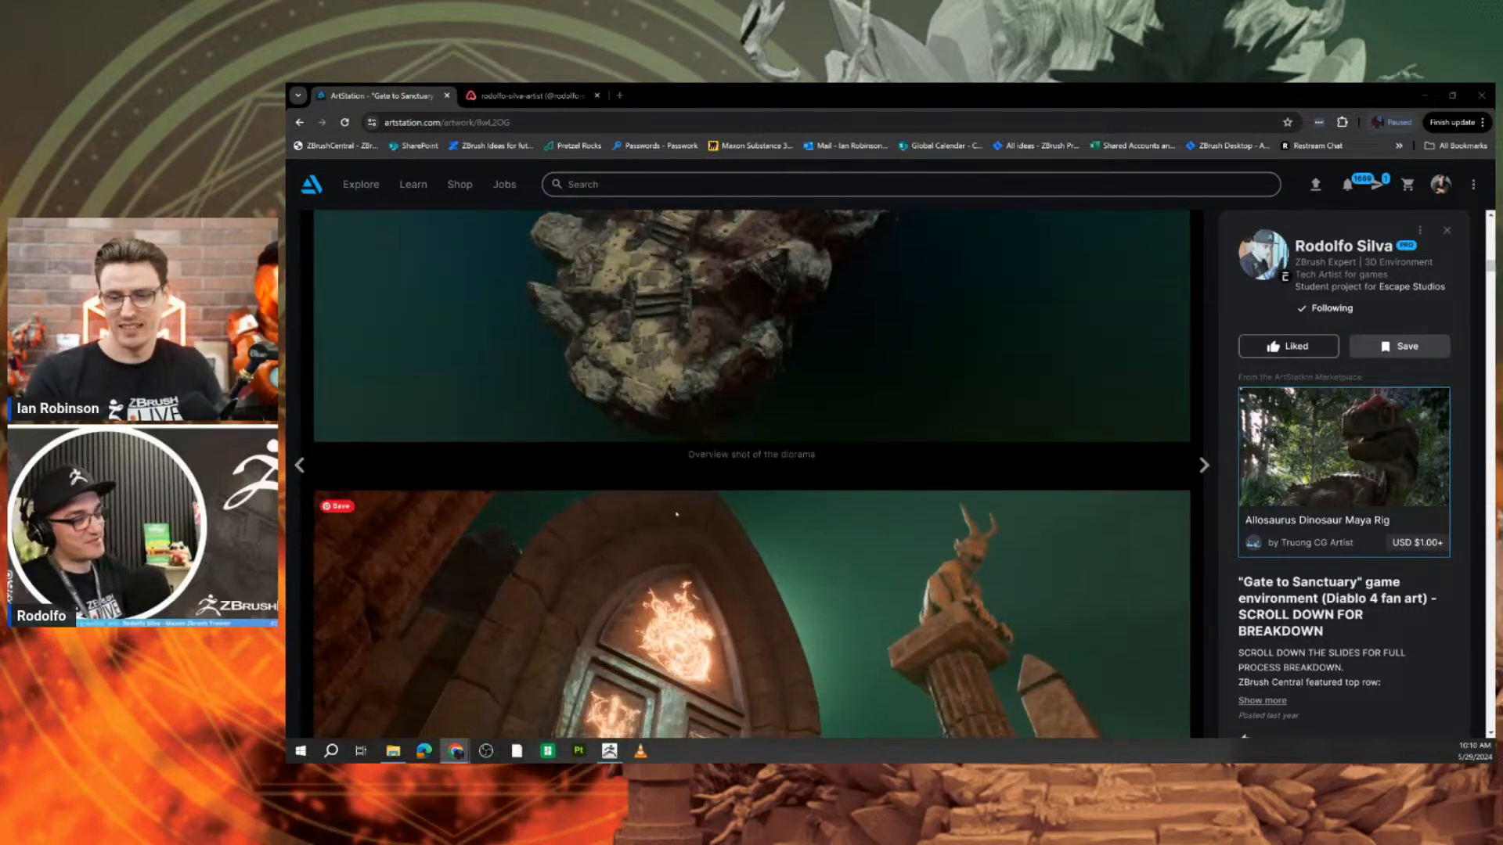
Examine the "Gate to Sanctuary" close-up renders of the main door, demon statues, pathway and ritual altar.
scroll(680, 498, down, 1)
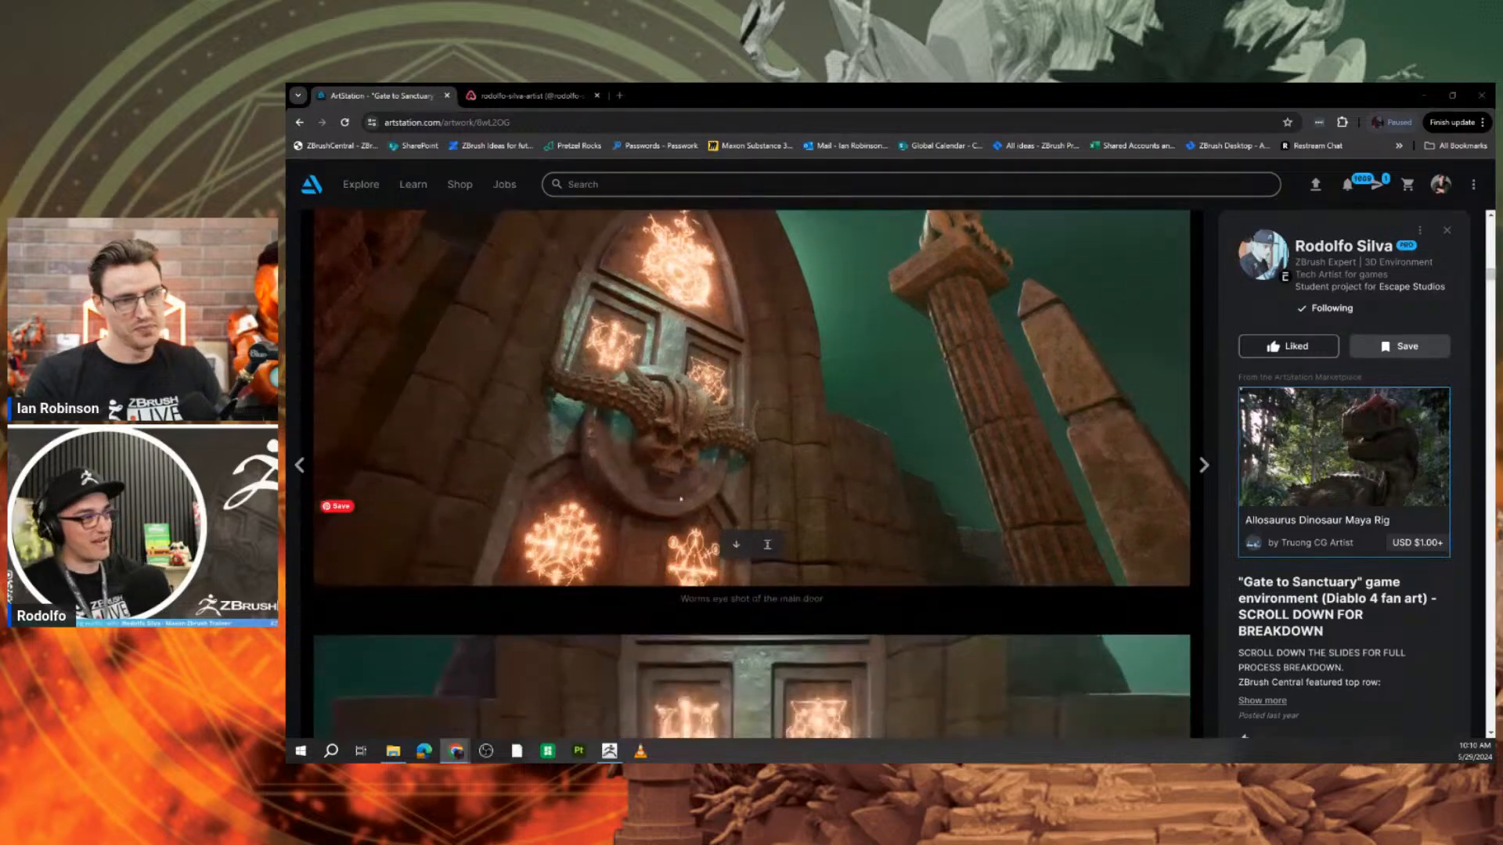
scroll(681, 498, down, 3)
scroll(752, 469, down, 2)
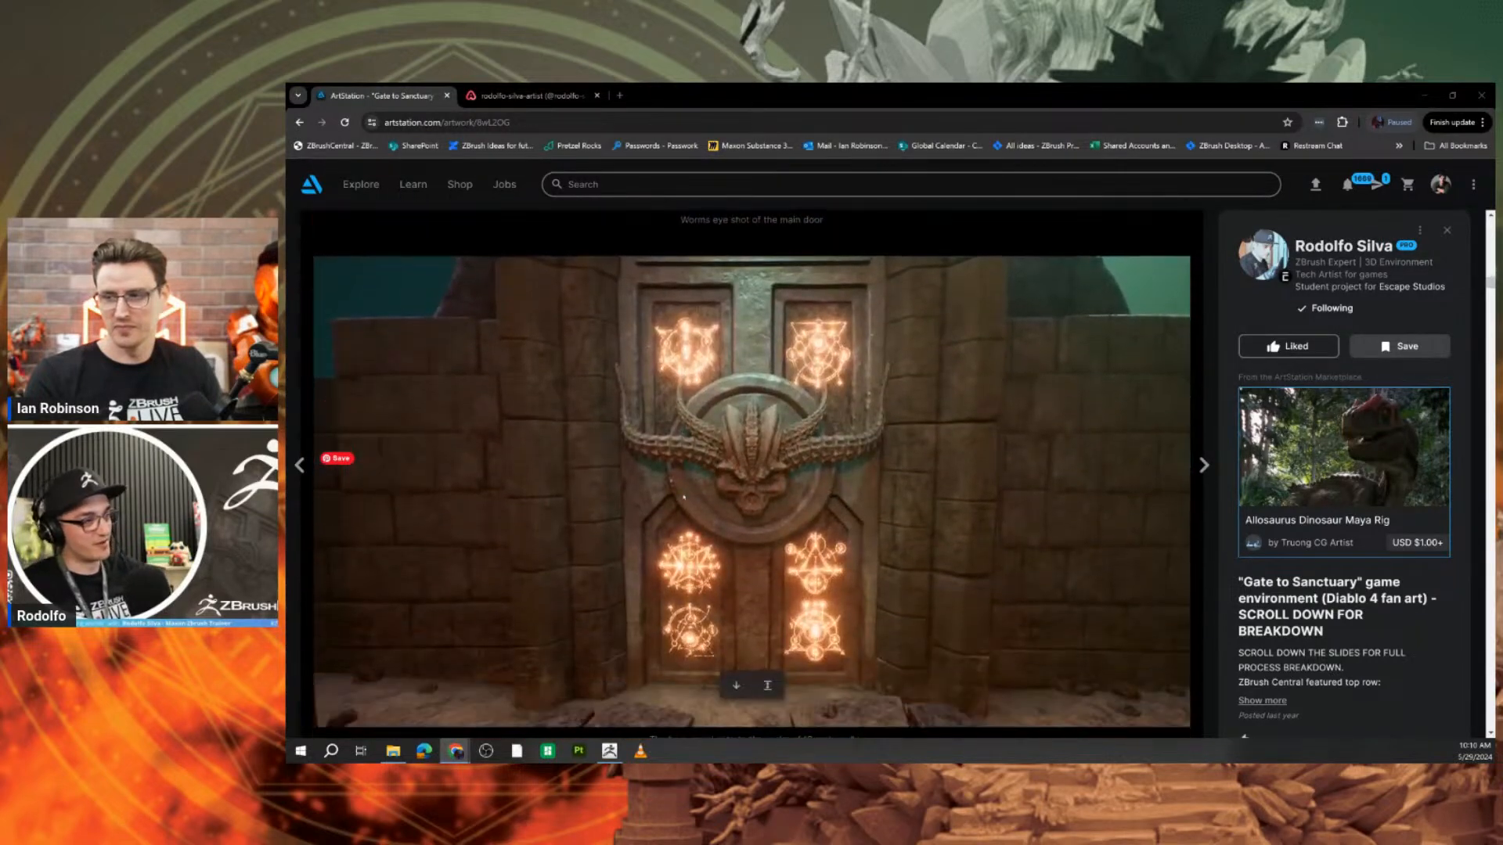
scroll(751, 469, down, 1)
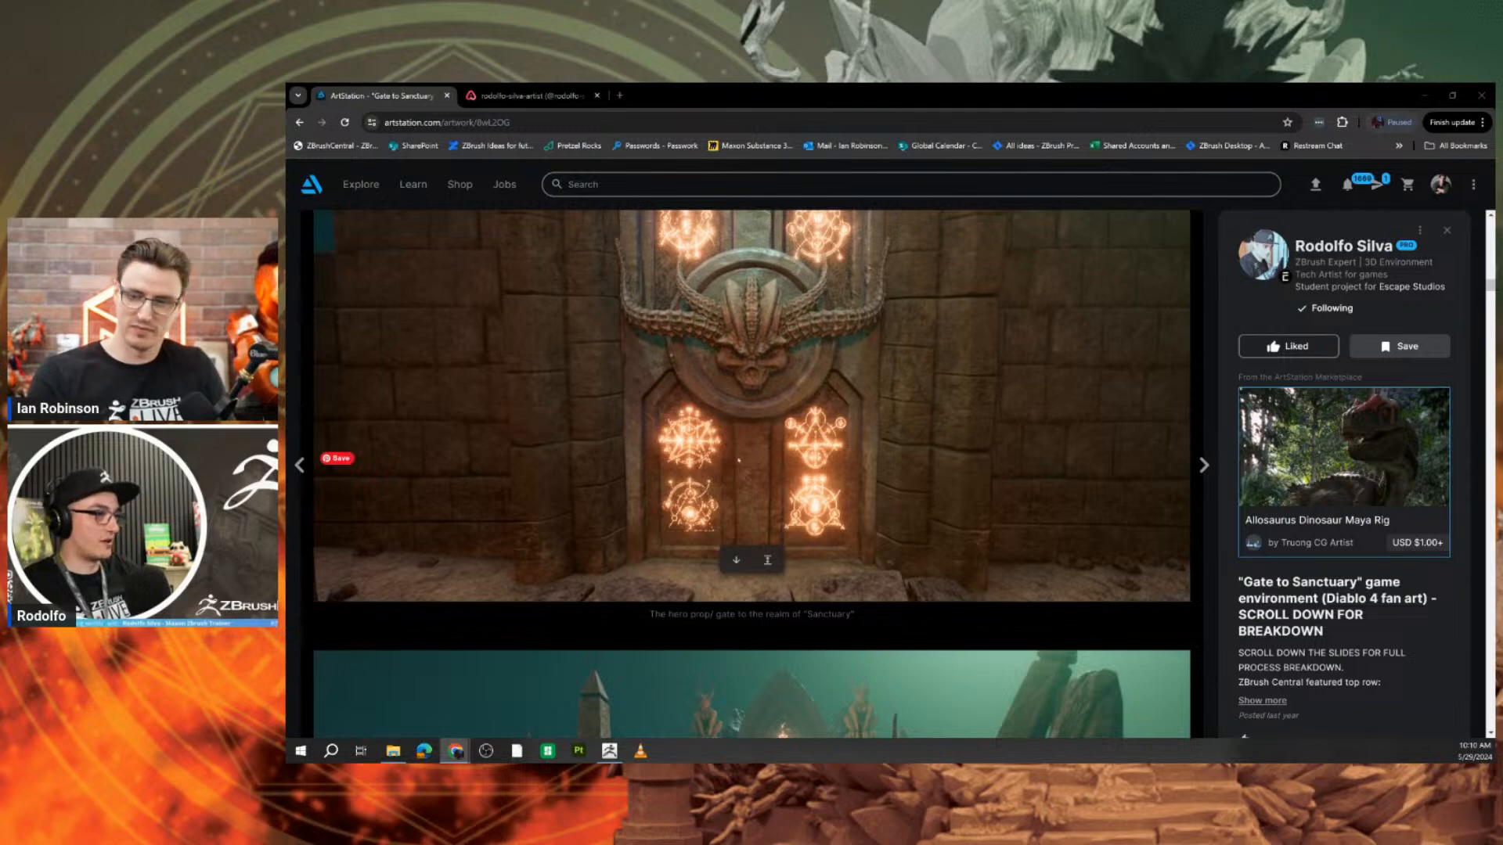
scroll(739, 460, down, 8)
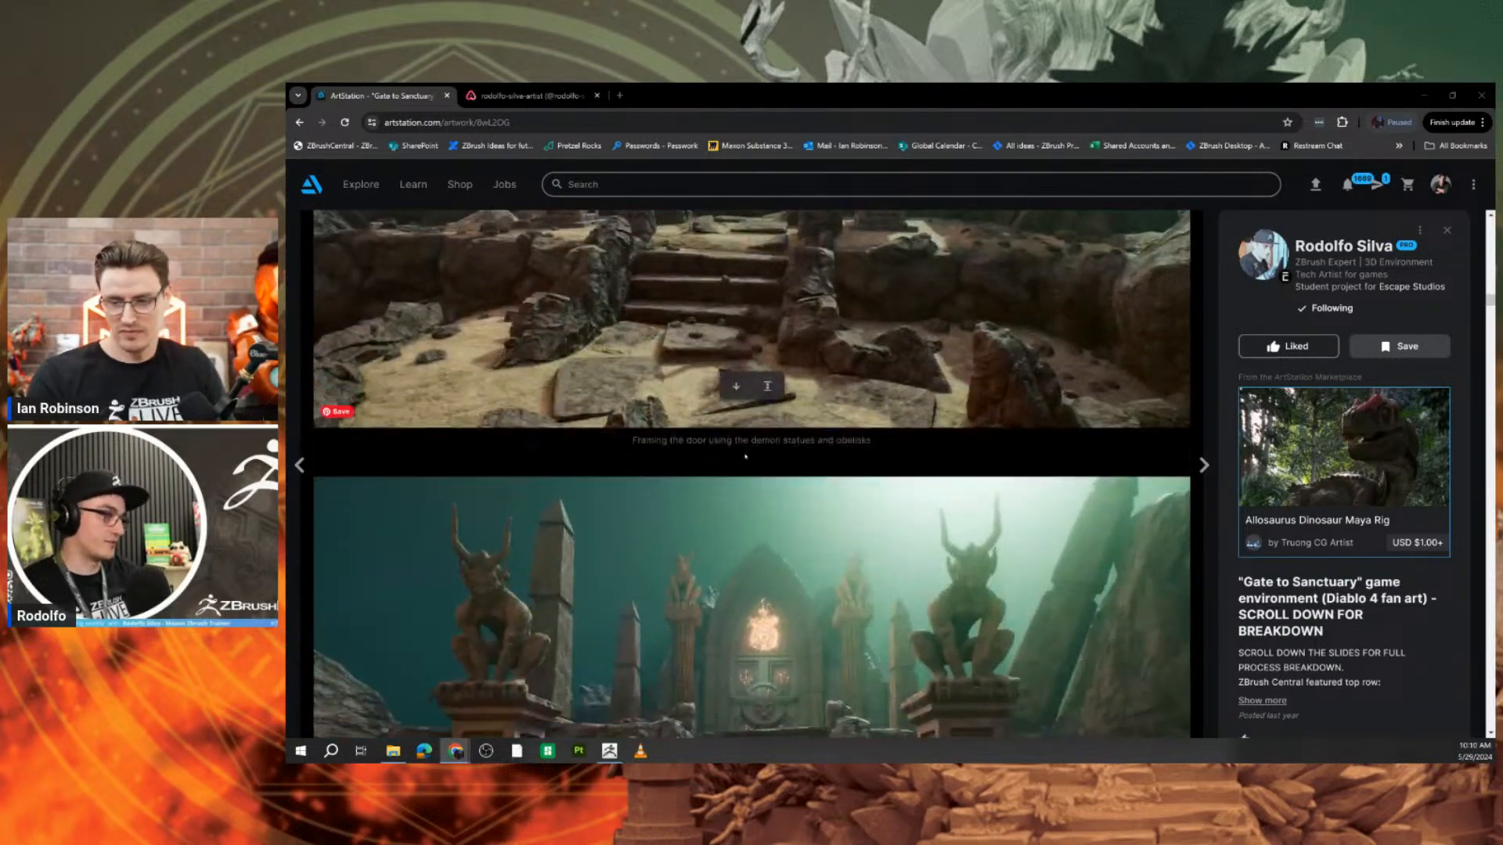
scroll(745, 456, down, 8)
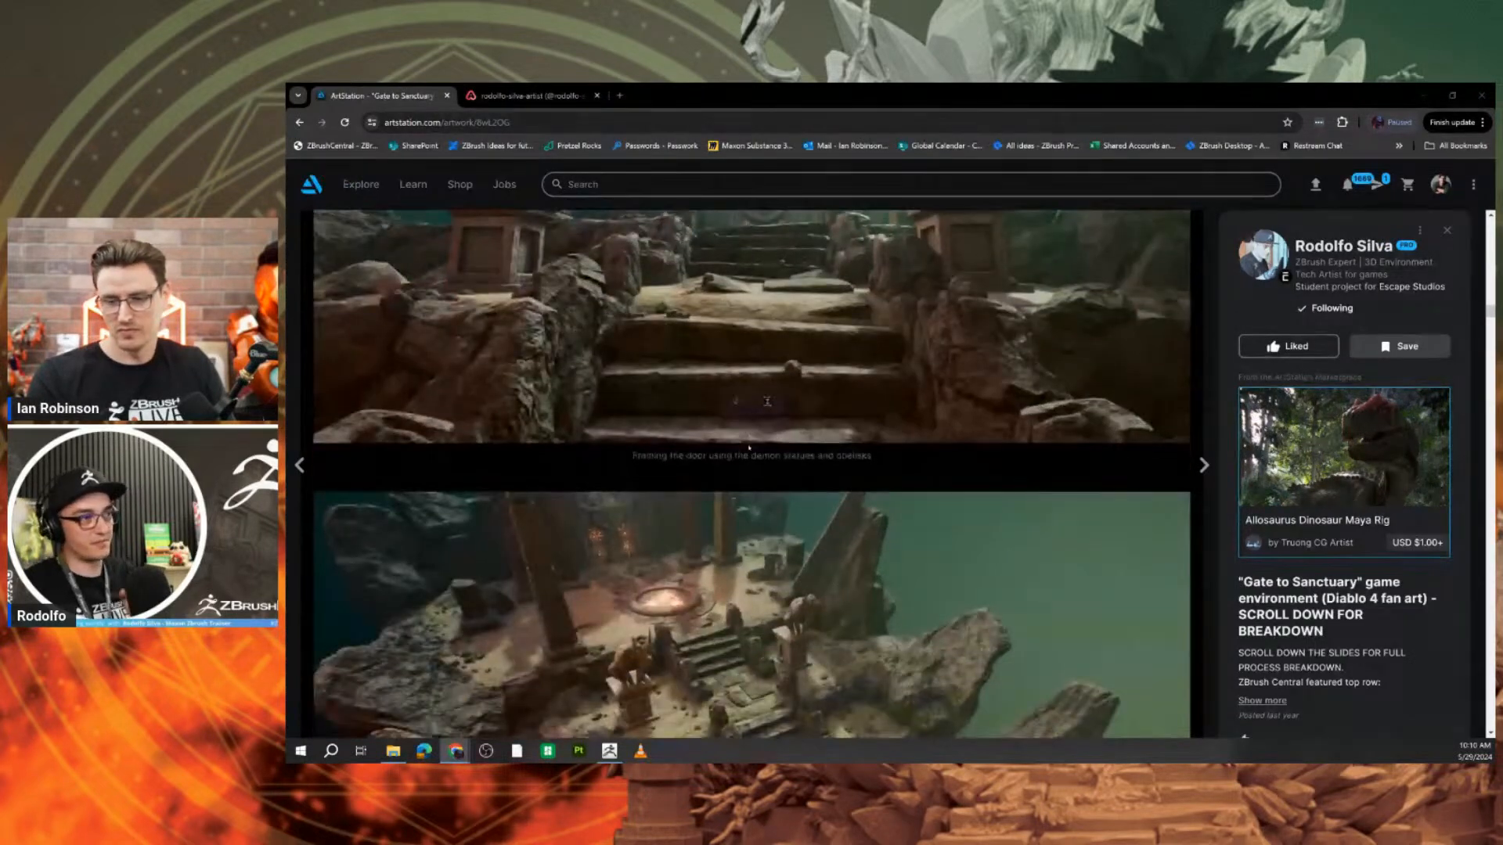
scroll(748, 448, down, 1)
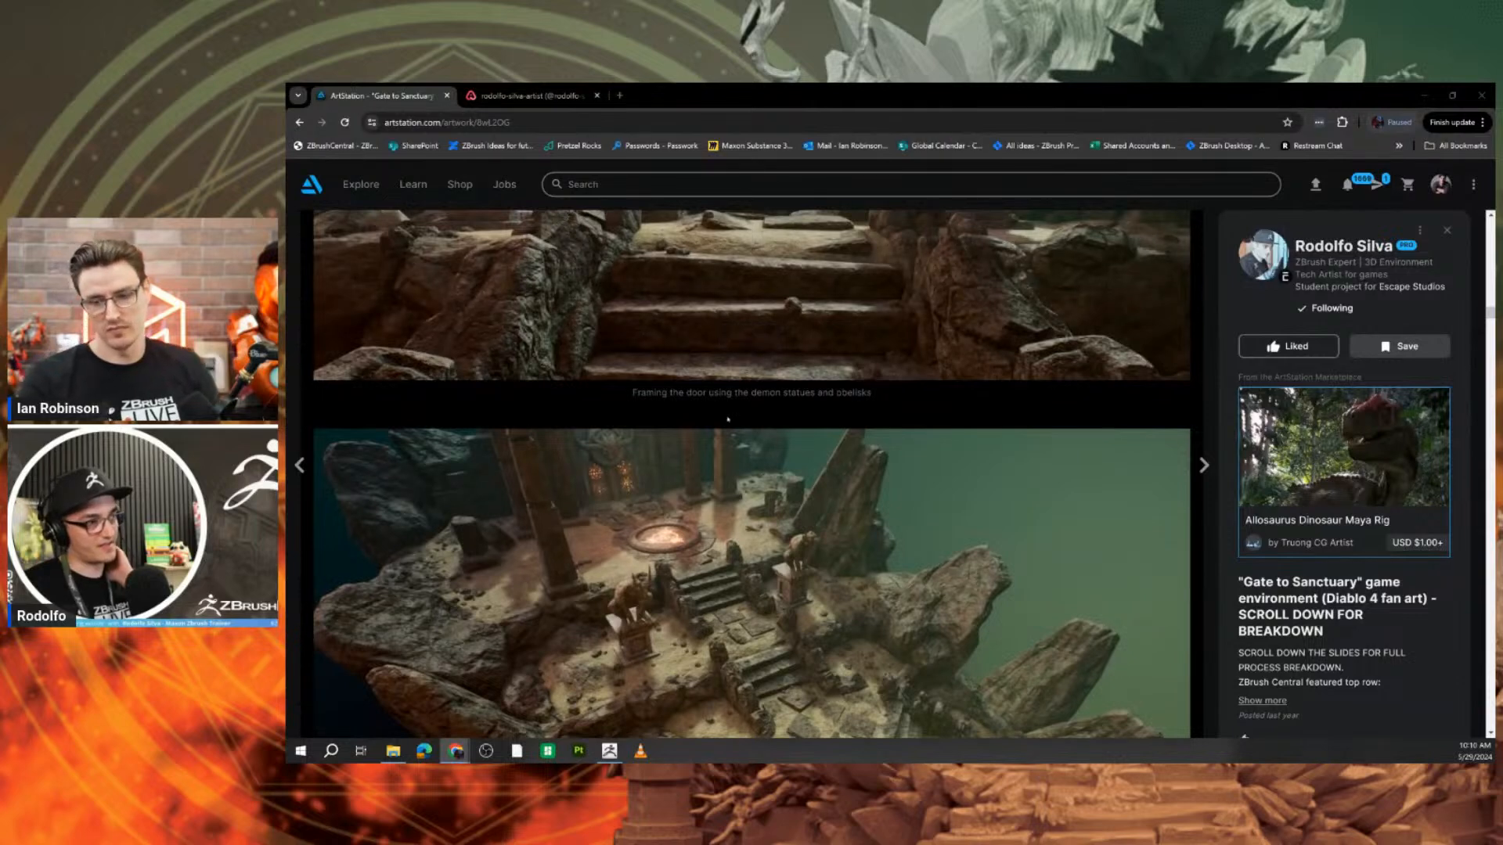
scroll(793, 437, down, 4)
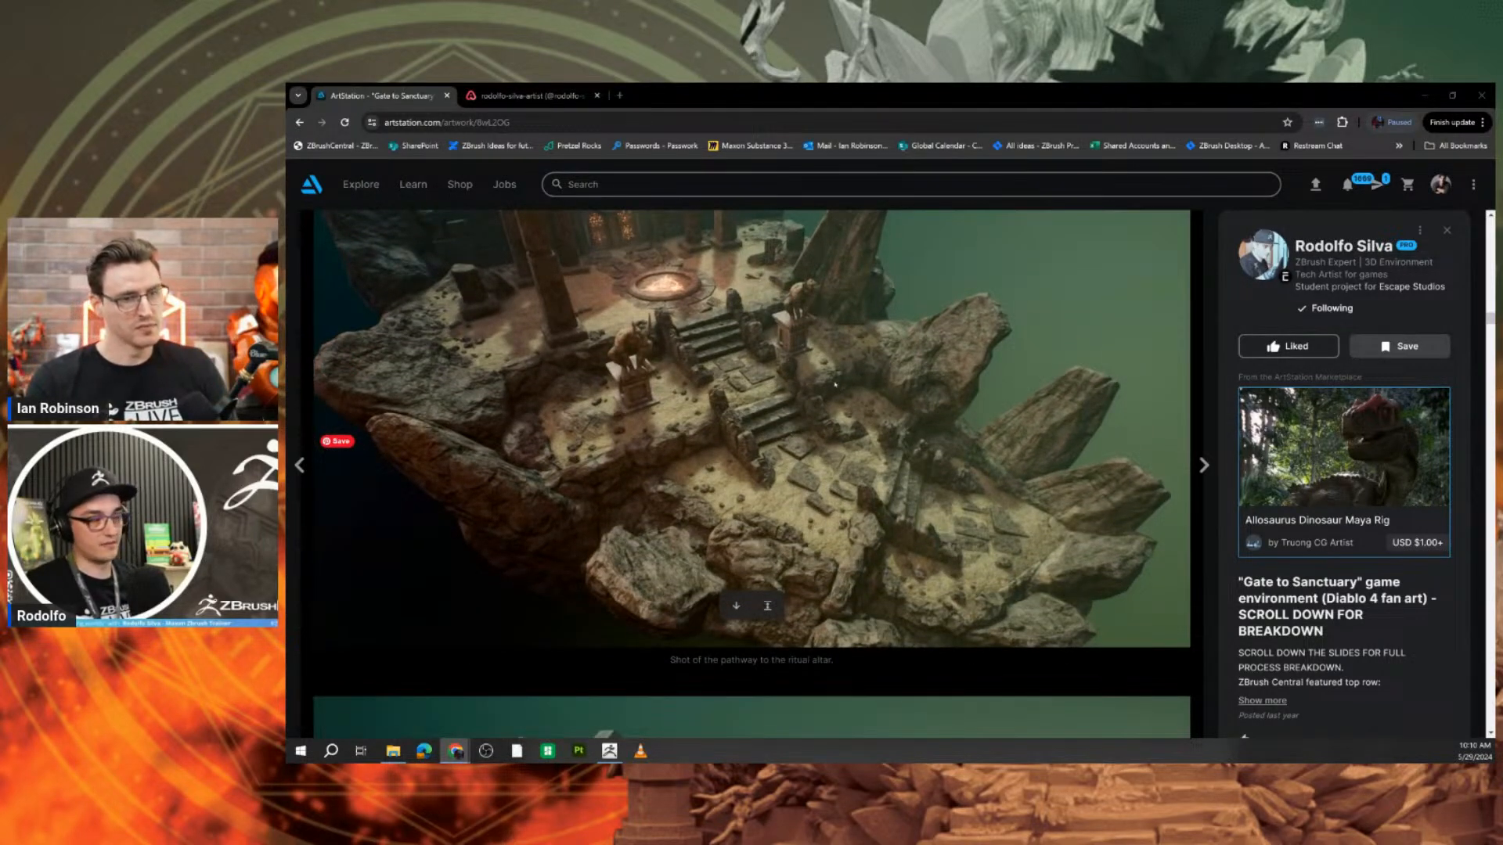
scroll(835, 384, down, 4)
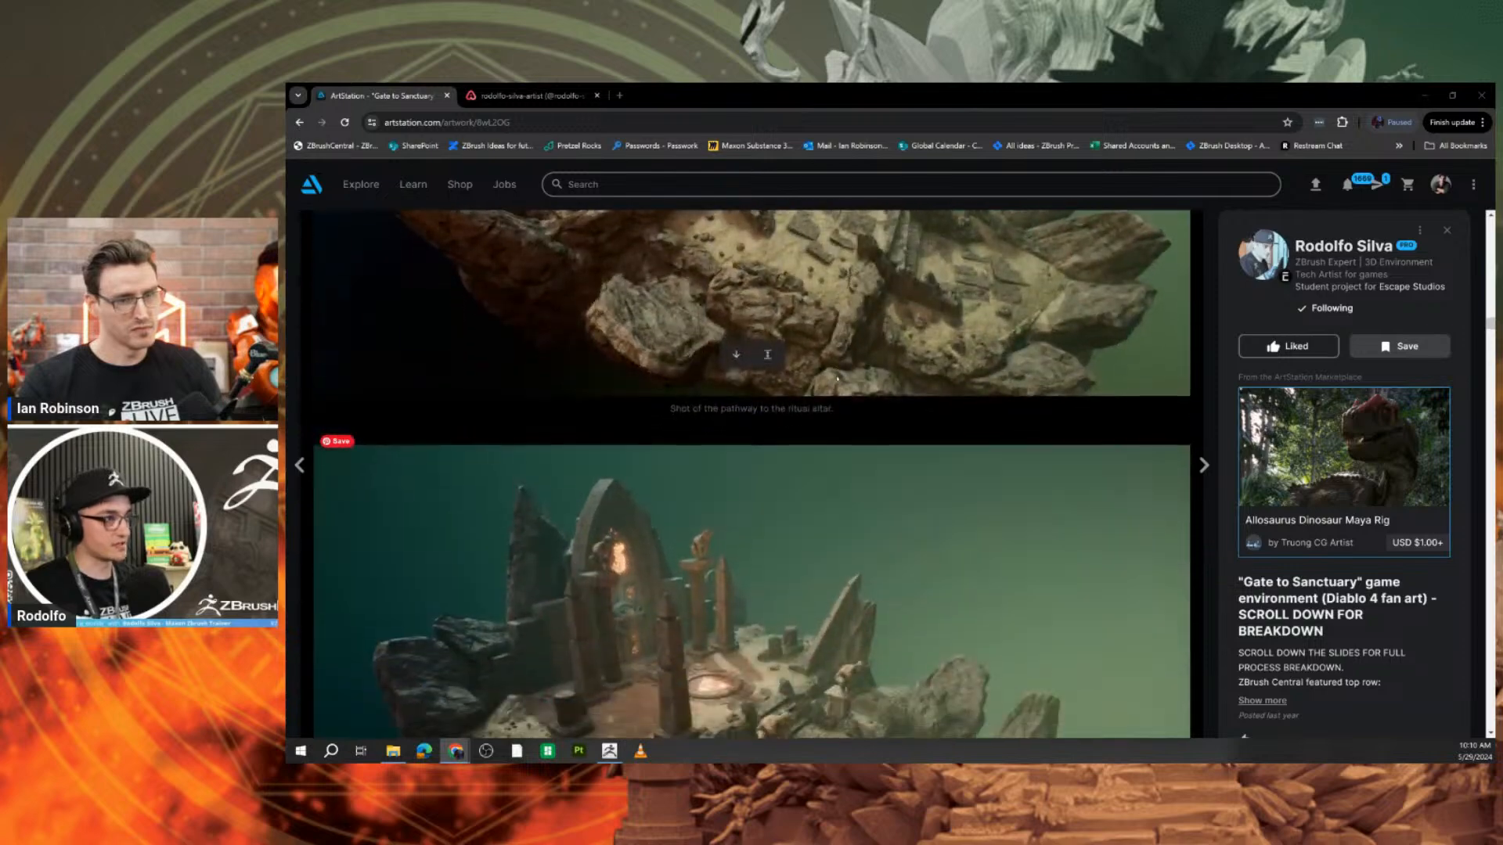
scroll(837, 378, down, 9)
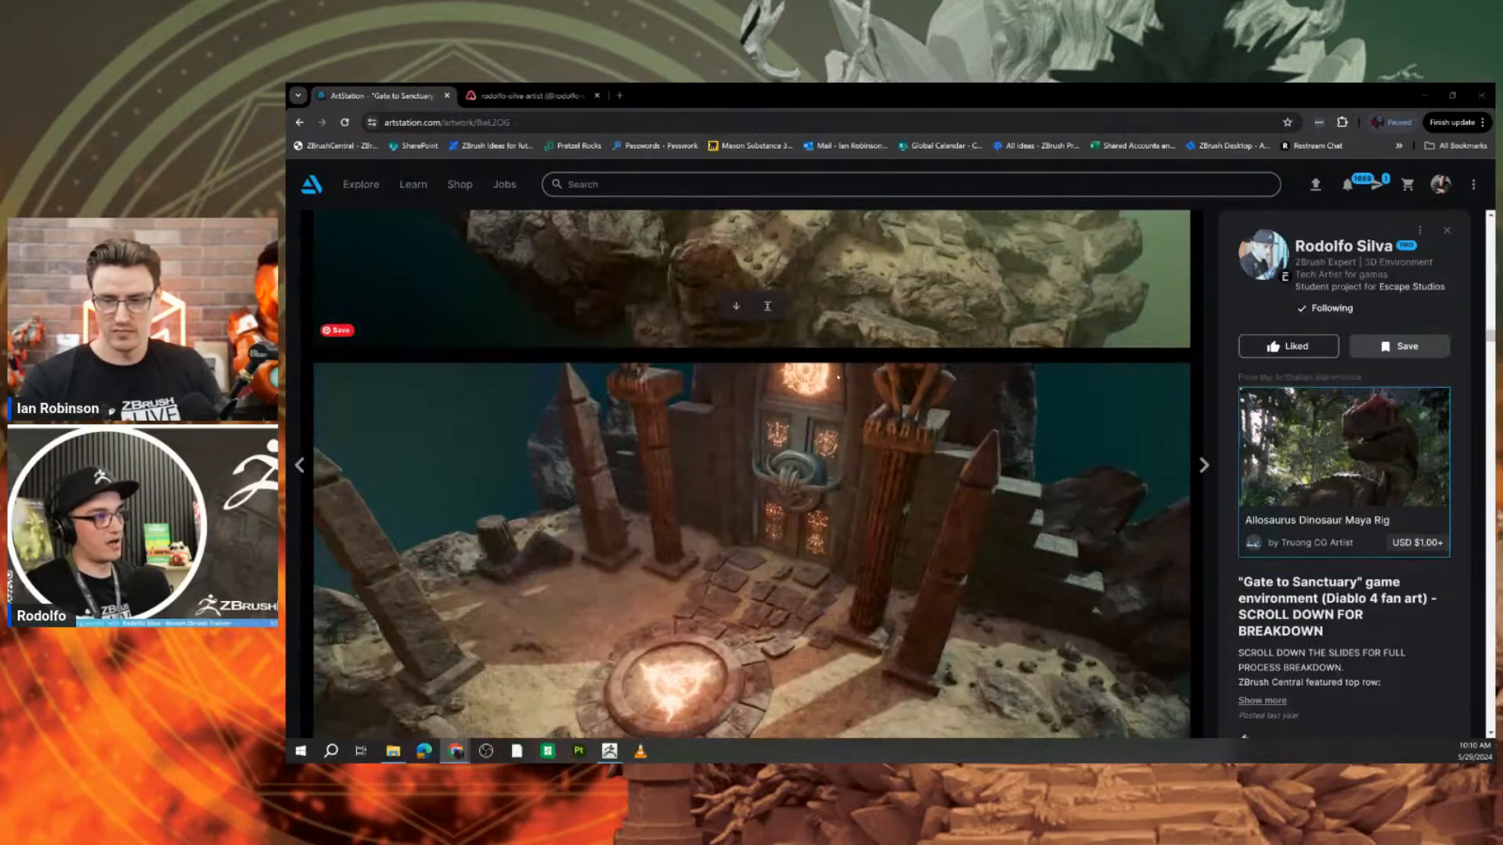
scroll(838, 377, down, 5)
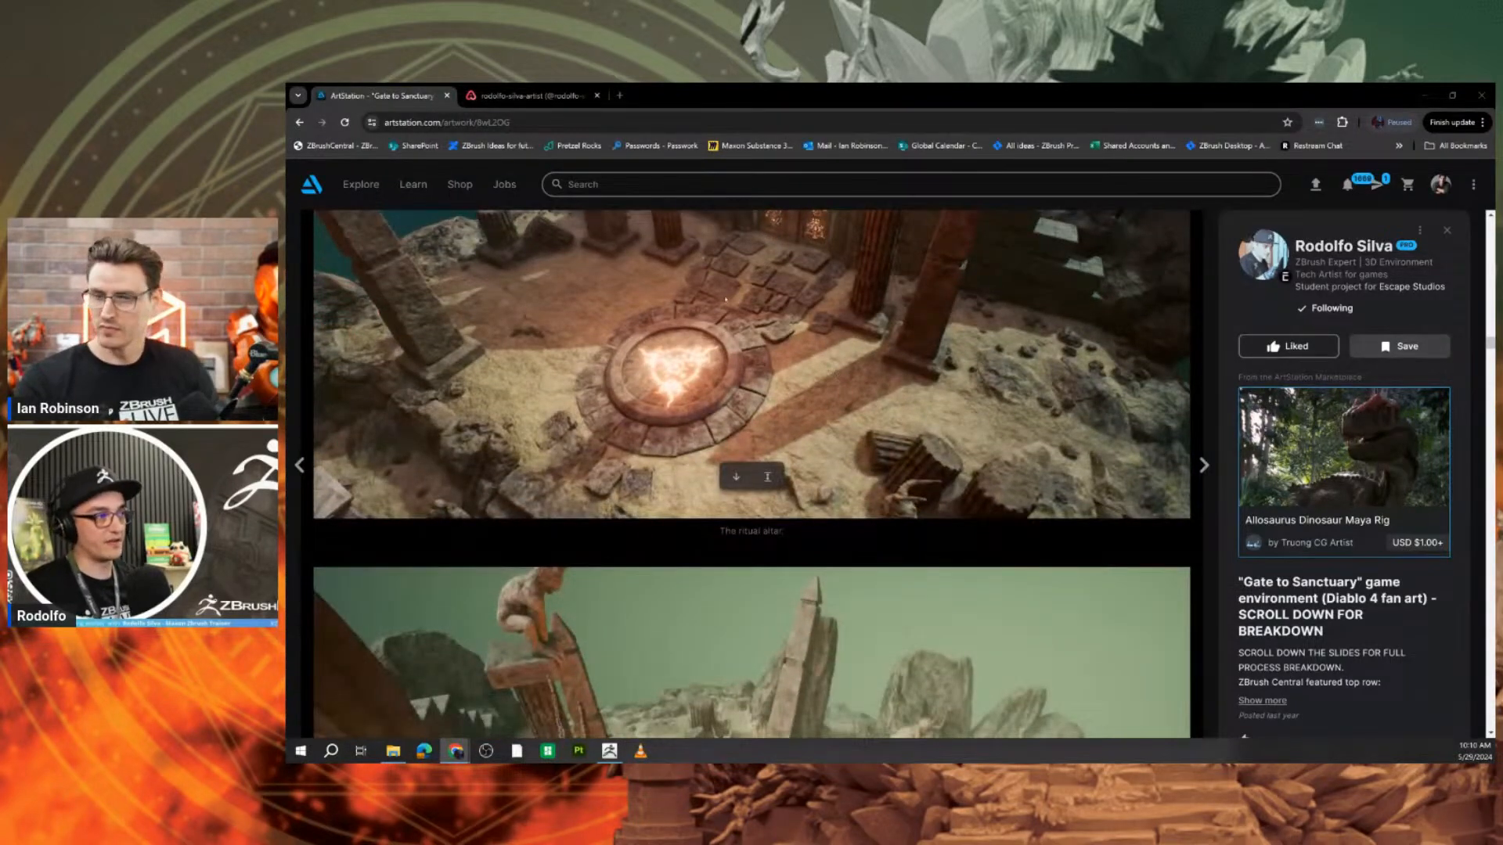
Go back to the portfolio and open the "Natural History Museum" artwork at its final walkthrough video.
click(300, 122)
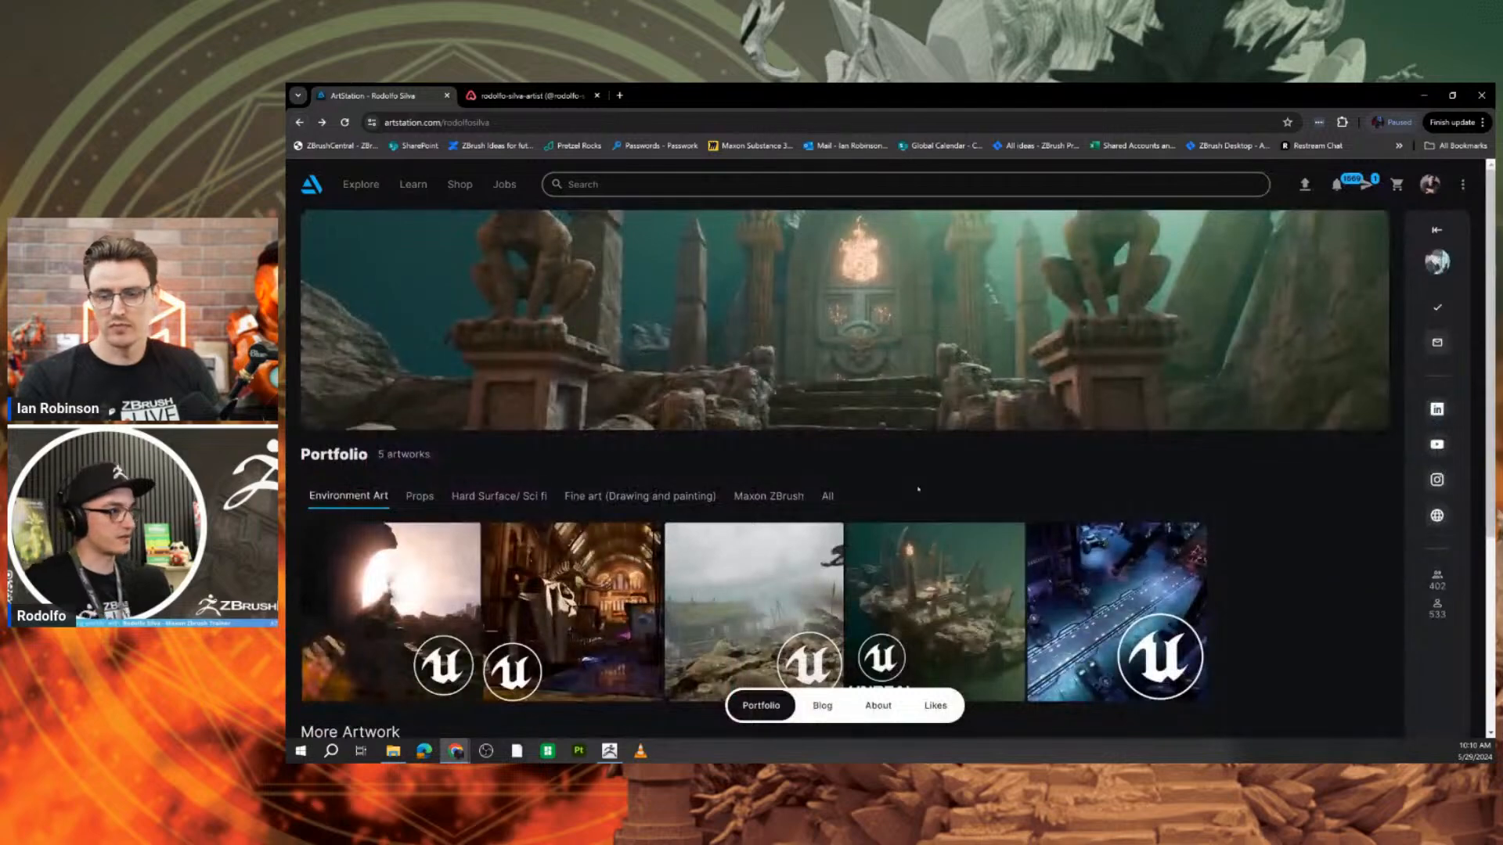
click(584, 572)
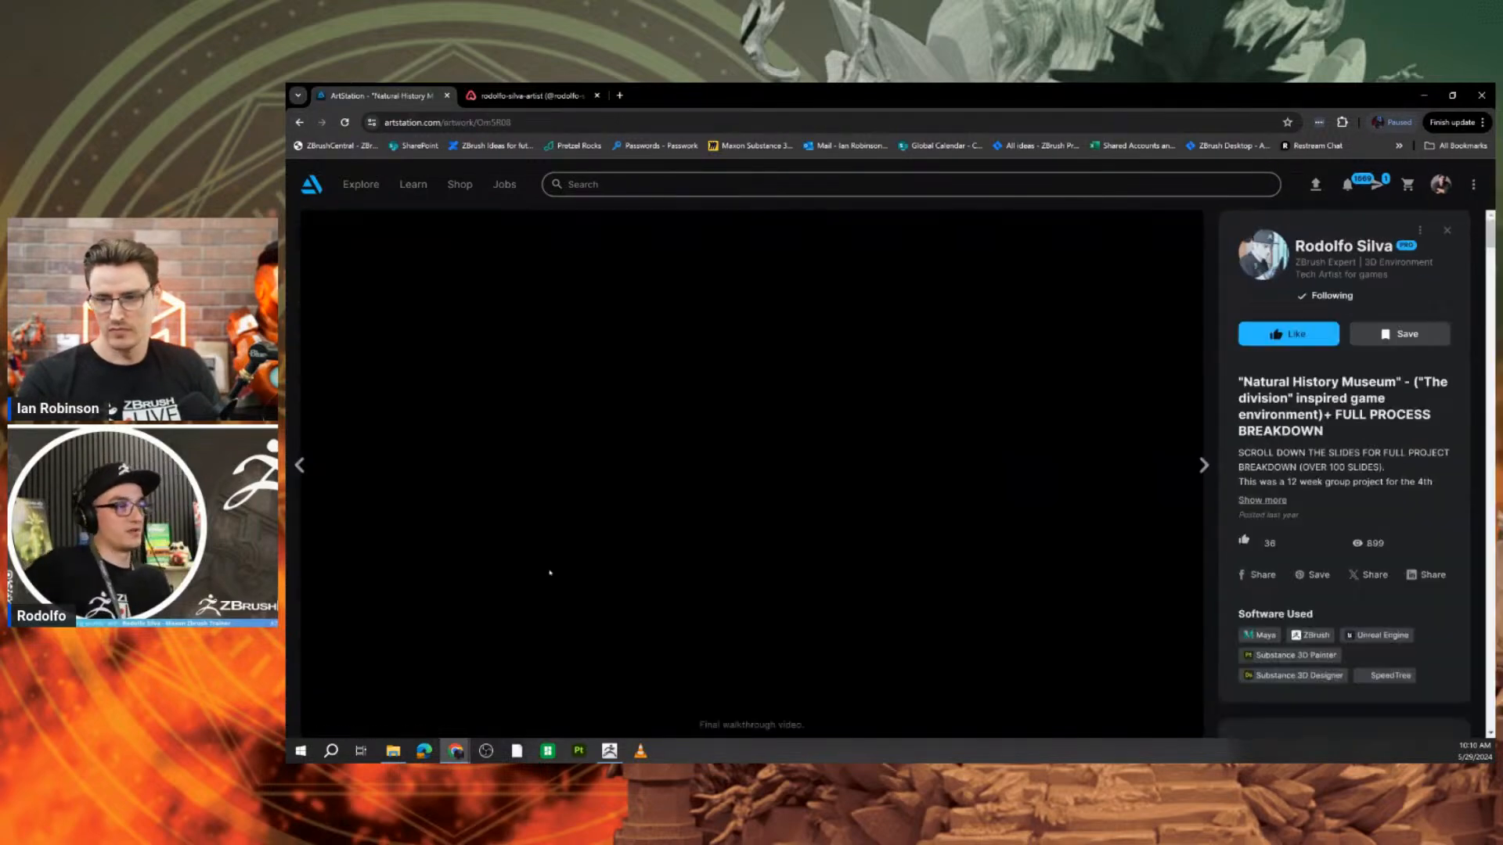
scroll(760, 467, down, 3)
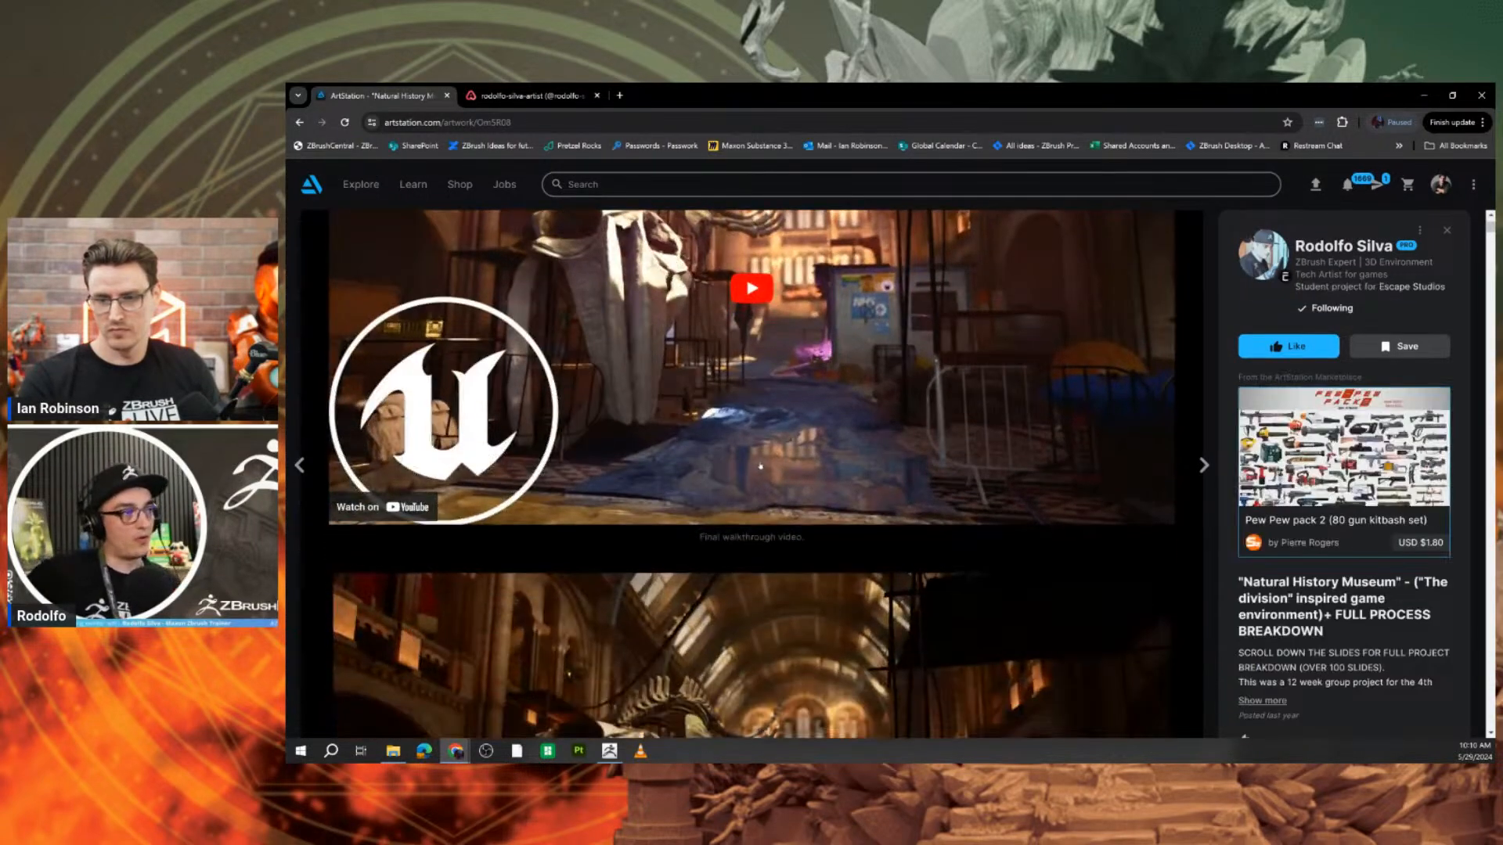
scroll(760, 461, up, 5)
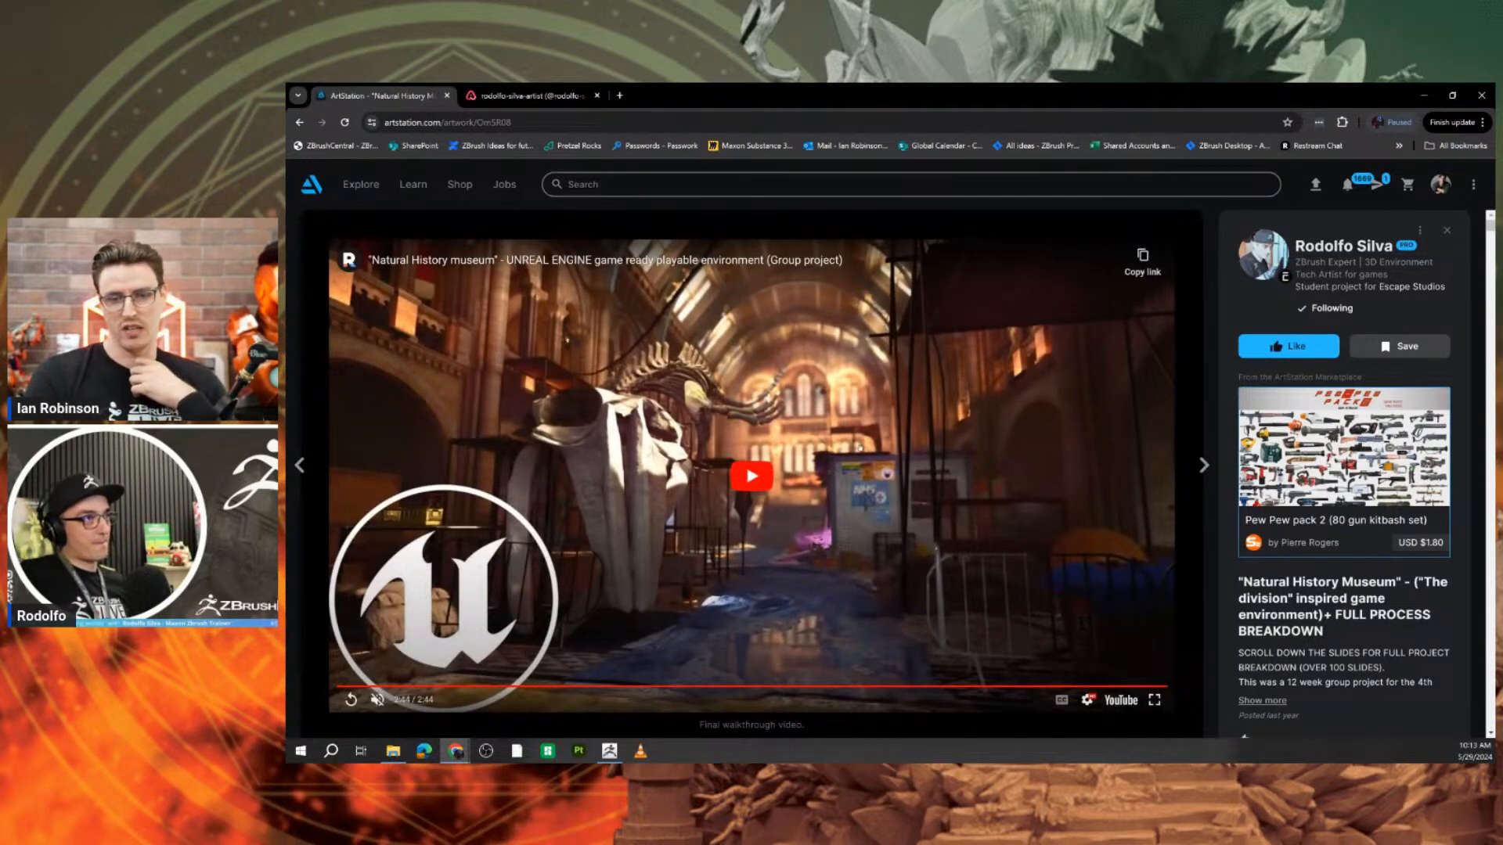
Examine the "Natural History Museum" renders, from the main beauty shot through the decontamination entrance tunnel to the main hall.
scroll(752, 469, down, 5)
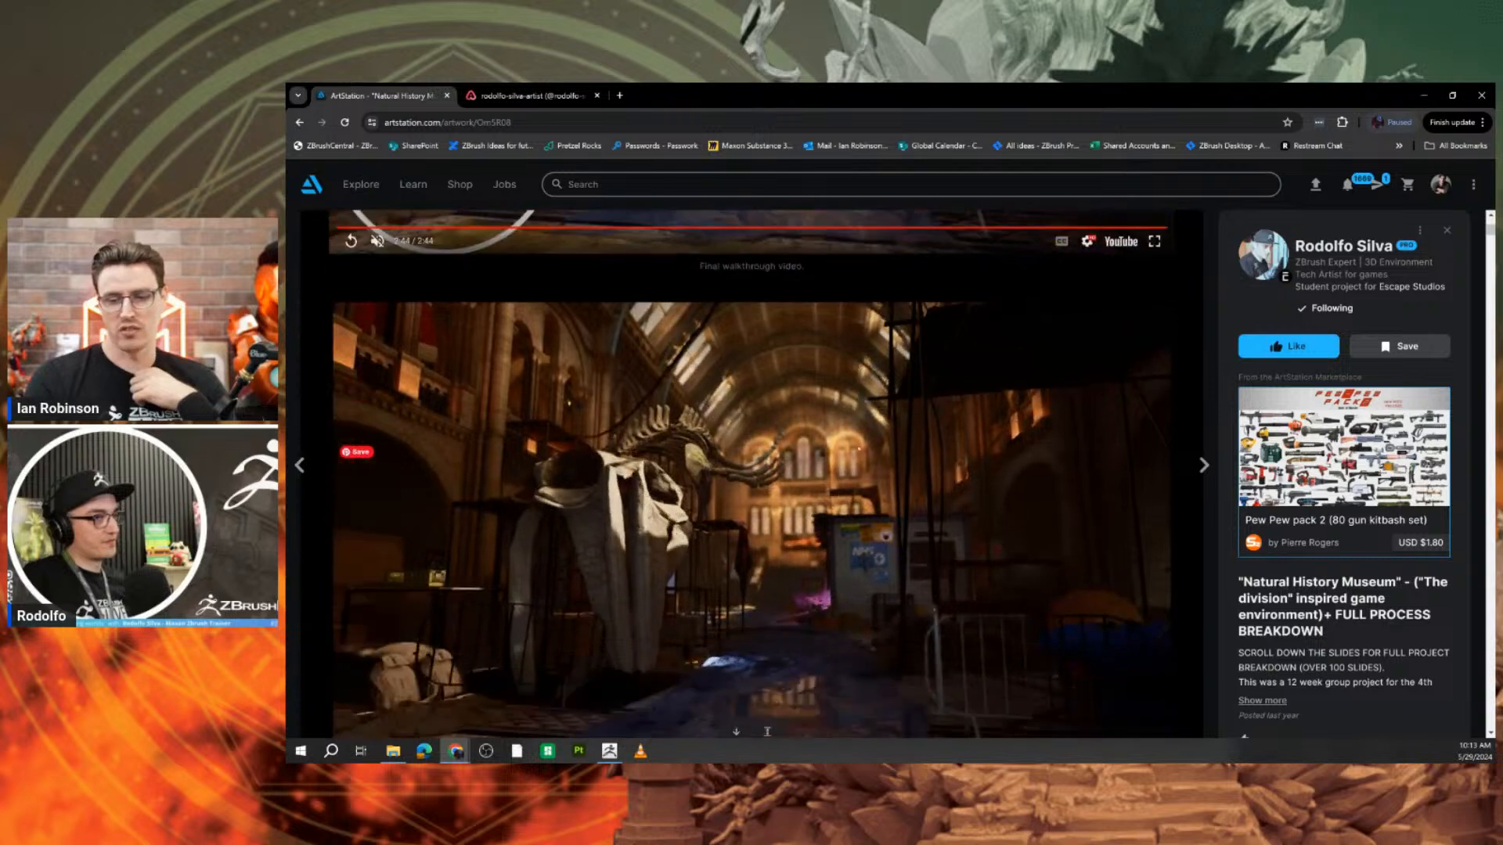
scroll(859, 449, down, 1)
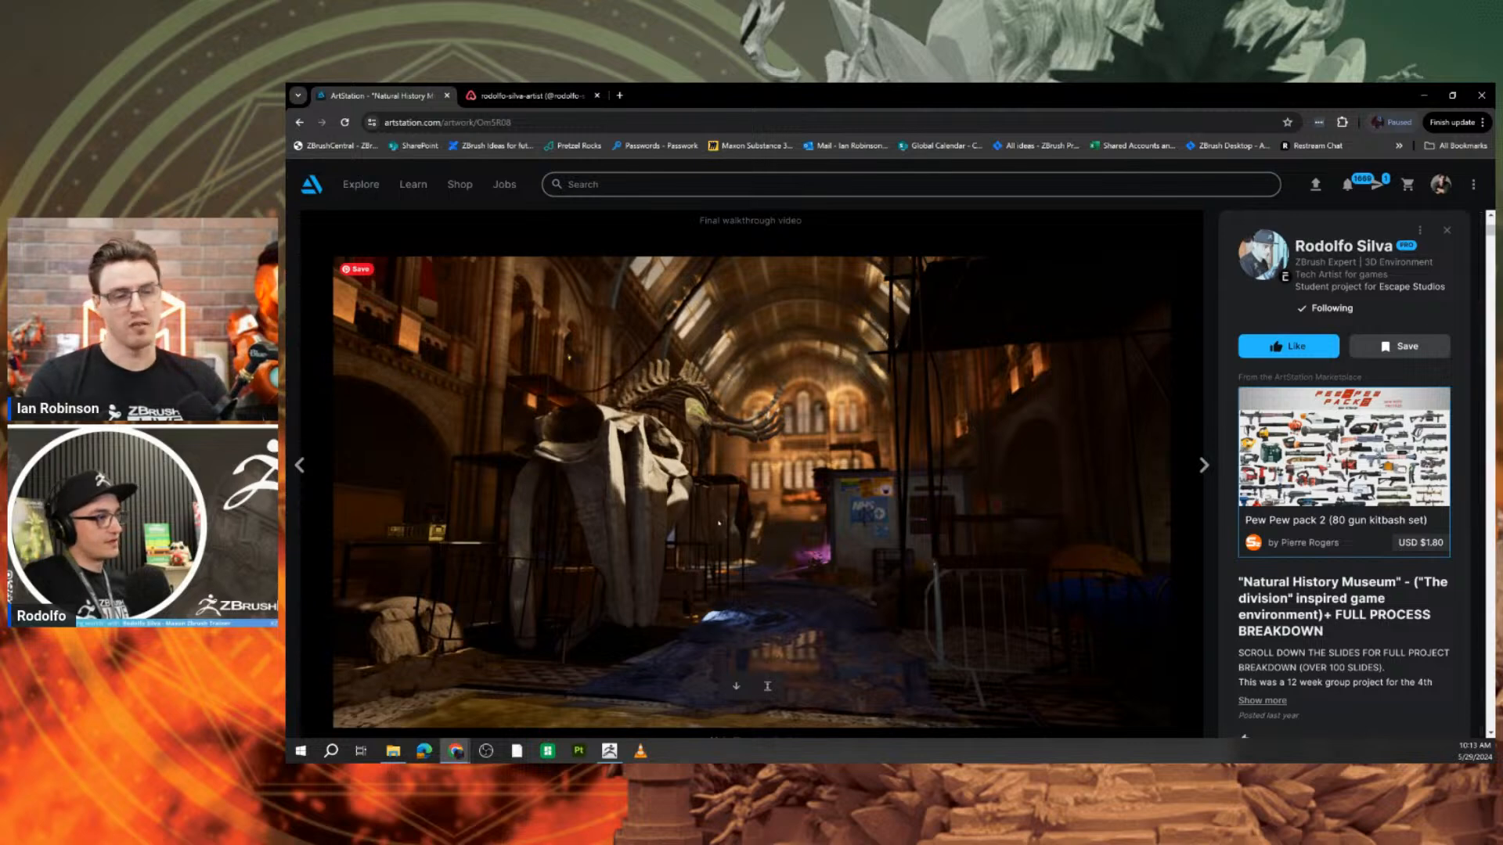
scroll(745, 511, down, 4)
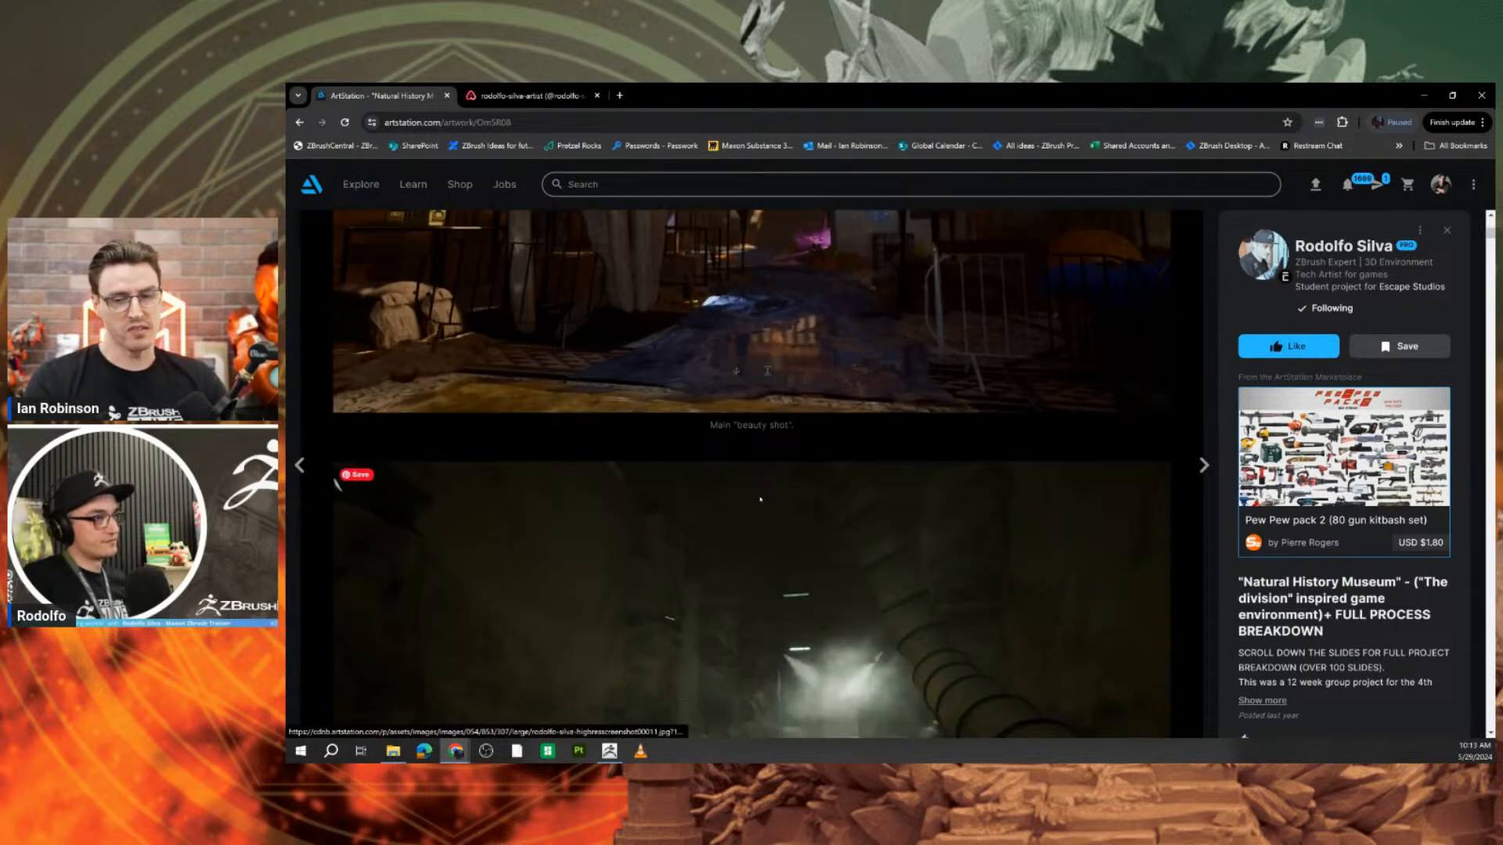
scroll(759, 501, down, 3)
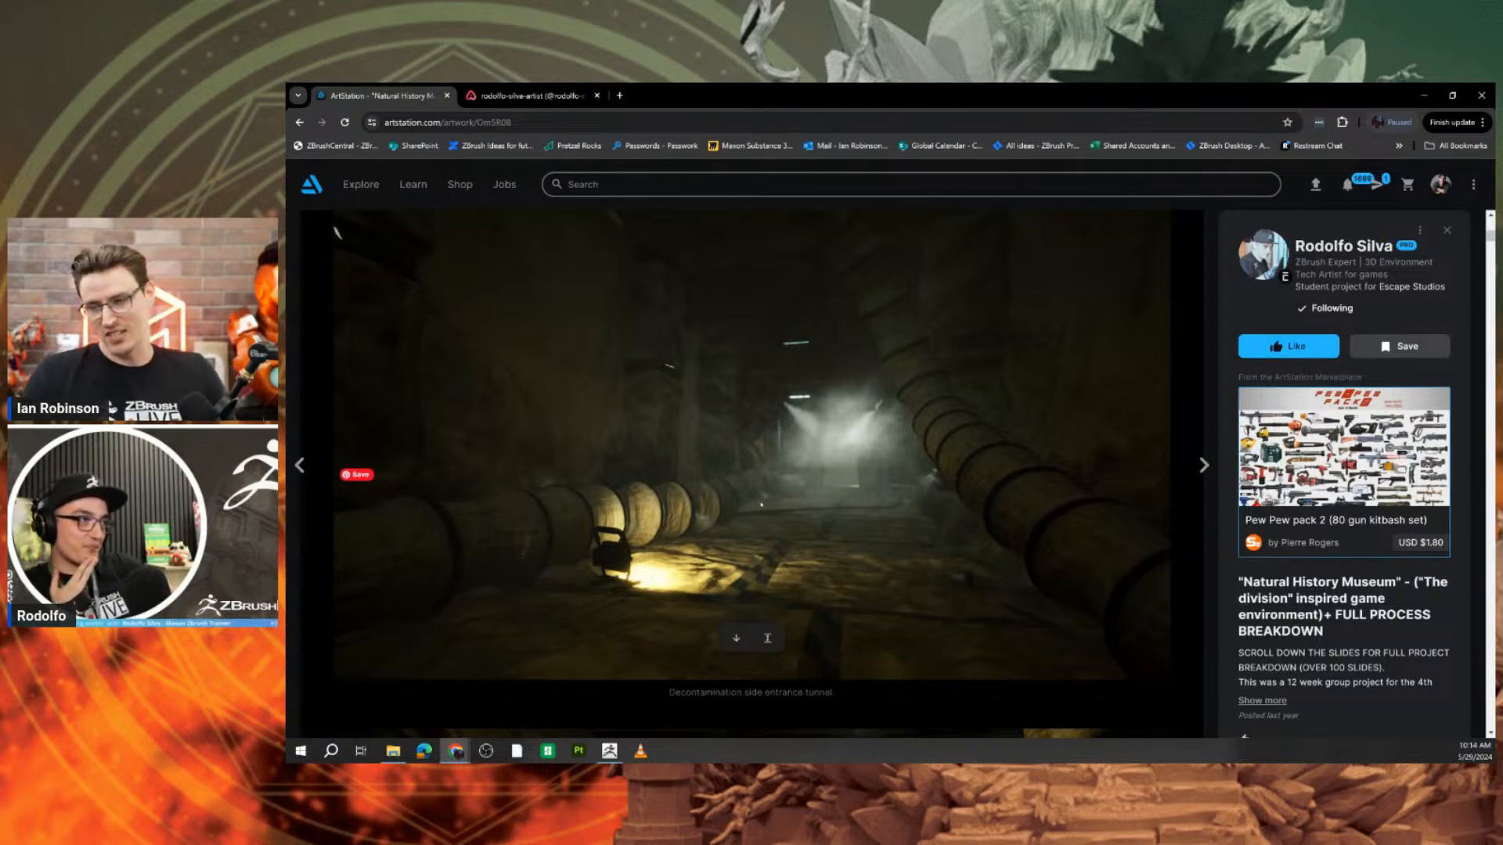
scroll(337, 232, down, 6)
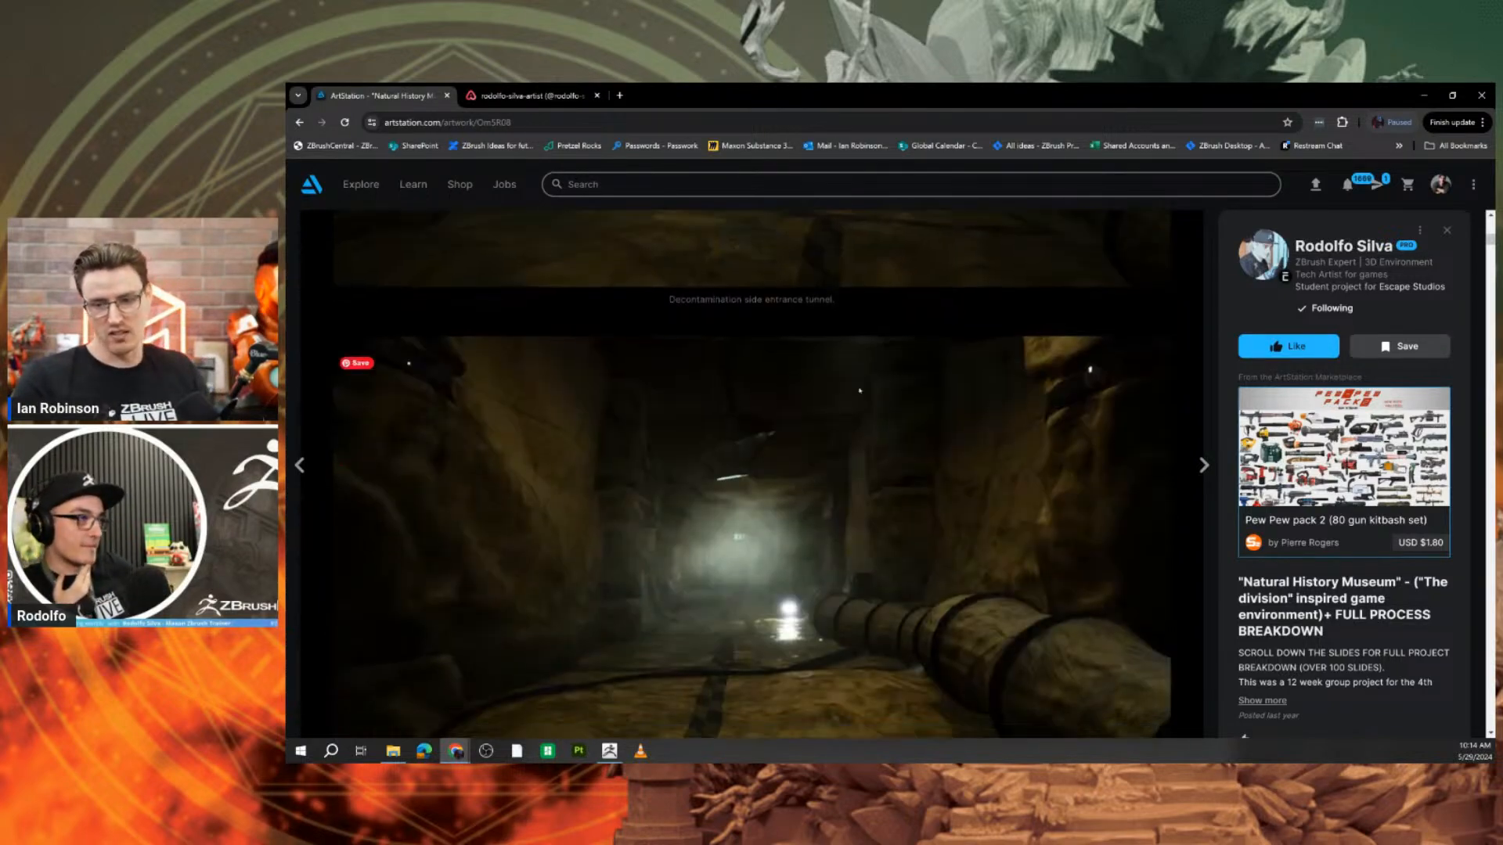
scroll(851, 389, down, 3)
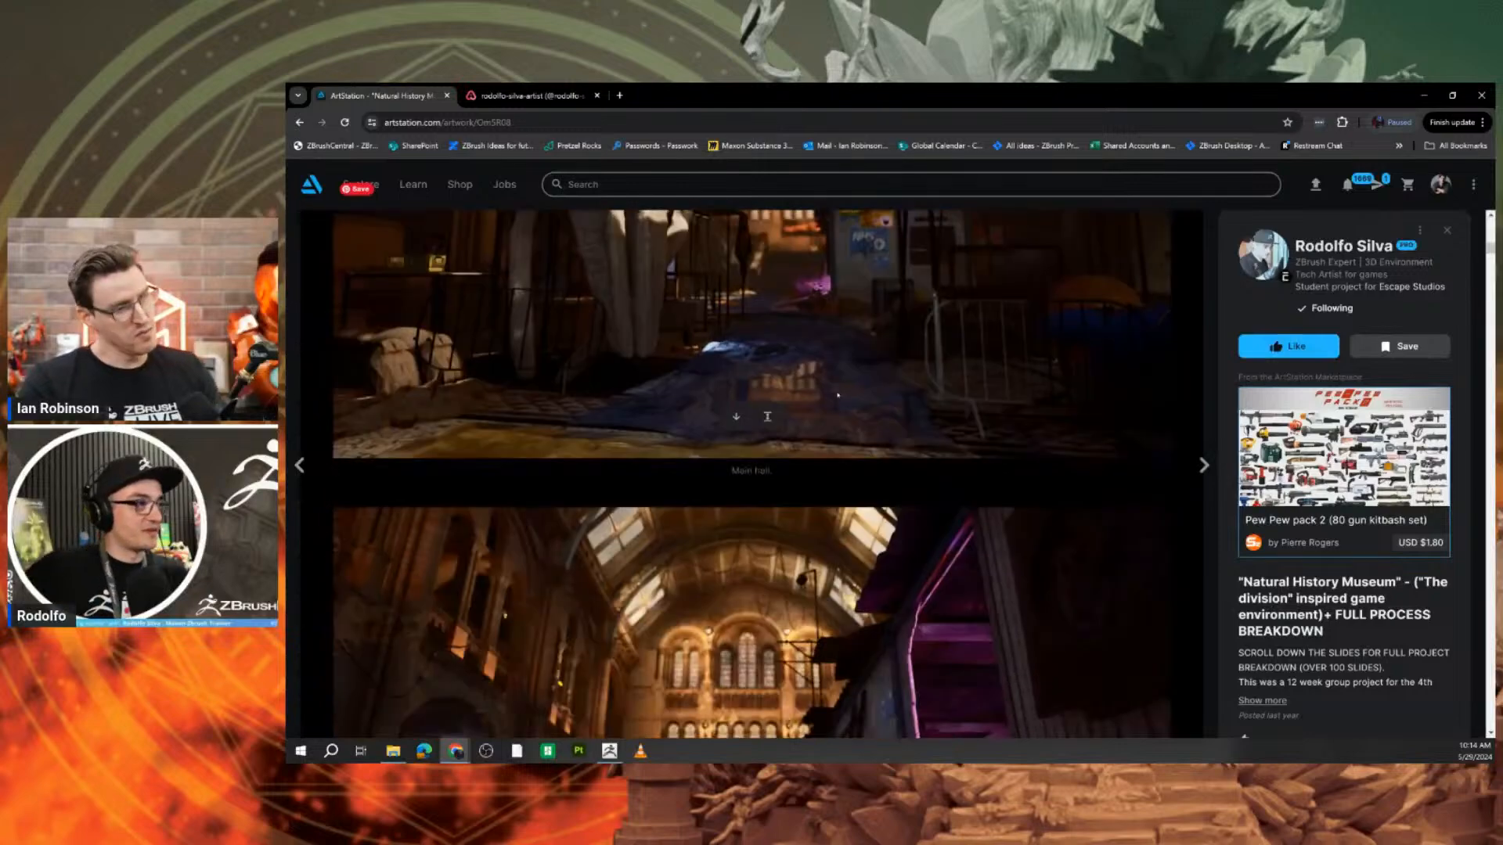
scroll(792, 436, down, 11)
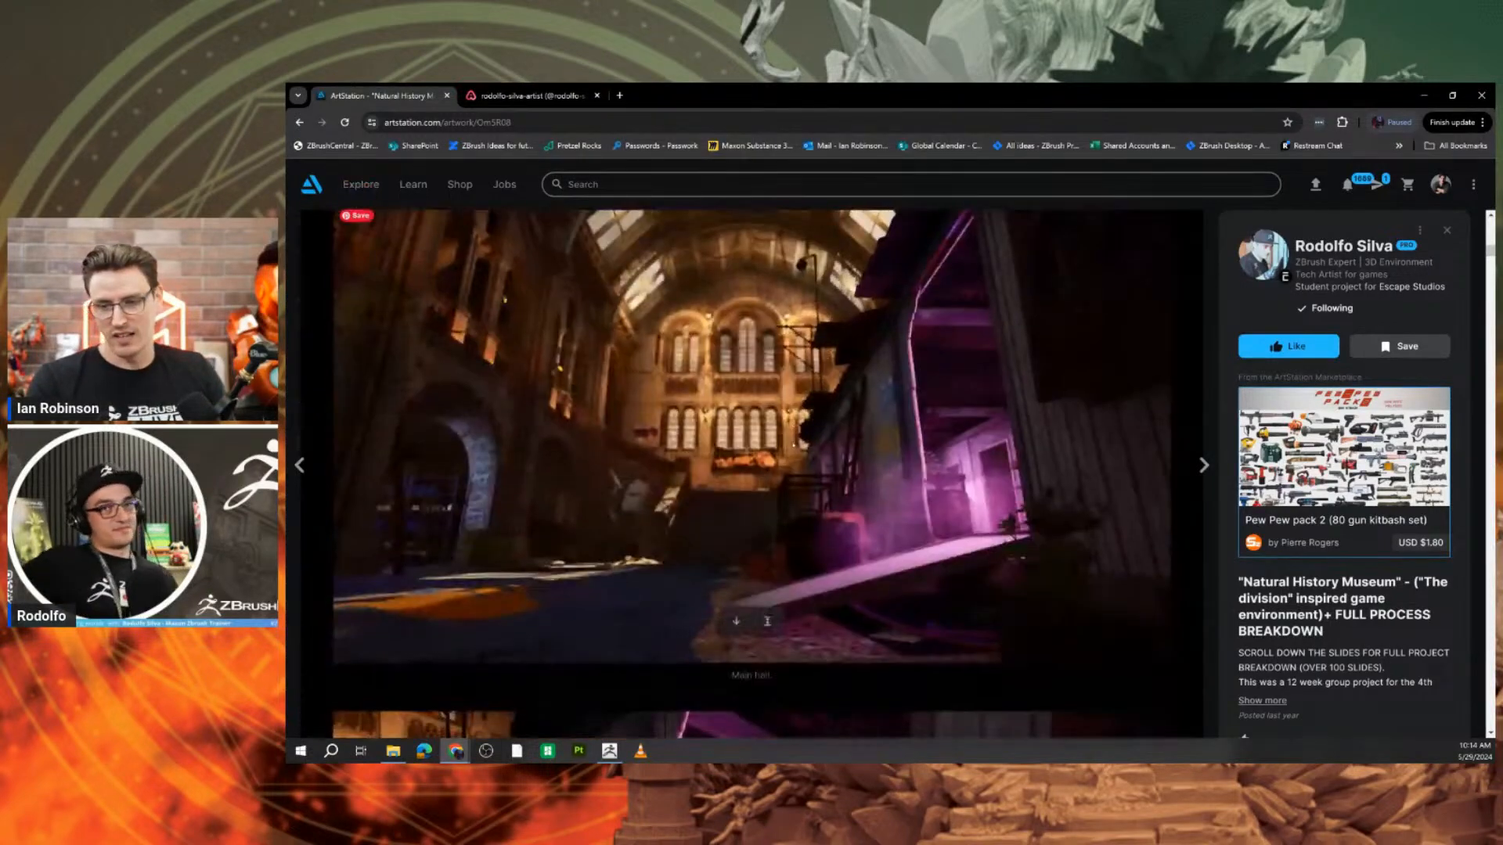
scroll(790, 453, up, 3)
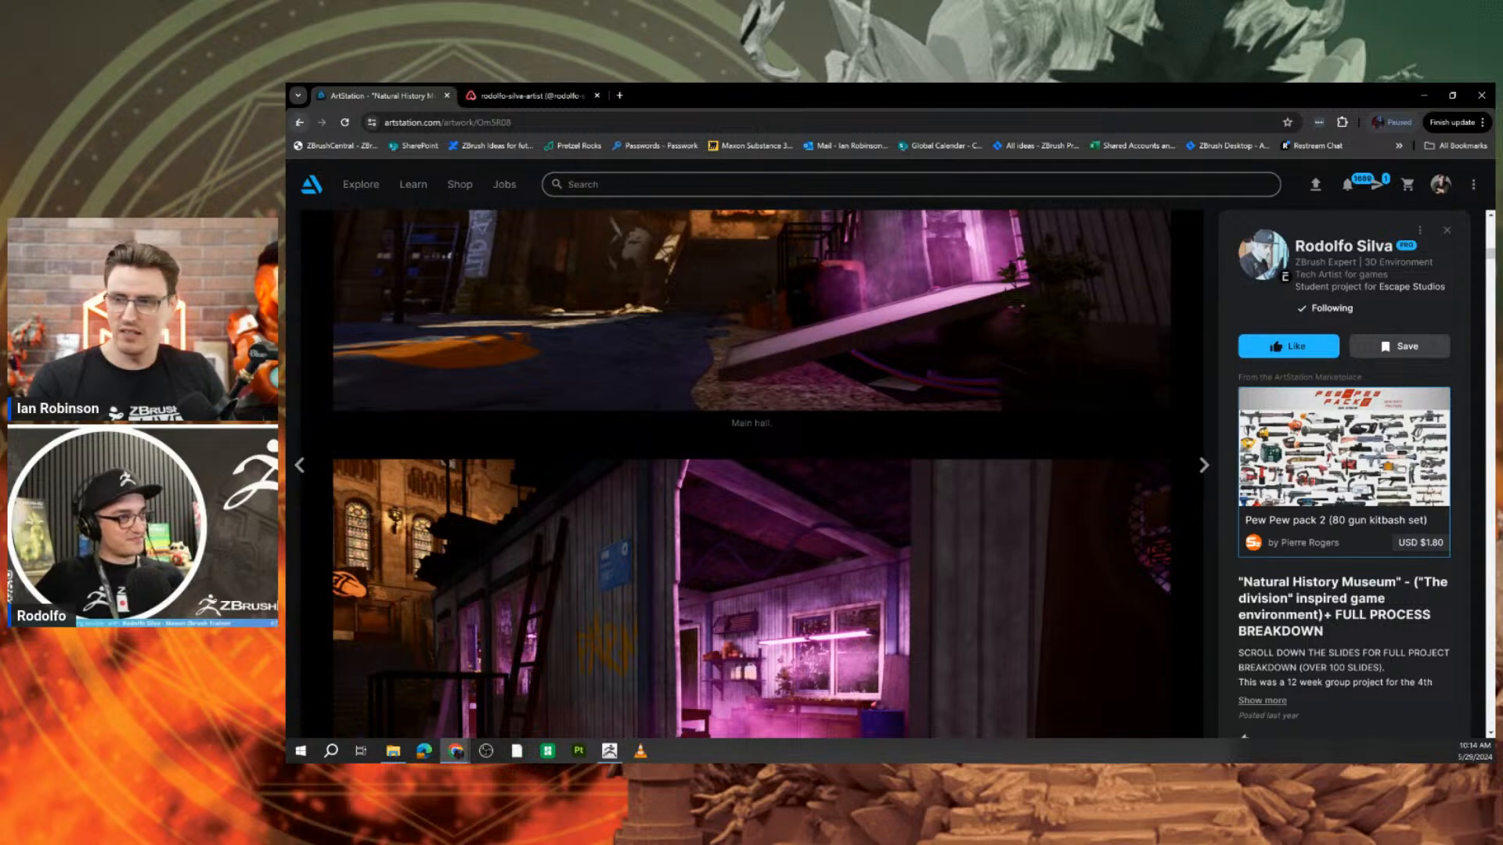
Return to the portfolio, open the "Forgotten Altar" artwork and view its video in full screen.
key(alt+Left)
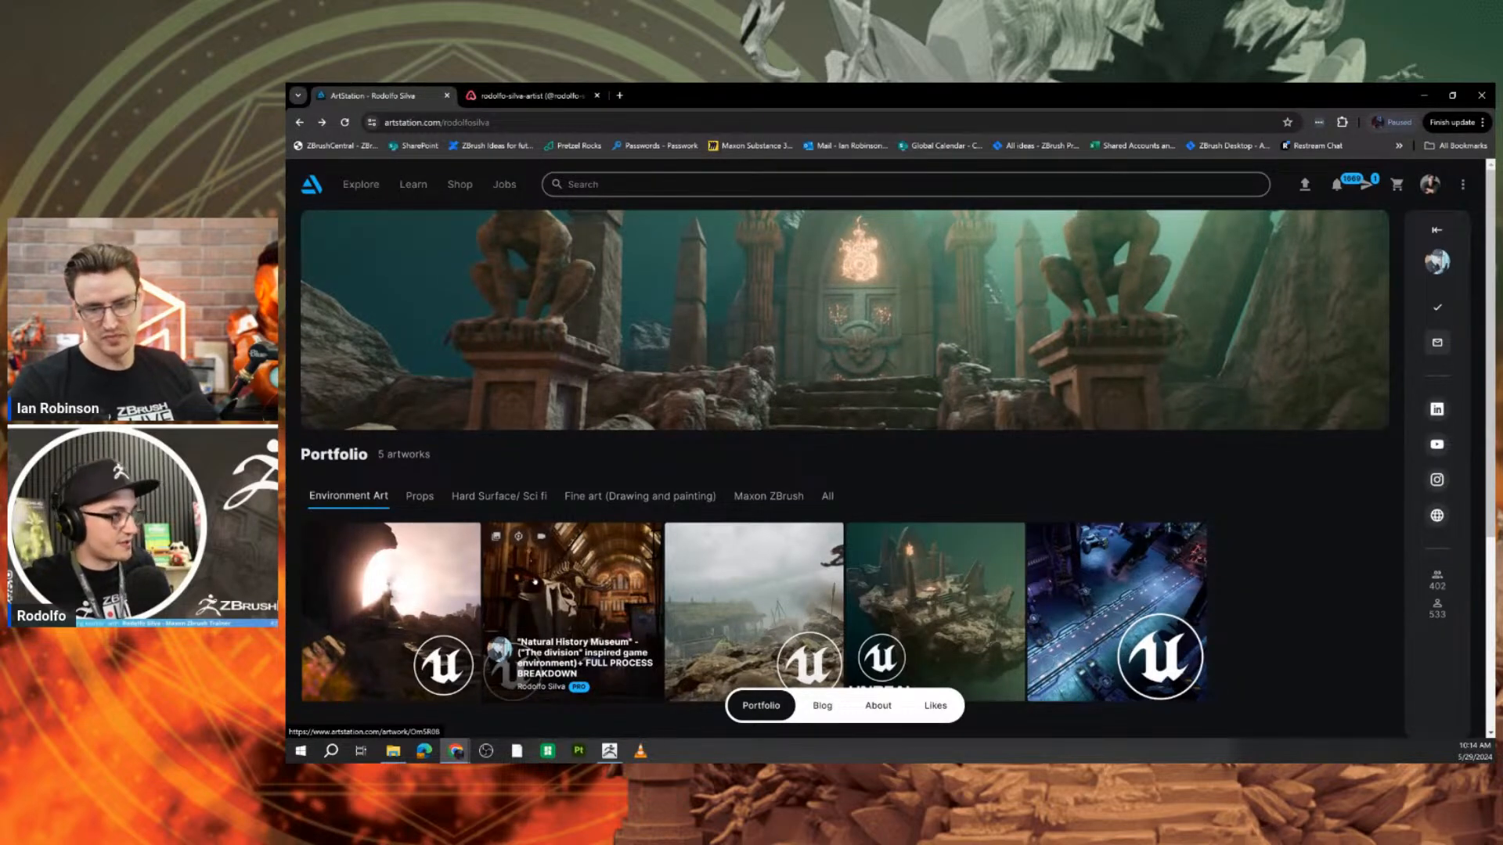
key(alt+Right)
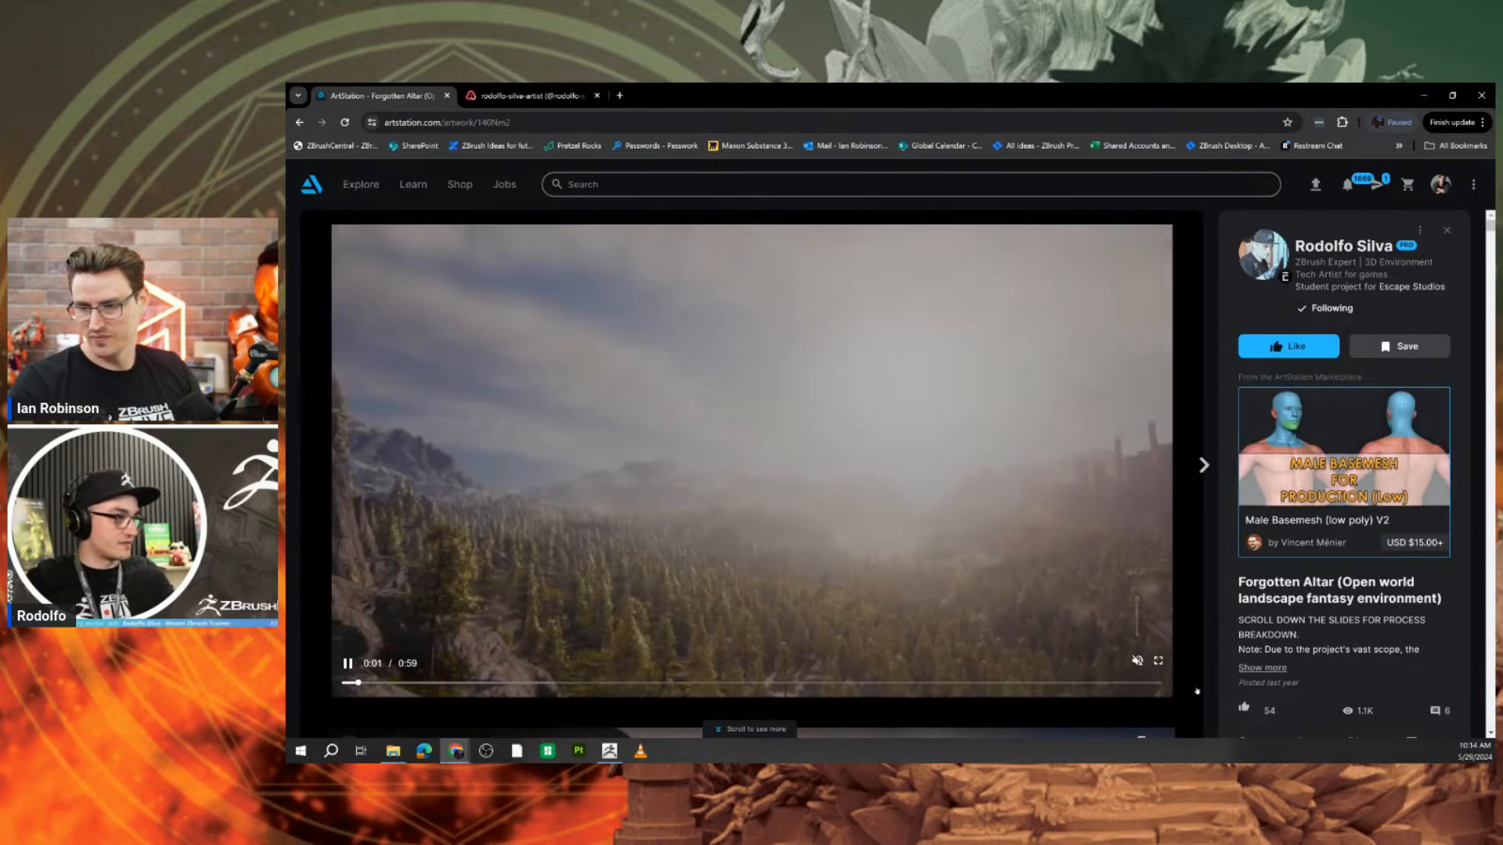
click(1158, 661)
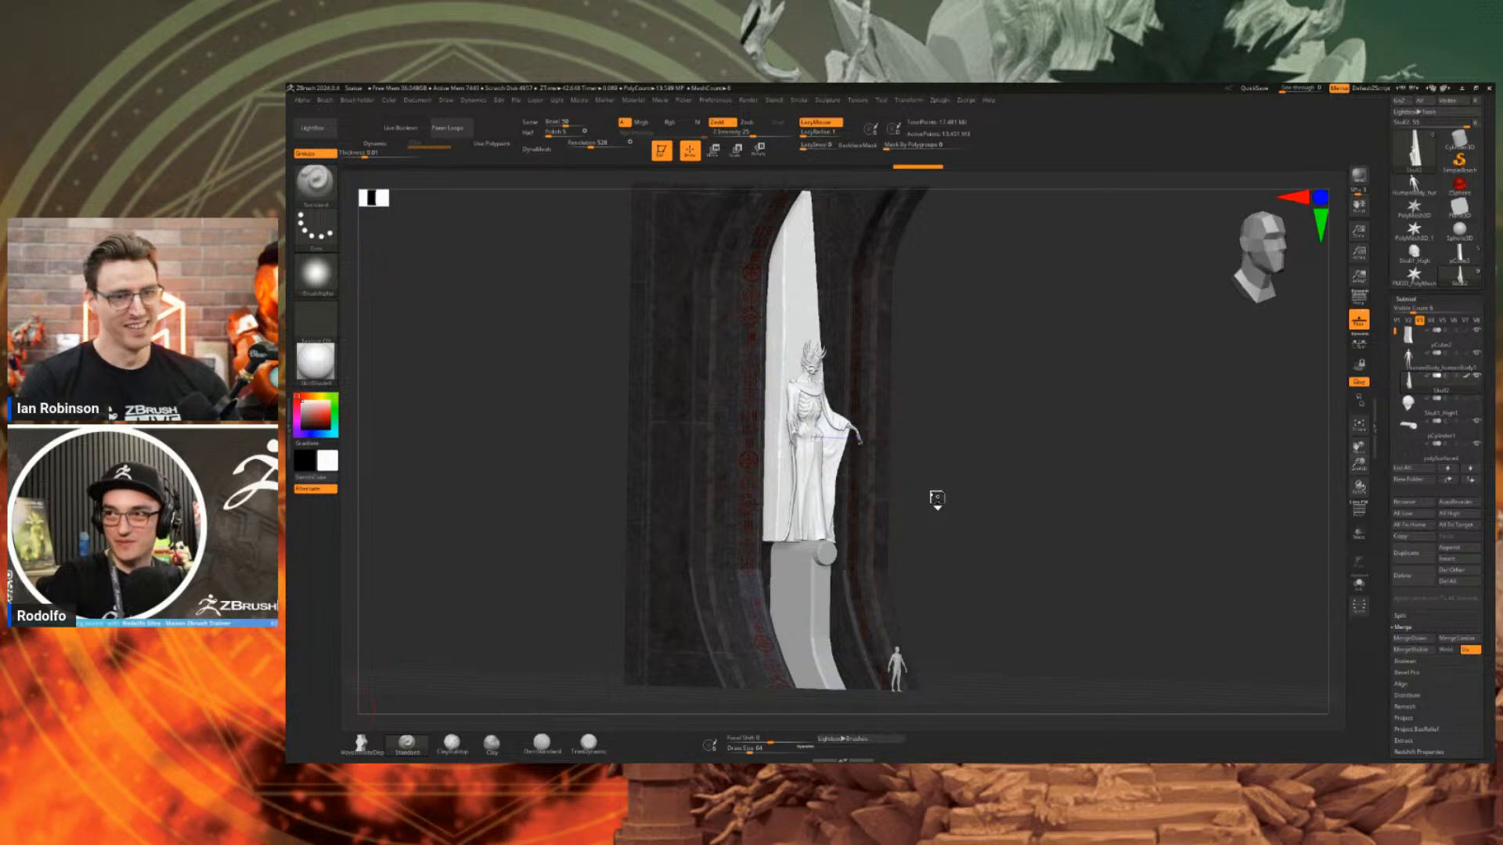
drag(937, 499, 932, 511)
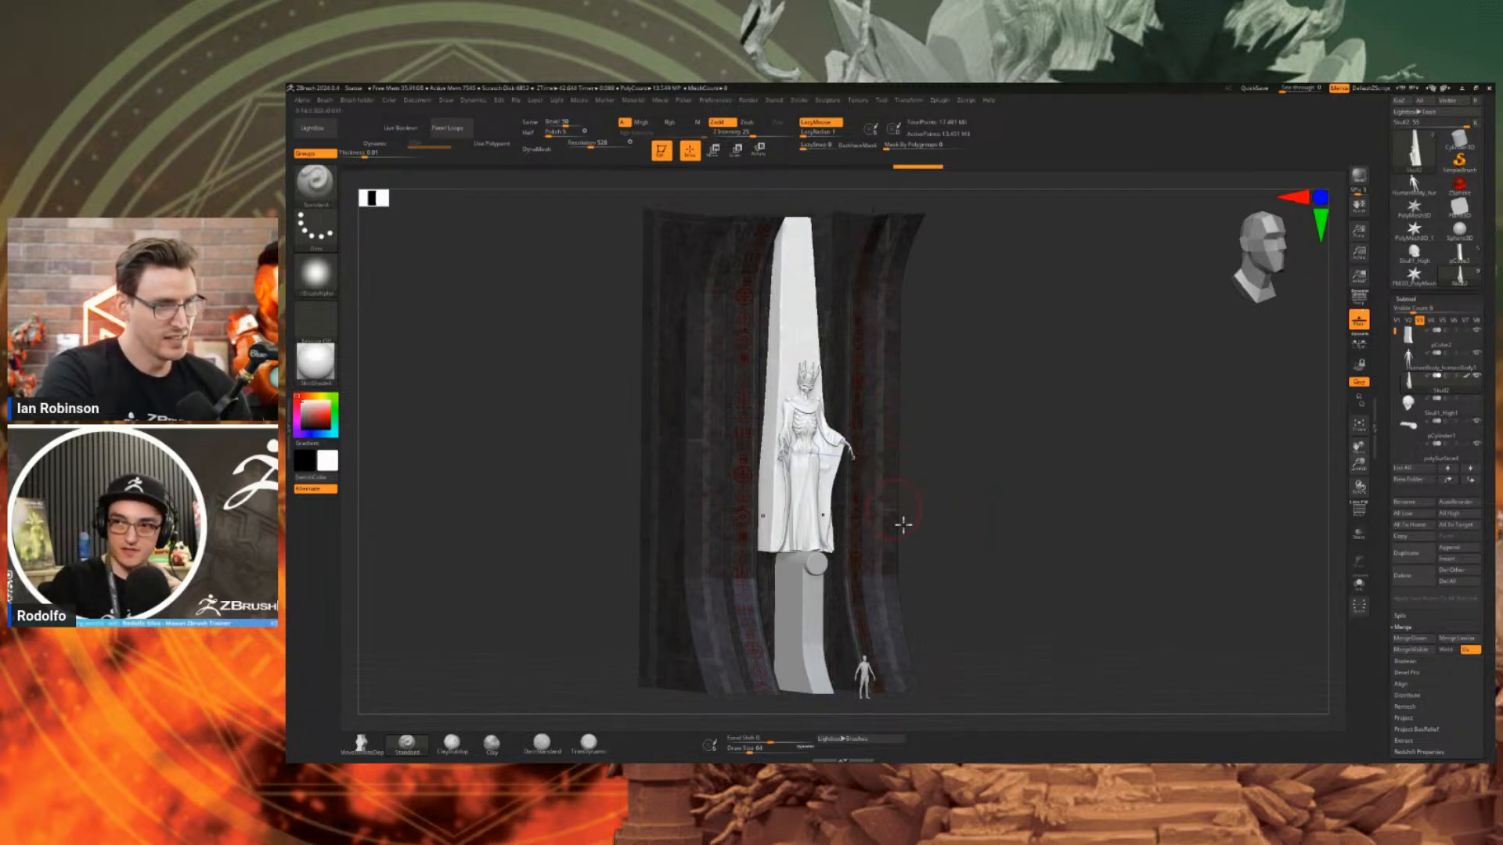
Examine the robed statue sculpt on its pedestal inside the curved architectural recess from frontal and angled views.
drag(902, 525, 949, 547)
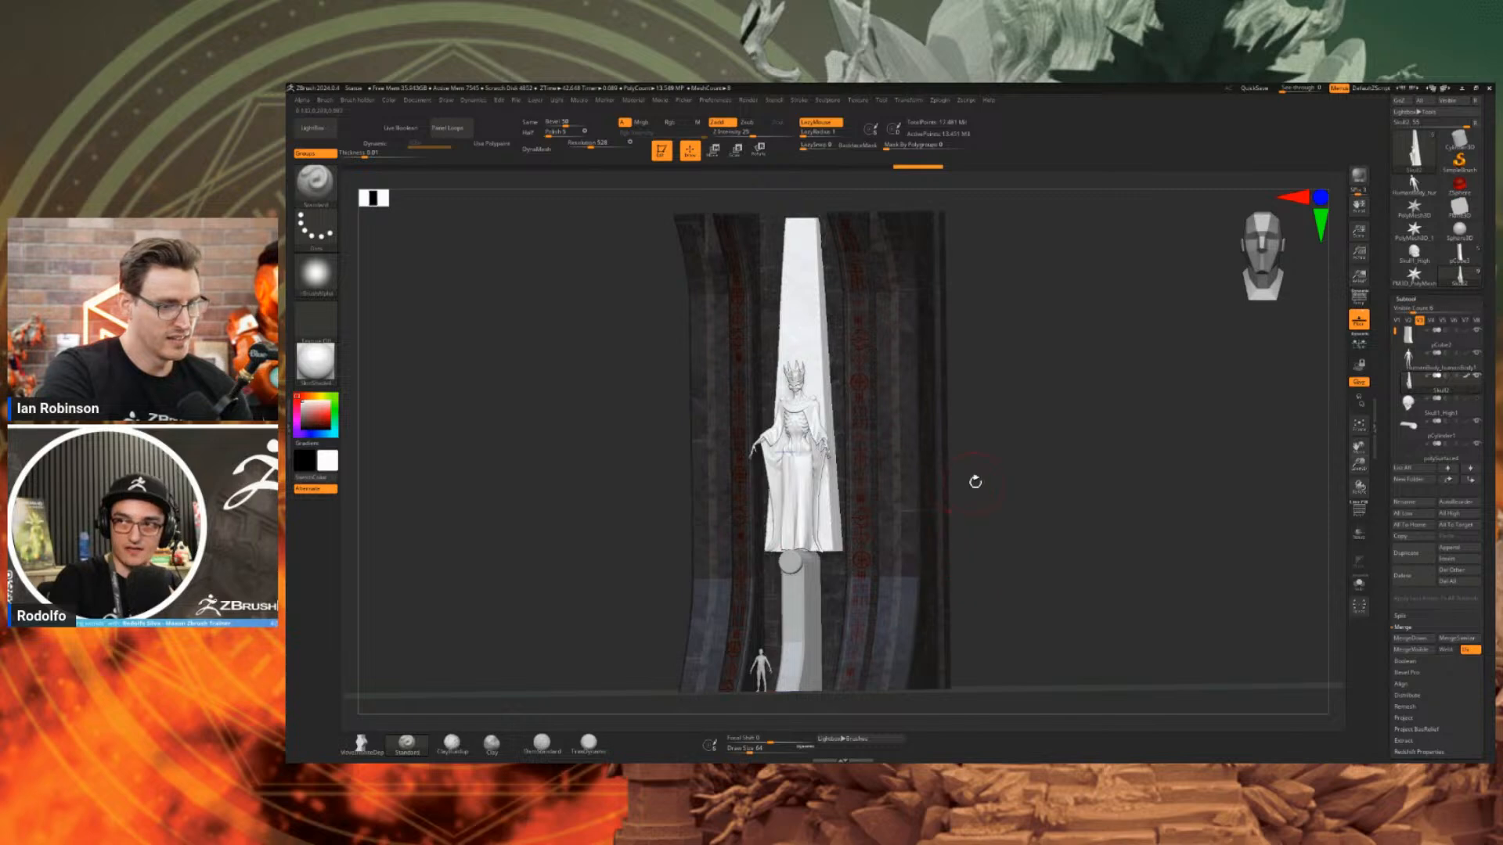
drag(976, 481, 964, 491)
drag(865, 524, 956, 567)
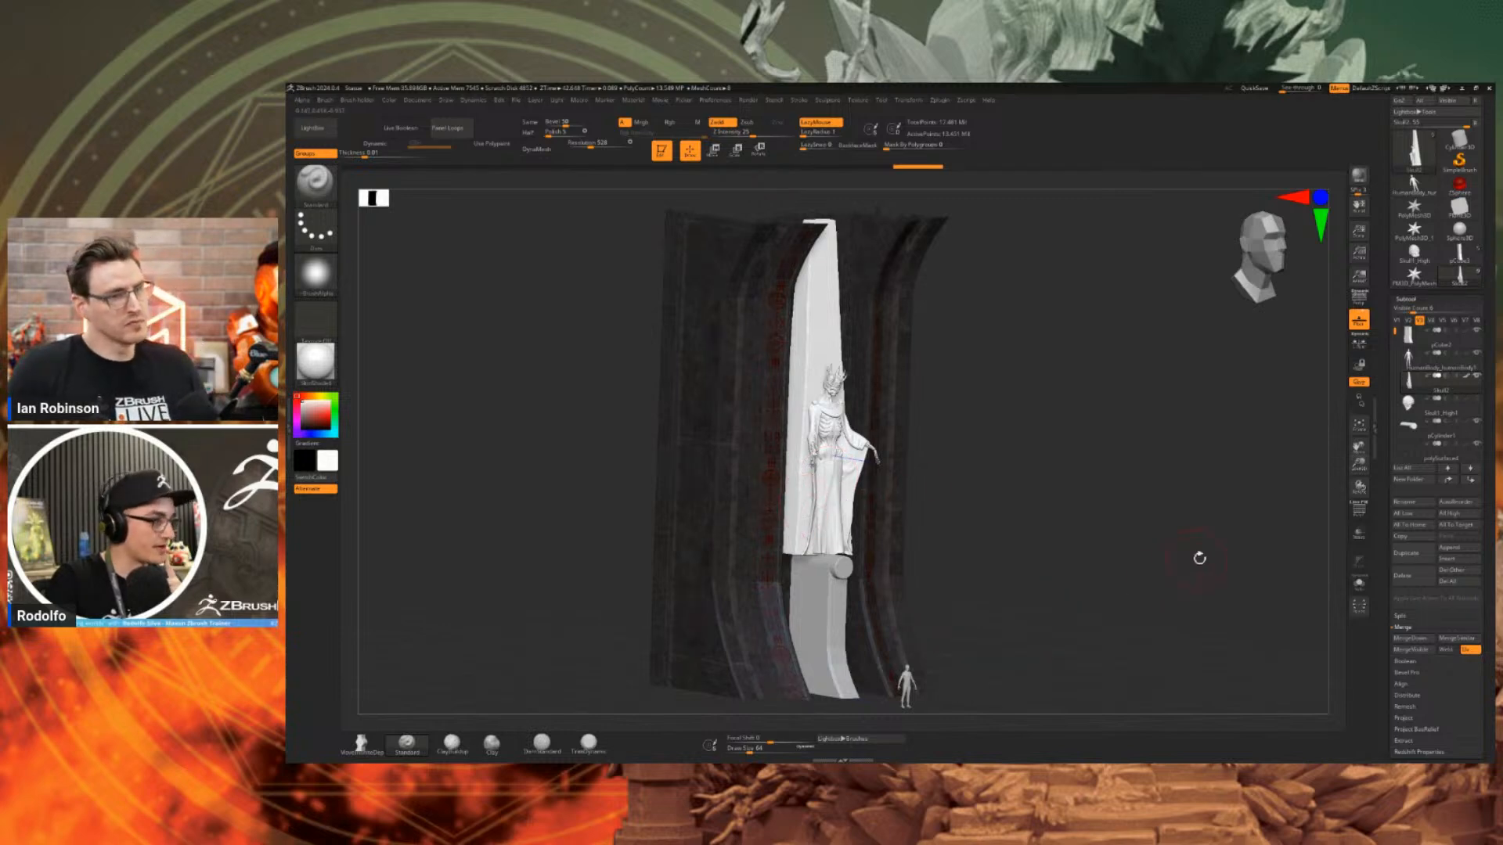
drag(976, 705, 974, 677)
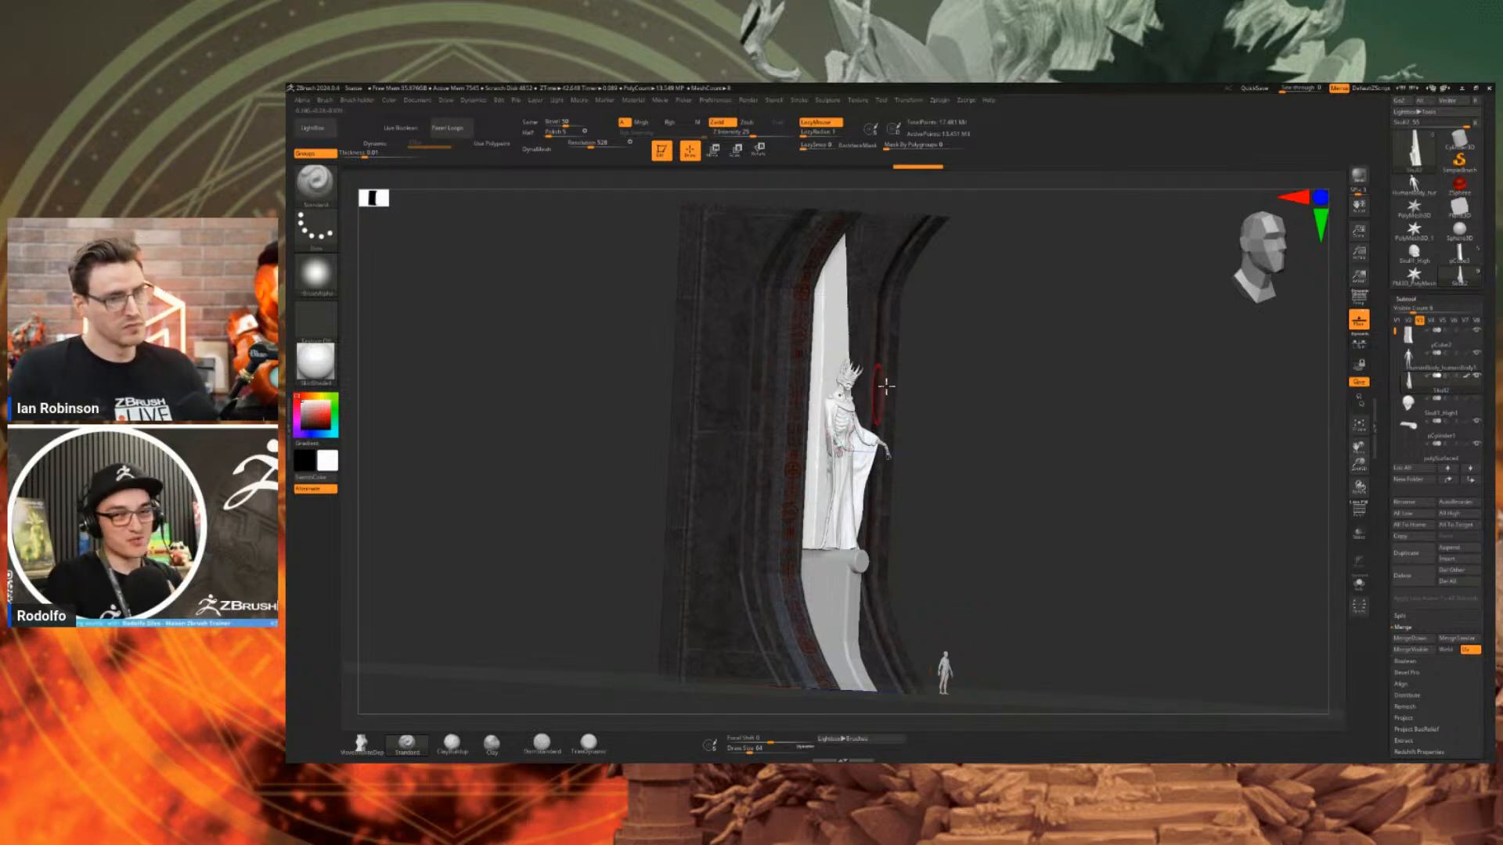
right_drag(895, 392, 874, 364)
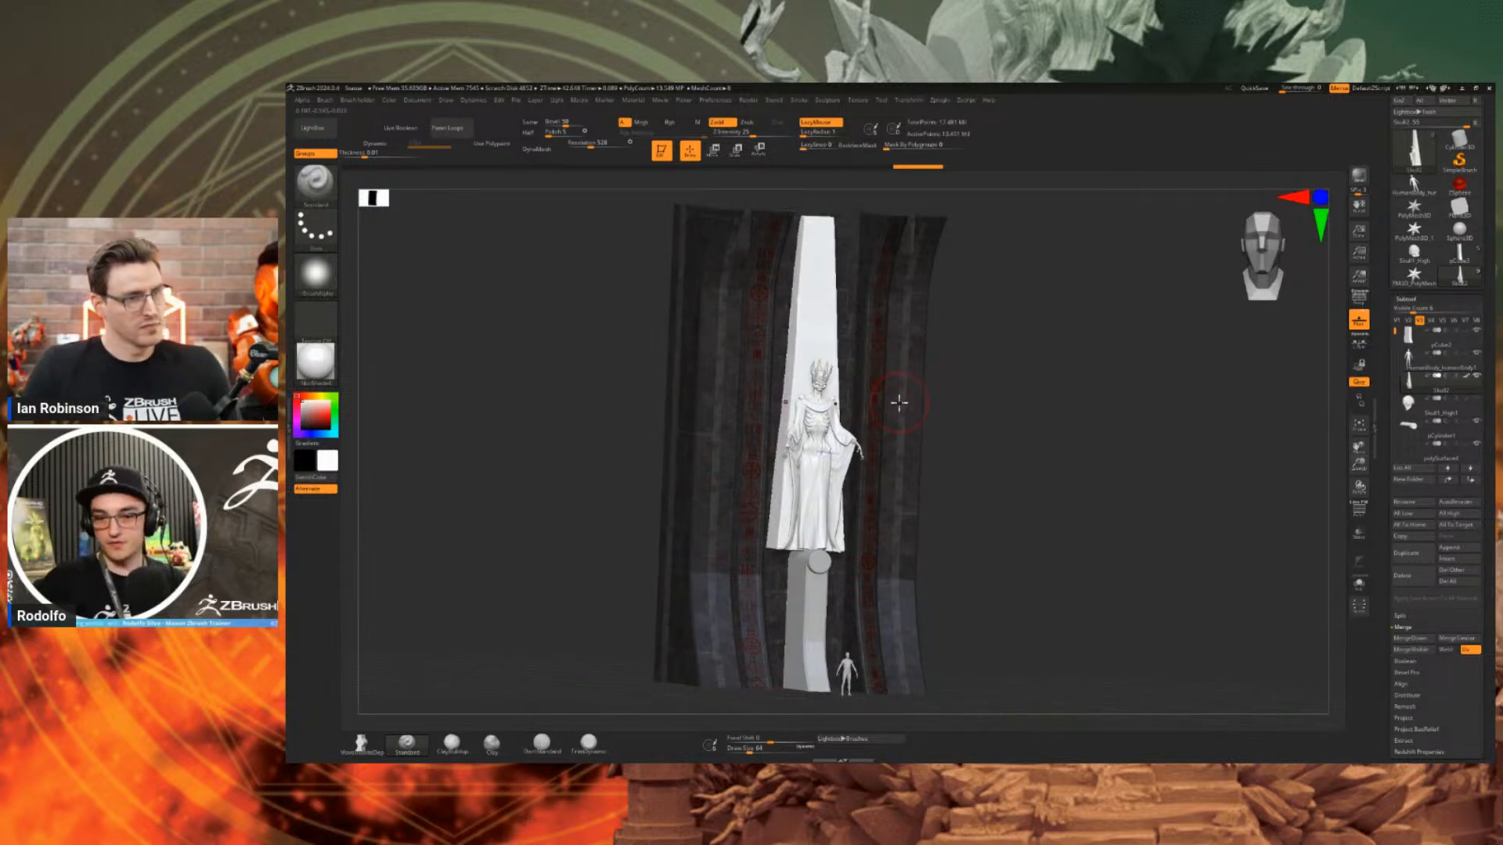
mouse_move(970, 326)
right_down()
mouse_move(1016, 359)
mouse_move(973, 349)
right_up()
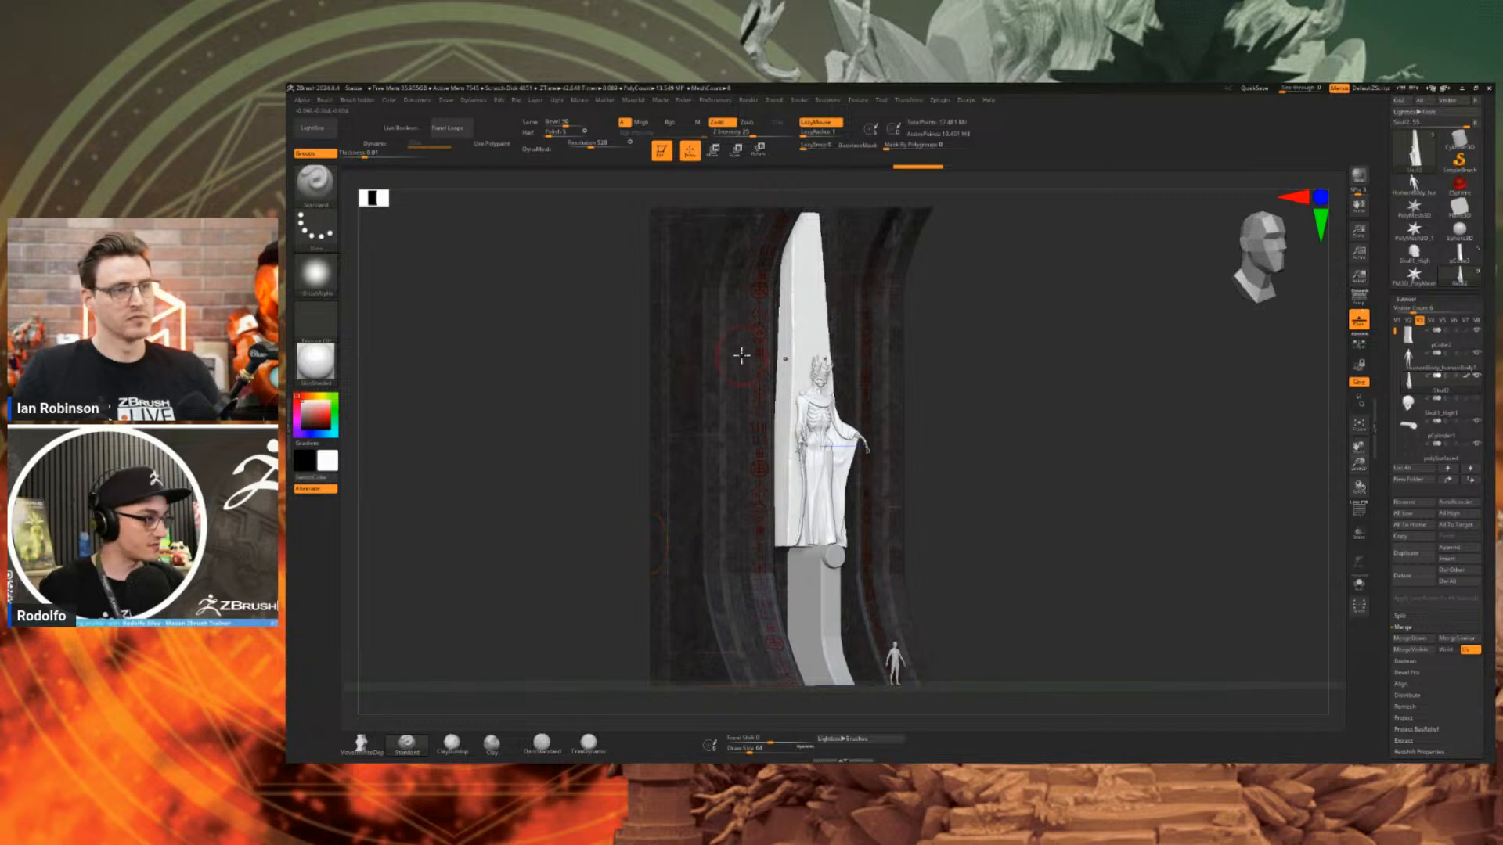
drag(939, 409, 881, 417)
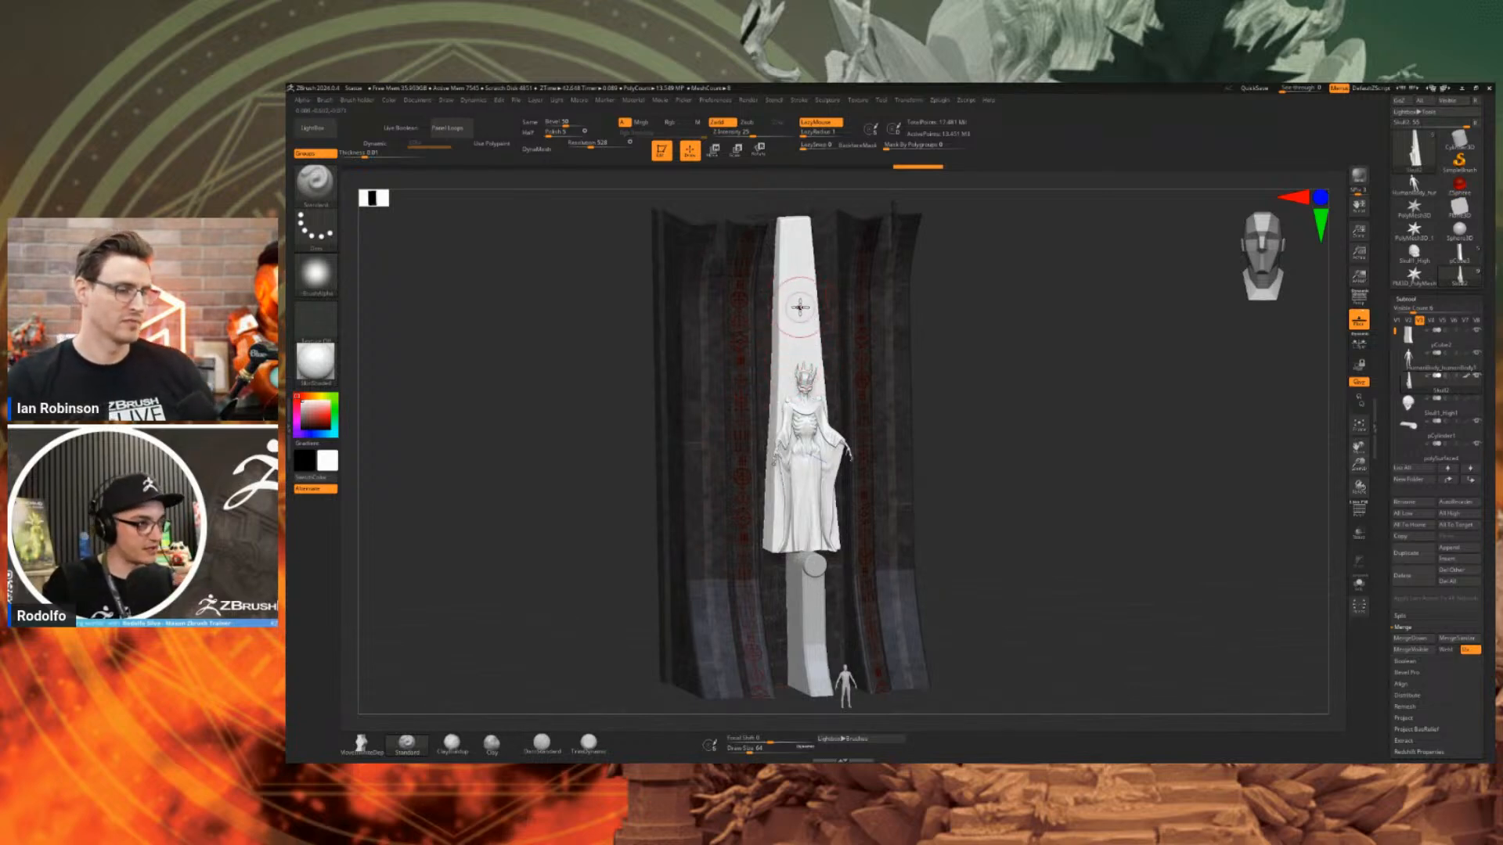
drag(999, 350, 981, 384)
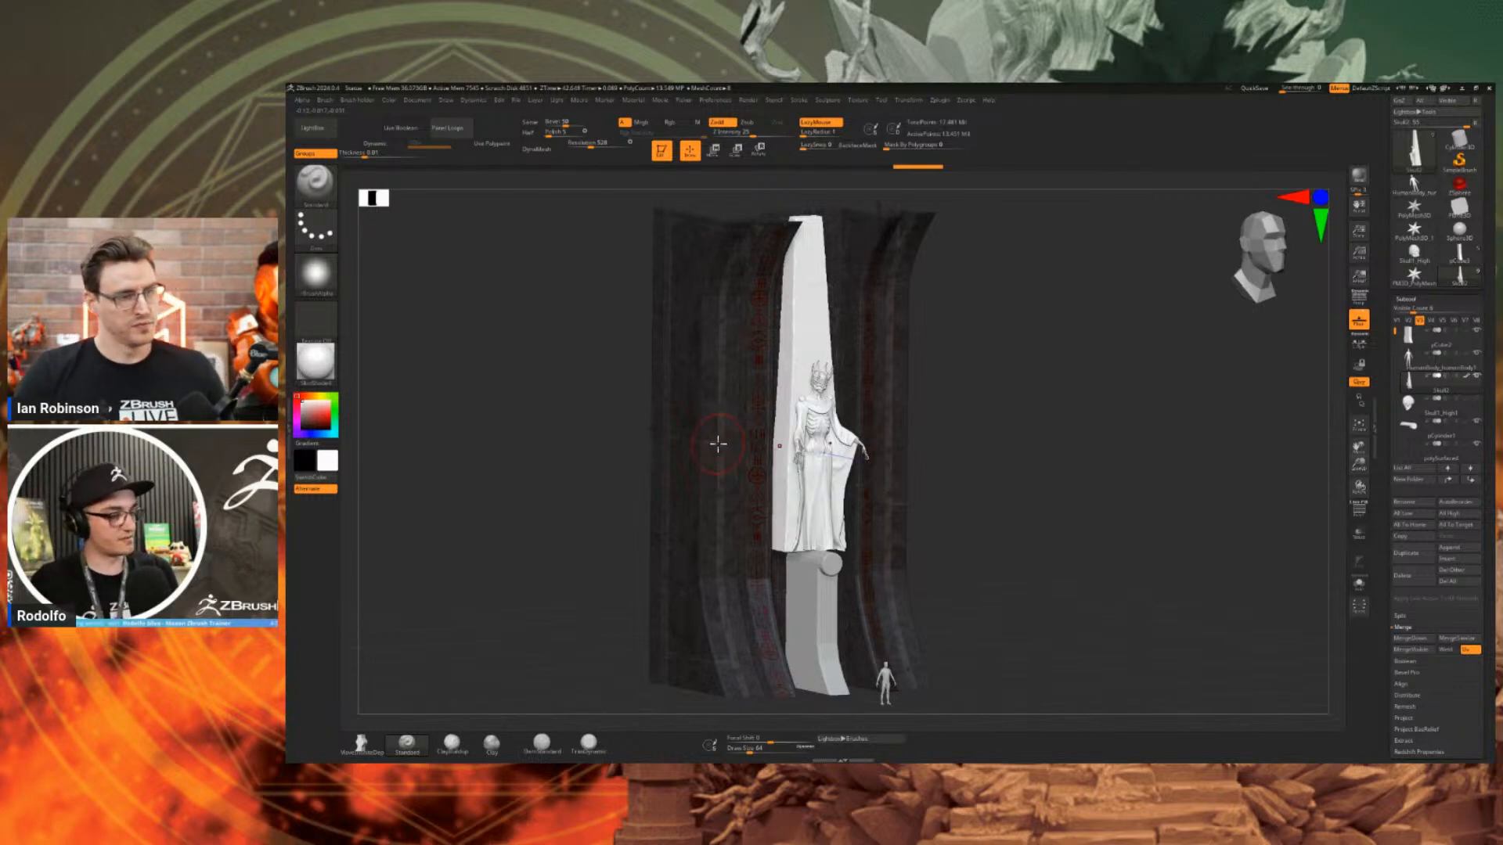
shift+drag(962, 476, 940, 413)
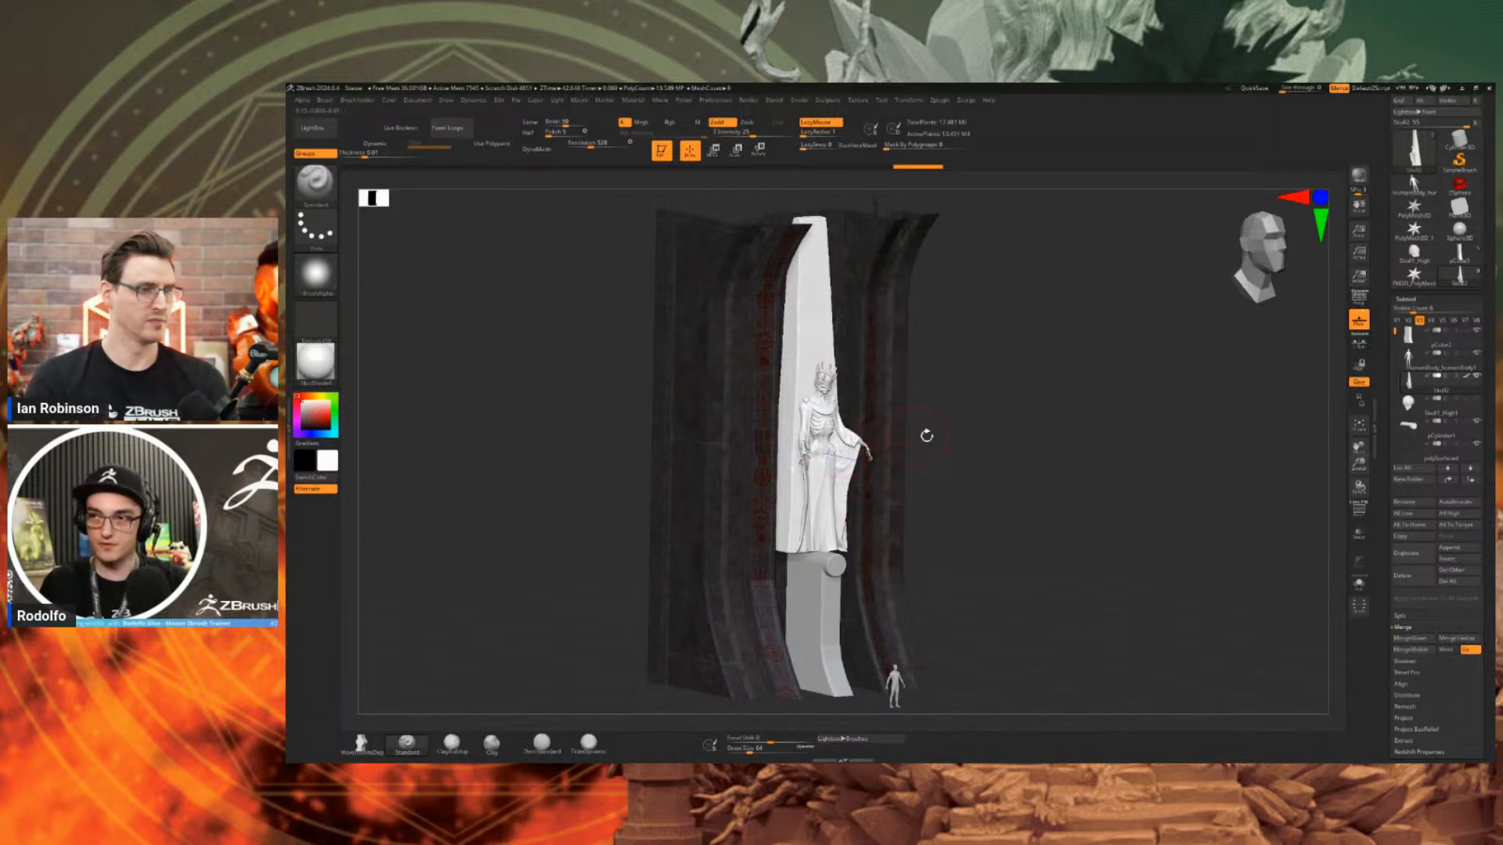
drag(927, 436, 909, 447)
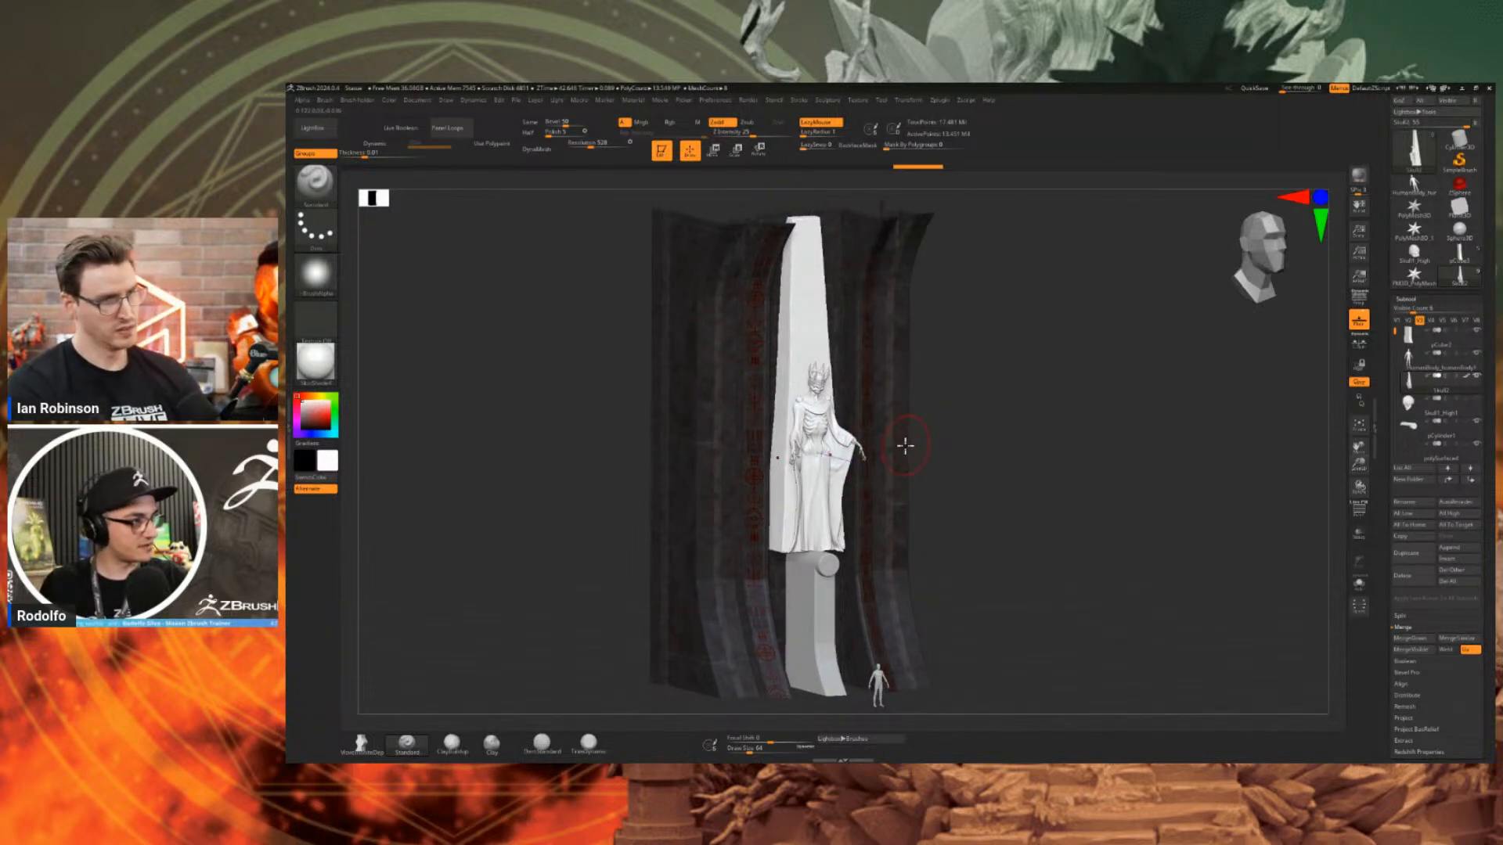
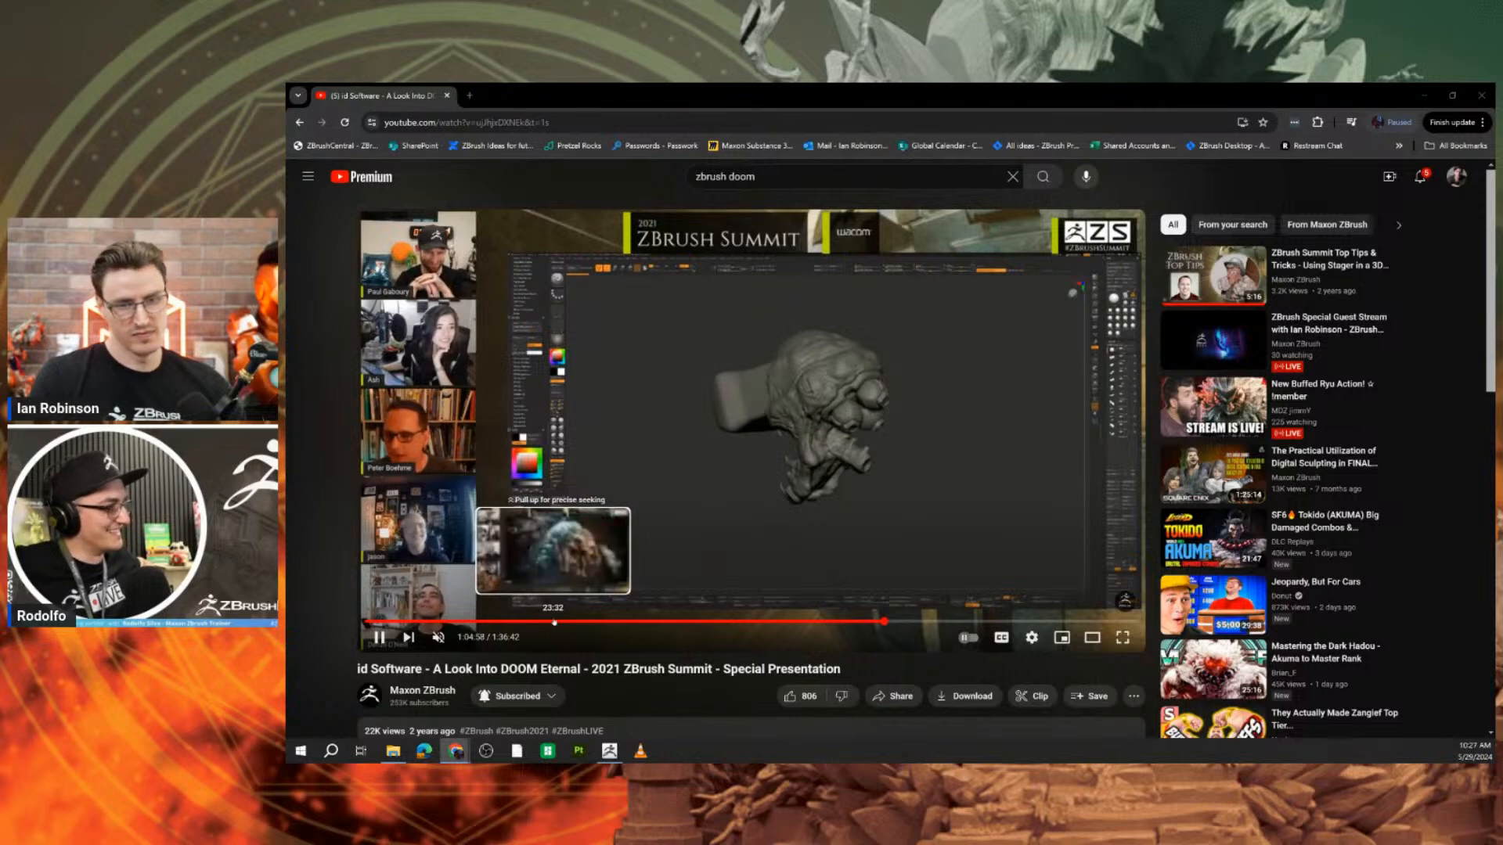
Skim the "id Software - A Look Into DOOM Eternal" ZBrush Summit video by jumping forward from about 23:32 to about 1:31:22.
click(554, 623)
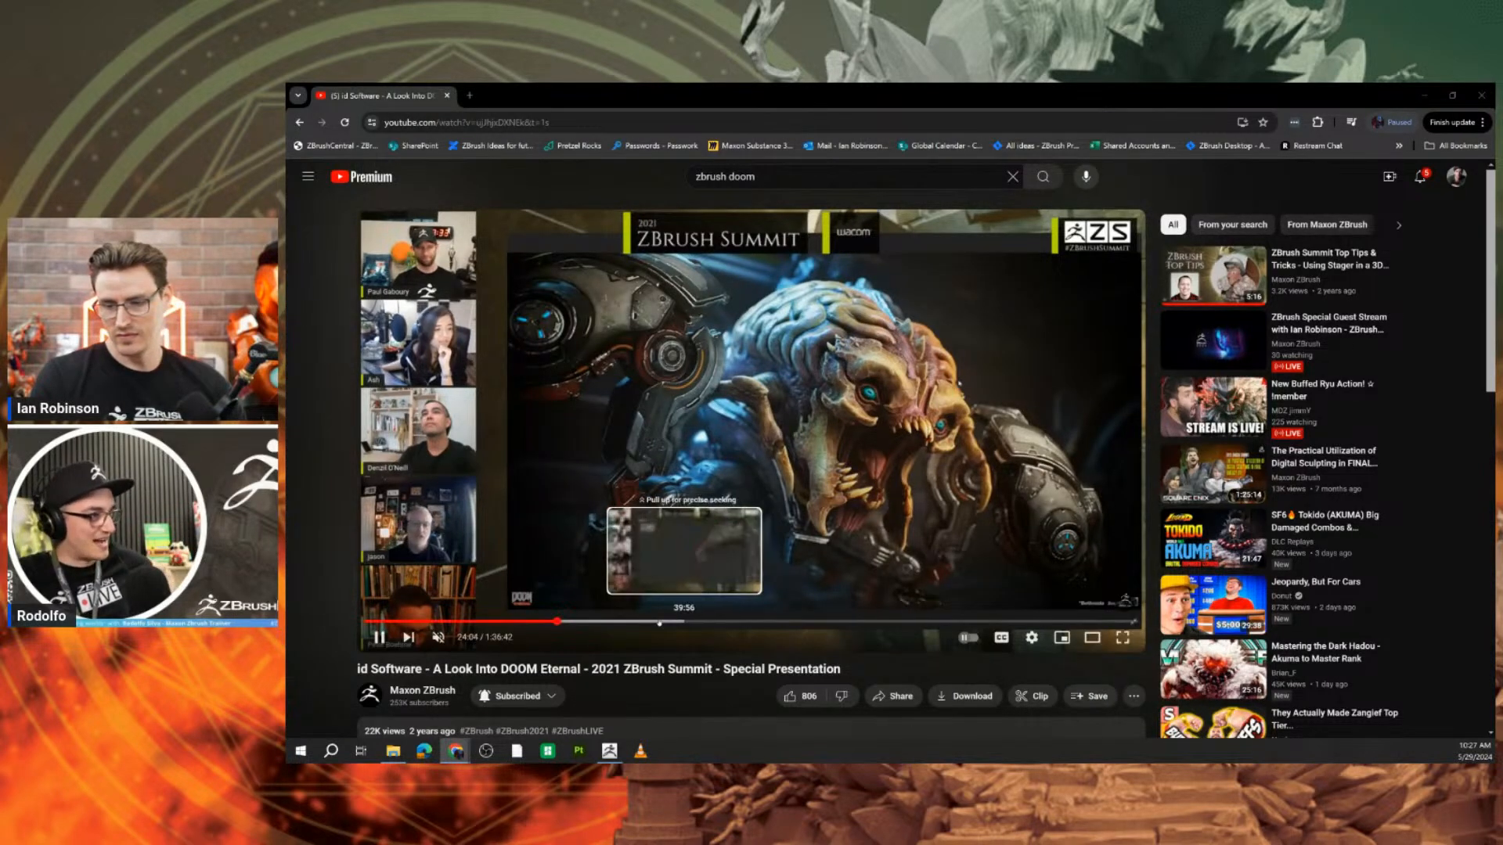
click(602, 623)
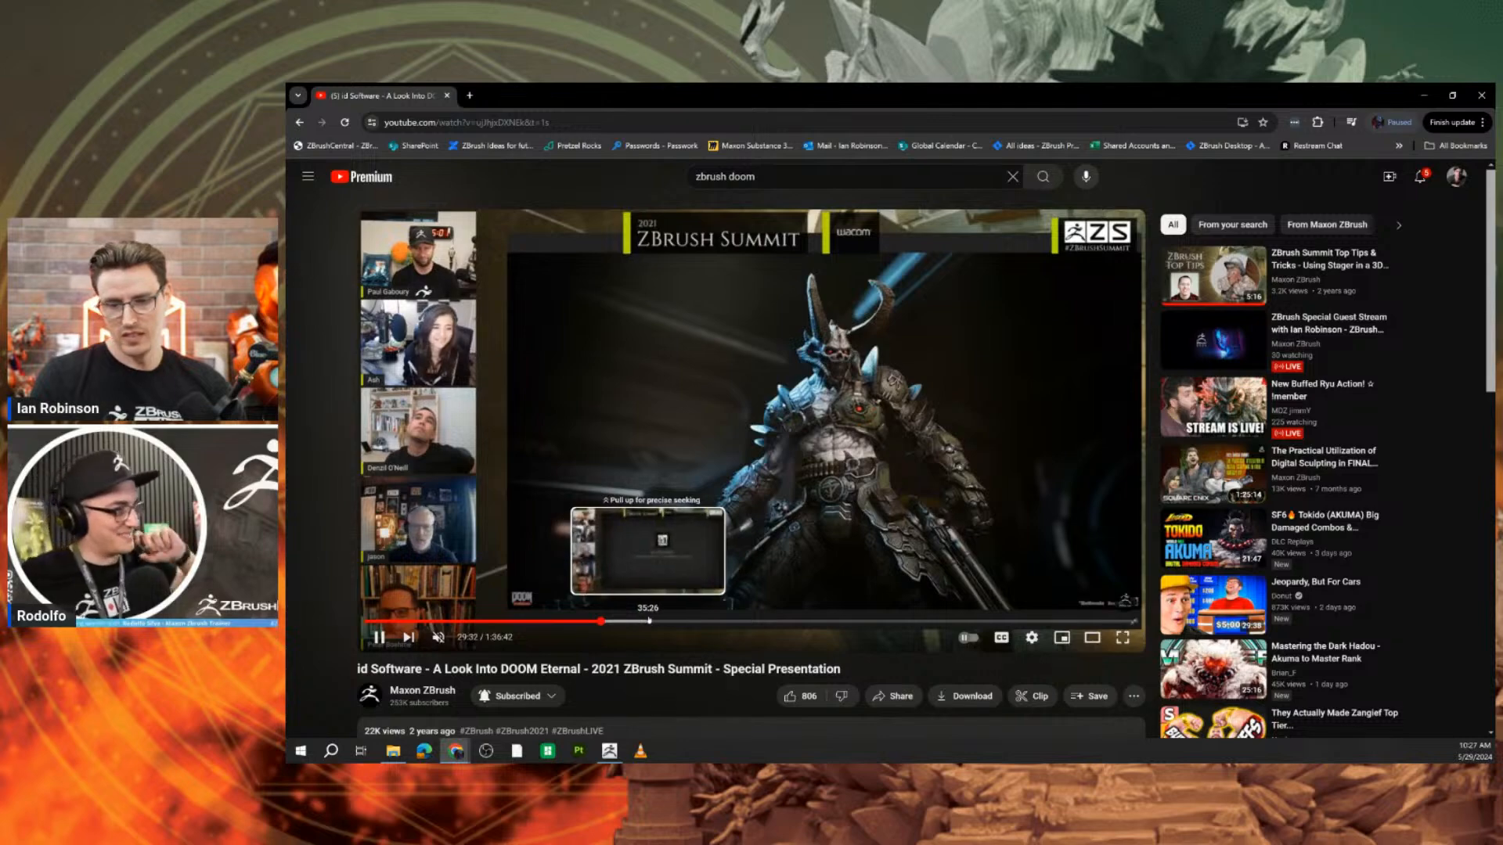
click(649, 621)
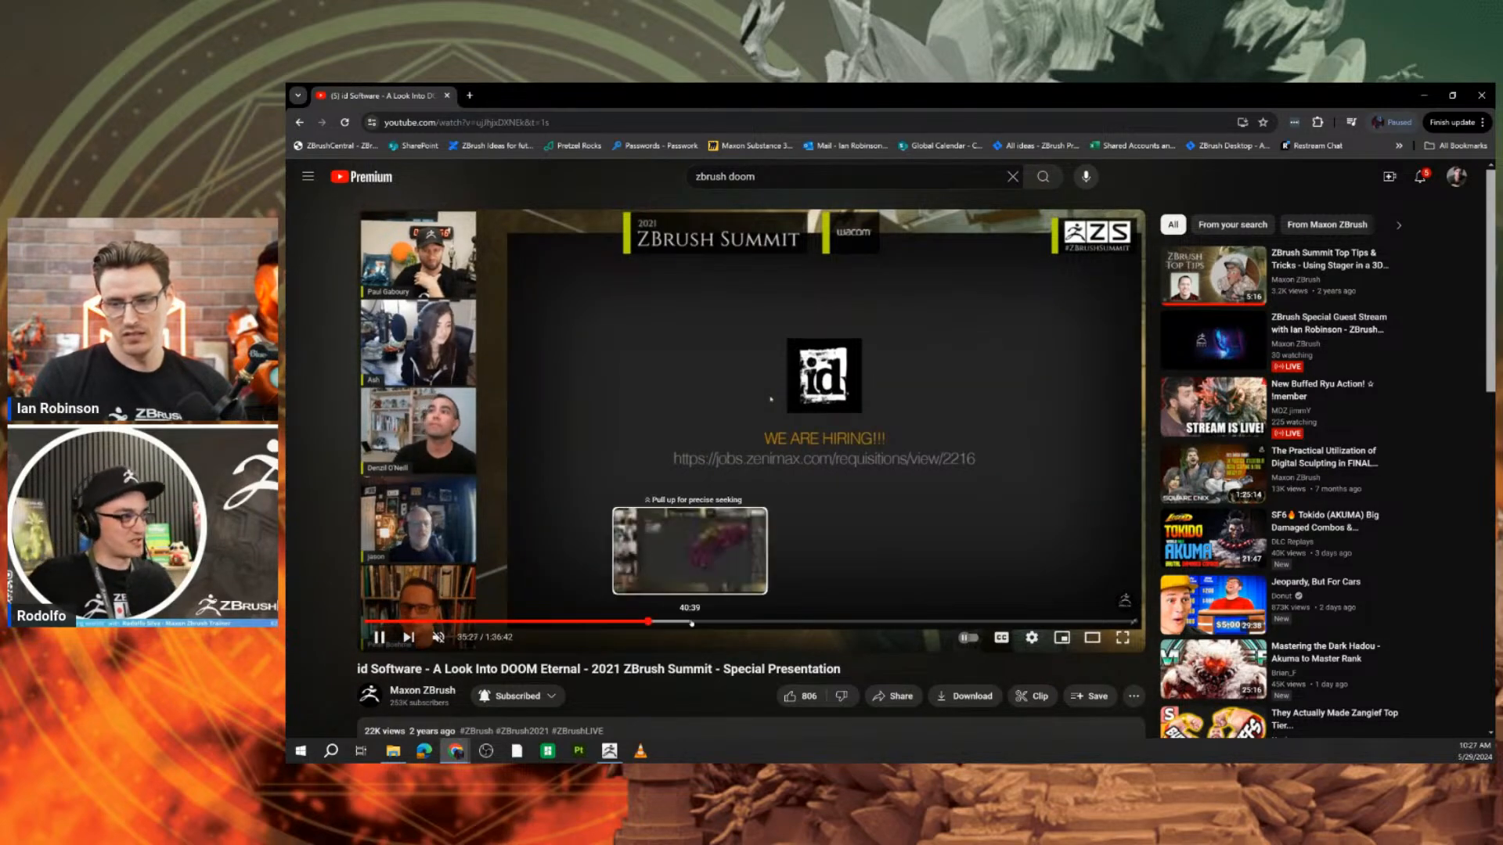
click(690, 621)
click(735, 620)
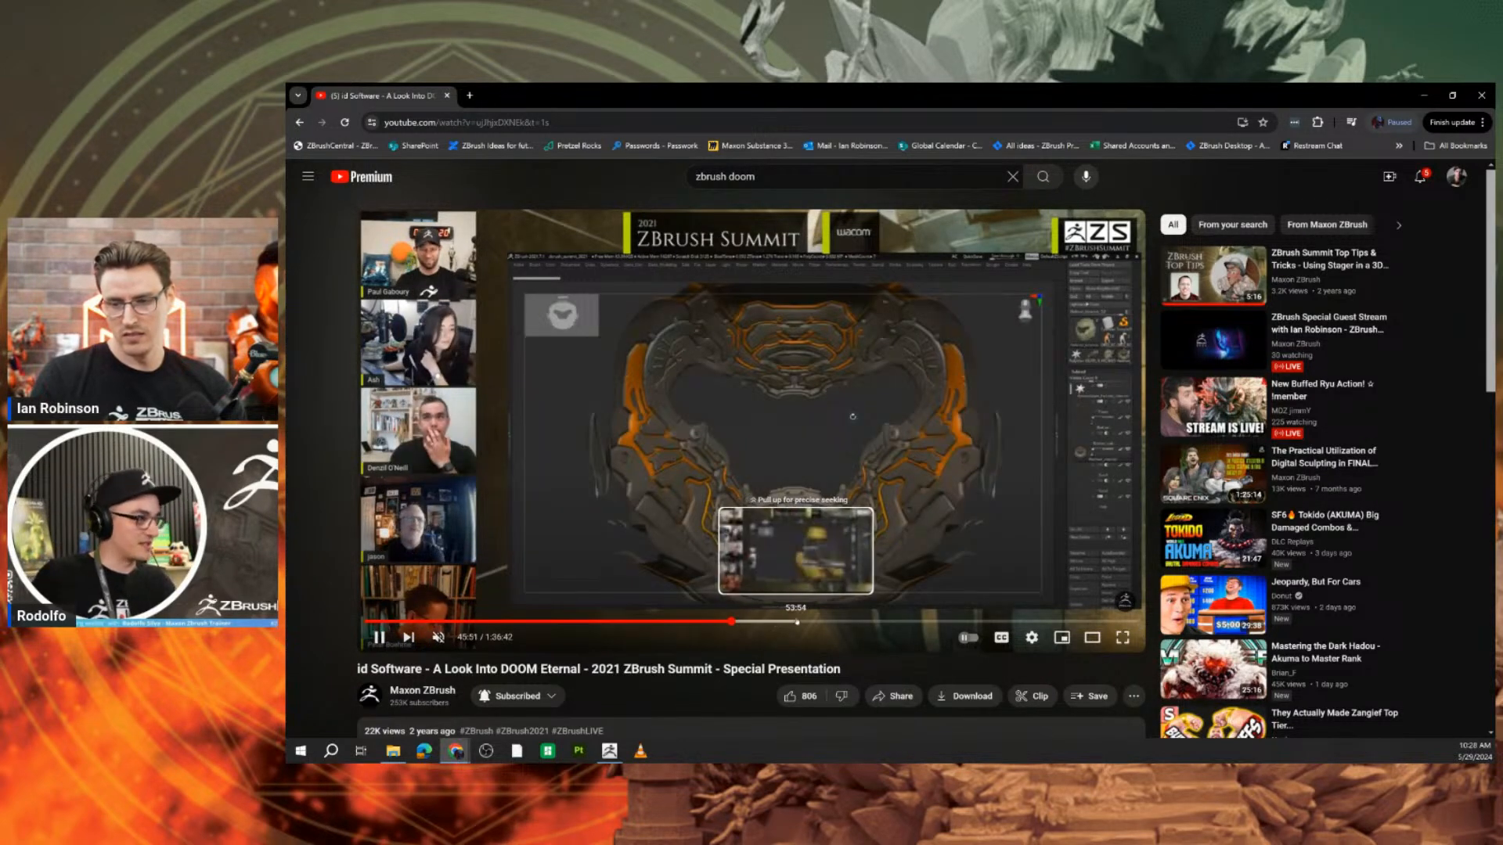
click(796, 621)
click(843, 621)
click(878, 621)
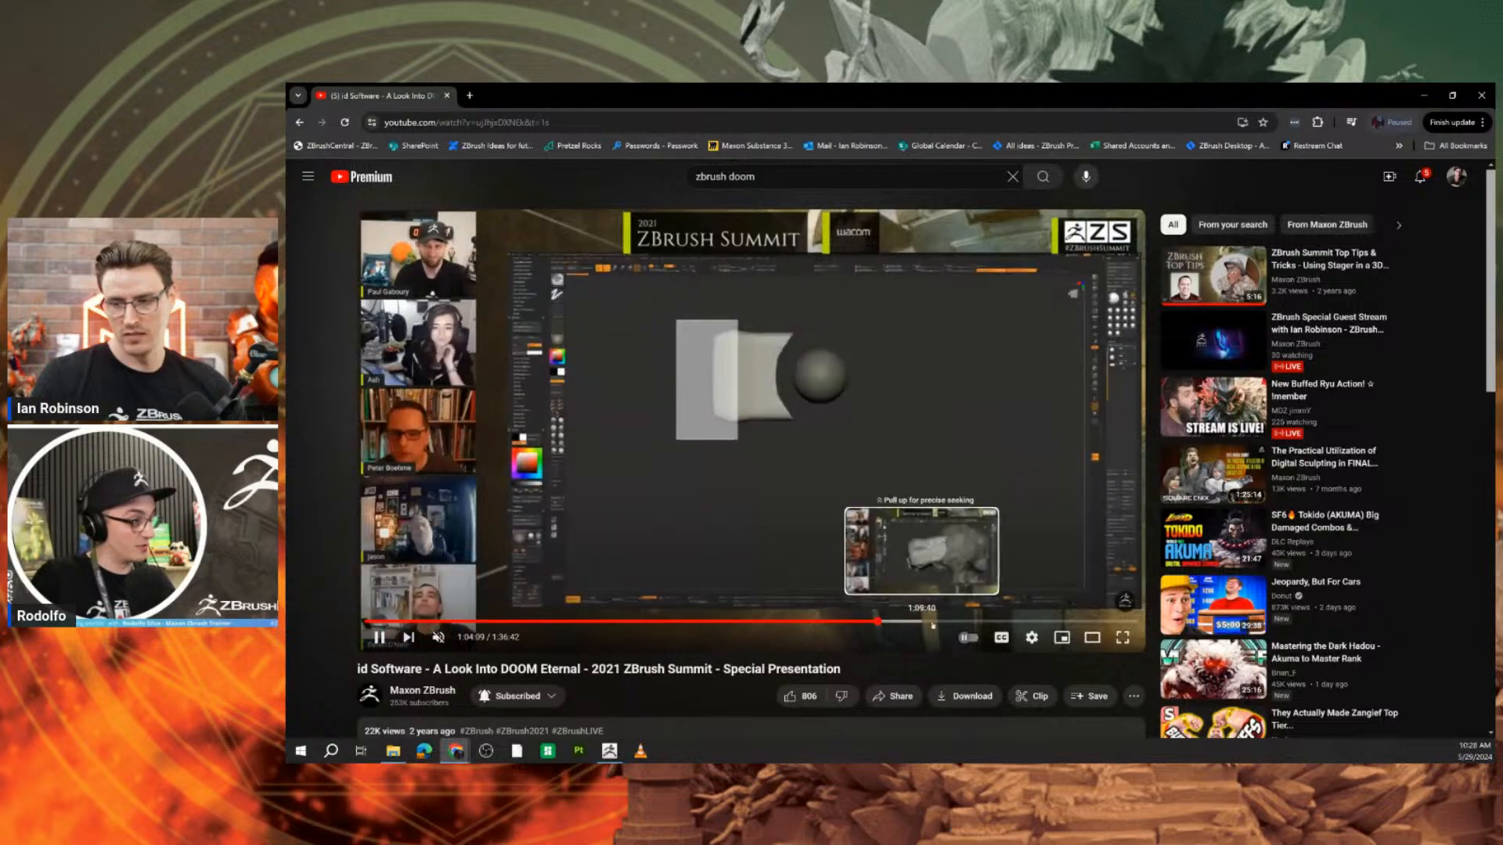
click(949, 621)
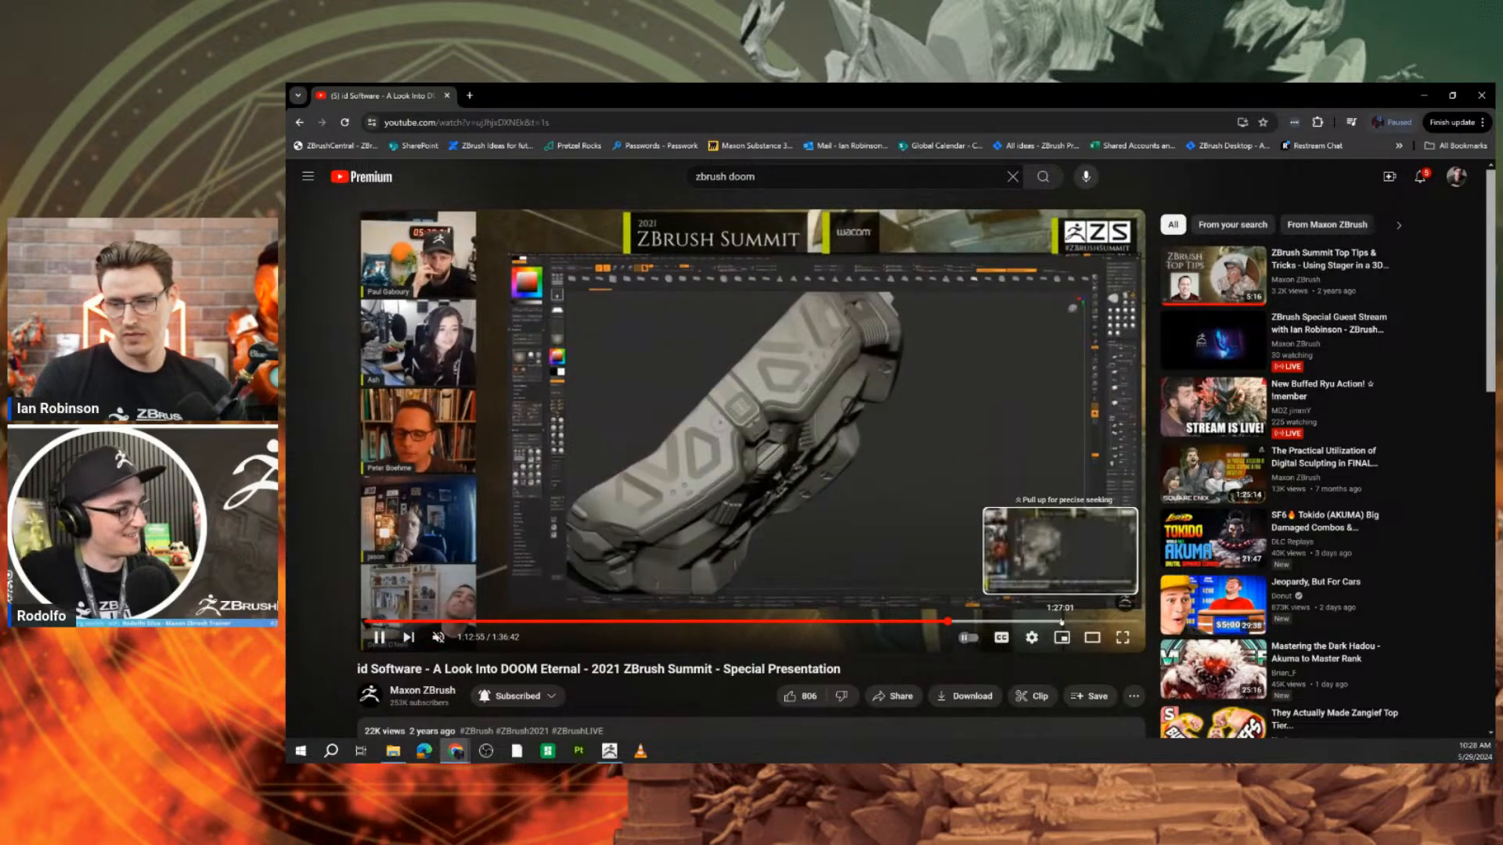
click(1059, 621)
click(1093, 621)
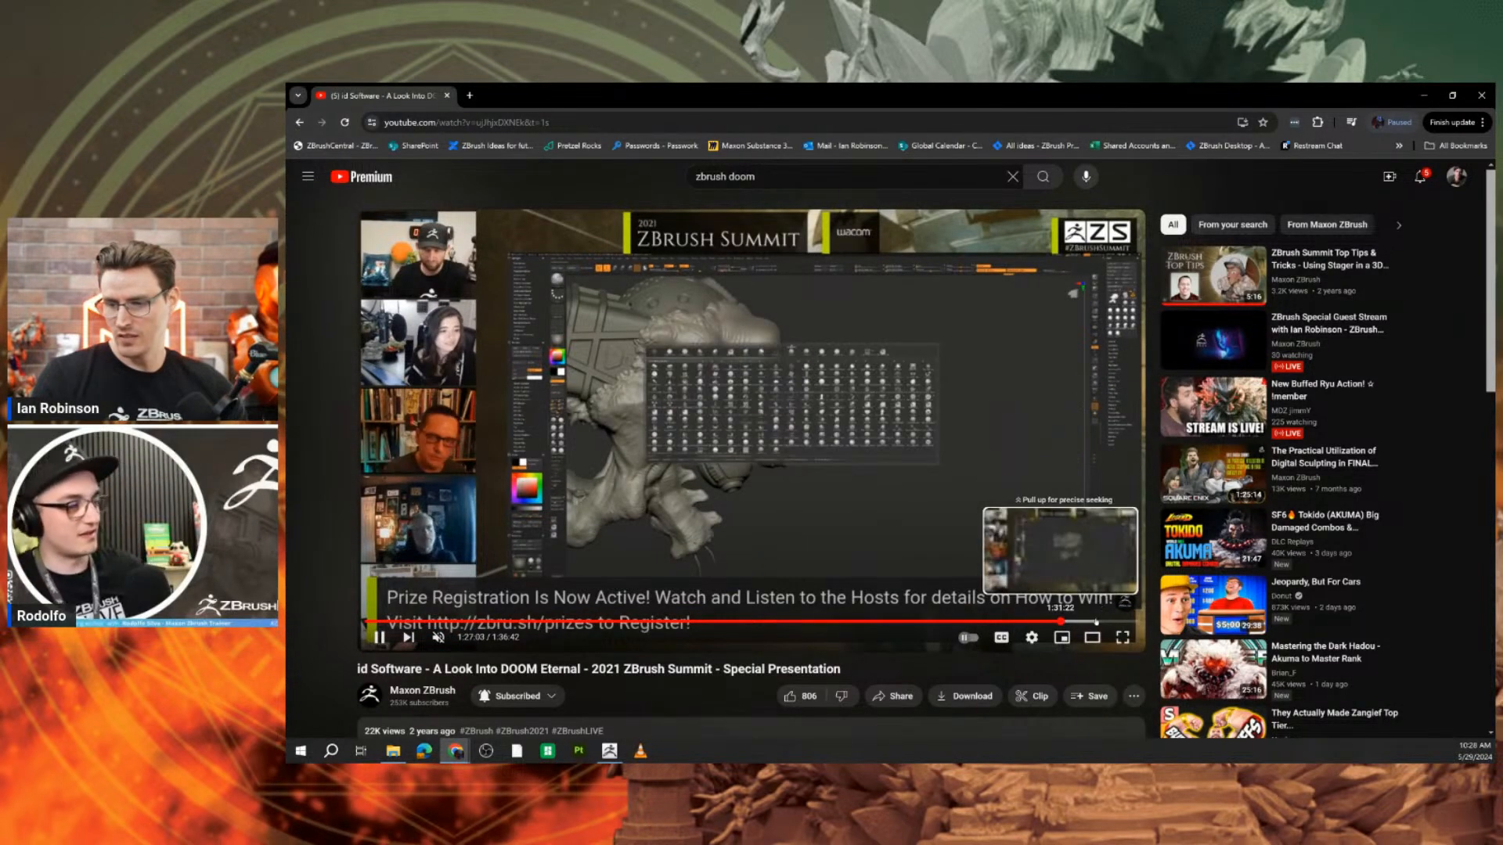
click(886, 543)
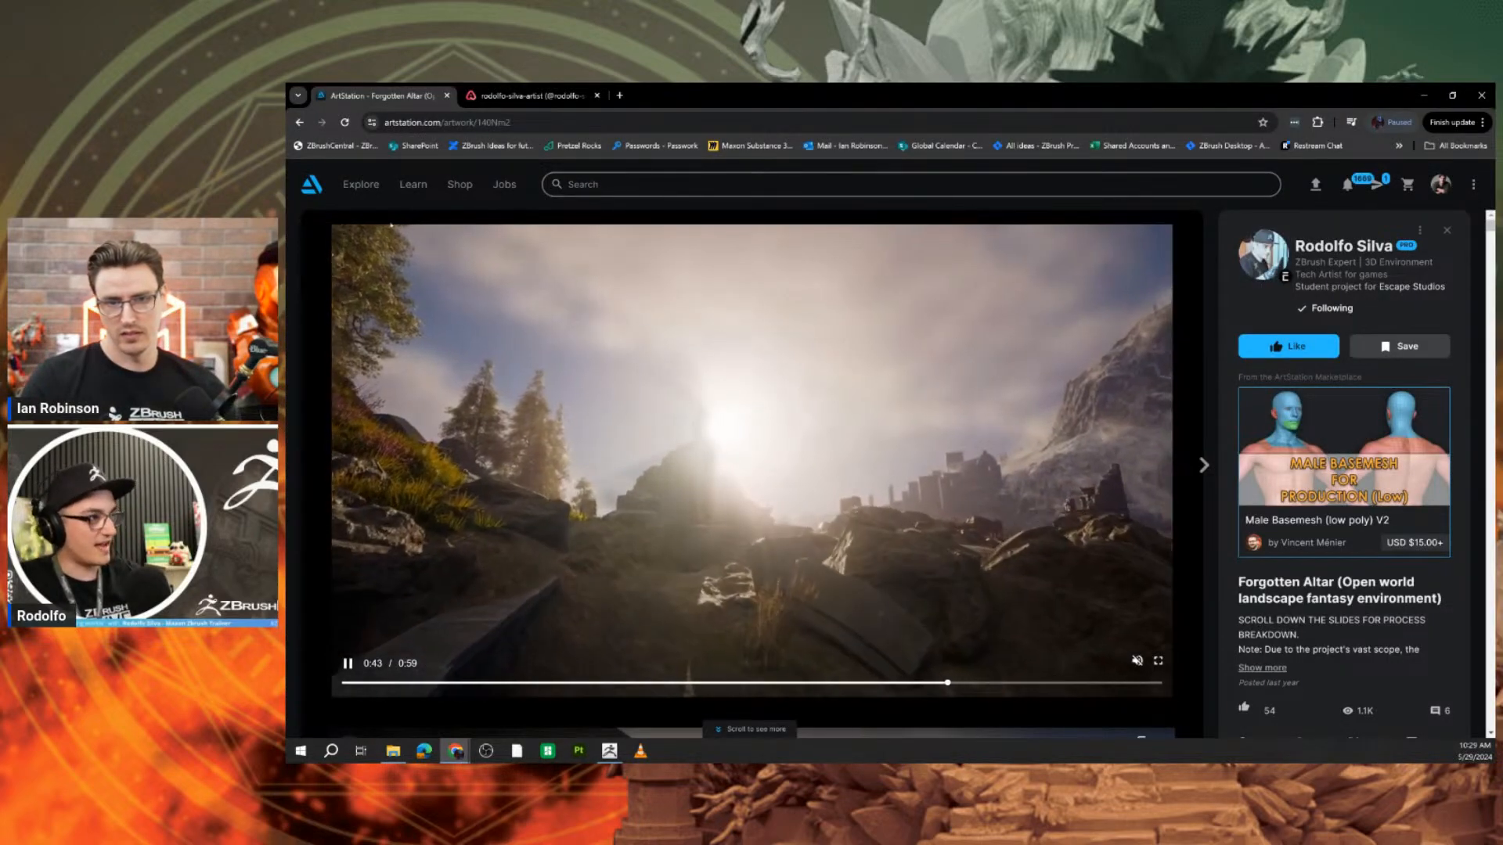
Go back to the environment art portfolio and reopen the "Forgotten Altar" artwork to play its video.
click(300, 123)
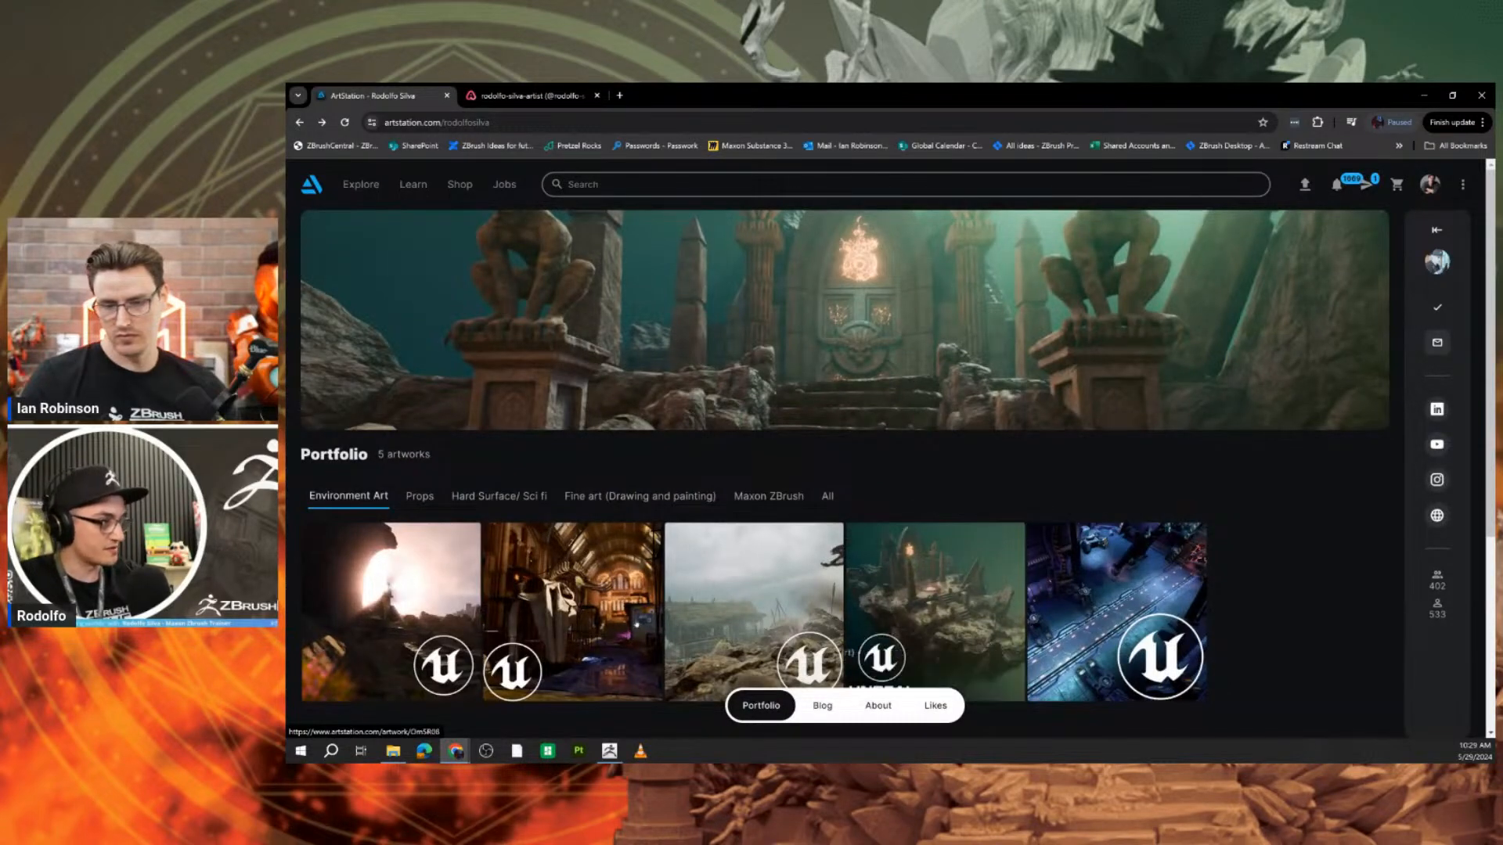
click(417, 584)
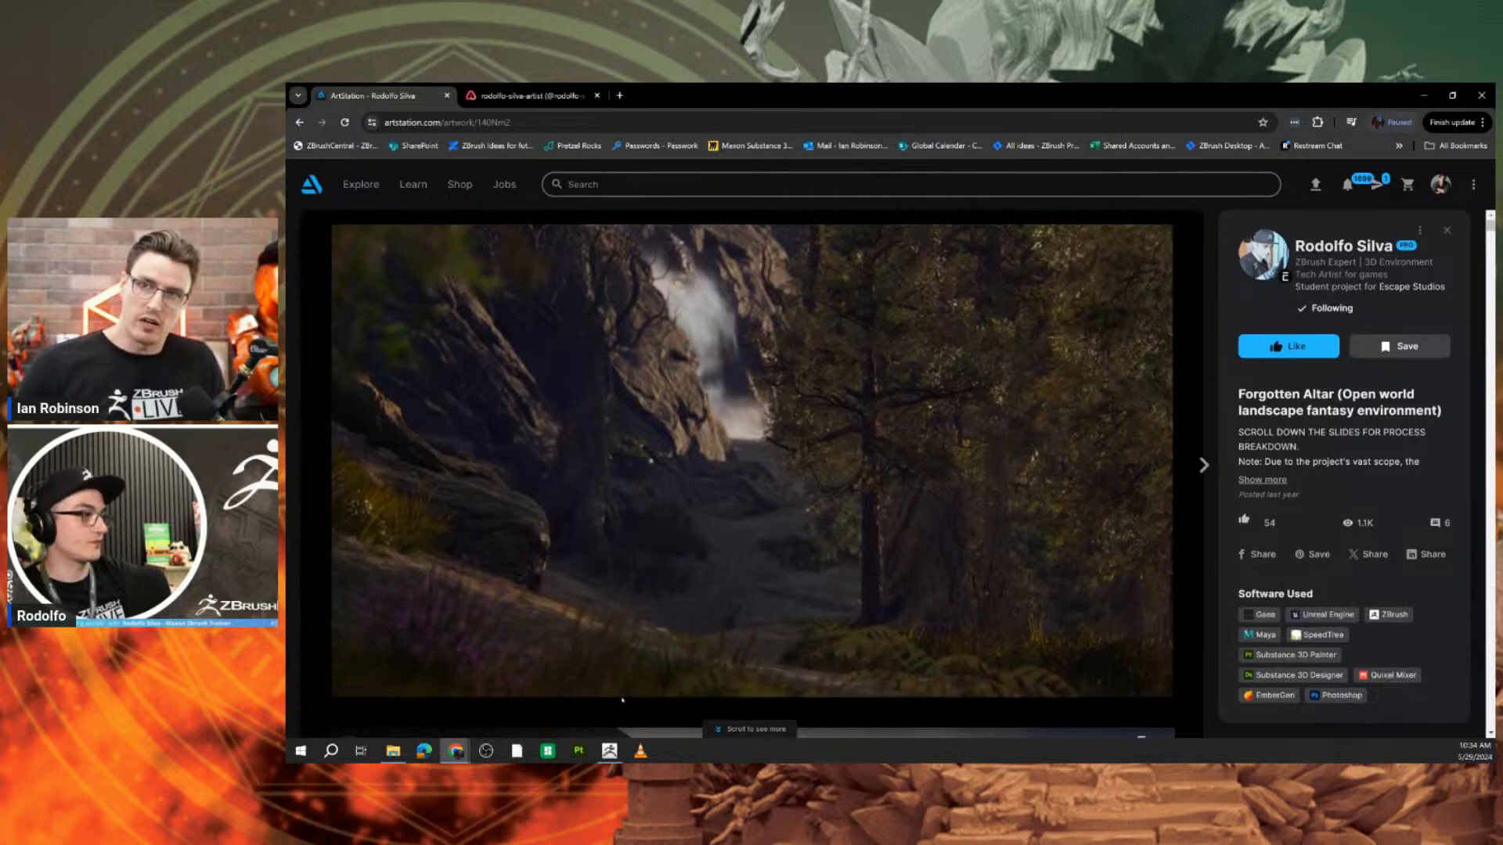
mouse_move(623, 700)
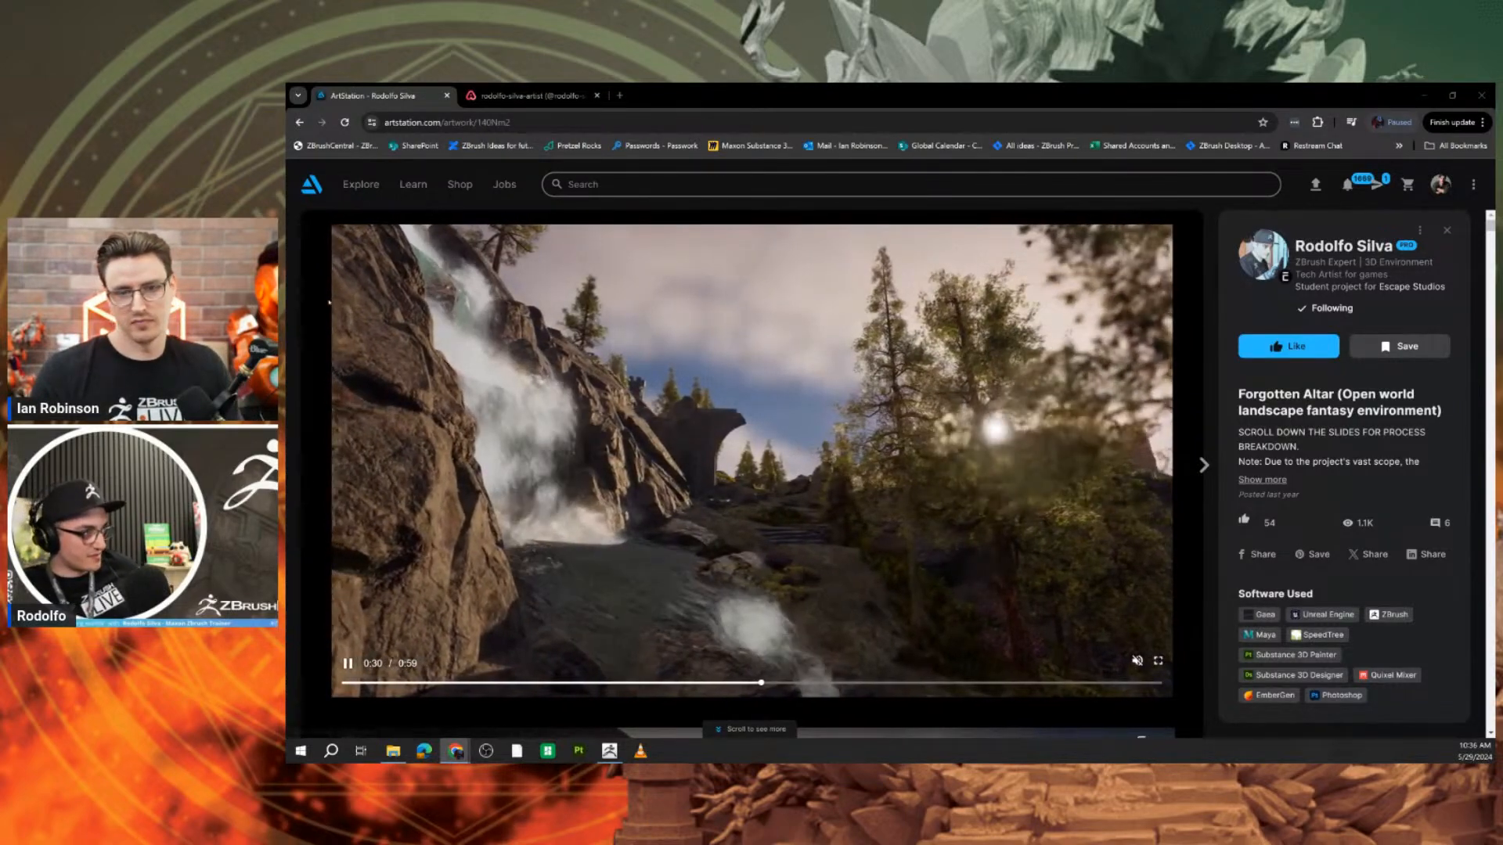
Return to the portfolio, open "The Agamenmon" mobile game environment and watch its final video in full screen.
click(299, 122)
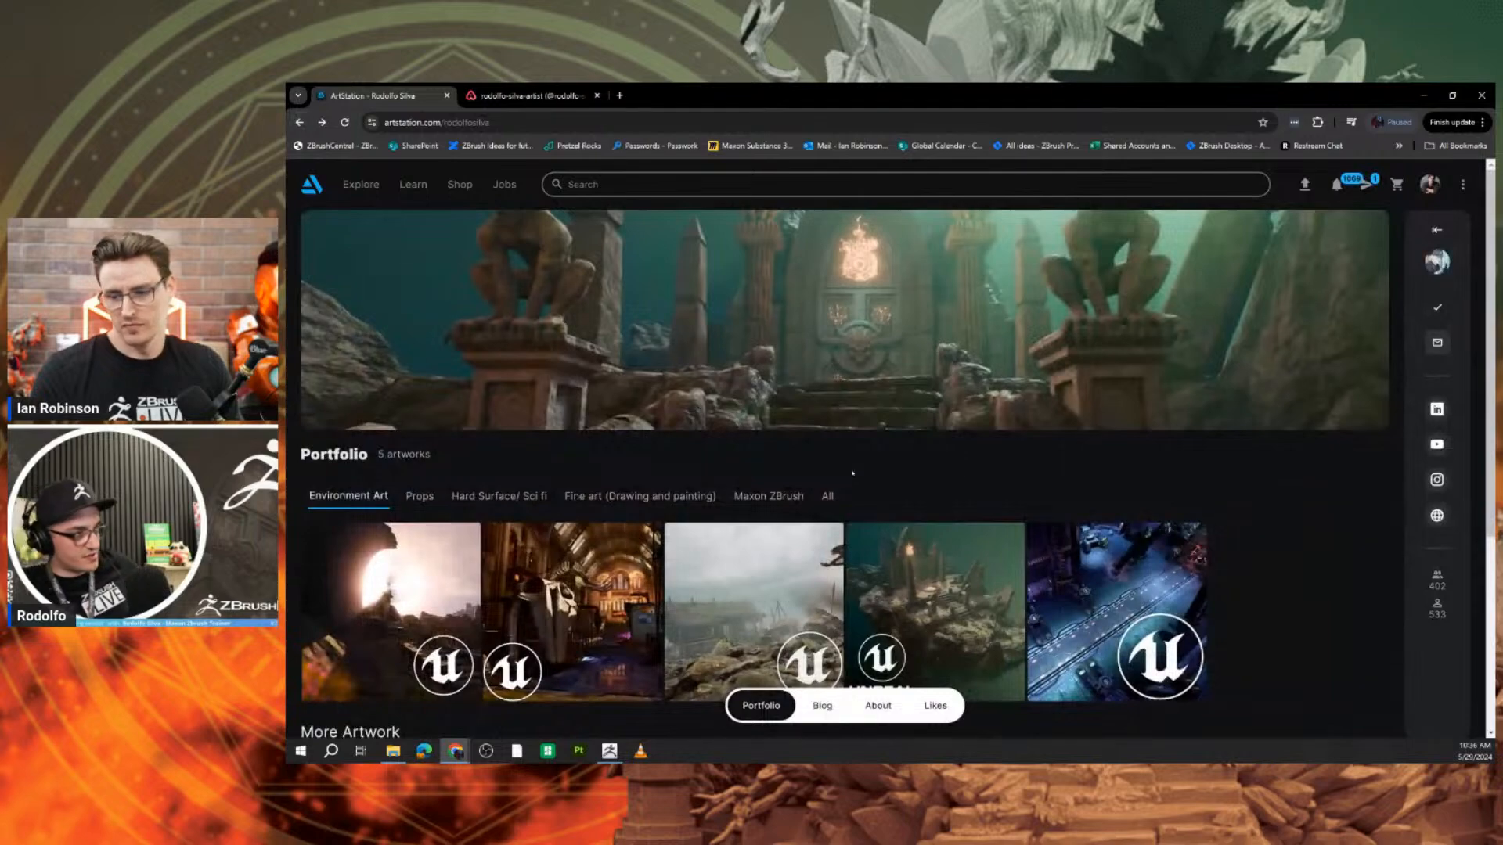
click(1032, 589)
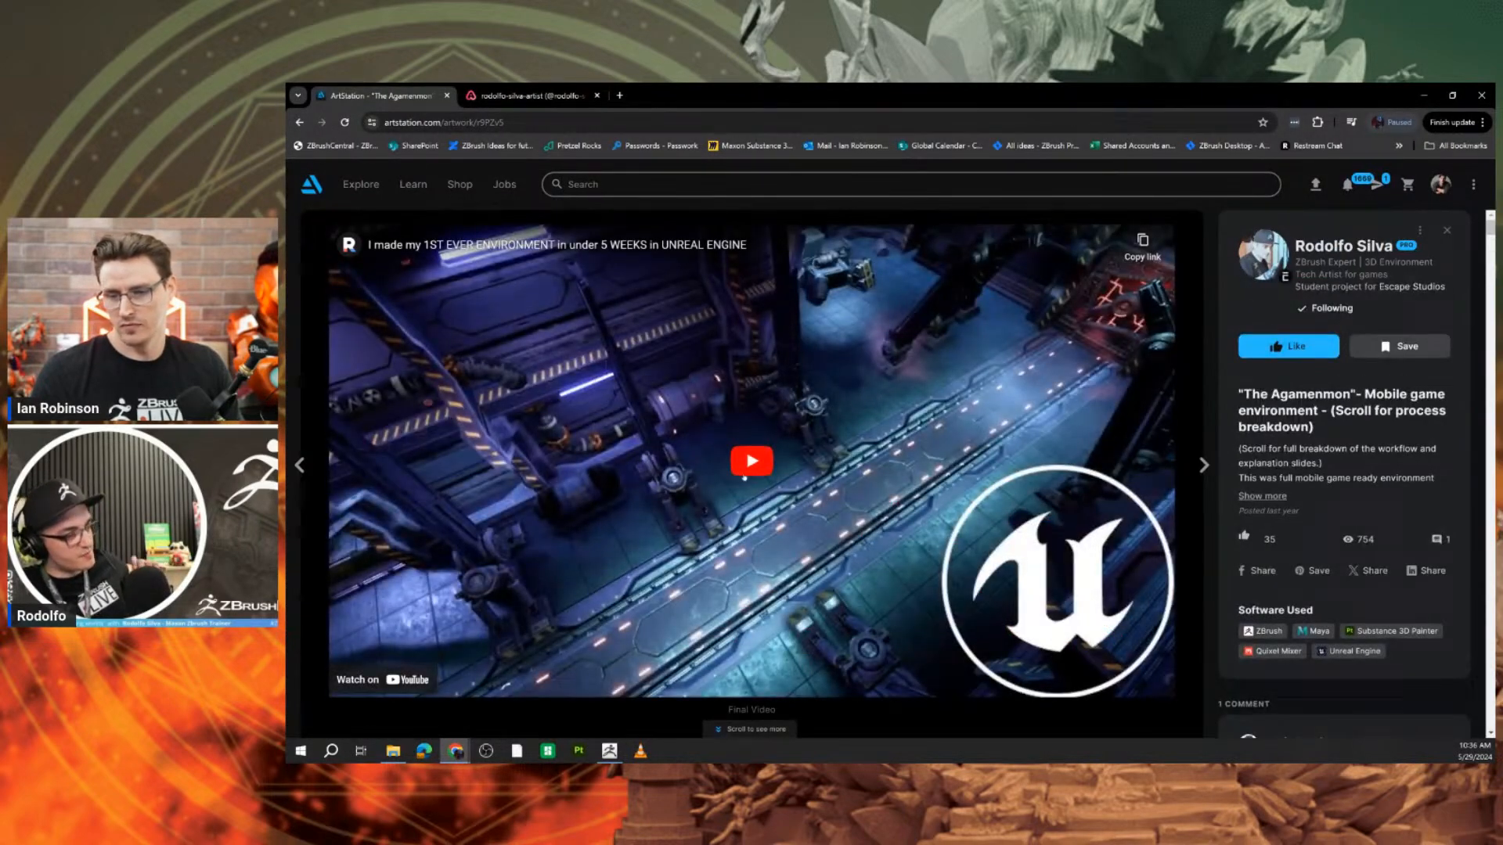
click(744, 474)
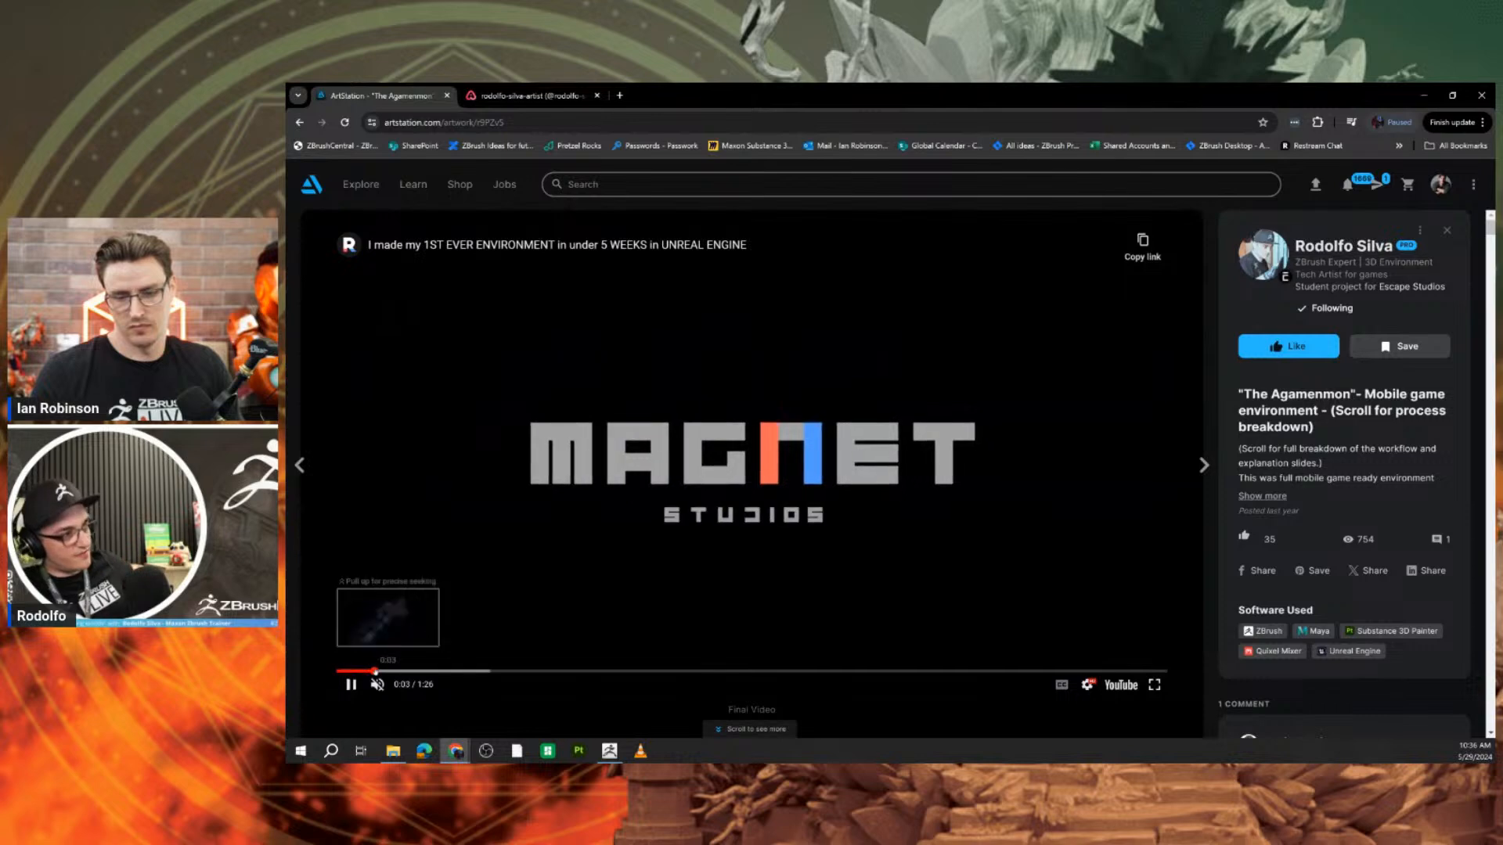
click(1154, 685)
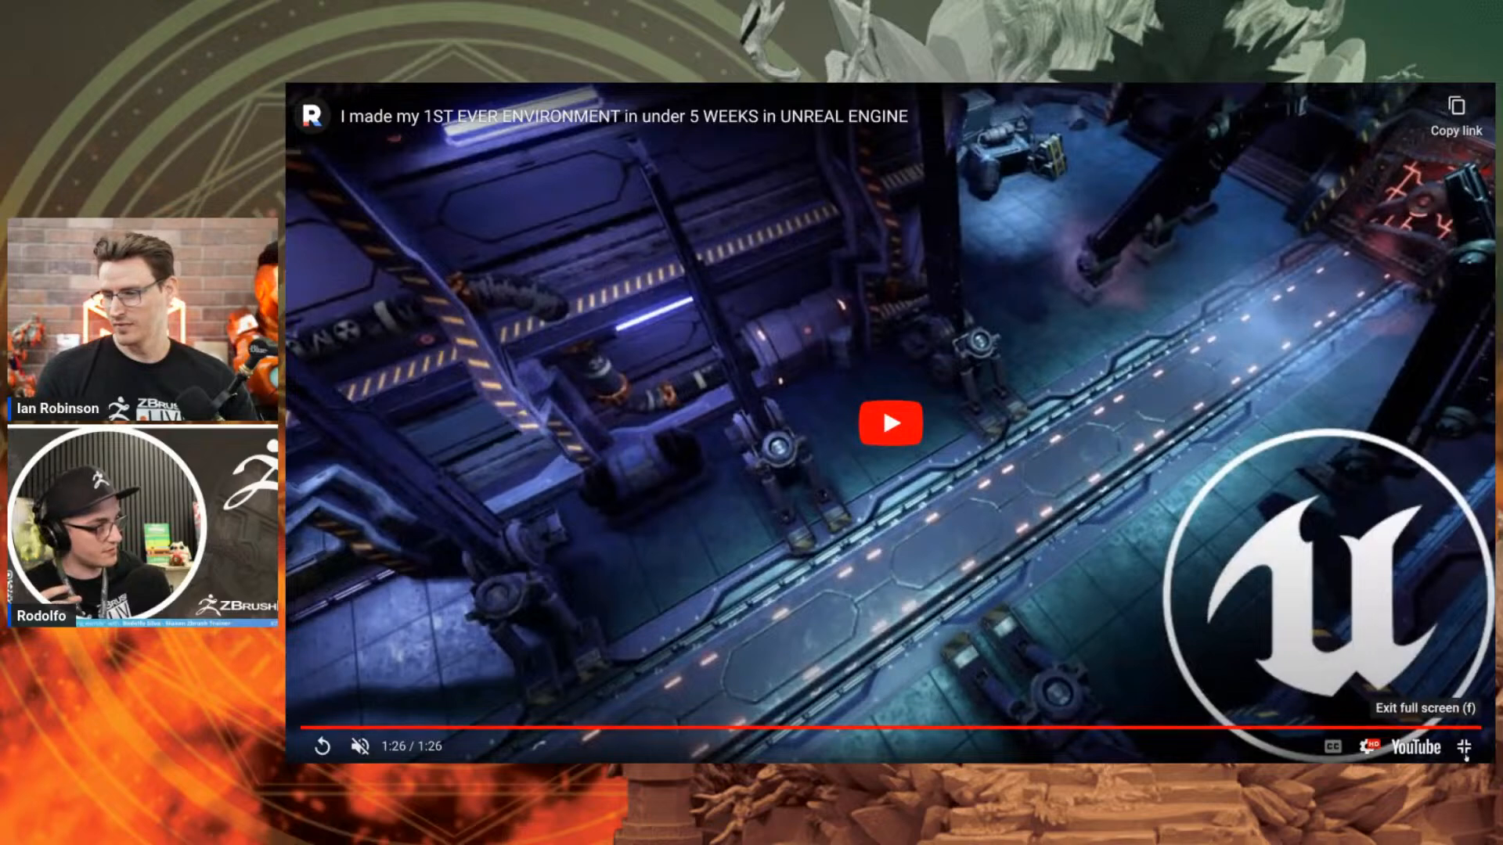
click(1465, 752)
Look through the in-game screenshots of "The Agamenmon" environment below its final video.
scroll(767, 626, down, 5)
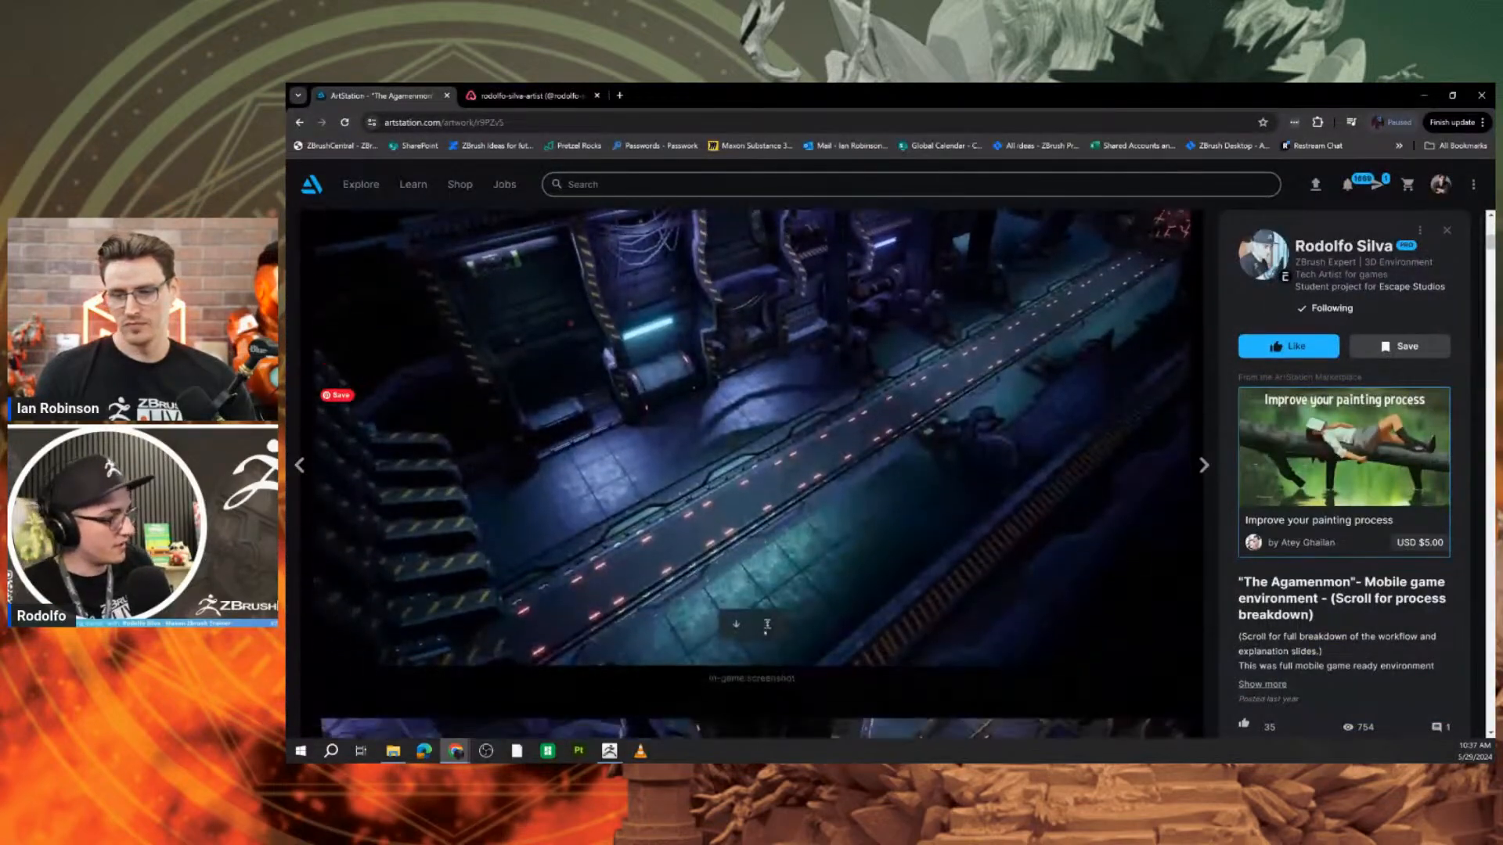
scroll(767, 624, down, 6)
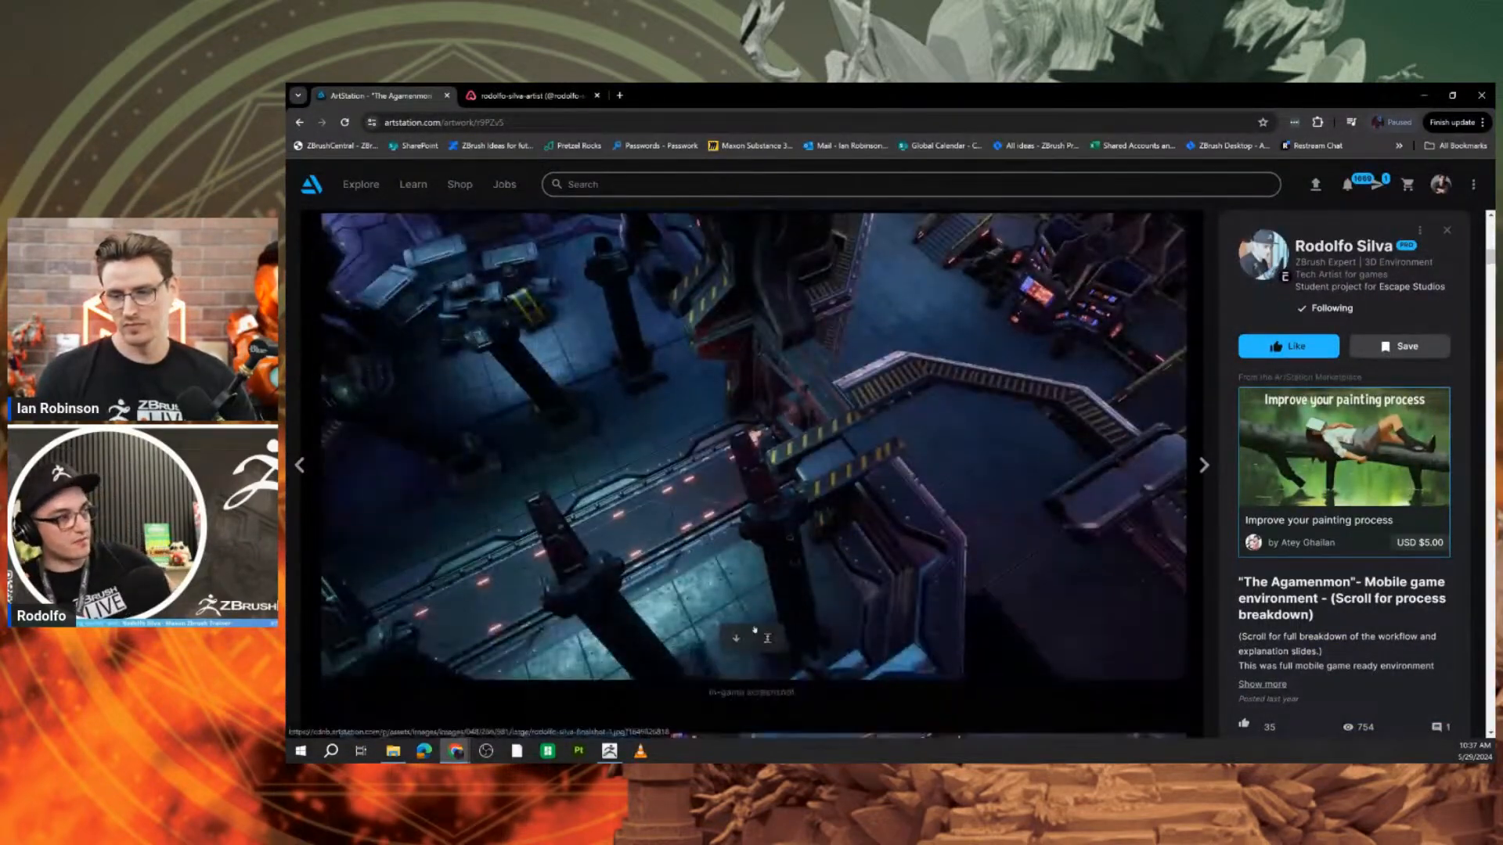
scroll(754, 630, down, 5)
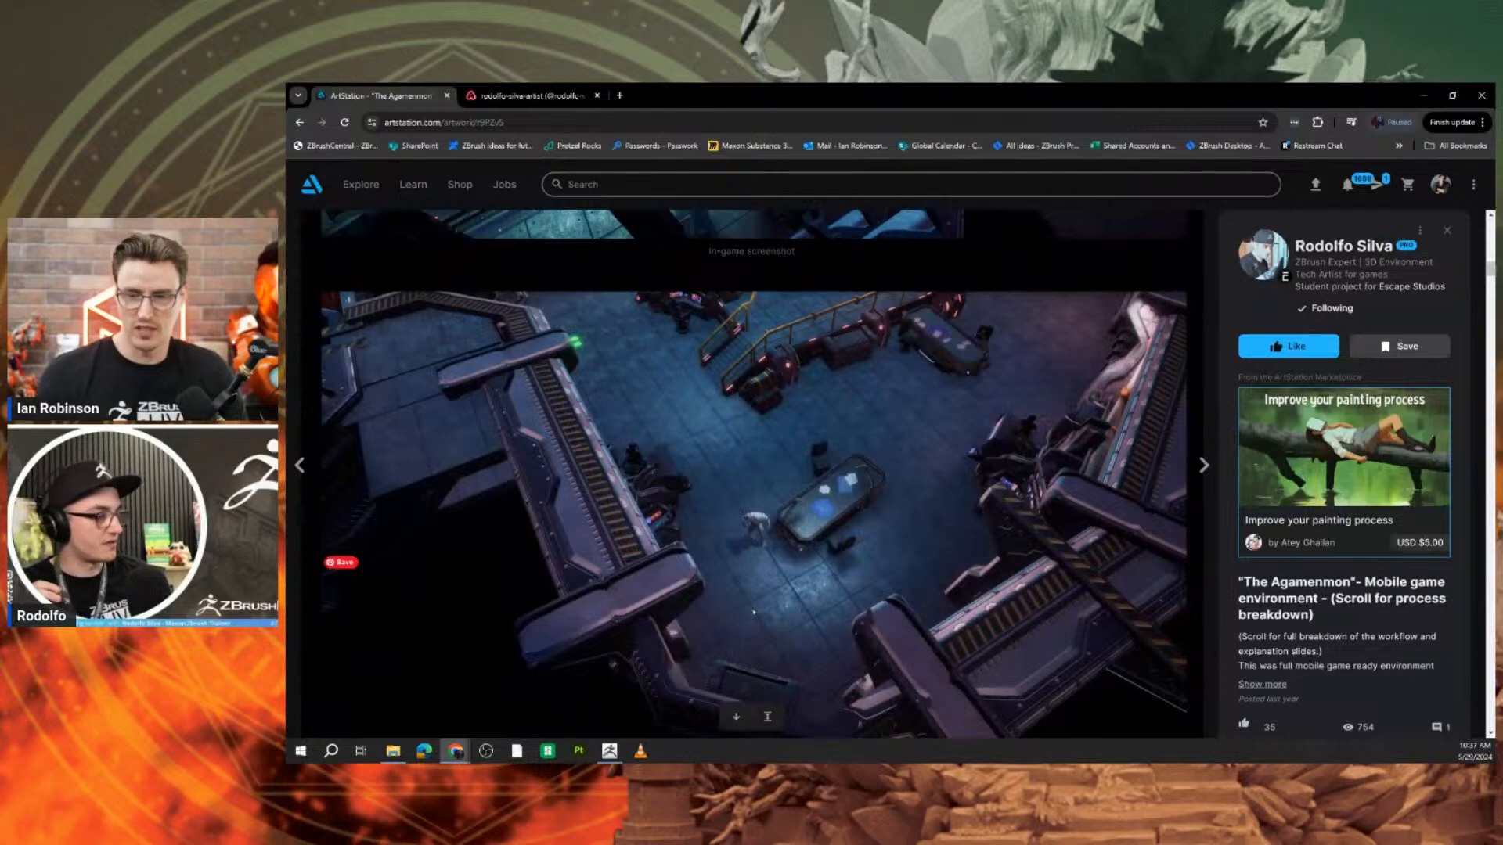
scroll(755, 612, up, 8)
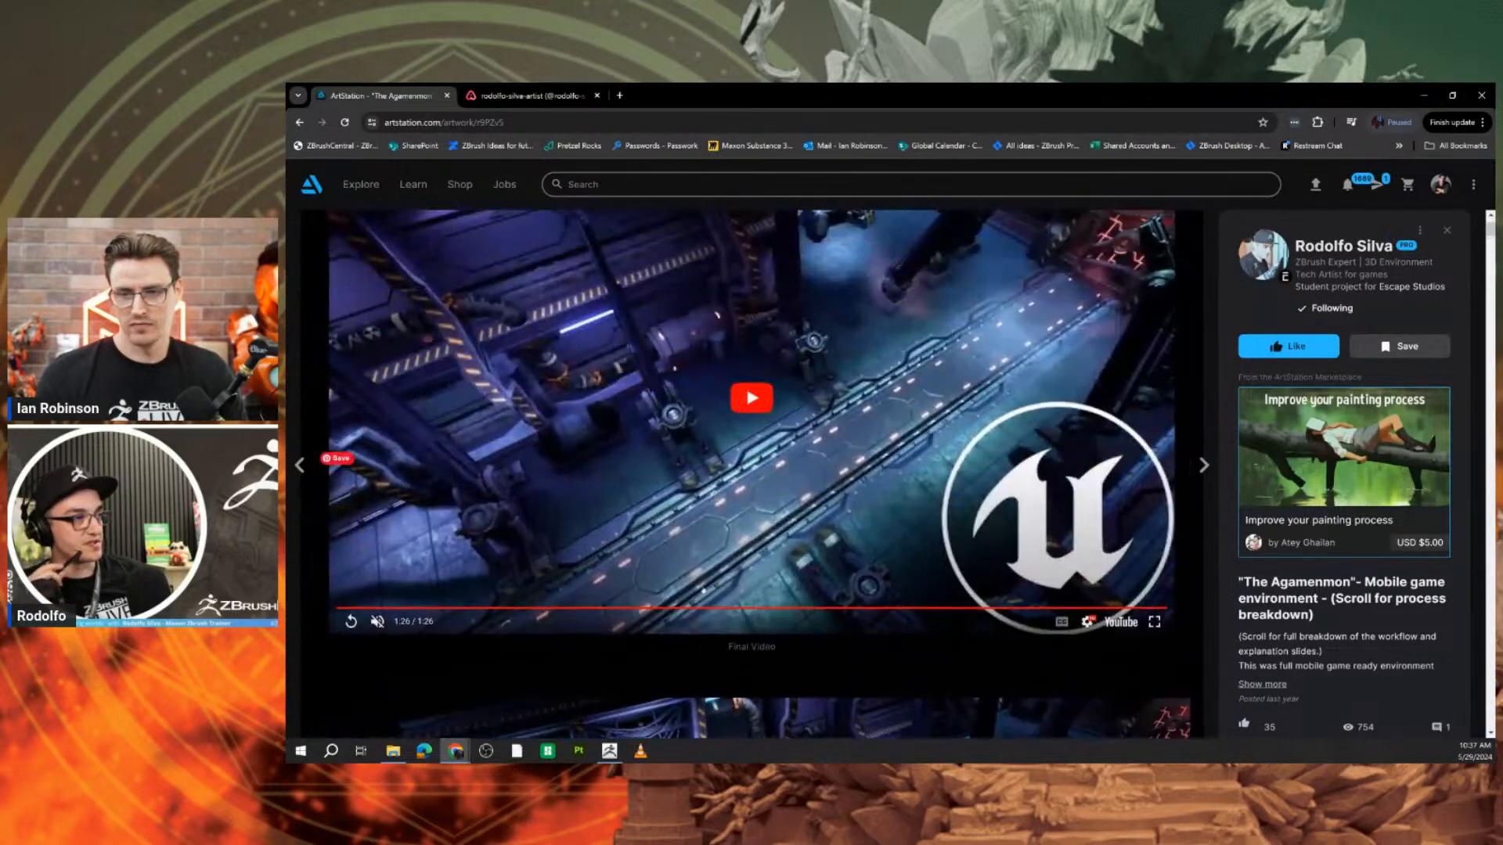
Return to the portfolio, open the realtime VFX project "Aftermath" and watch its video in full screen.
click(300, 122)
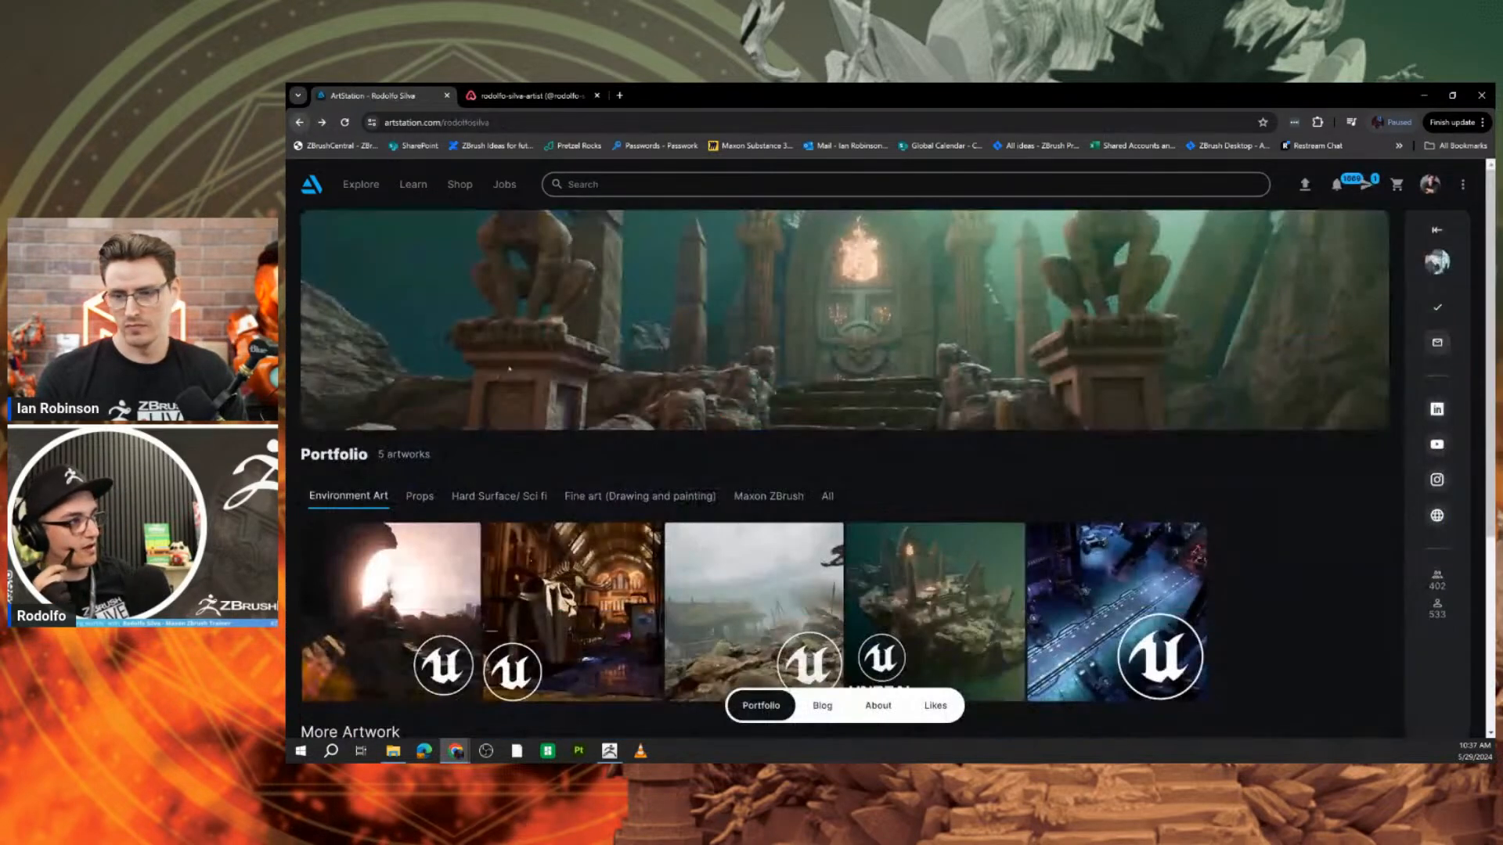
click(779, 595)
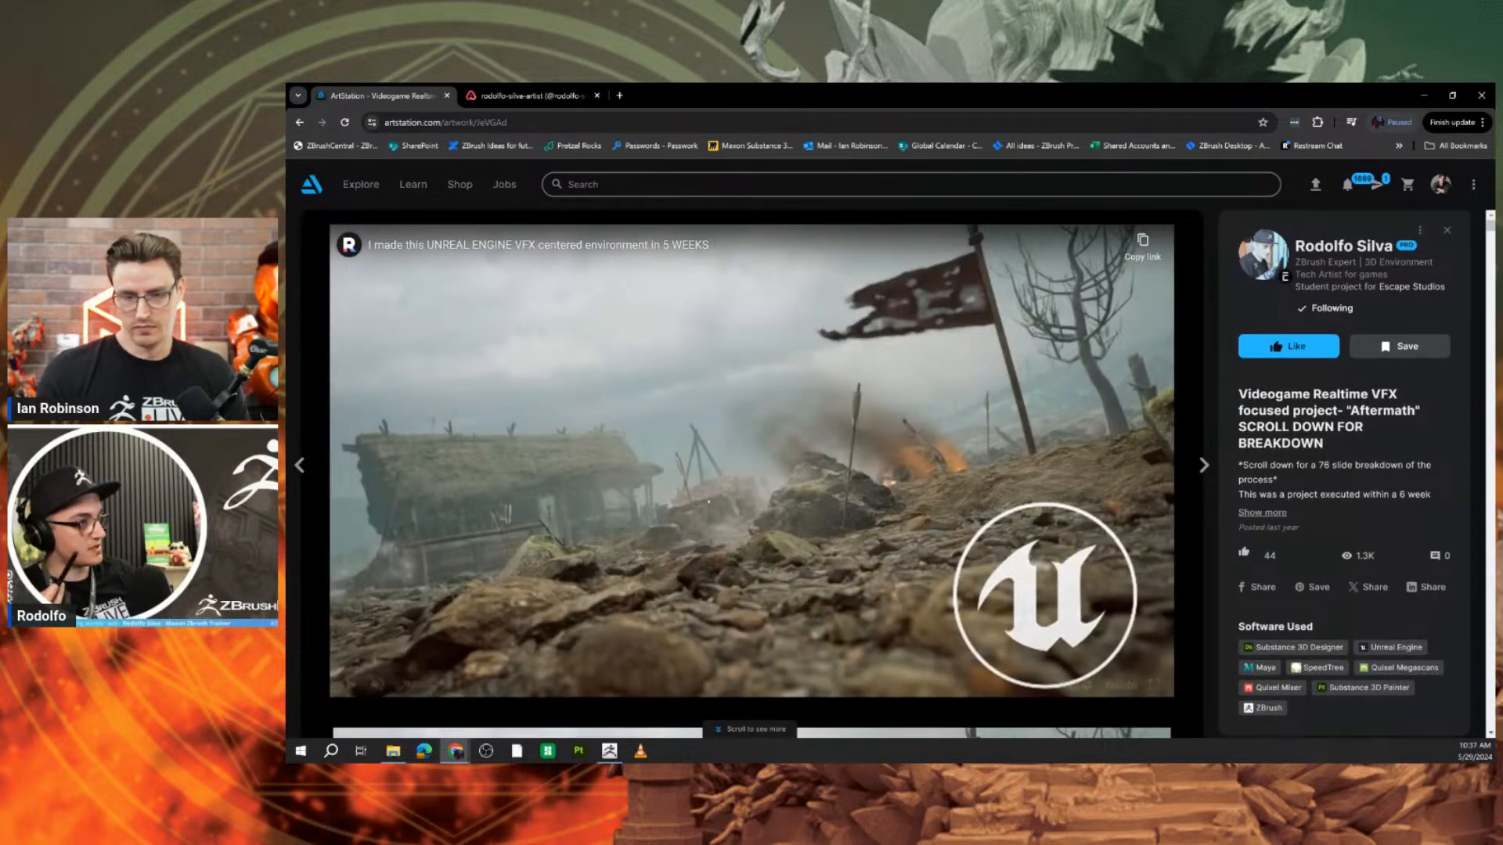
click(754, 443)
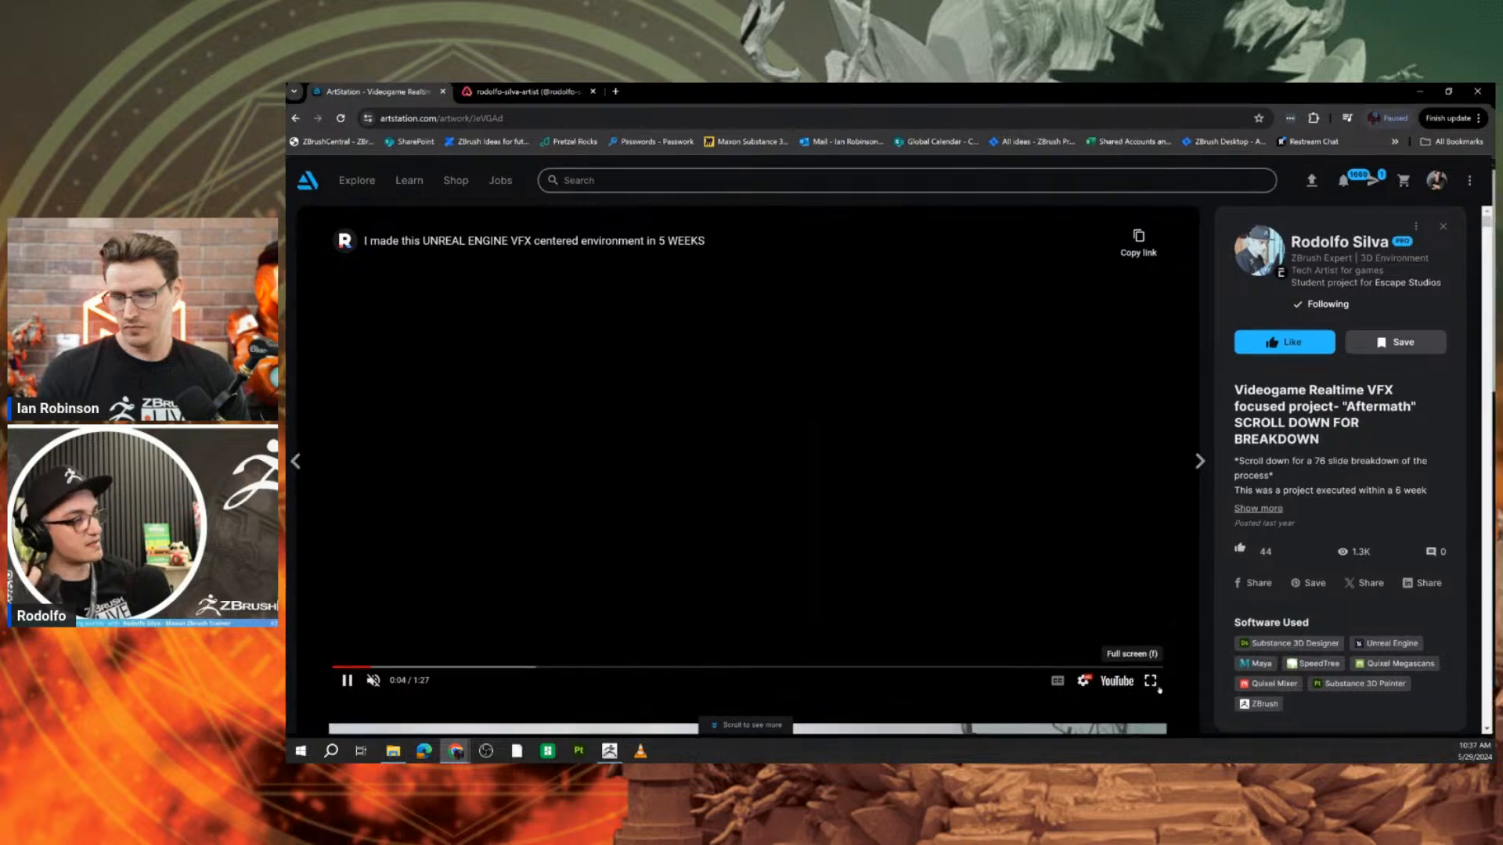
click(1166, 693)
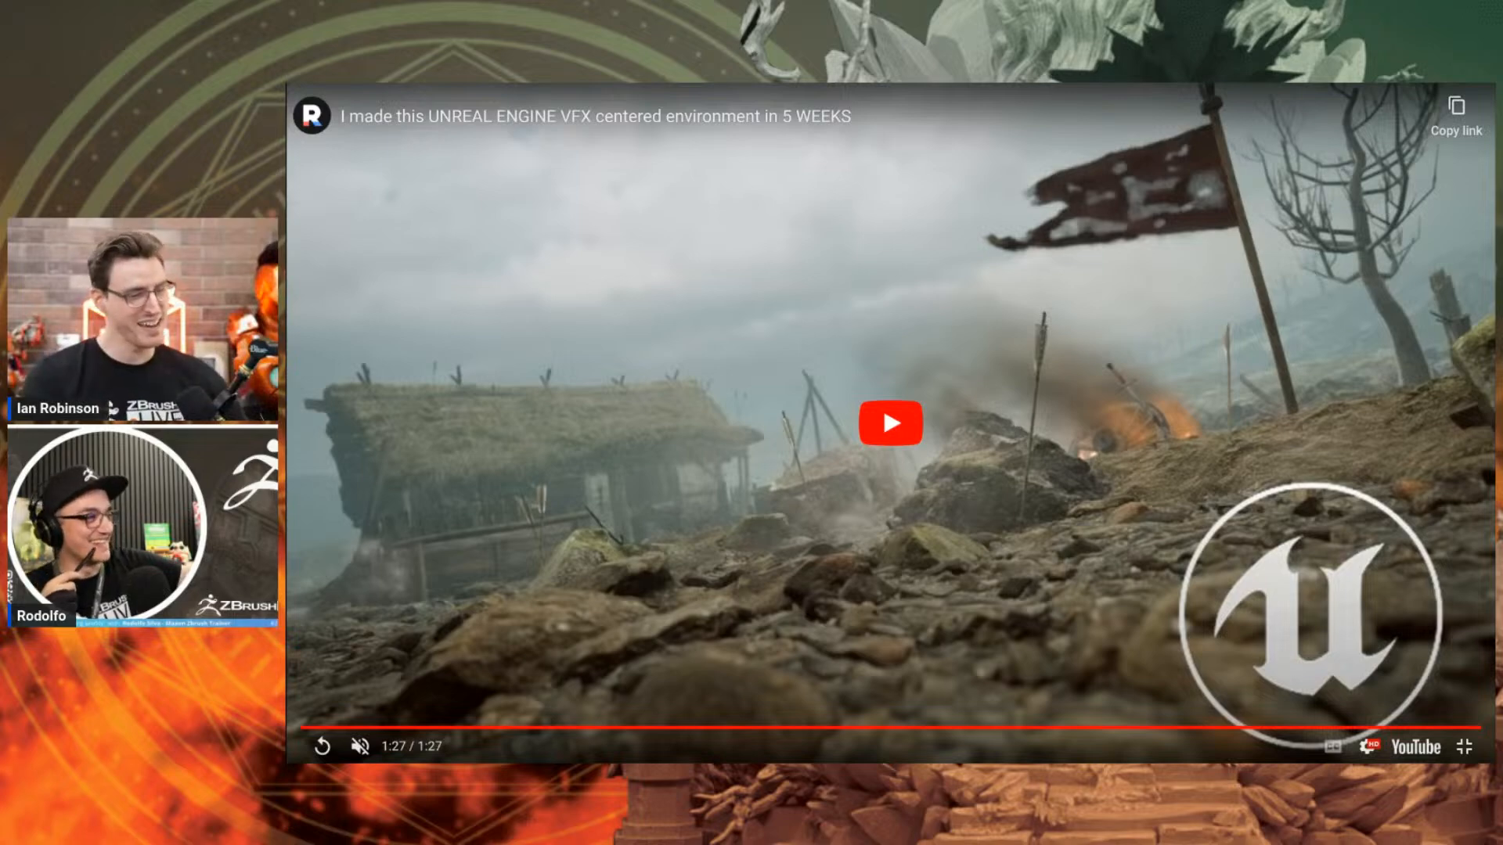
key(Escape)
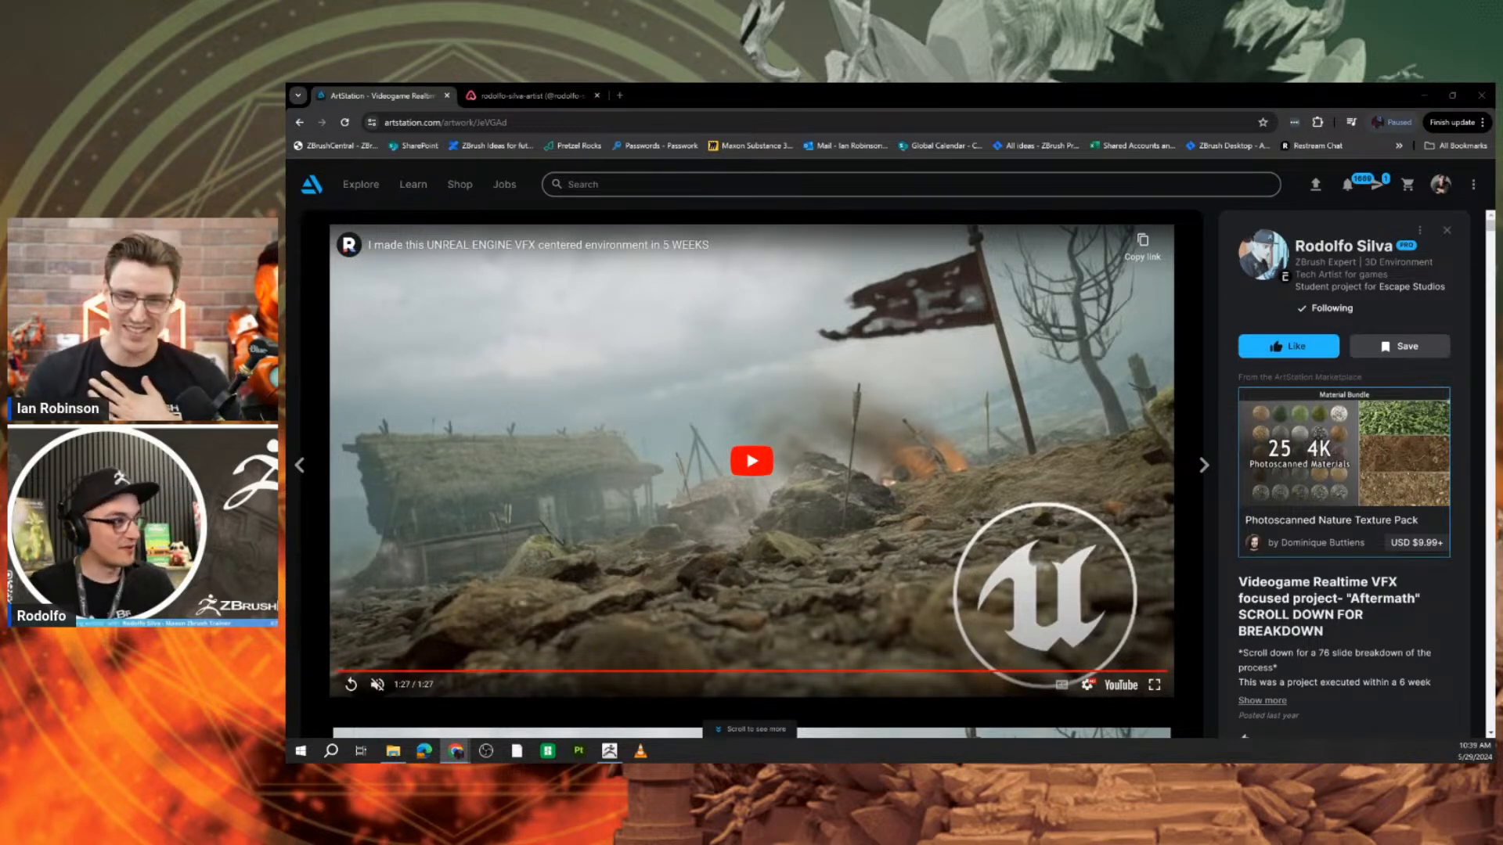
Open zbrushcentral.com in a new browser tab.
click(619, 95)
text(zbrsu)
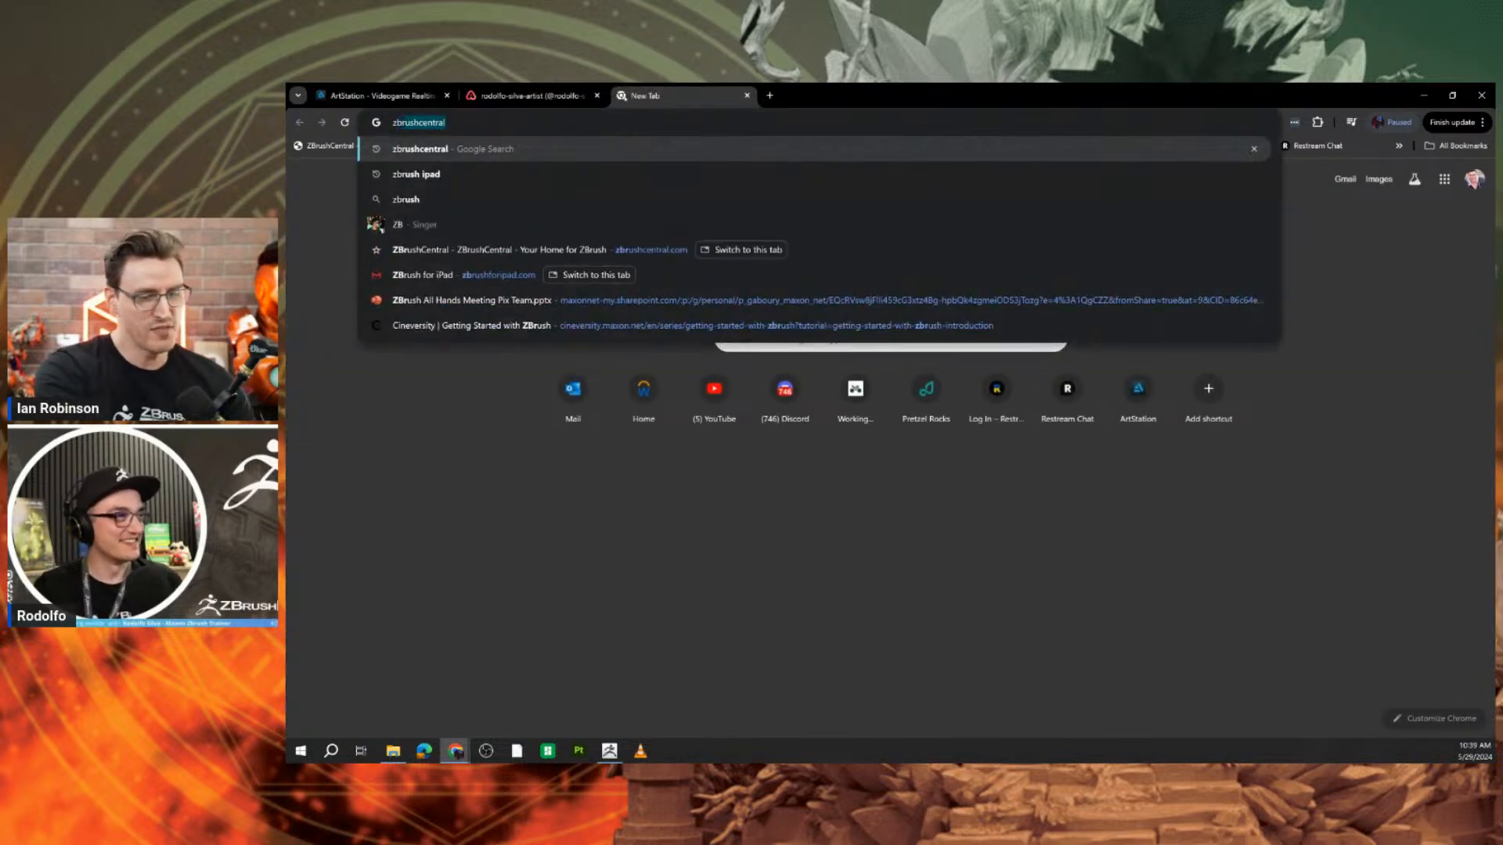
key(BackSpace)
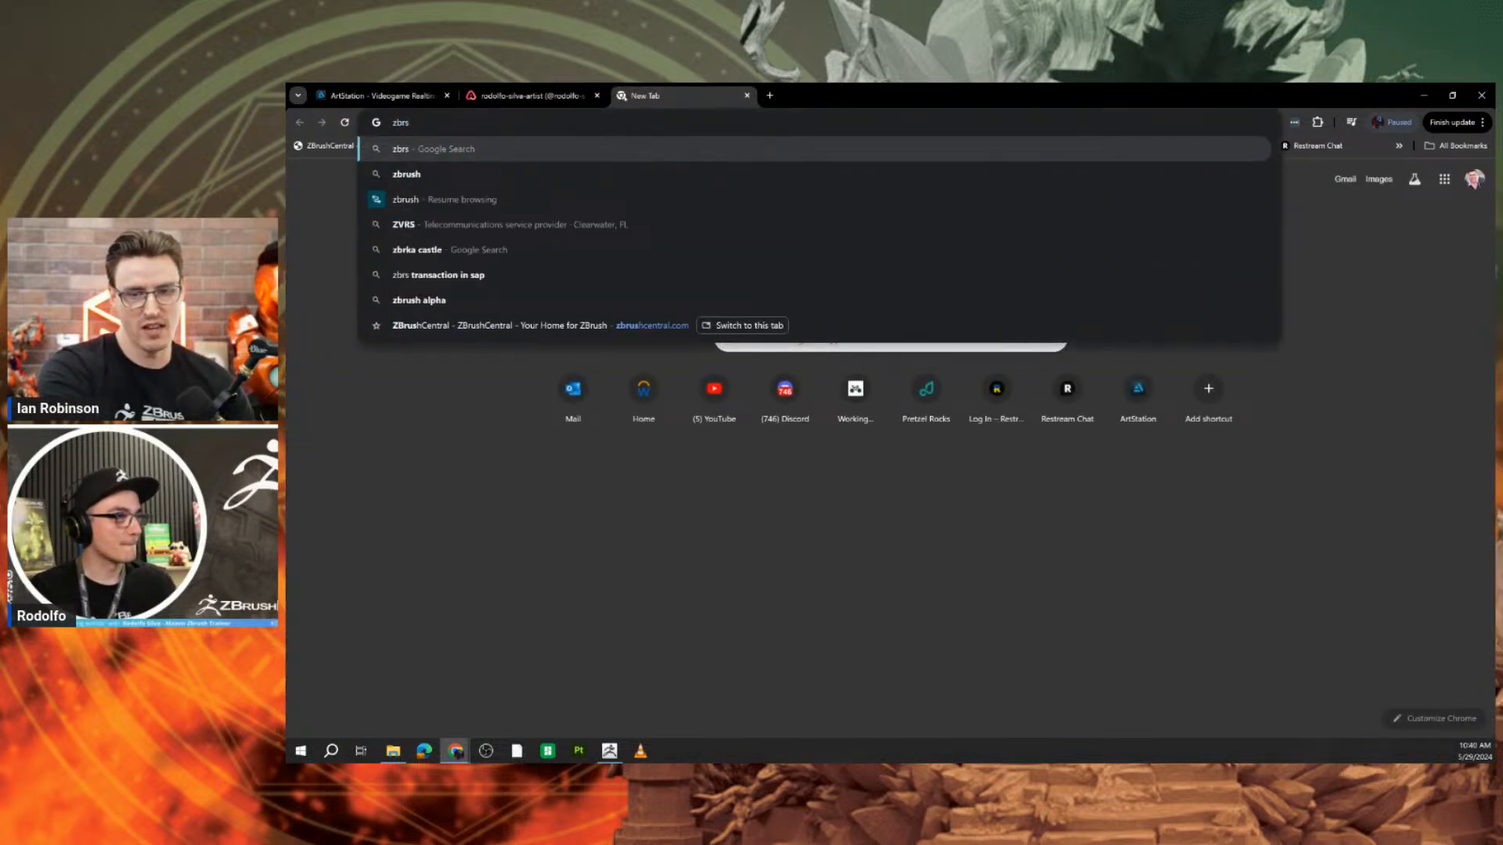
text(h)
key(BackSpace)
key(BackSpace)
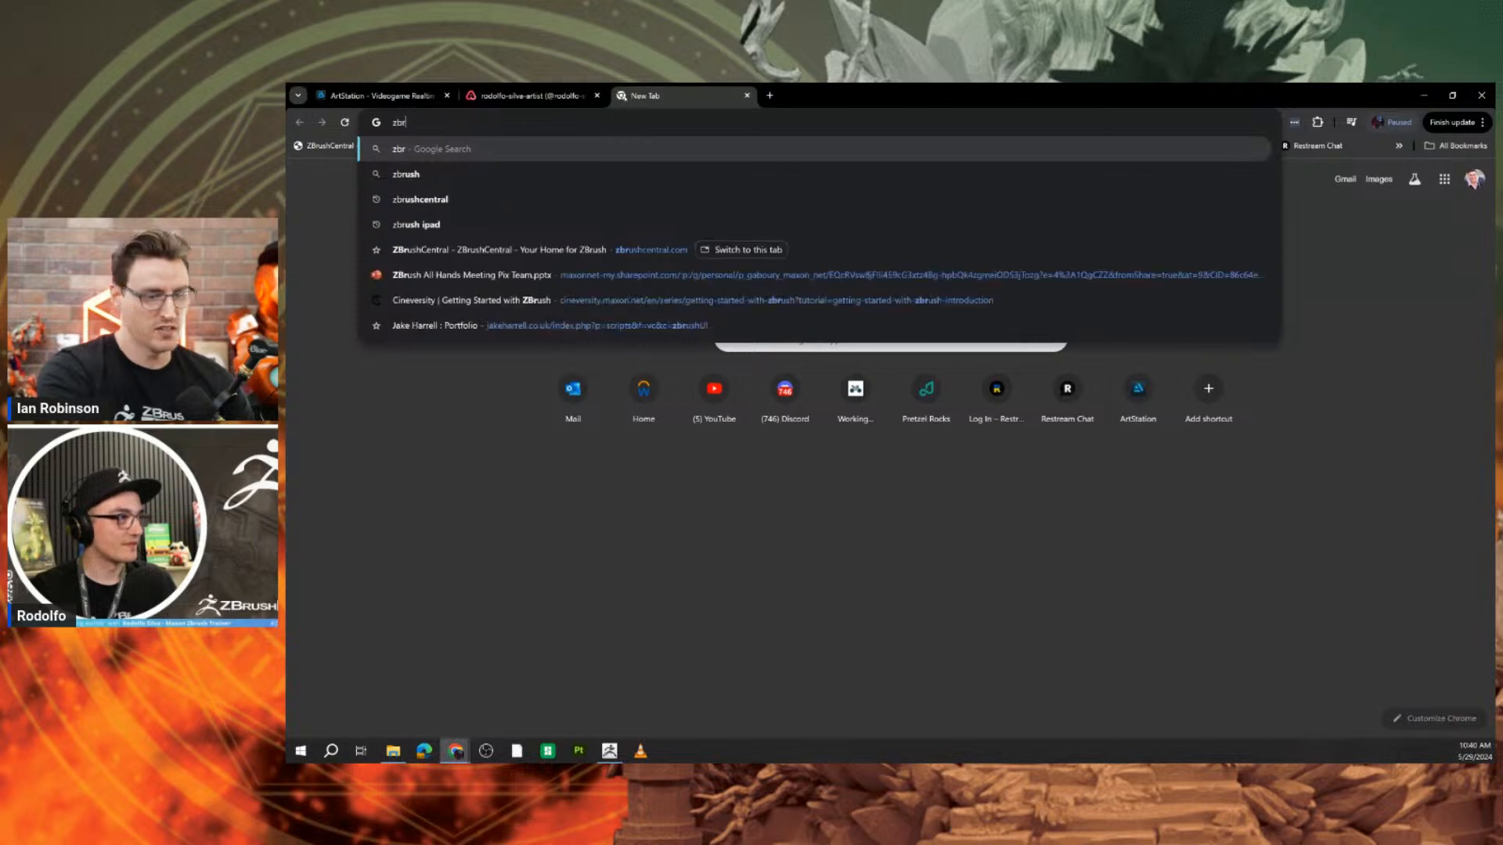
text(ushcentr)
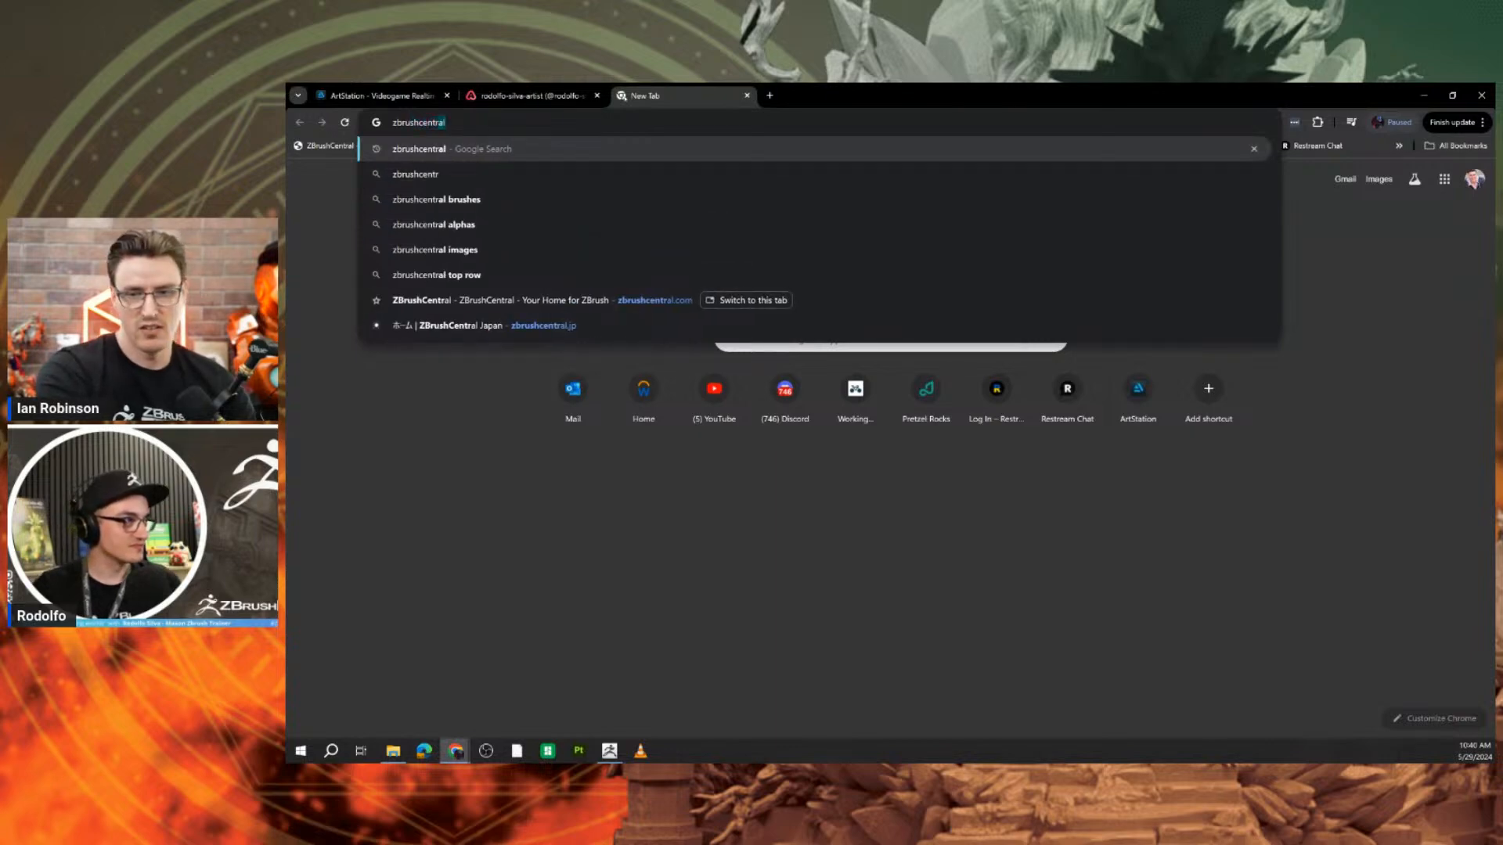
text(al)
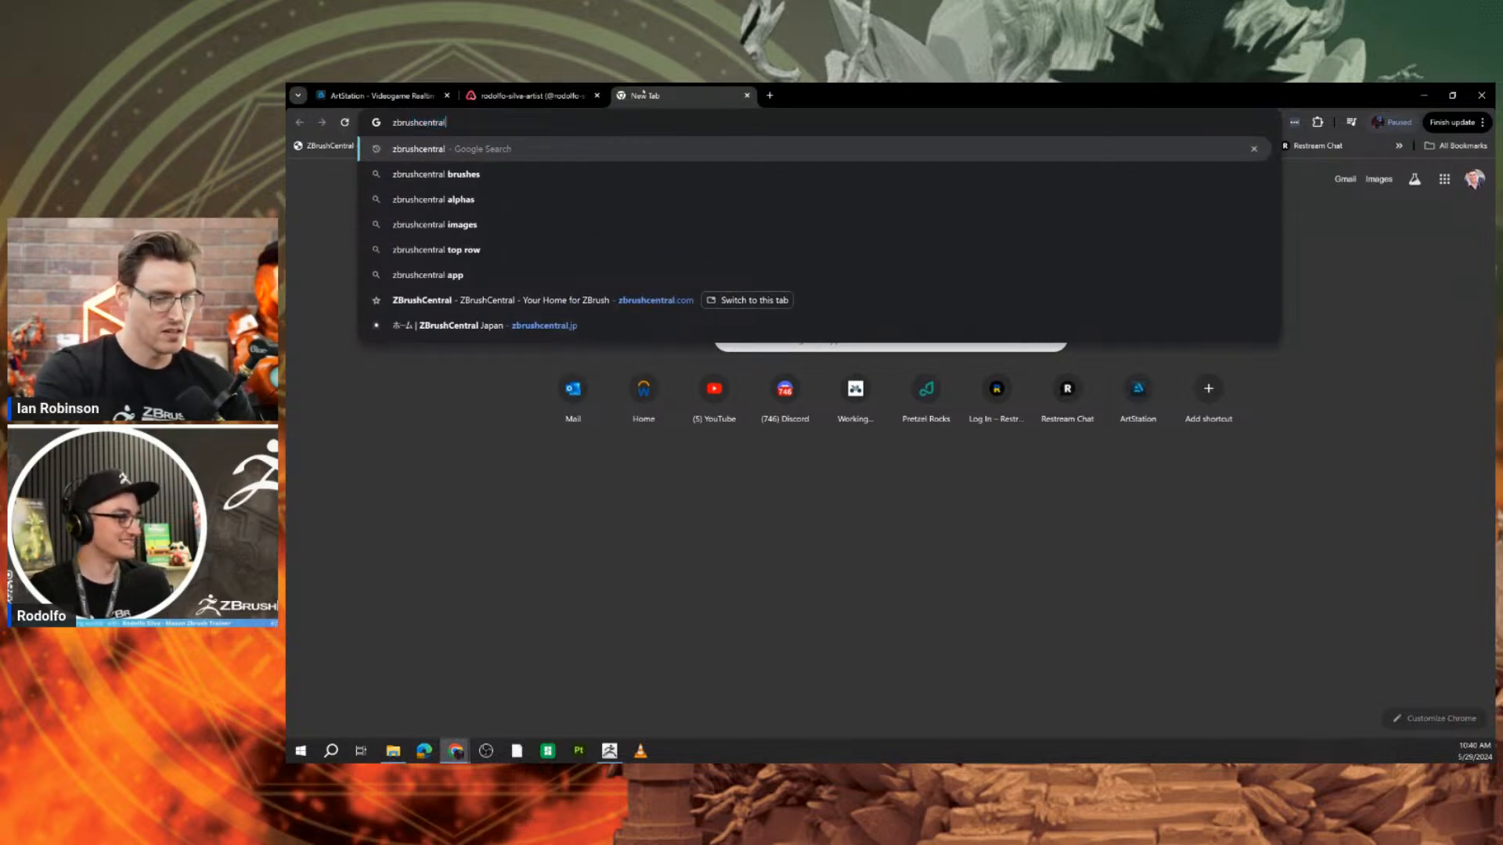
text(.com)
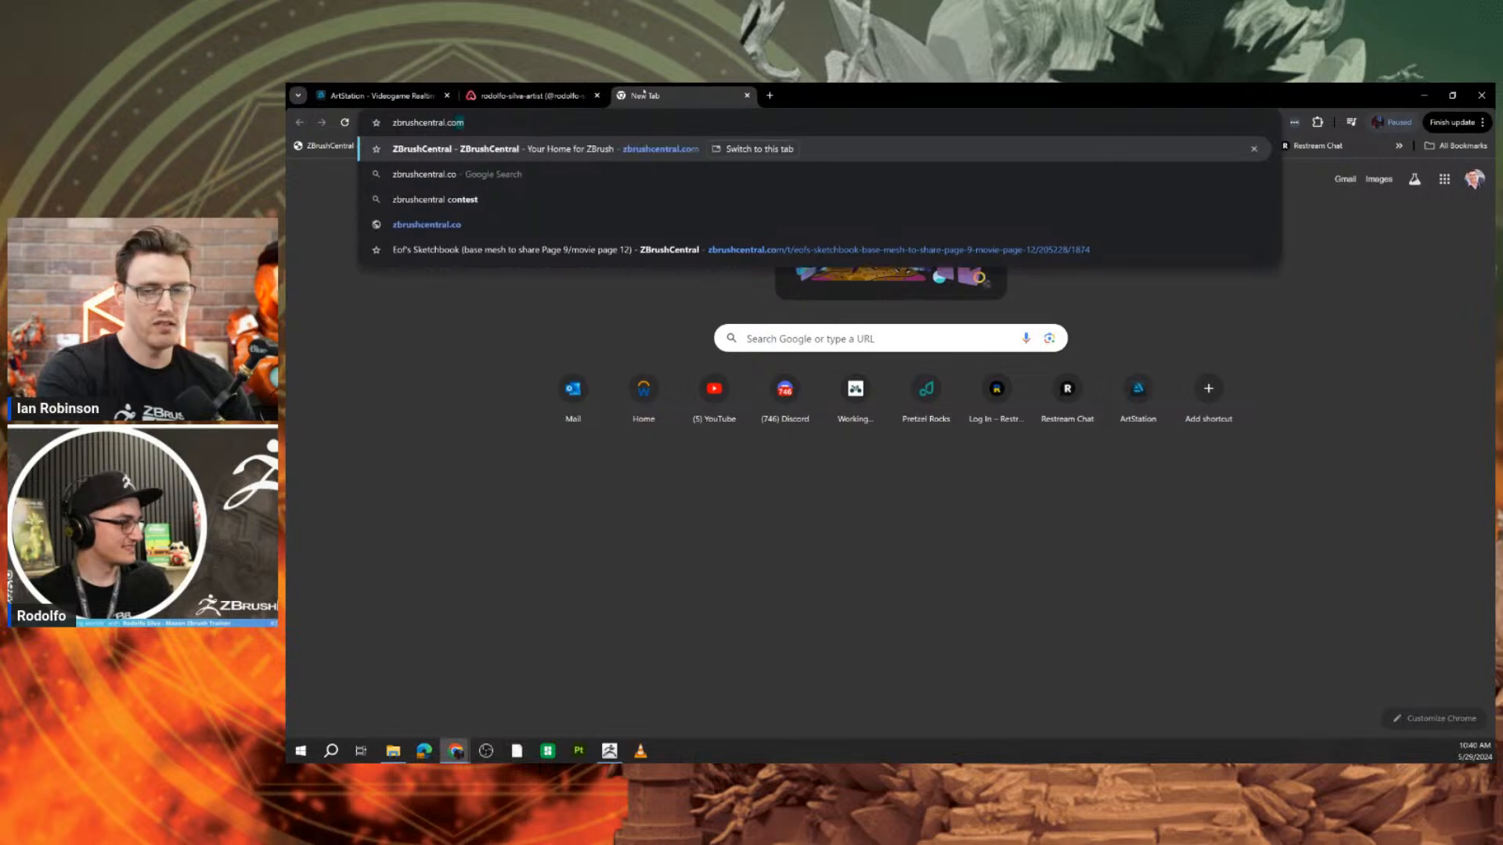
key(Return)
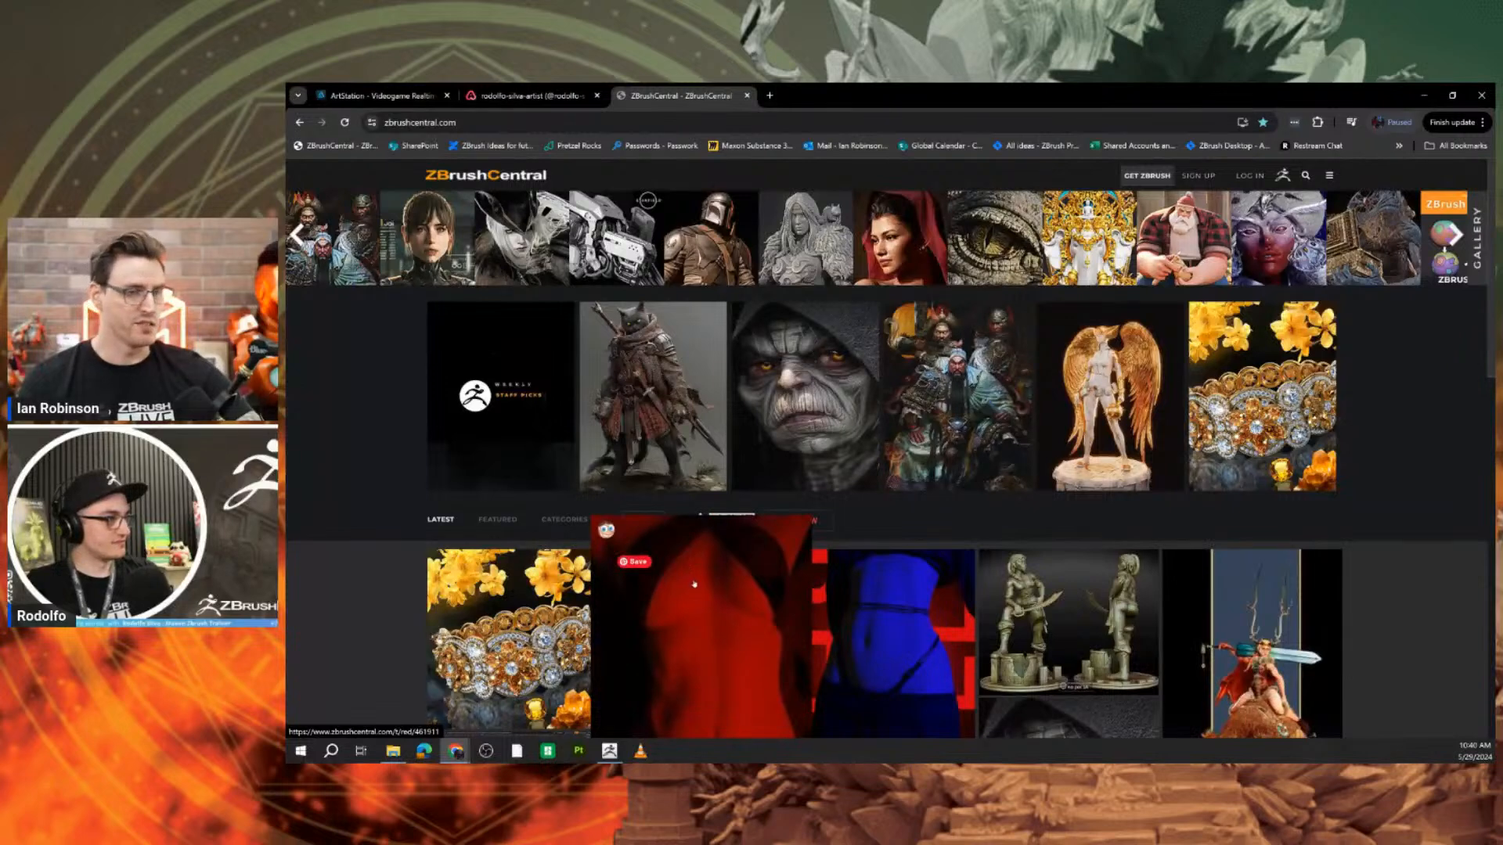
Open the "Darth Yoda - Star Wars - 3D Concept" topic from the latest artworks and look through its images.
scroll(697, 583, down, 2)
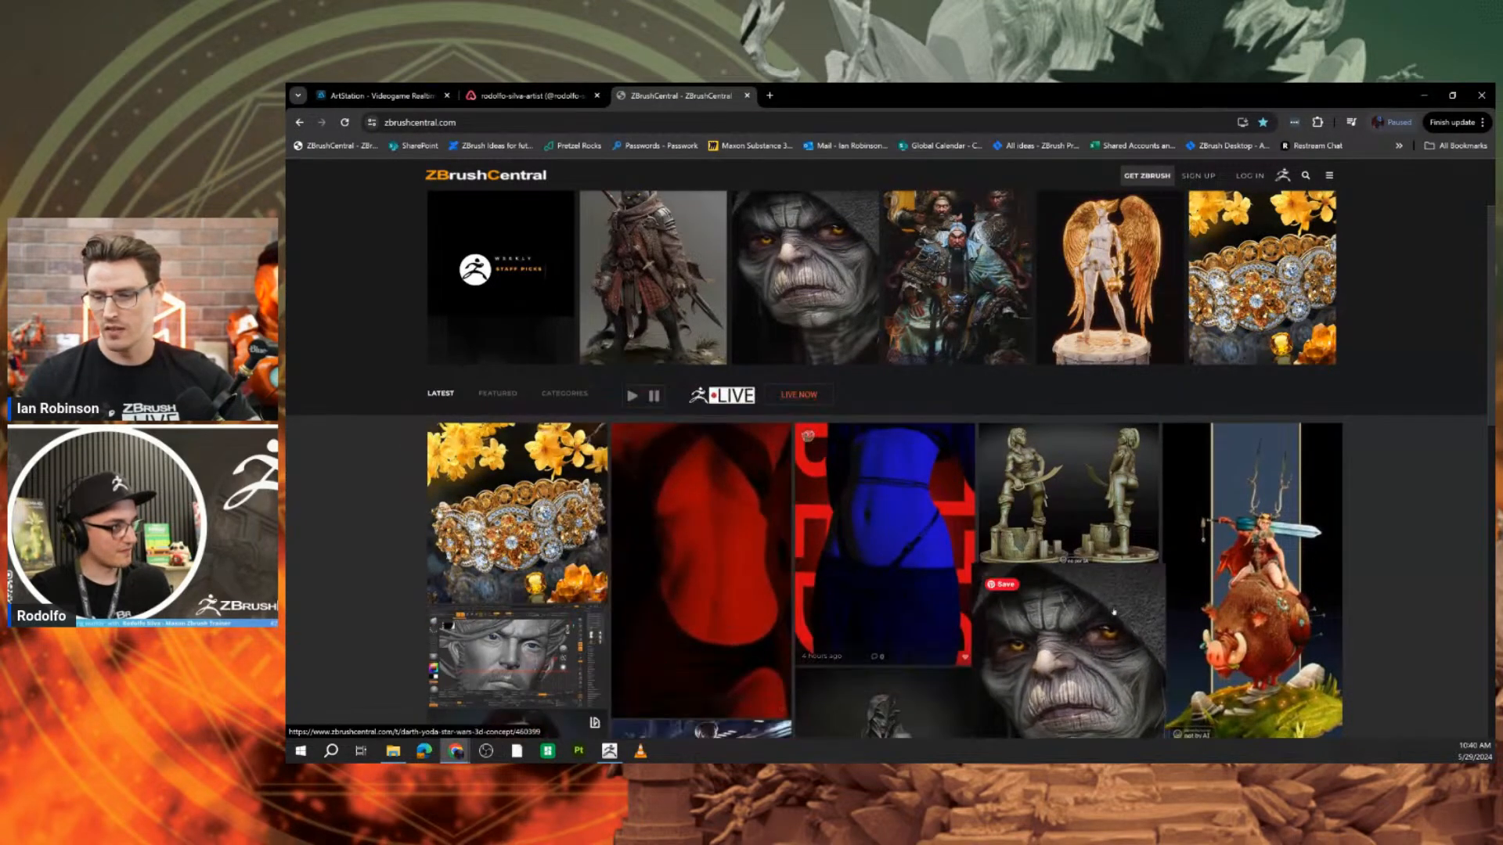
click(991, 527)
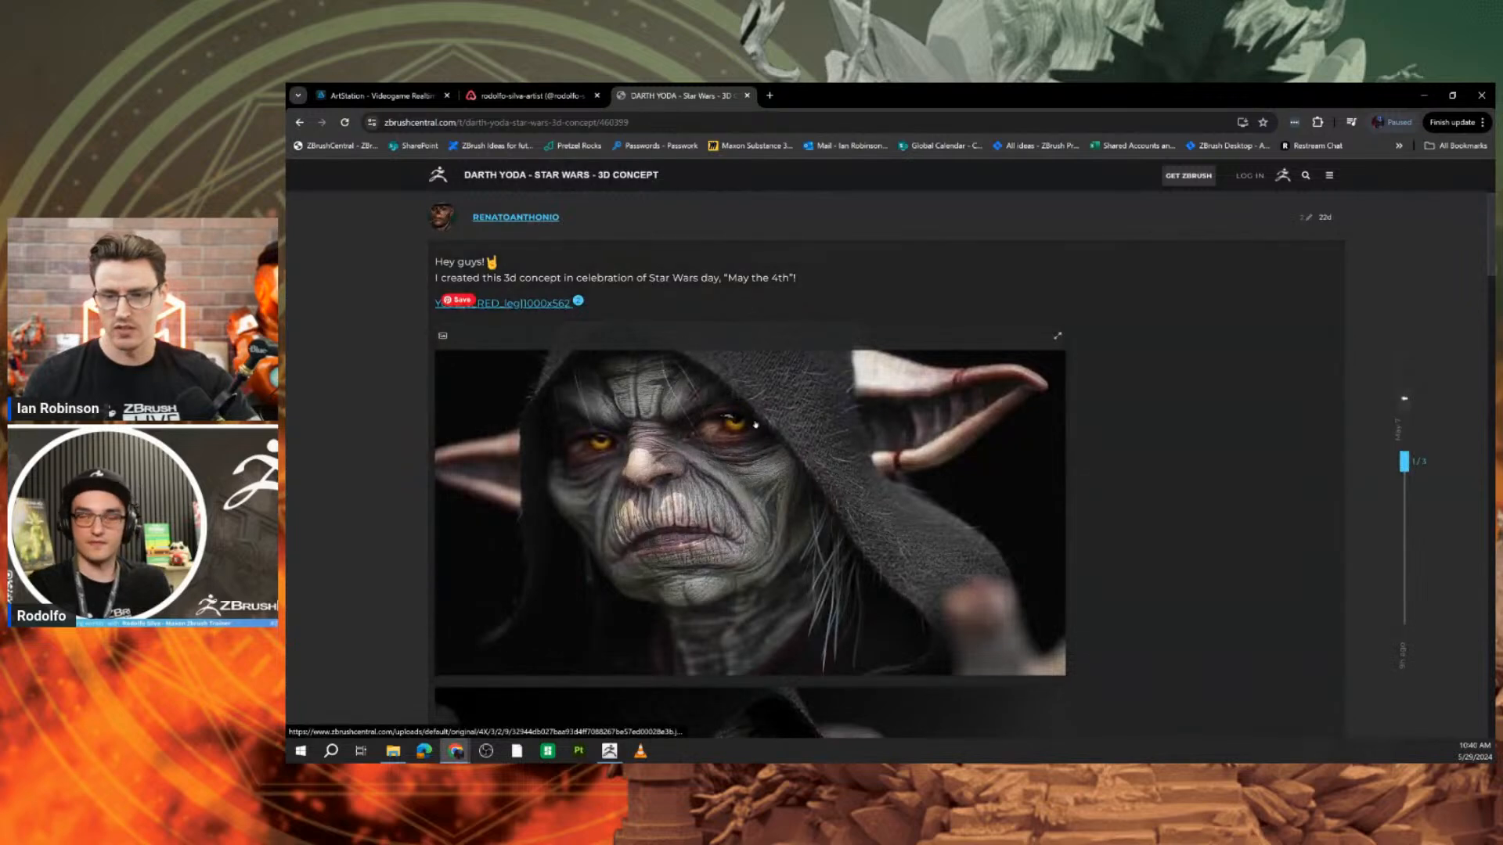
scroll(690, 334, down, 2)
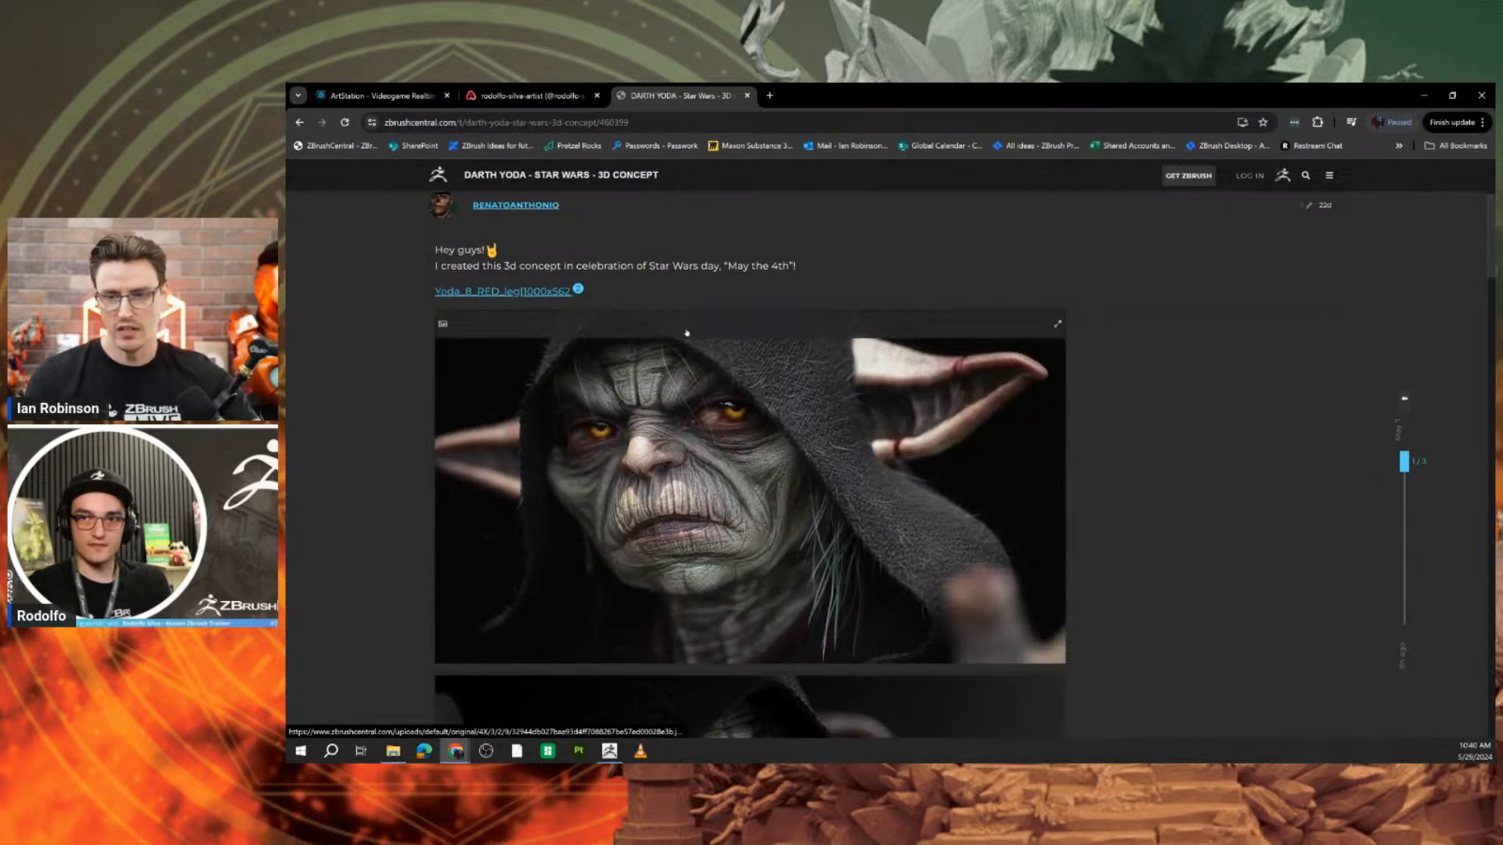
scroll(690, 334, down, 10)
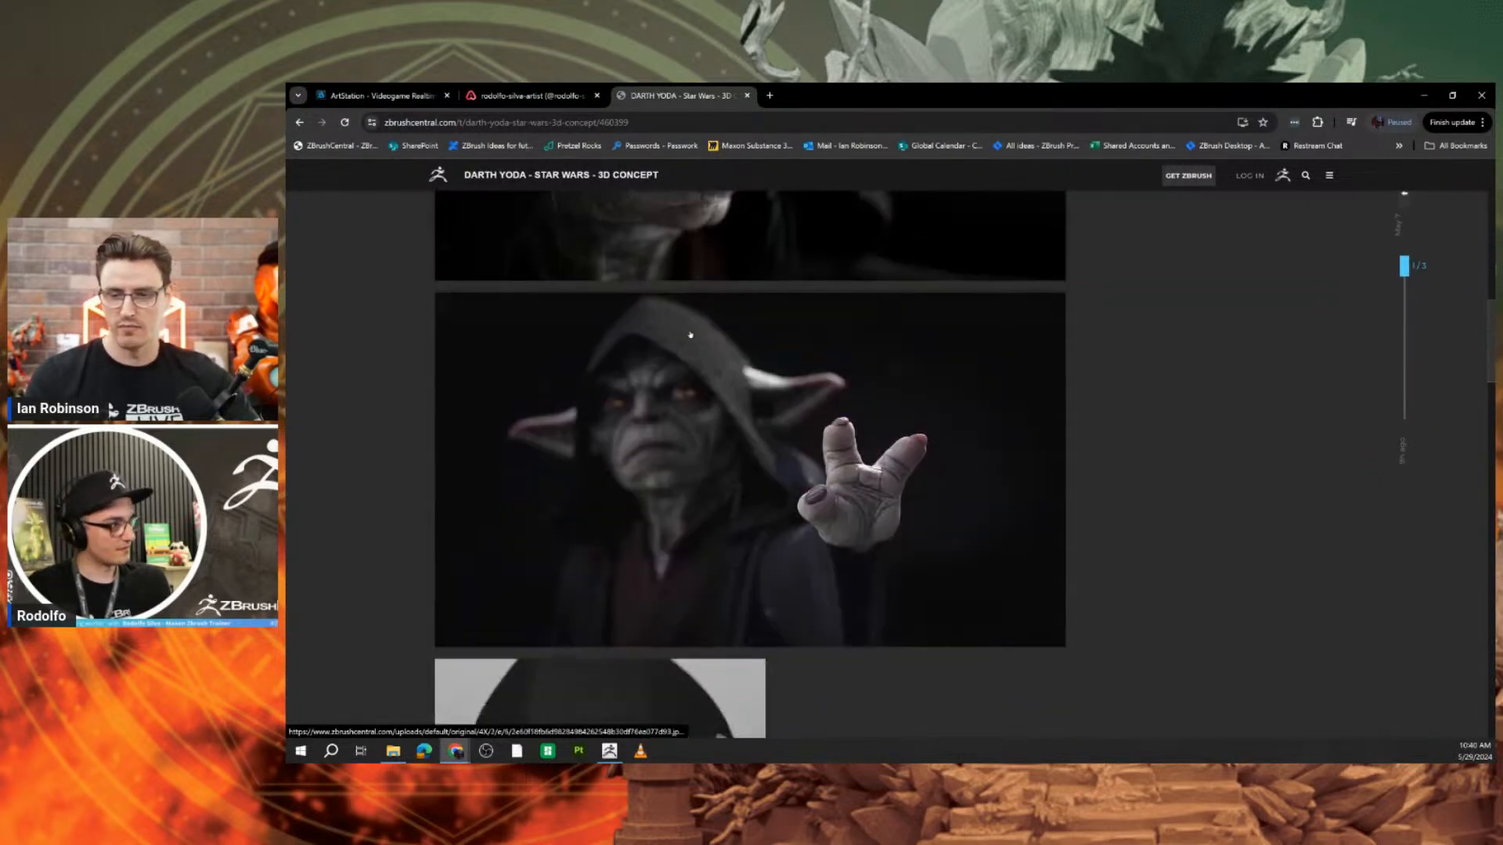
scroll(690, 334, down, 3)
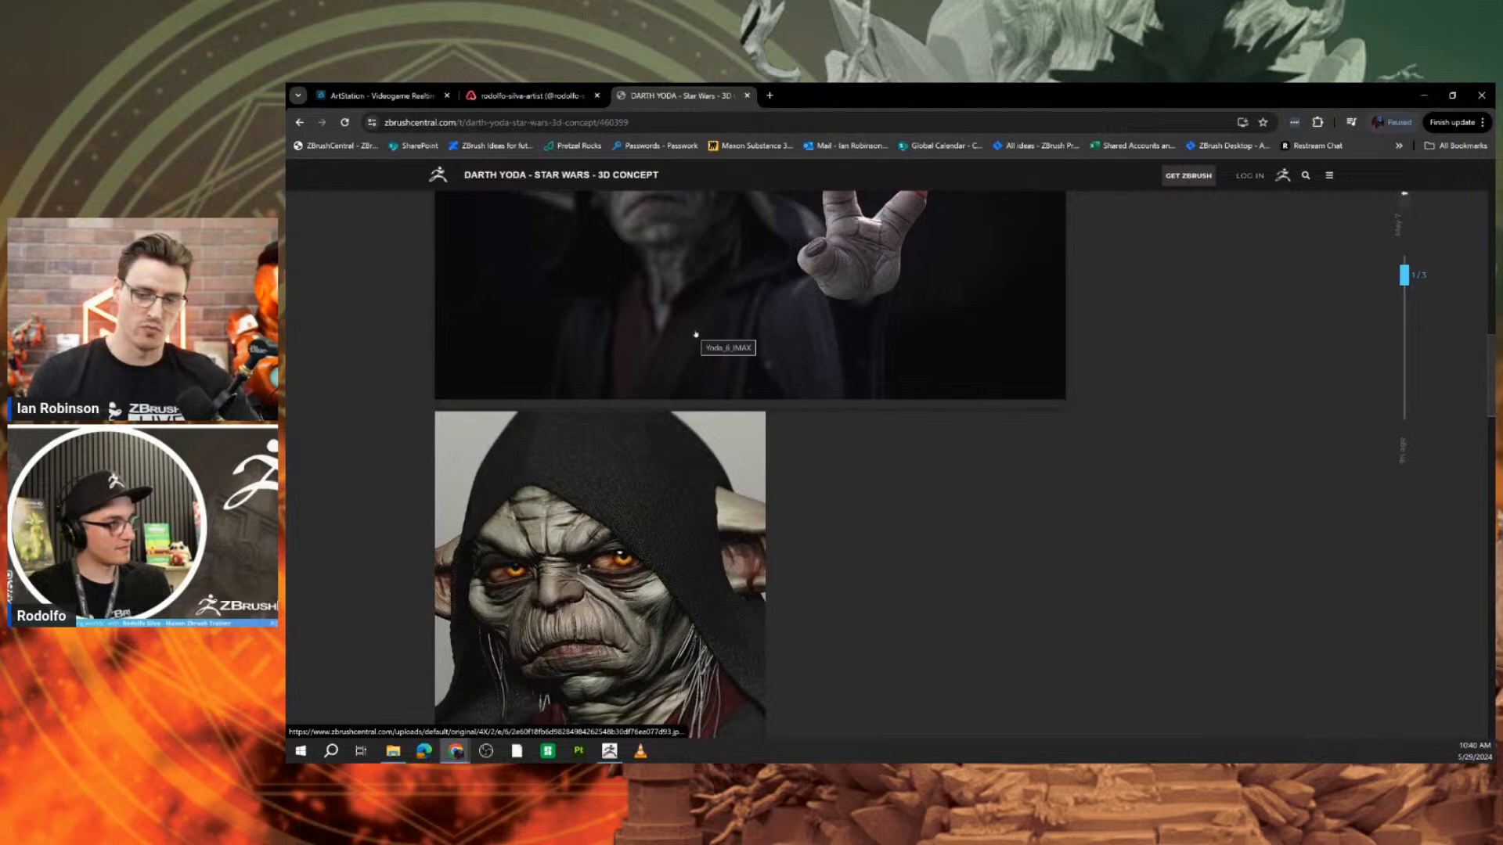
scroll(695, 334, down, 2)
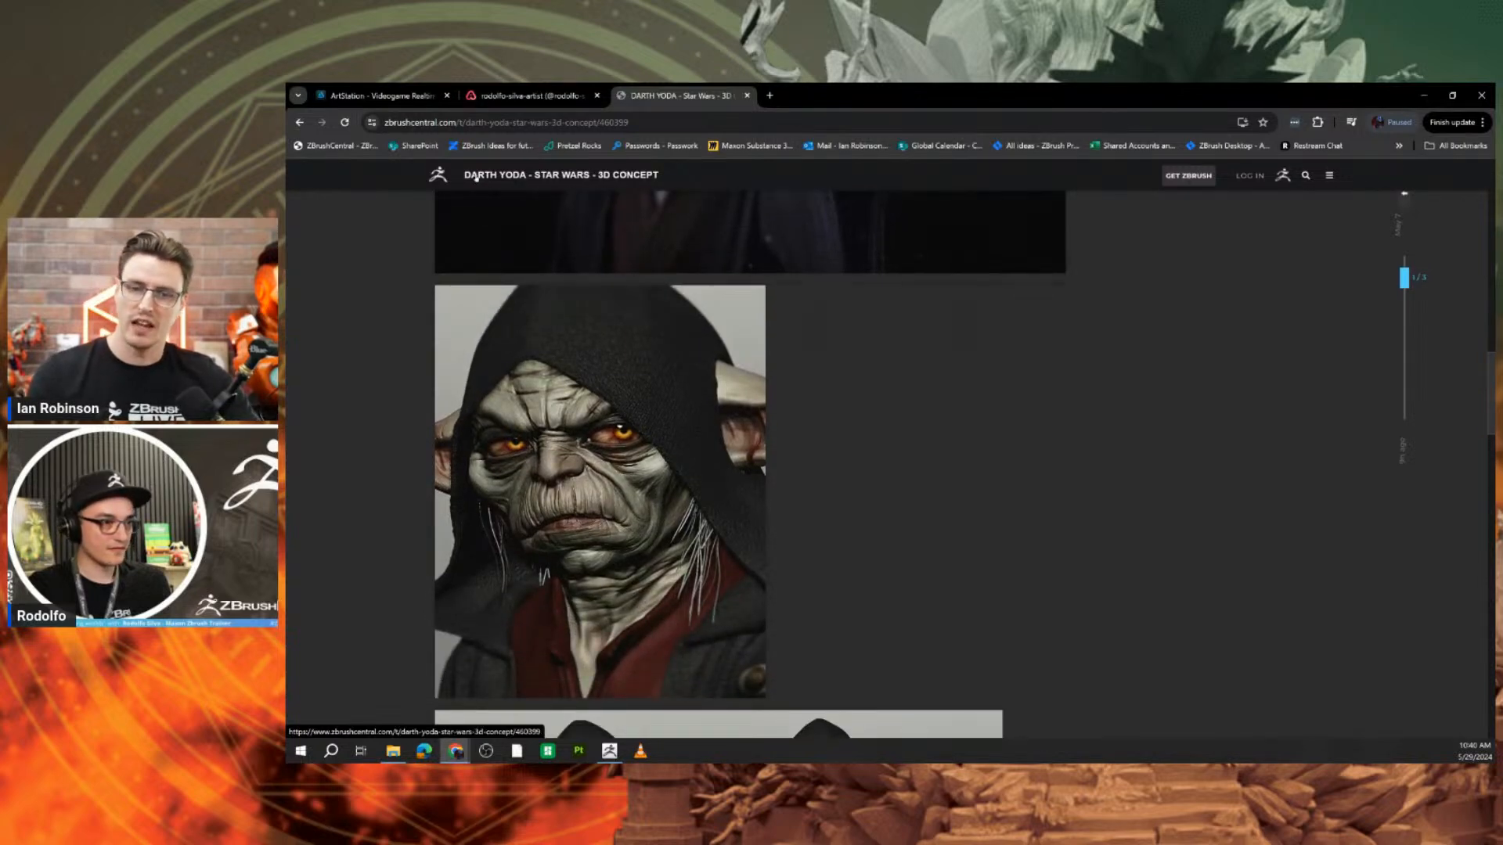
Return to the ZBrushCentral home page and browse the latest artworks.
click(438, 174)
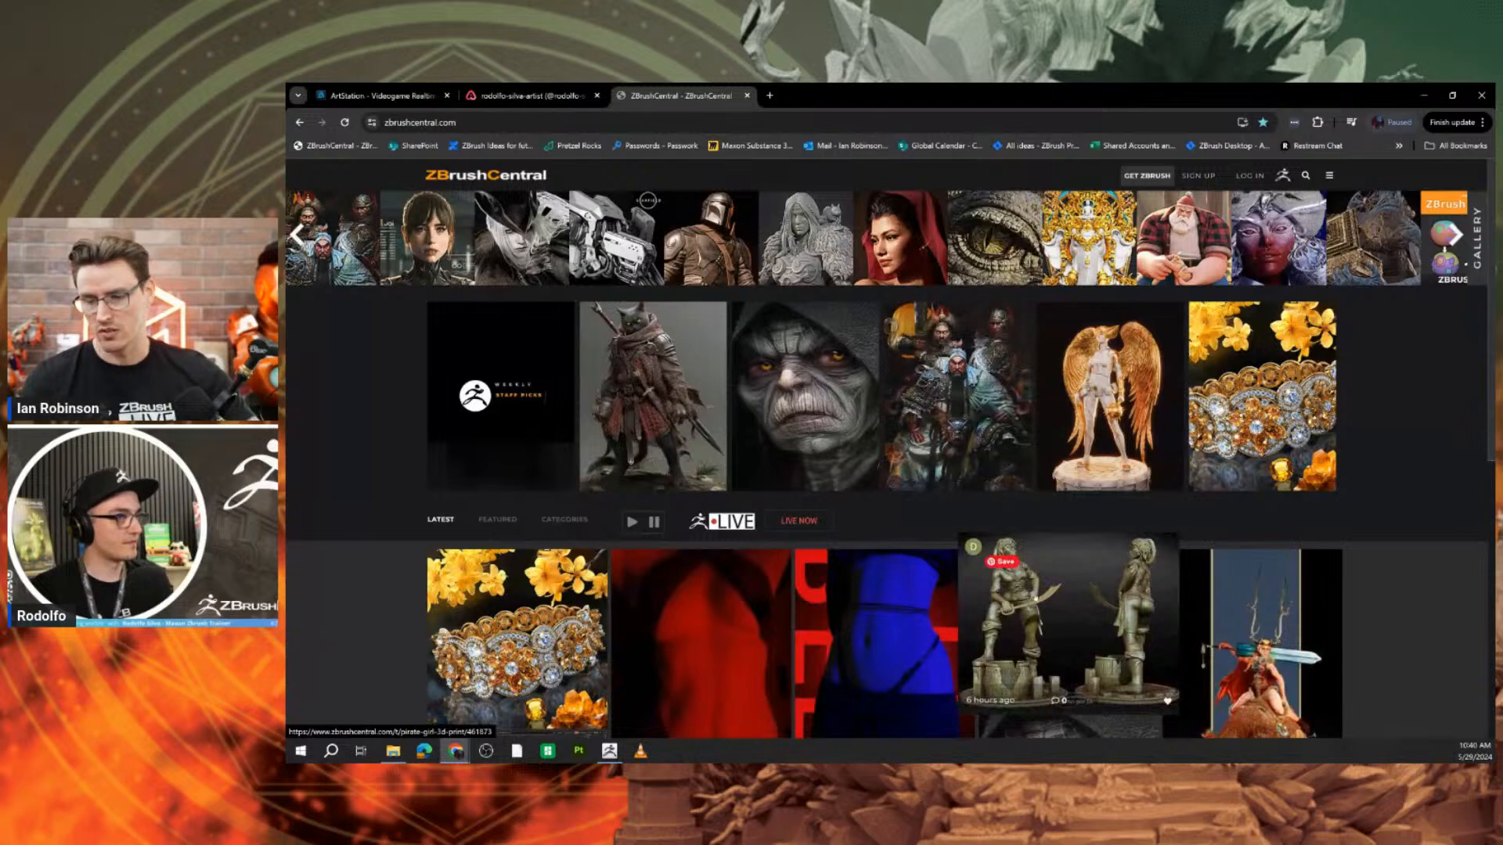
scroll(1073, 468, down, 3)
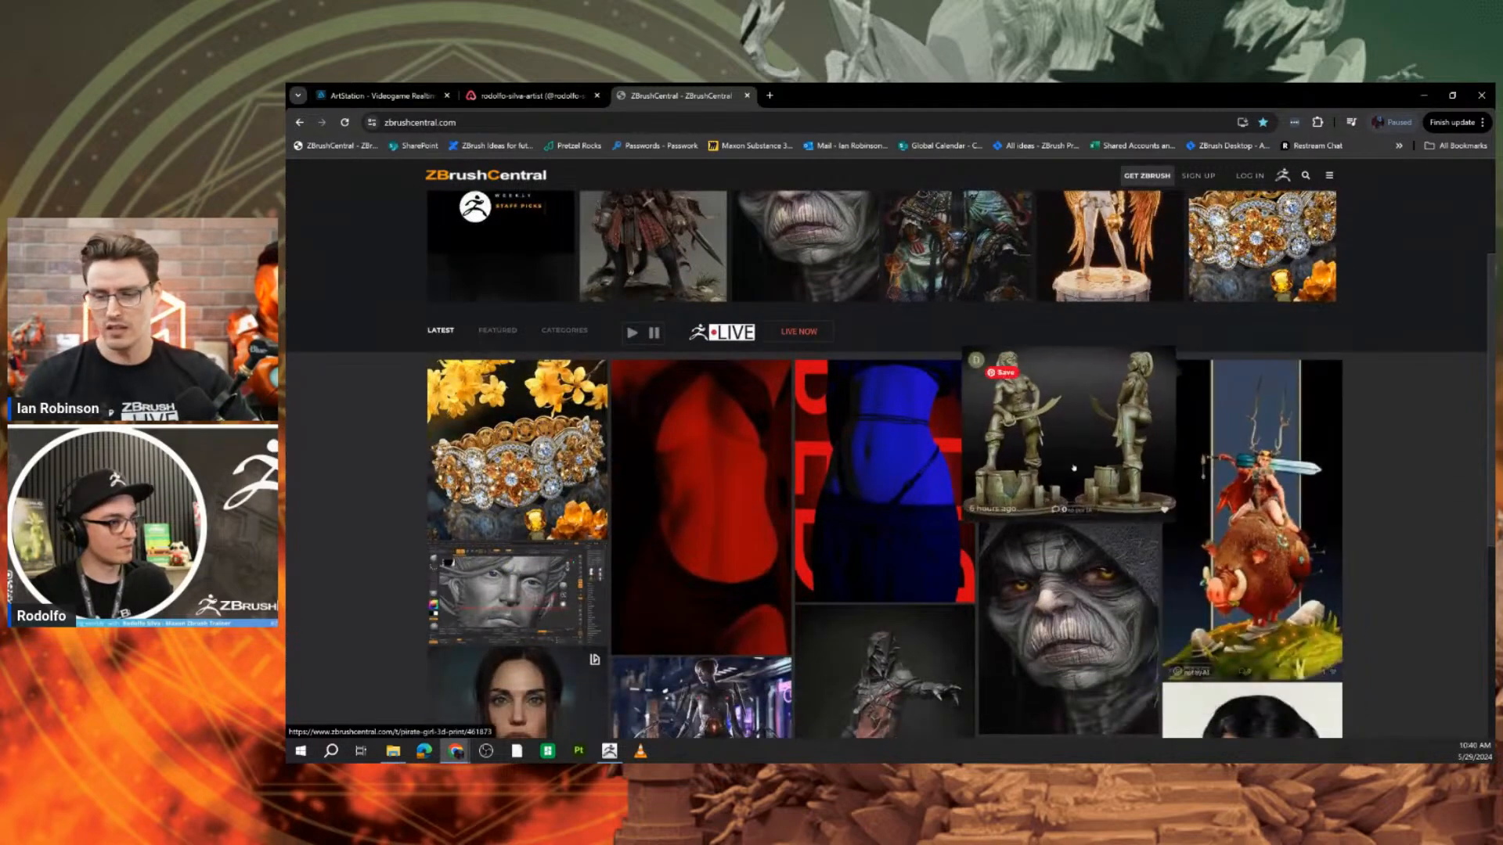
click(861, 630)
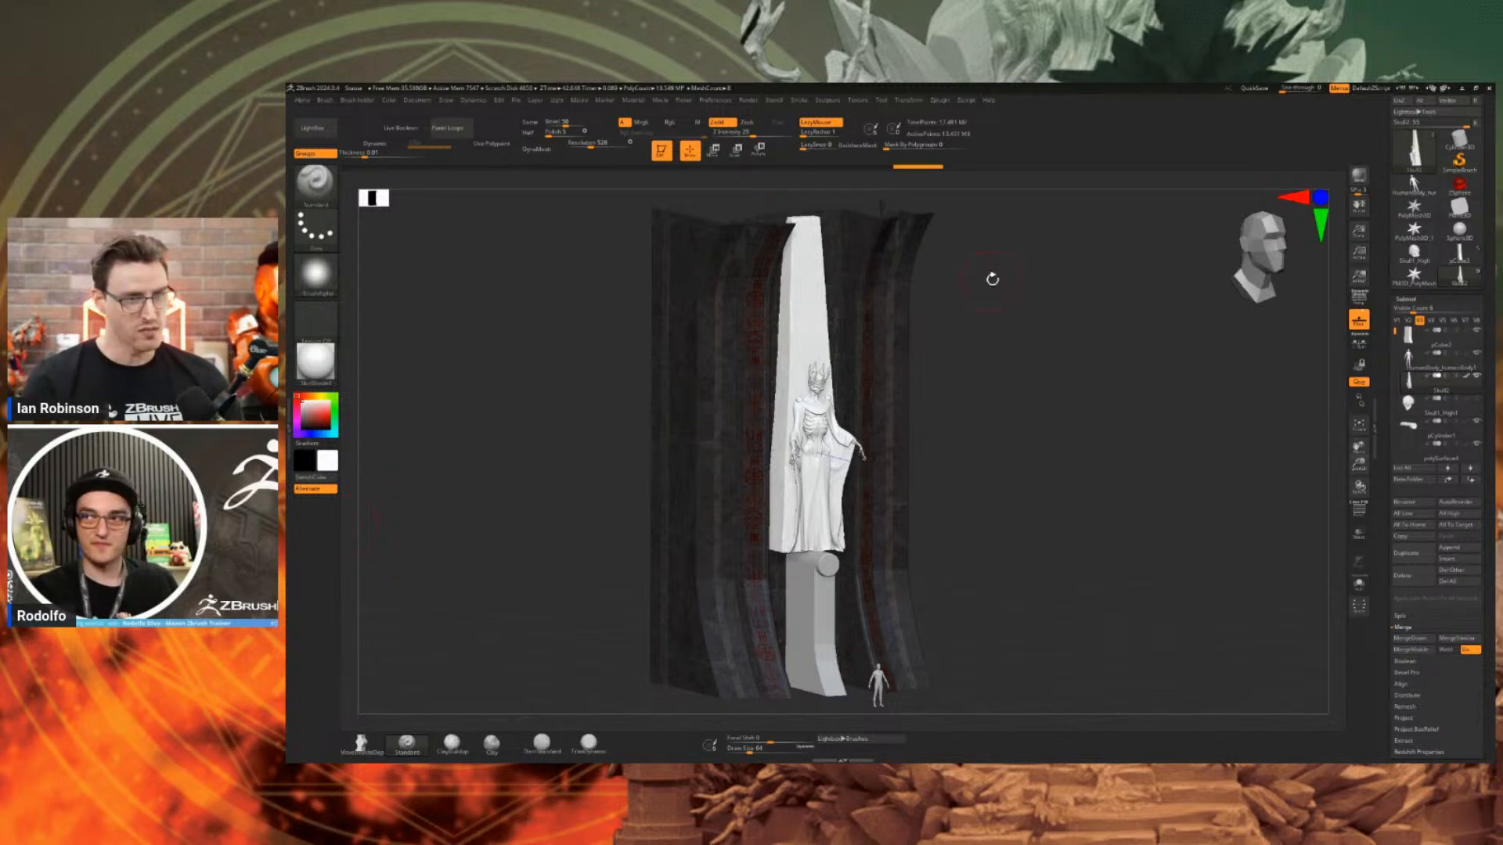
drag(991, 278, 990, 262)
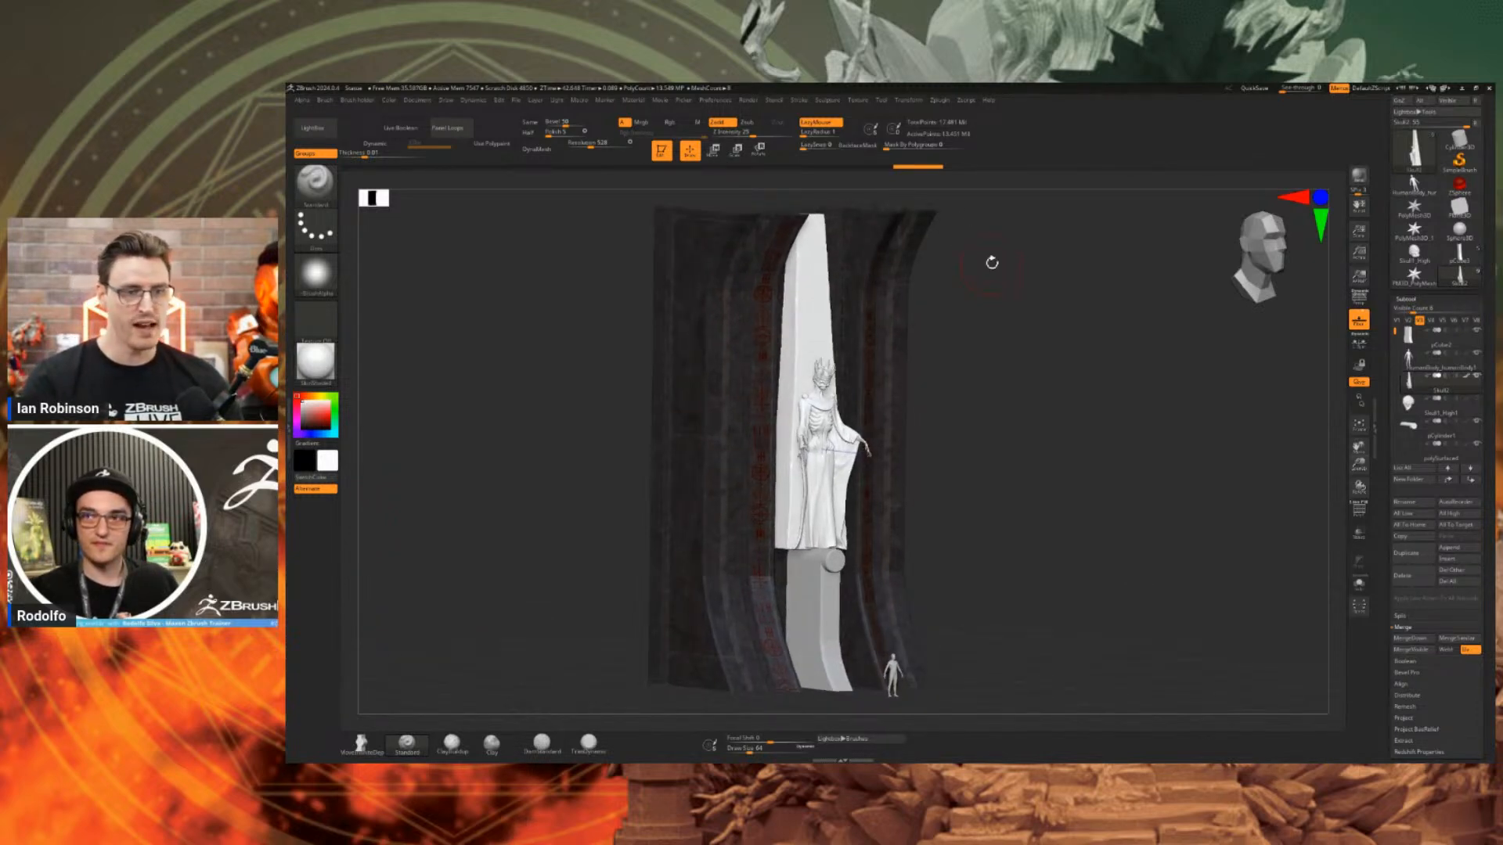
click(714, 100)
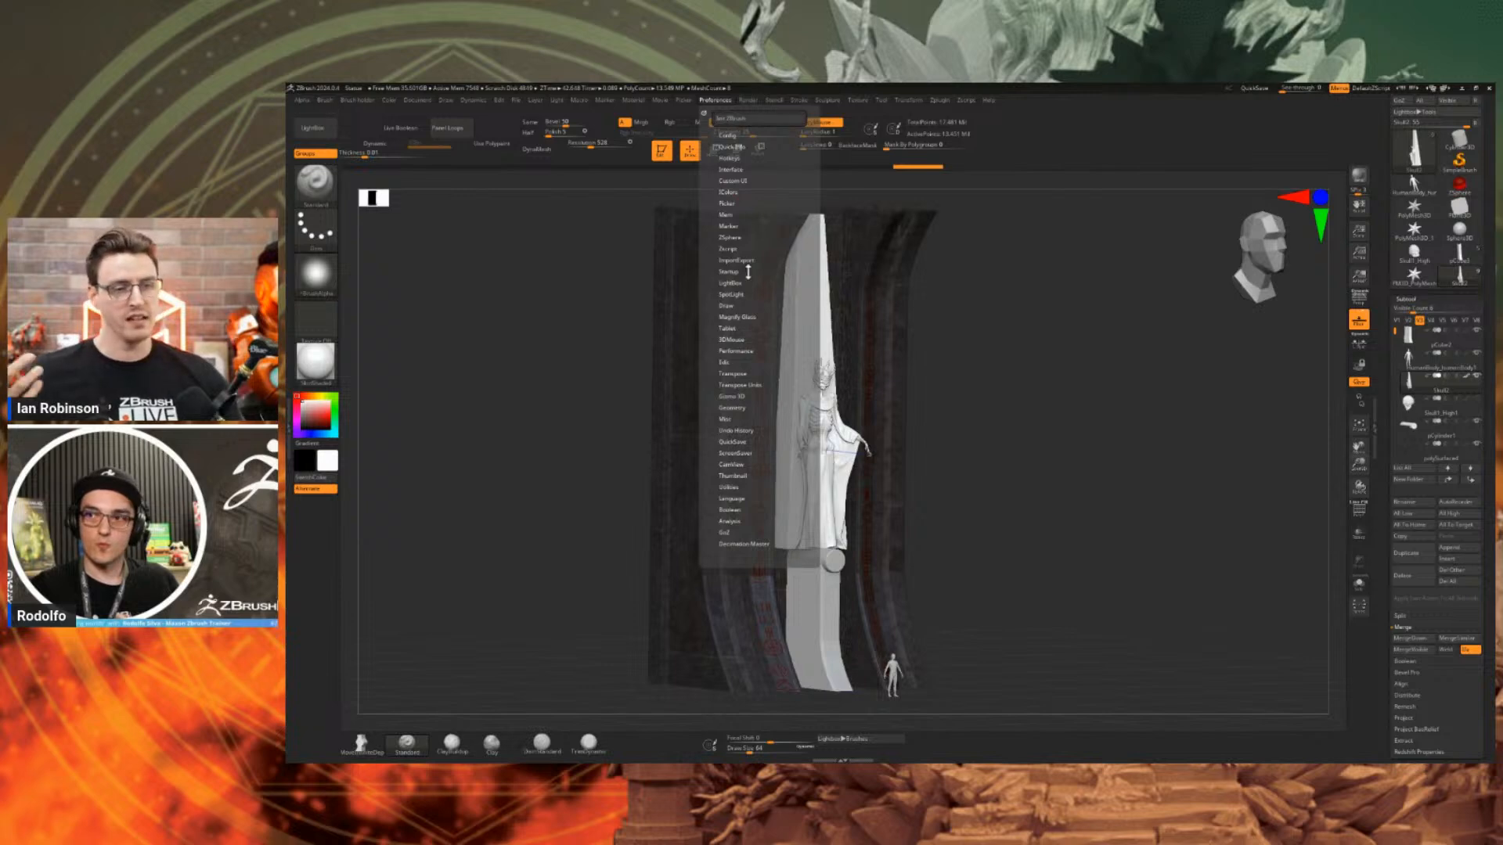
click(751, 453)
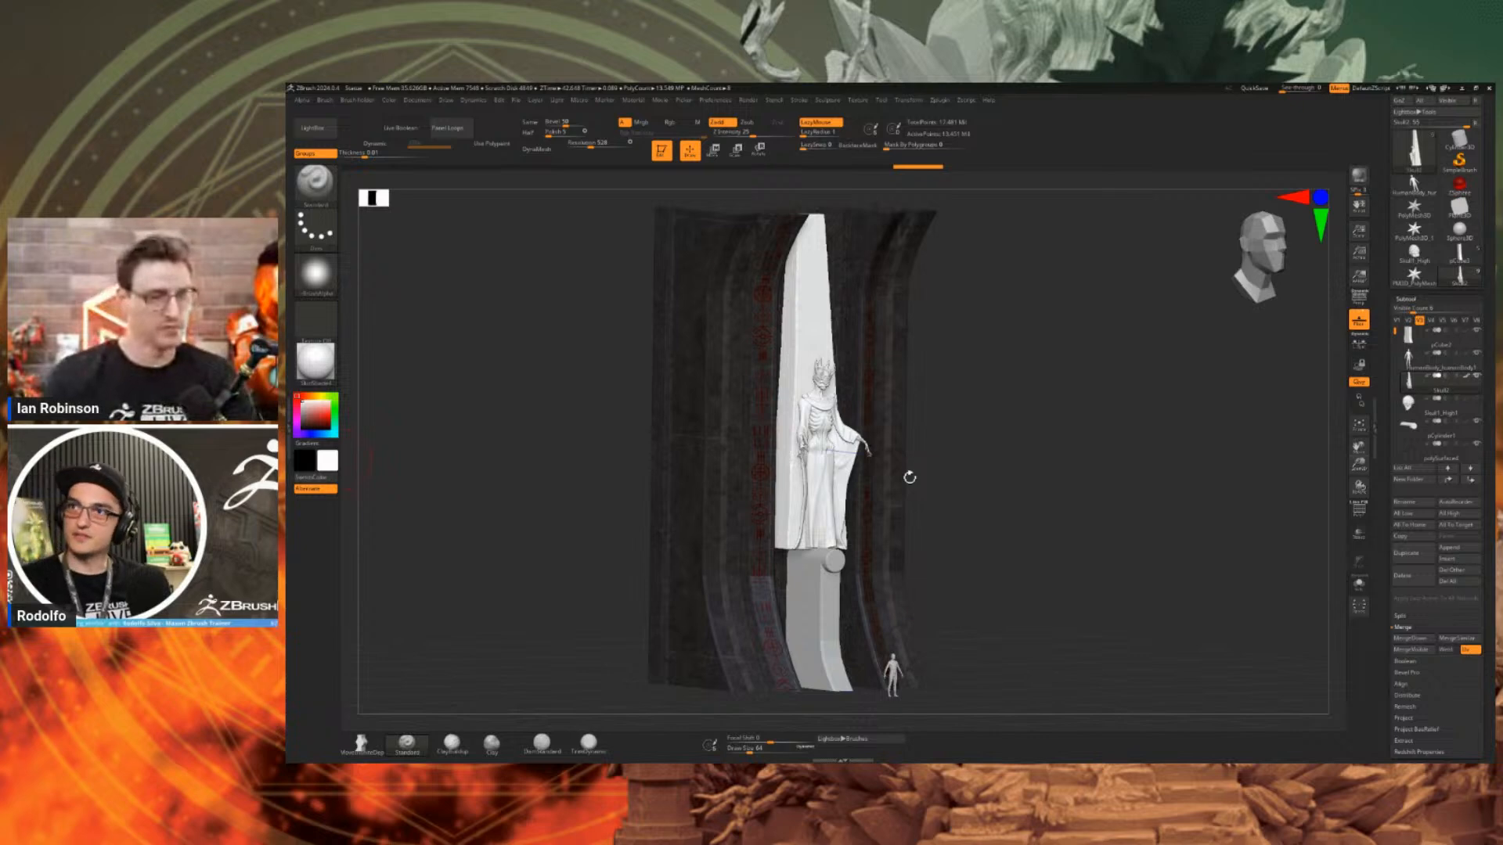
click(716, 100)
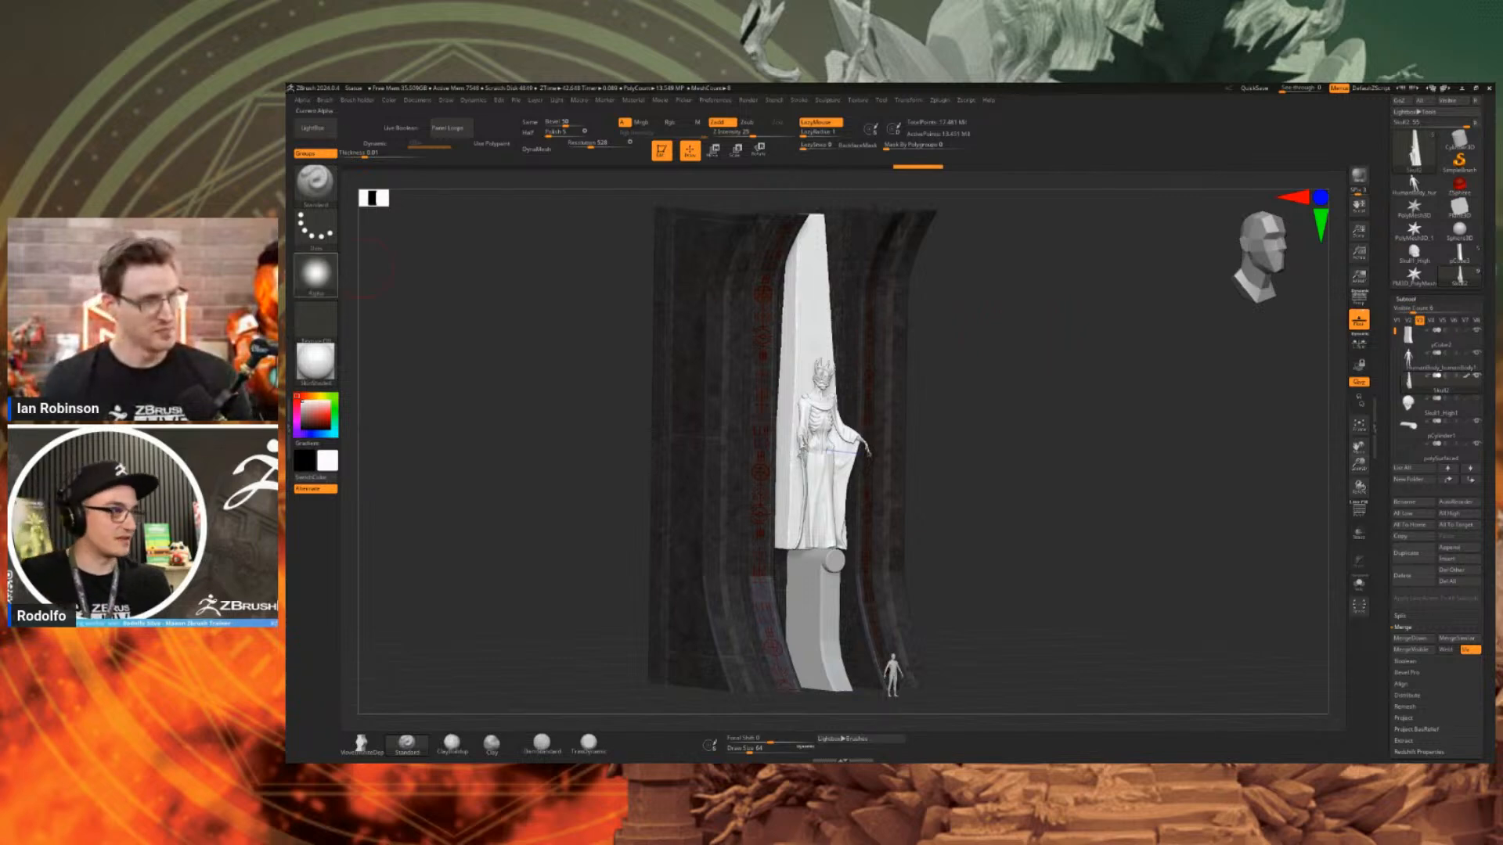
mouse_move(316, 276)
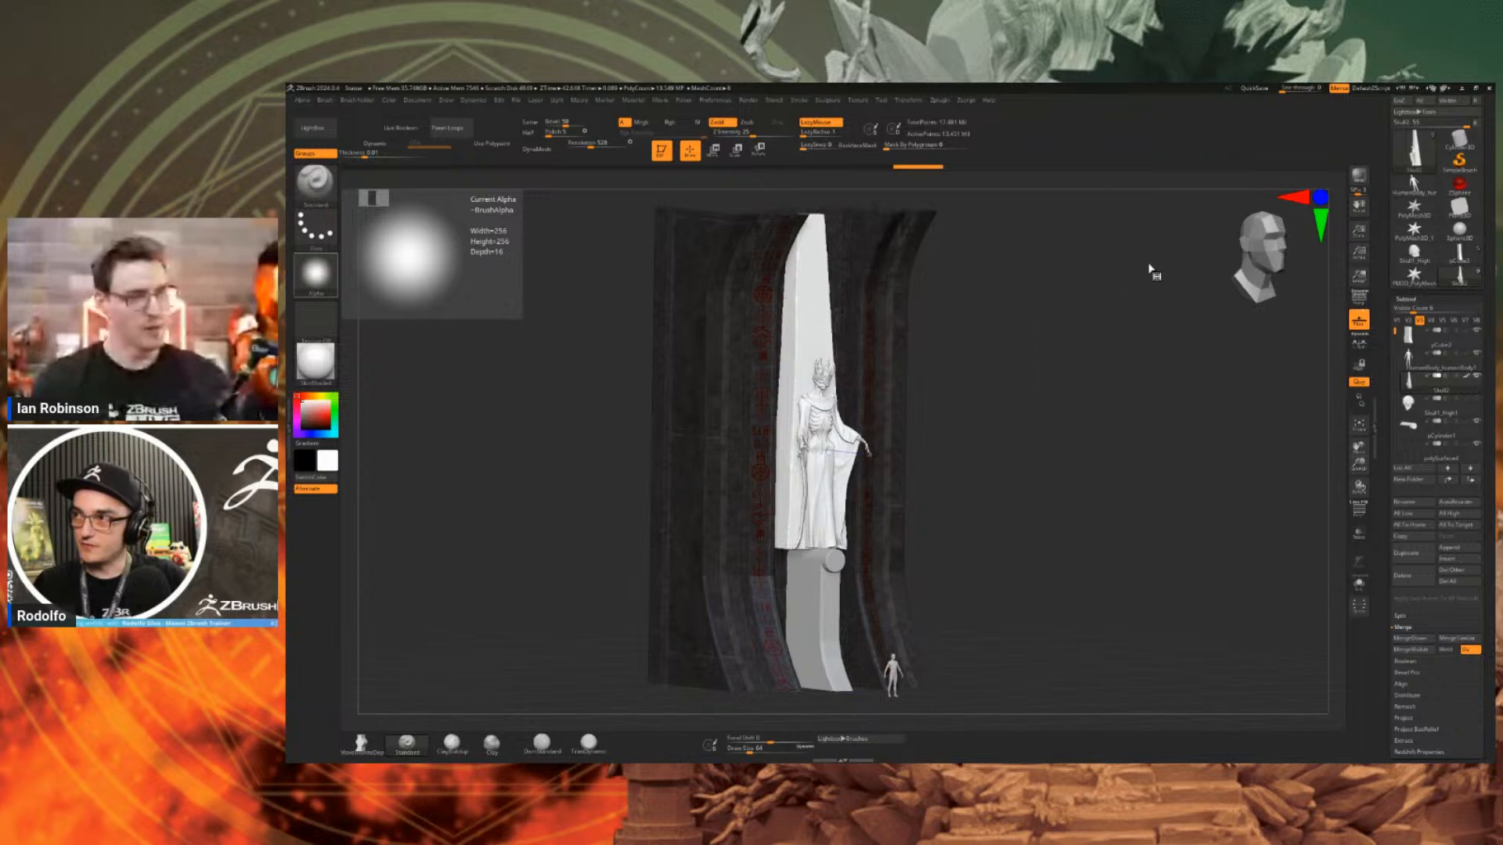
click(939, 100)
click(962, 310)
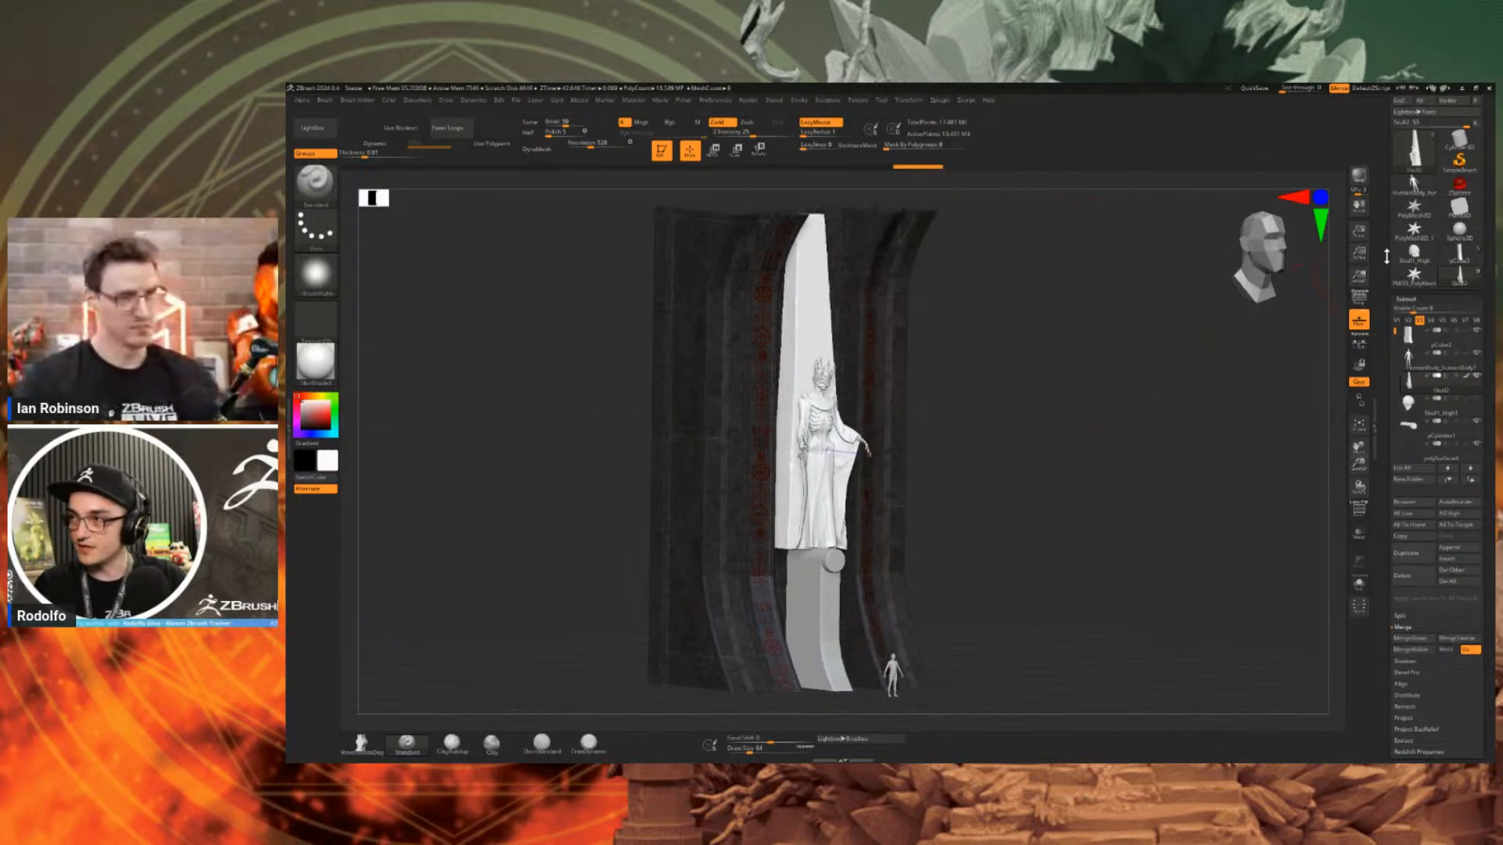
Replace the statue on the canvas with the Cylinder3D primitive as the active tool.
drag(1384, 250, 1382, 325)
click(1459, 225)
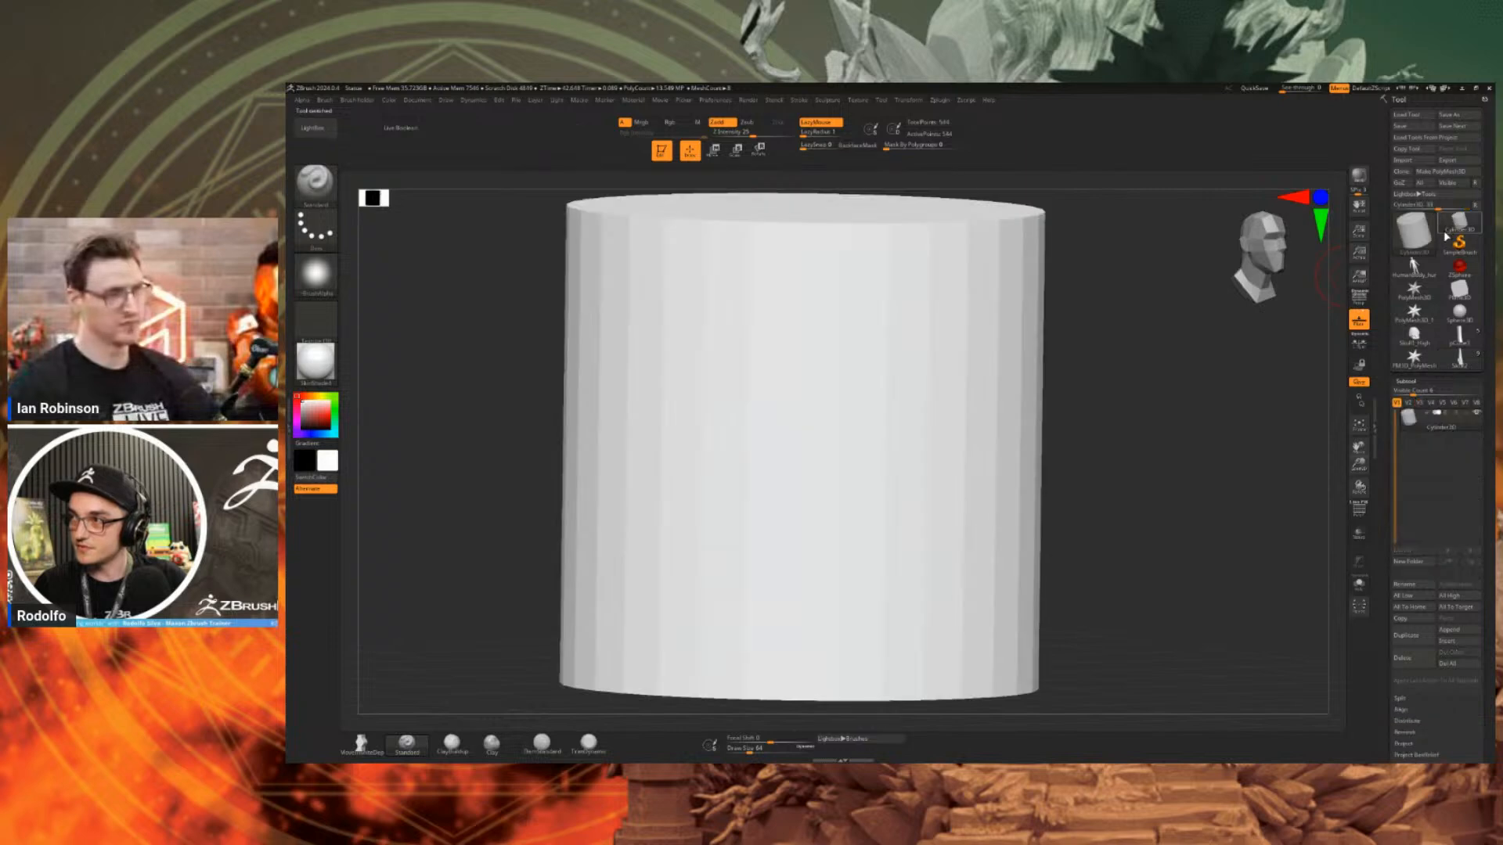
click(1419, 247)
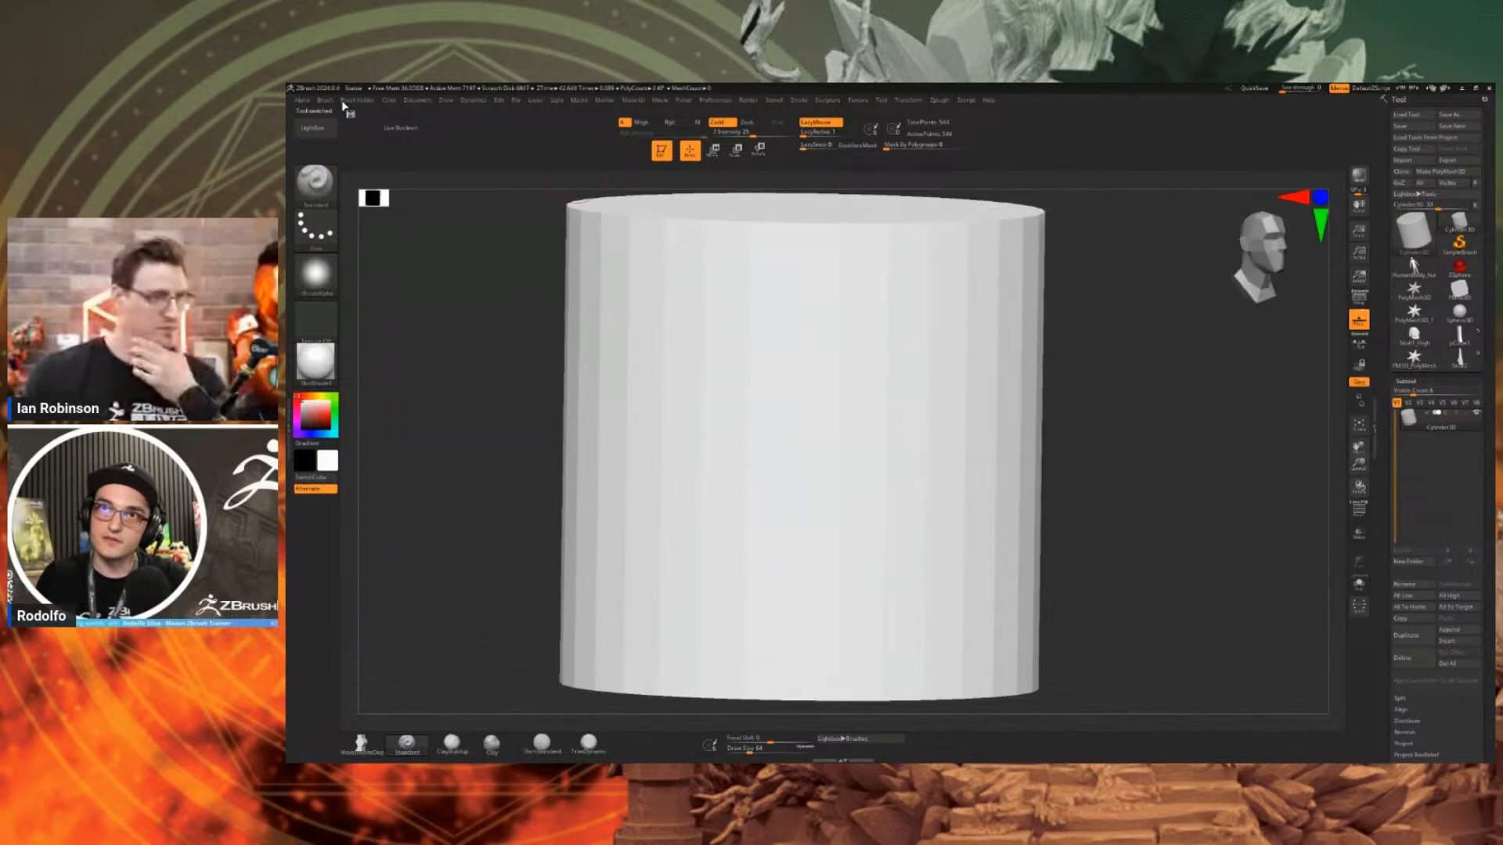
Load the DemoHeadFemale project from the LightBox library without saving changes to the current project.
click(313, 127)
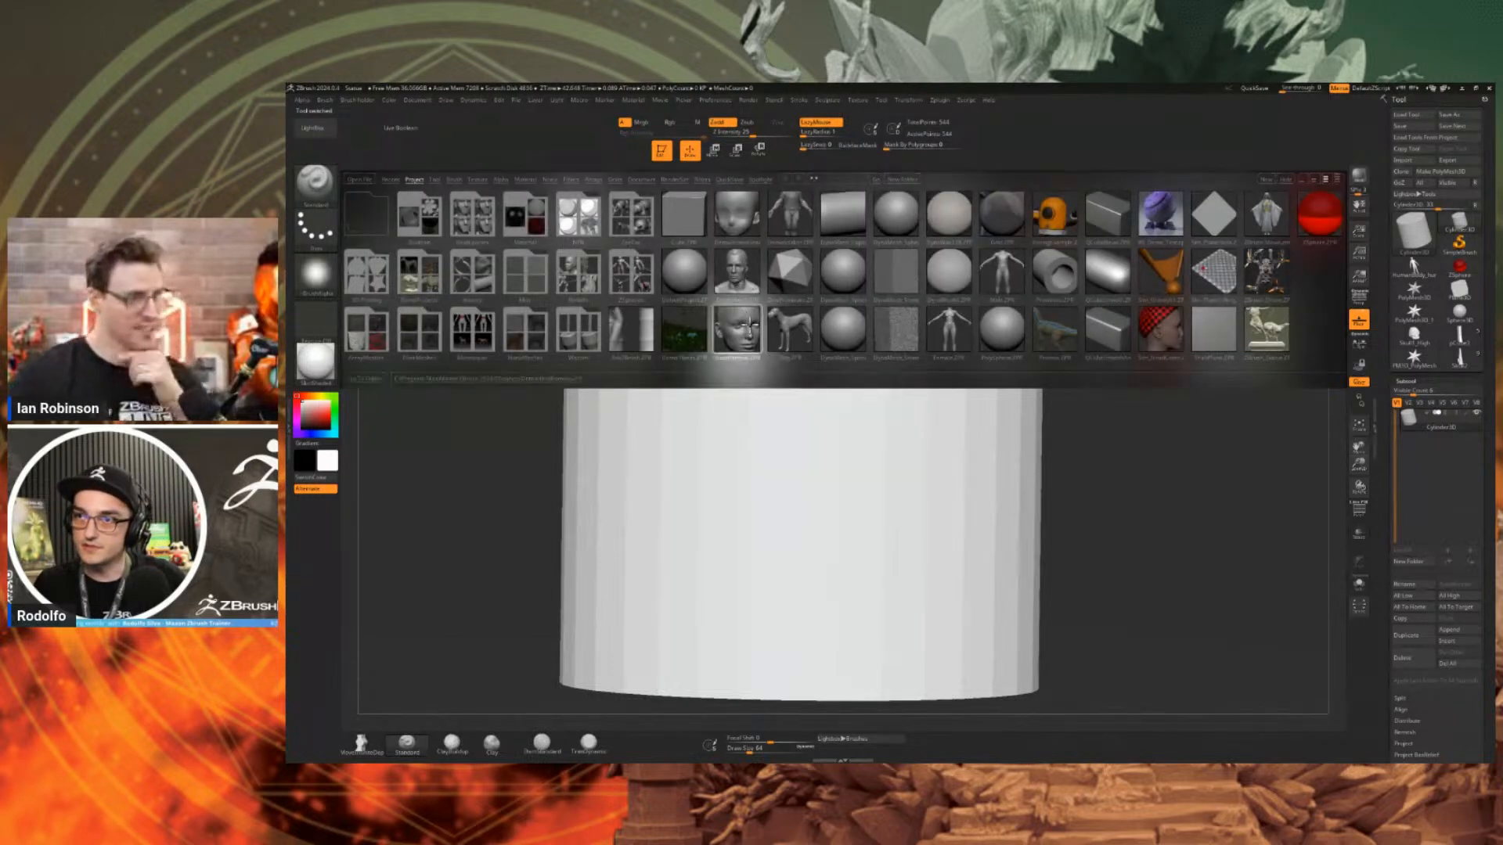
double_click(745, 335)
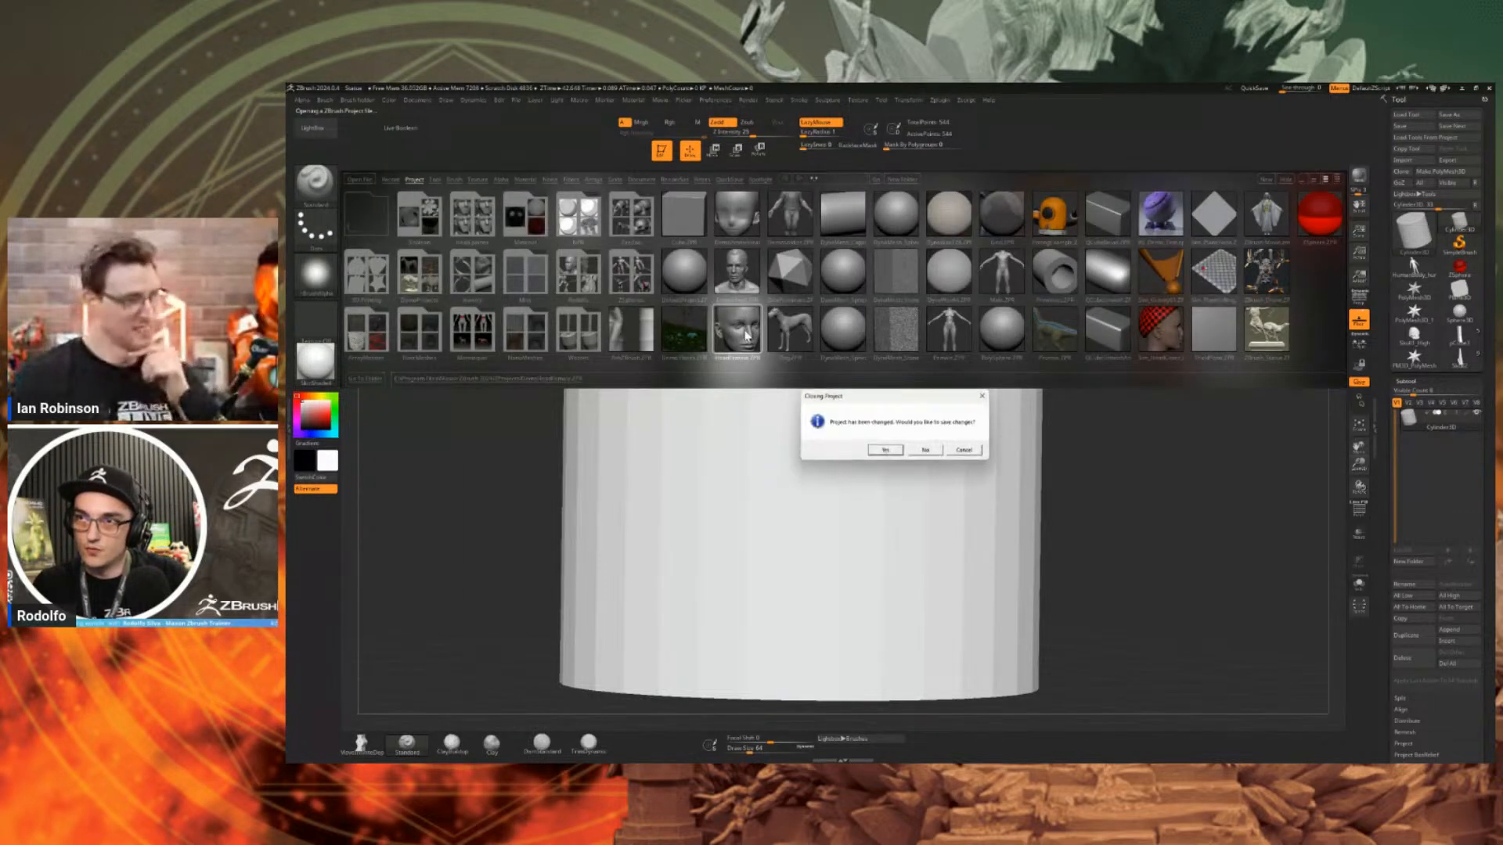
click(925, 451)
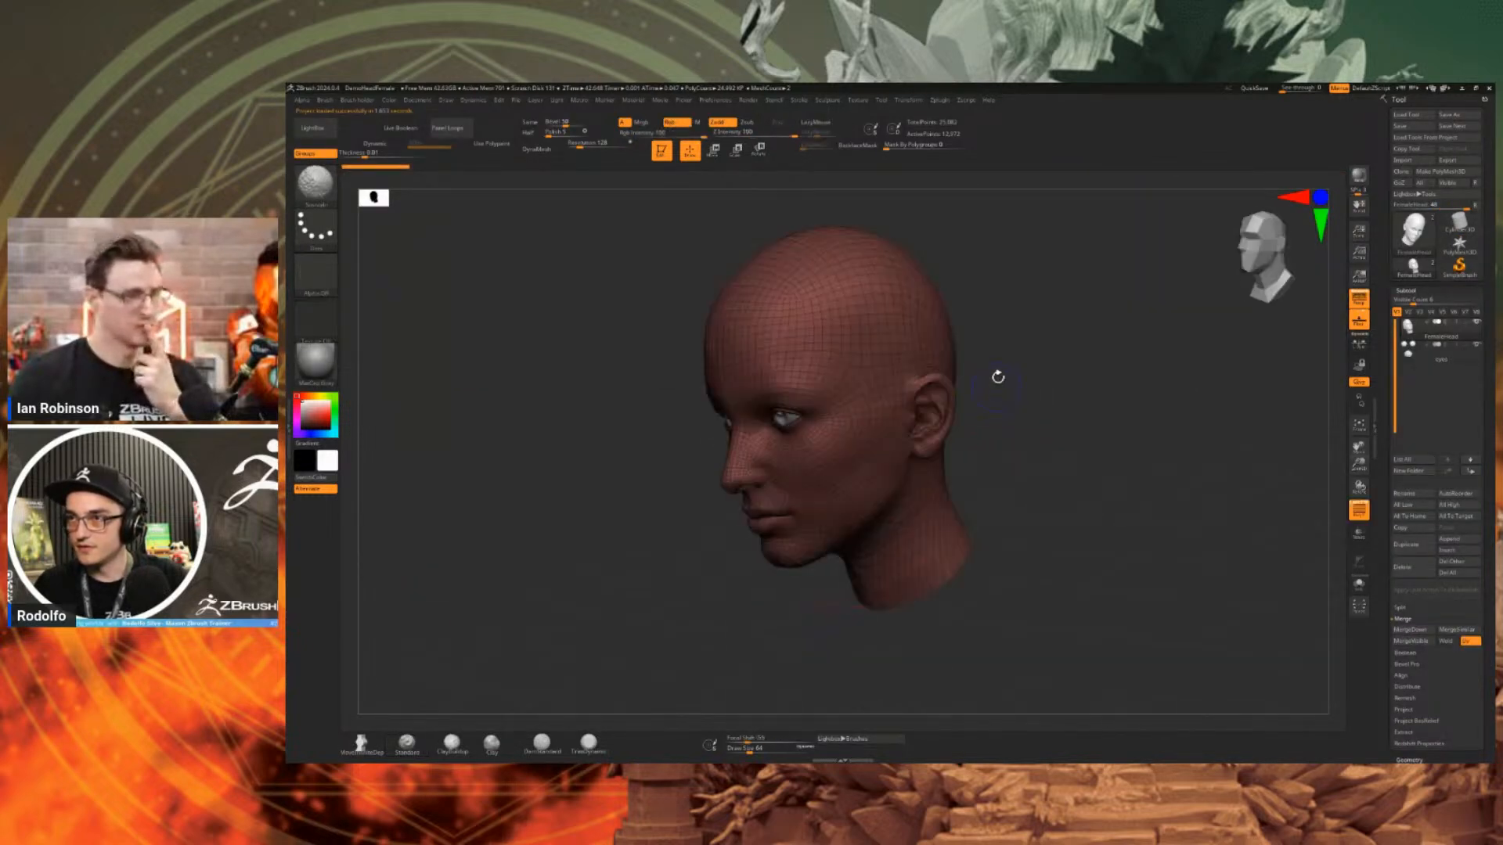
Unwrap the female head's UVs with UV Master, using the Symmetry option.
click(939, 100)
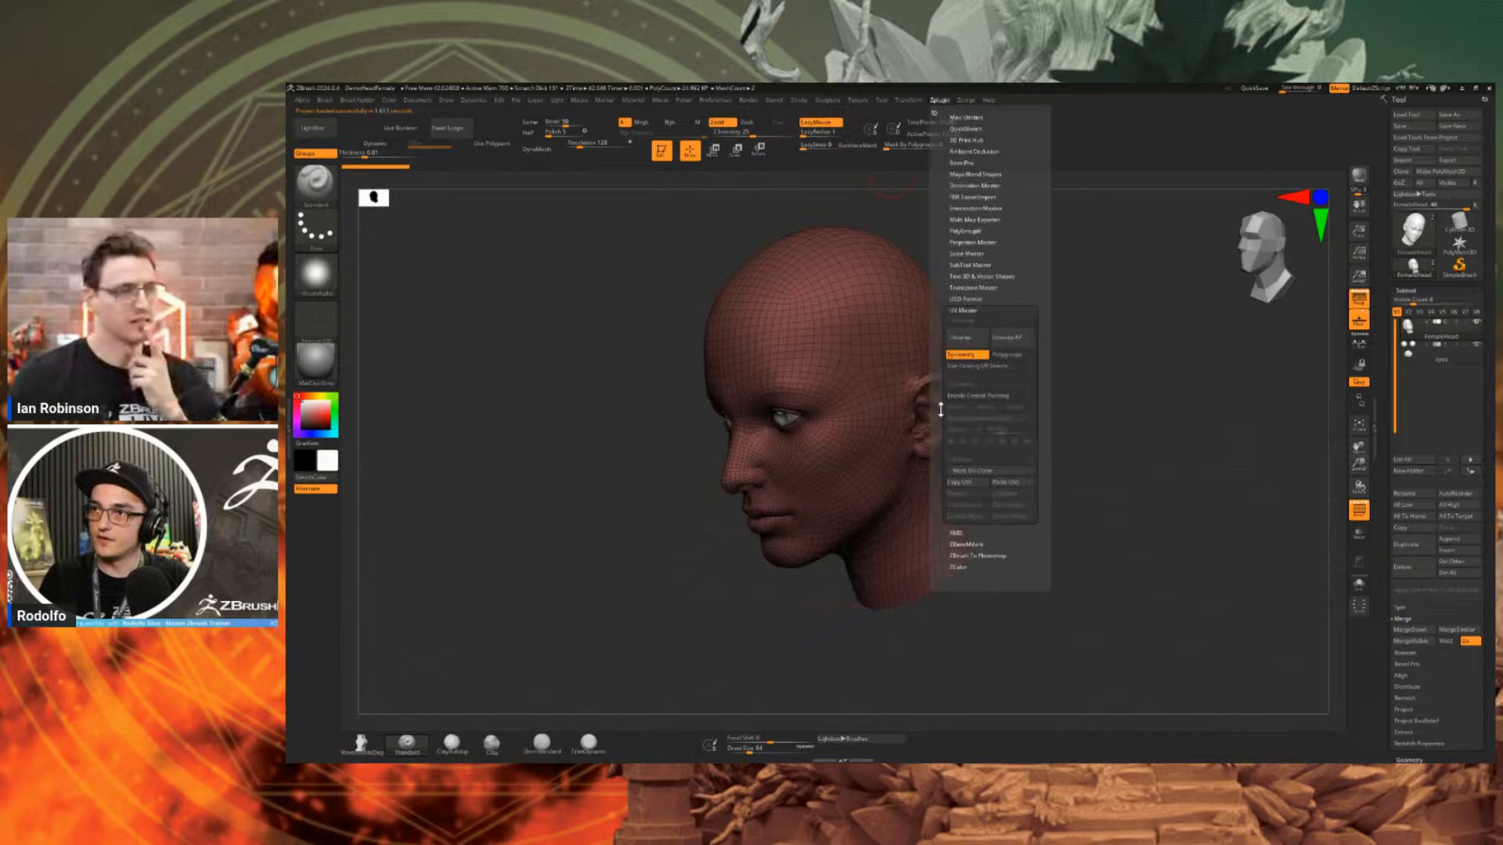
click(974, 356)
click(961, 337)
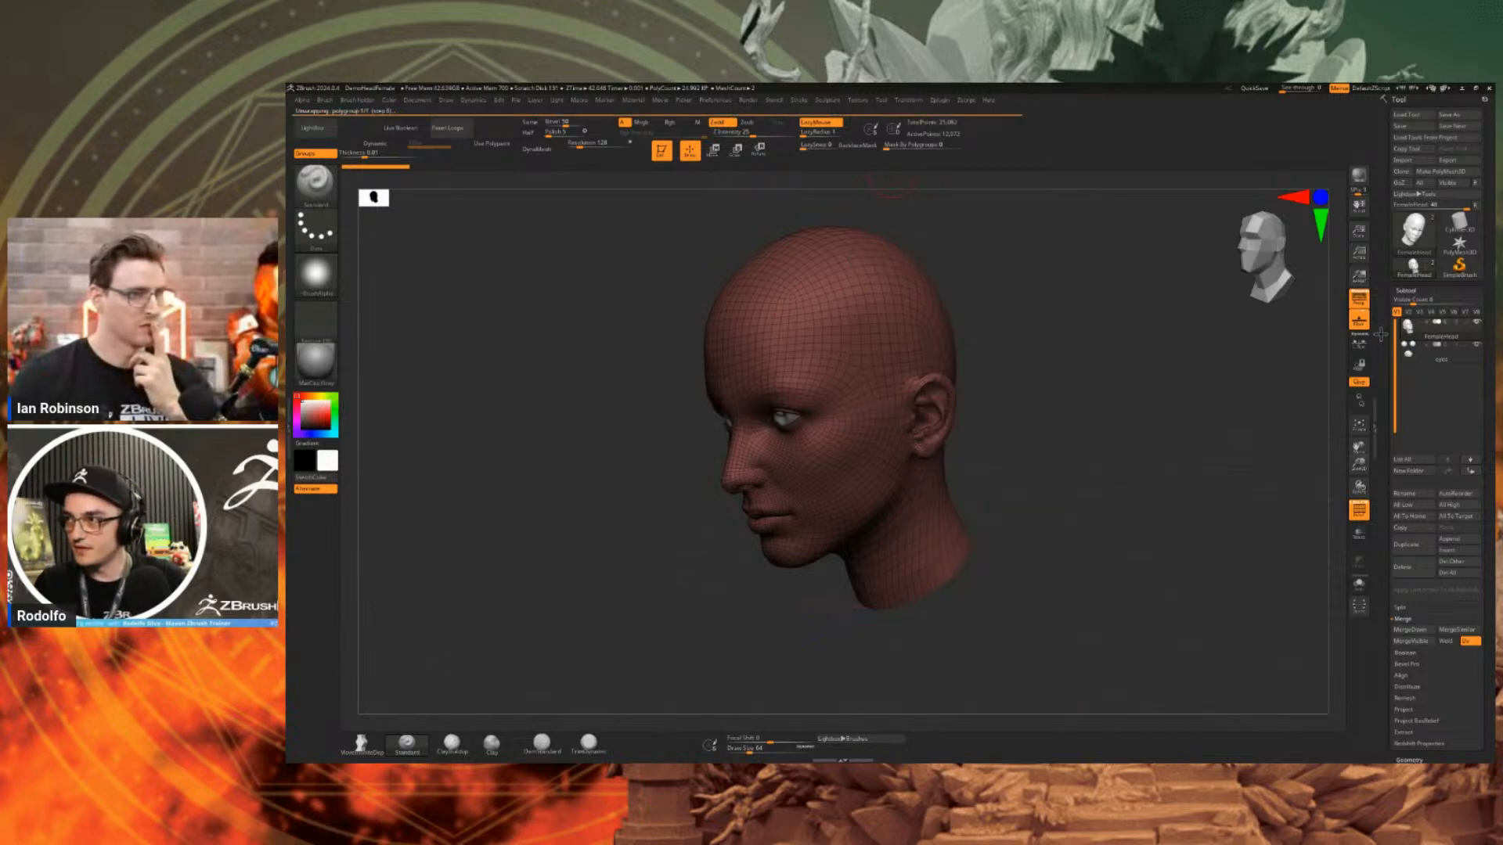
Flatten the unwrapped head with UV Master to examine its UV islands, and unflatten it back to the 3D model.
click(939, 107)
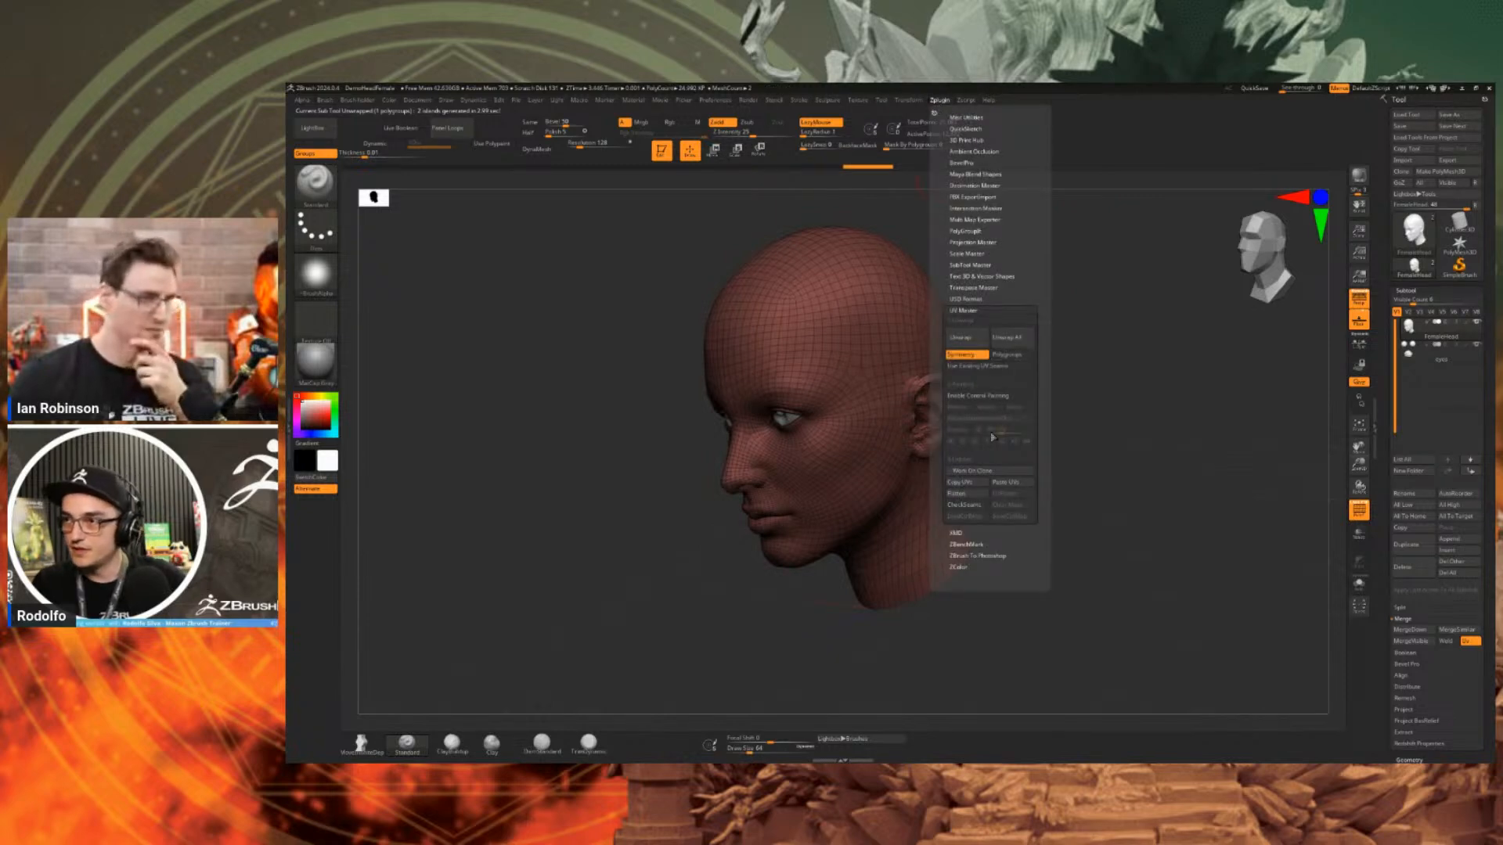
click(971, 499)
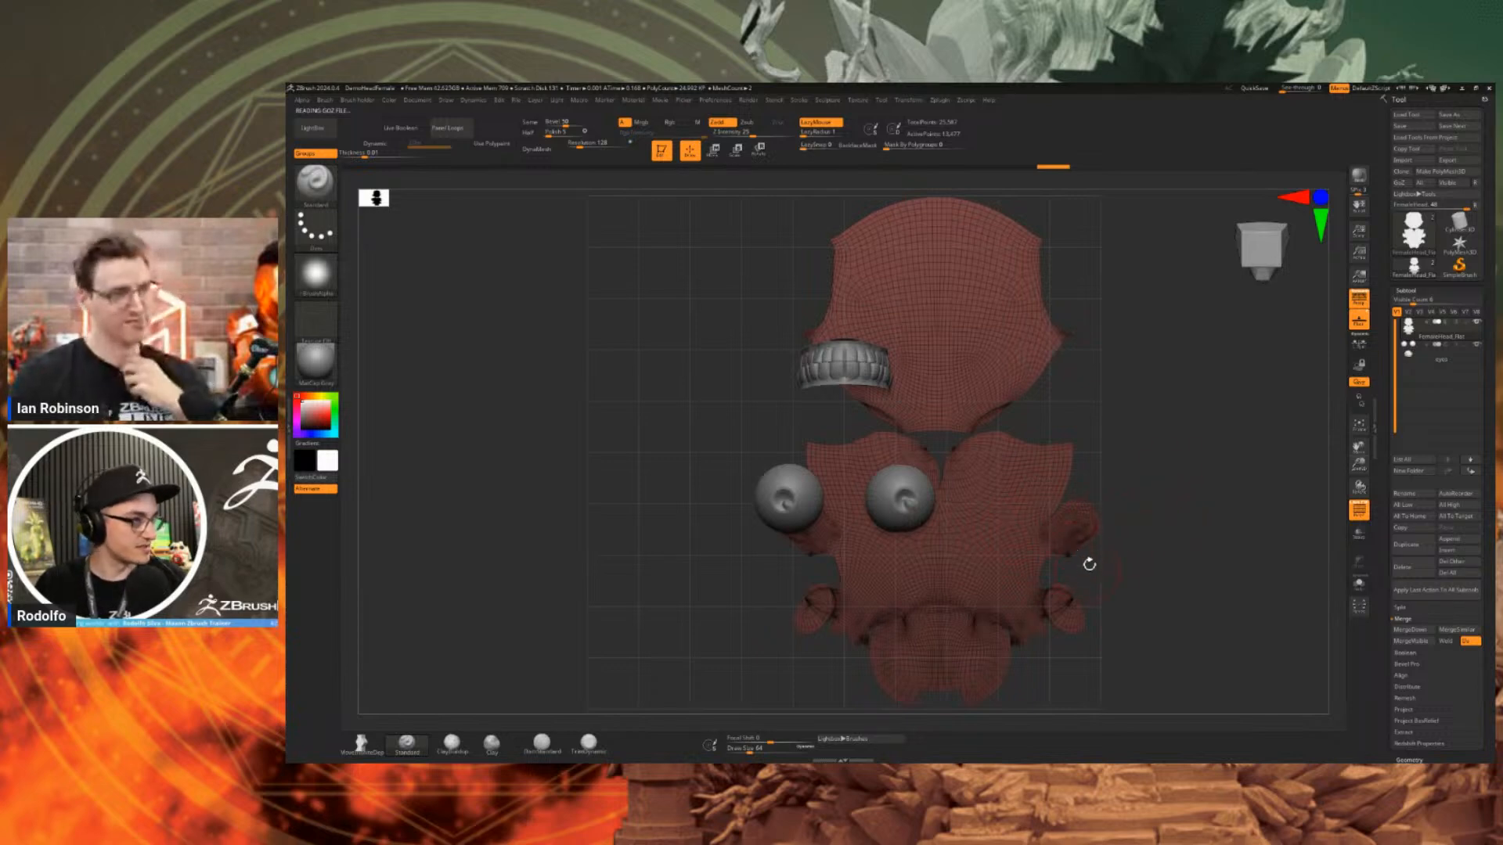
click(940, 101)
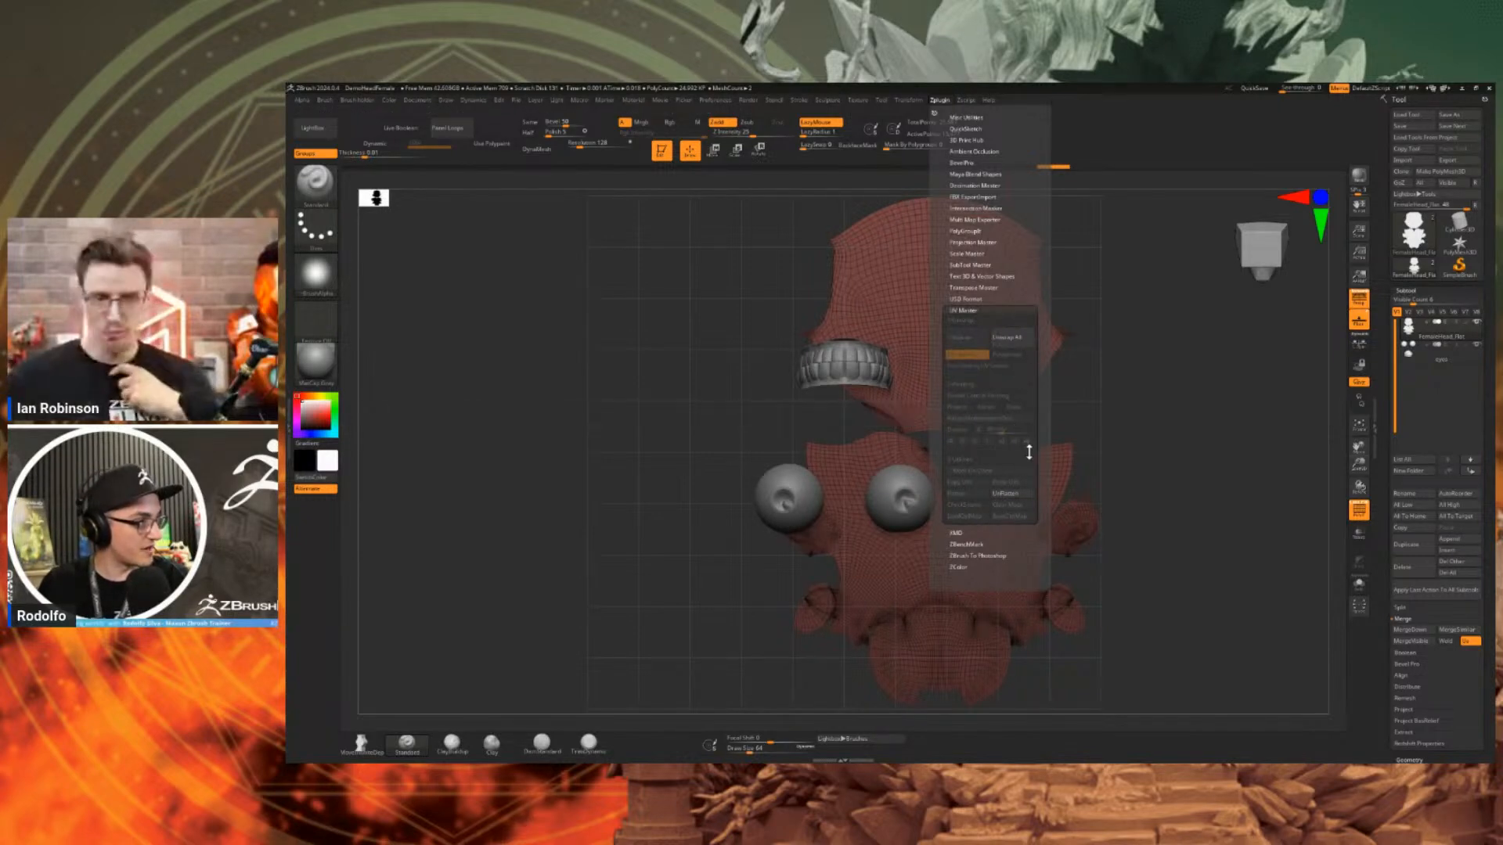
click(1021, 494)
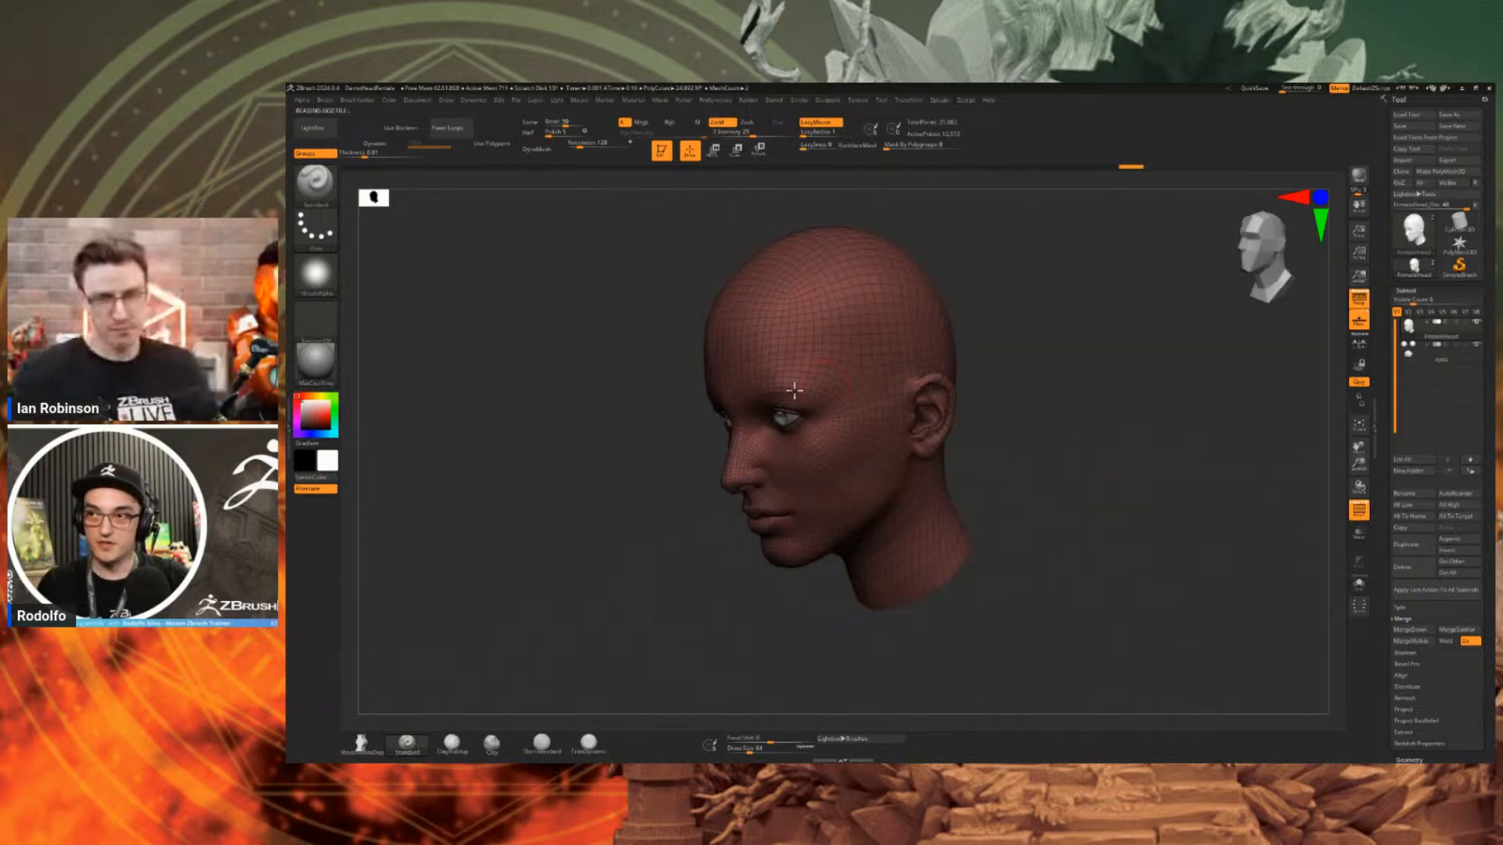
Set ZModeler's point action to Crease with the Shortest Path target, and its edge action to Crease with EdgeLoop Partial.
mouse_move(1067, 418)
alt+mouse_down()
mouse_move(1034, 474)
mouse_move(1007, 456)
mouse_move(995, 469)
mouse_move(994, 545)
alt+mouse_up()
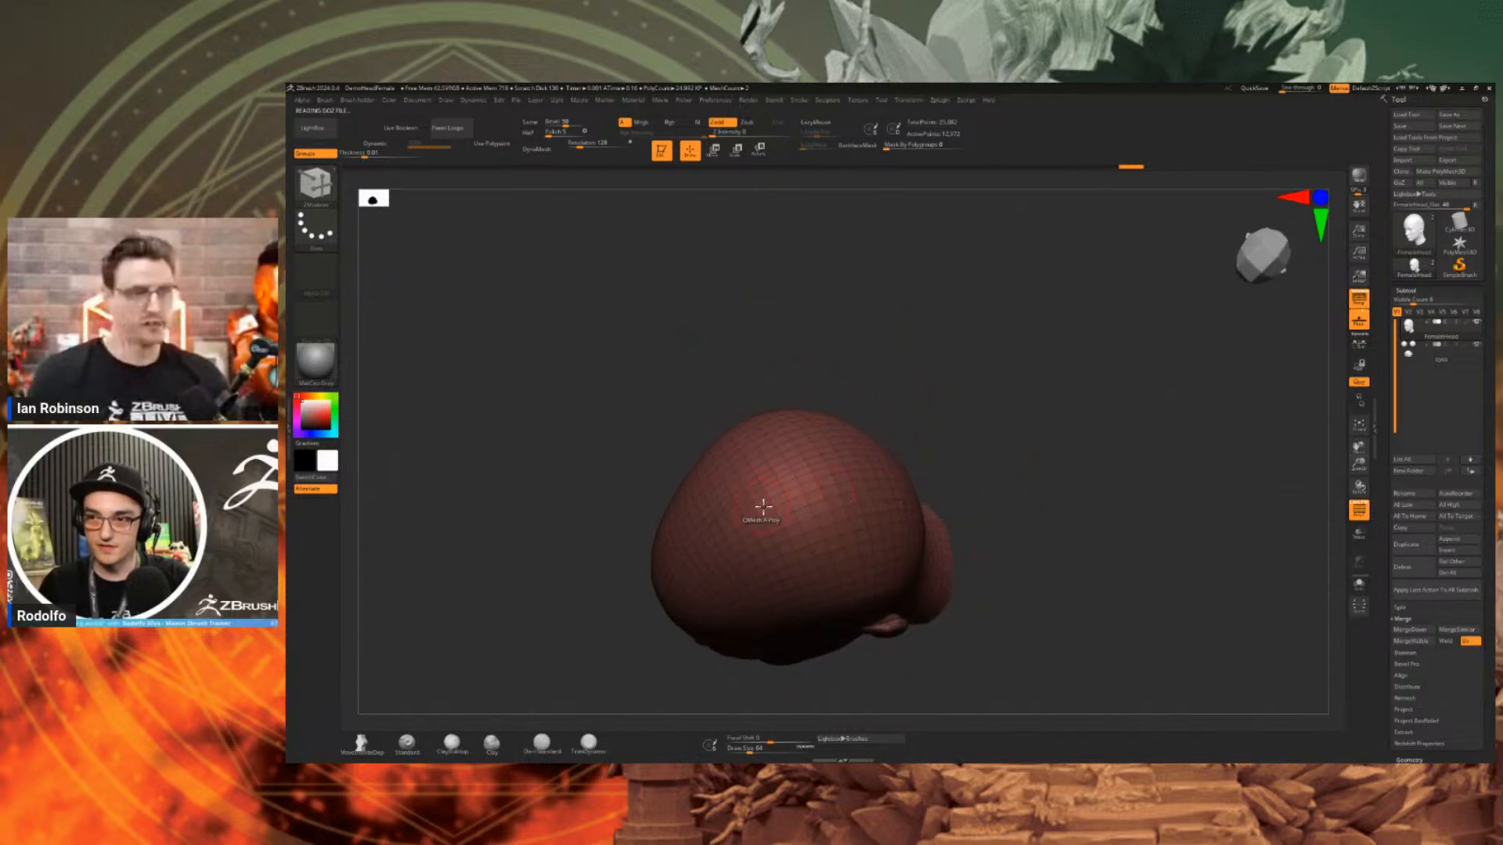
key(space)
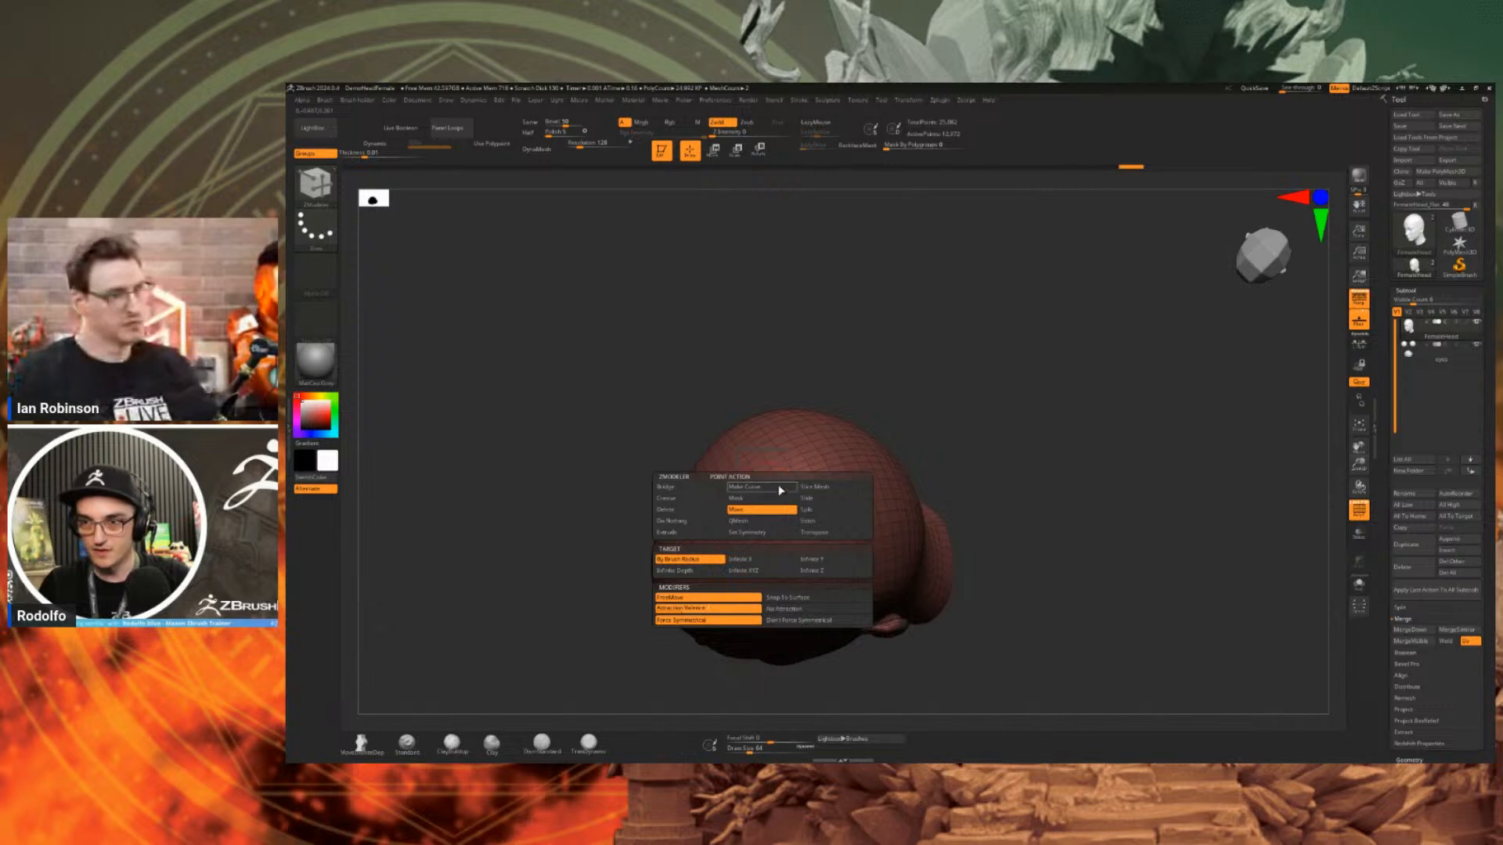
click(686, 497)
click(741, 560)
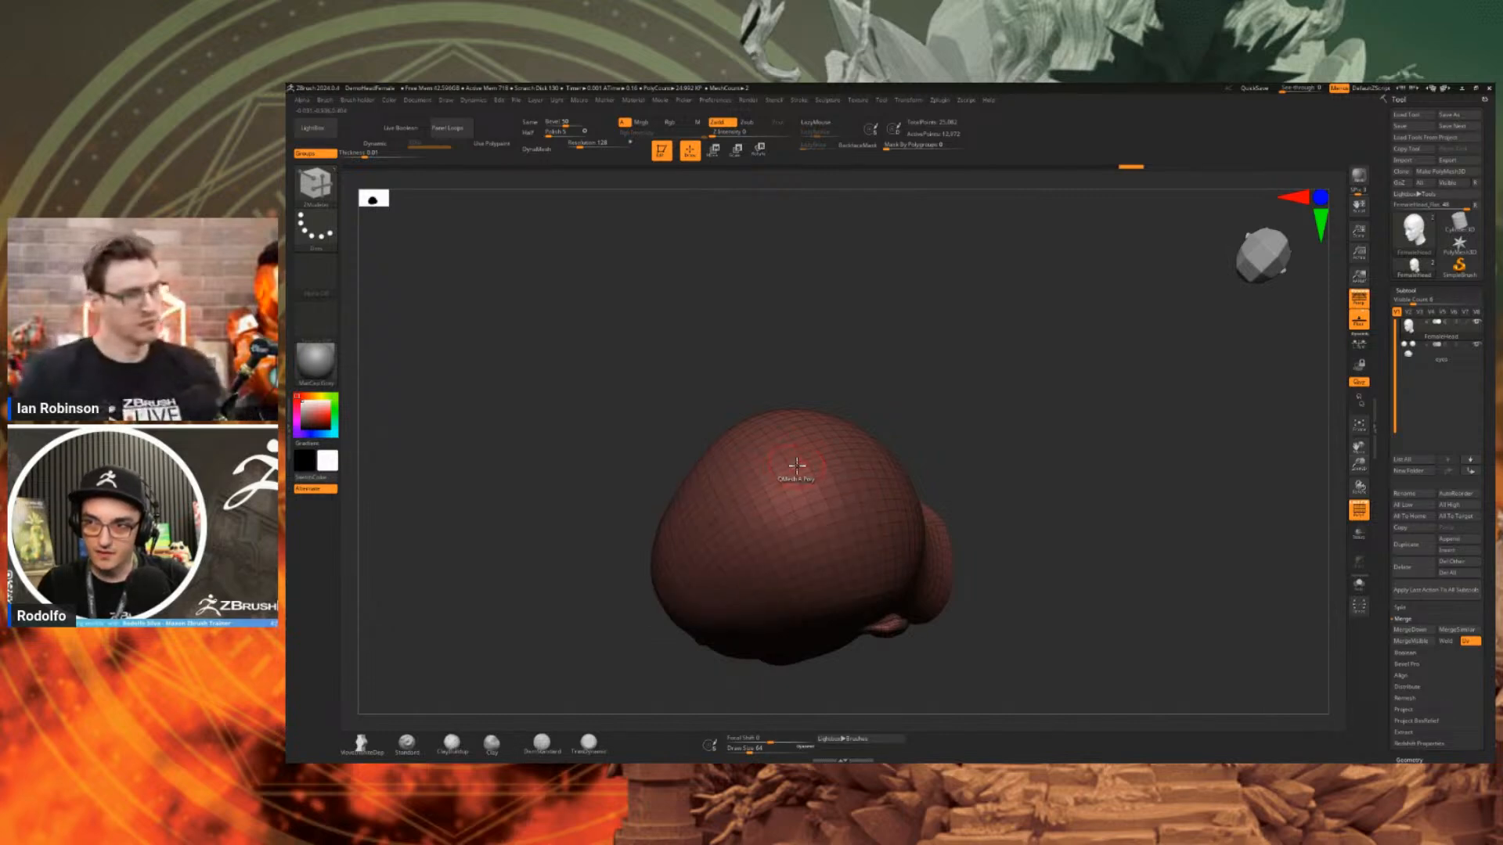
key(space)
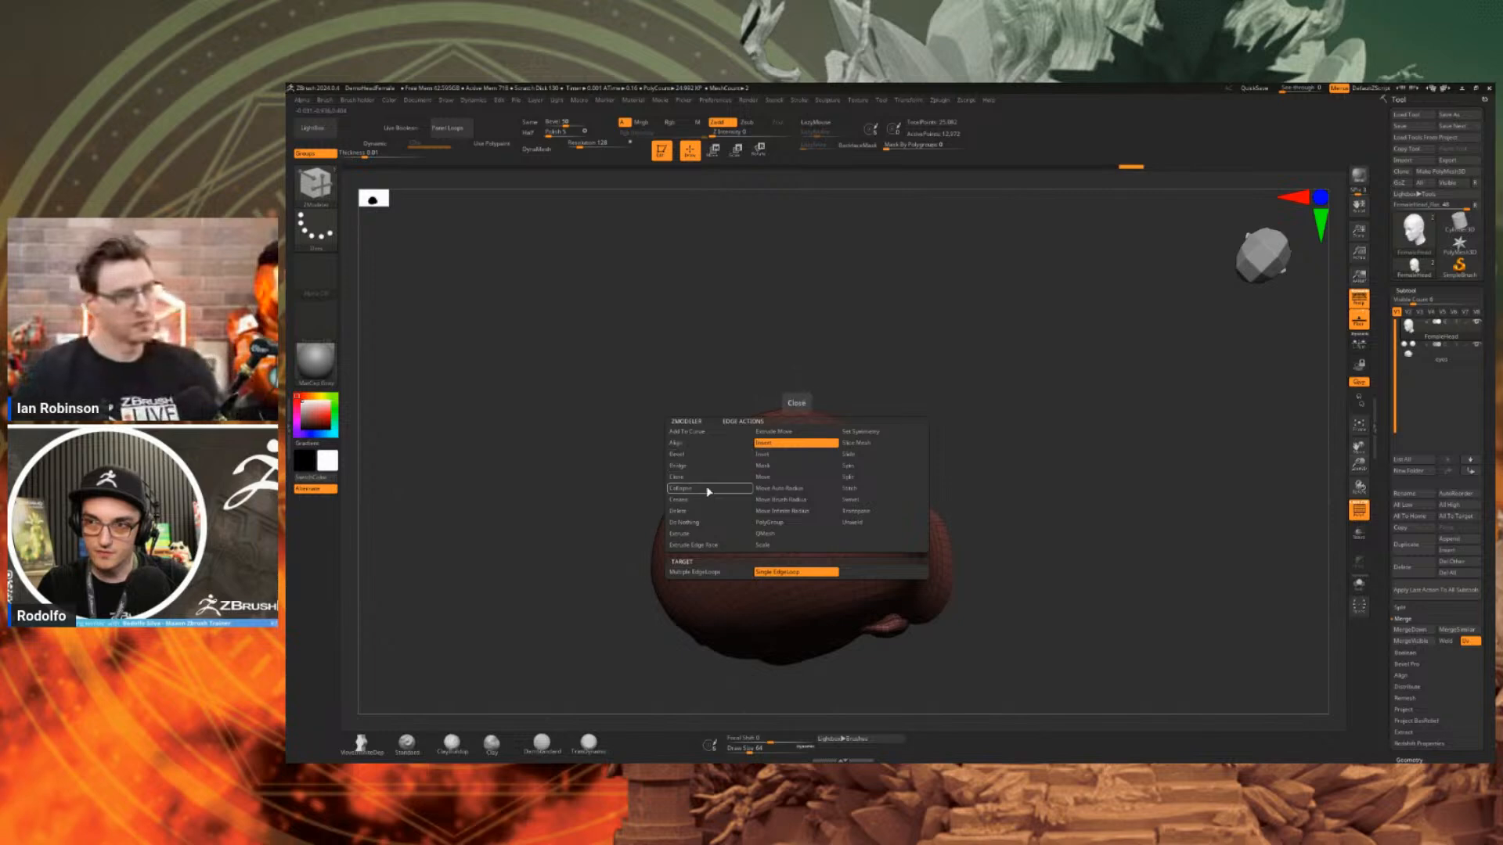
click(689, 500)
click(780, 572)
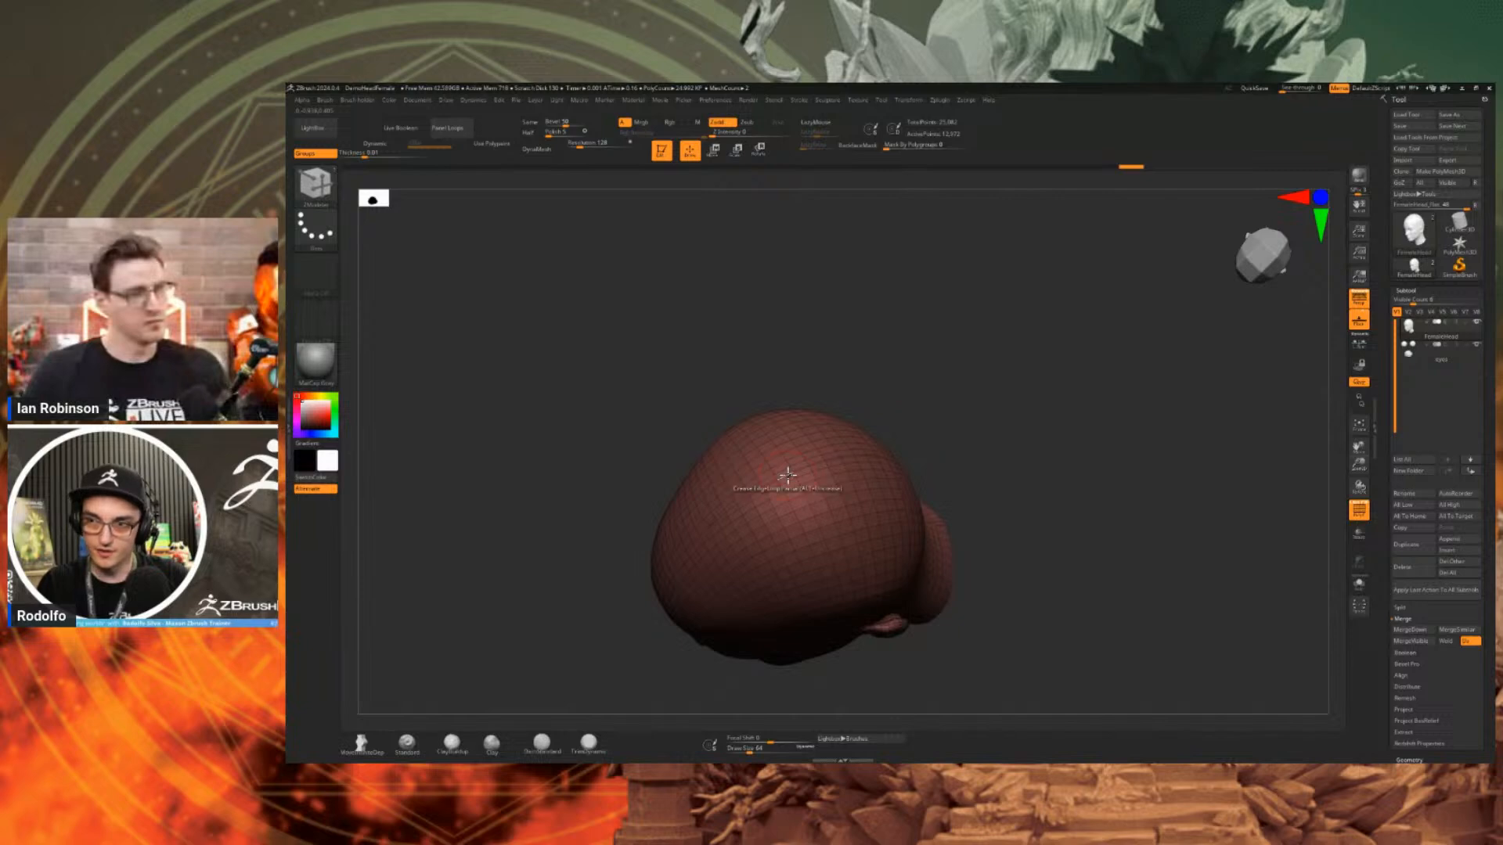
Crease the partial edge loop running down the centre of the back of the head and neck.
mouse_move(959, 474)
mouse_down()
mouse_move(983, 473)
mouse_move(972, 490)
mouse_up()
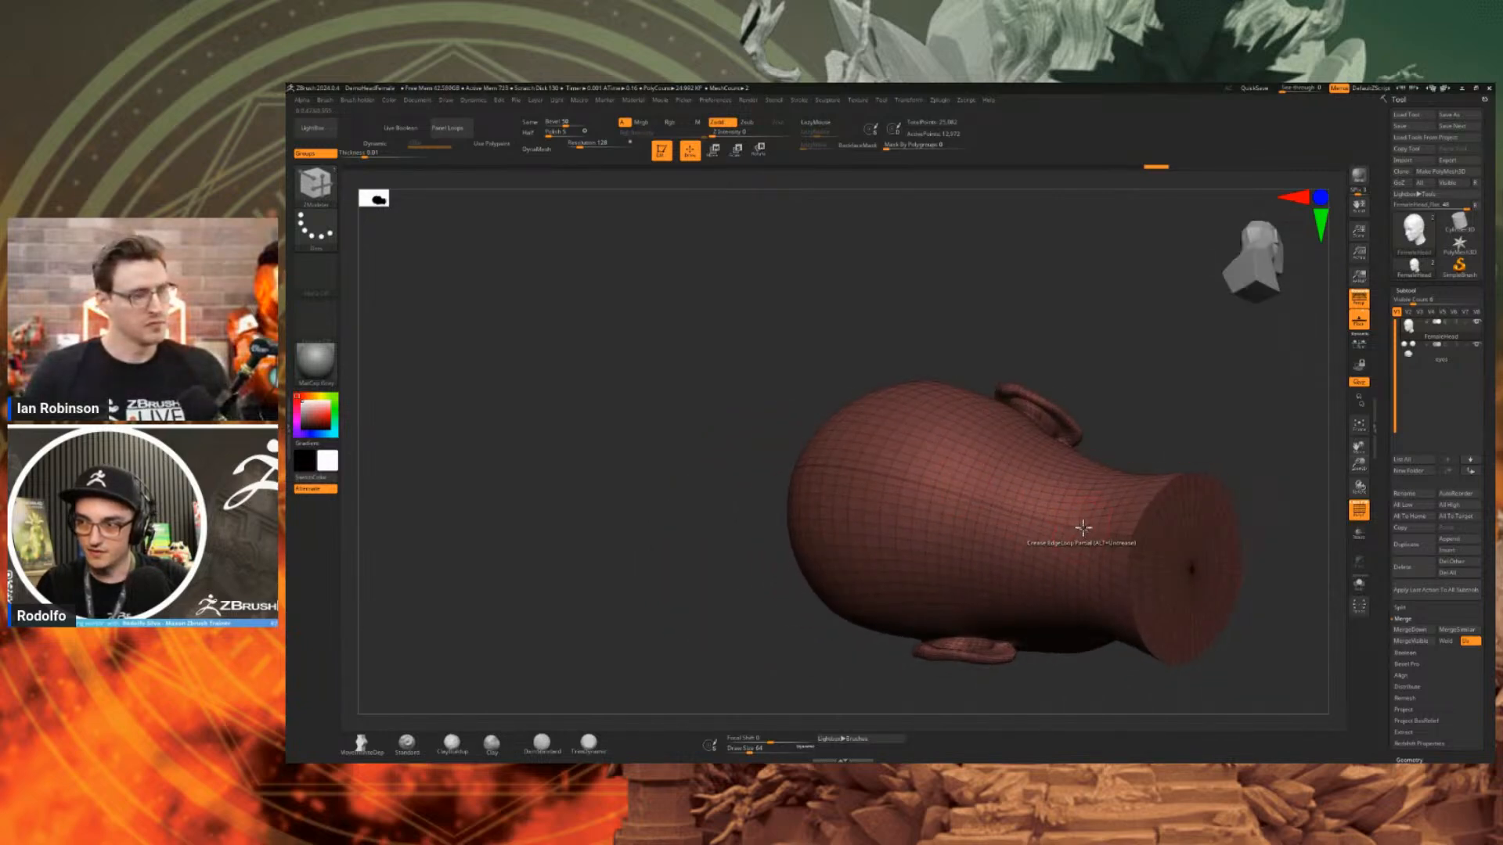
drag(1164, 415, 1148, 513)
drag(1164, 627, 1031, 533)
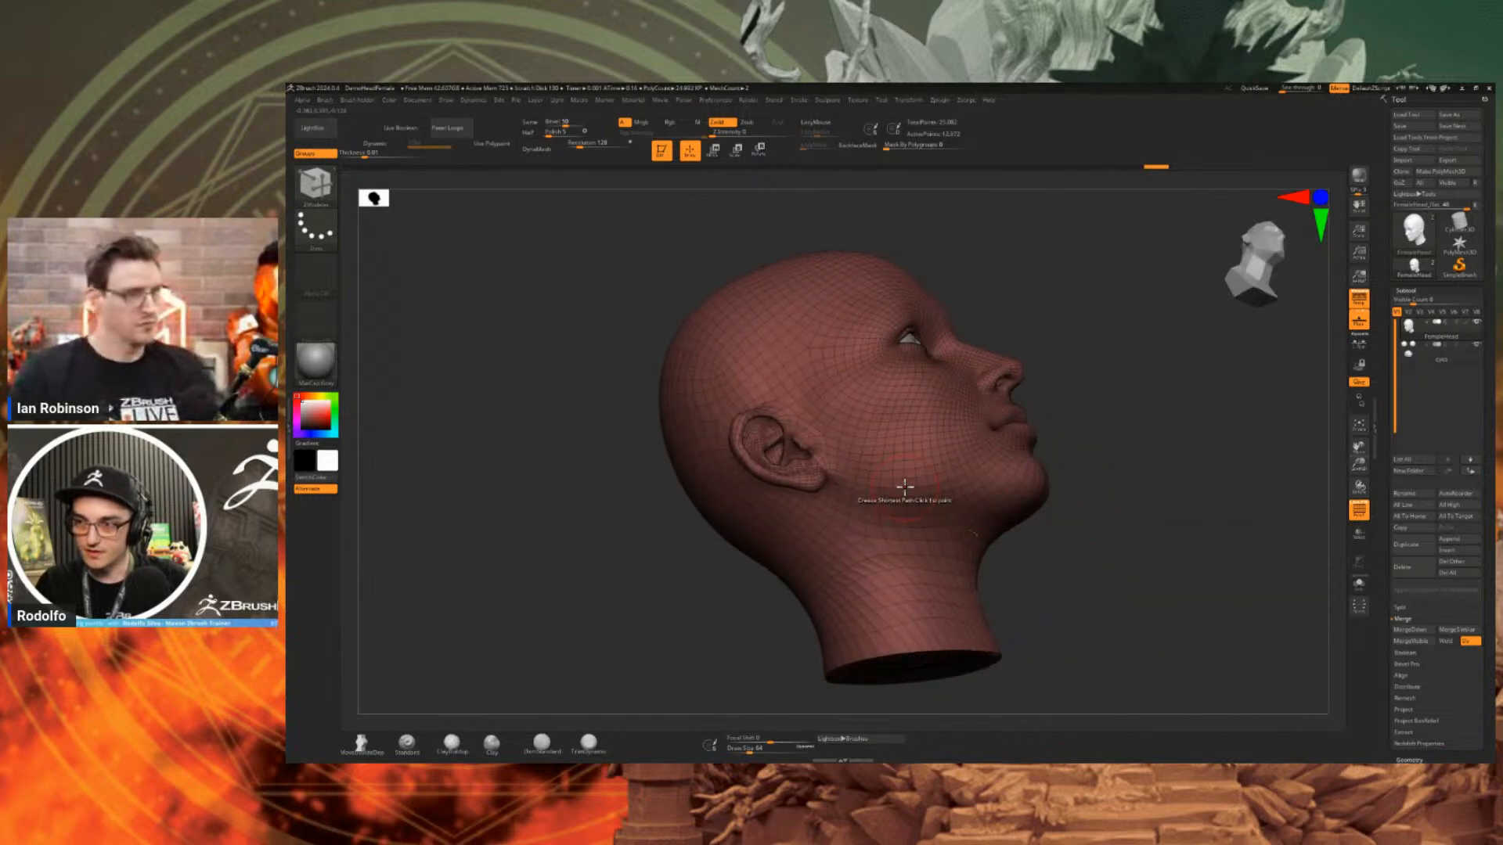
Try to start a shortest-path crease on the side of the face, and undo it.
click(856, 408)
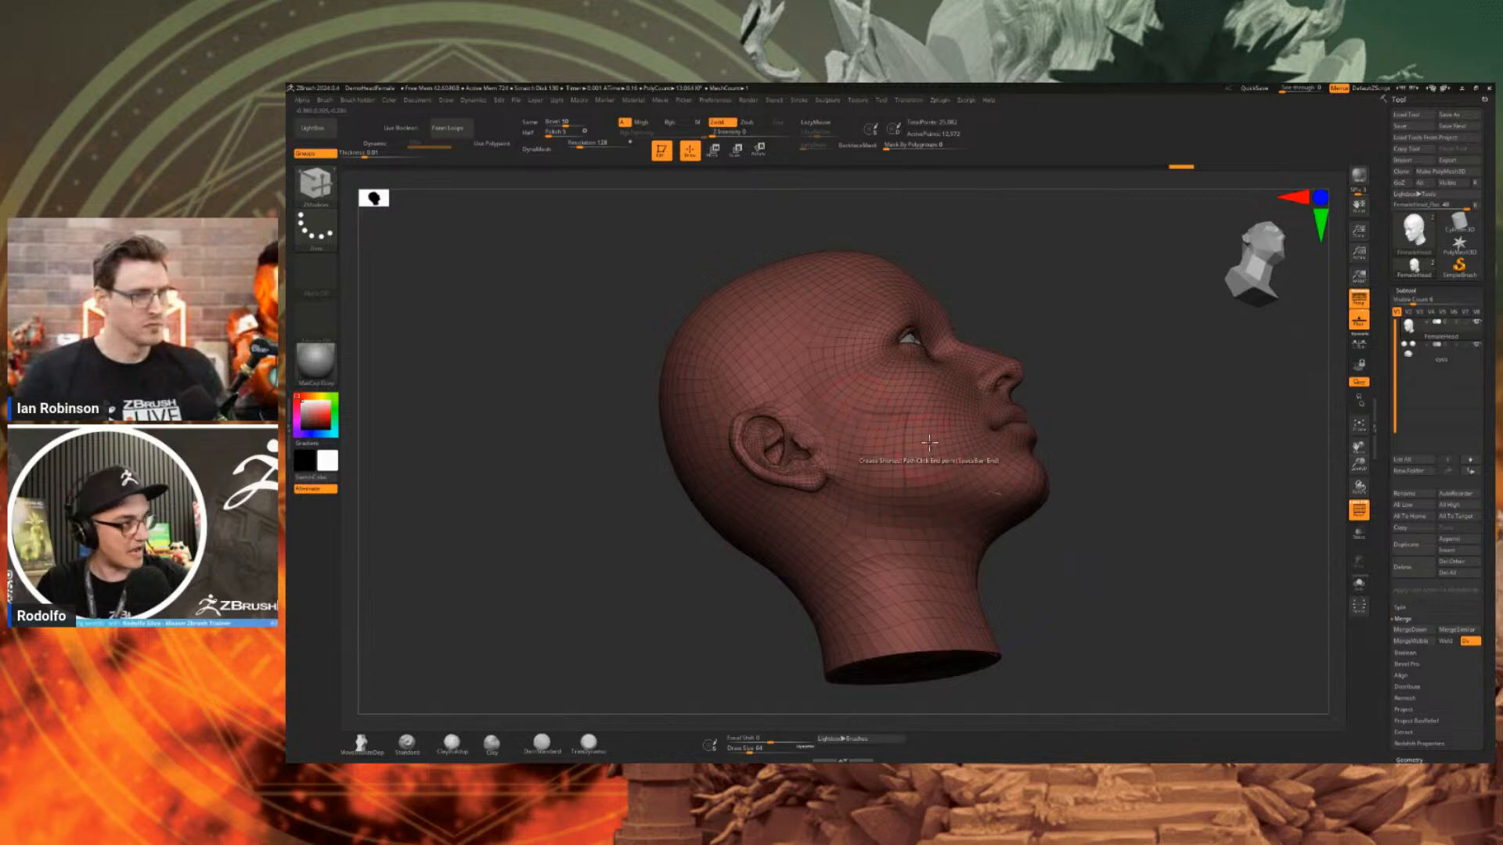
key(ctrl+z)
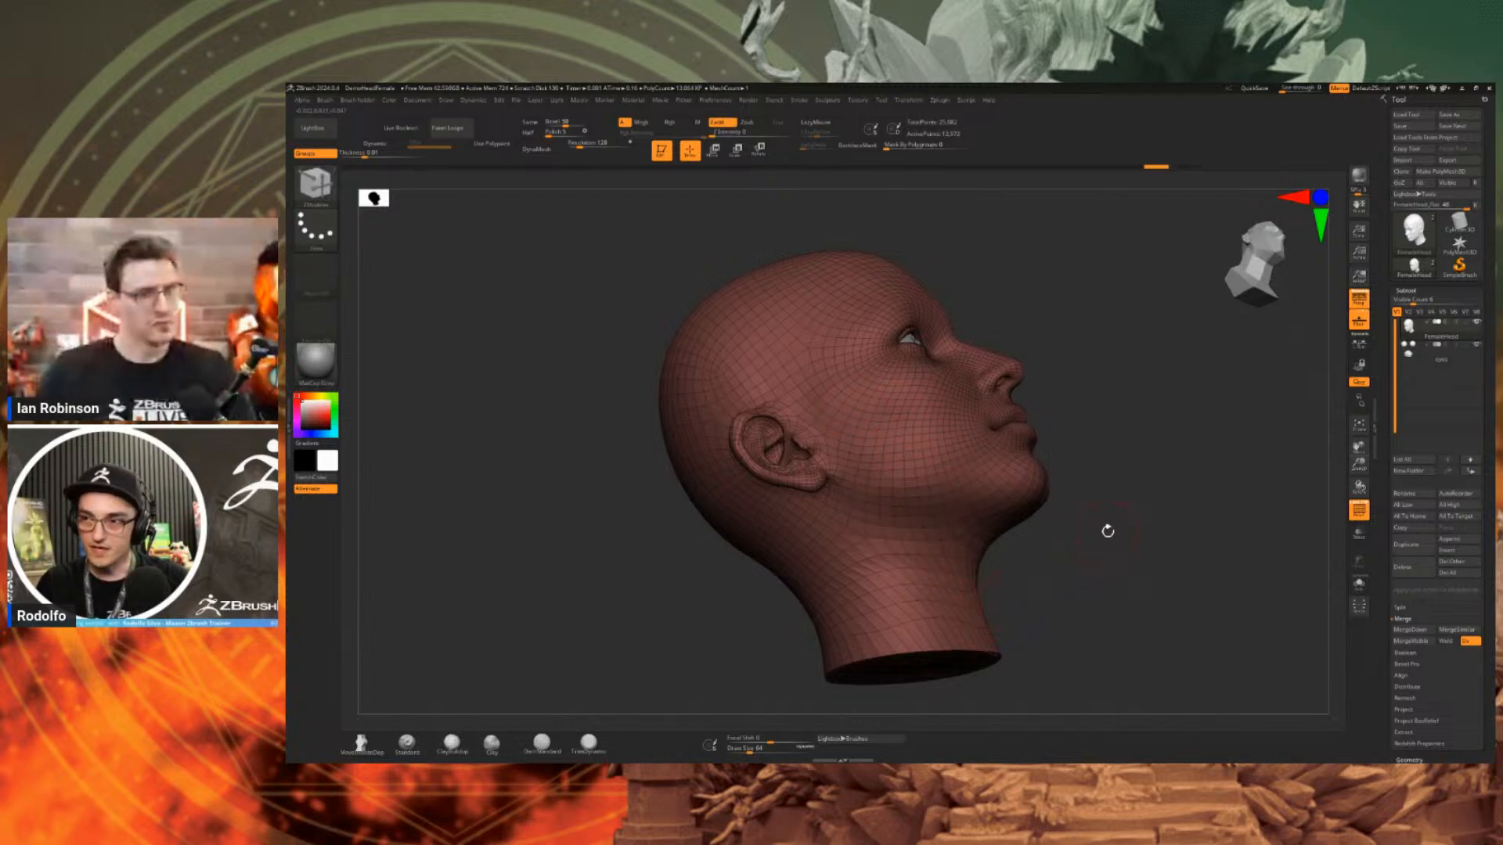
drag(1108, 531, 942, 459)
drag(1080, 443, 1121, 403)
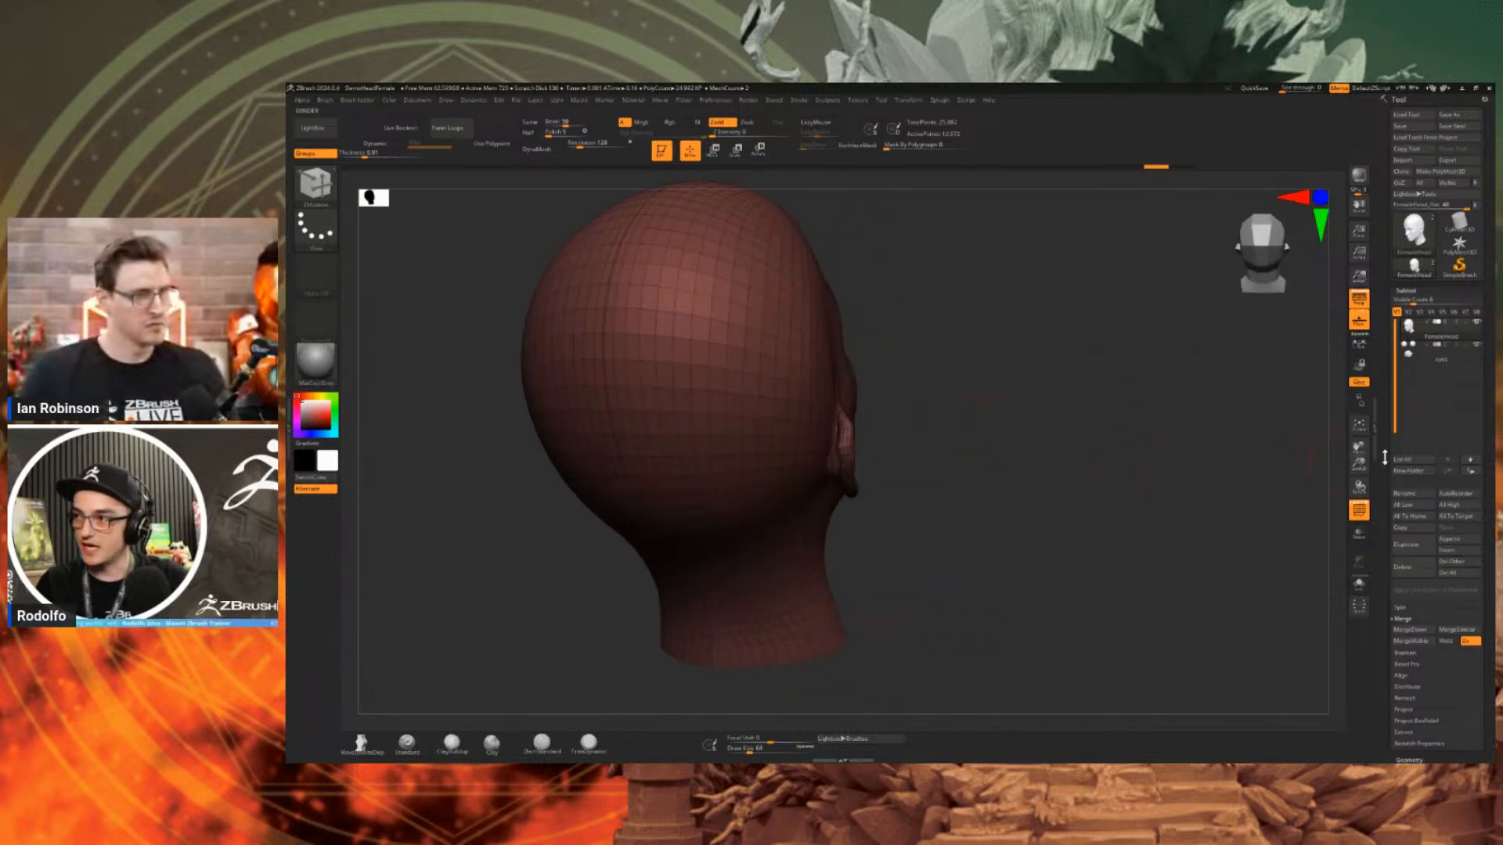
Unwrap the head's UVs using the UV Map Unwrap options Creased Edges and Symmetry.
drag(1384, 457, 1404, 364)
click(1407, 473)
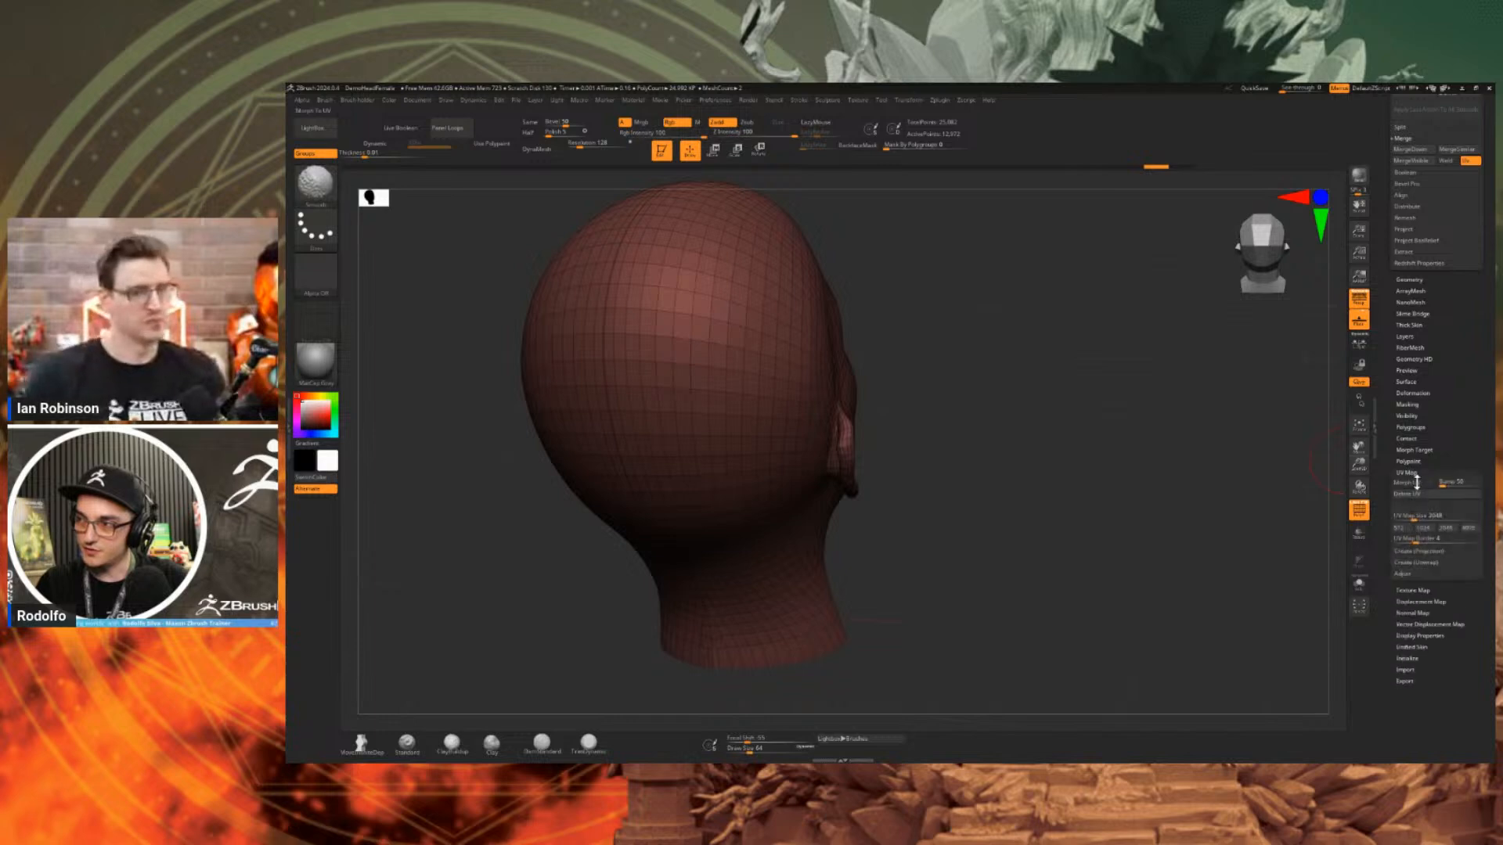
key(shift)
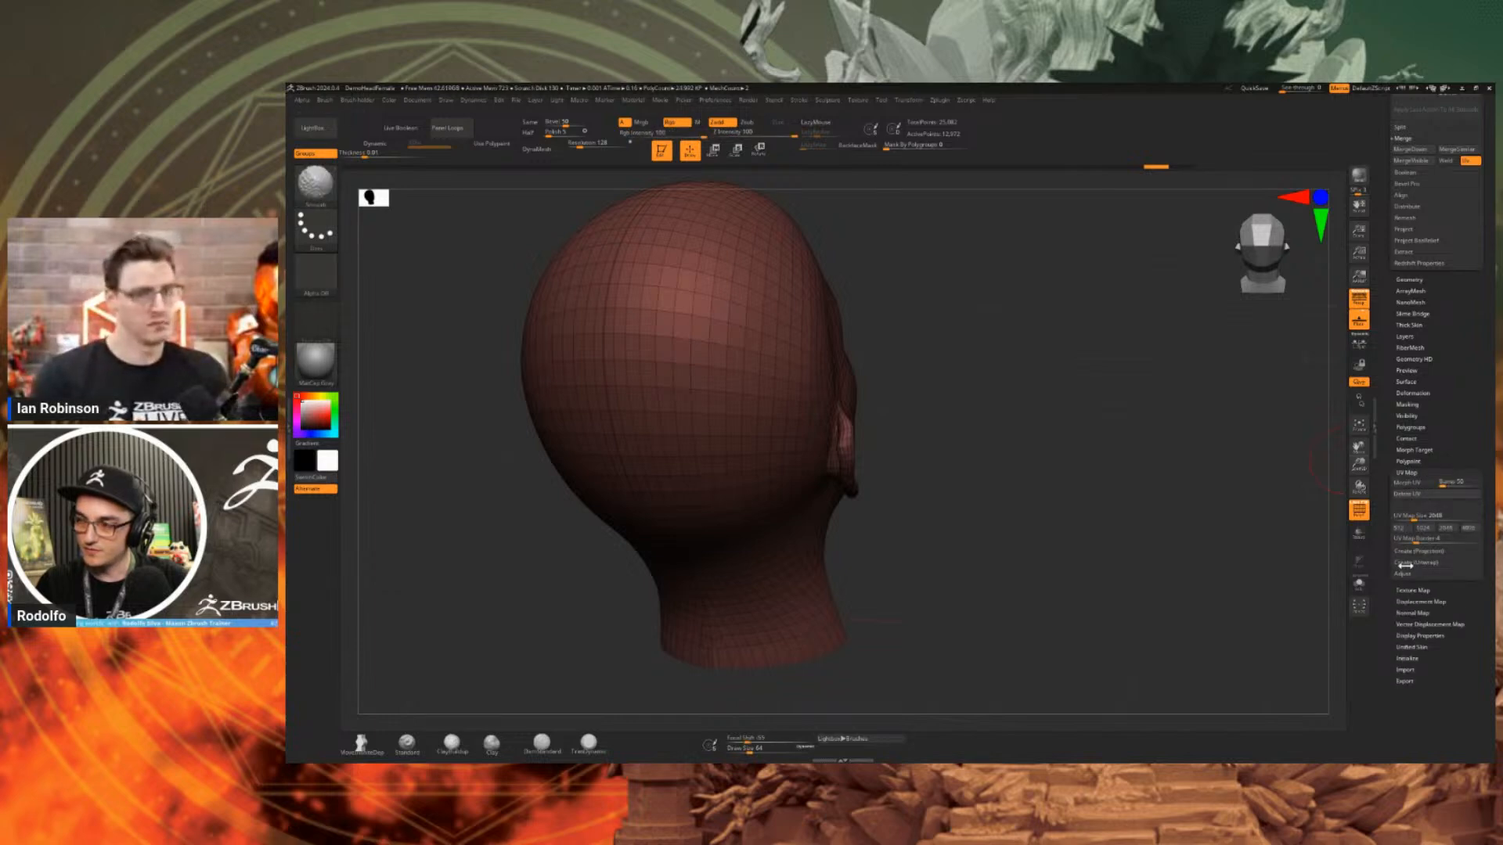
click(1409, 562)
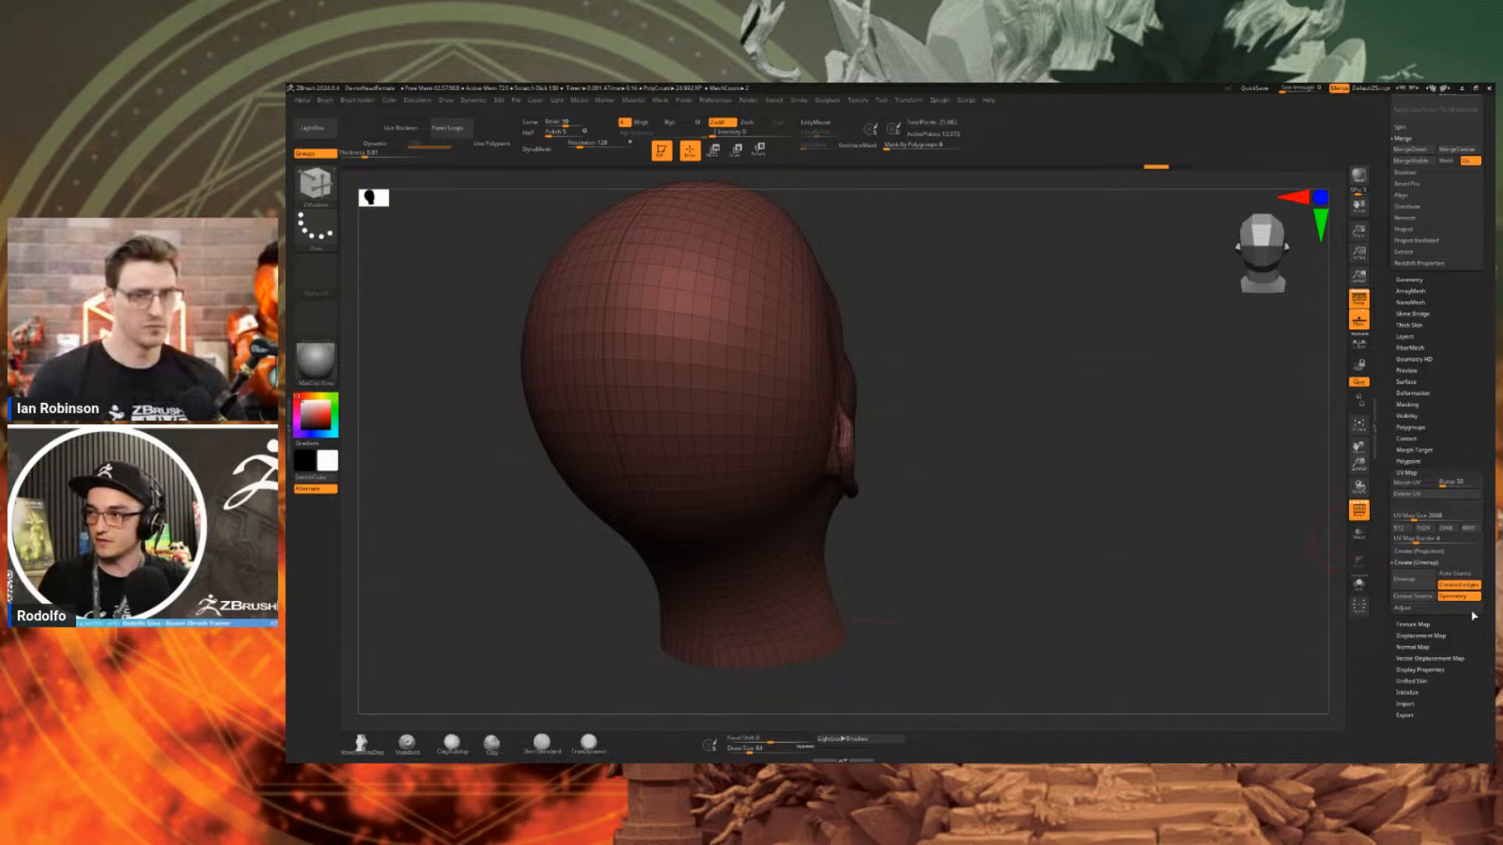
click(1420, 584)
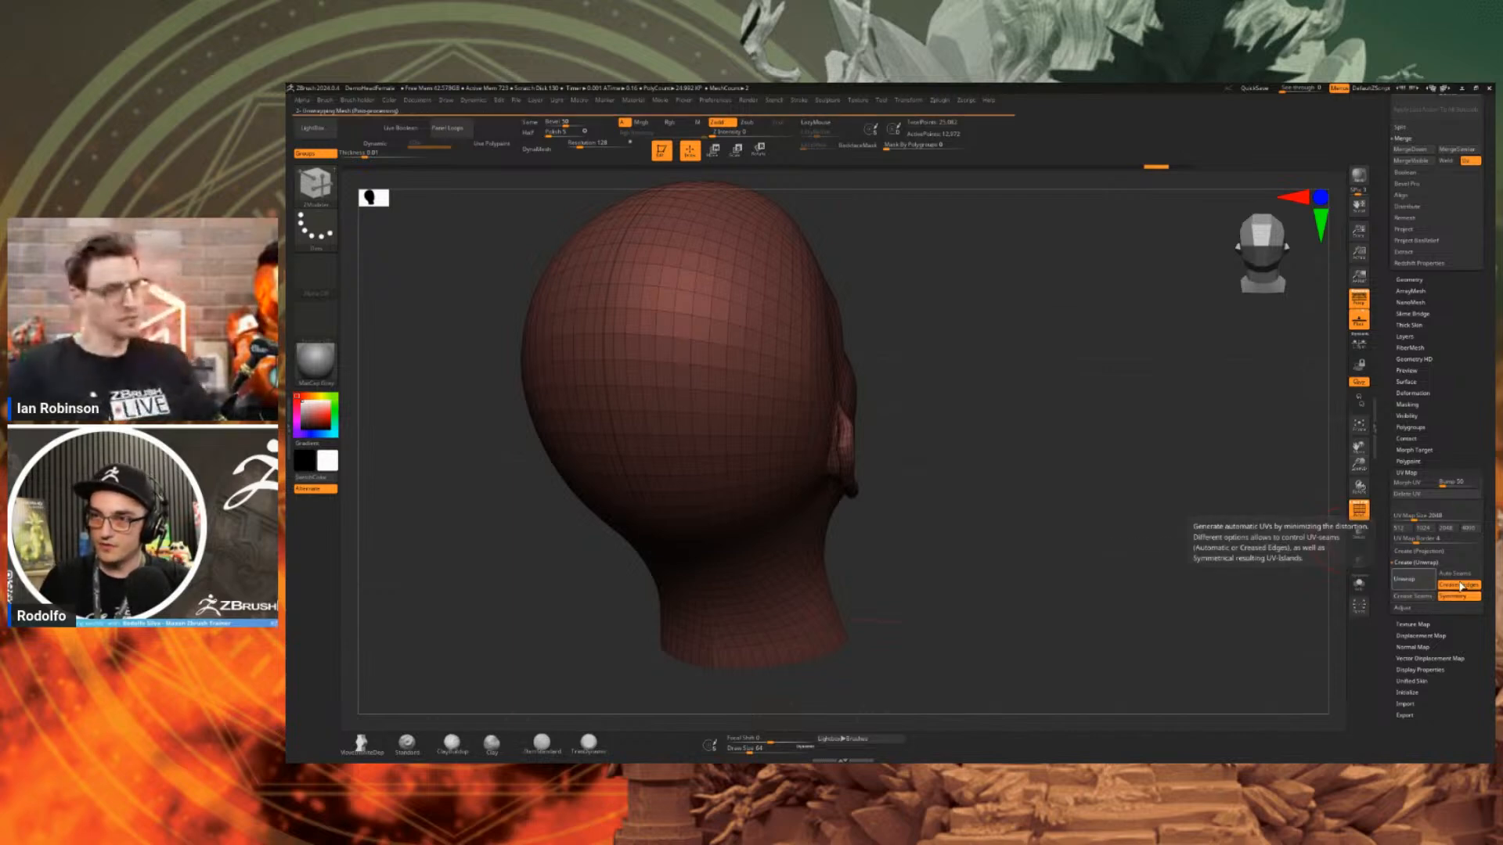
Morph the head into its flat UV layout to examine the unwrap, and morph it back to the 3D form.
click(1419, 485)
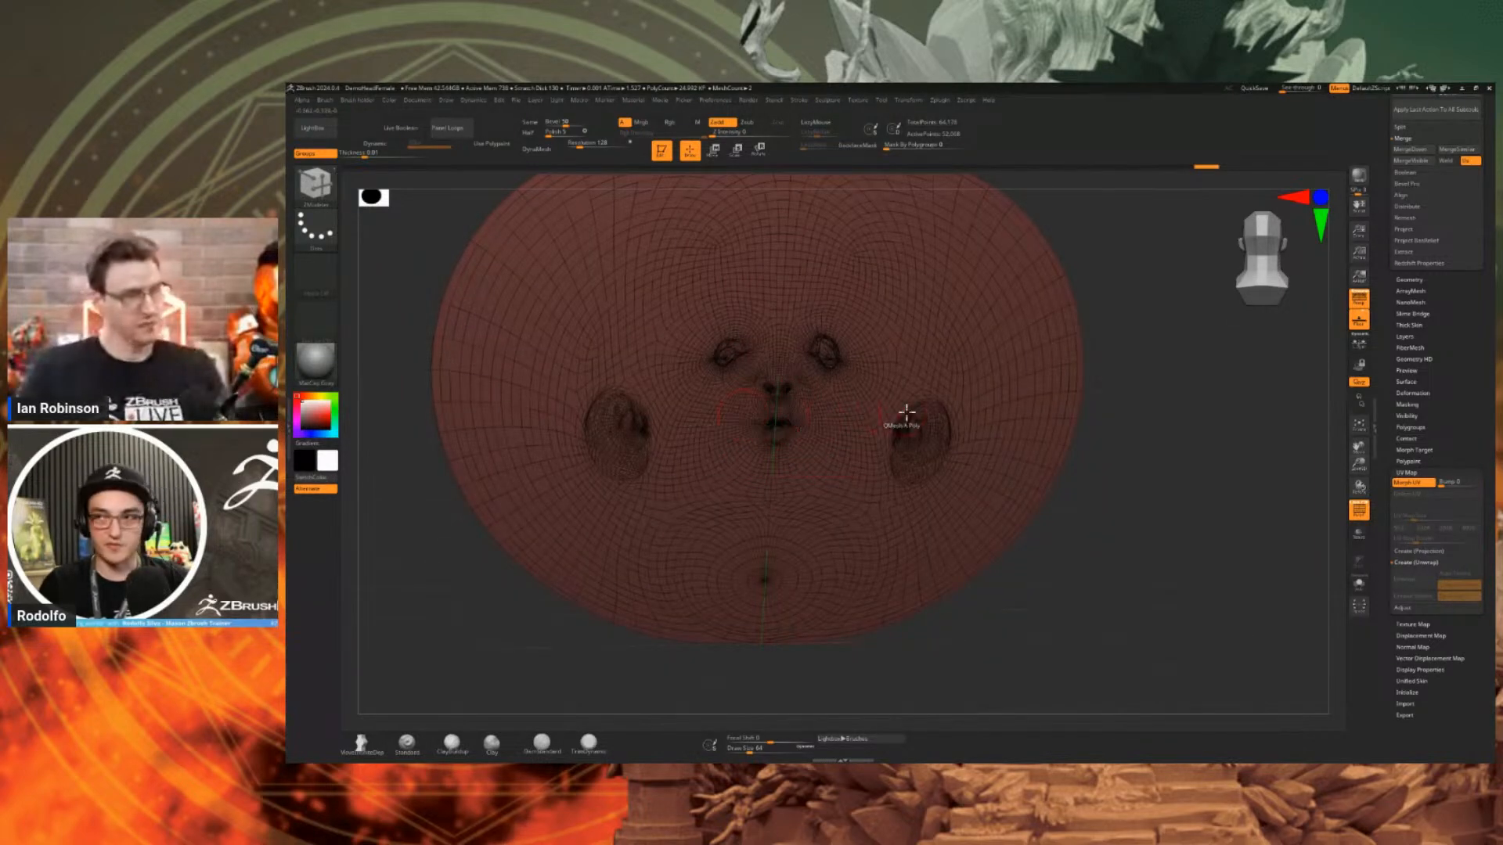
click(1422, 487)
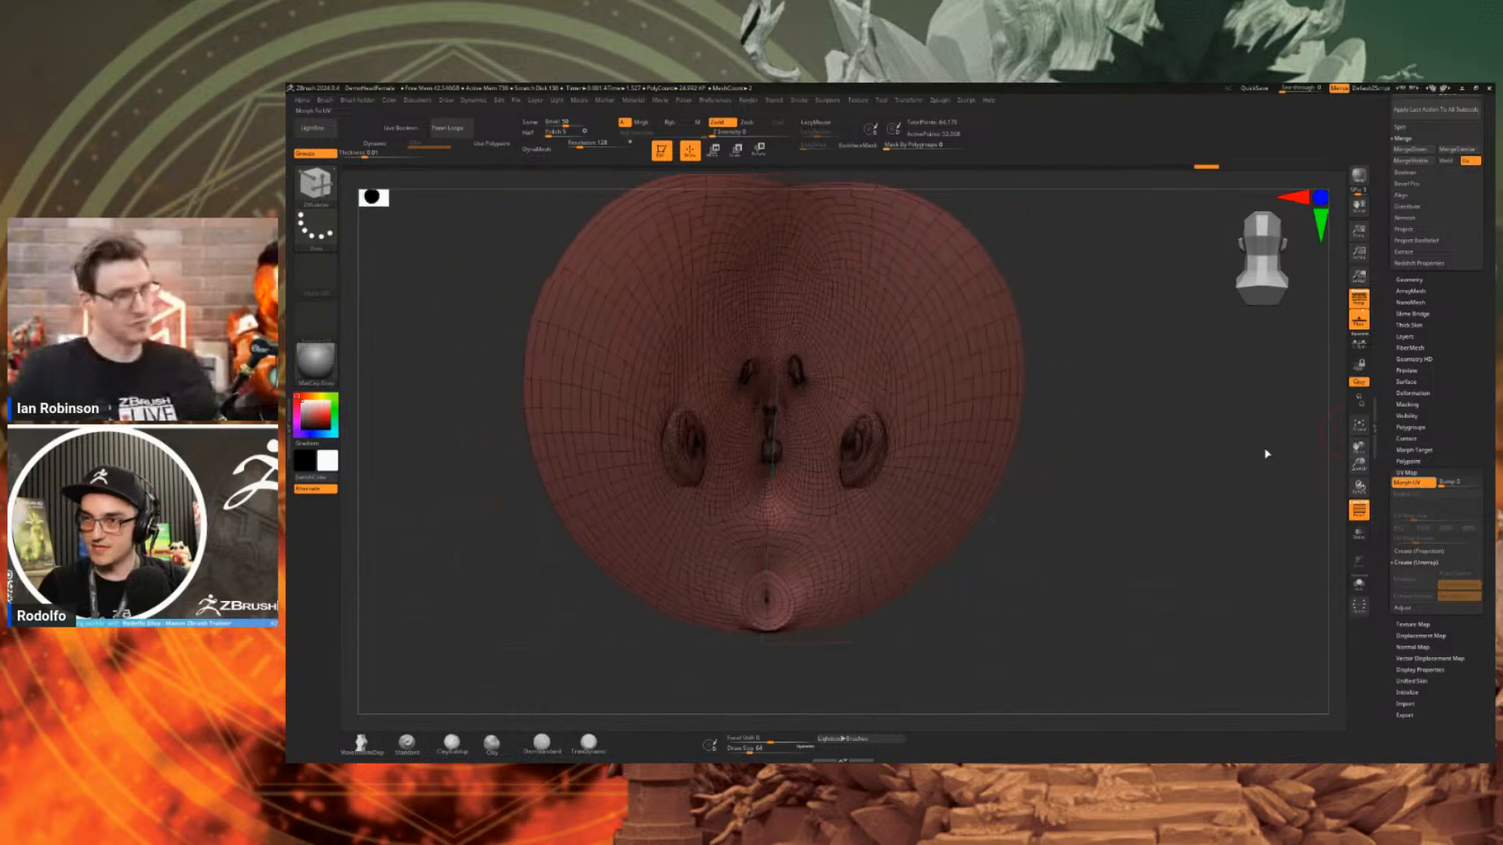
drag(1024, 411, 1100, 365)
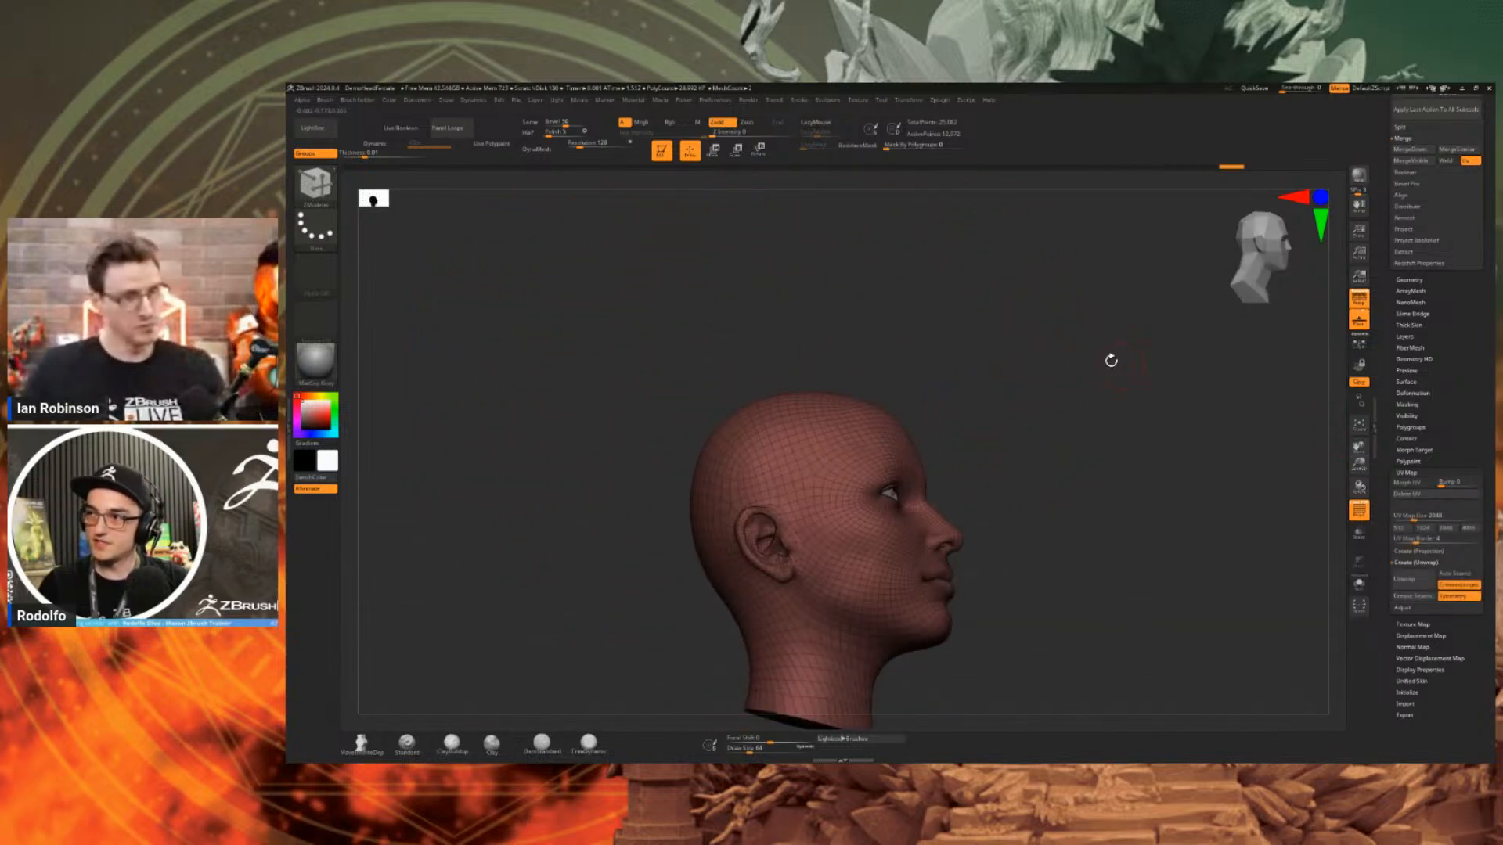
Dock the Zplugin palette in the side tray with the UV Master options expanded.
click(943, 101)
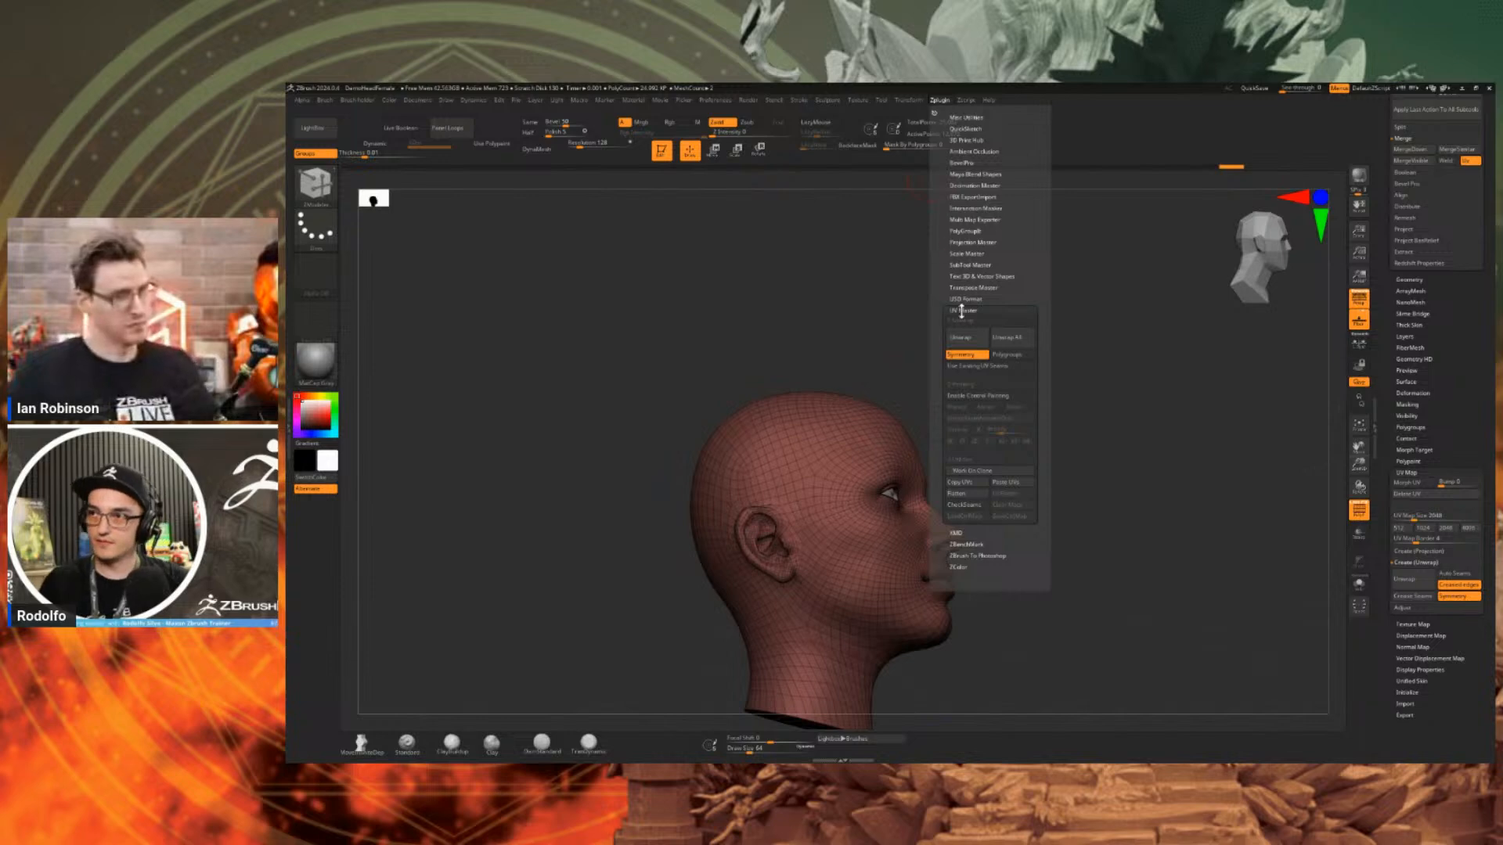
click(289, 332)
click(1061, 101)
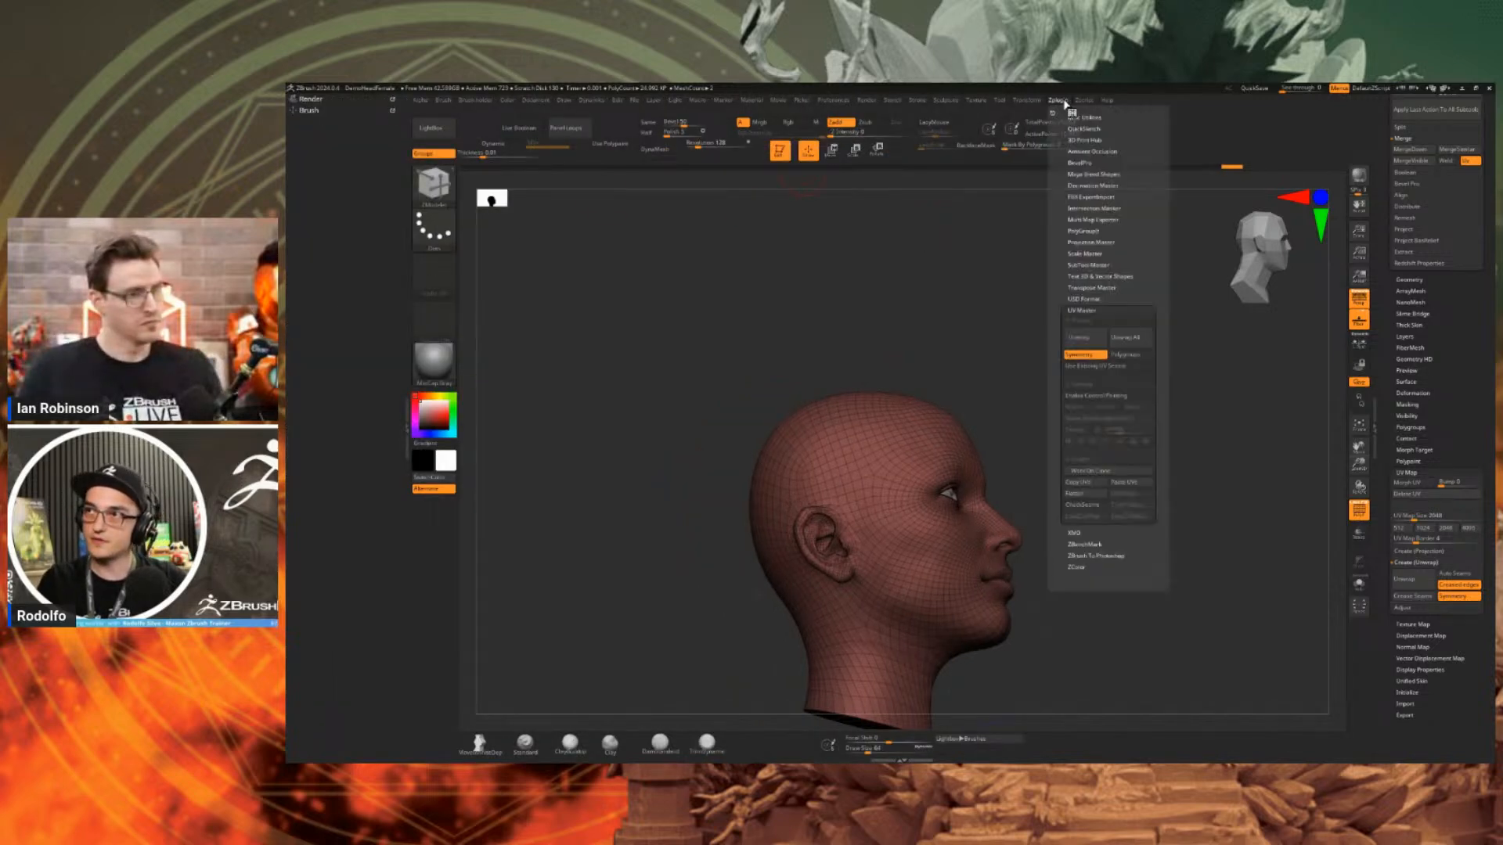
mouse_move(1053, 112)
mouse_down()
mouse_move(342, 302)
mouse_move(348, 313)
mouse_up()
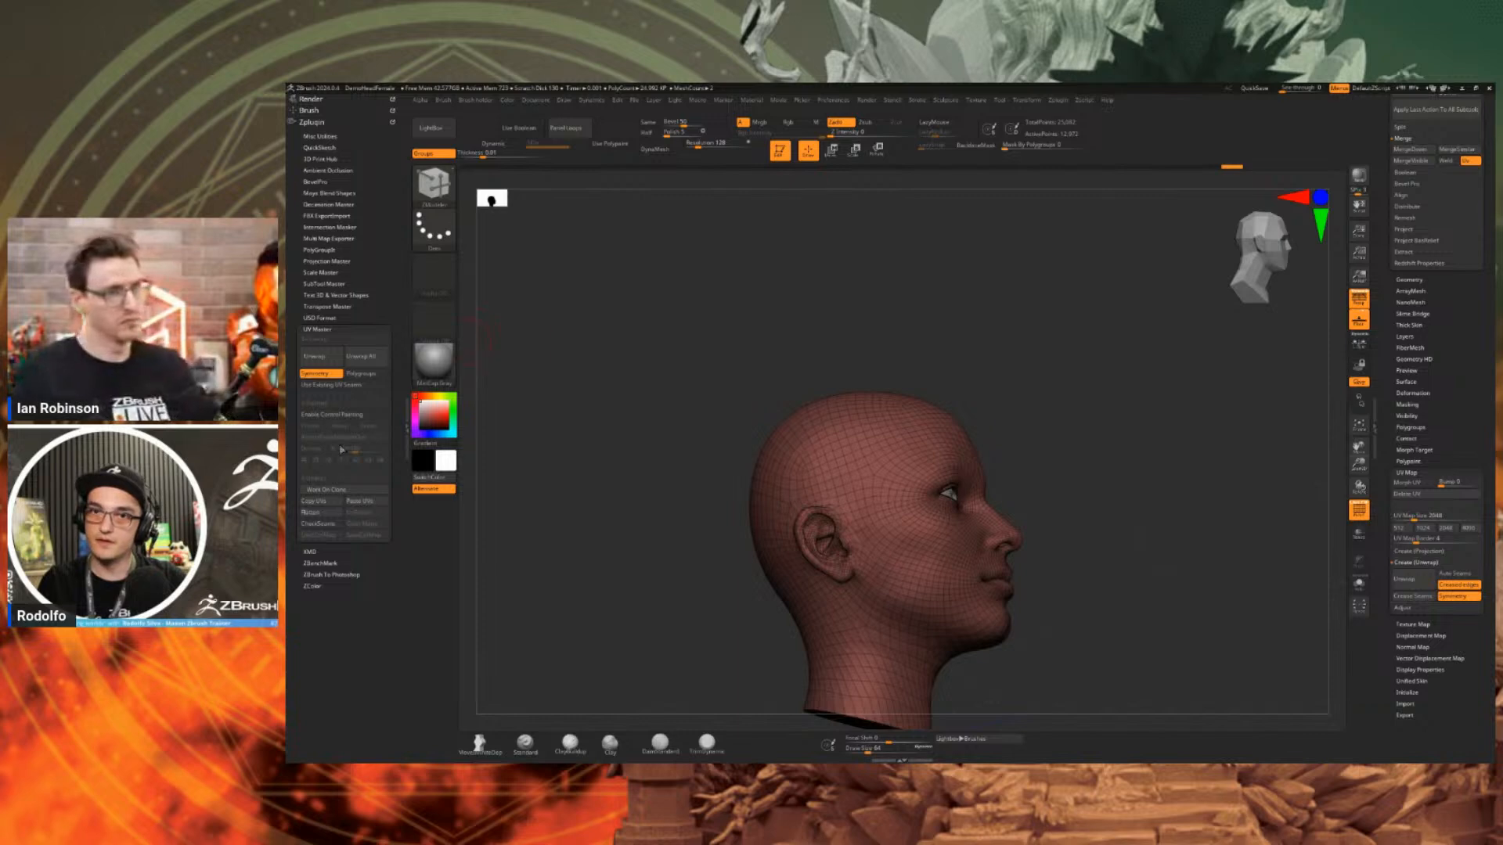
Unwrap the head with UV Master using Symmetry, and flatten and unflatten it to examine the UV islands.
drag(916, 352, 861, 373)
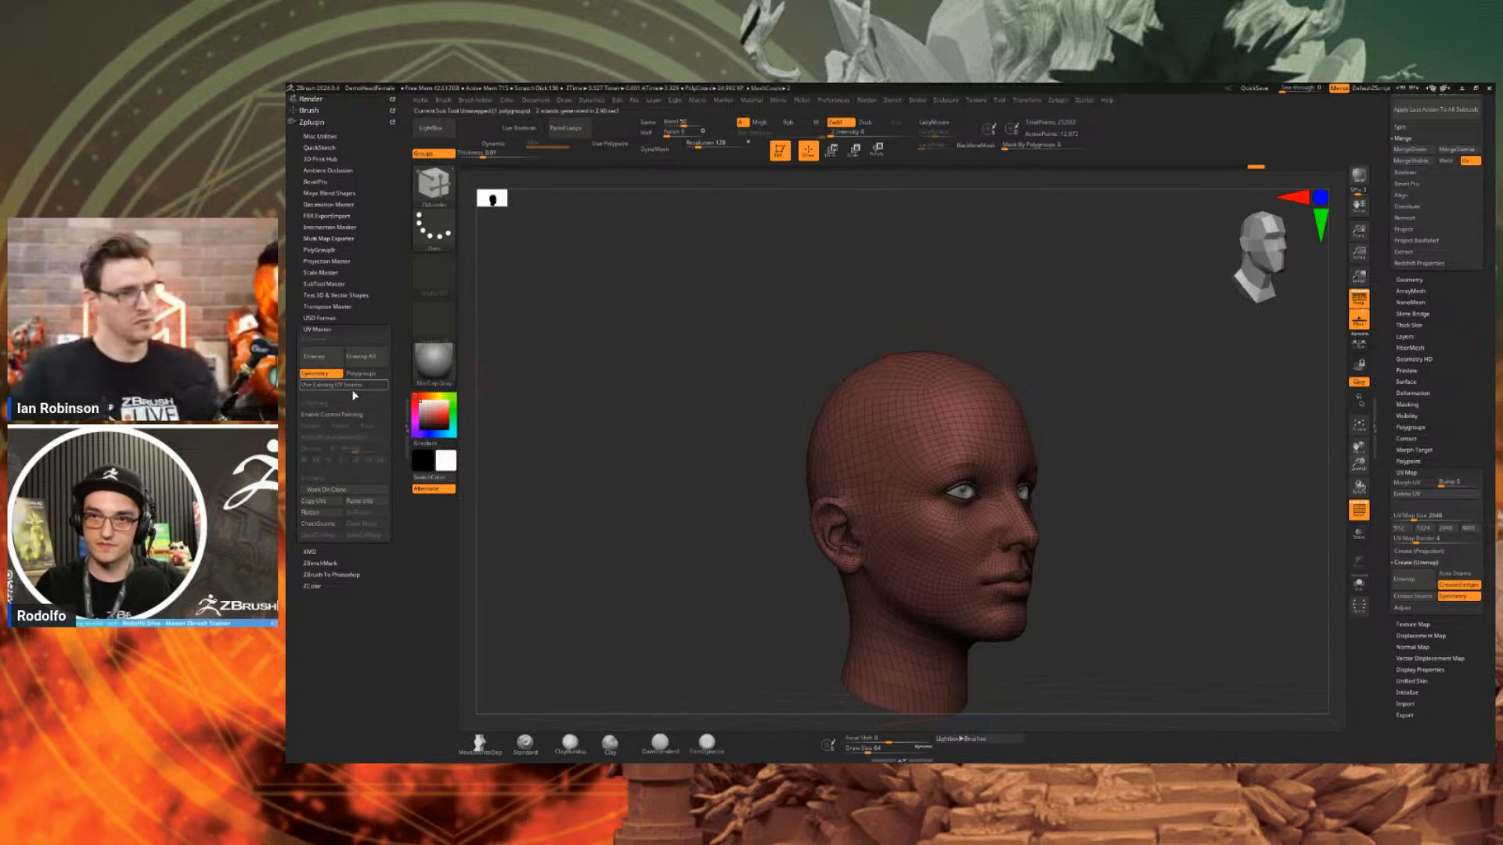
click(324, 513)
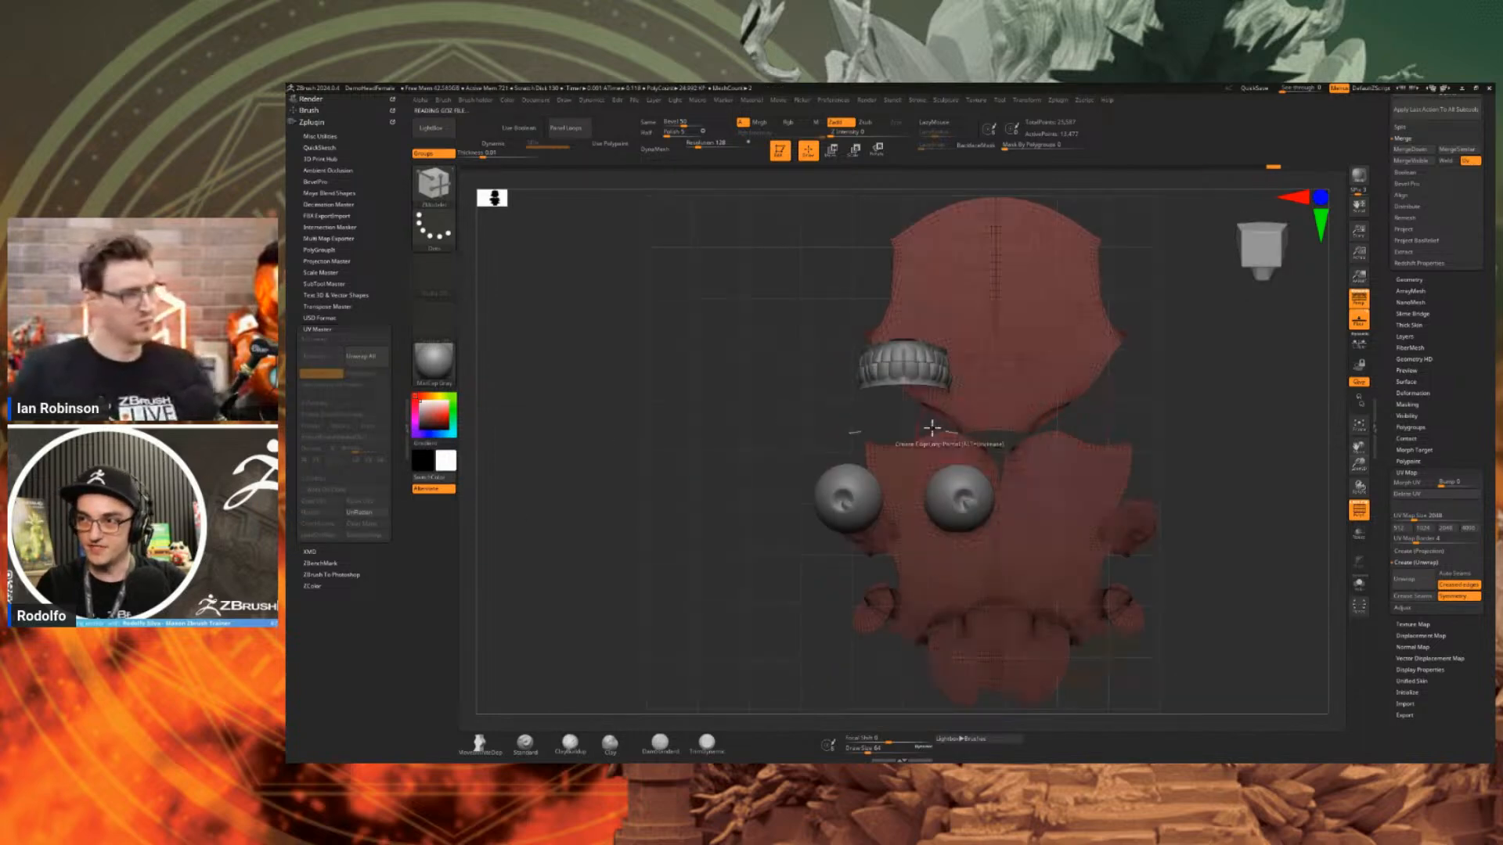
click(360, 512)
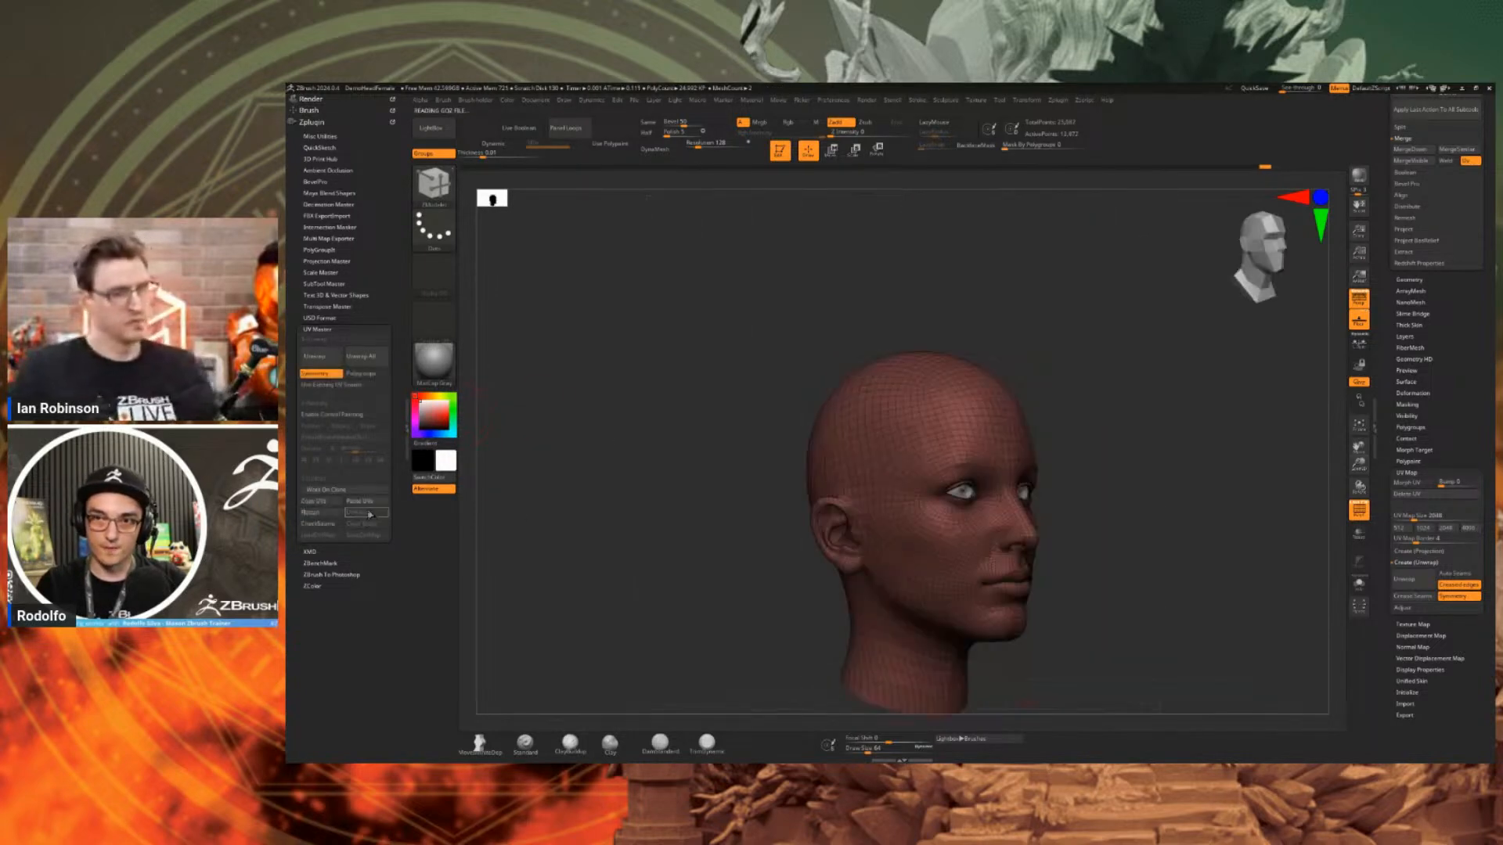
Enable Control Painting in UV Master and paint the whole face, from forehead to jaw, with Protect.
click(345, 415)
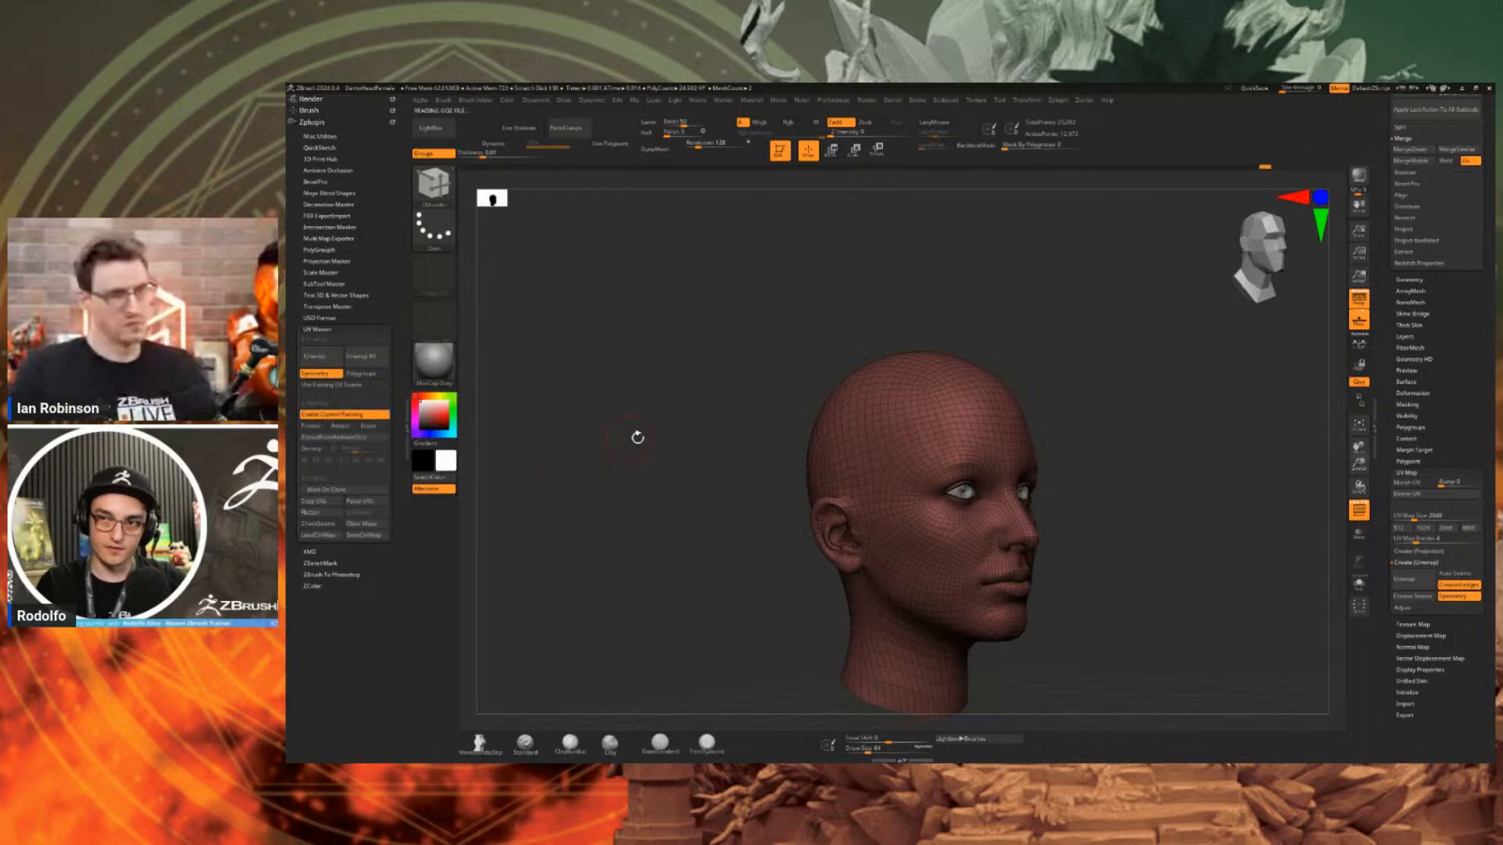
drag(637, 438, 640, 402)
click(312, 426)
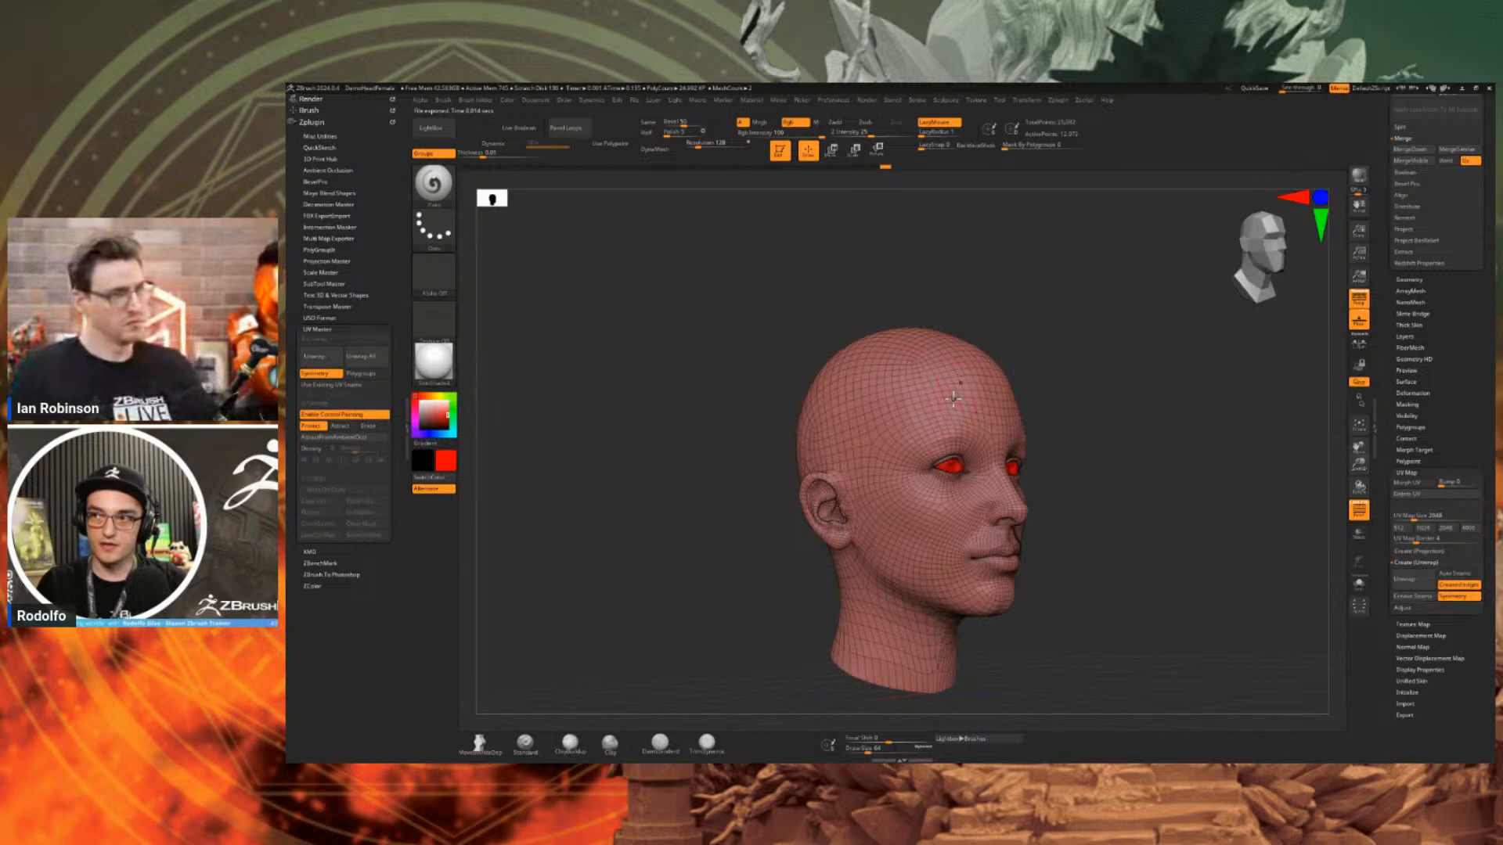
drag(931, 394, 933, 400)
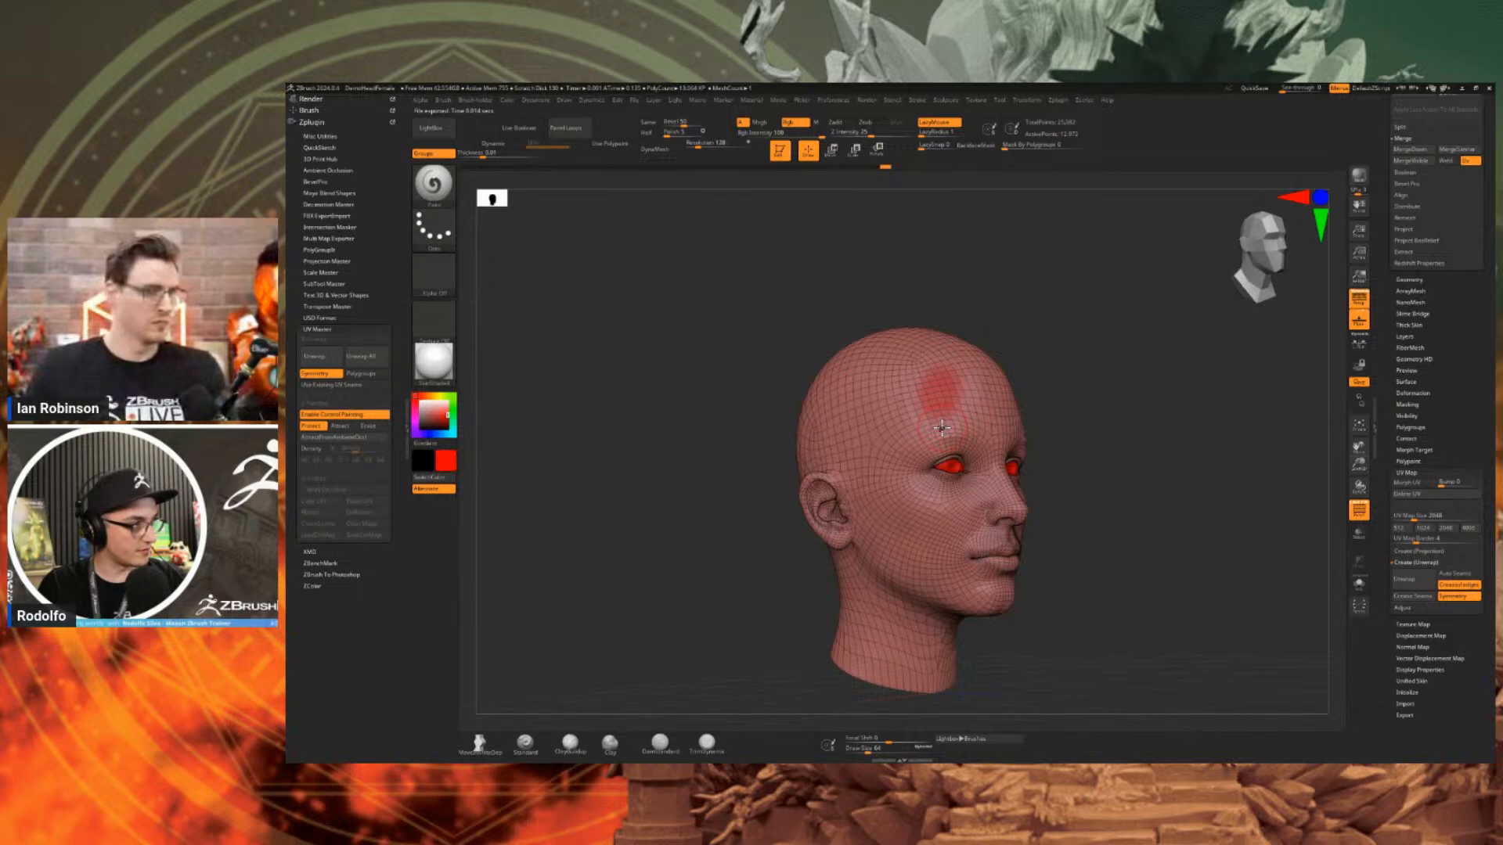
mouse_move(969, 413)
mouse_down()
mouse_move(993, 377)
mouse_move(943, 395)
mouse_move(904, 462)
mouse_move(999, 454)
mouse_move(927, 452)
mouse_move(994, 541)
mouse_move(1009, 498)
mouse_move(1002, 560)
mouse_move(900, 532)
mouse_move(915, 534)
mouse_move(885, 415)
mouse_move(870, 469)
mouse_move(969, 577)
mouse_move(900, 555)
mouse_up()
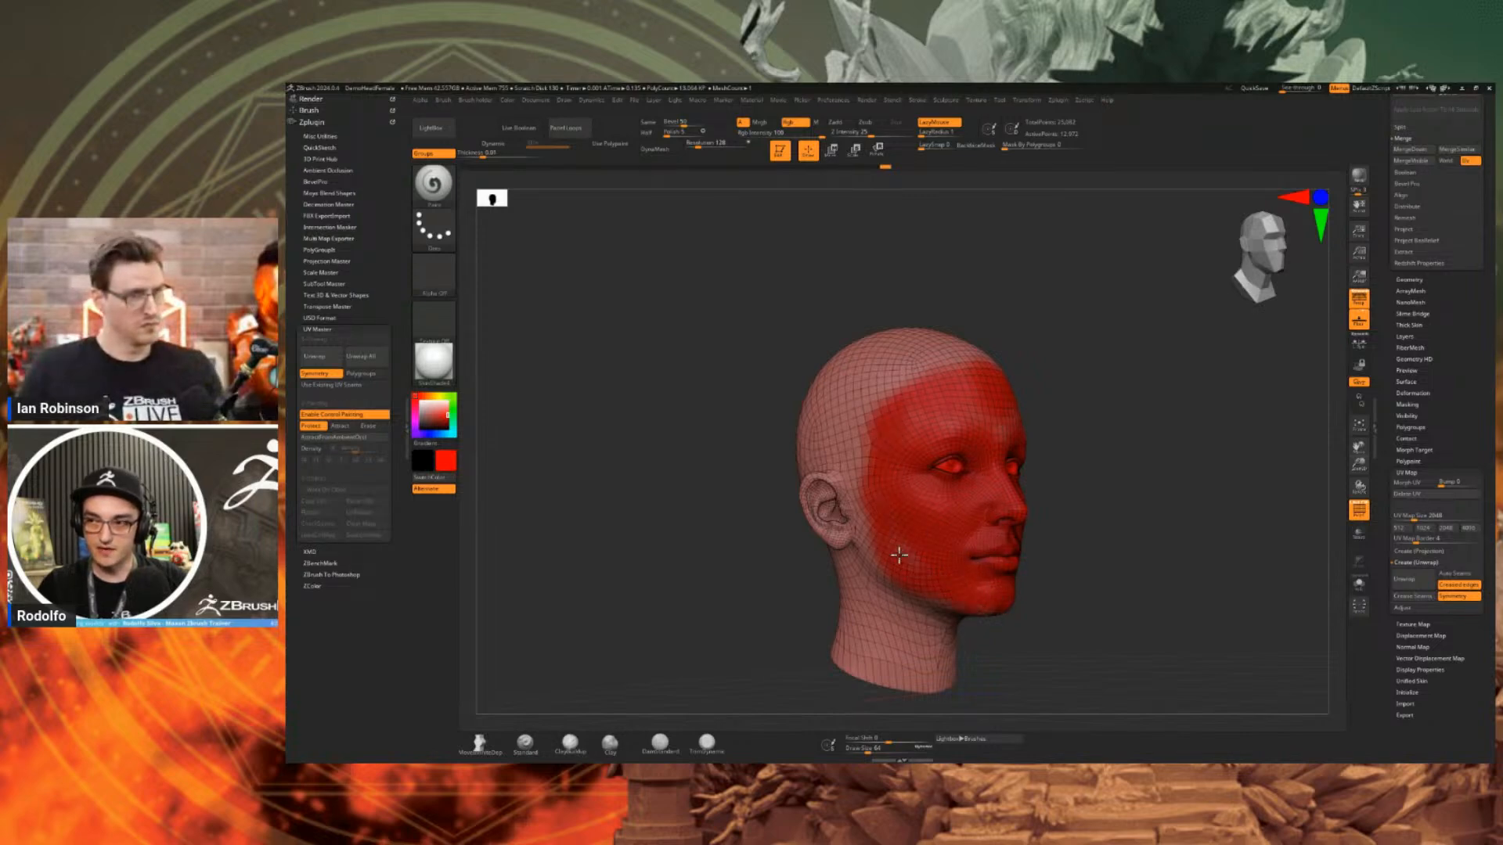
mouse_move(977, 364)
mouse_down()
mouse_move(881, 393)
mouse_move(853, 487)
mouse_move(875, 548)
mouse_up()
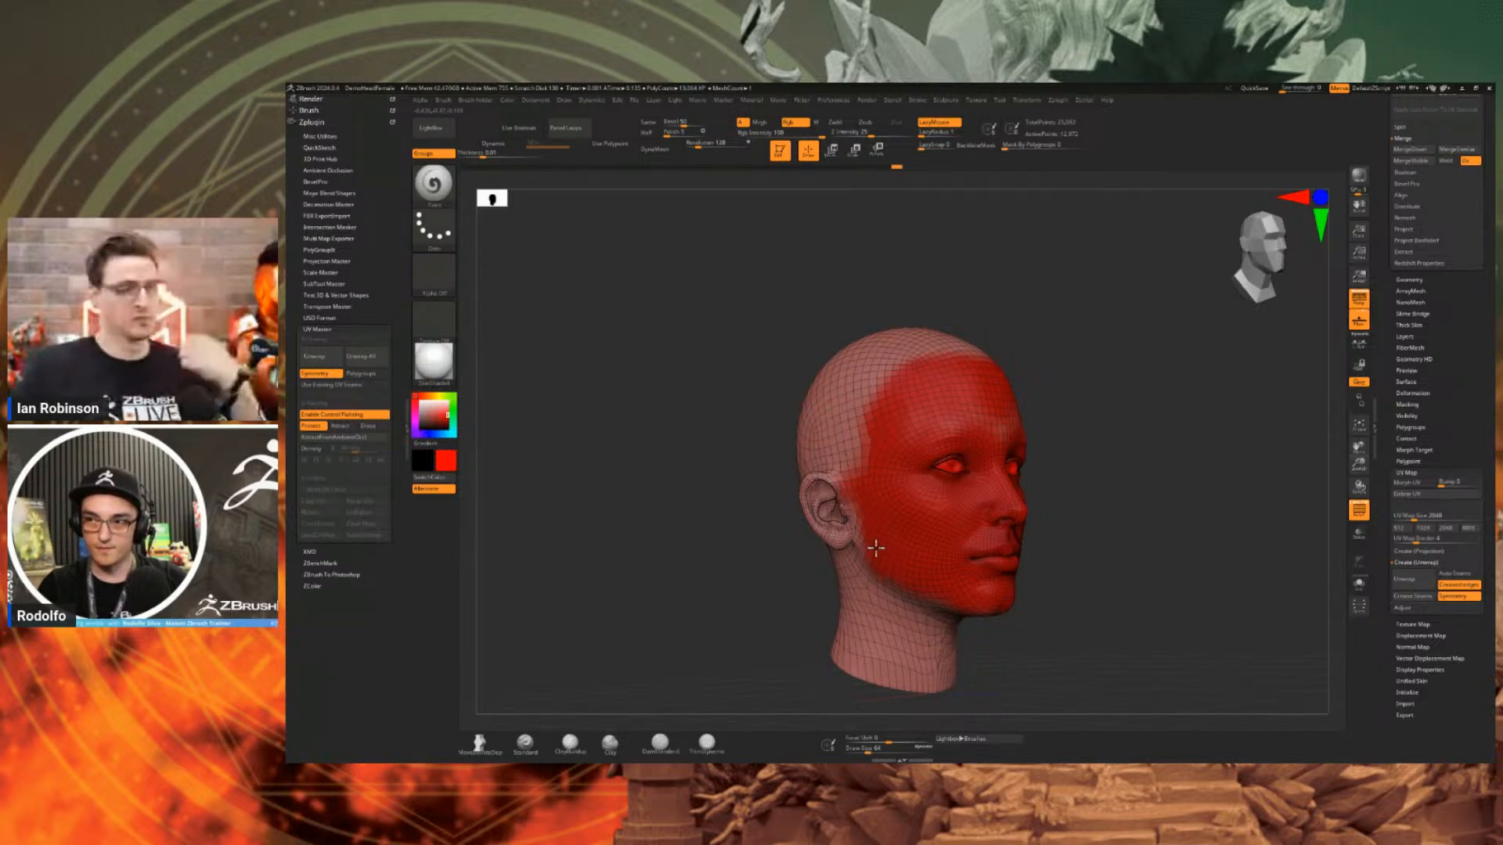
Unwrap the head again with UV Master using Symmetry and Control Painting, and flatten it to show the UV islands.
drag(1079, 370, 1097, 386)
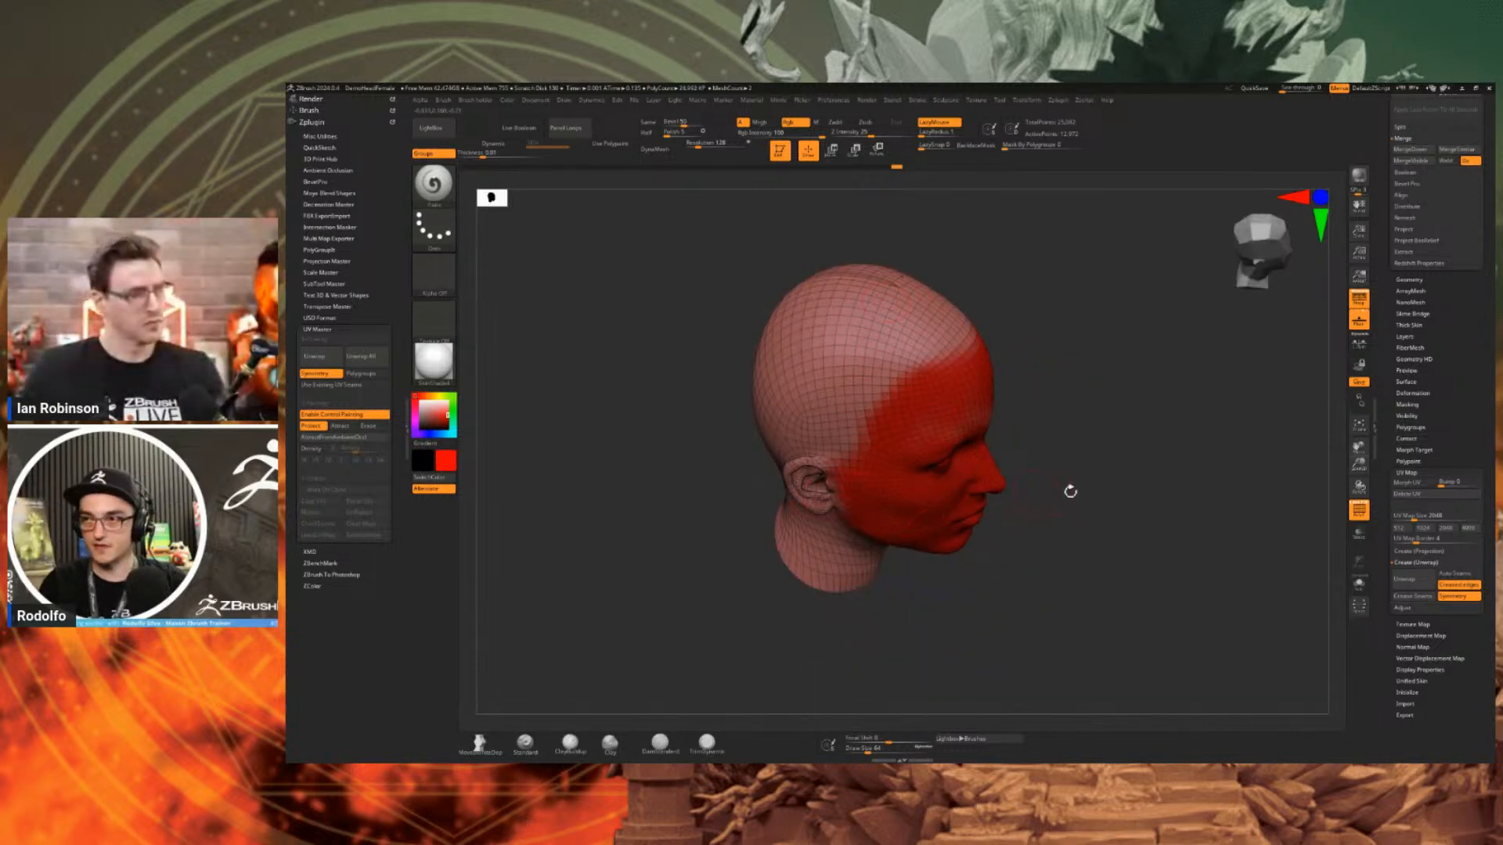
drag(1071, 492, 956, 402)
click(368, 426)
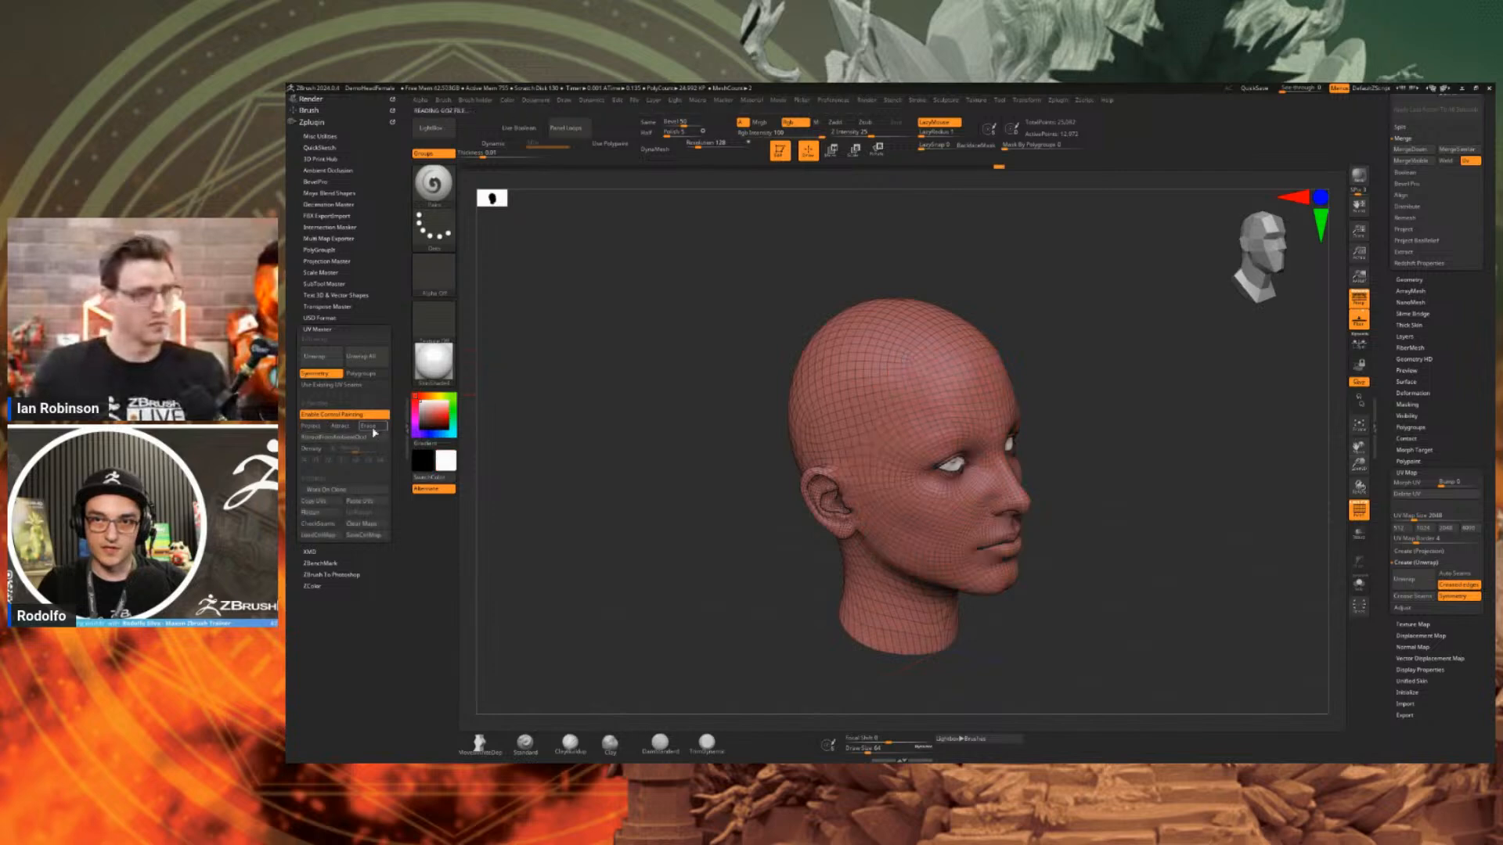
click(328, 358)
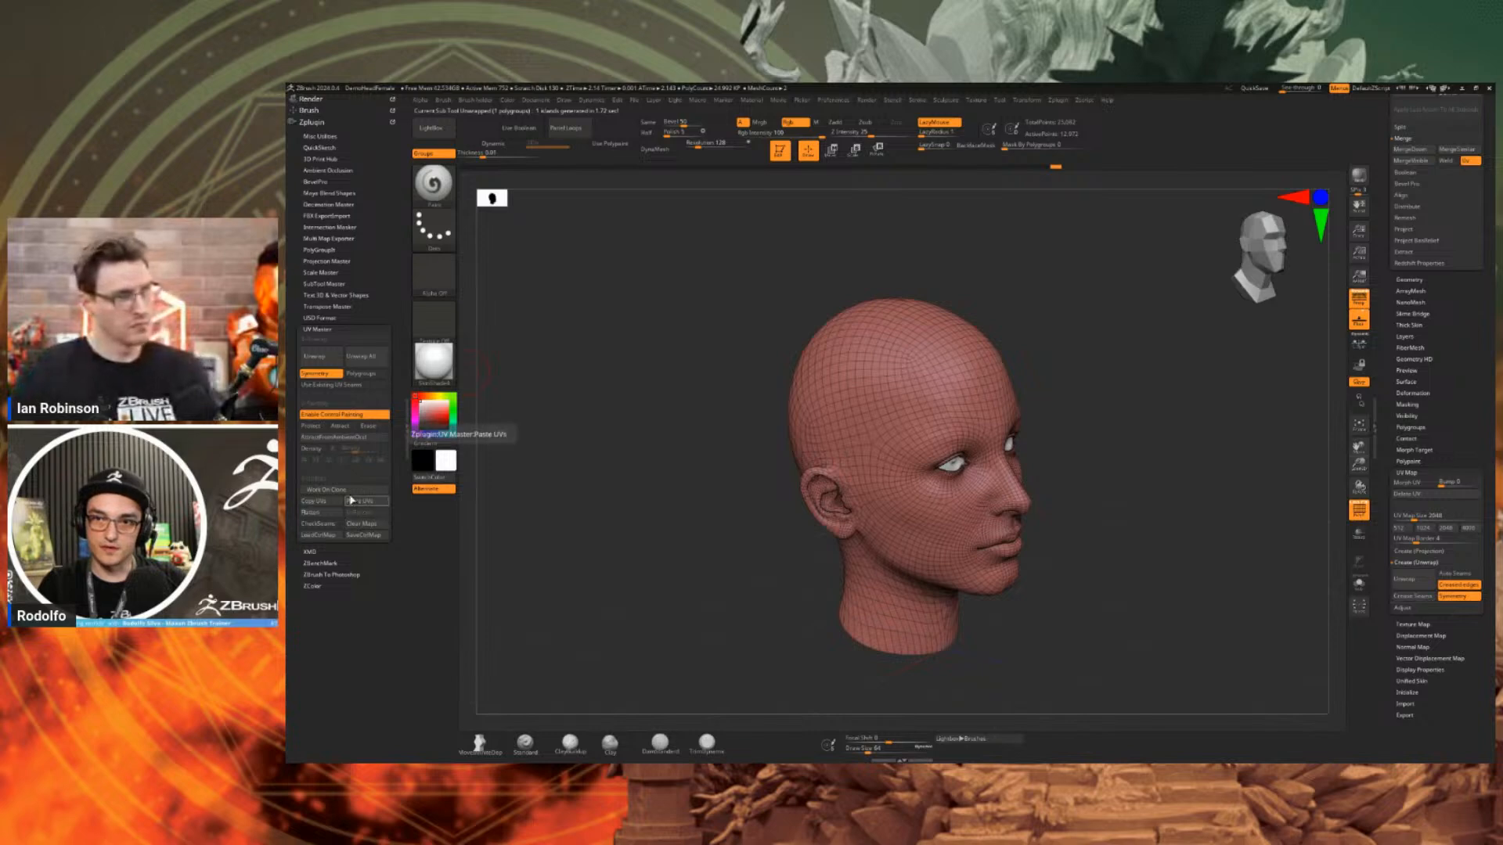
click(329, 514)
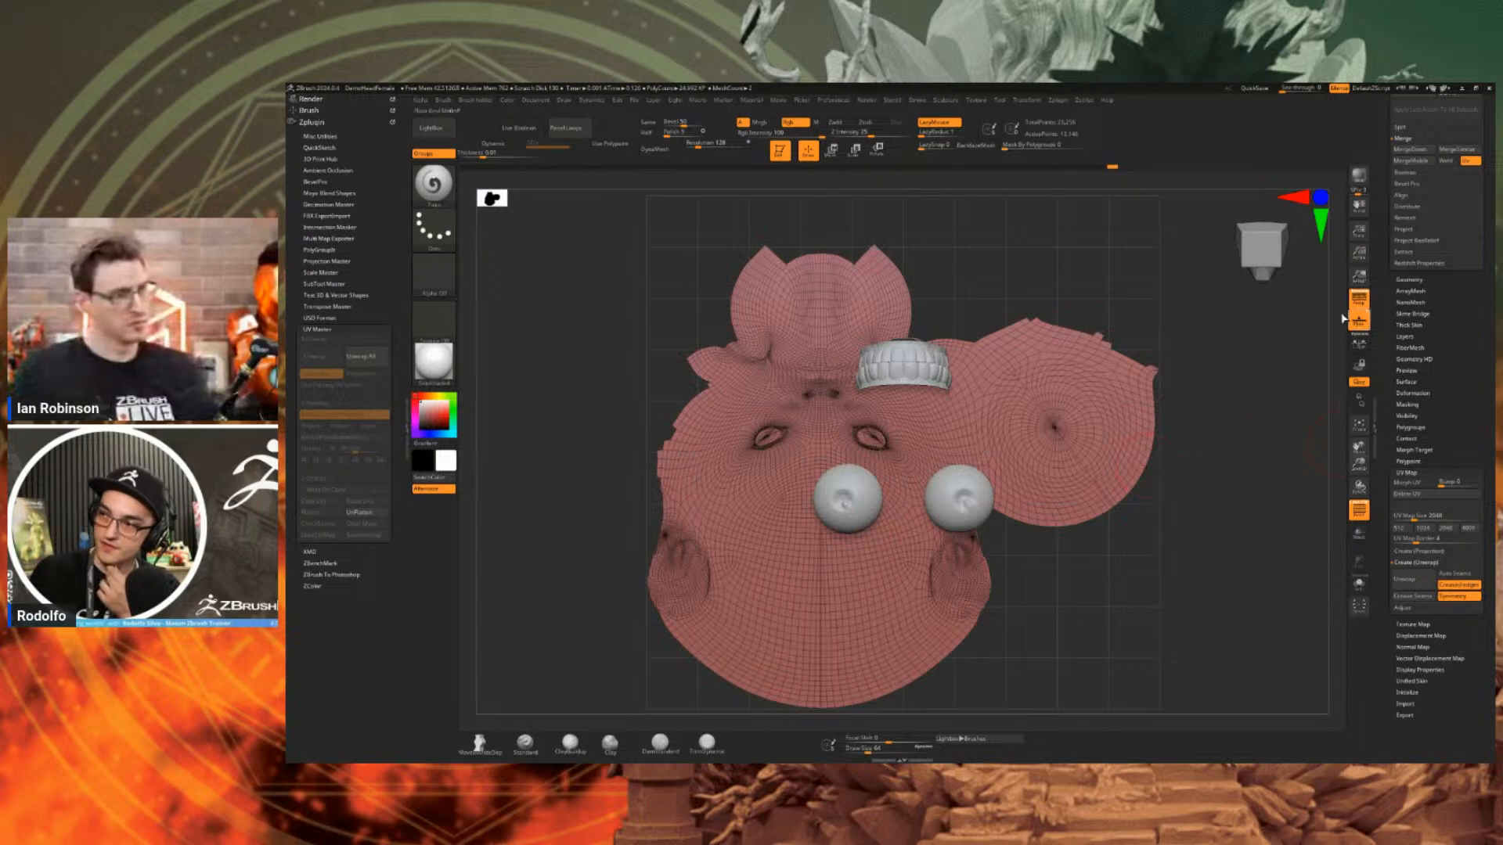
Read the help note for the Erase option of UV Master's Control Painting.
click(344, 430)
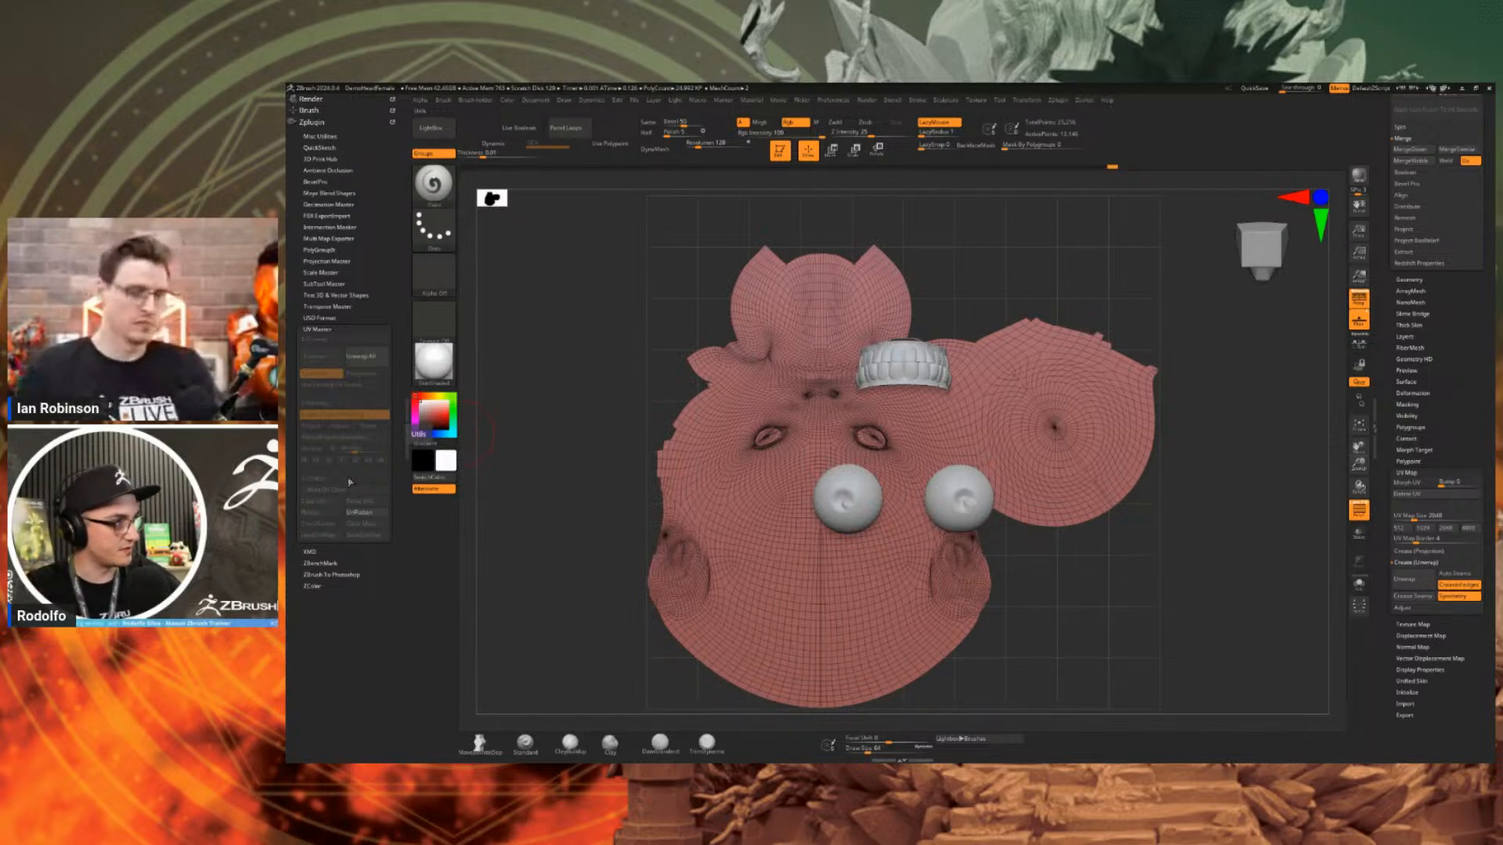
key(ctrl)
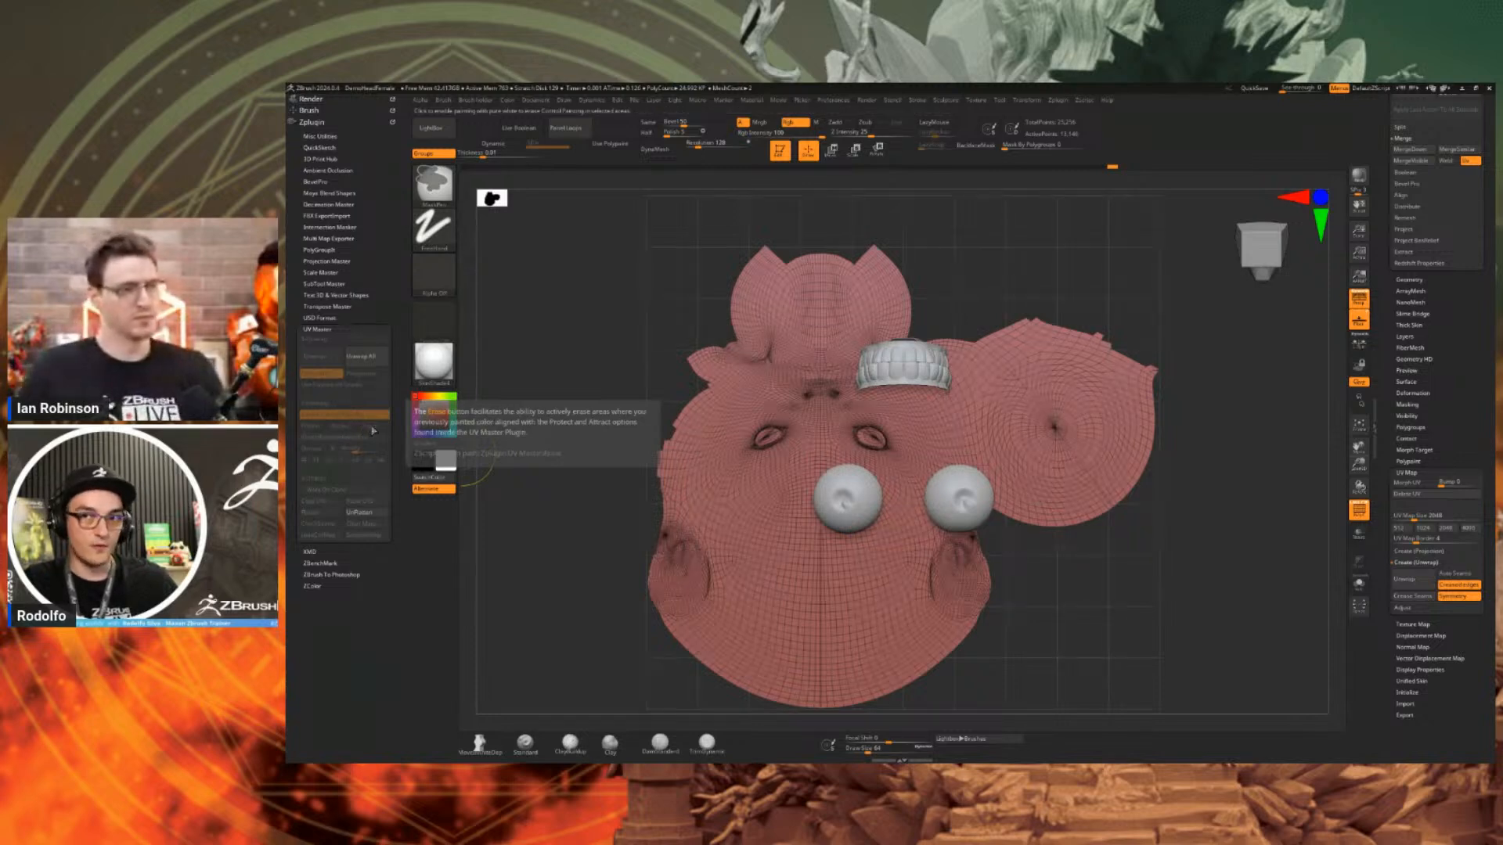
click(372, 433)
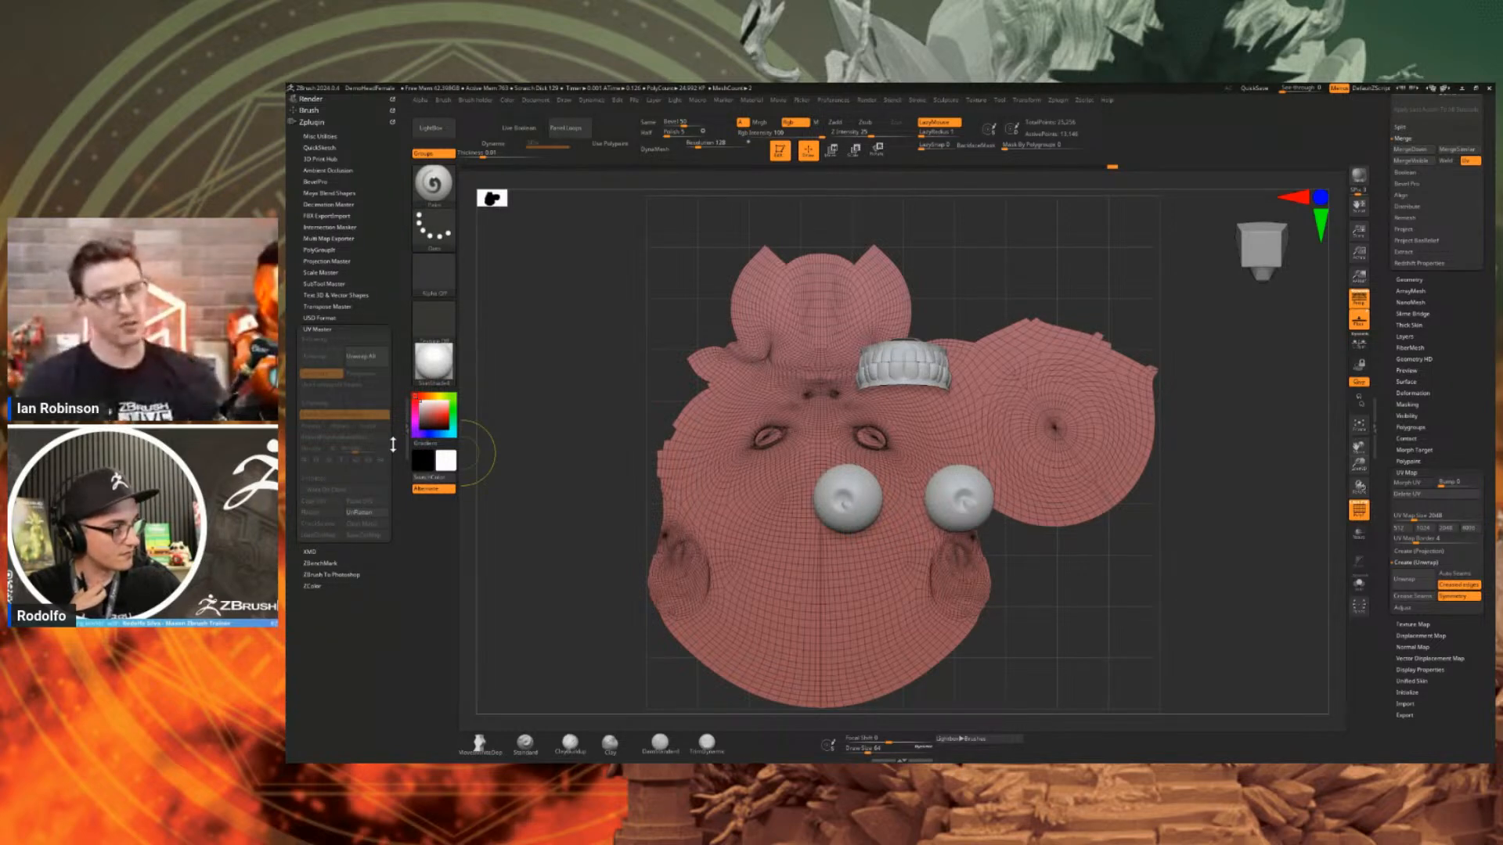
Unflatten the head's UVs to restore its 3D shape.
click(359, 512)
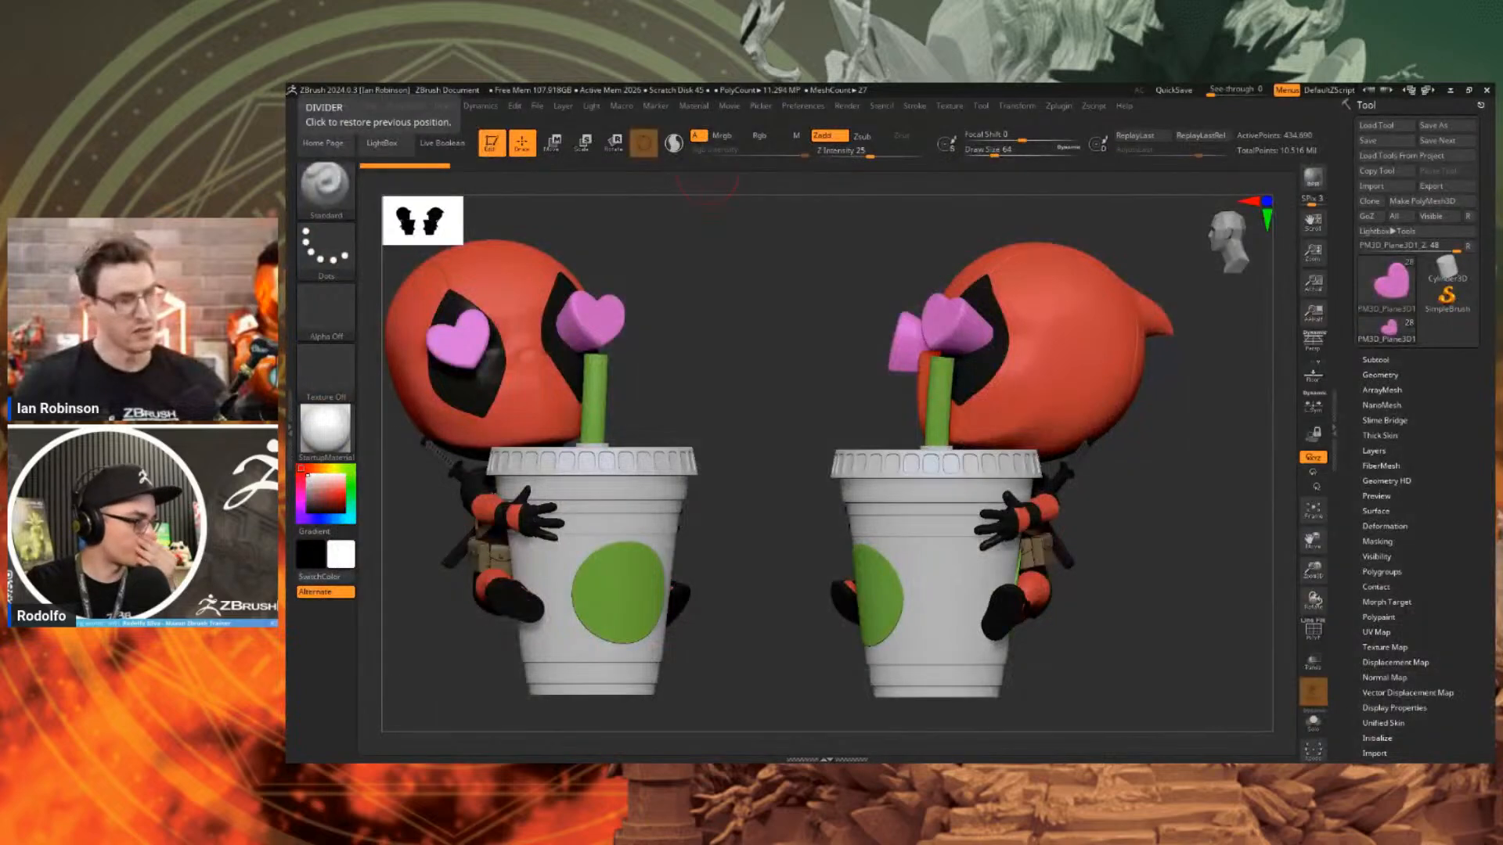
Clear the model snapshot from the canvas and select the Cup subtool with PolyFrame turned on.
drag(1229, 399, 1214, 447)
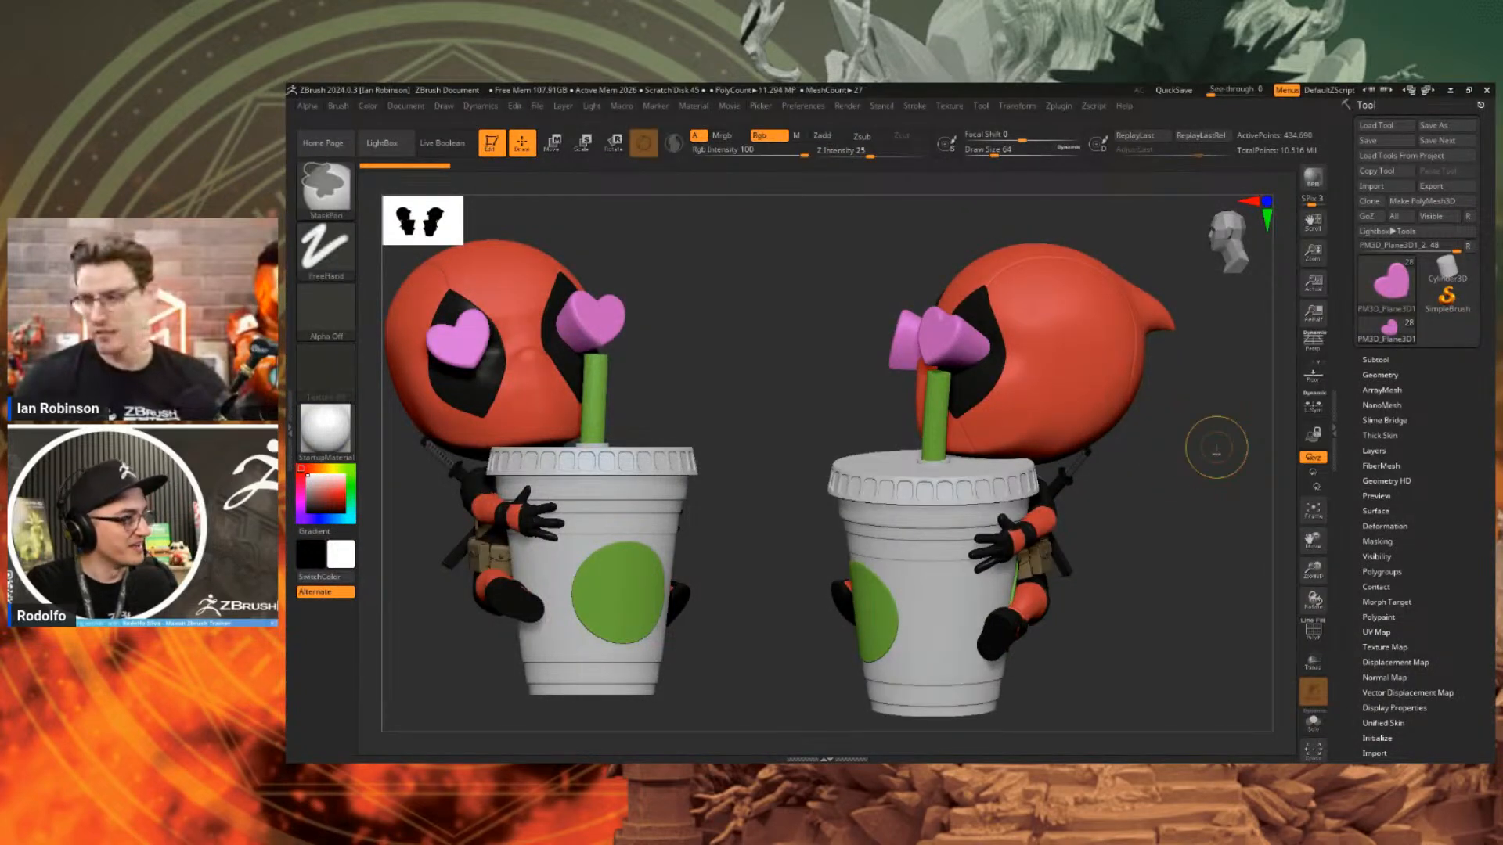
key(ctrl+n)
alt+right_drag(1180, 504, 884, 471)
key(shift+f)
alt+click(884, 471)
key(shift+f)
key(shift+f)
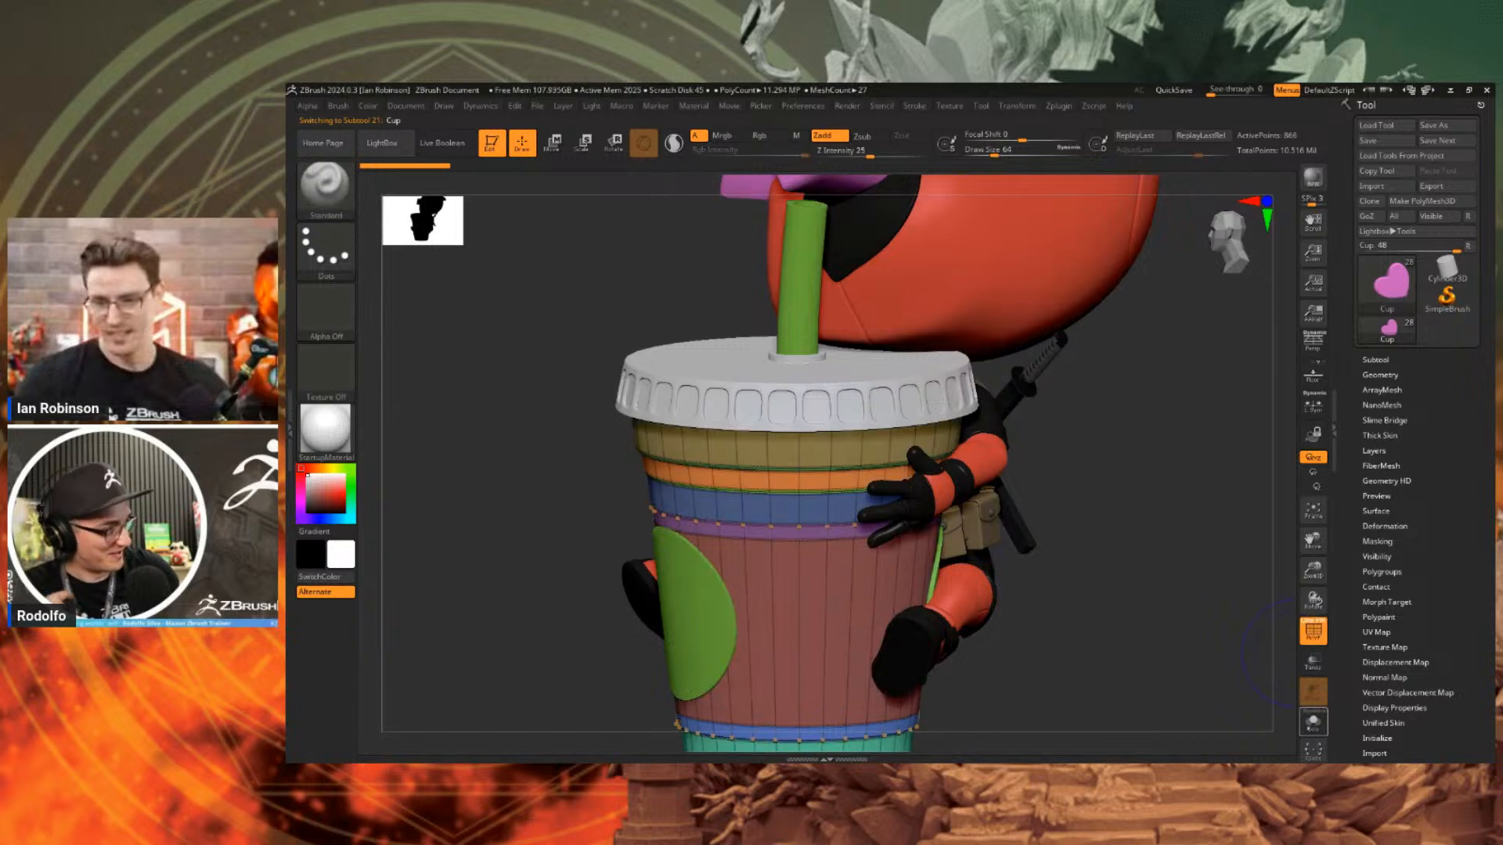
Isolate the cup with Solo and orient it to a straight front view.
click(1312, 722)
mouse_move(1157, 620)
ctrl+right_down()
mouse_move(1010, 457)
mouse_move(1067, 415)
mouse_move(979, 530)
mouse_move(974, 501)
mouse_move(1070, 453)
mouse_move(1061, 403)
mouse_move(1092, 442)
mouse_move(1073, 496)
mouse_move(1114, 469)
ctrl+right_up()
key(shift+f)
key(shift+f)
Dock the Zplugin palette in the tray and open the UV Master settings.
click(1058, 107)
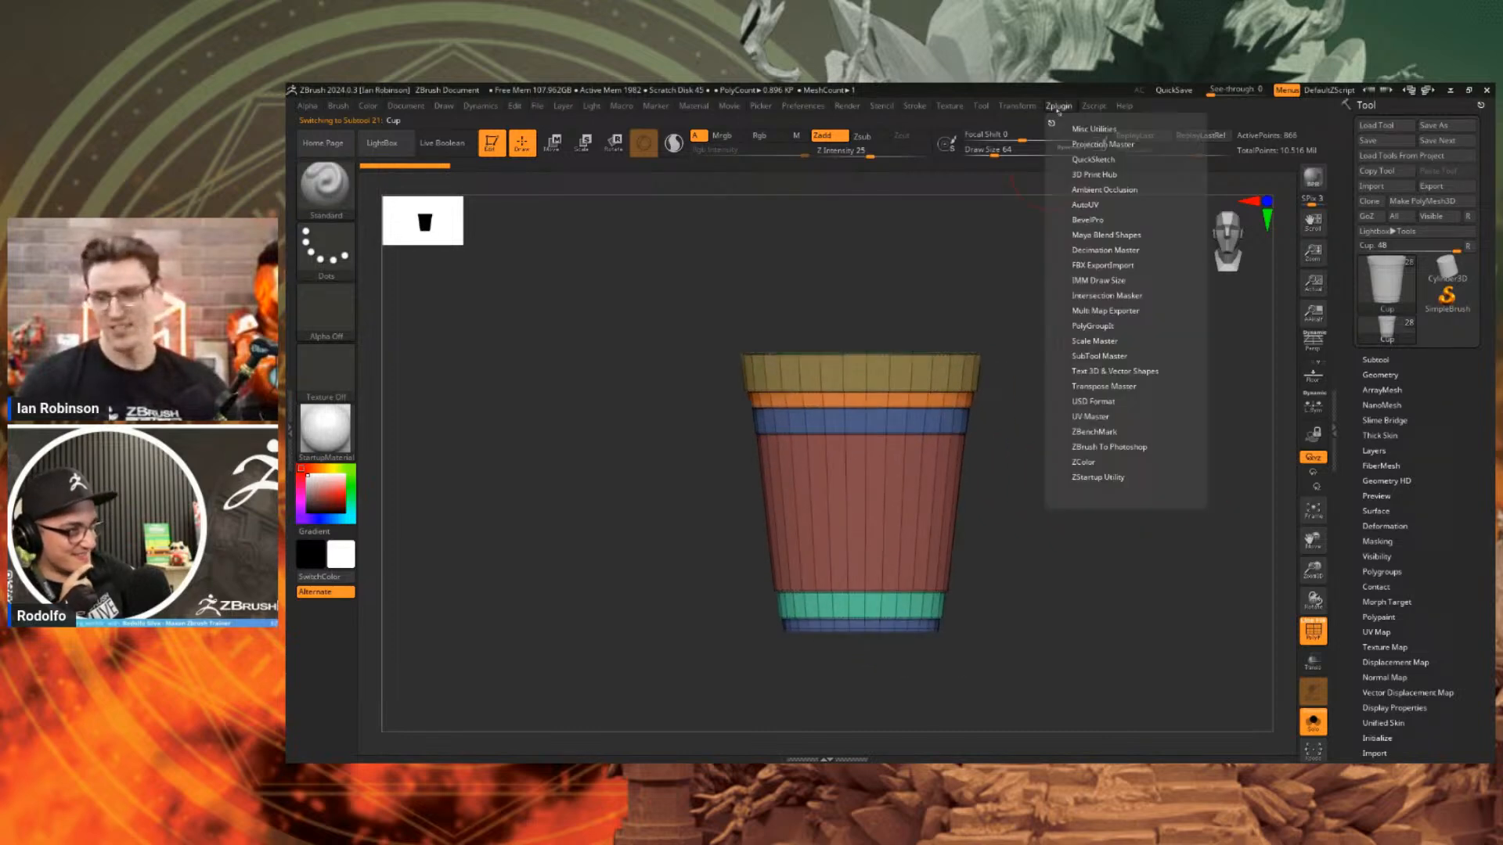
click(1051, 123)
key(shift)
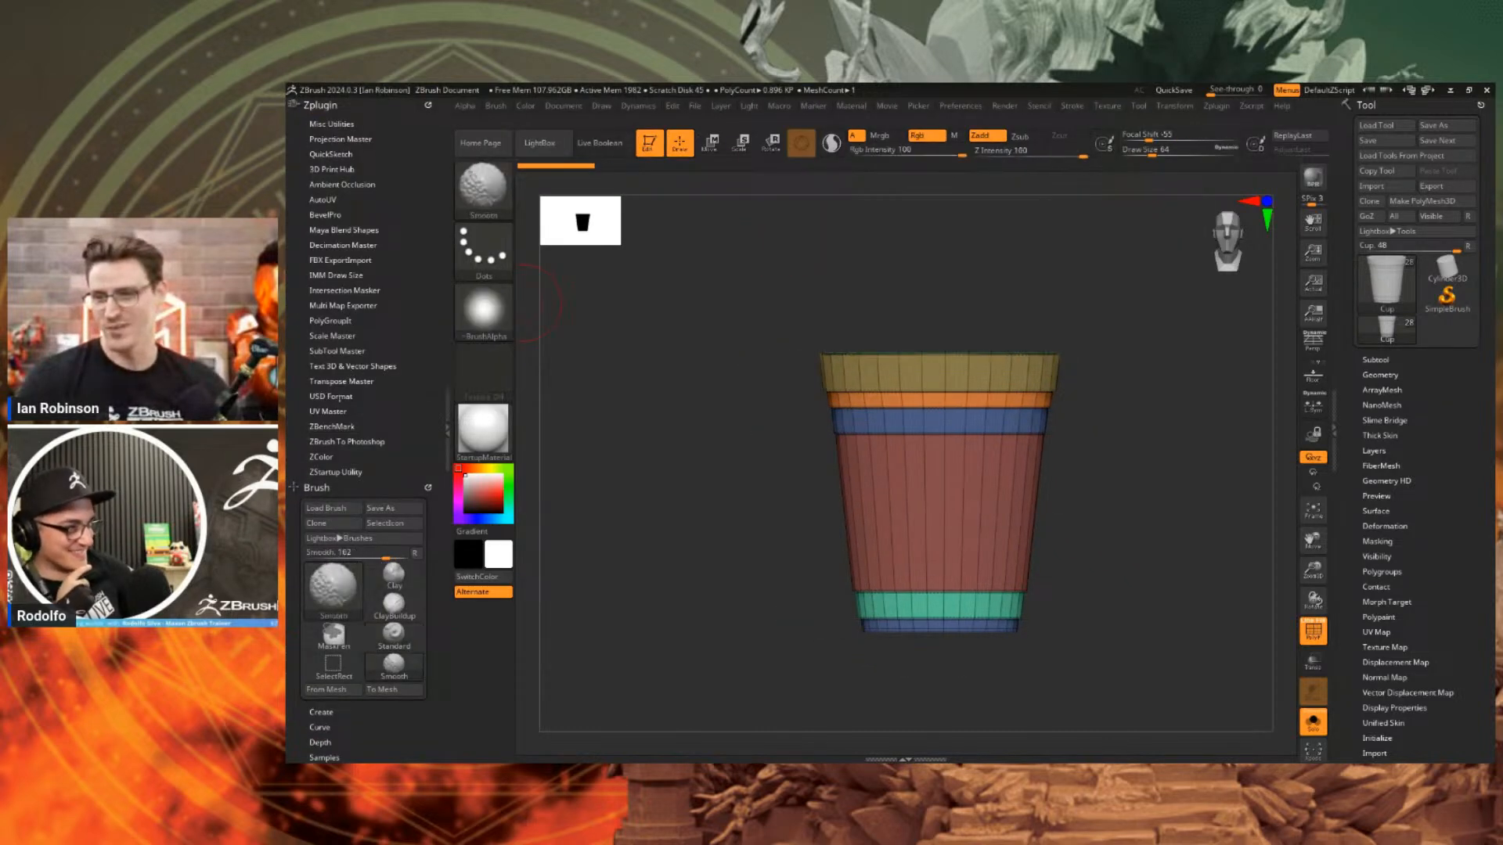
click(338, 411)
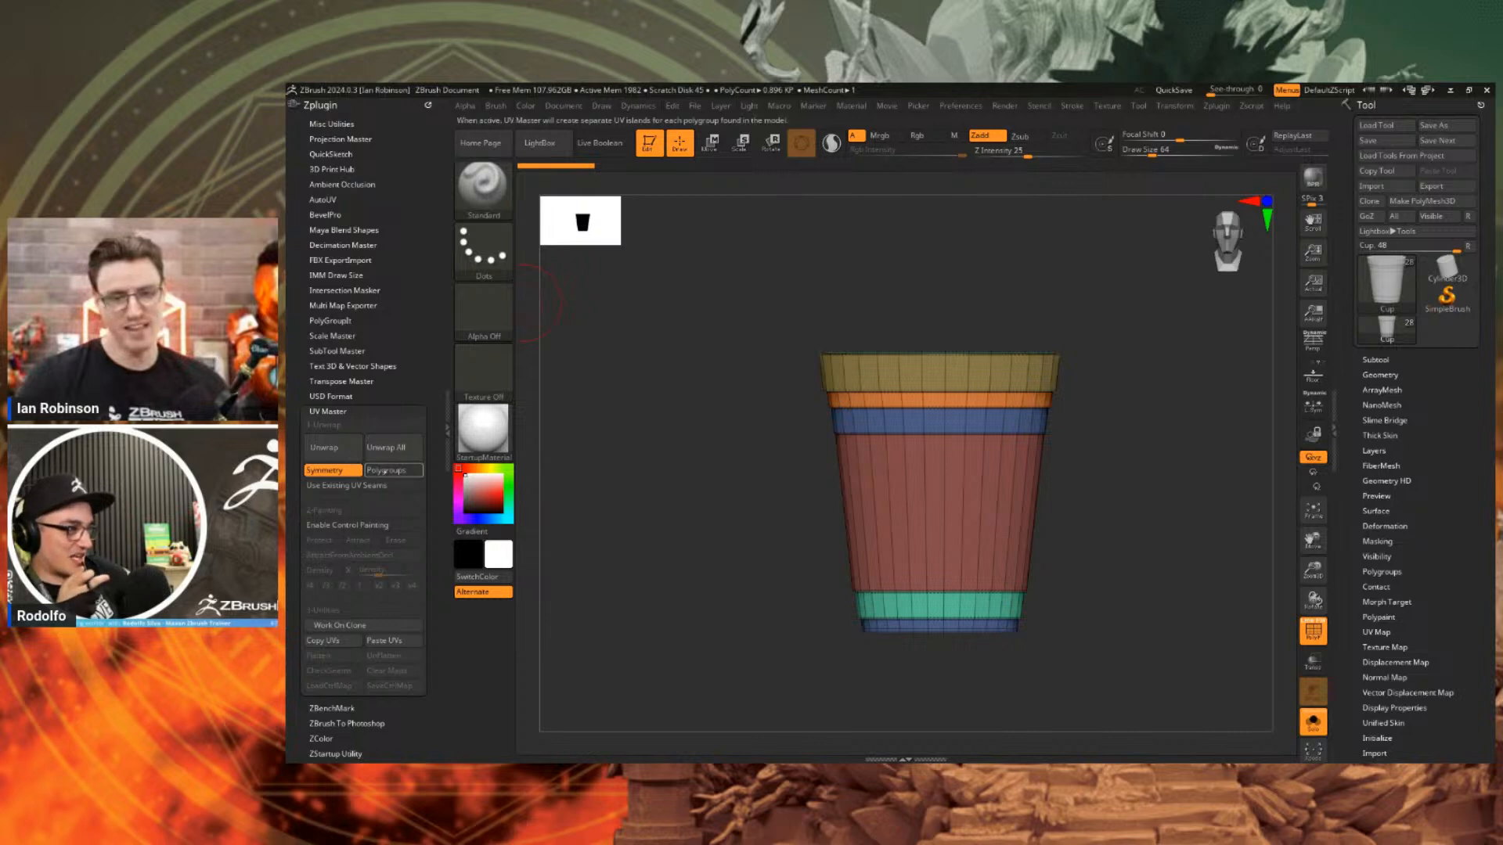
Unwrap the cup with UV Master using Polygroups instead of Symmetry.
right_drag(904, 432, 970, 490)
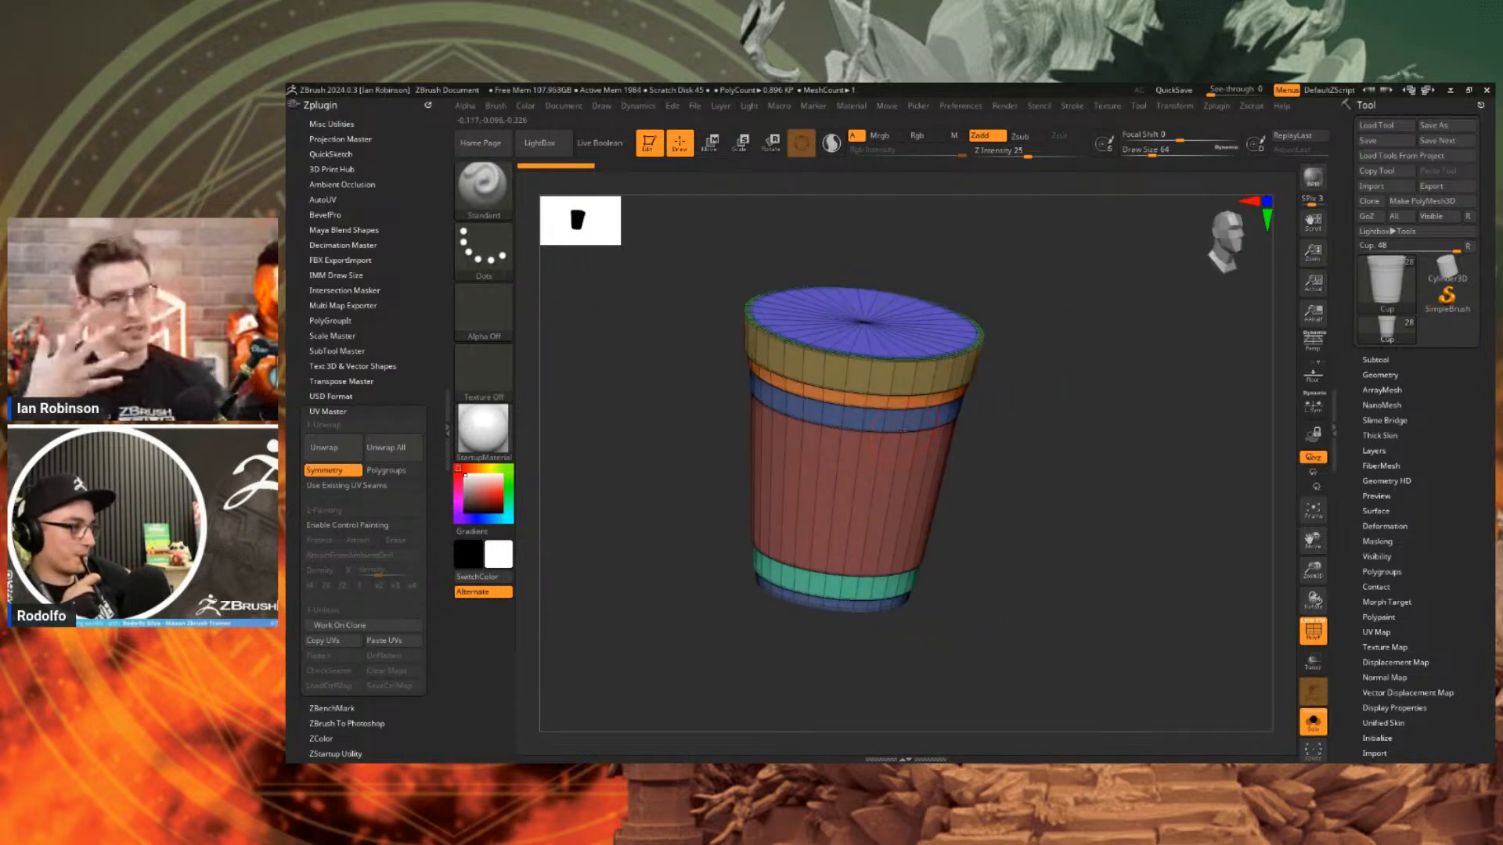
right_drag(897, 437, 998, 454)
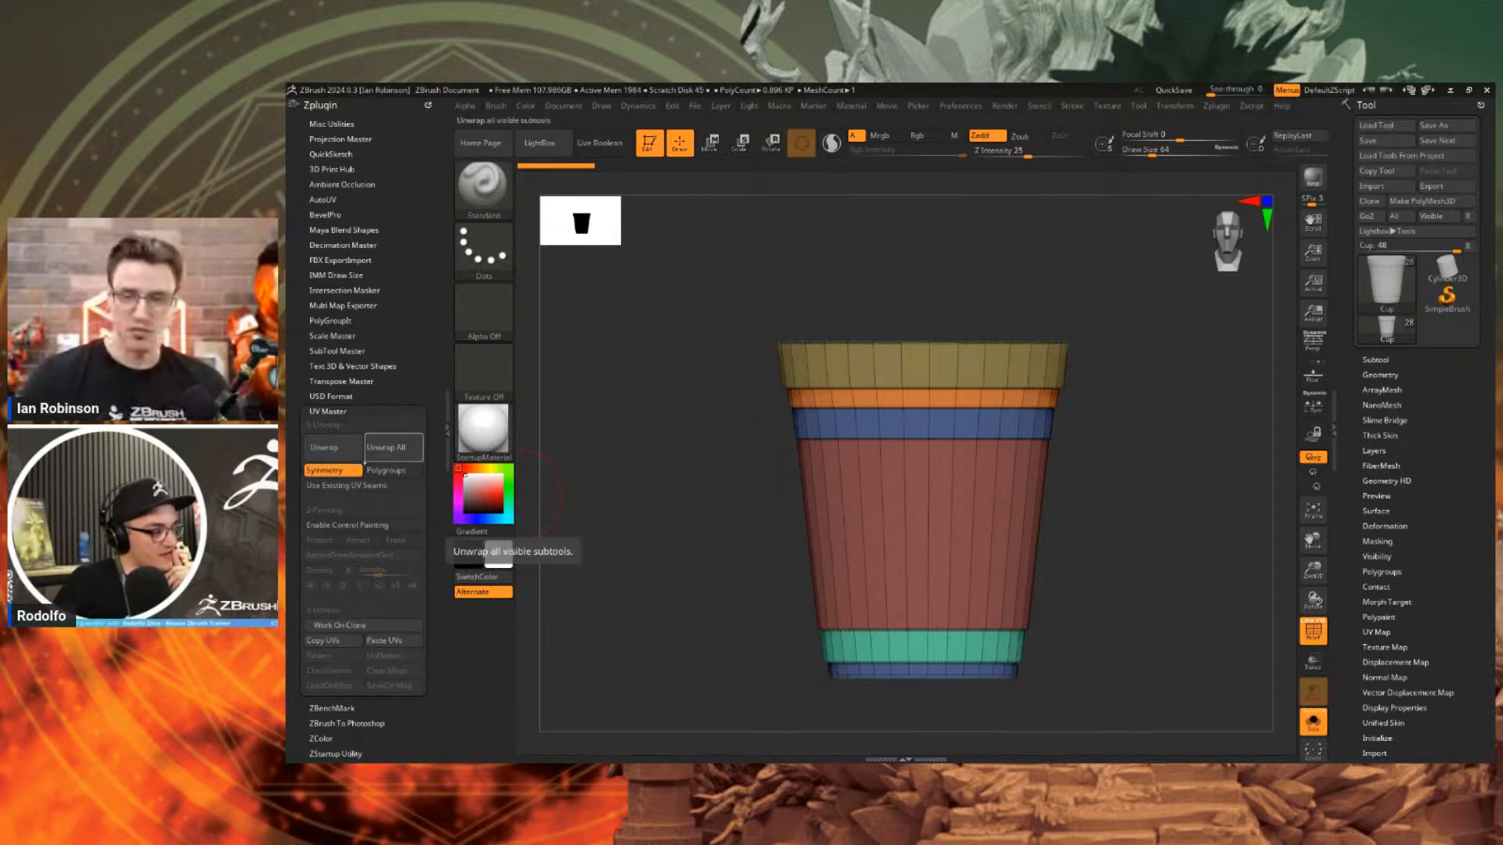
click(344, 470)
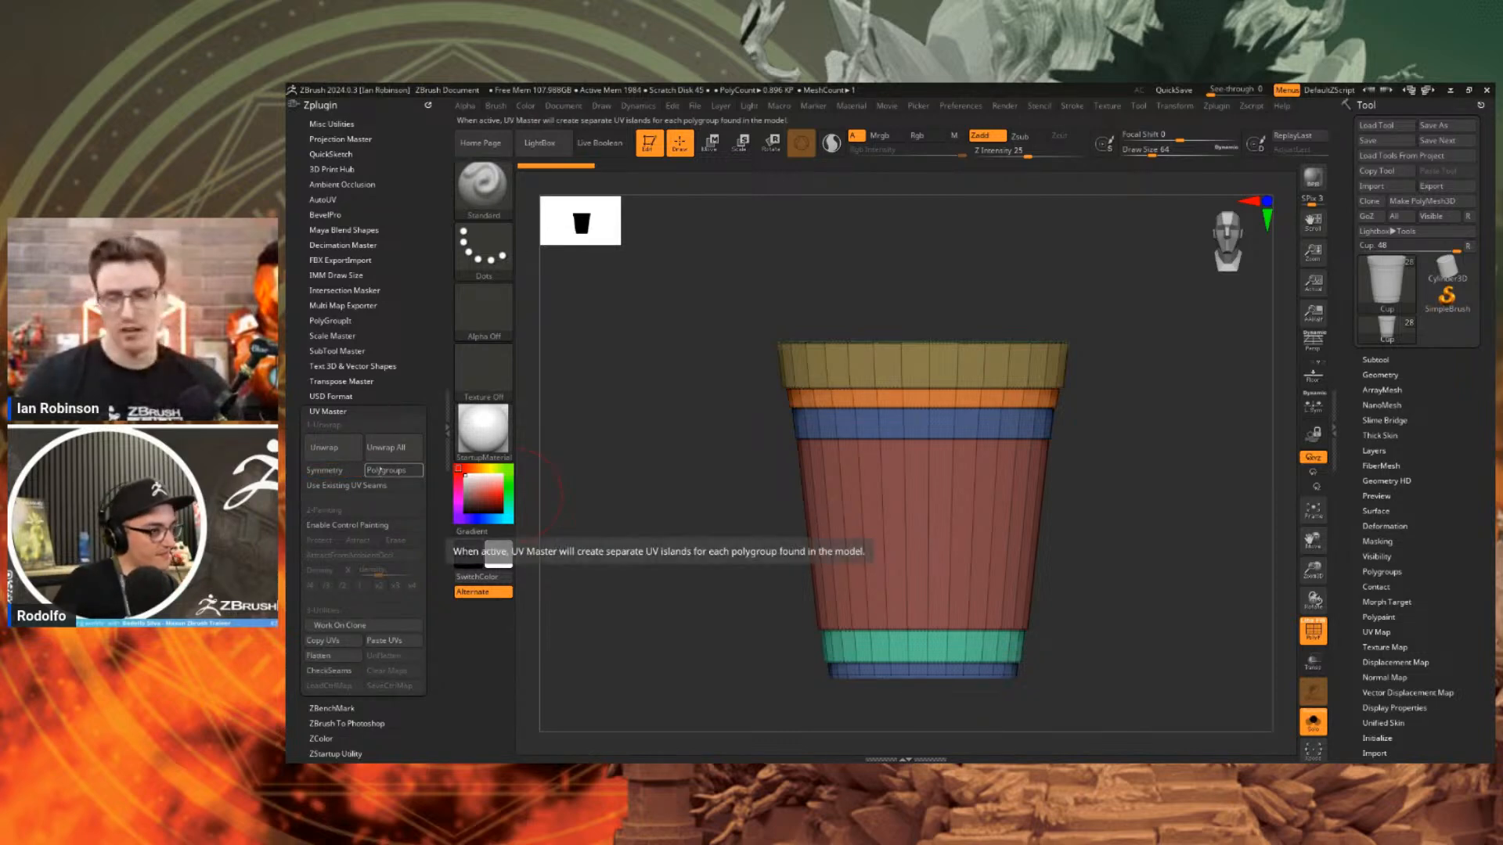
click(375, 470)
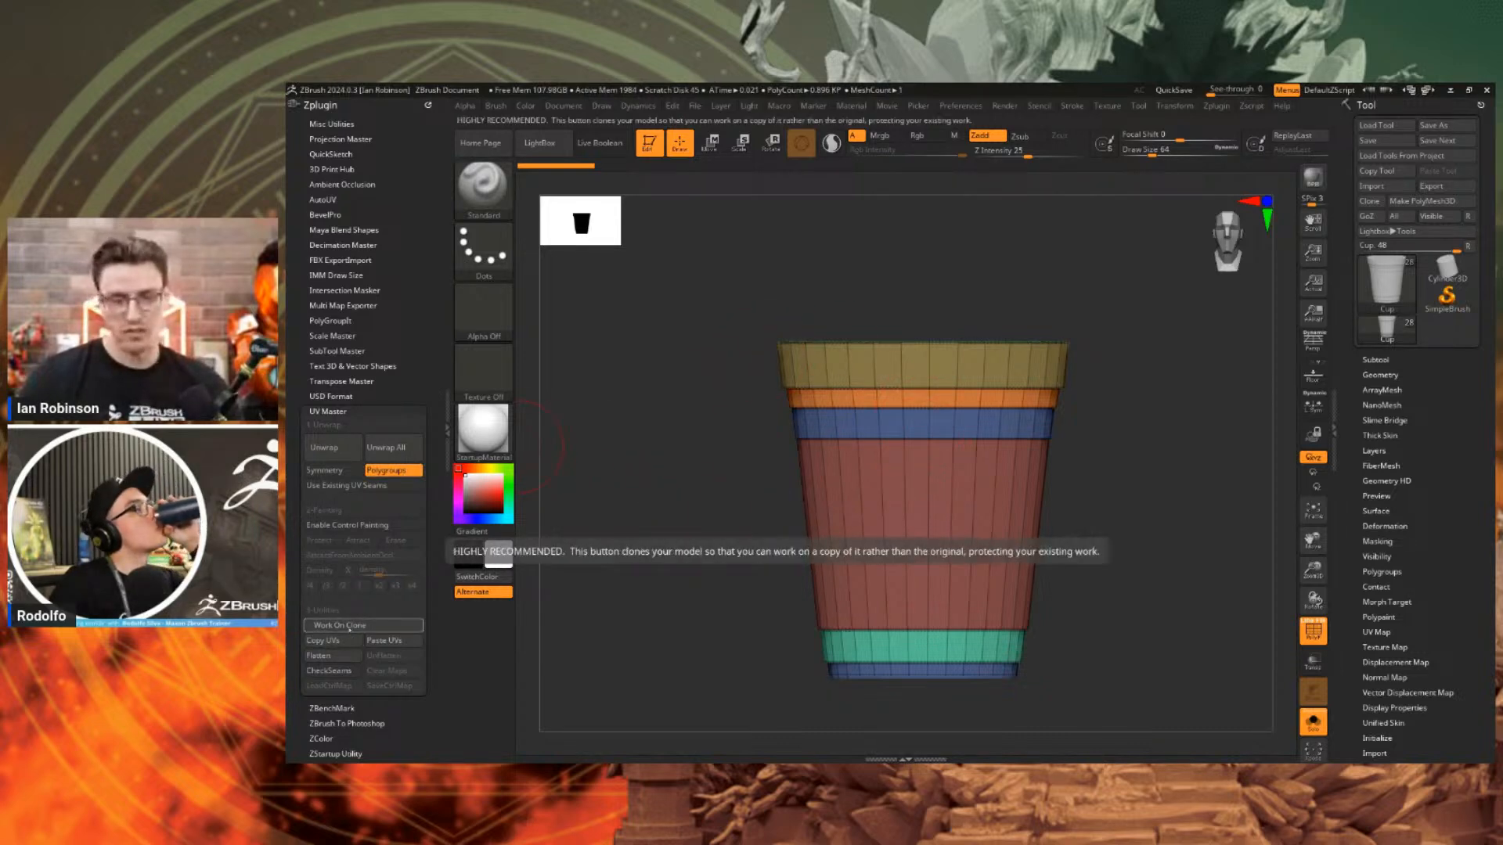
click(324, 448)
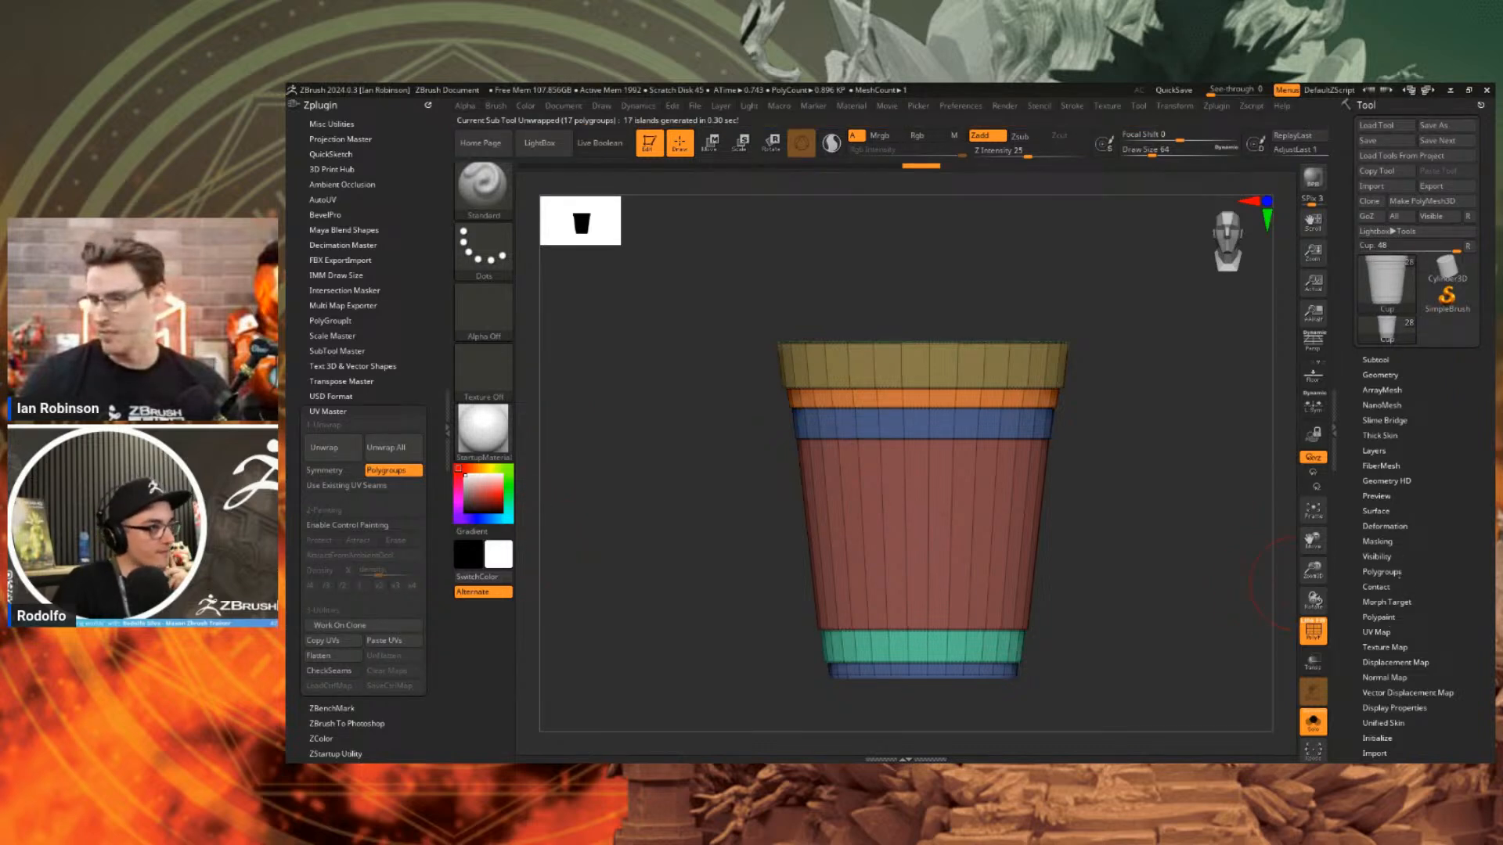
Morph the cup to its UV layout to examine the islands, and return it to its 3D shape.
drag(1399, 575, 1399, 545)
click(1385, 601)
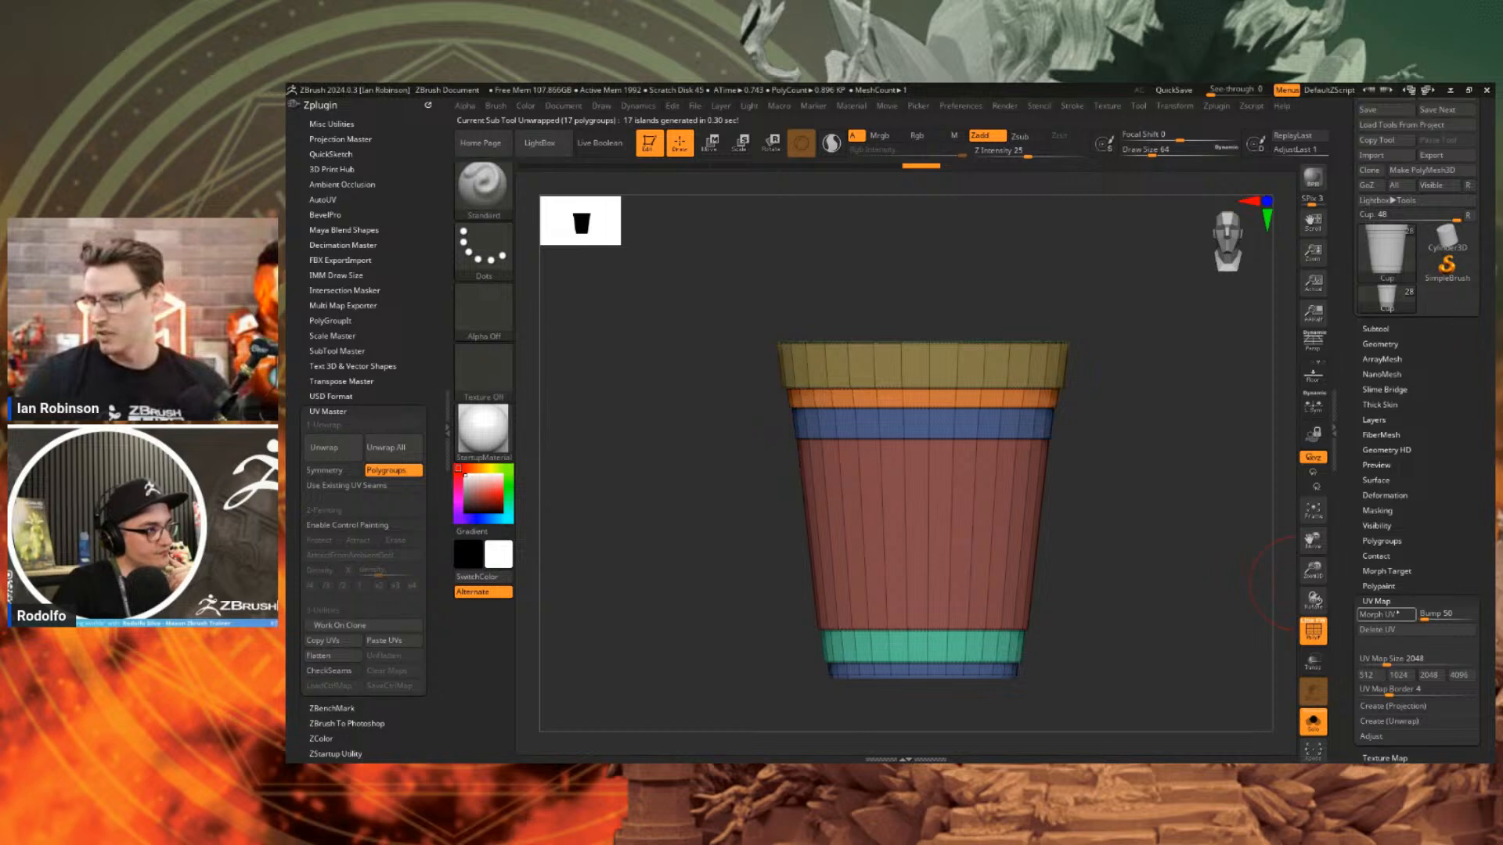
click(1388, 614)
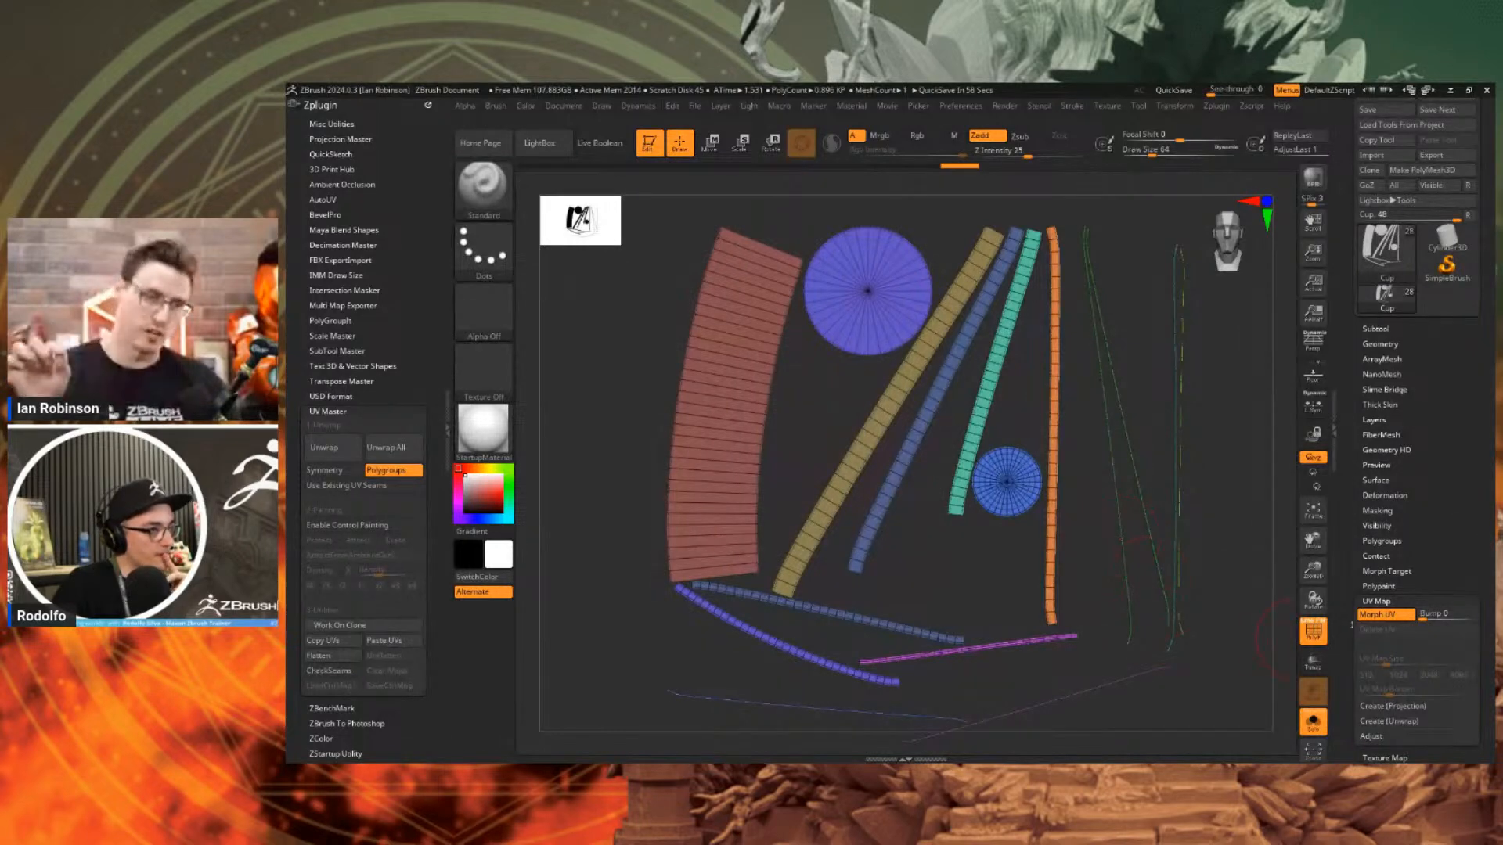
click(1385, 614)
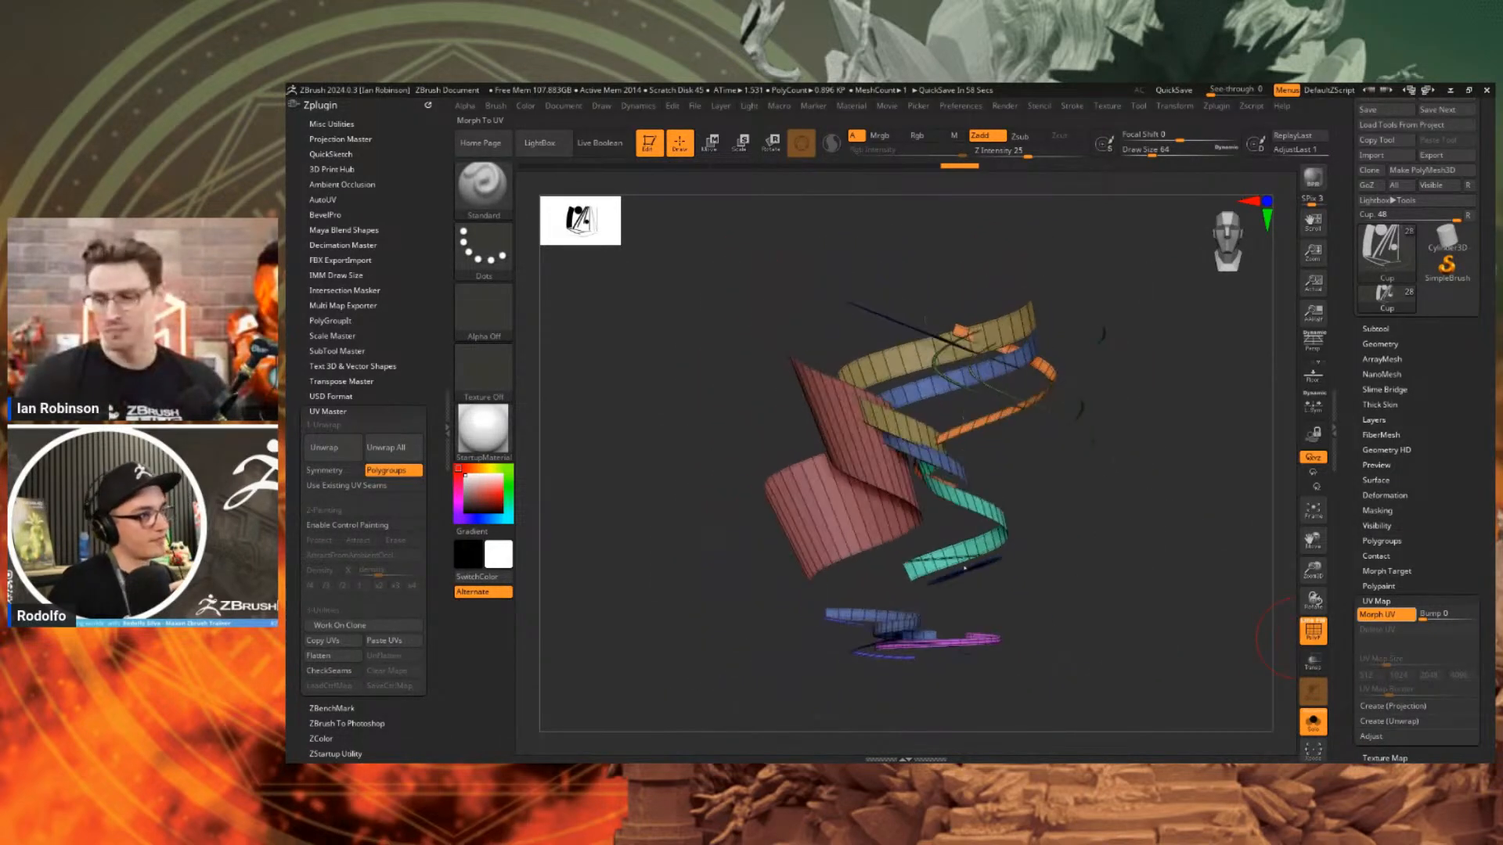
Regroup the cup's outer wall into two vertical halves, each with its own polygroup, leaving the circular cap separate.
key(s)
drag(1082, 479, 1078, 480)
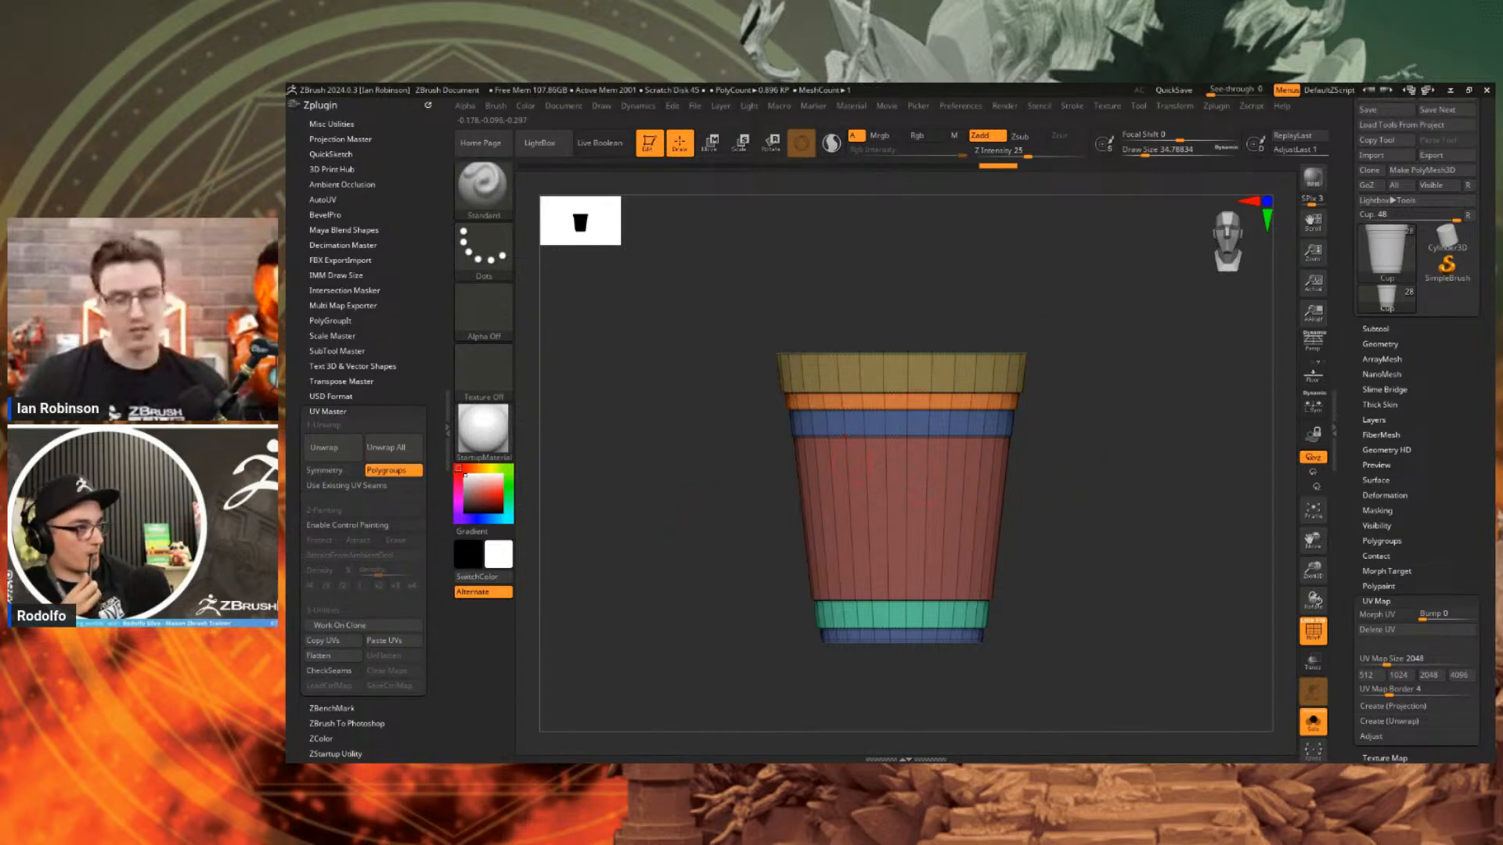
mouse_move(1149, 274)
ctrl+shift+mouse_down()
mouse_move(990, 520)
mouse_move(908, 728)
ctrl+shift+mouse_up()
mouse_move(1097, 493)
mouse_down()
mouse_move(1037, 512)
mouse_move(1066, 511)
mouse_up()
key(ctrl+w)
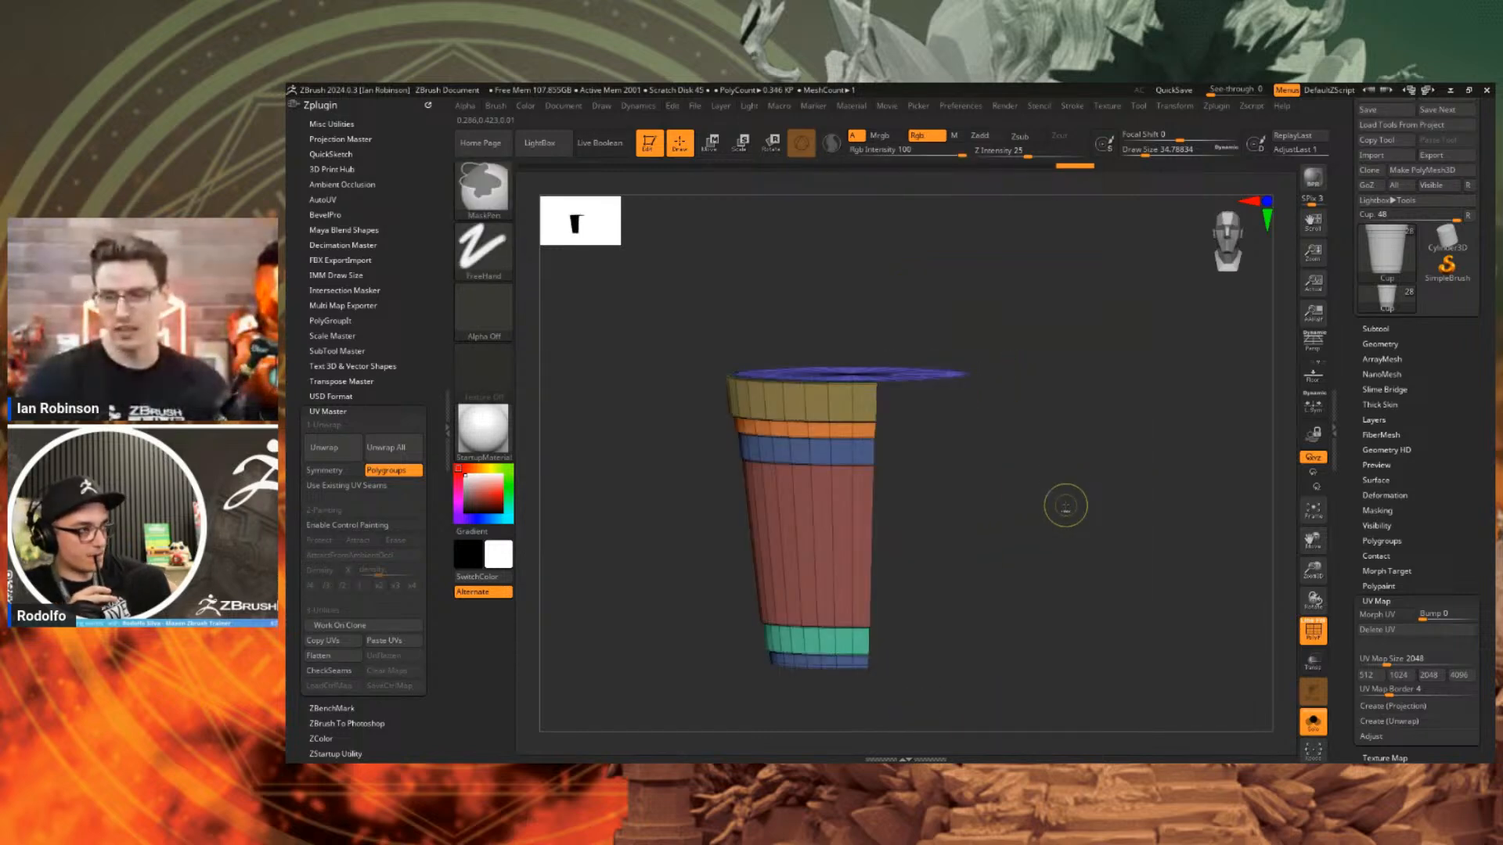
ctrl+shift+click(940, 384)
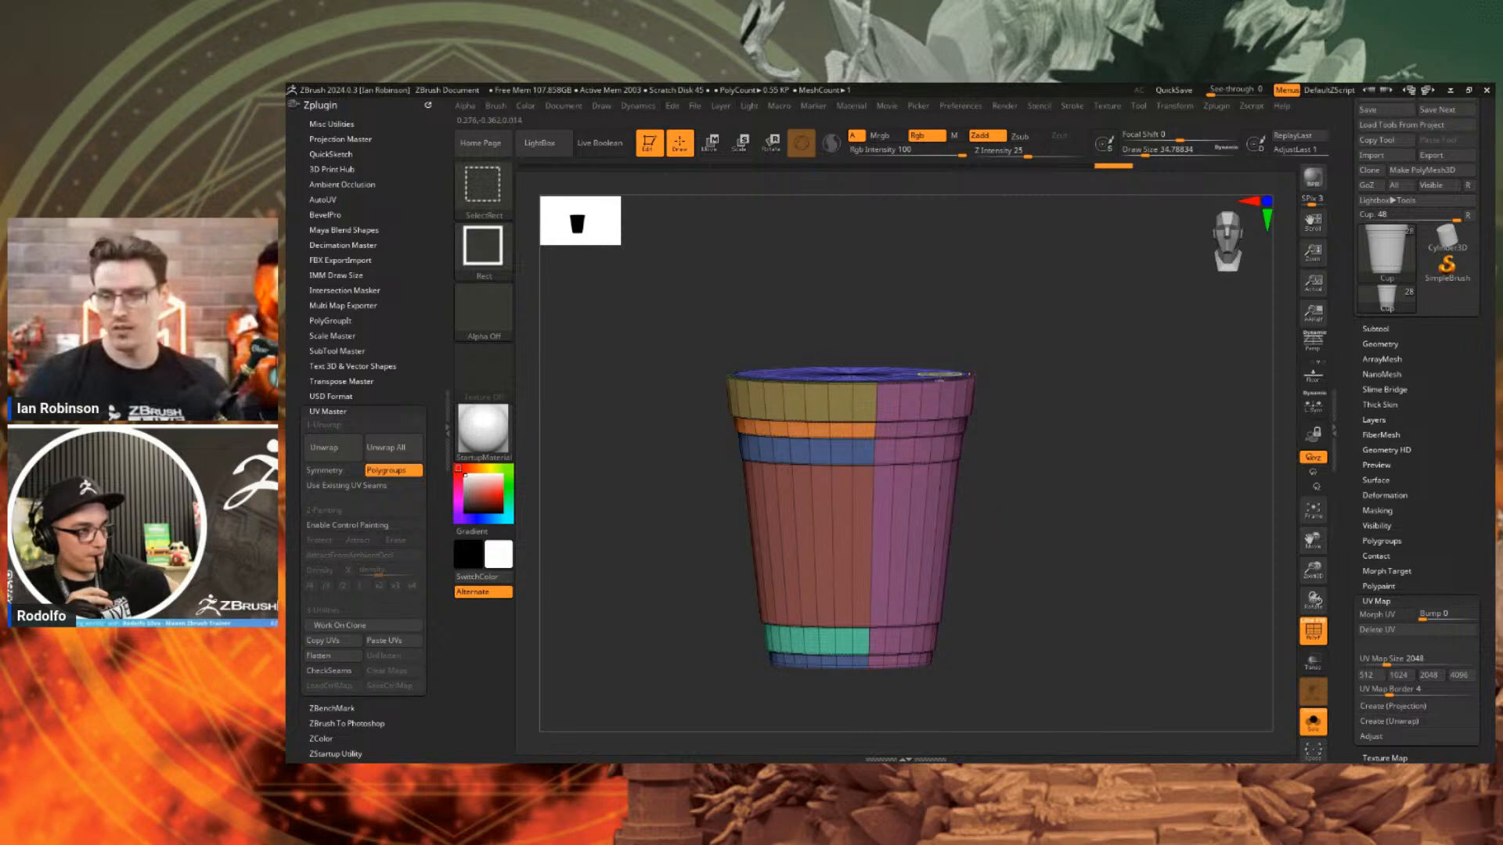
key(ctrl+z)
ctrl+shift+click(936, 378)
mouse_move(951, 556)
mouse_down()
mouse_move(932, 449)
mouse_move(970, 494)
mouse_move(1077, 534)
mouse_up()
ctrl+shift+click(932, 462)
key(ctrl+w)
alt+drag(1051, 461, 1022, 501)
ctrl+shift+click(994, 541)
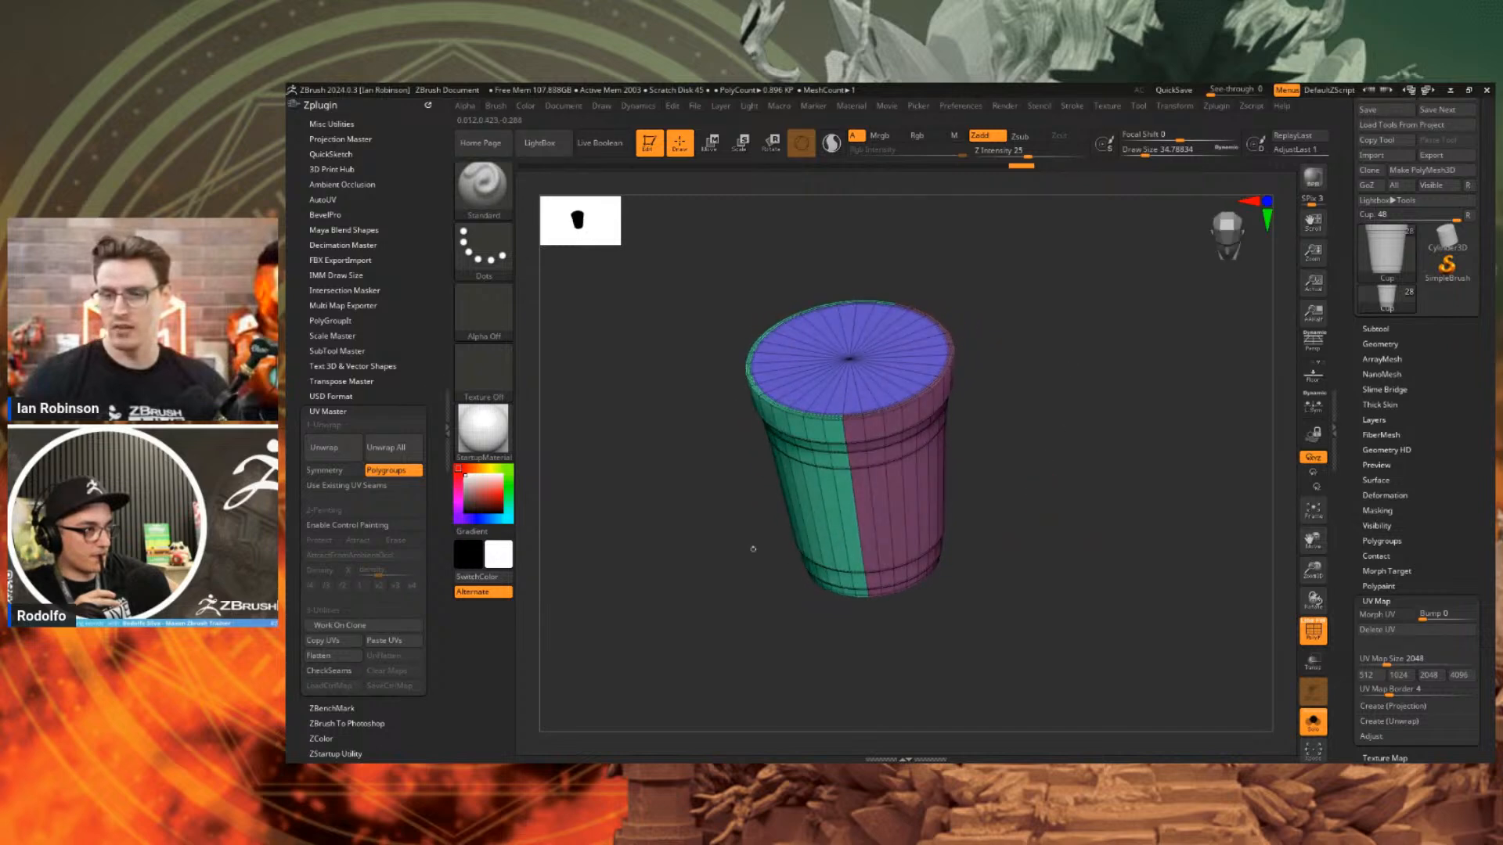
Unwrap the two-part cup with UV Master using Polygroups, and morph it to its UV layout.
click(323, 447)
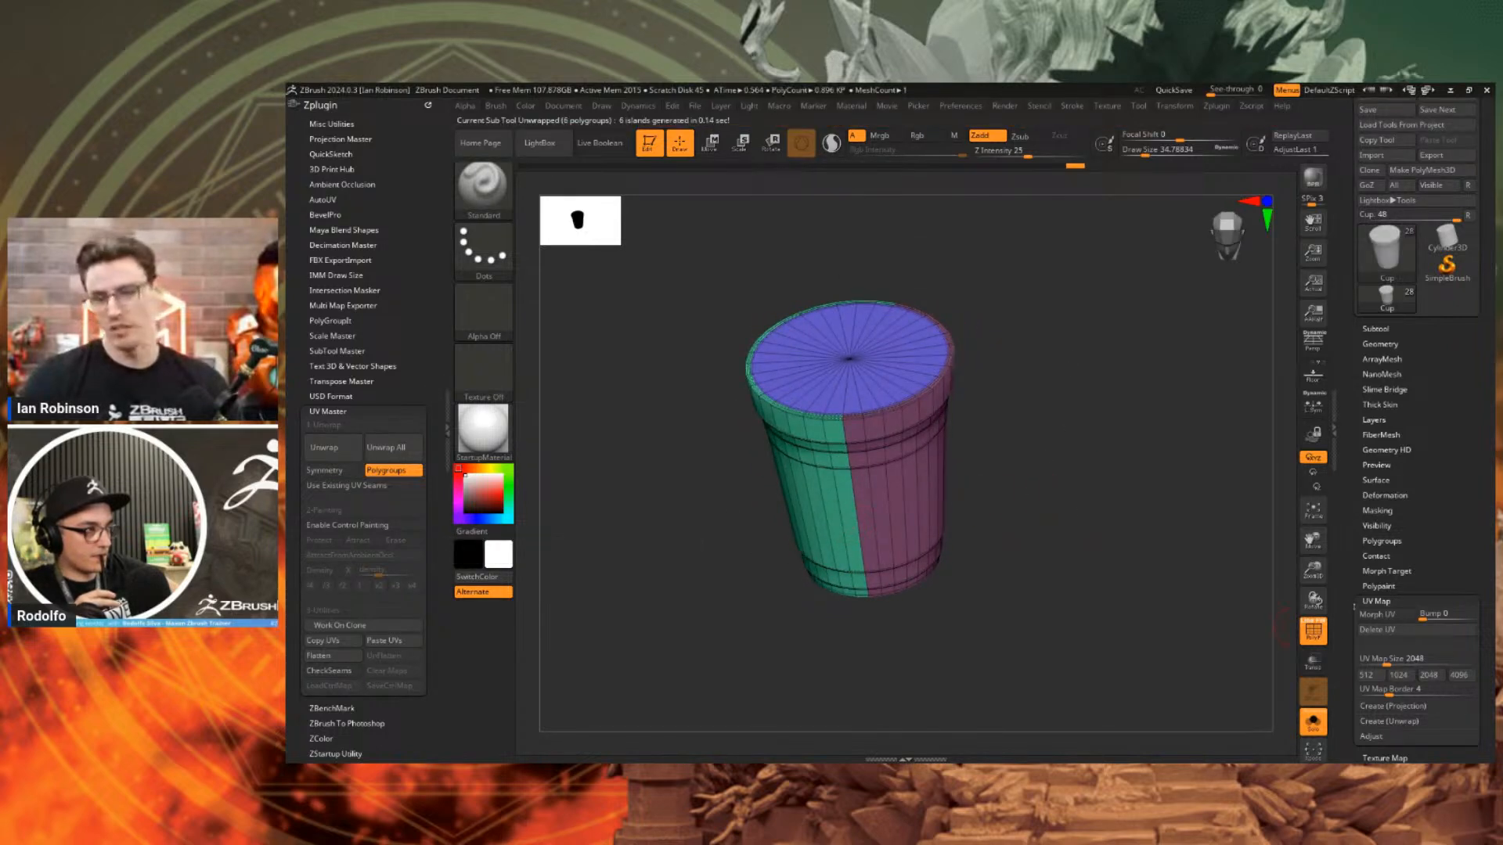
click(1366, 614)
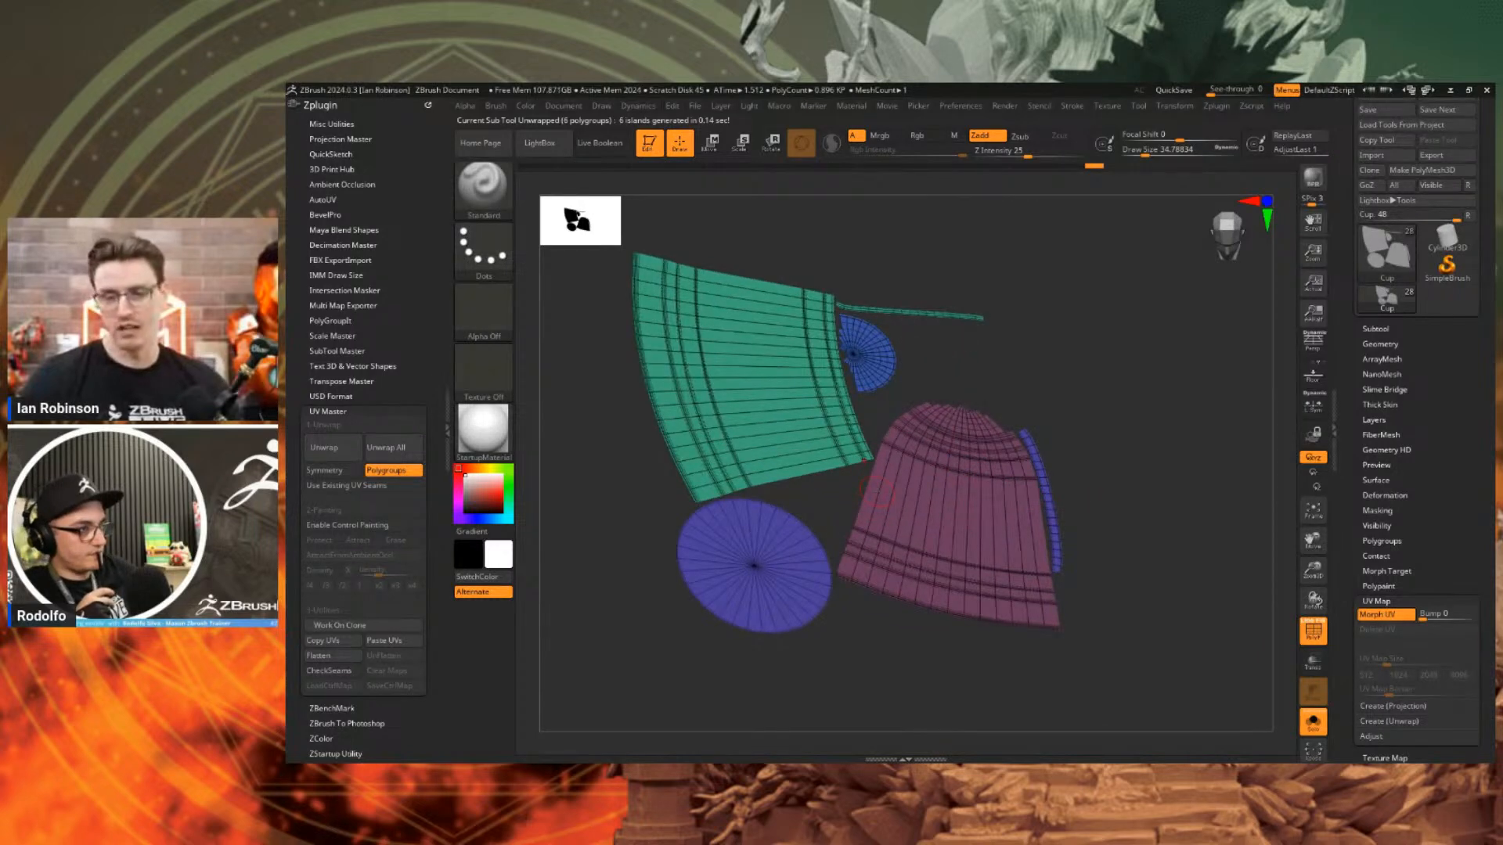
Undo the UV morph, the unwrap and the half-and-half regrouping to restore the cup's banded polygroups.
key(ctrl+z)
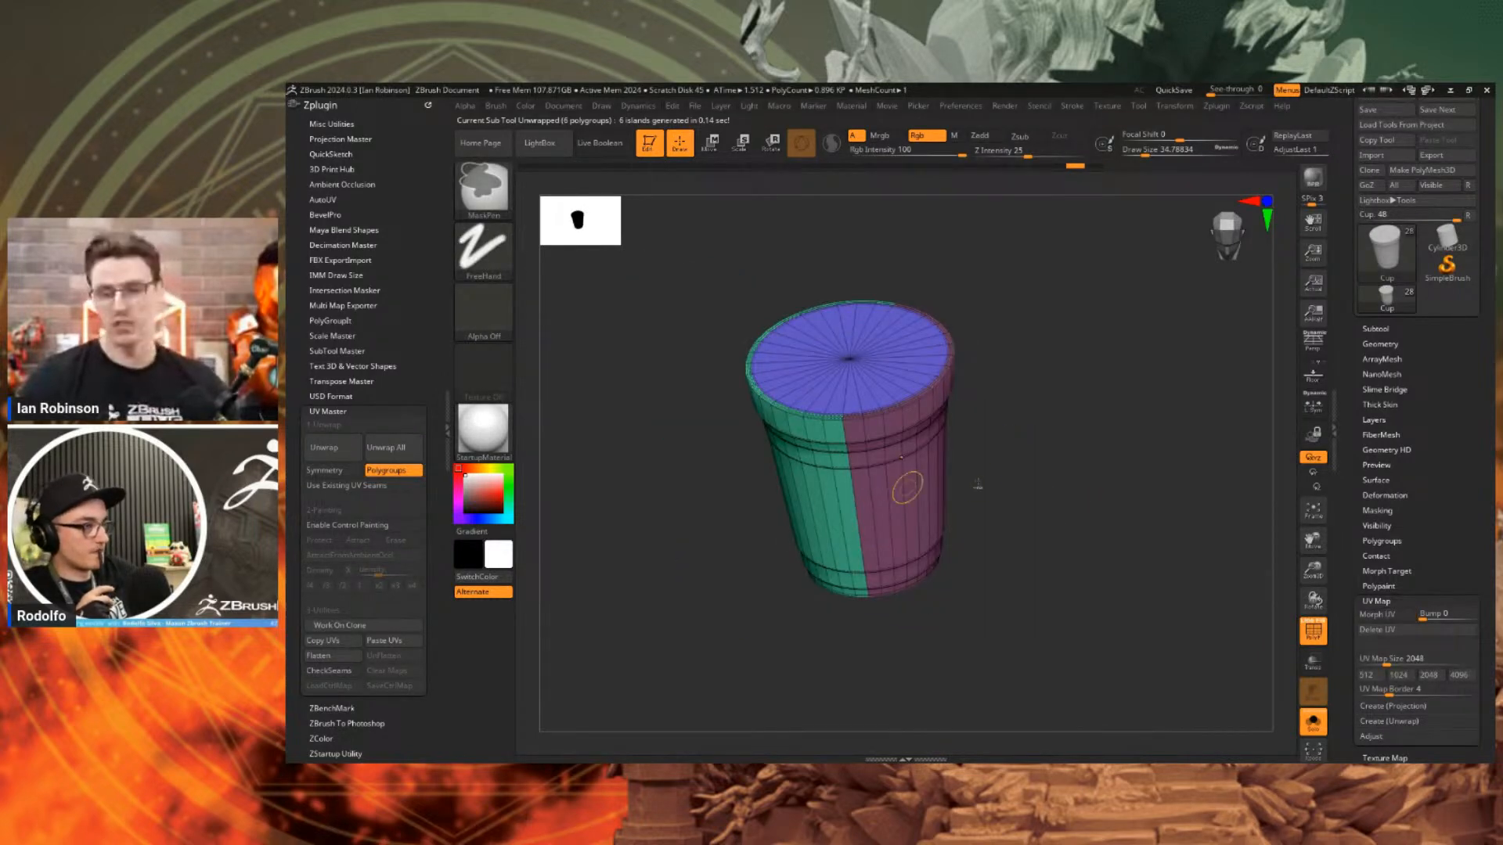
key(ctrl+z)
key(ctrl+z)
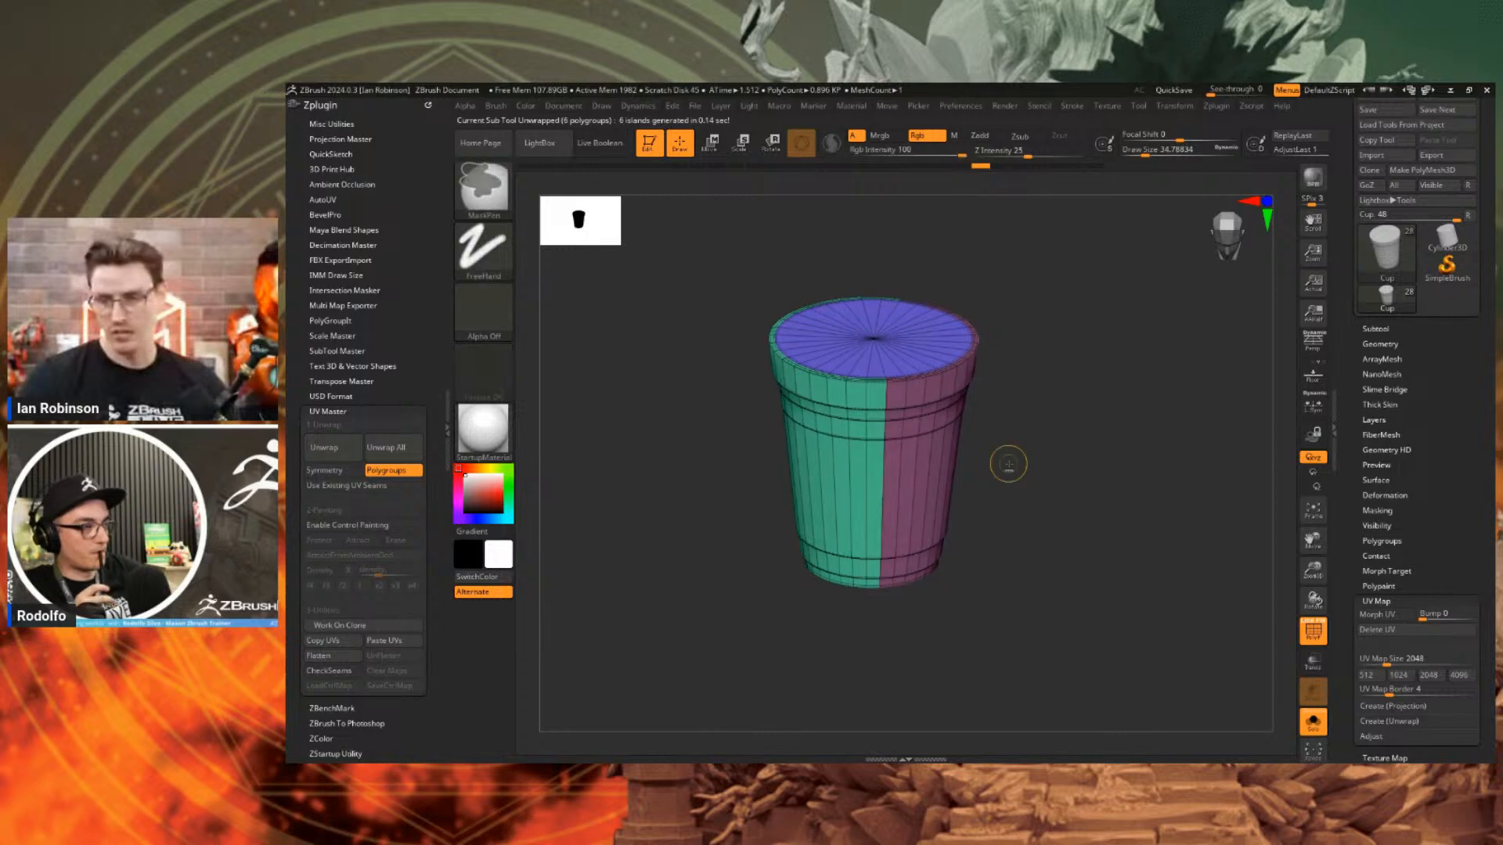
key(ctrl+z)
ctrl+shift+click(1006, 470)
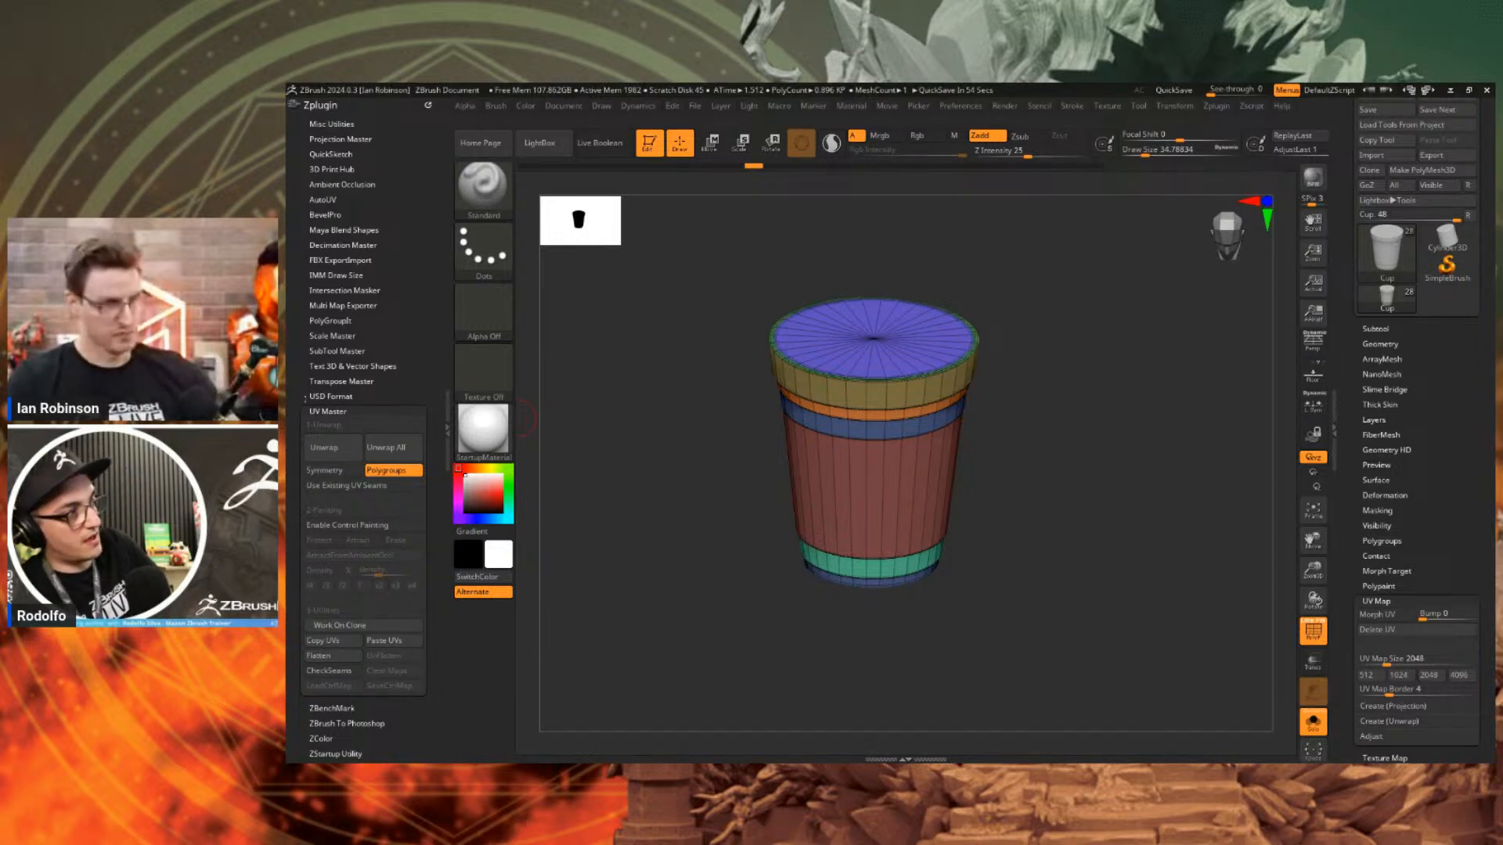
Show the whole character without PolyFrame, and activate Dynamic Subdiv on the cup with the Always YES option.
click(1313, 722)
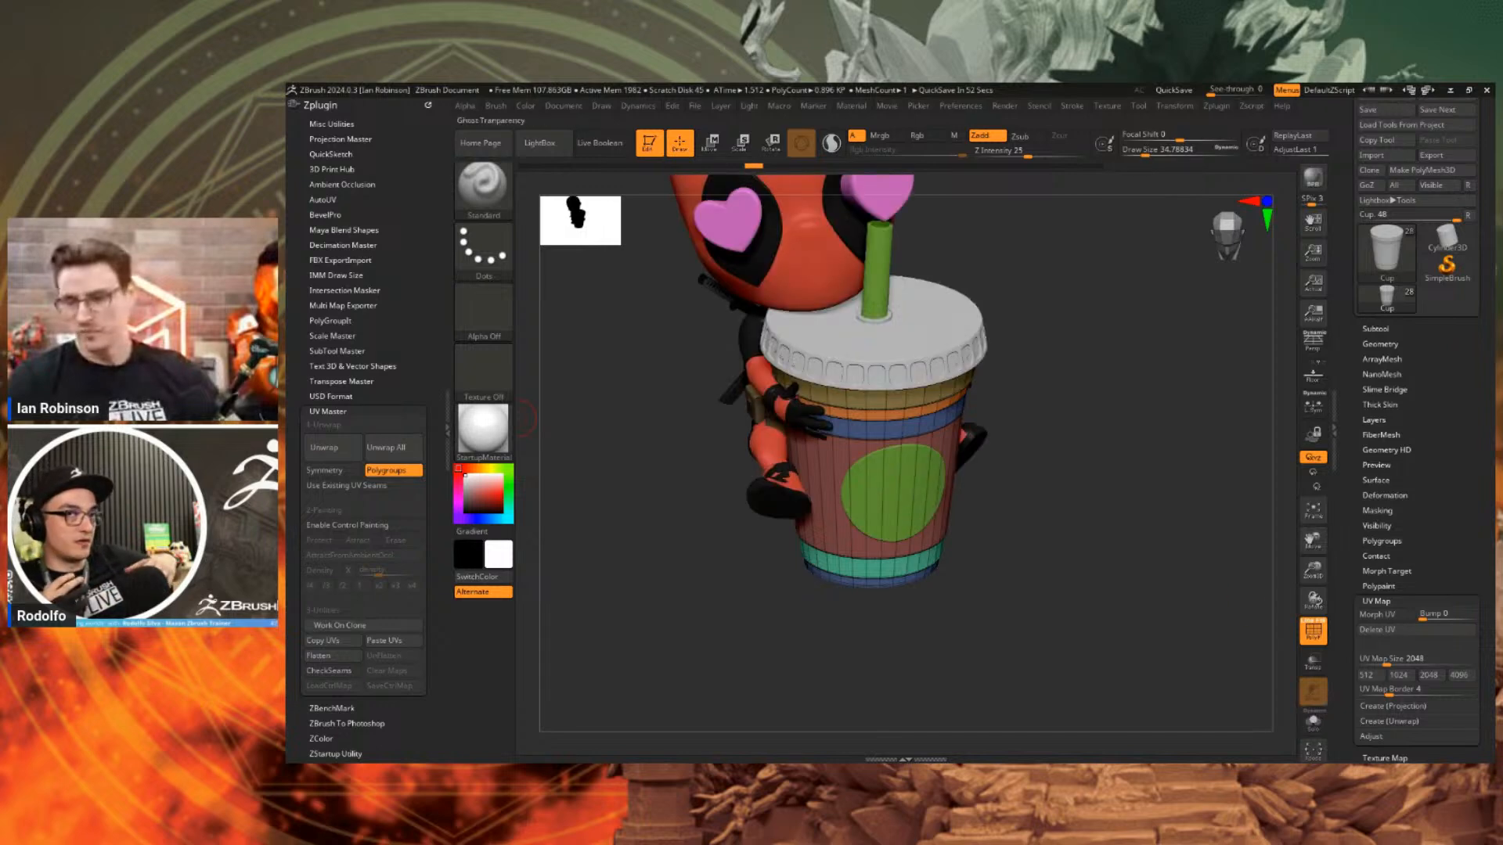
key(shift+f)
alt+drag(1143, 467, 1102, 427)
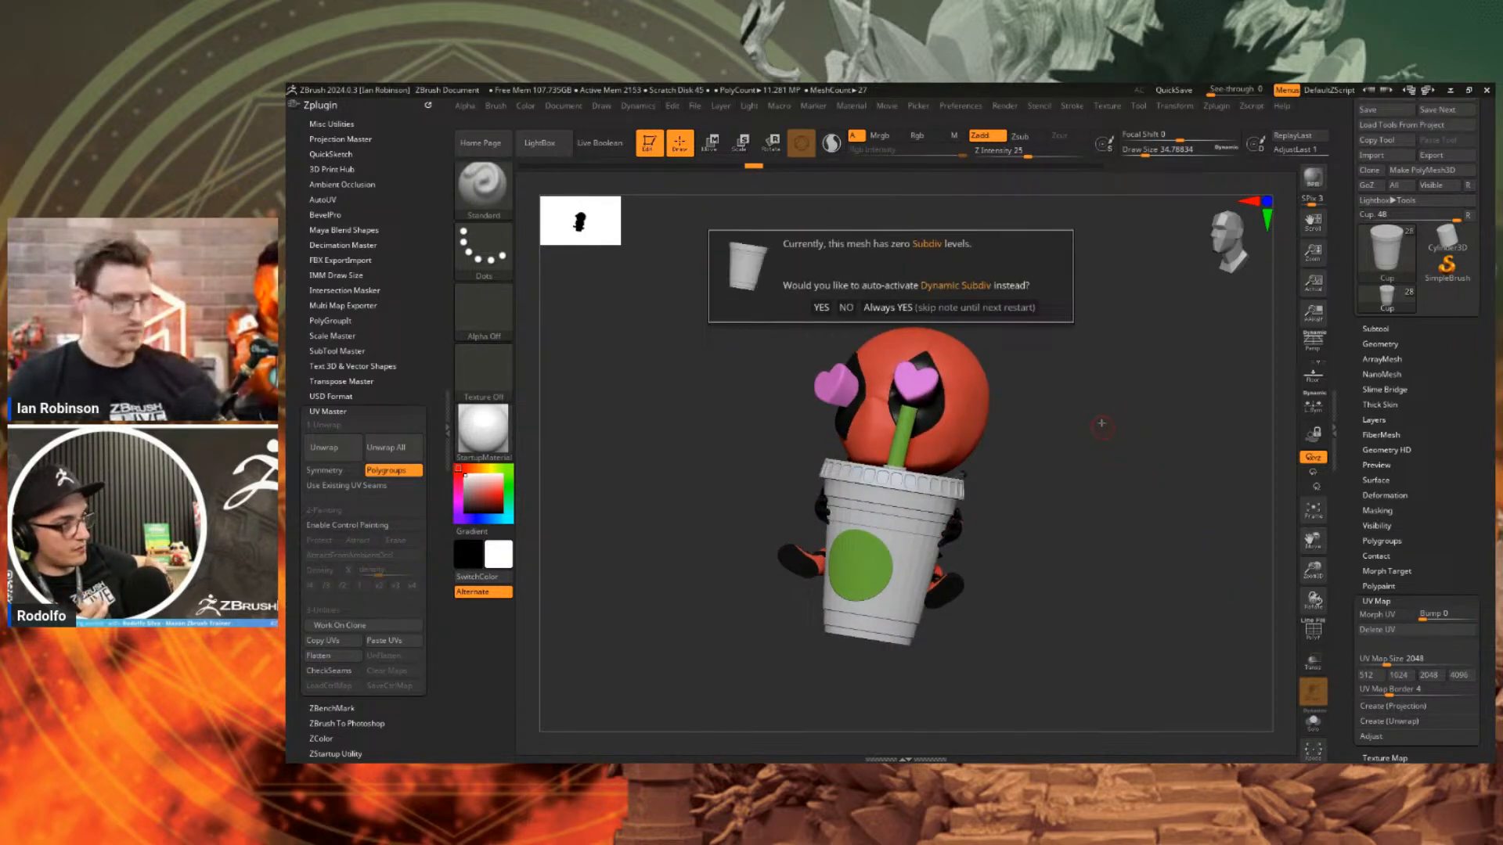
click(968, 306)
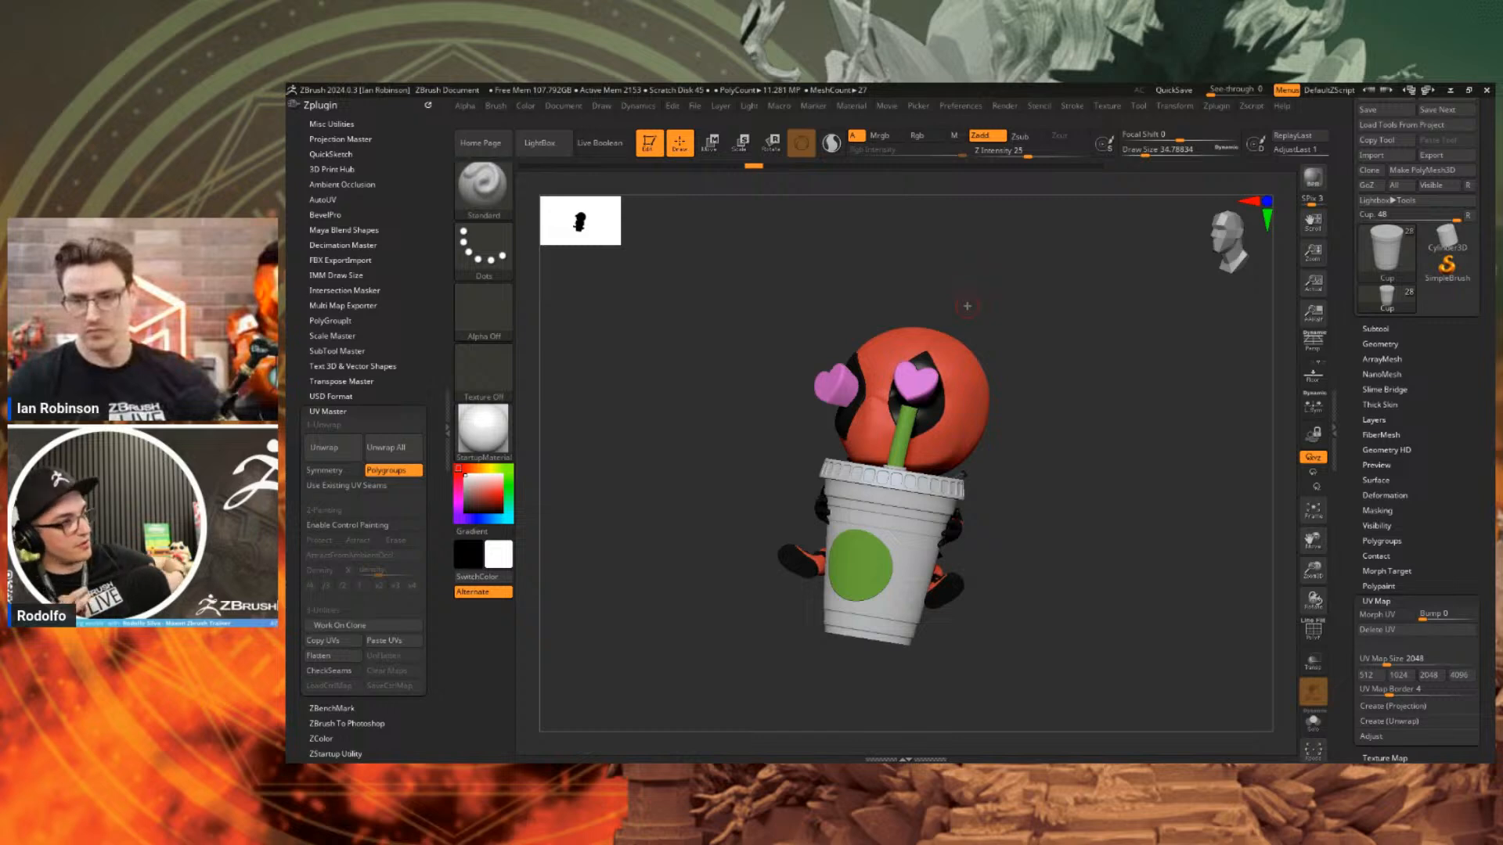
Stamp a snapshot of the character beside the live model, rotate the model for comparison, and clear the snapshot.
mouse_move(1107, 416)
mouse_down()
mouse_move(1120, 470)
mouse_move(1024, 474)
mouse_move(1003, 496)
mouse_move(970, 455)
mouse_move(1250, 474)
mouse_up()
key(shift+s)
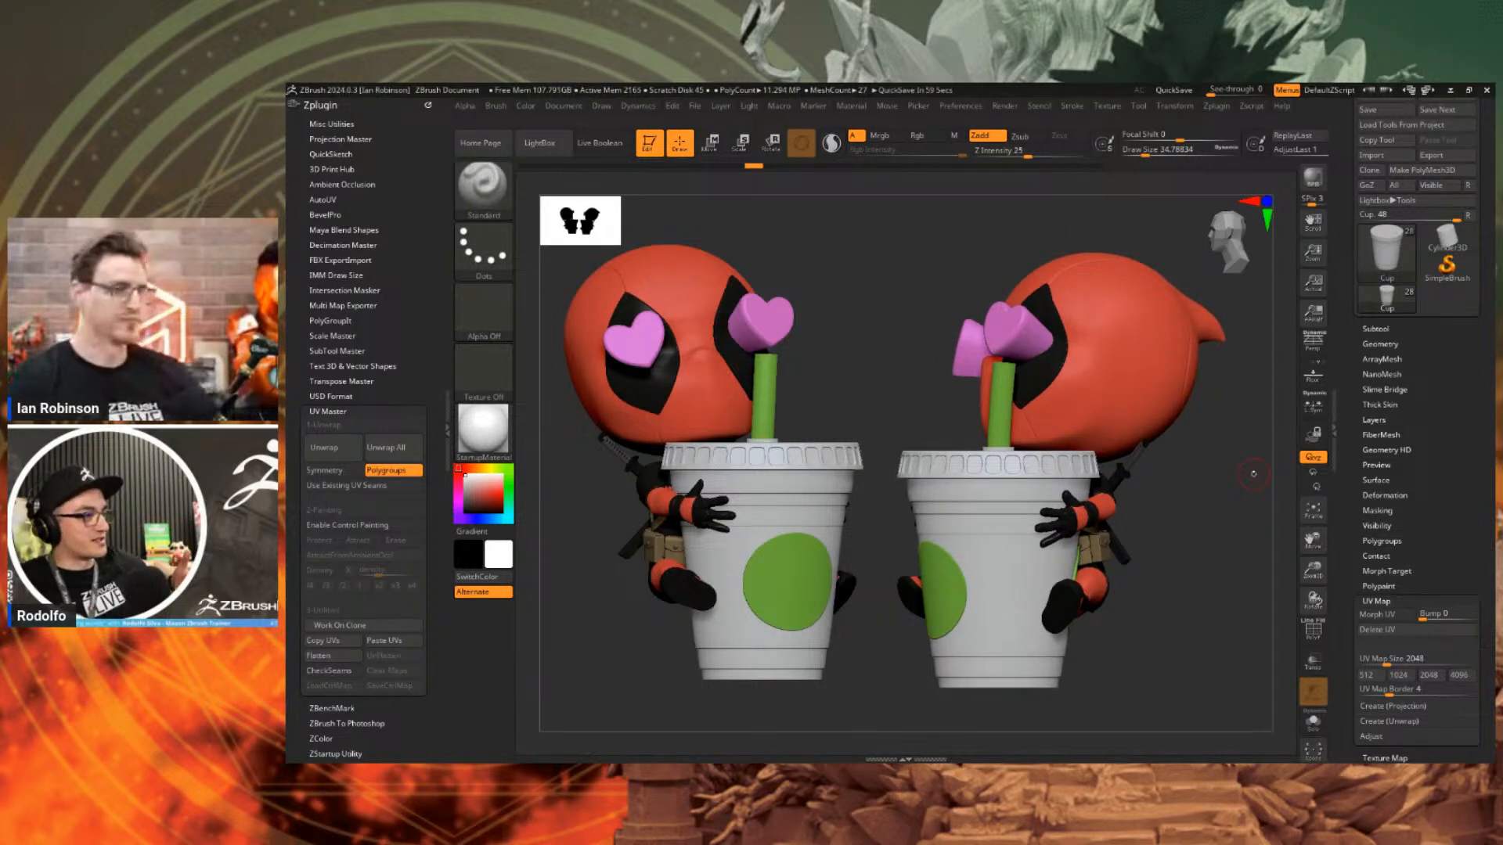
drag(1282, 487, 1223, 504)
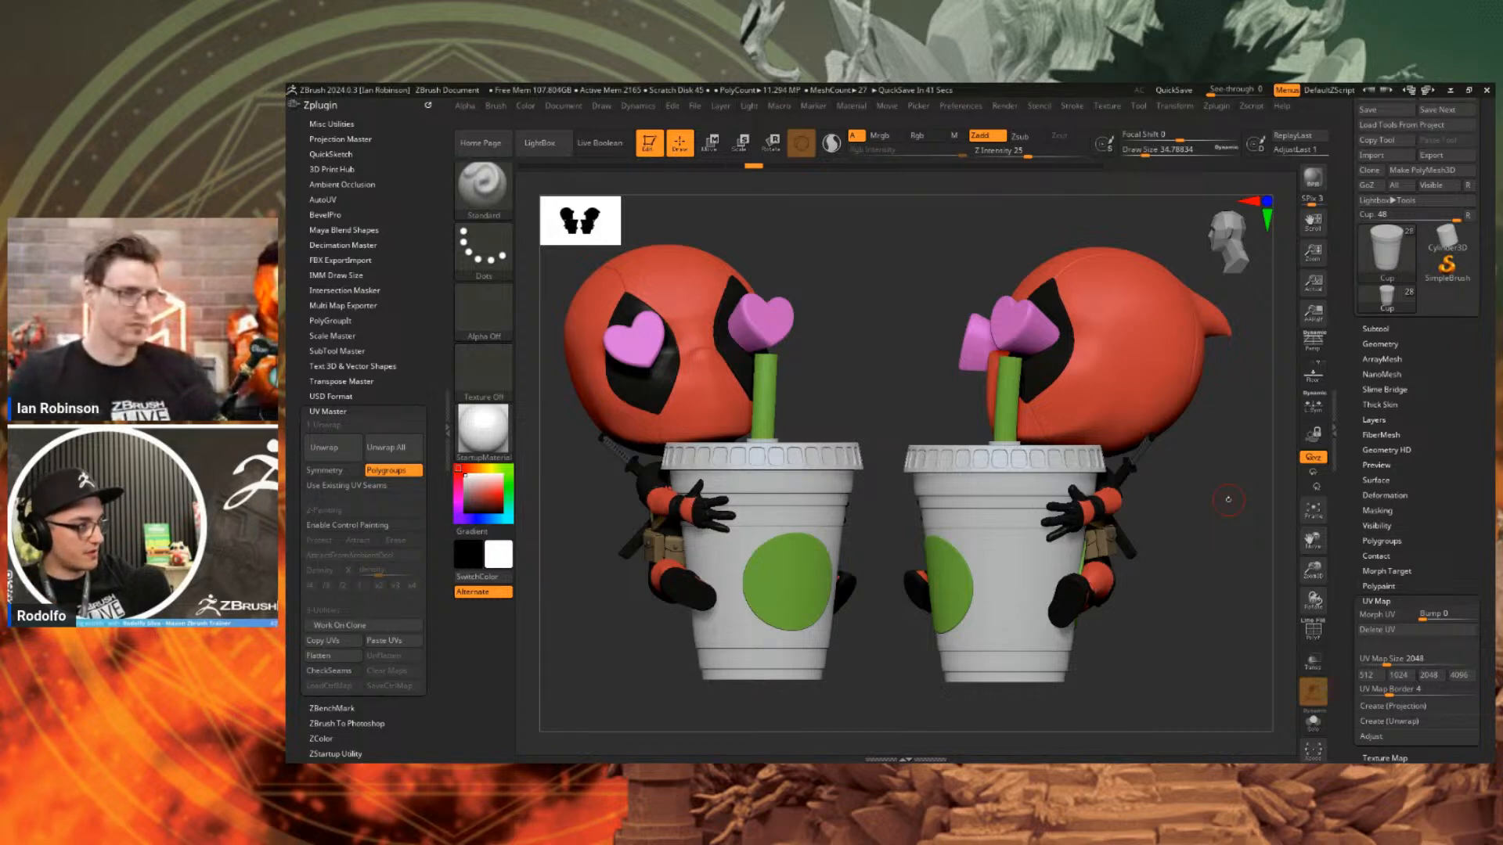
drag(1240, 537, 1019, 461)
key(ctrl+n)
Collapse the UV Map settings of the cup.
drag(1445, 509, 1445, 322)
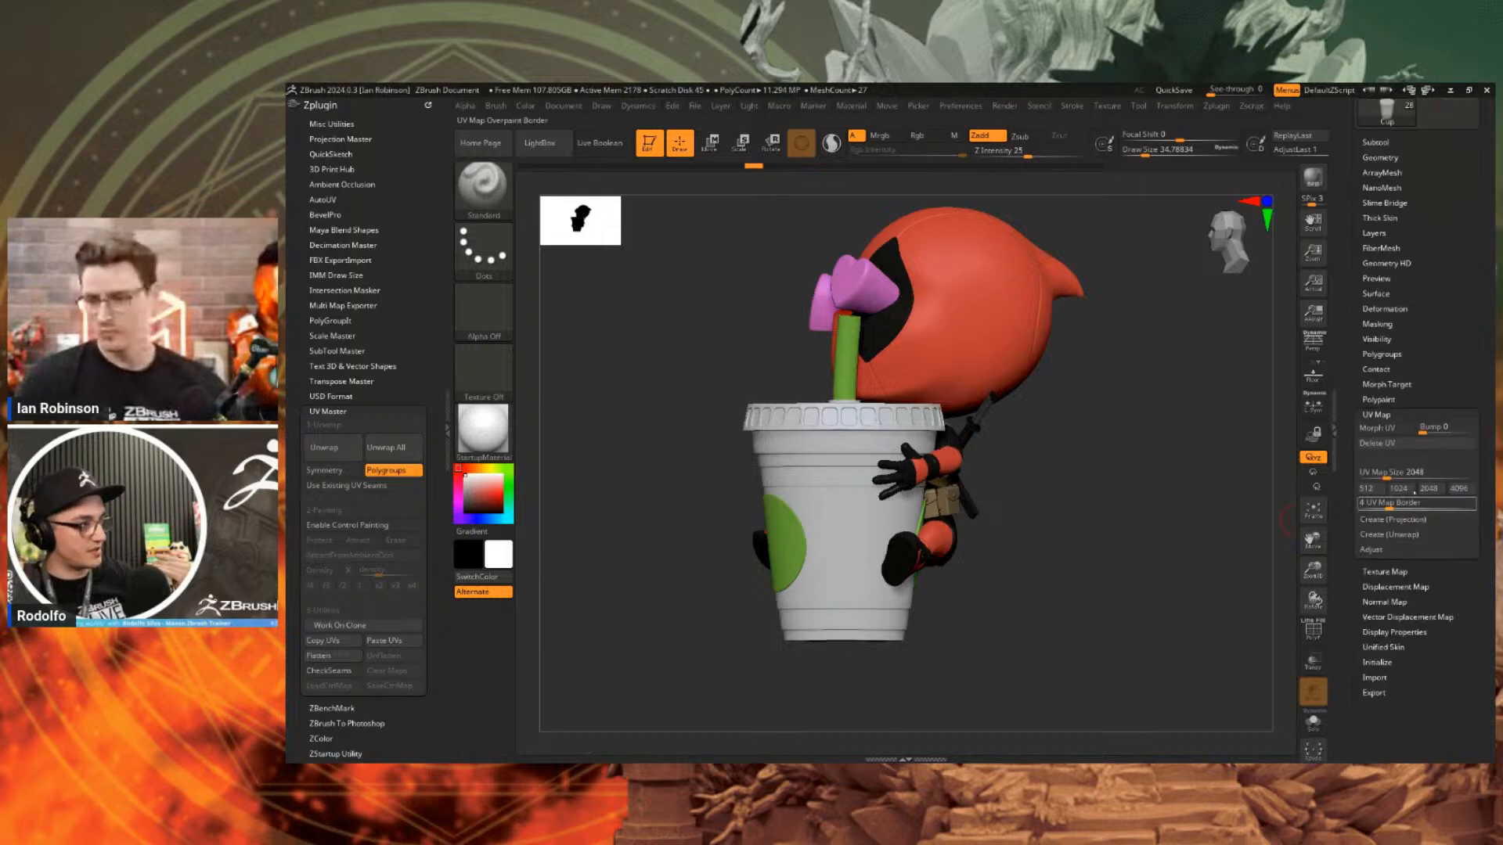
click(1384, 415)
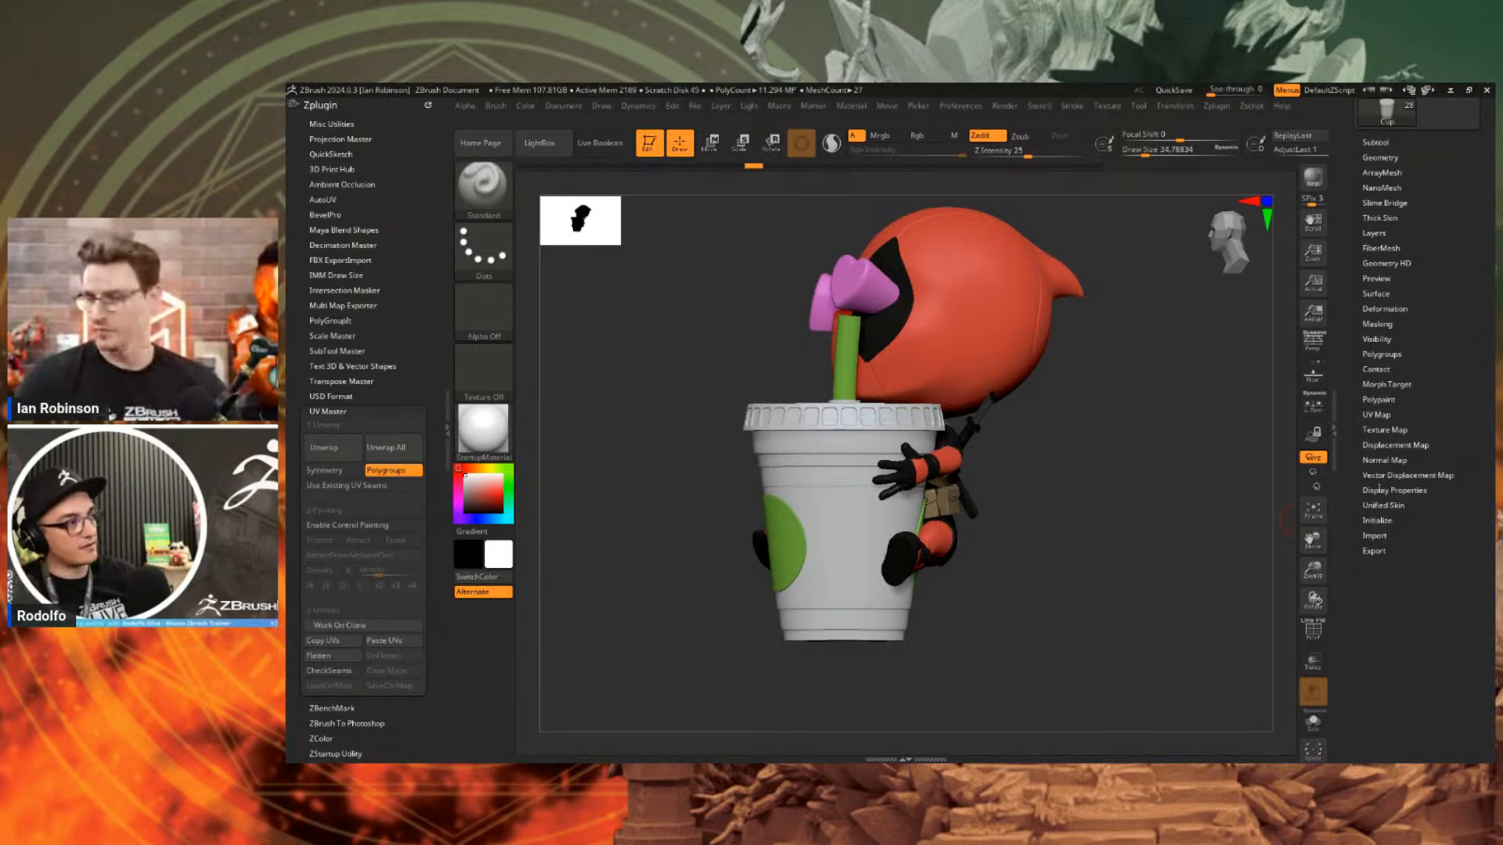
drag(1442, 425, 1442, 611)
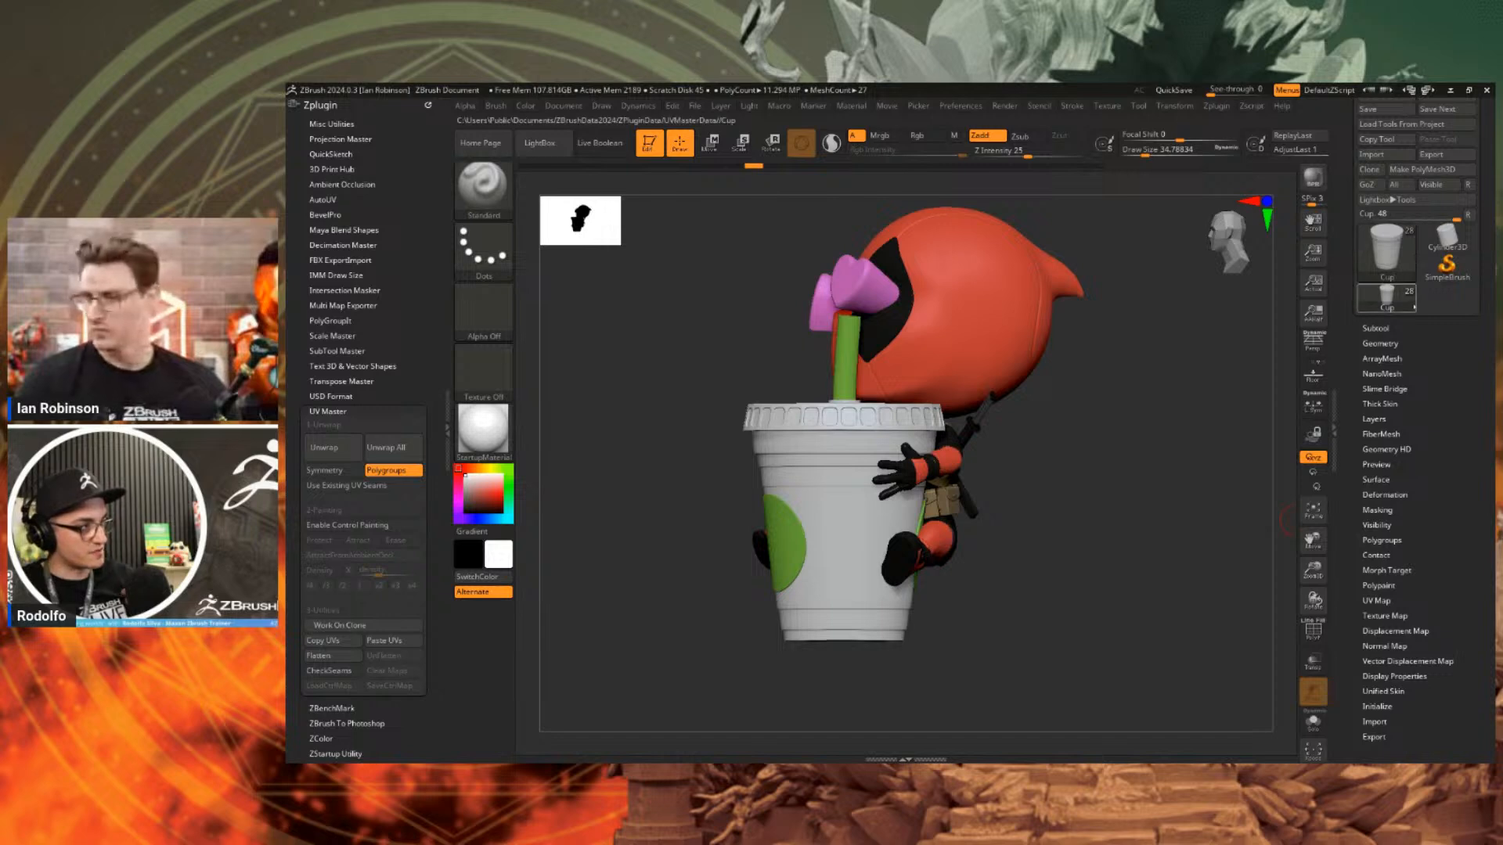
mouse_move(1406, 302)
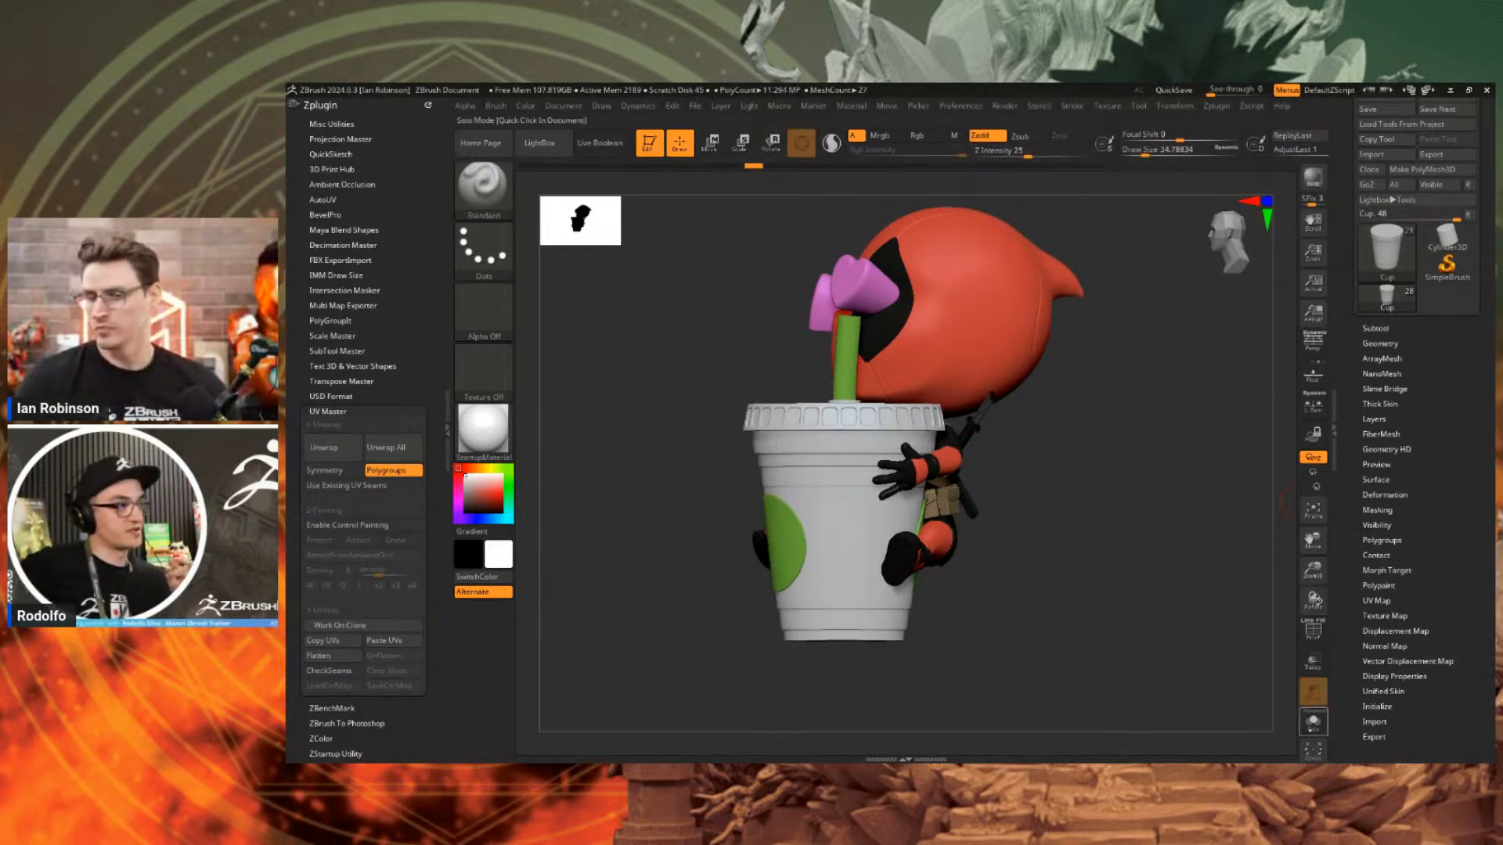
Isolate the cup with Solo and PolyFrame, and examine its polygroups from above and from the front.
click(1313, 722)
key(f)
key(shift+f)
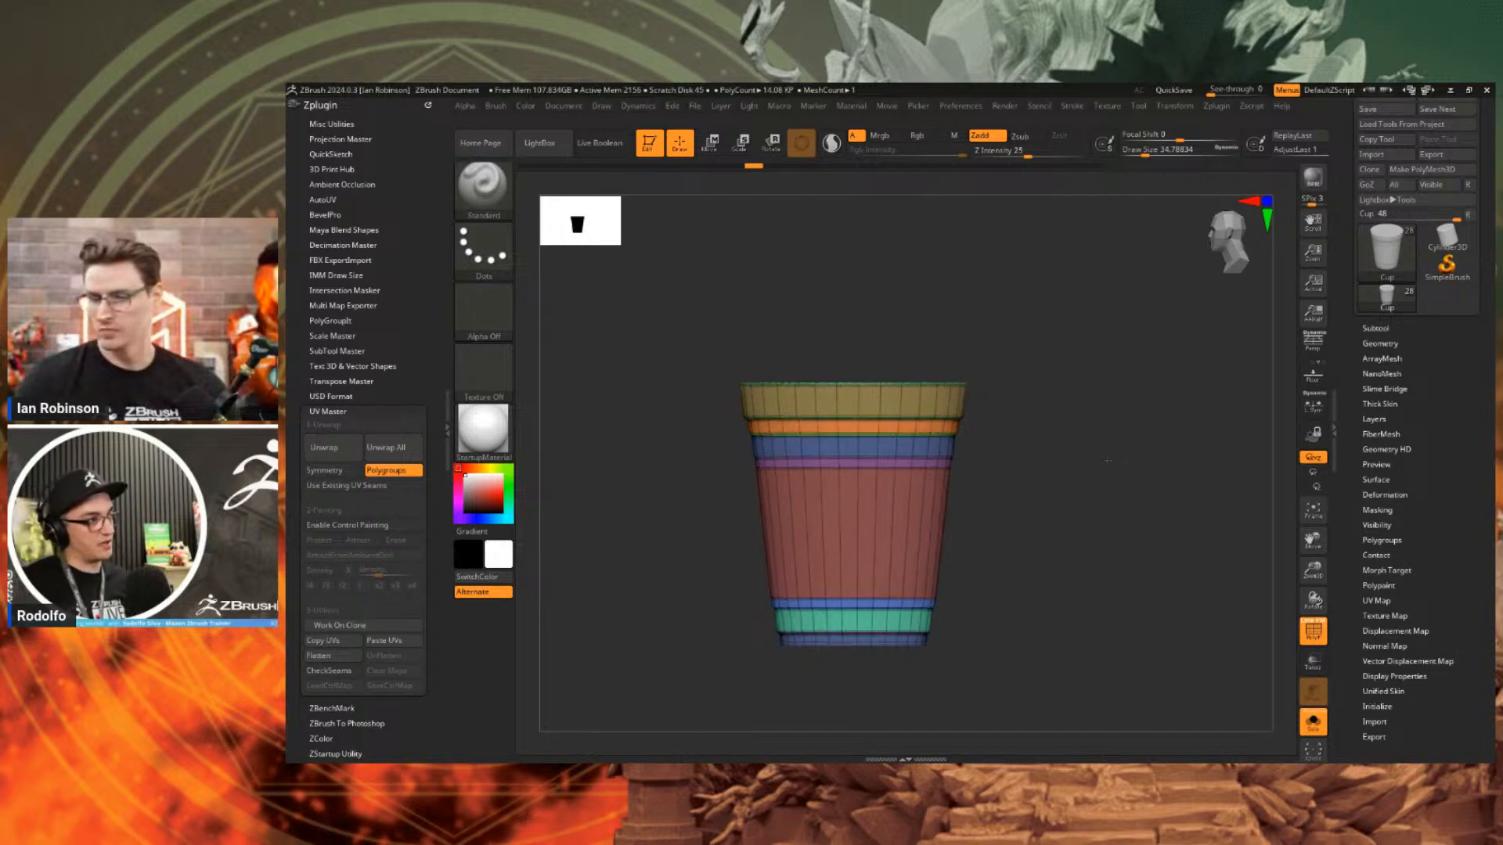
drag(1061, 352, 1061, 401)
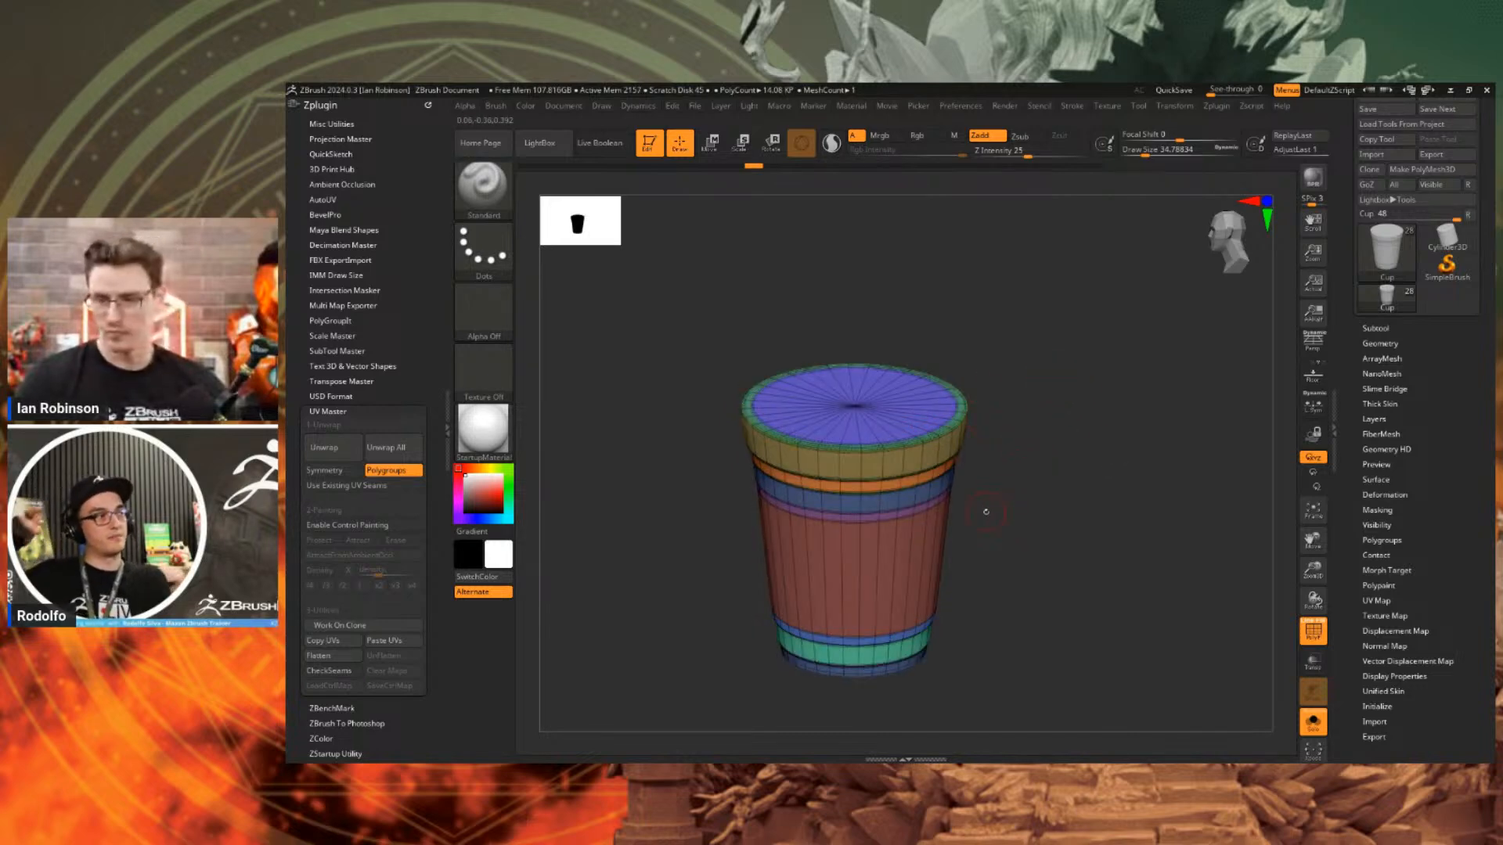
shift+drag(985, 512, 926, 458)
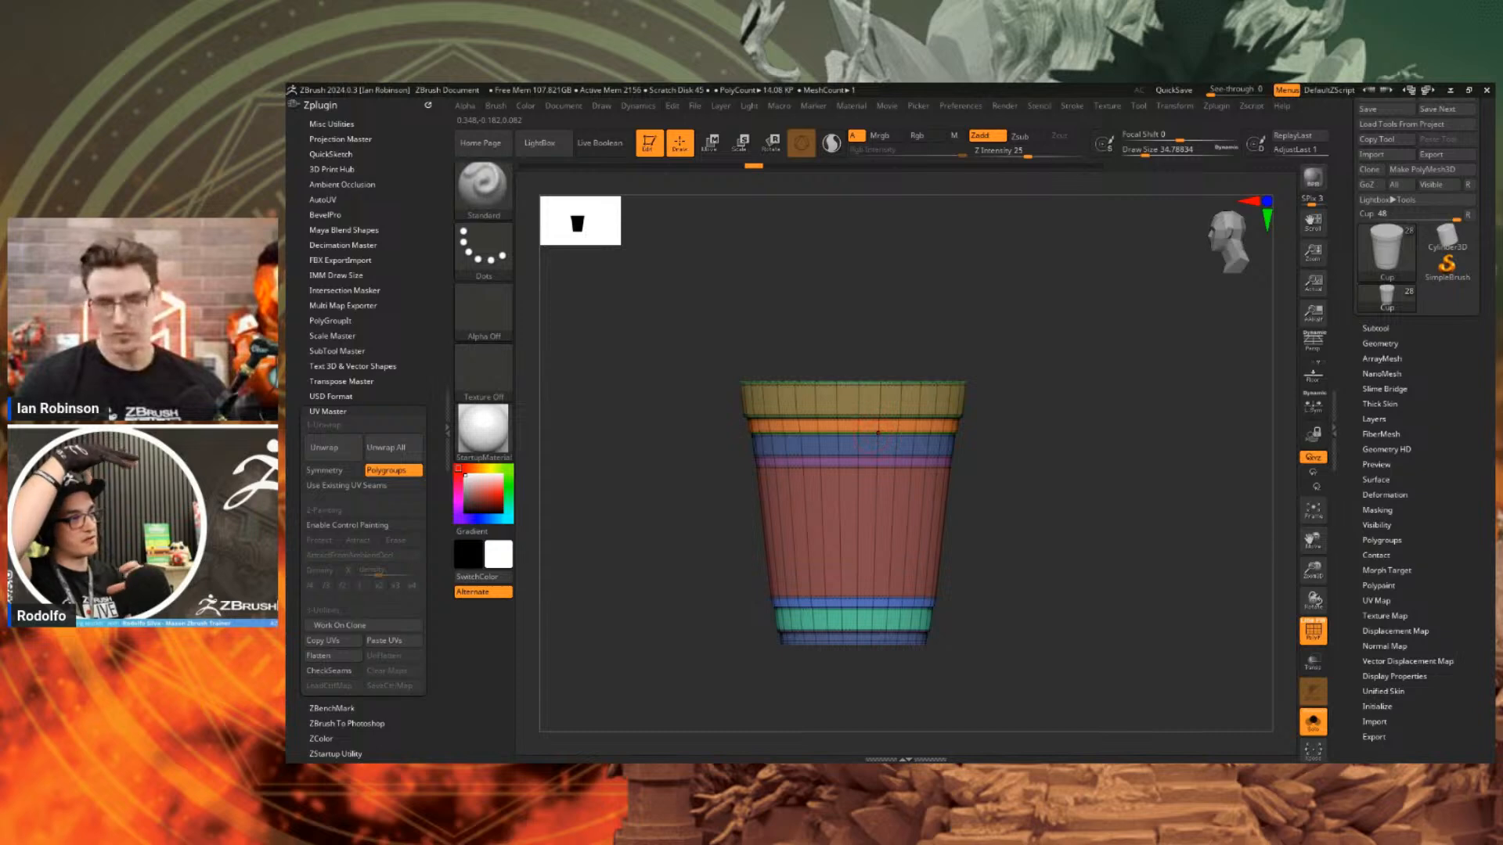
Examine the cup's underside, isolate its bottom polygroups, and restore the visibility of the whole cup.
mouse_move(999, 399)
mouse_down()
mouse_move(998, 448)
mouse_move(1047, 362)
mouse_up()
ctrl+shift+click(871, 400)
ctrl+shift+click(991, 410)
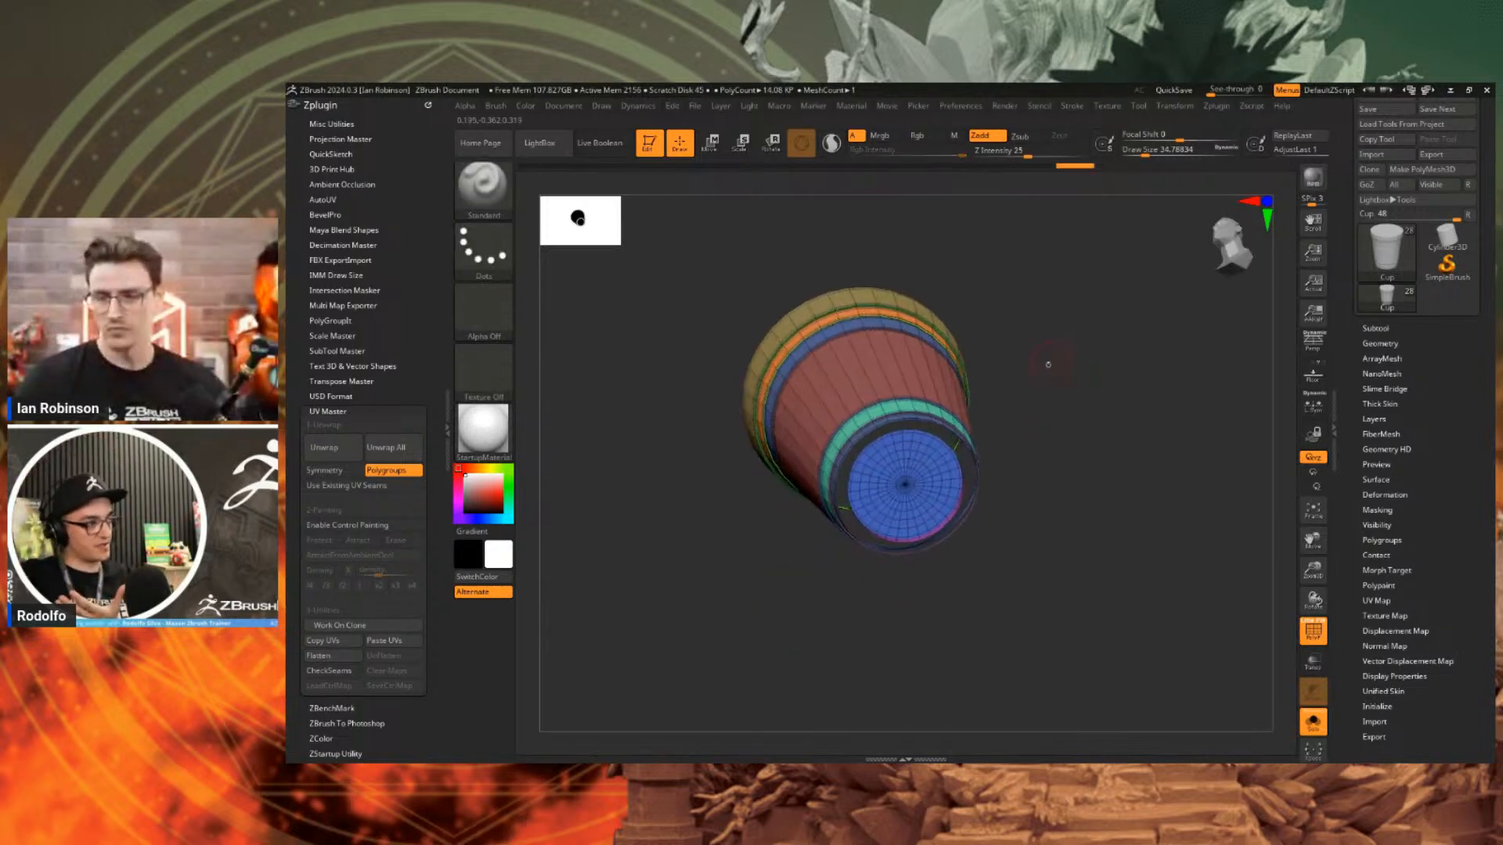
ctrl+shift+click(963, 510)
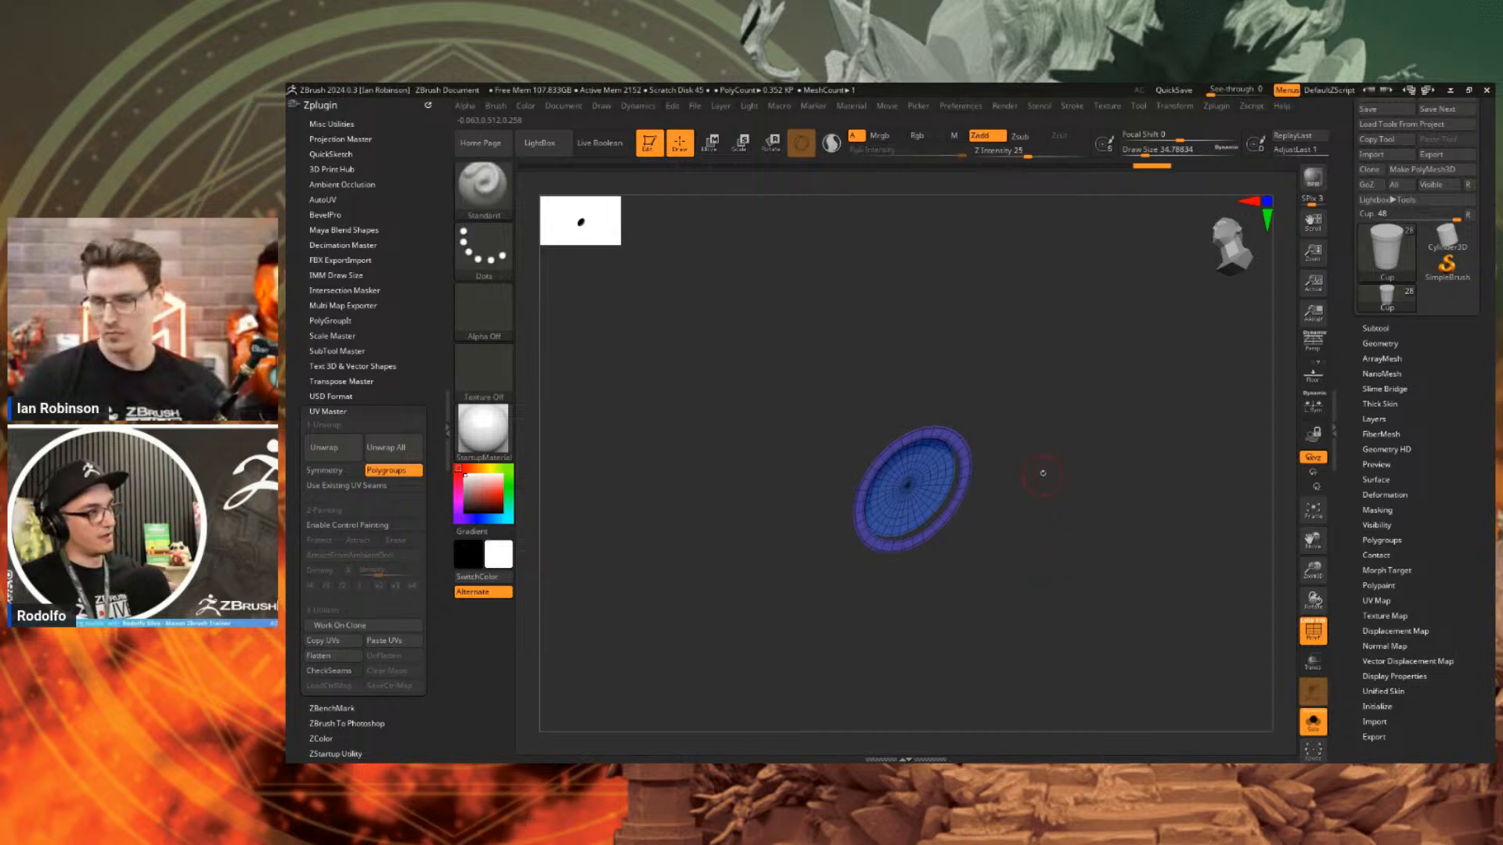
drag(1054, 440, 1077, 450)
ctrl+shift+click(1084, 446)
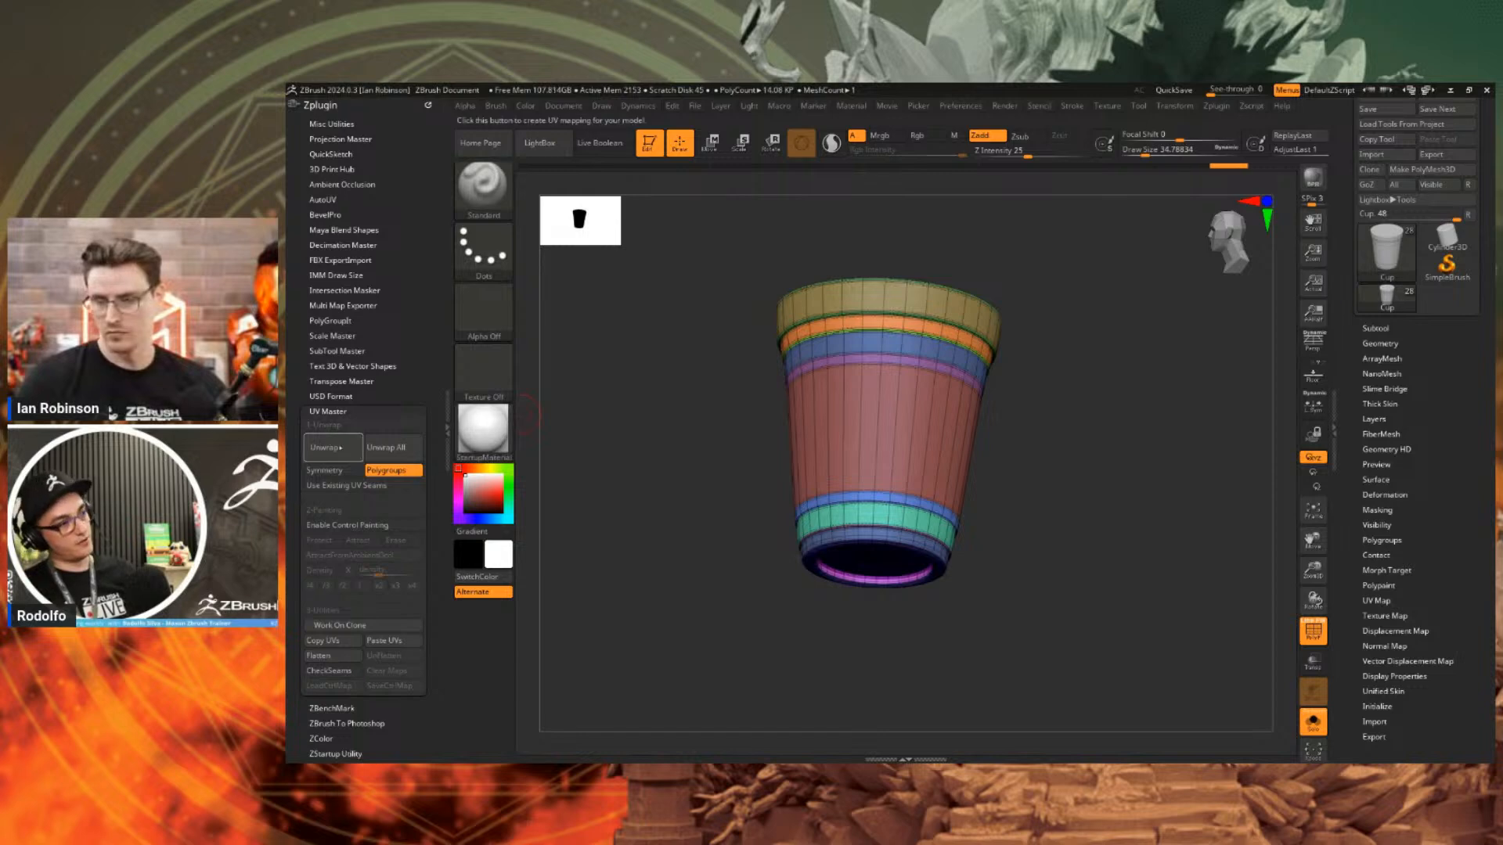
Unwrap the cup with UV Master using its polygroups, and check the cup from above and from the front with and without PolyFrame.
click(324, 448)
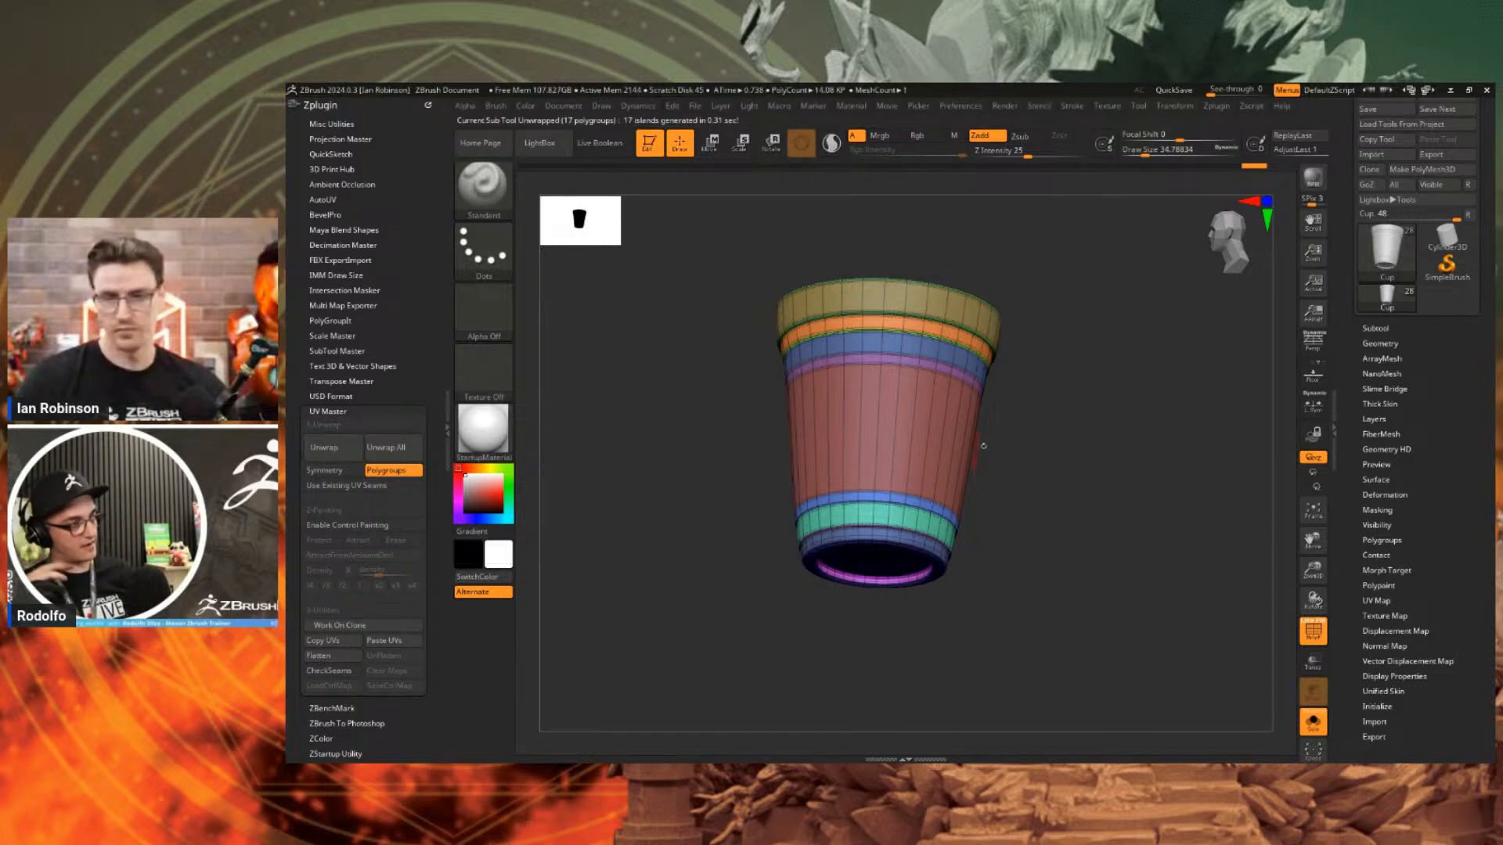
drag(1055, 410, 1058, 472)
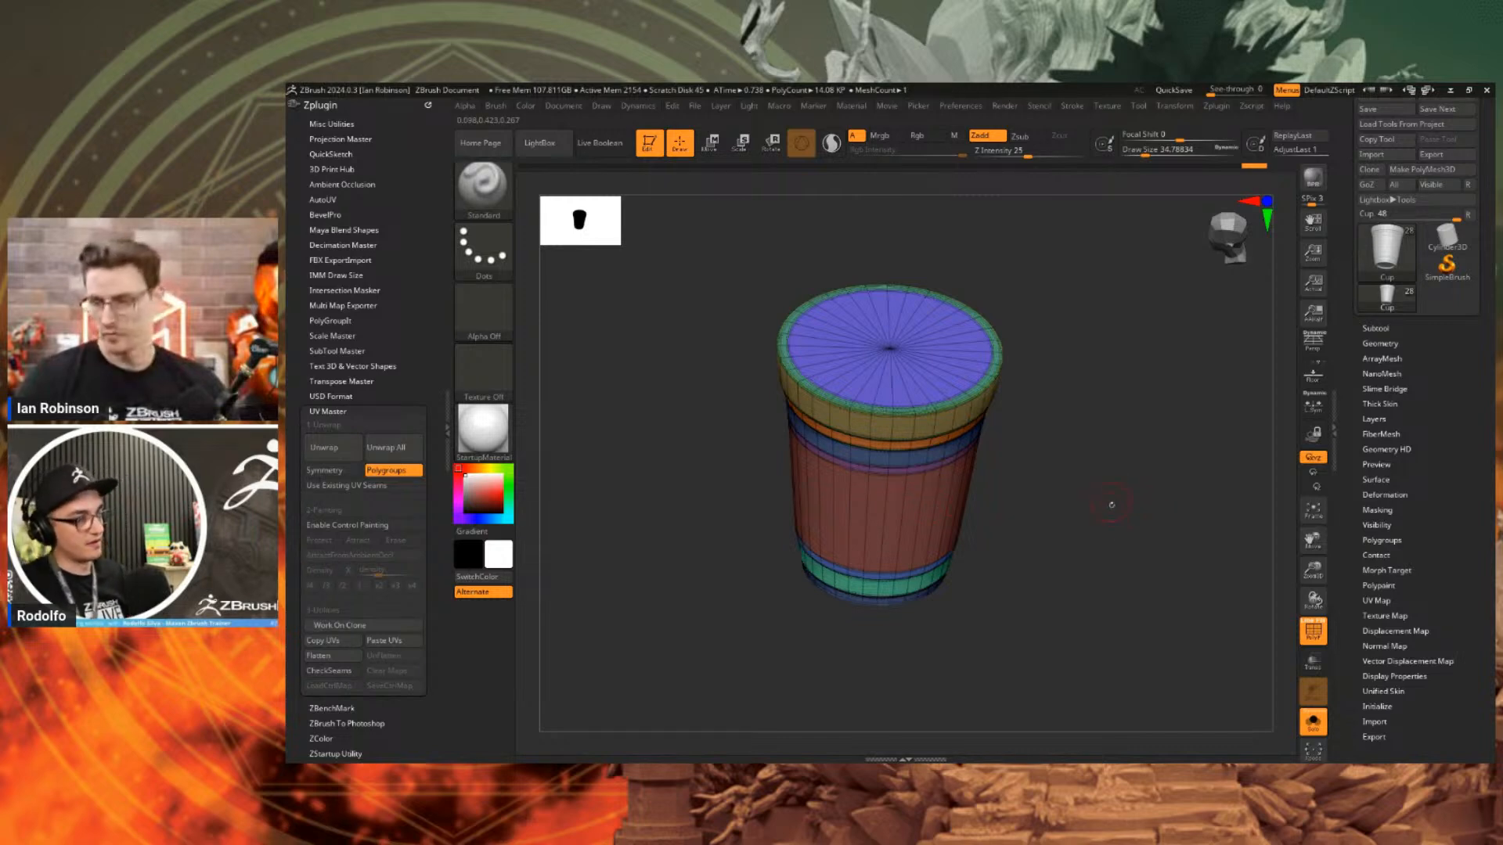
drag(1107, 503, 1116, 449)
key(shift+f)
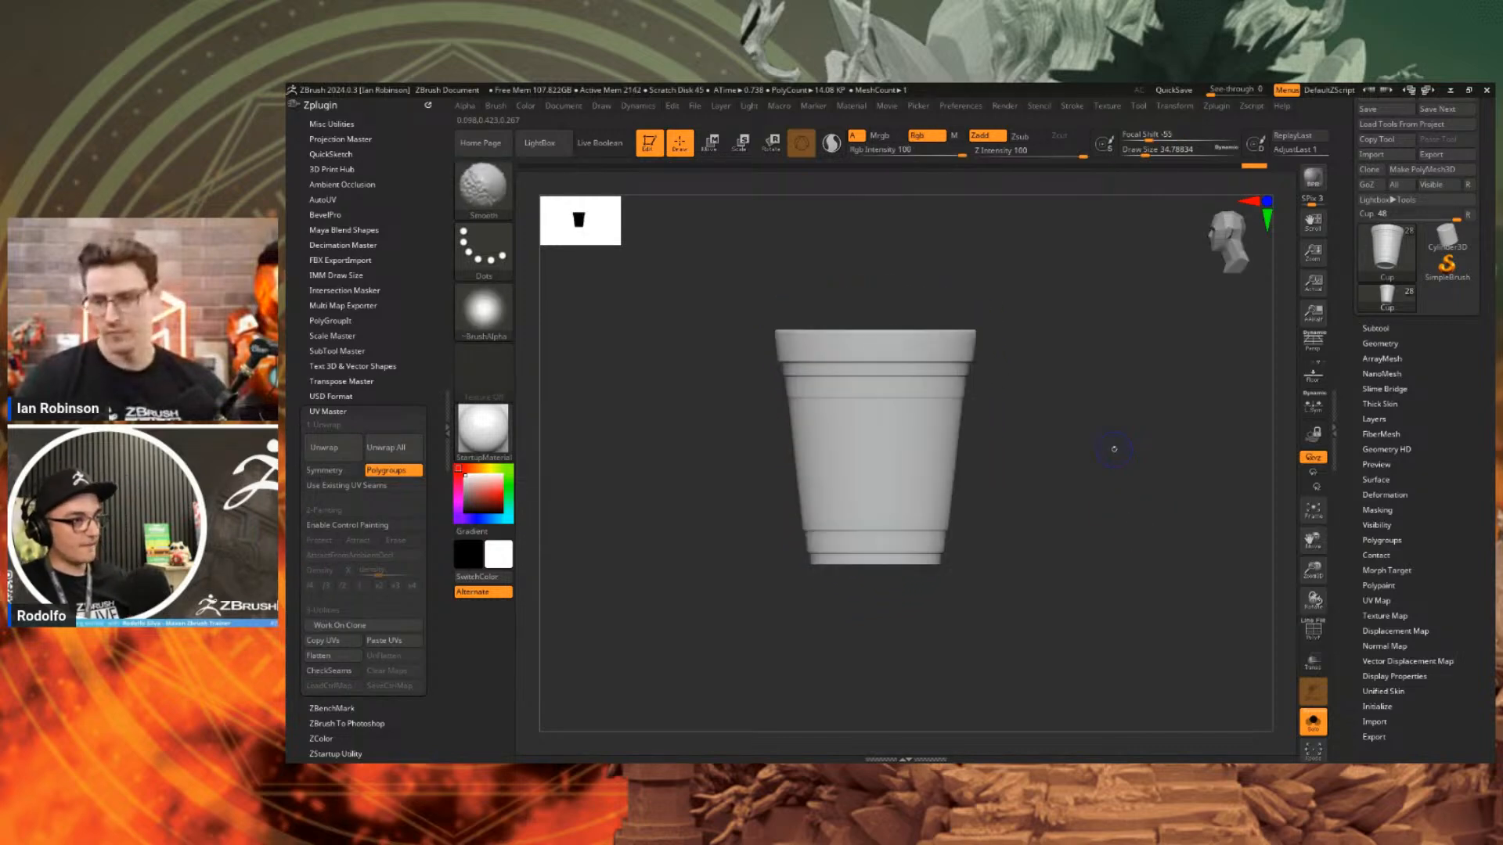
key(shift+f)
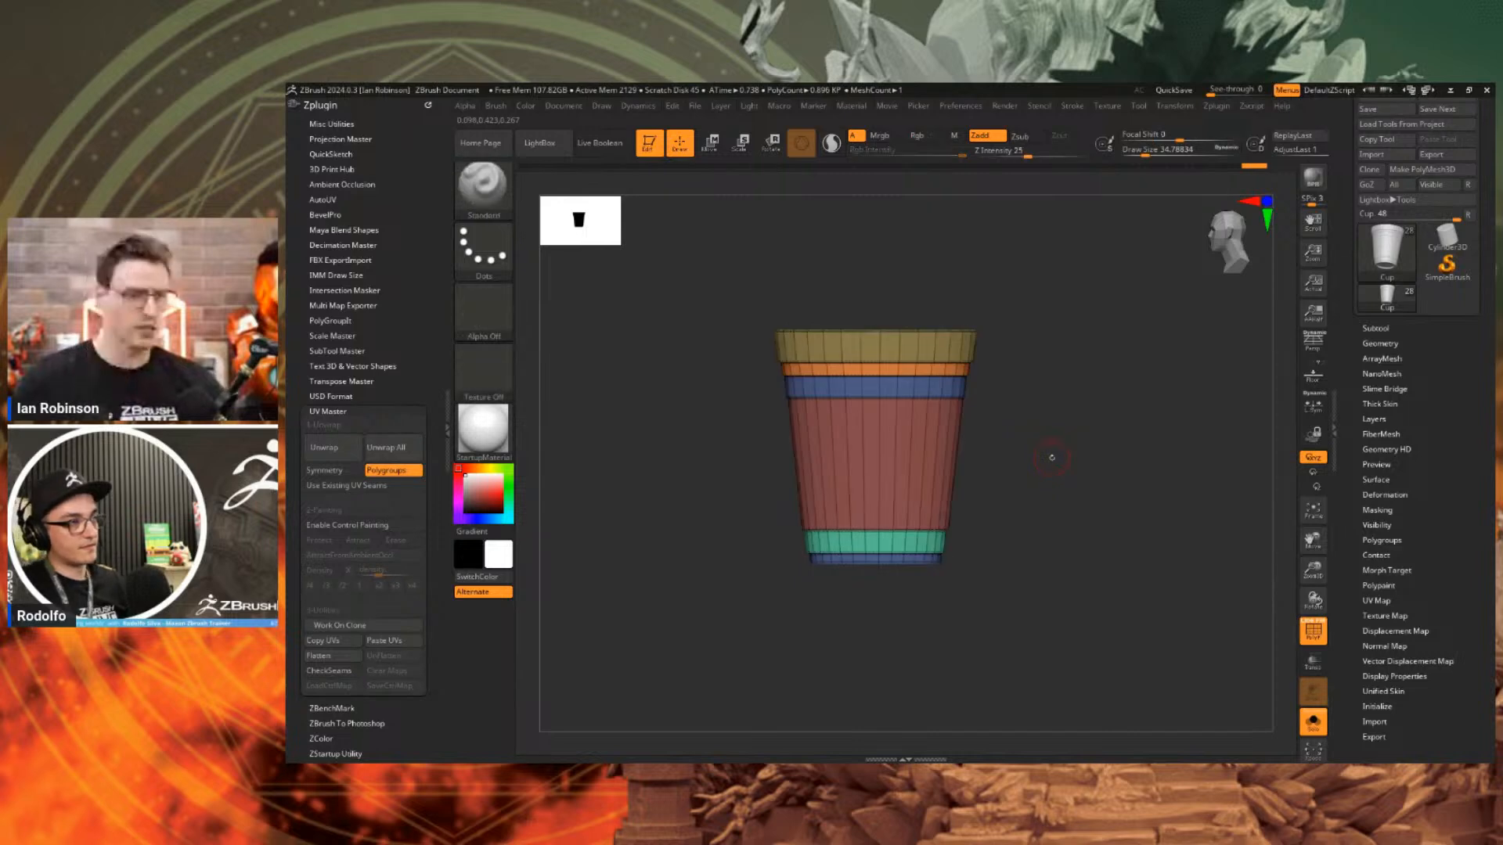
mouse_move(1031, 399)
mouse_down()
mouse_move(1055, 389)
mouse_move(1055, 433)
mouse_up()
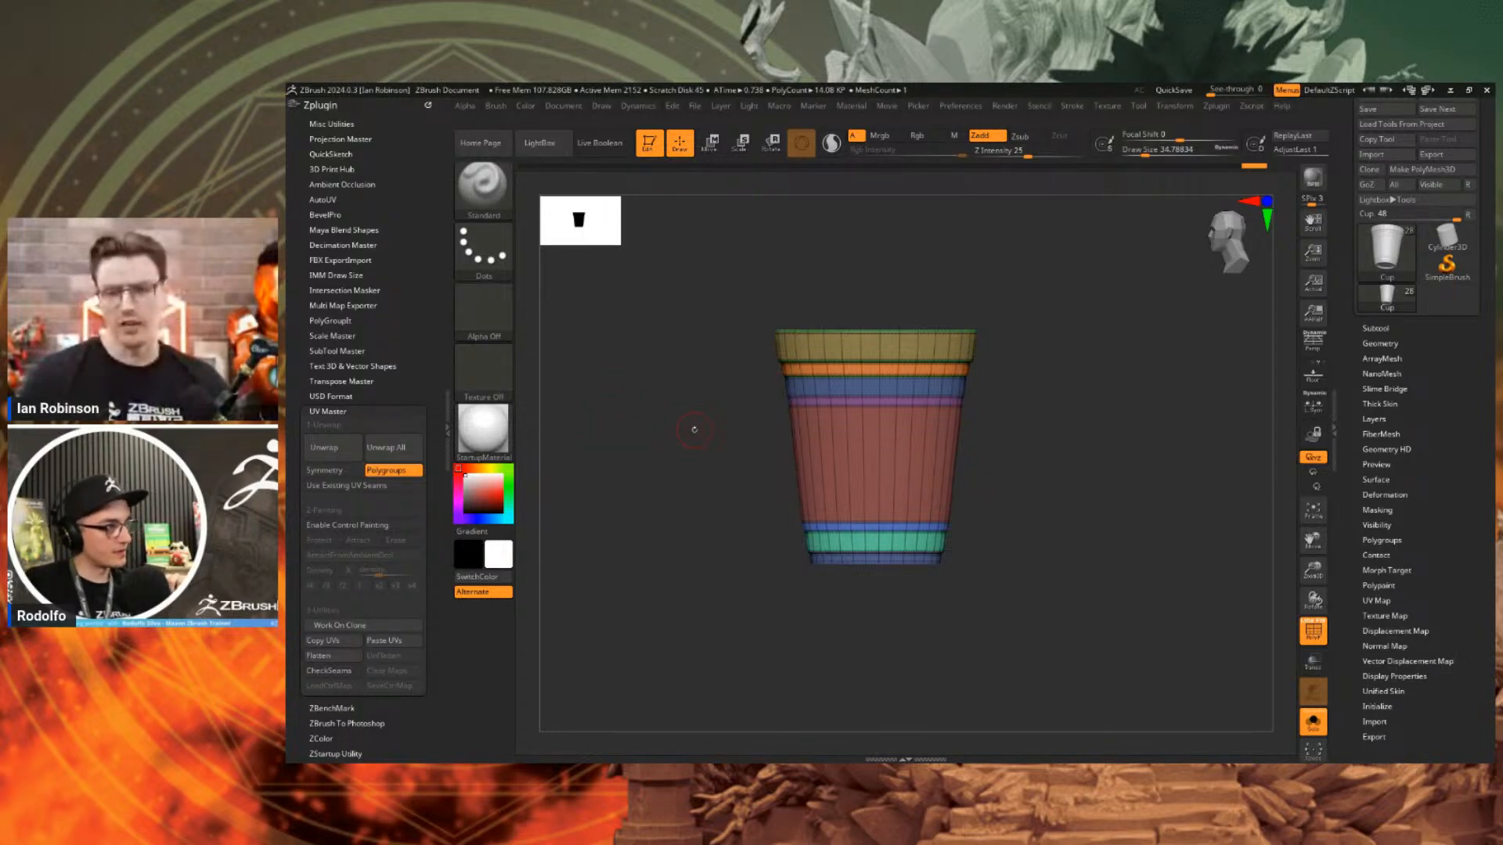
drag(694, 433, 615, 408)
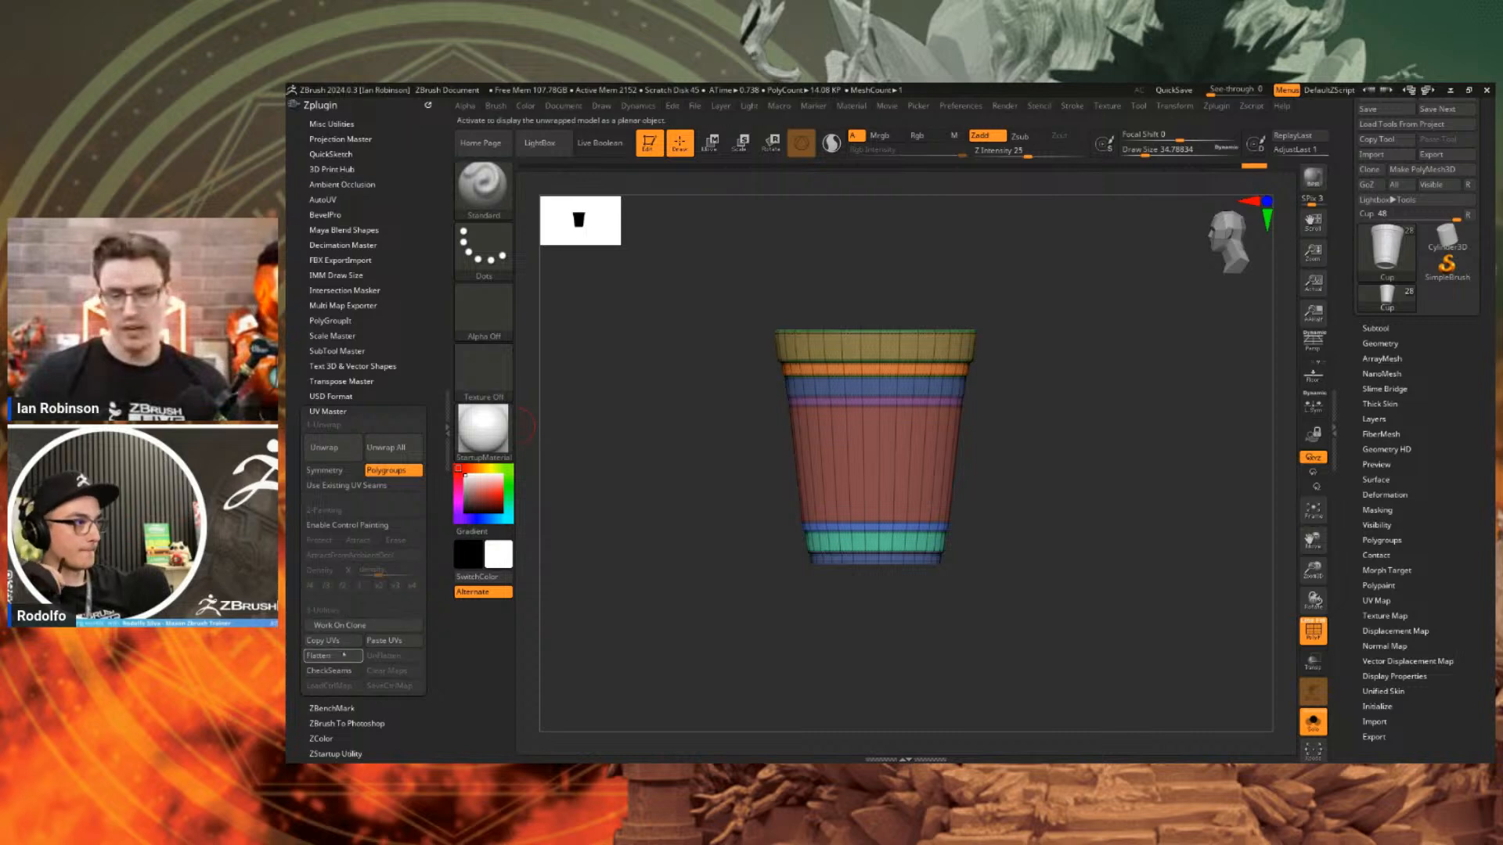
Create a UV Master work clone of the cup and flatten it to inspect its UV islands.
click(348, 626)
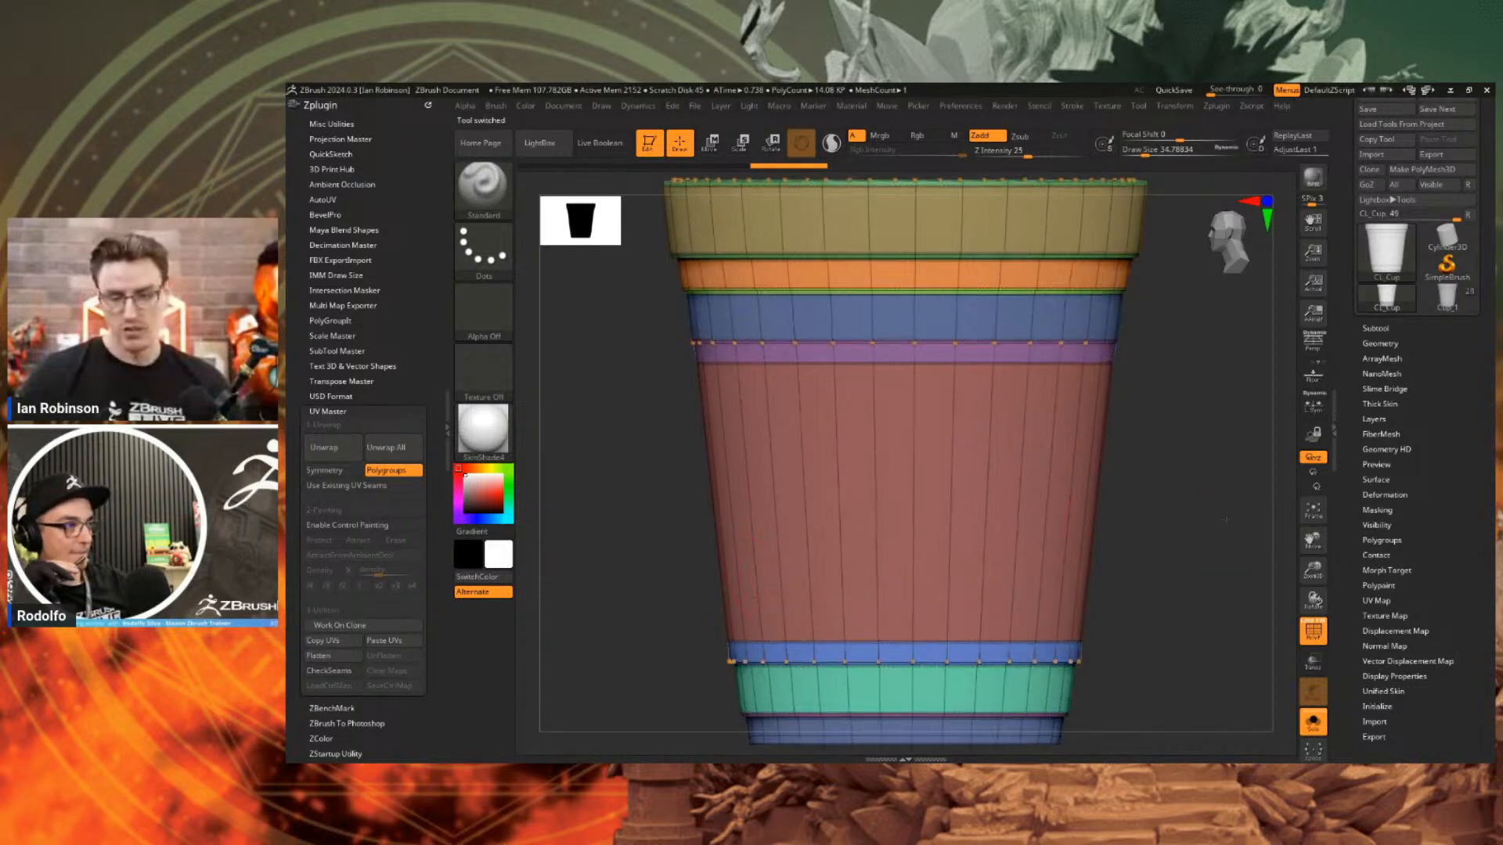
drag(1179, 458, 1190, 493)
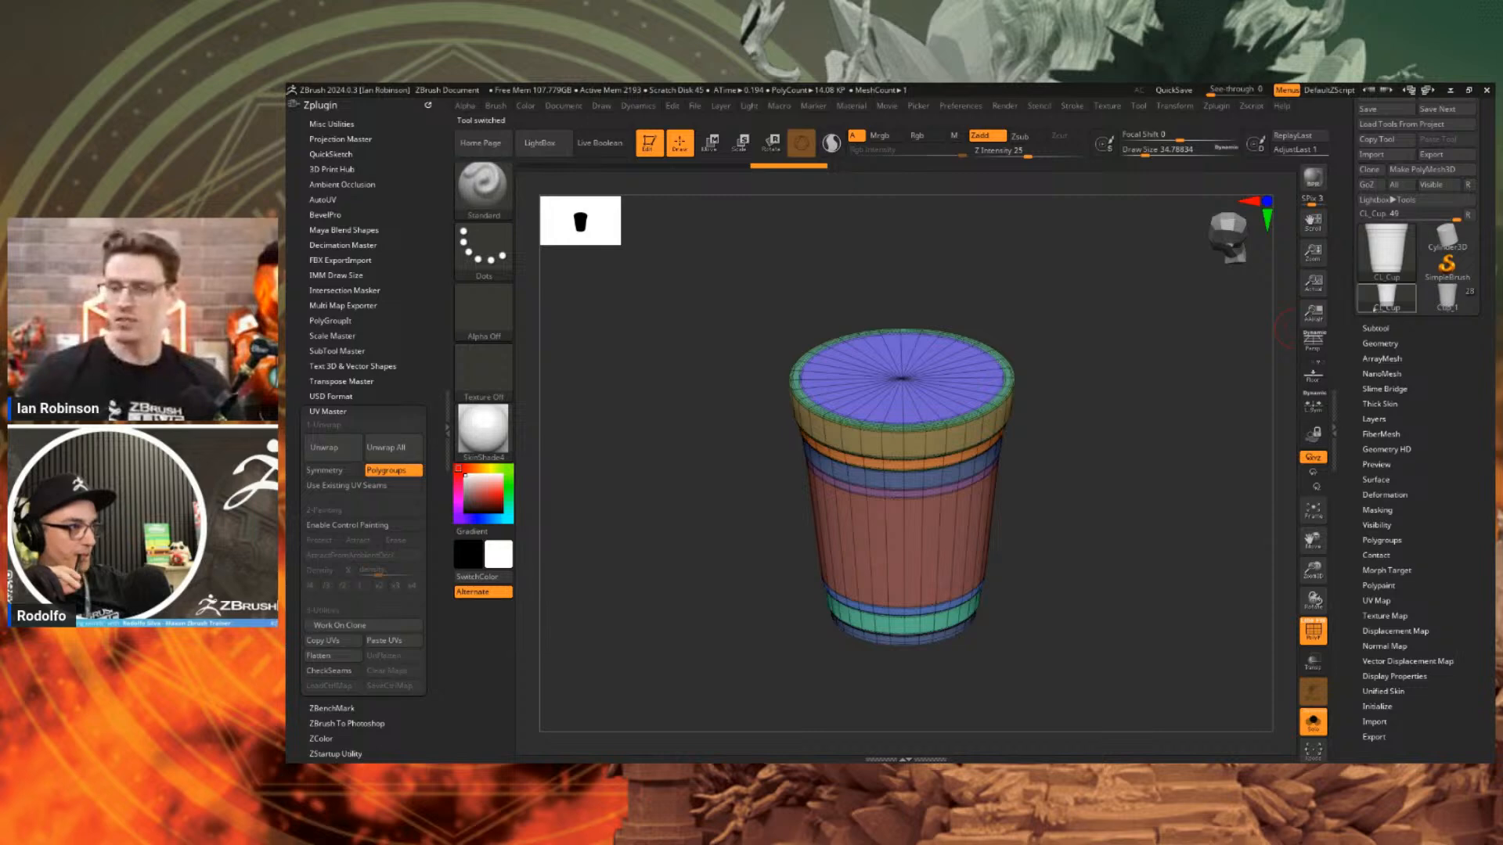
click(319, 656)
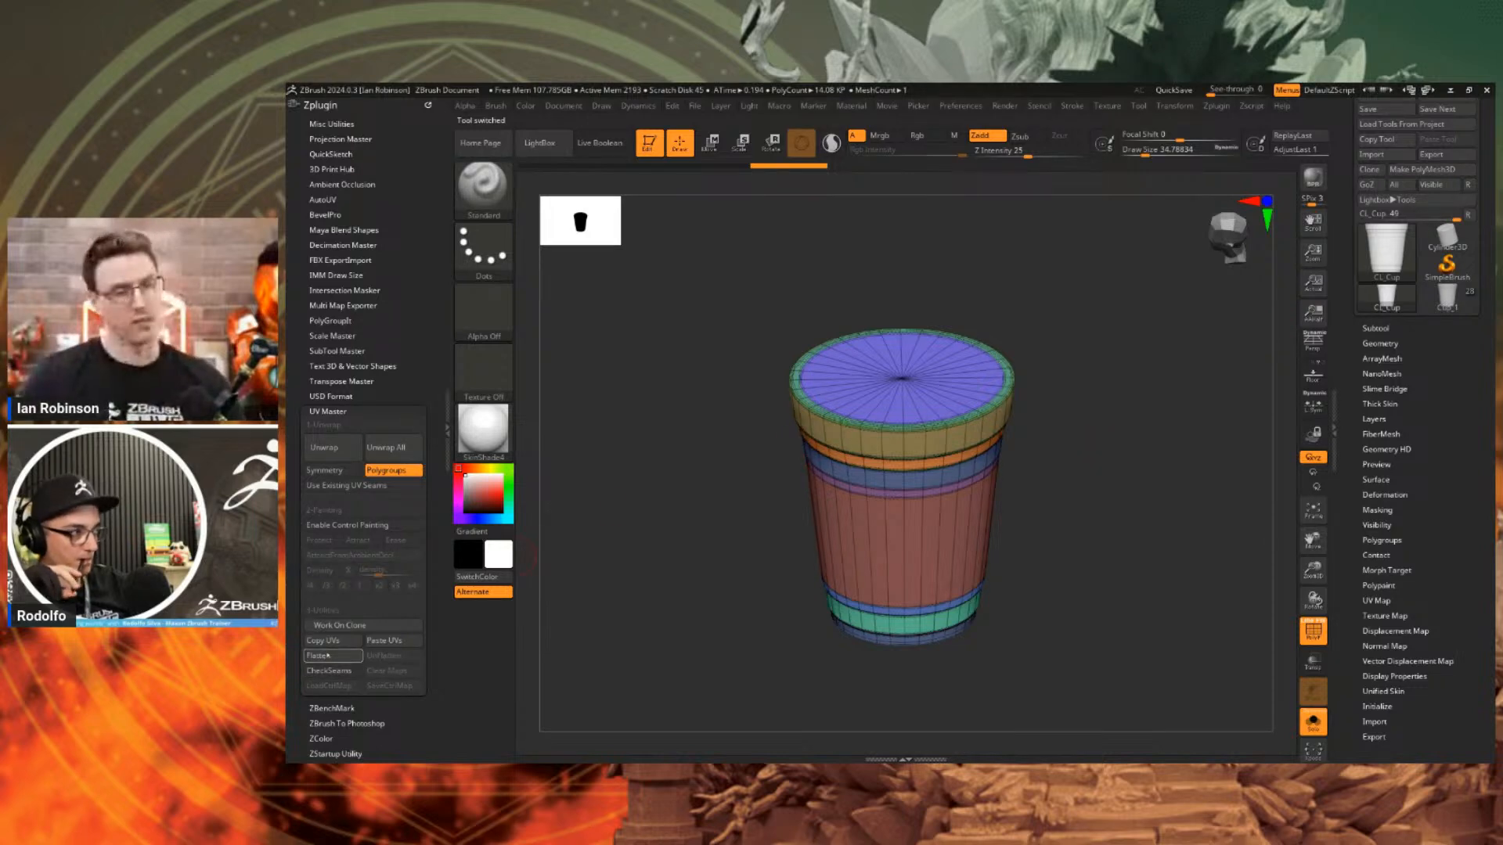
alt+drag(1001, 425, 949, 463)
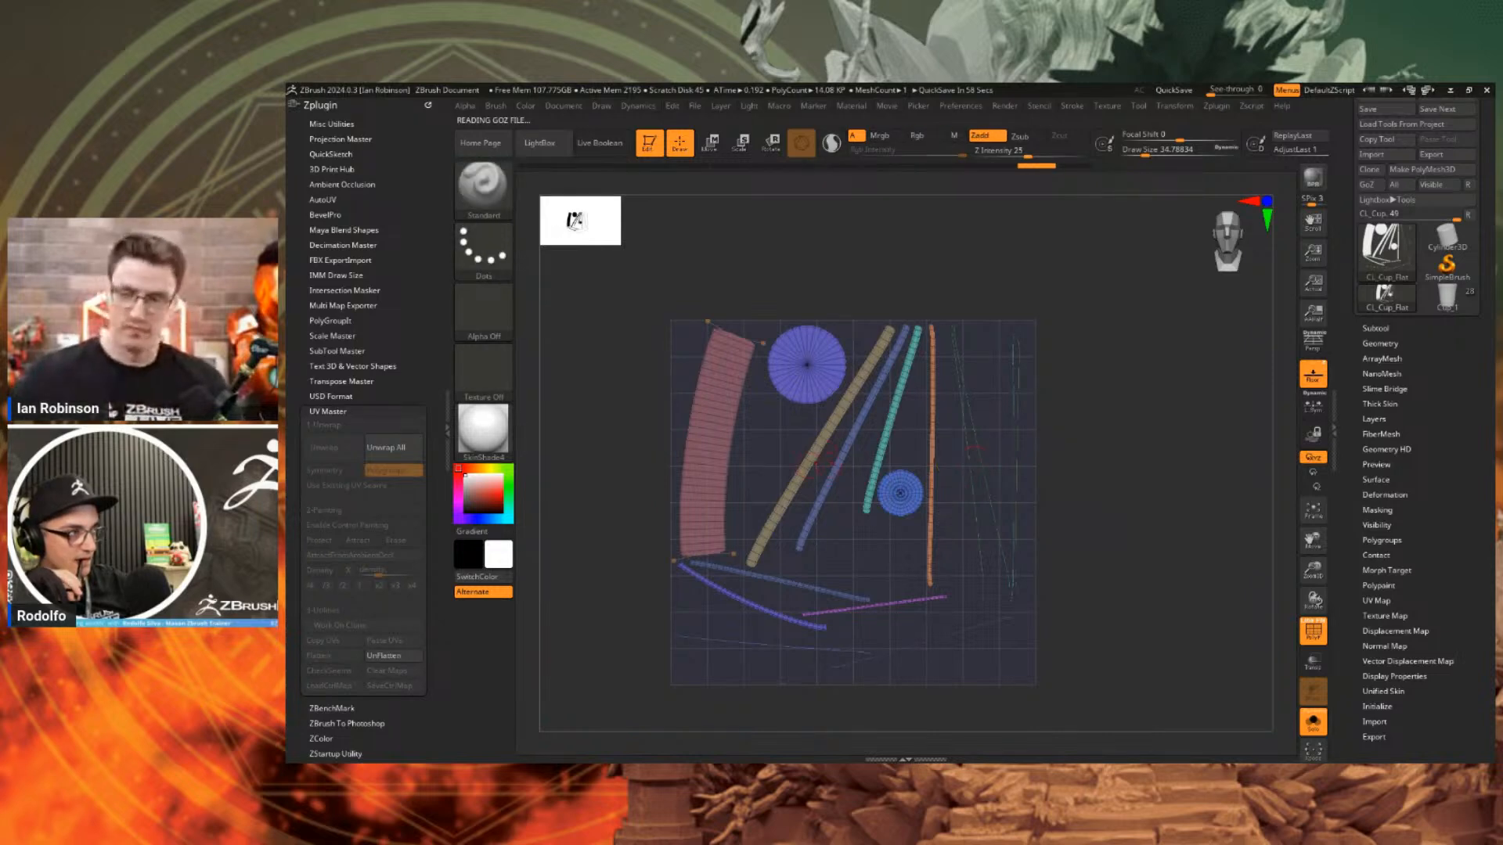
Unflatten the cup clone and bring the UV Master settings back into view.
click(385, 656)
click(483, 429)
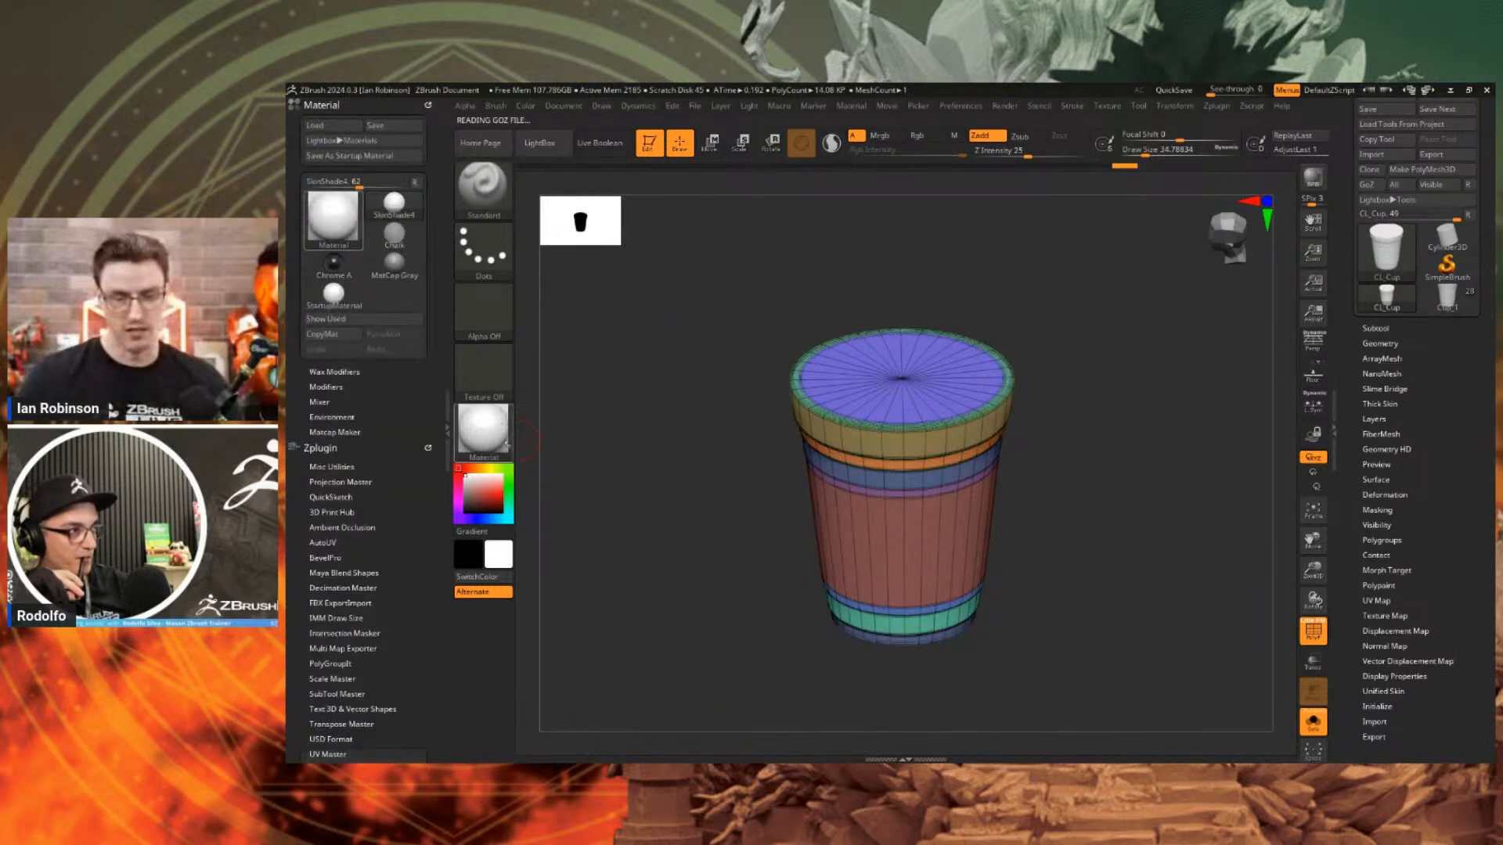
drag(435, 720, 434, 394)
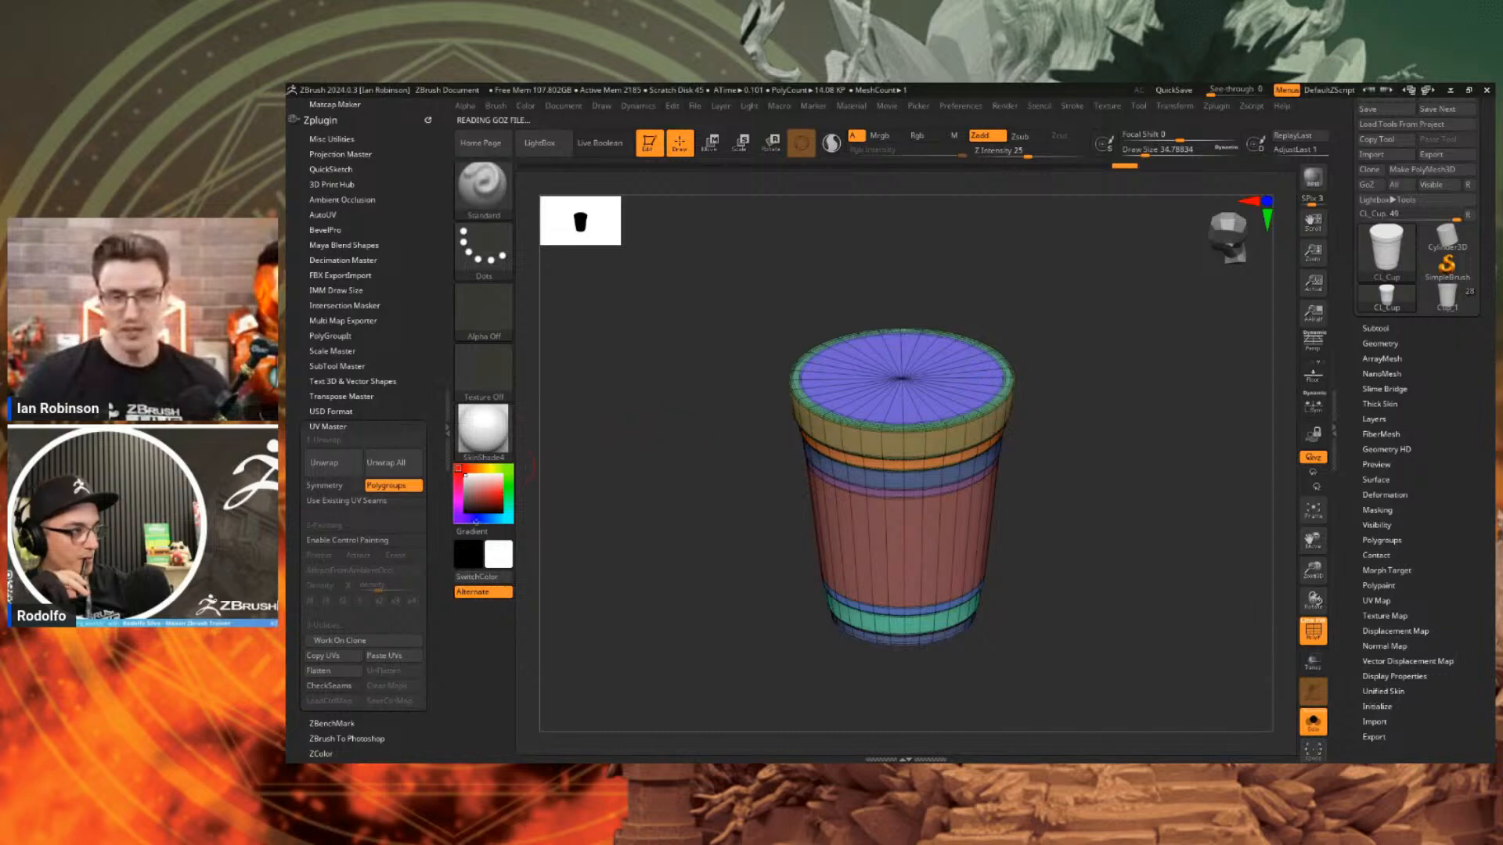
Combine the clone's outer side bands into one polygroup, then mask one half and give it its own polygroup.
ctrl+shift+click(930, 411)
ctrl+shift+click(1035, 473)
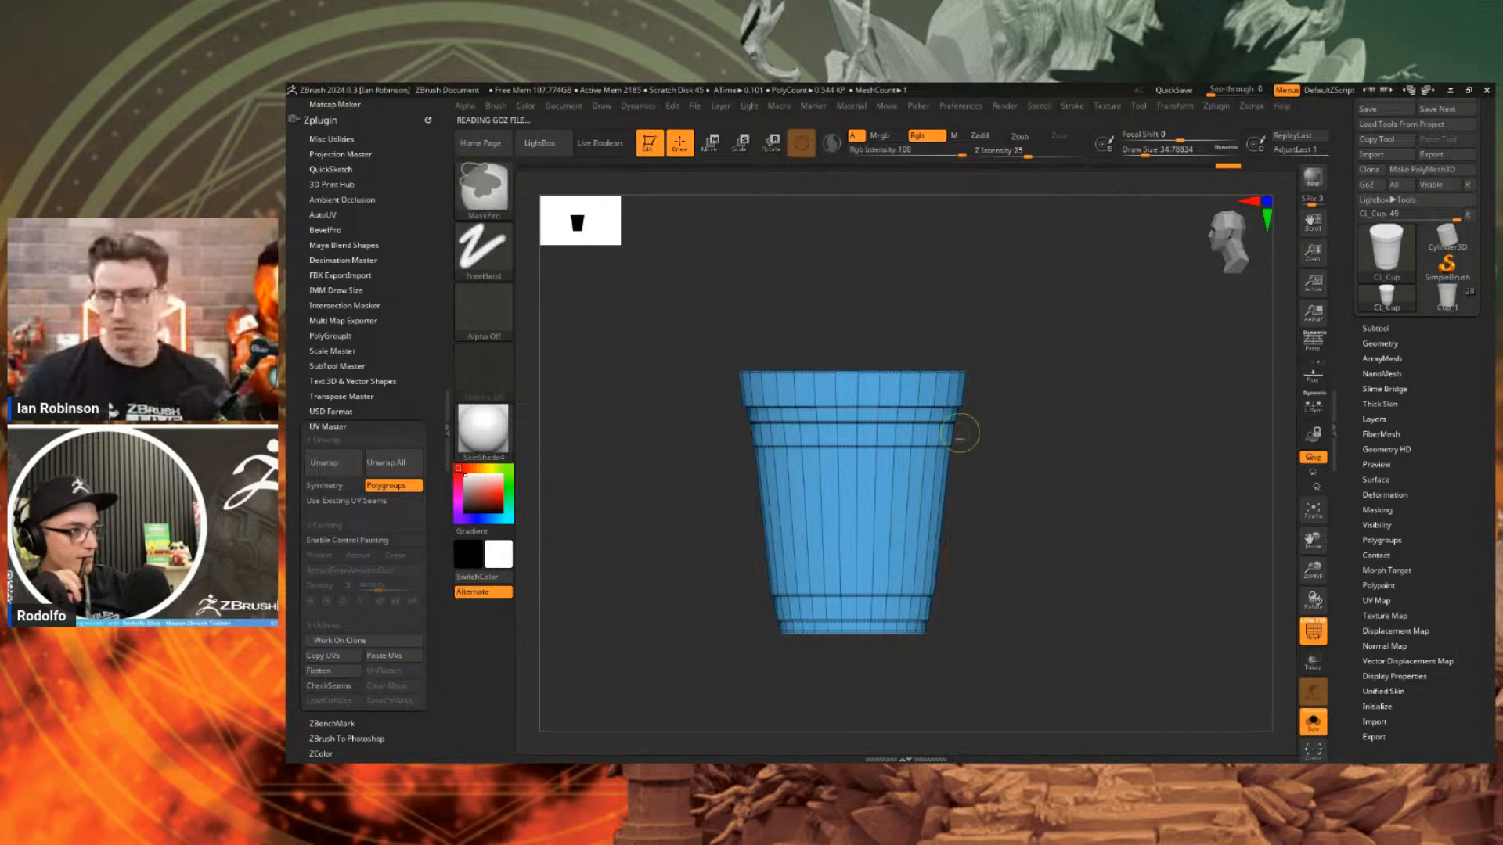
mouse_move(1047, 287)
ctrl+mouse_down()
mouse_move(947, 548)
mouse_move(840, 723)
ctrl+mouse_up()
ctrl+click(840, 723)
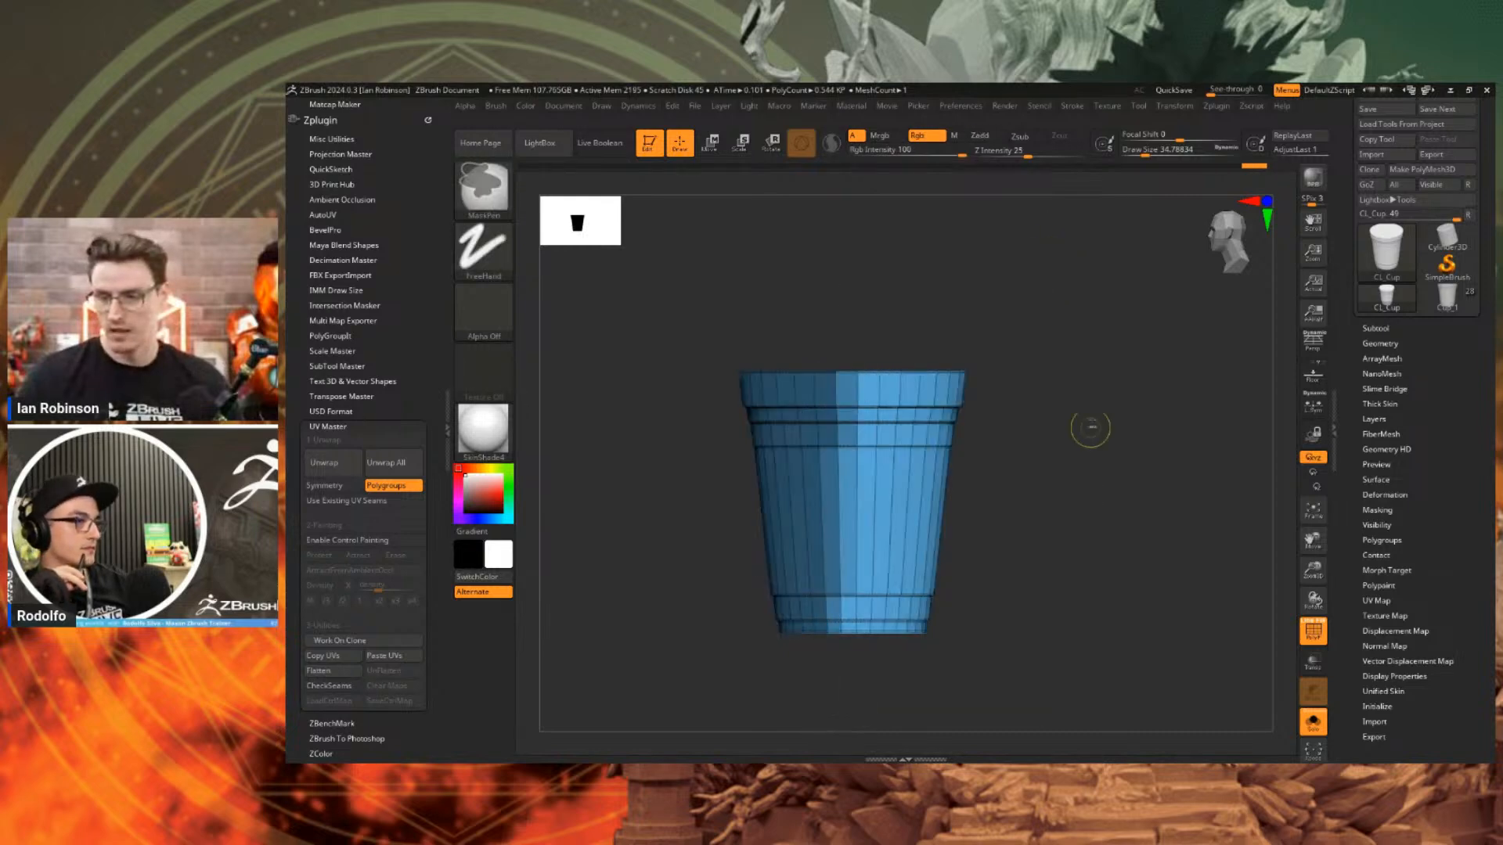
ctrl+drag(1060, 315, 846, 695)
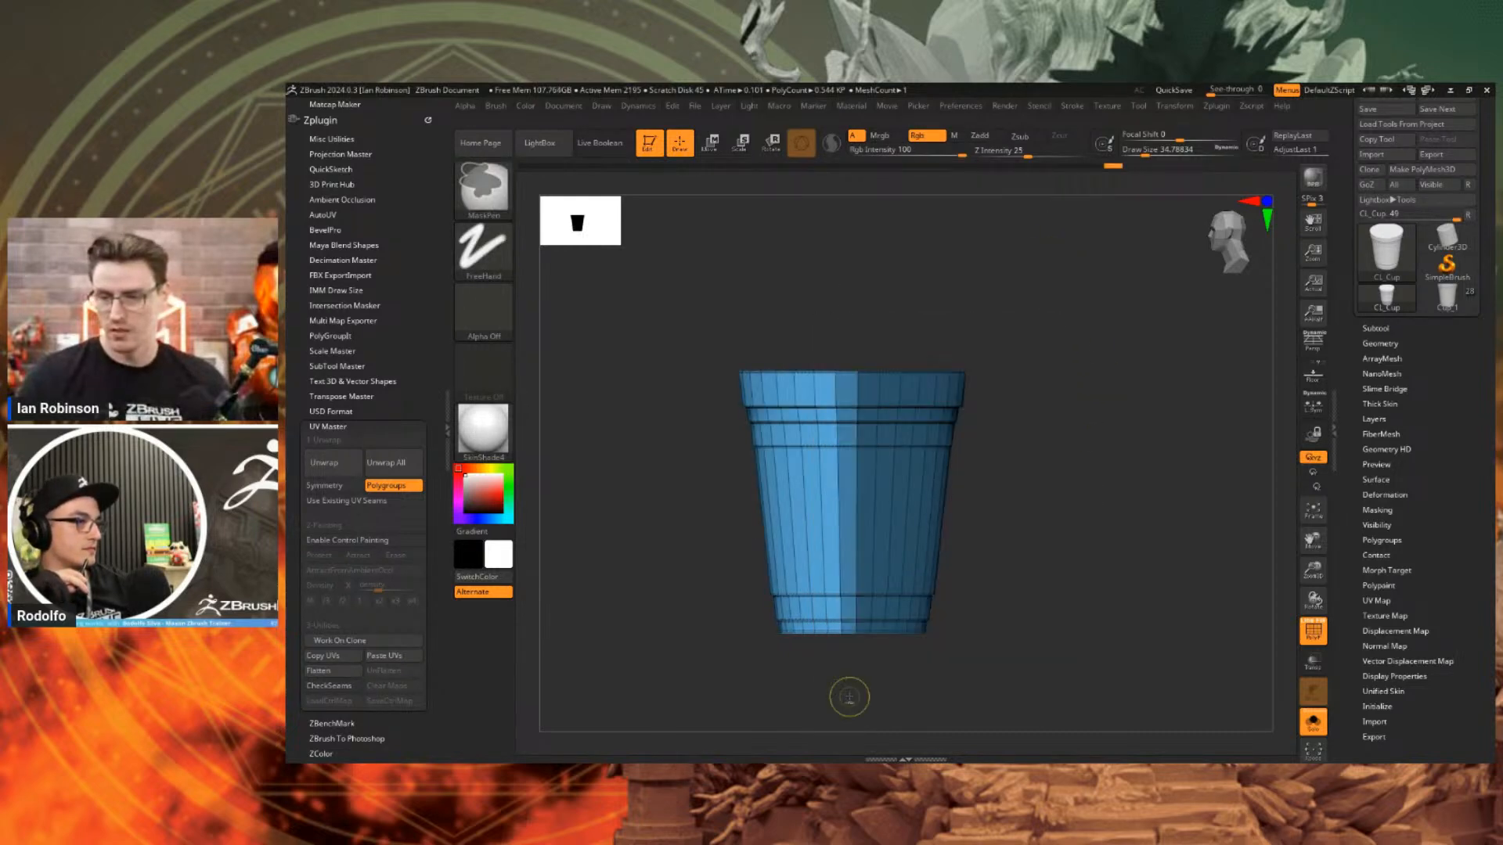
key(ctrl+w)
drag(1063, 464, 986, 431)
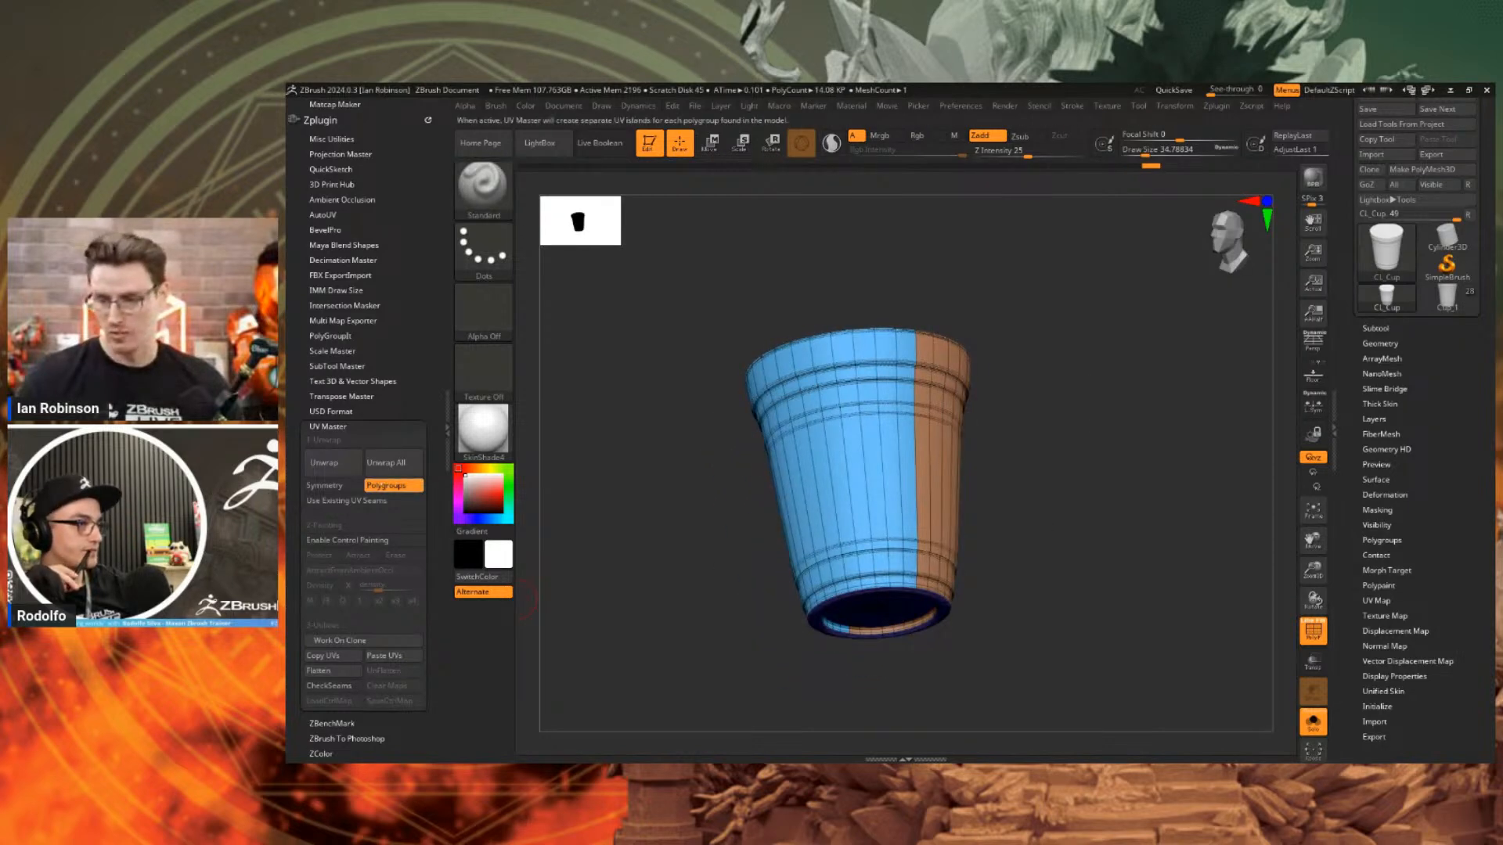
Unwrap the regrouped cup clone by polygroups and flatten it to view the new UV layout.
click(324, 463)
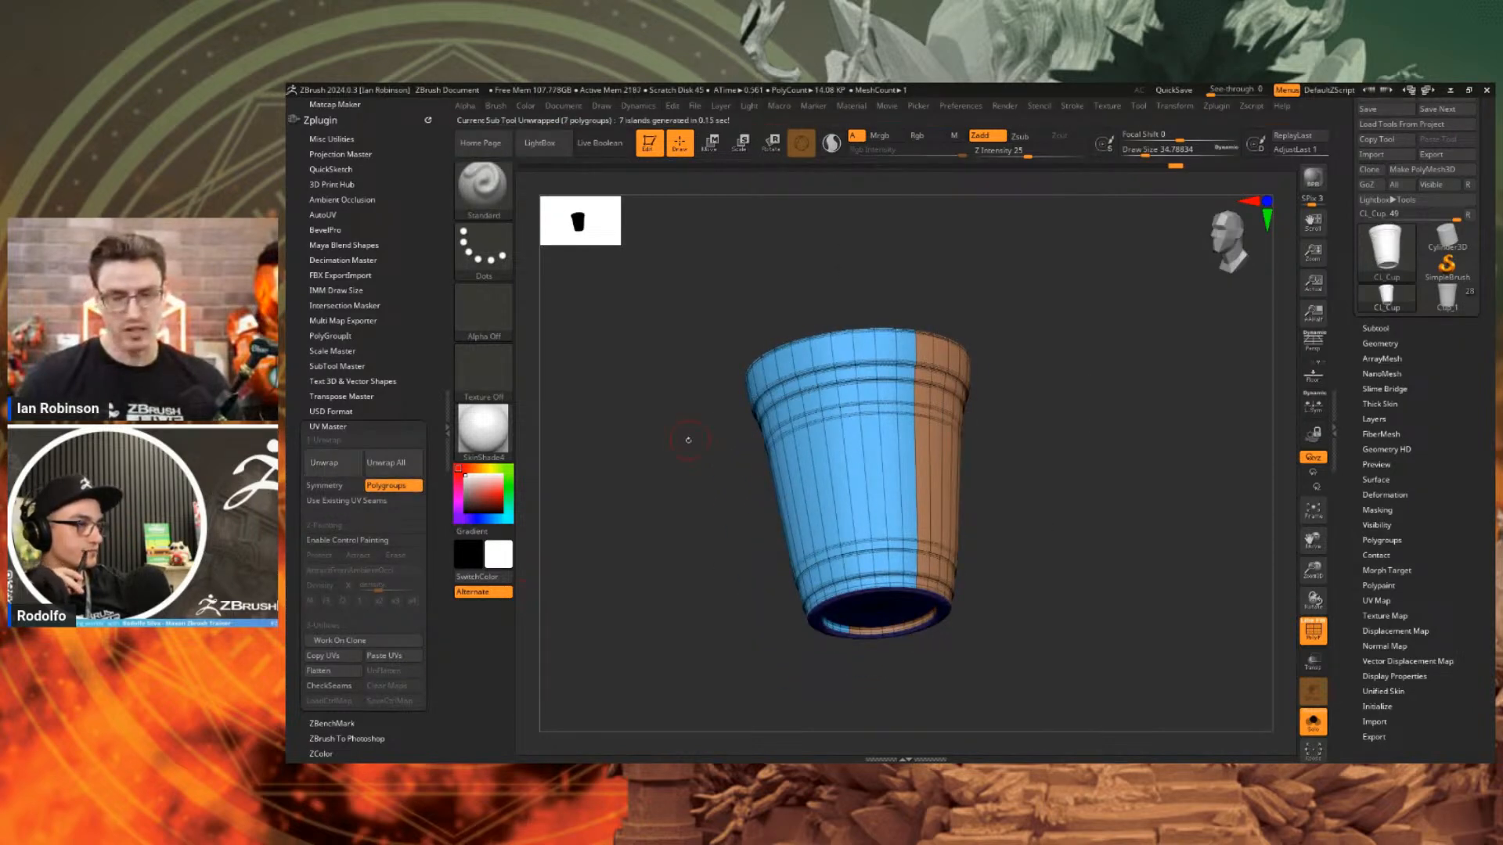
click(318, 671)
alt+drag(1159, 491, 1094, 503)
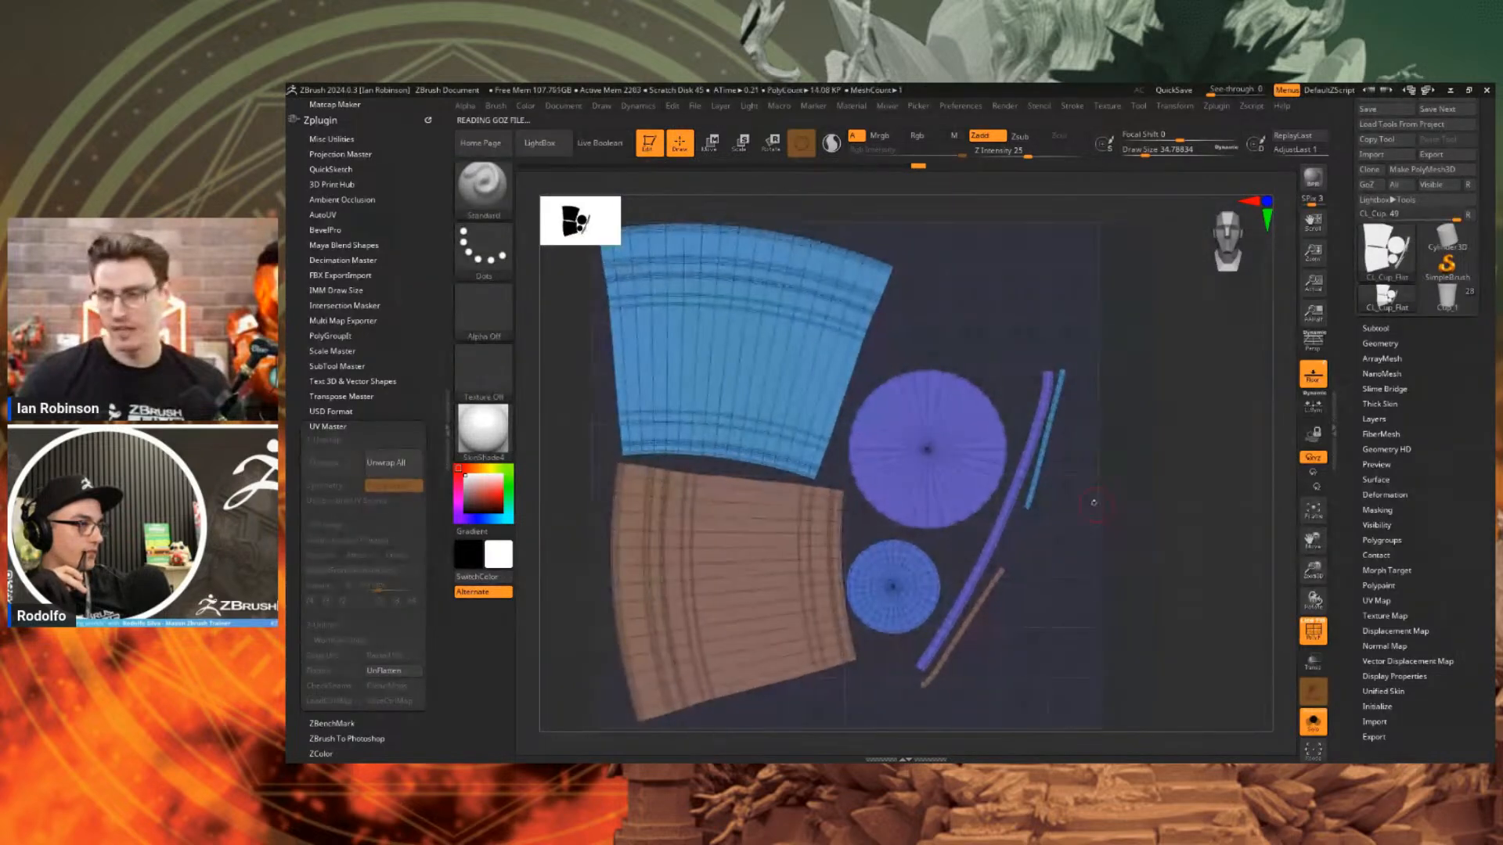
alt+drag(805, 345, 819, 339)
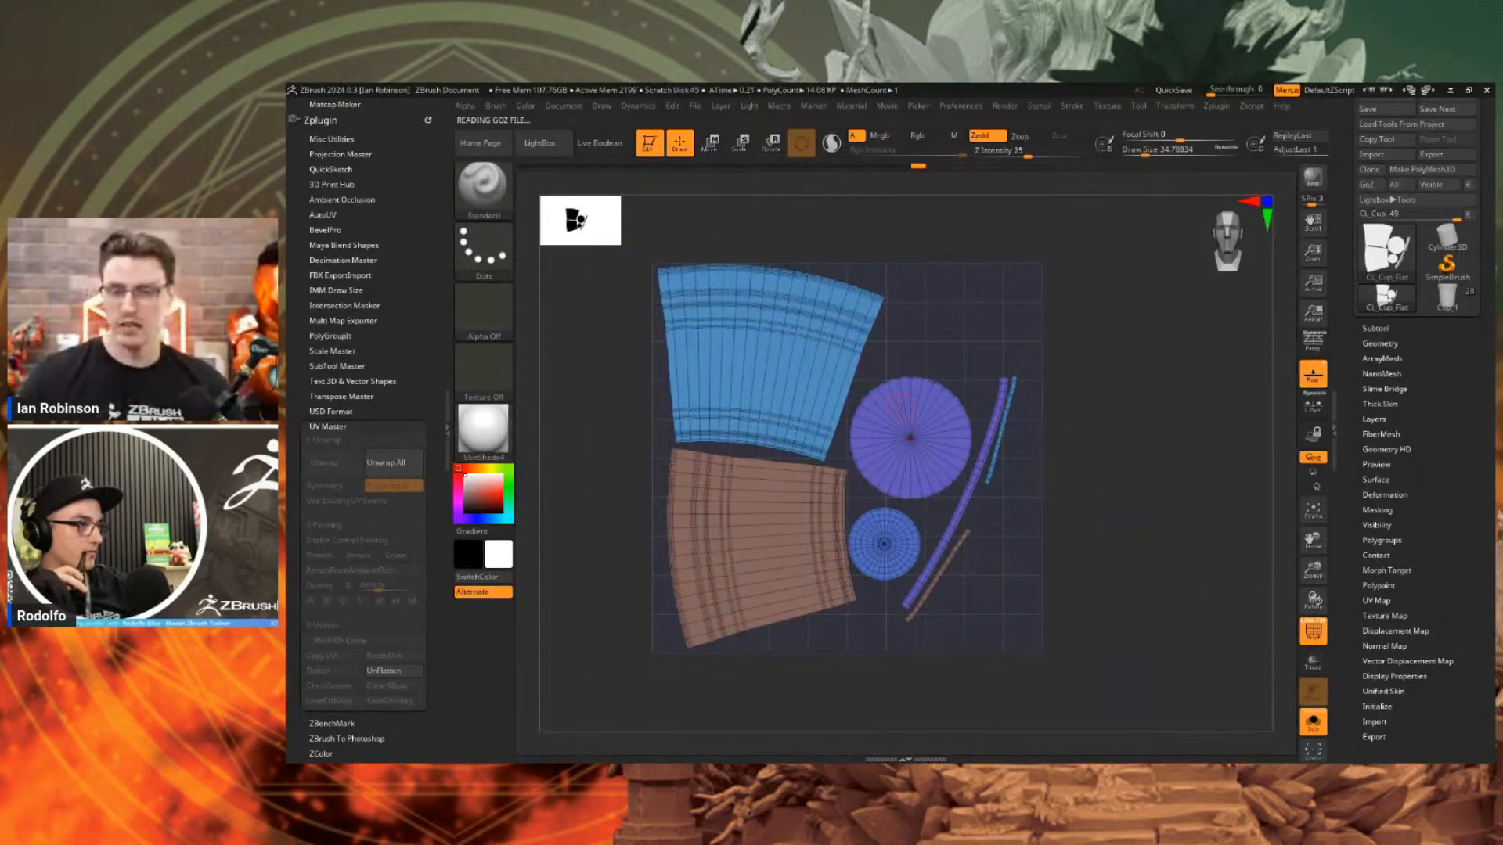
Mask everything except the blue polygroup and move its cup-side island and thin strip out of the UV square to the right.
key(w)
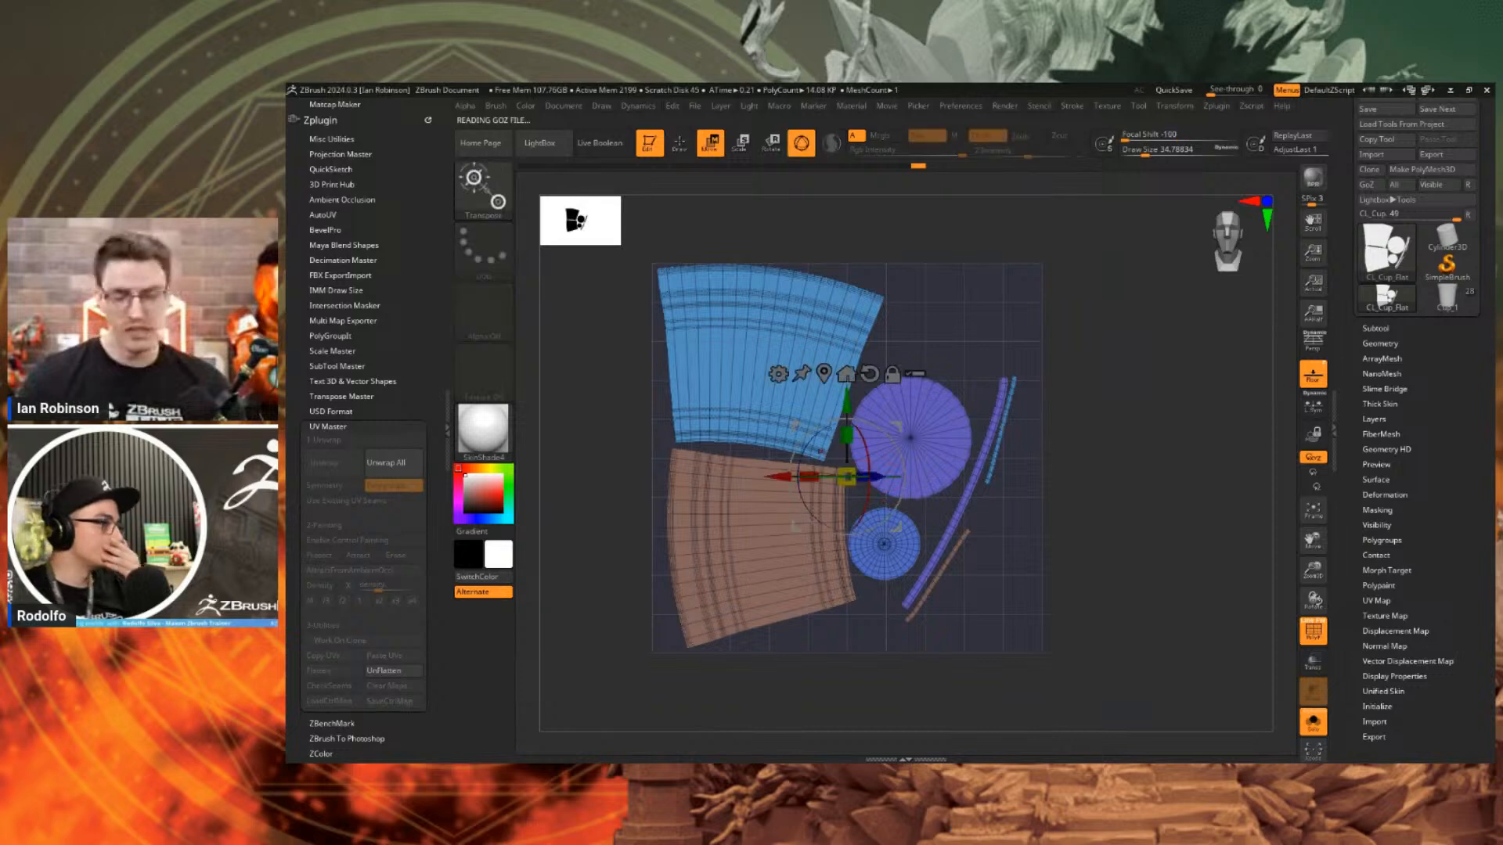
alt+click(825, 374)
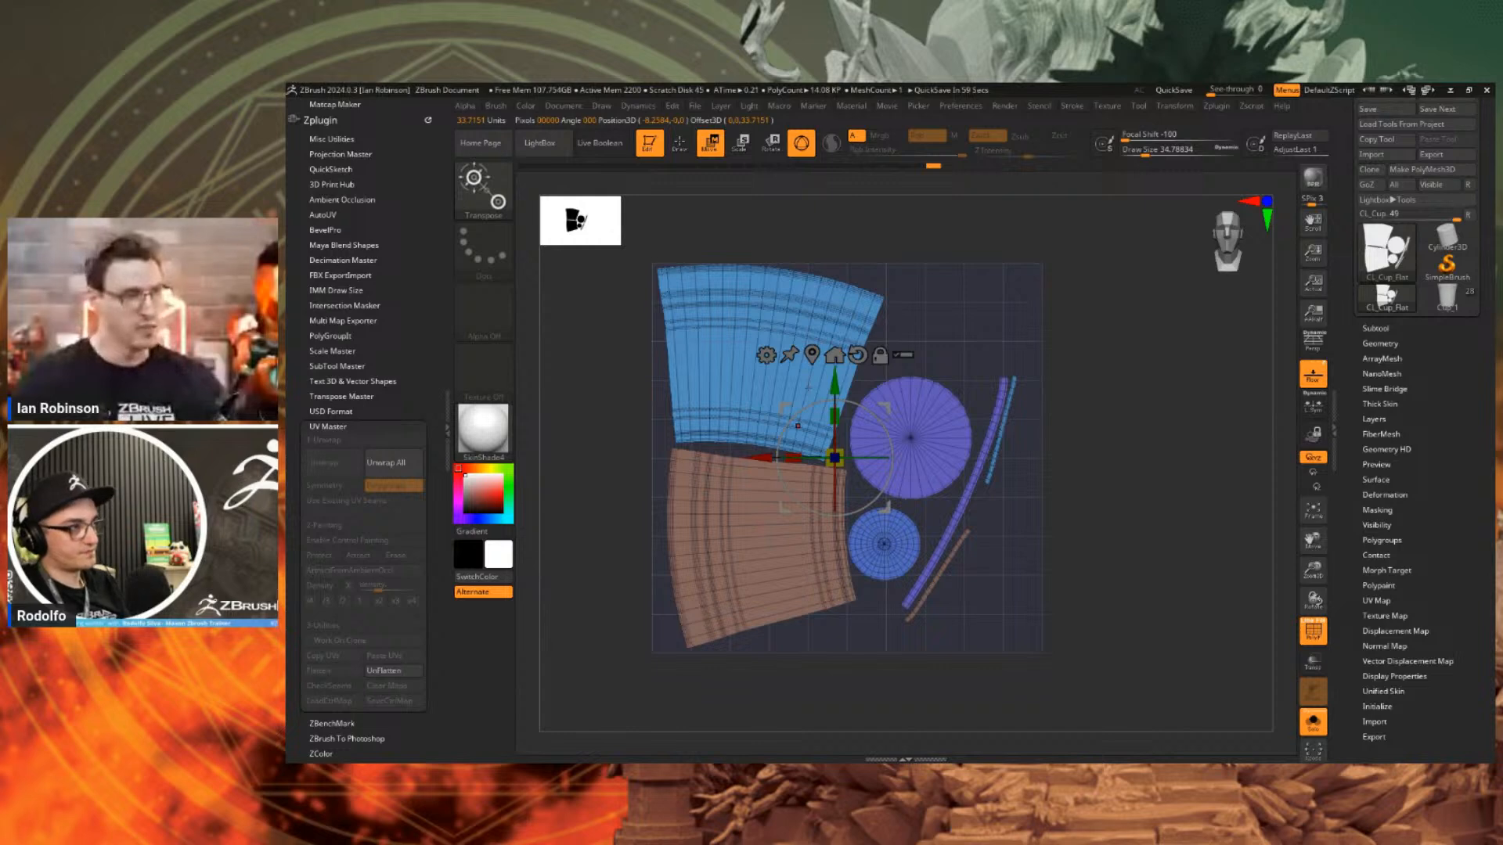
ctrl+click(771, 323)
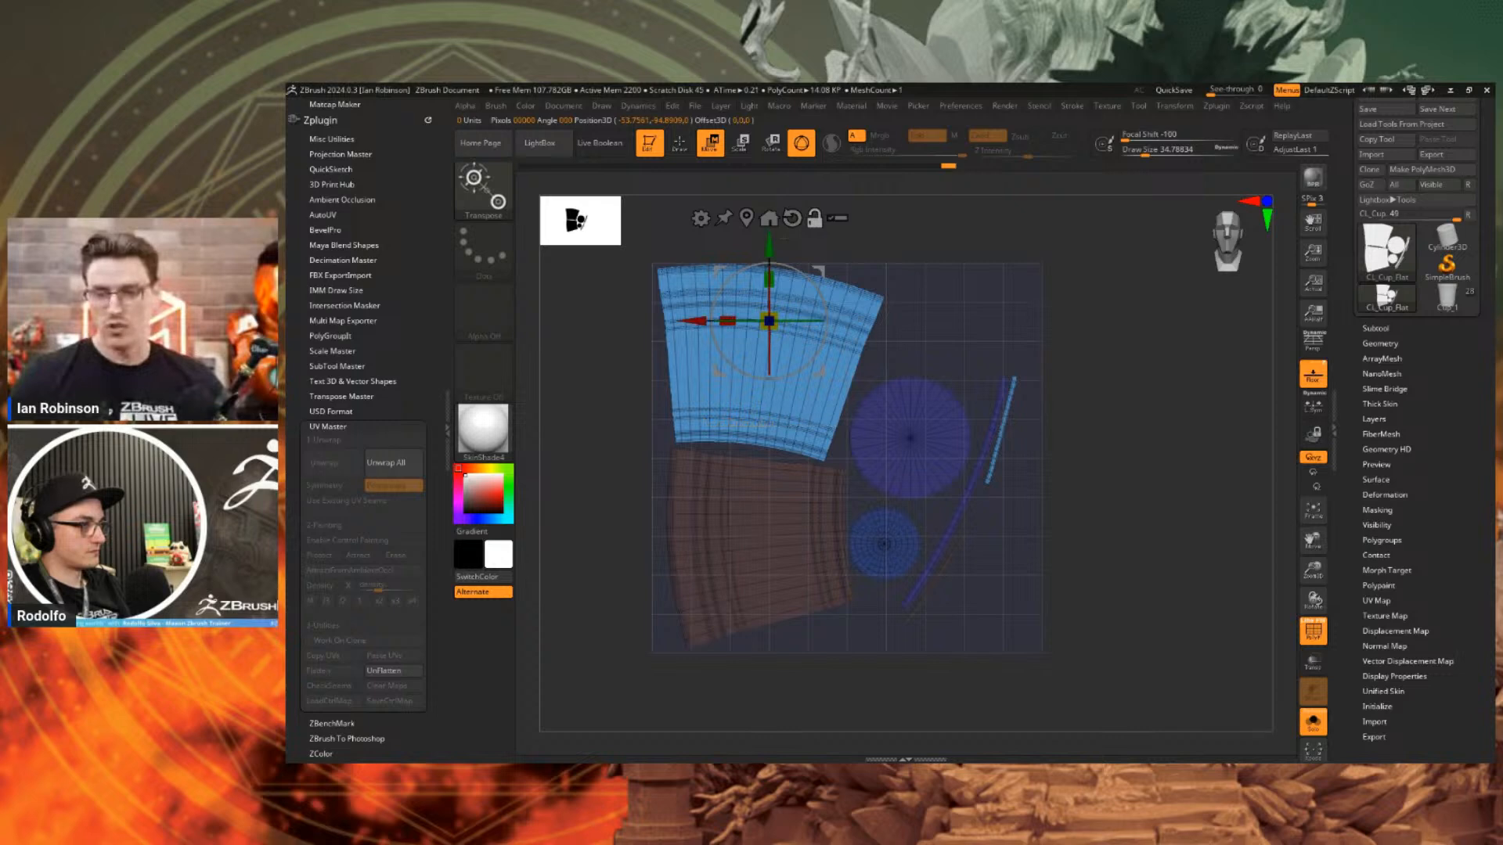
ctrl+right_drag(868, 427, 868, 396)
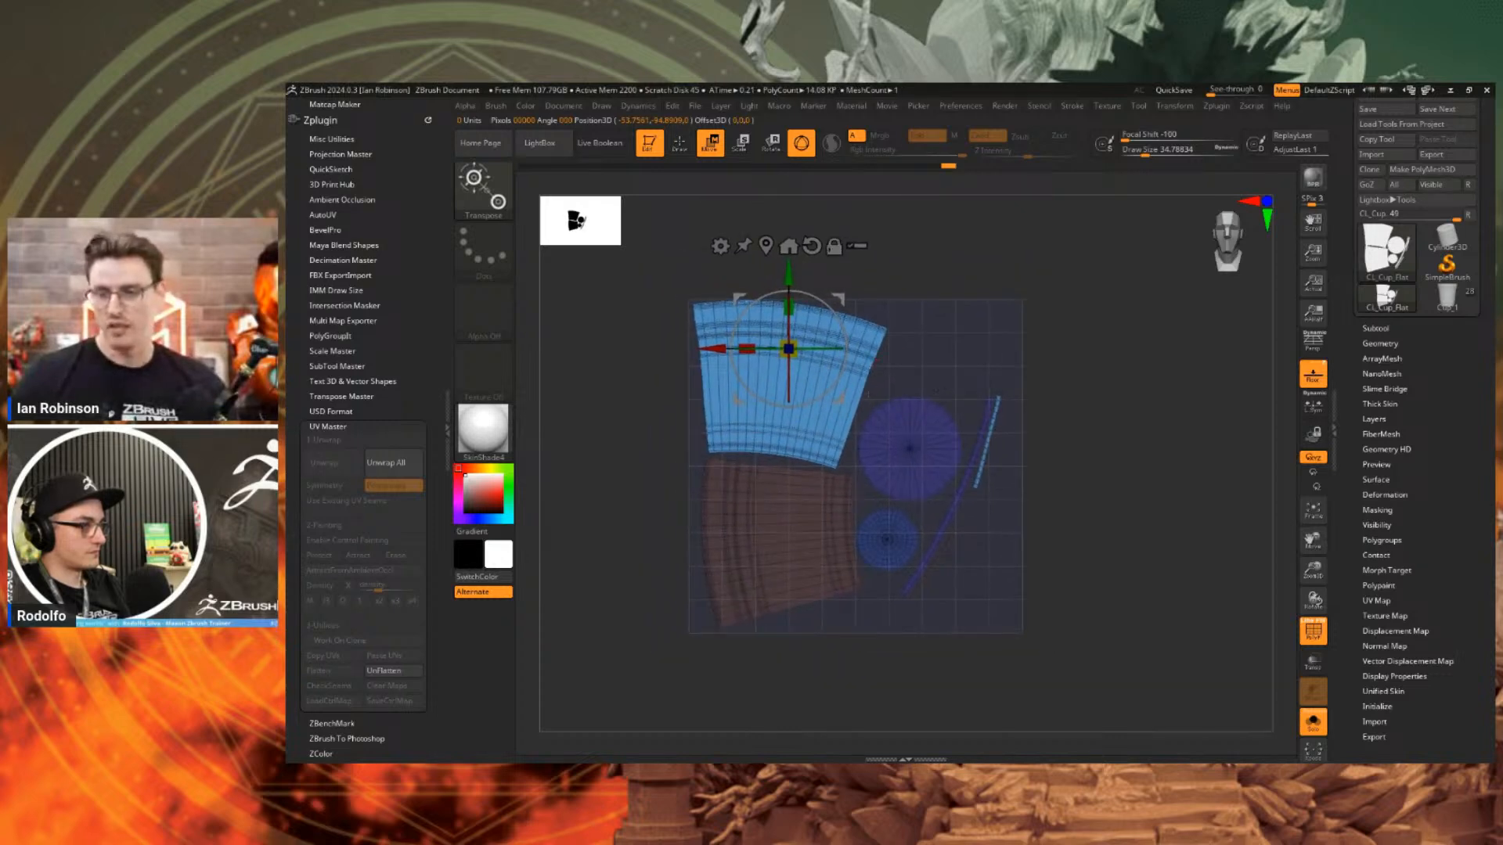
drag(788, 350, 1123, 357)
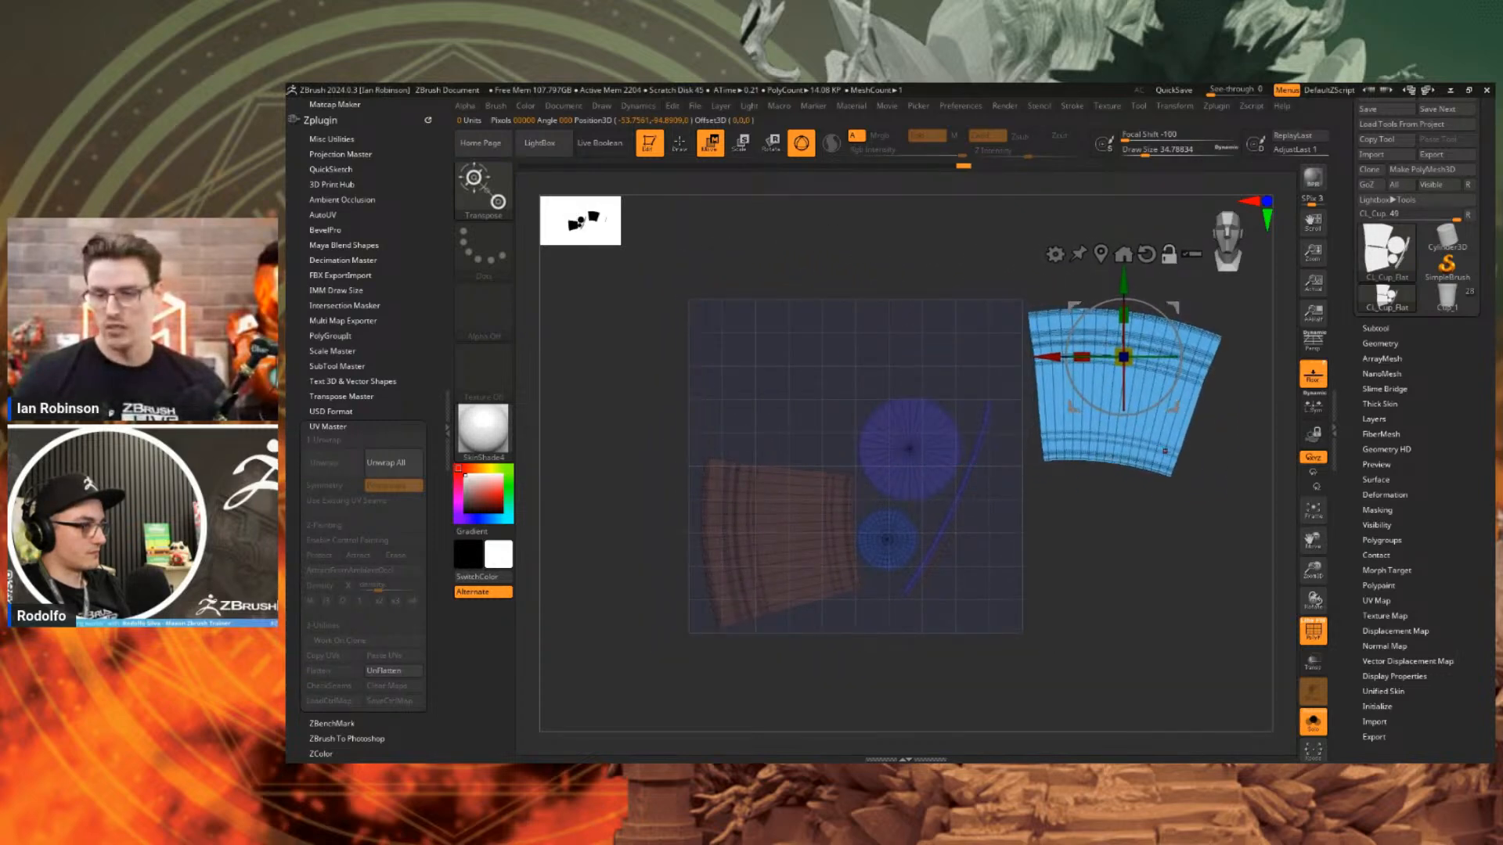
click(1162, 467)
key(ctrl+z)
alt+right_drag(1164, 470, 947, 452)
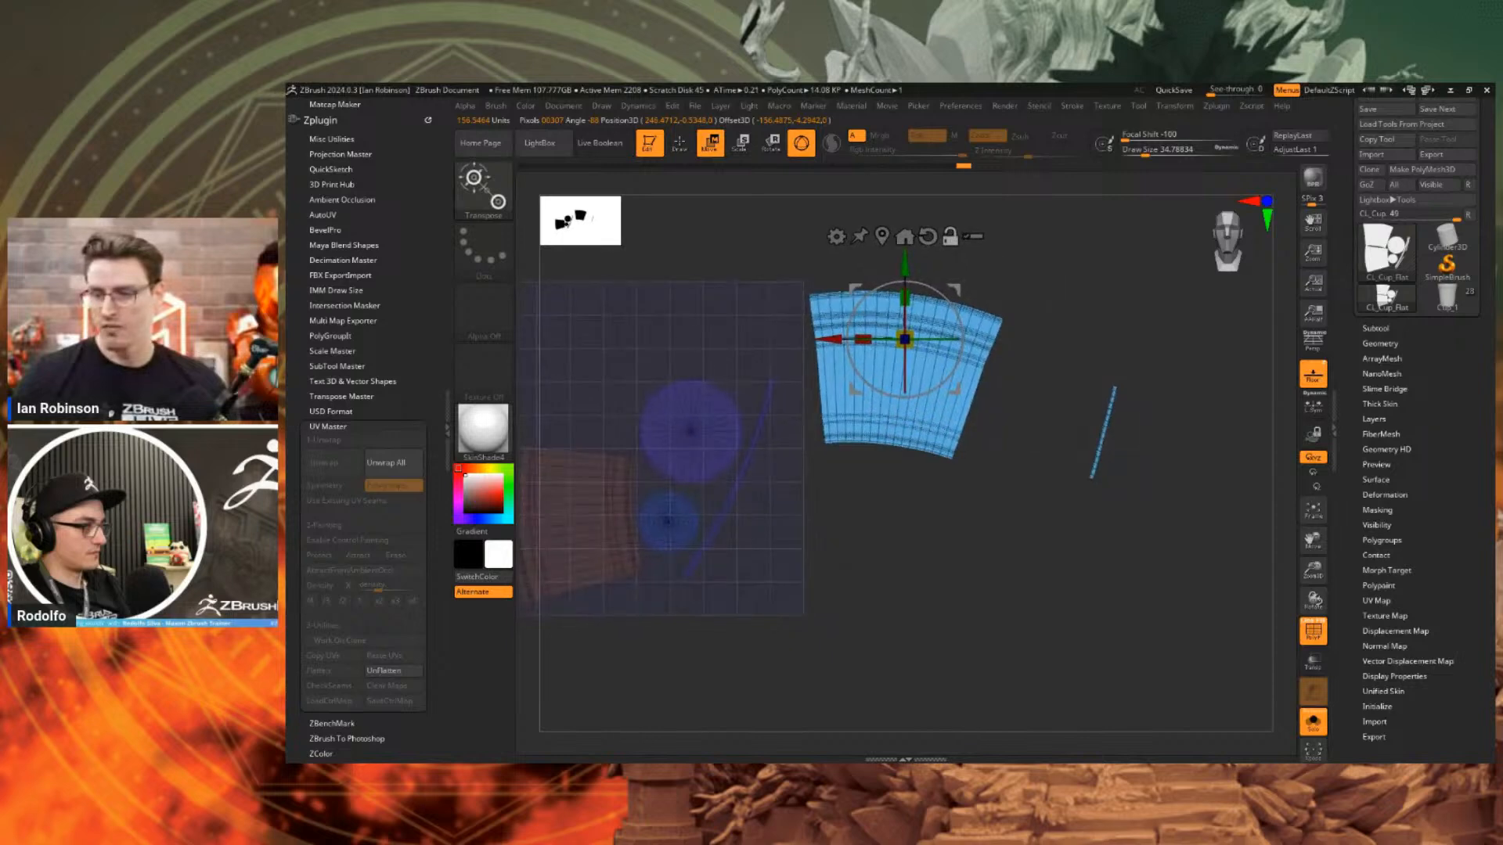
Move the purple islands outside the UV square below the blue side island, and the small blue disk to the square's upper-right corner.
ctrl+click(721, 434)
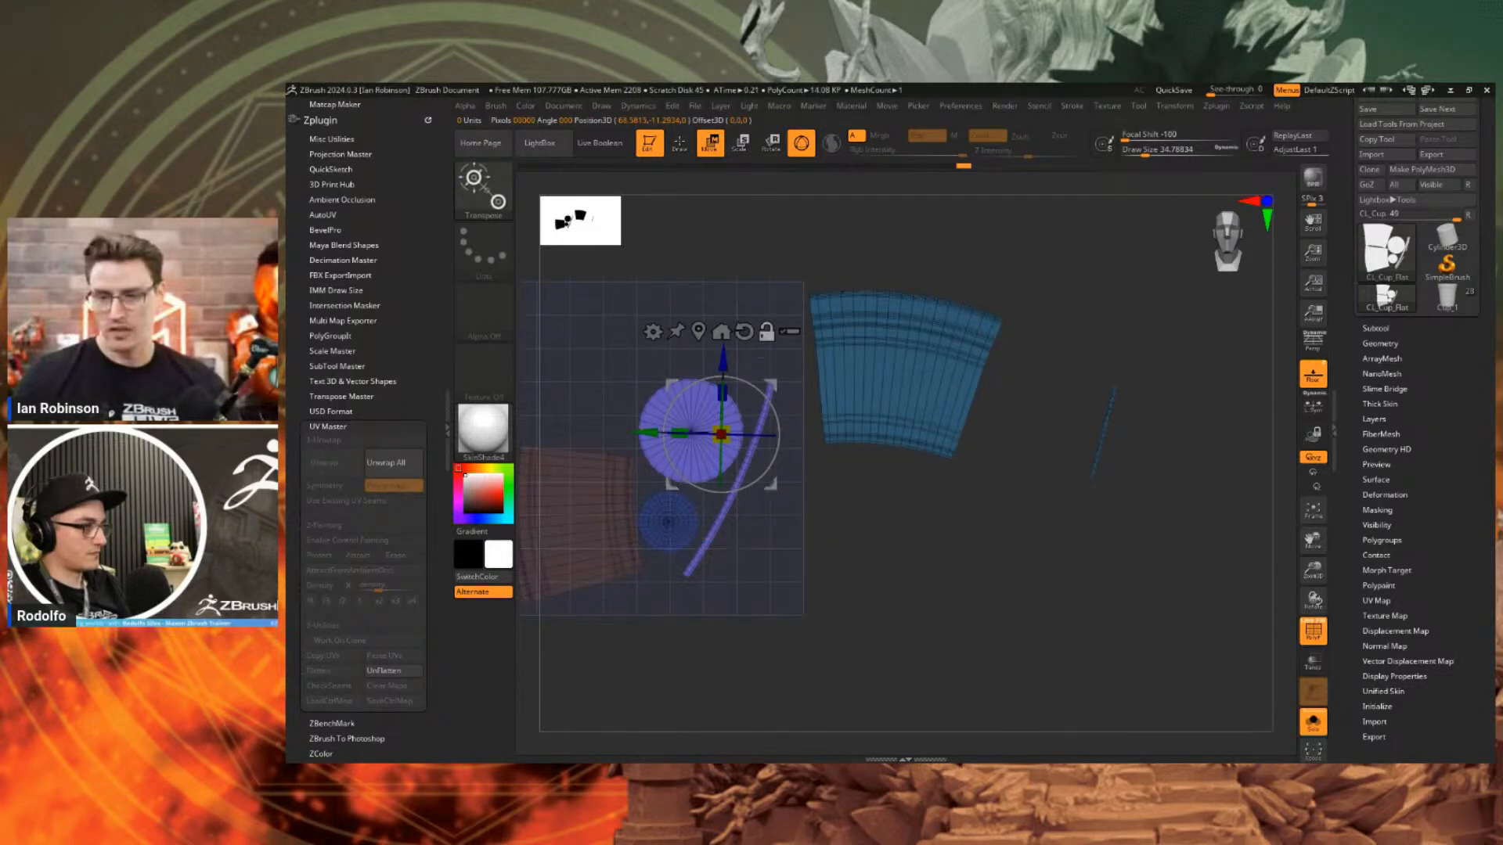
drag(721, 434, 963, 552)
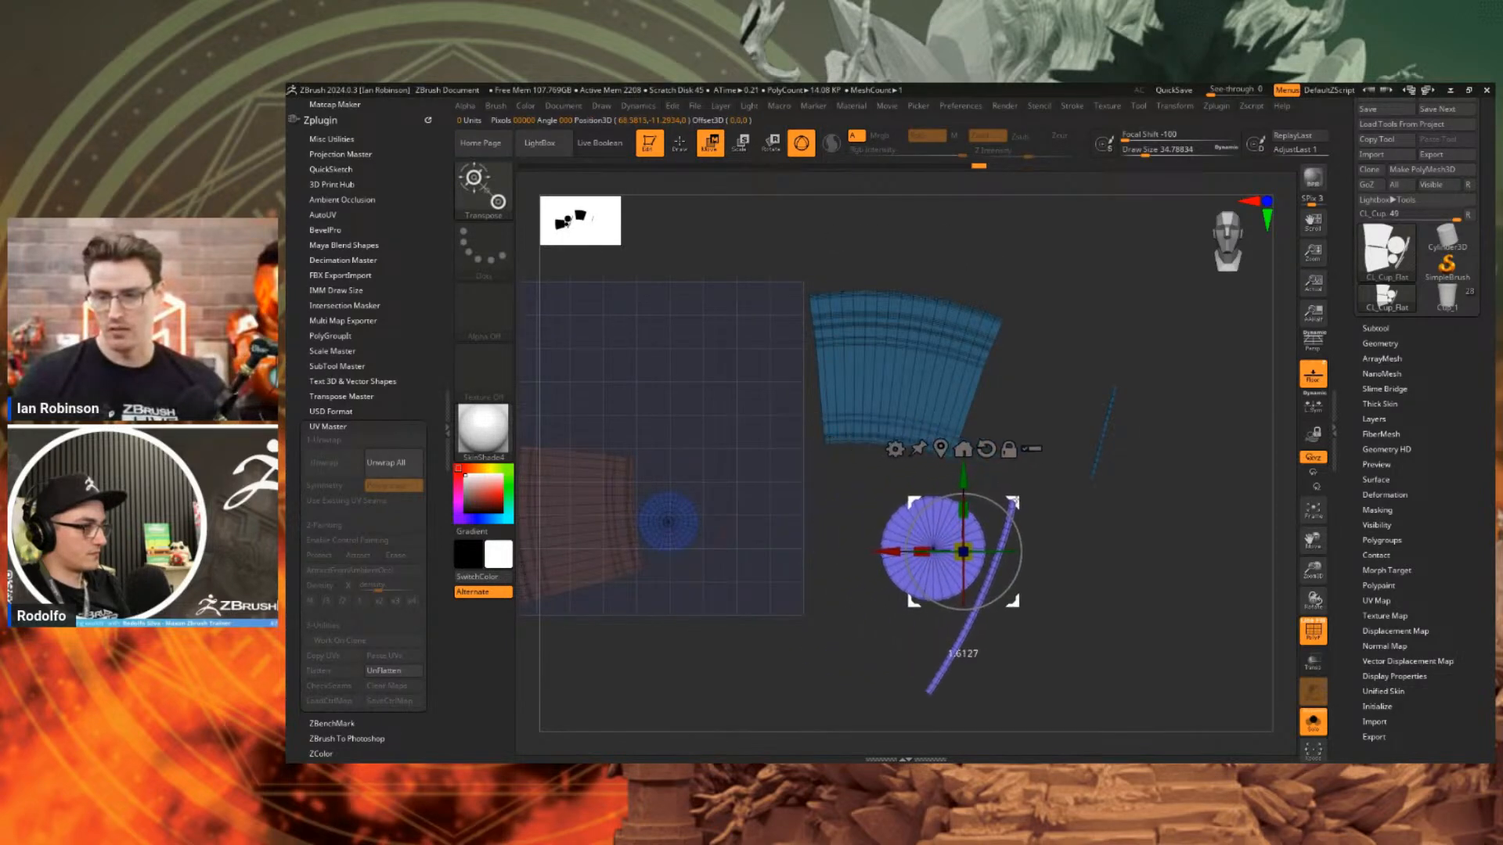
ctrl+click(671, 520)
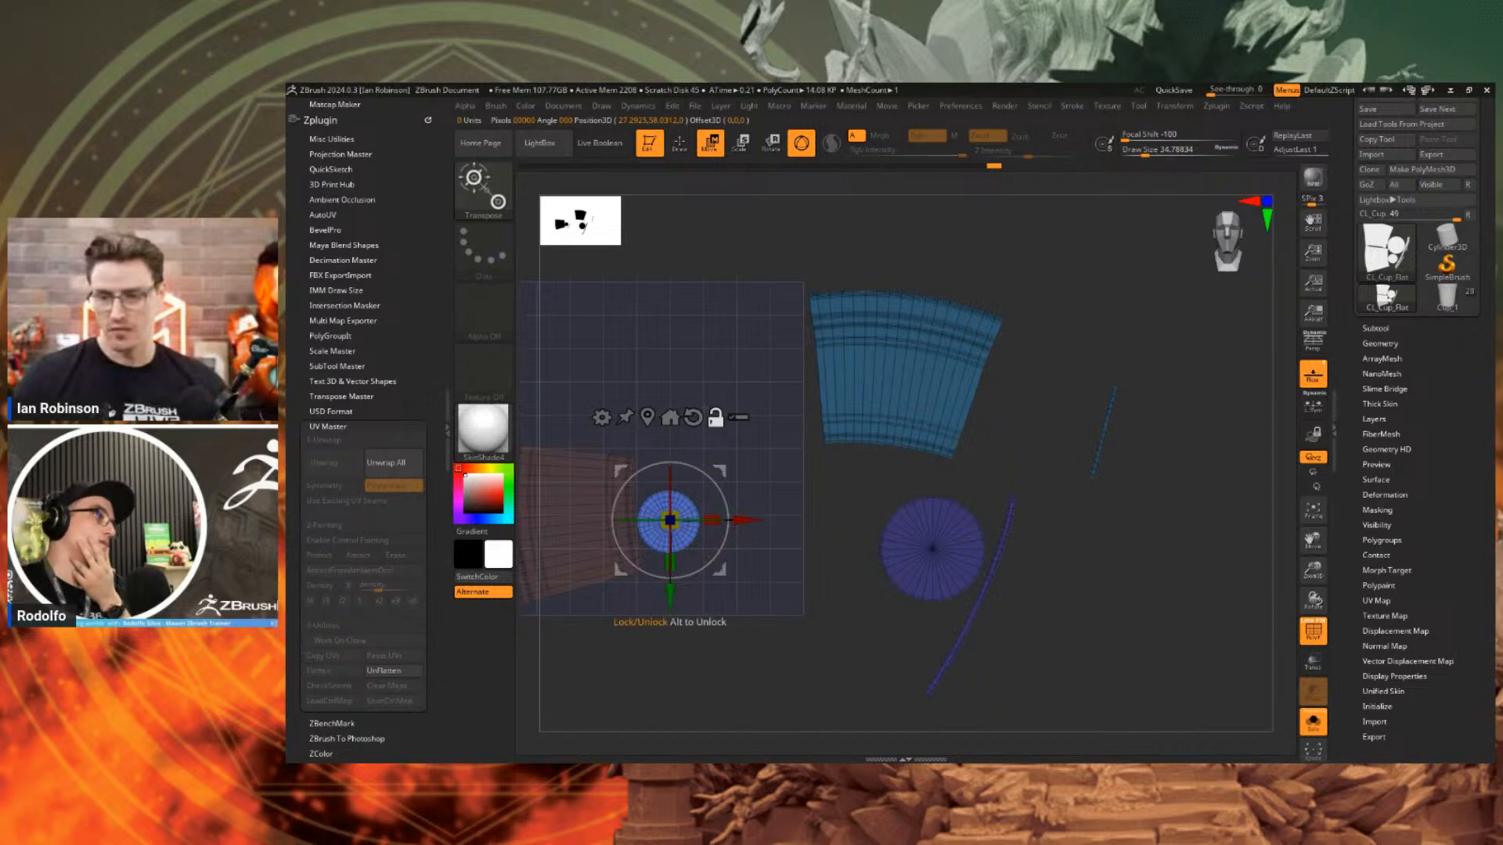
drag(670, 520, 786, 321)
drag(774, 397, 781, 376)
alt+right_drag(944, 461, 992, 503)
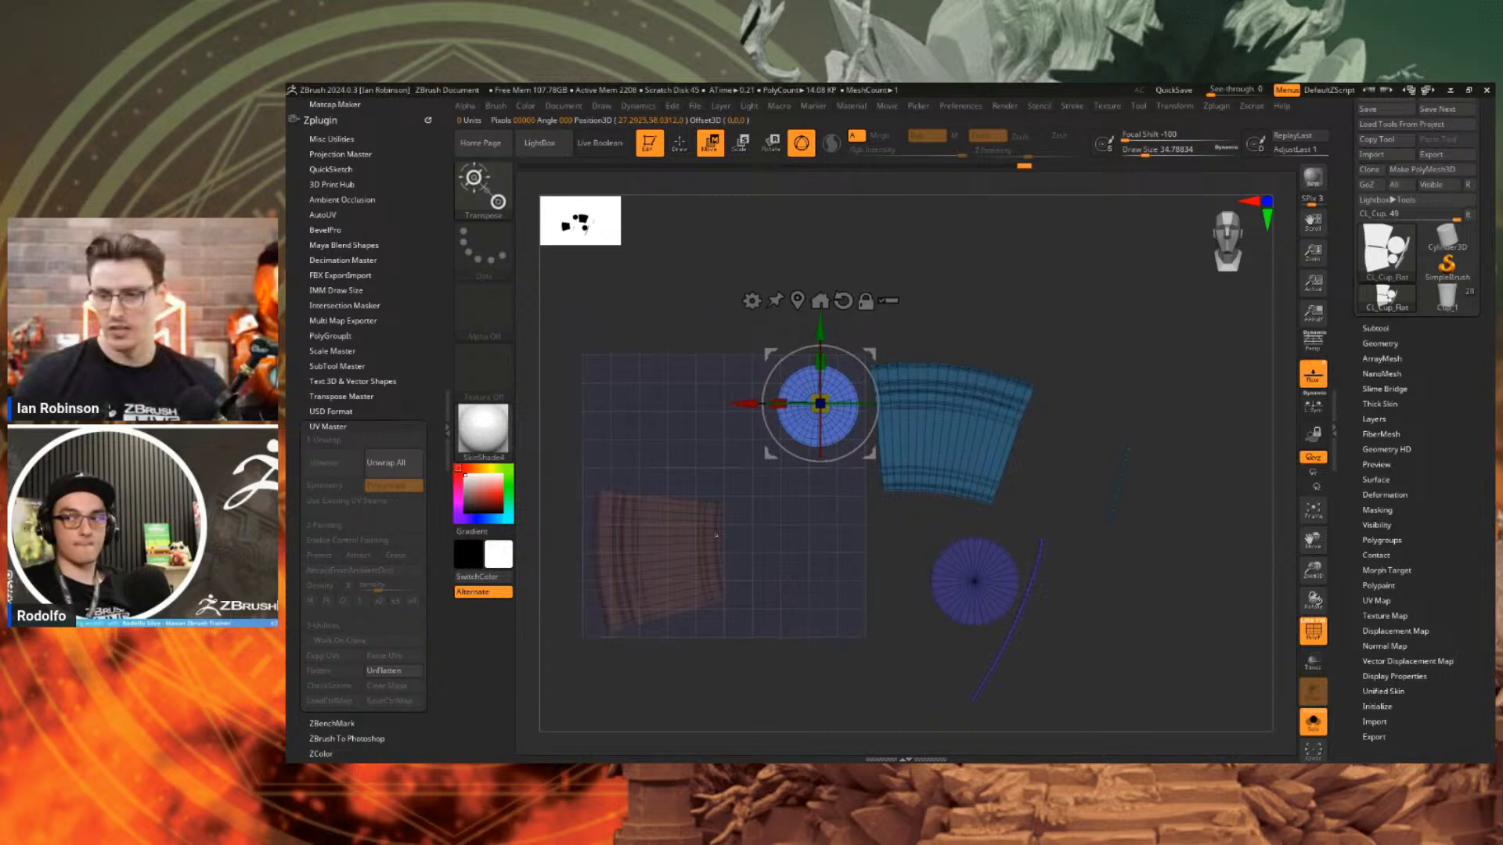
Mask all but the brown side island, centre the gizmo on it, rotate it upright and move it to the UV square's upper-left corner.
ctrl+click(708, 537)
mouse_move(859, 525)
ctrl+mouse_down()
mouse_move(781, 561)
mouse_move(745, 678)
ctrl+mouse_up()
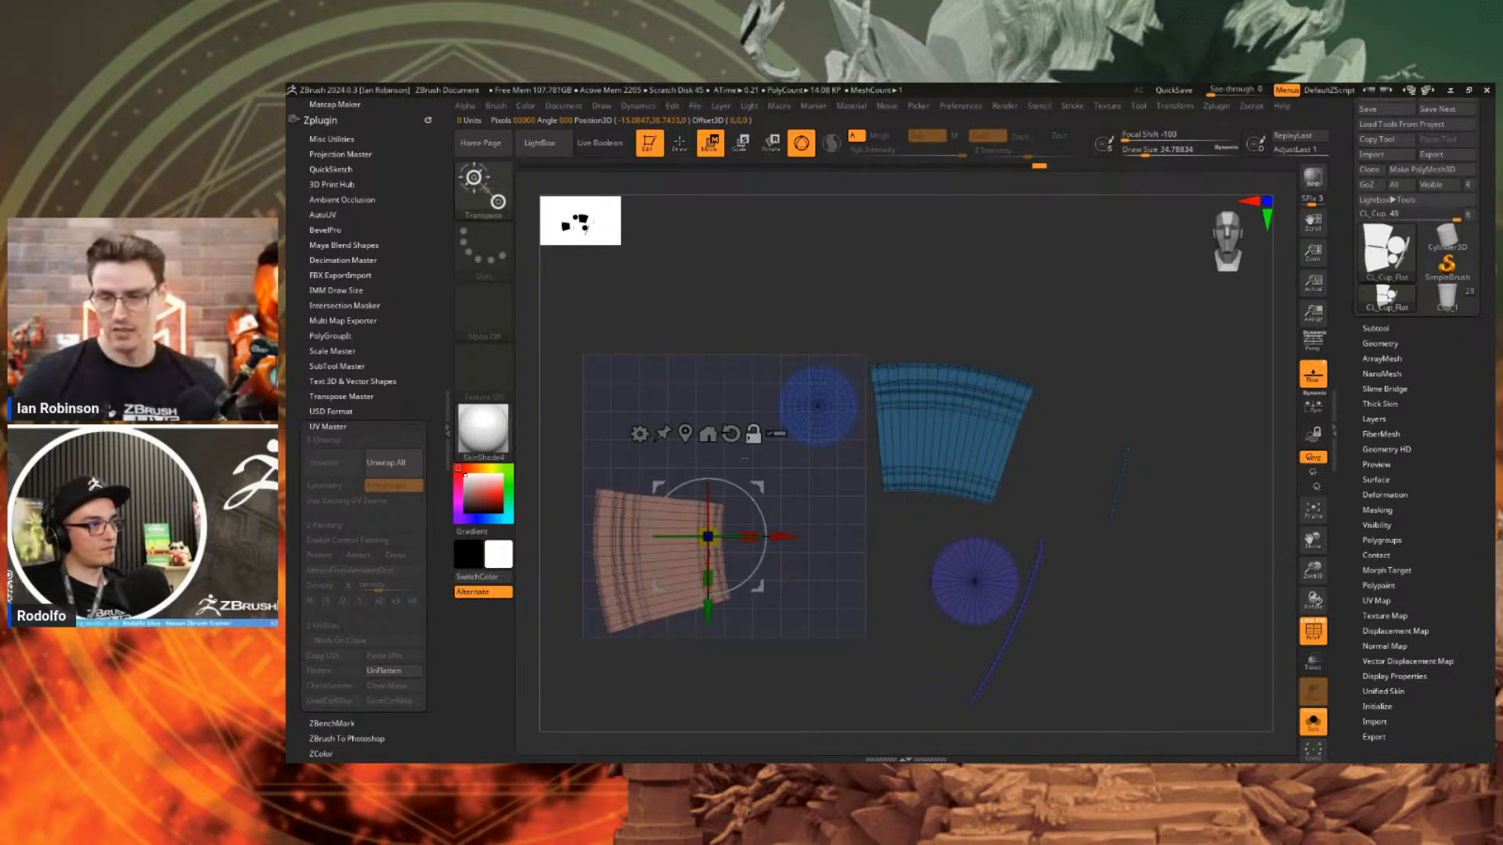
alt+click(731, 434)
alt+click(685, 433)
drag(687, 509, 712, 592)
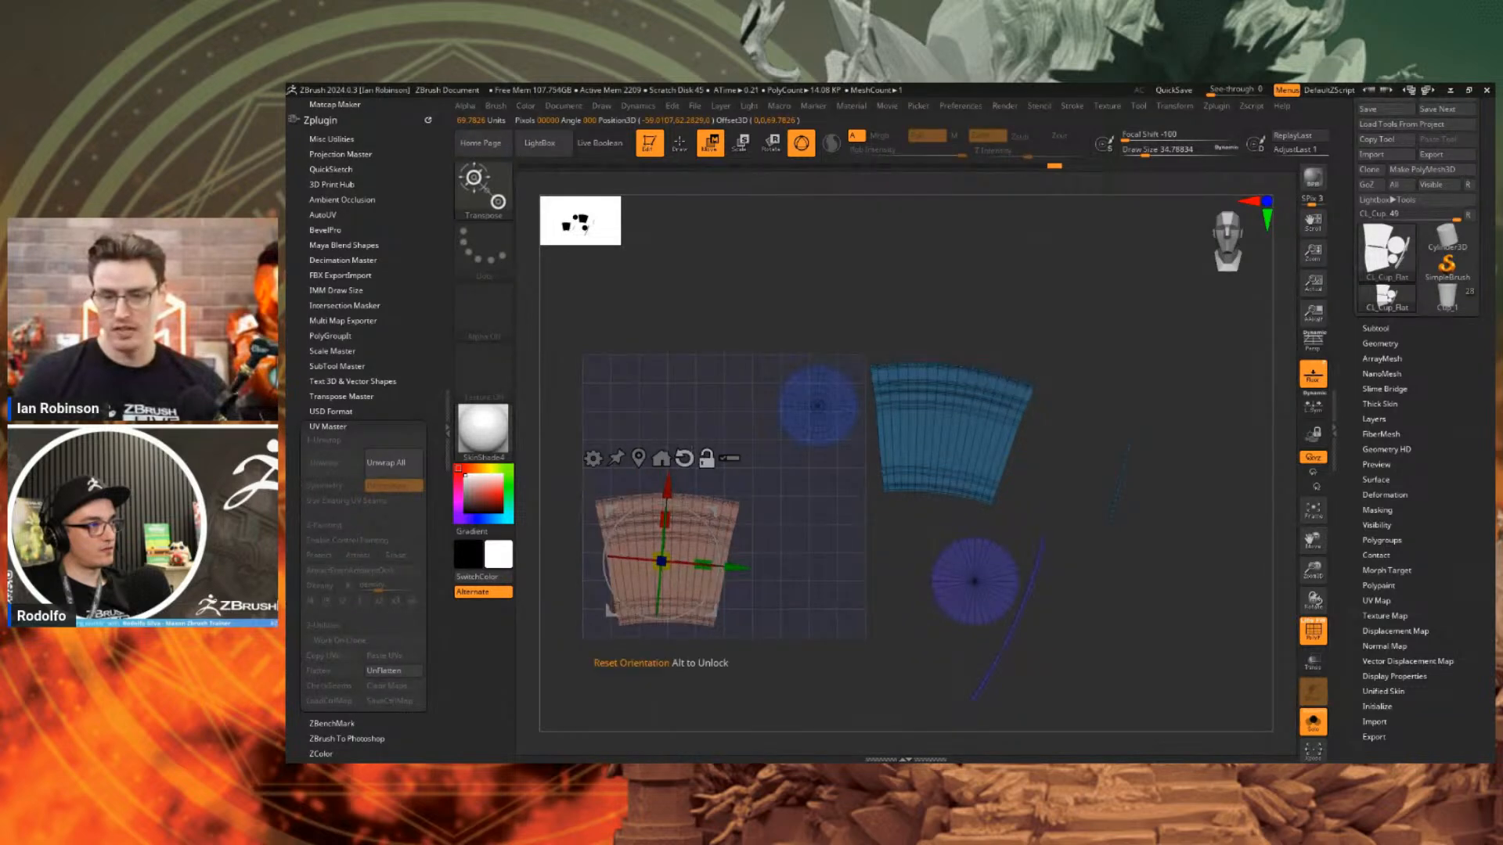
drag(677, 481, 674, 355)
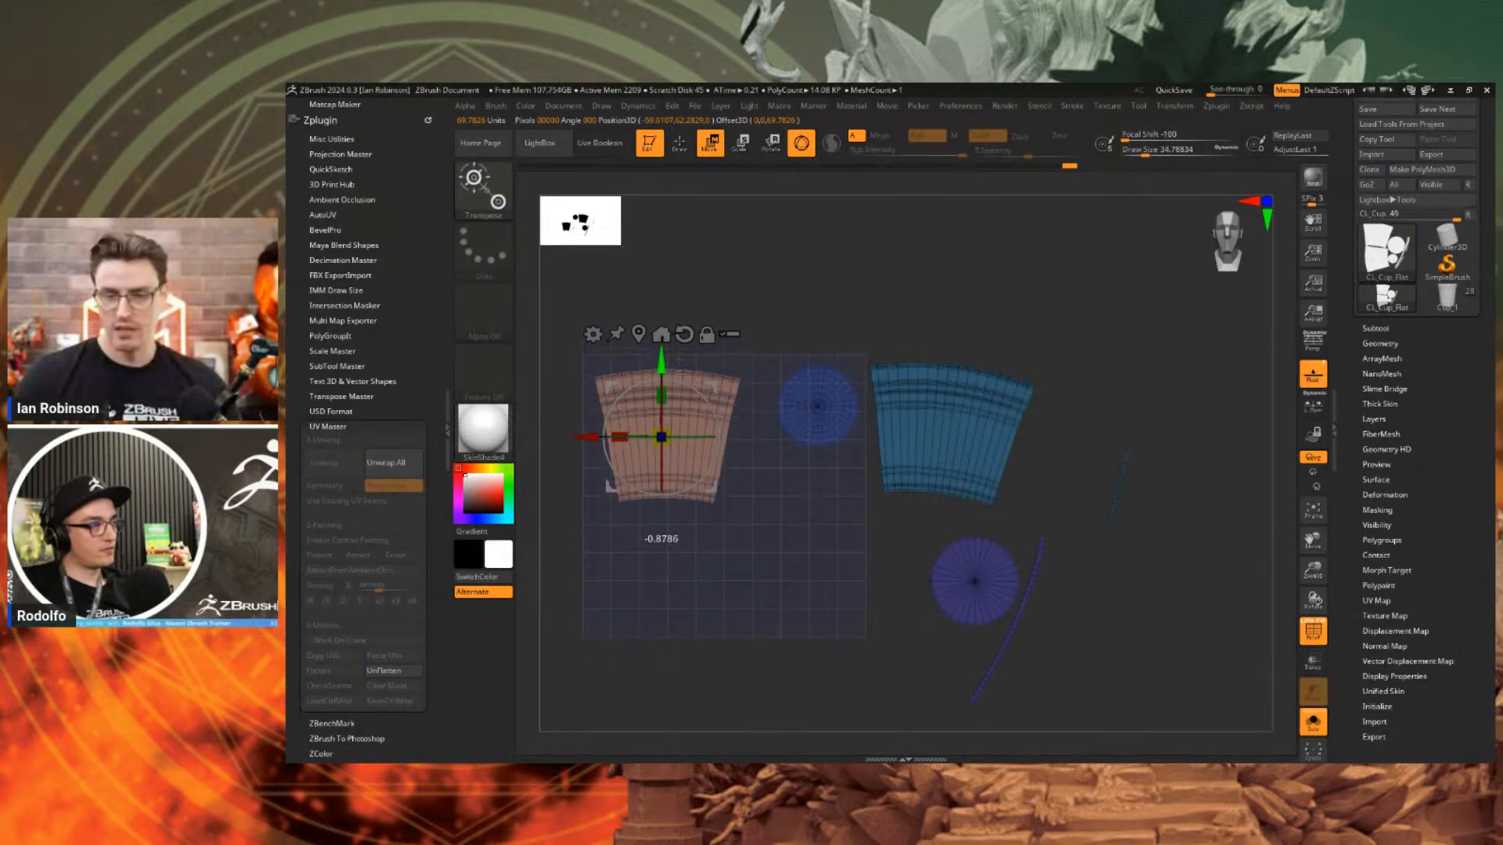
Scale the brown side island down, and isolate the blue side island with a mask to place it, equally reduced, below the brown one.
drag(658, 433, 576, 433)
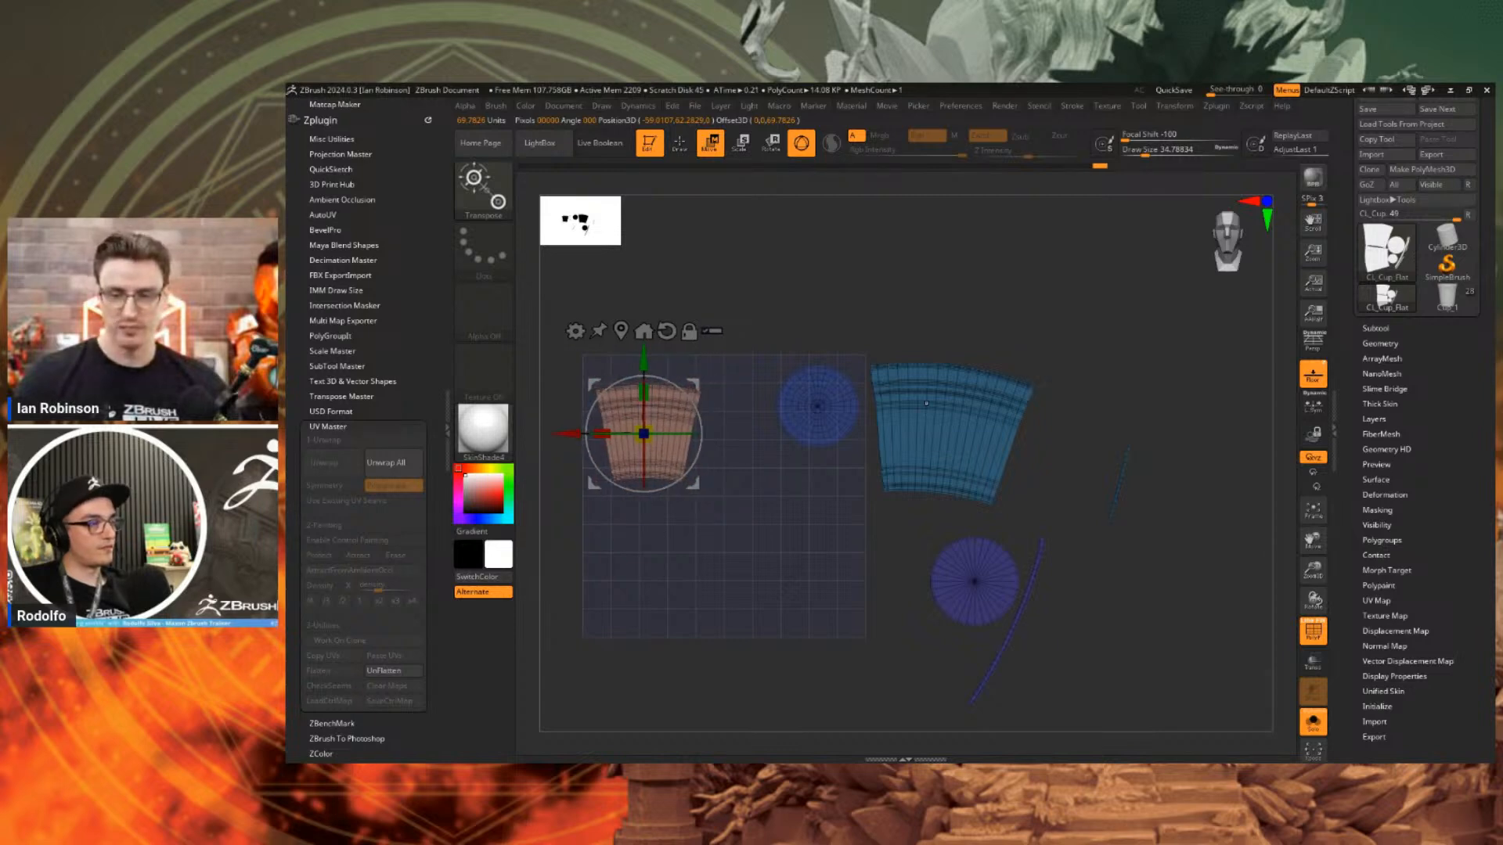
ctrl+click(928, 414)
ctrl+drag(1168, 392, 1088, 559)
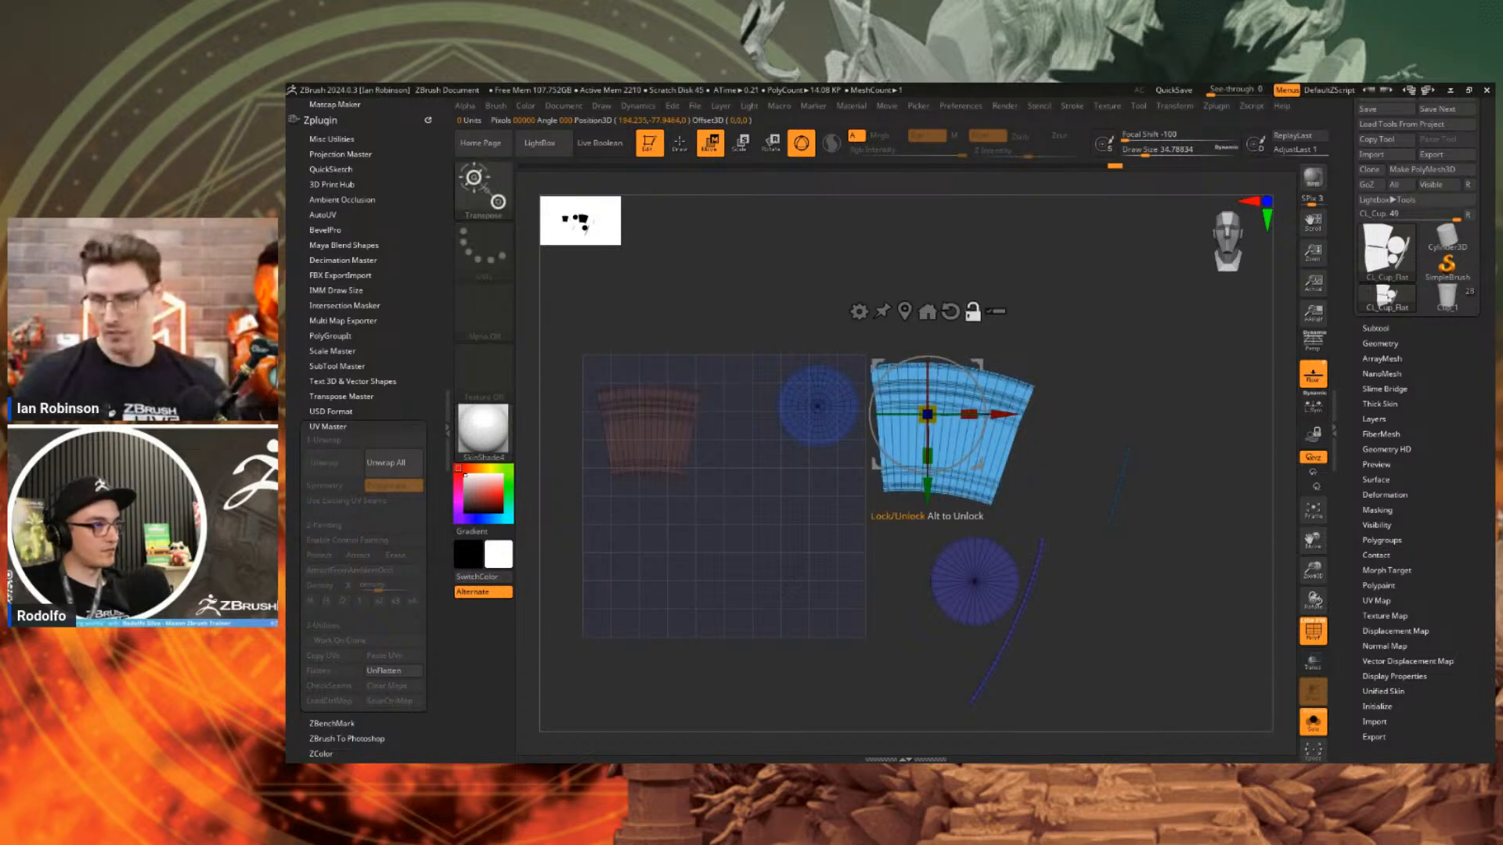
click(951, 311)
click(905, 311)
drag(952, 433, 610, 589)
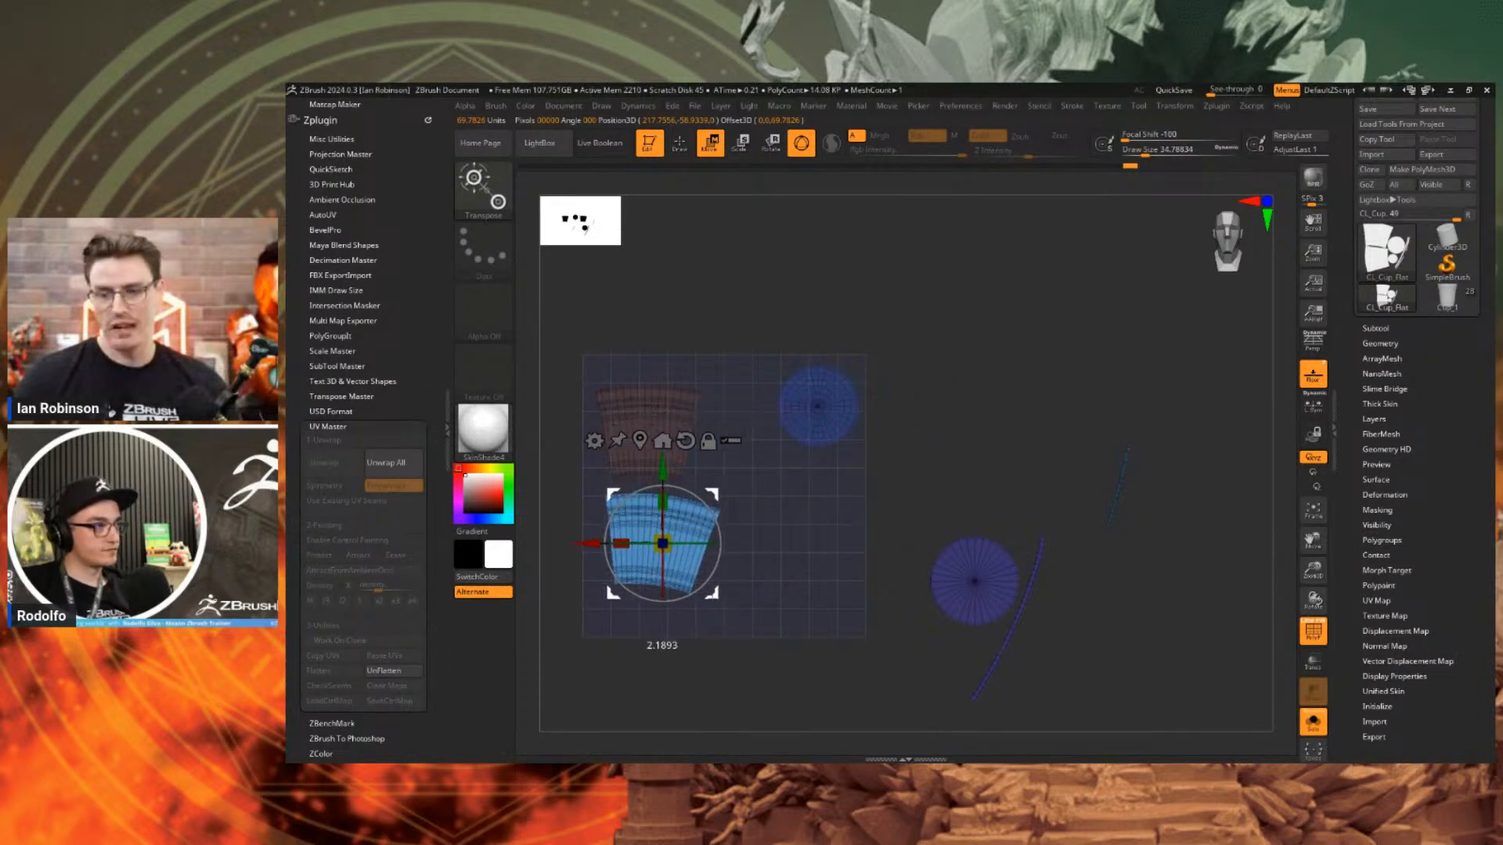
Isolate the purple disk and strip, centre the gizmo on them, scale them down inside the UV square beside the side islands, and clear the mask.
ctrl+click(970, 611)
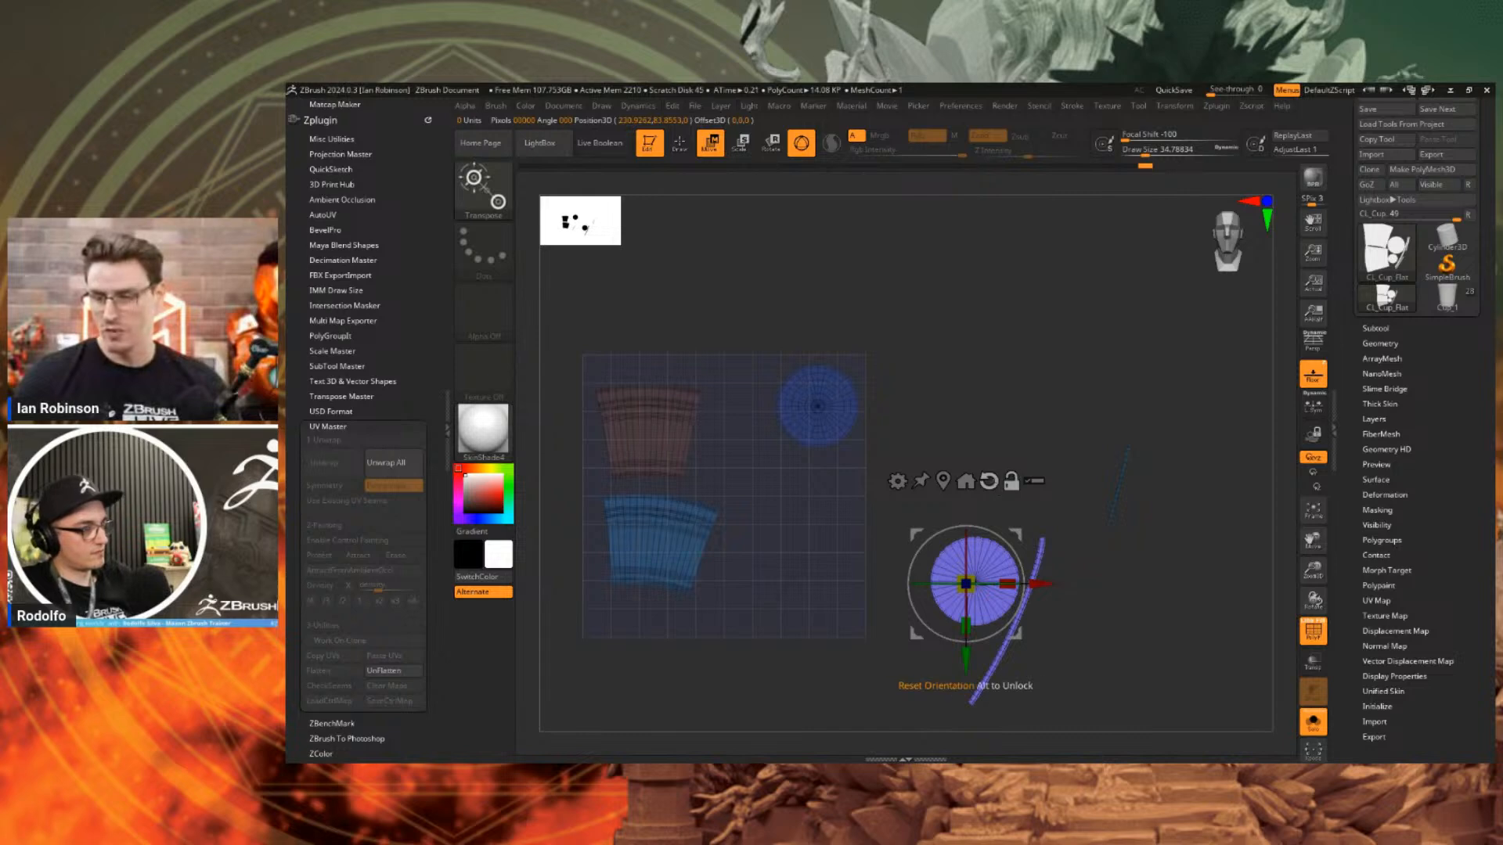
alt+click(990, 481)
alt+click(943, 480)
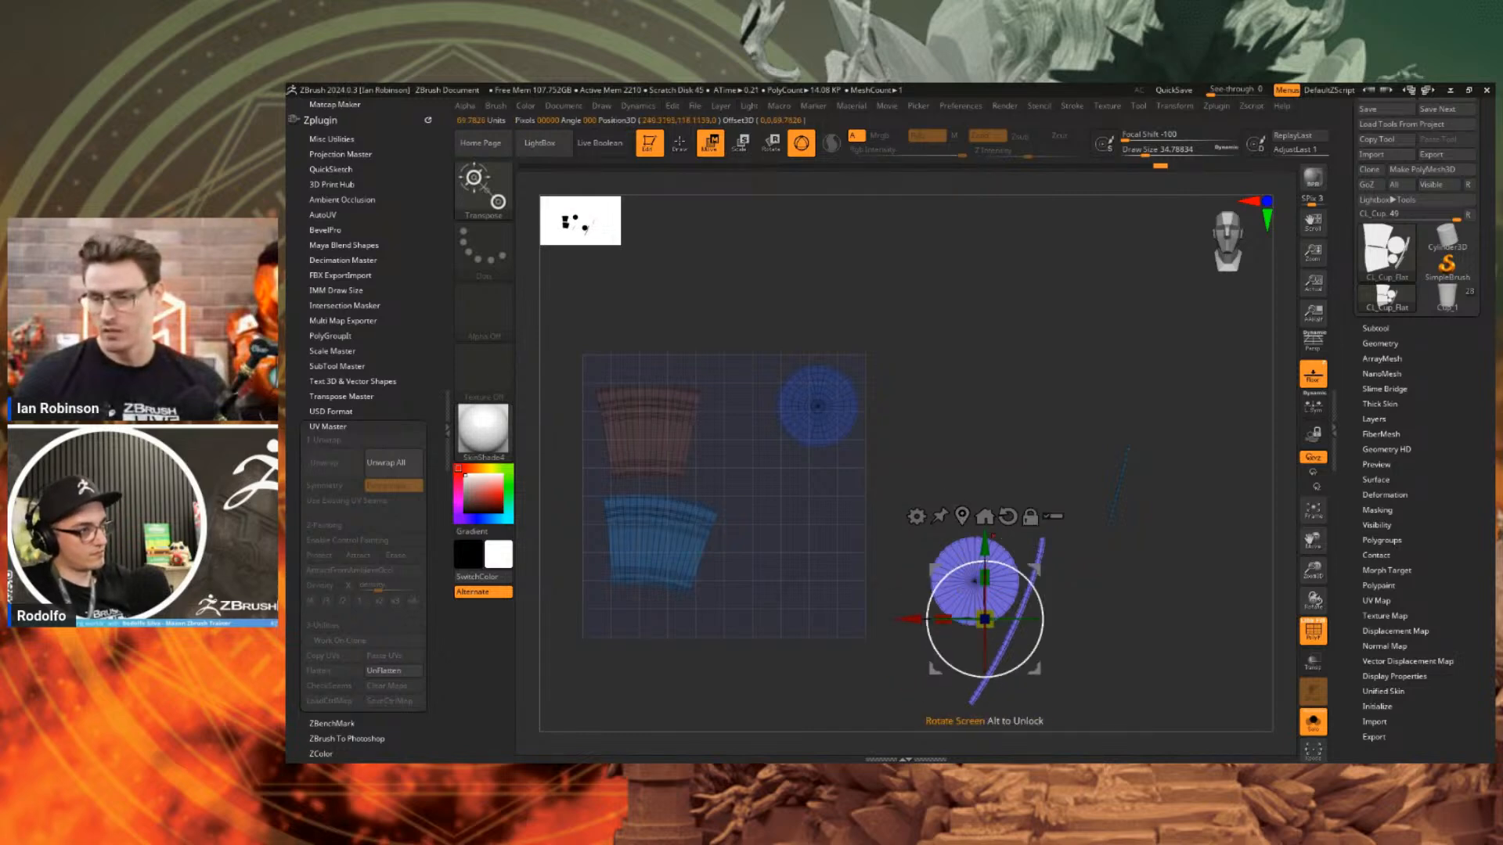
mouse_move(985, 618)
mouse_down()
mouse_move(818, 544)
mouse_move(770, 541)
mouse_move(789, 577)
mouse_move(772, 548)
mouse_up()
mouse_move(1100, 568)
ctrl+mouse_down()
mouse_move(1130, 377)
mouse_move(1101, 560)
mouse_move(1154, 613)
ctrl+mouse_up()
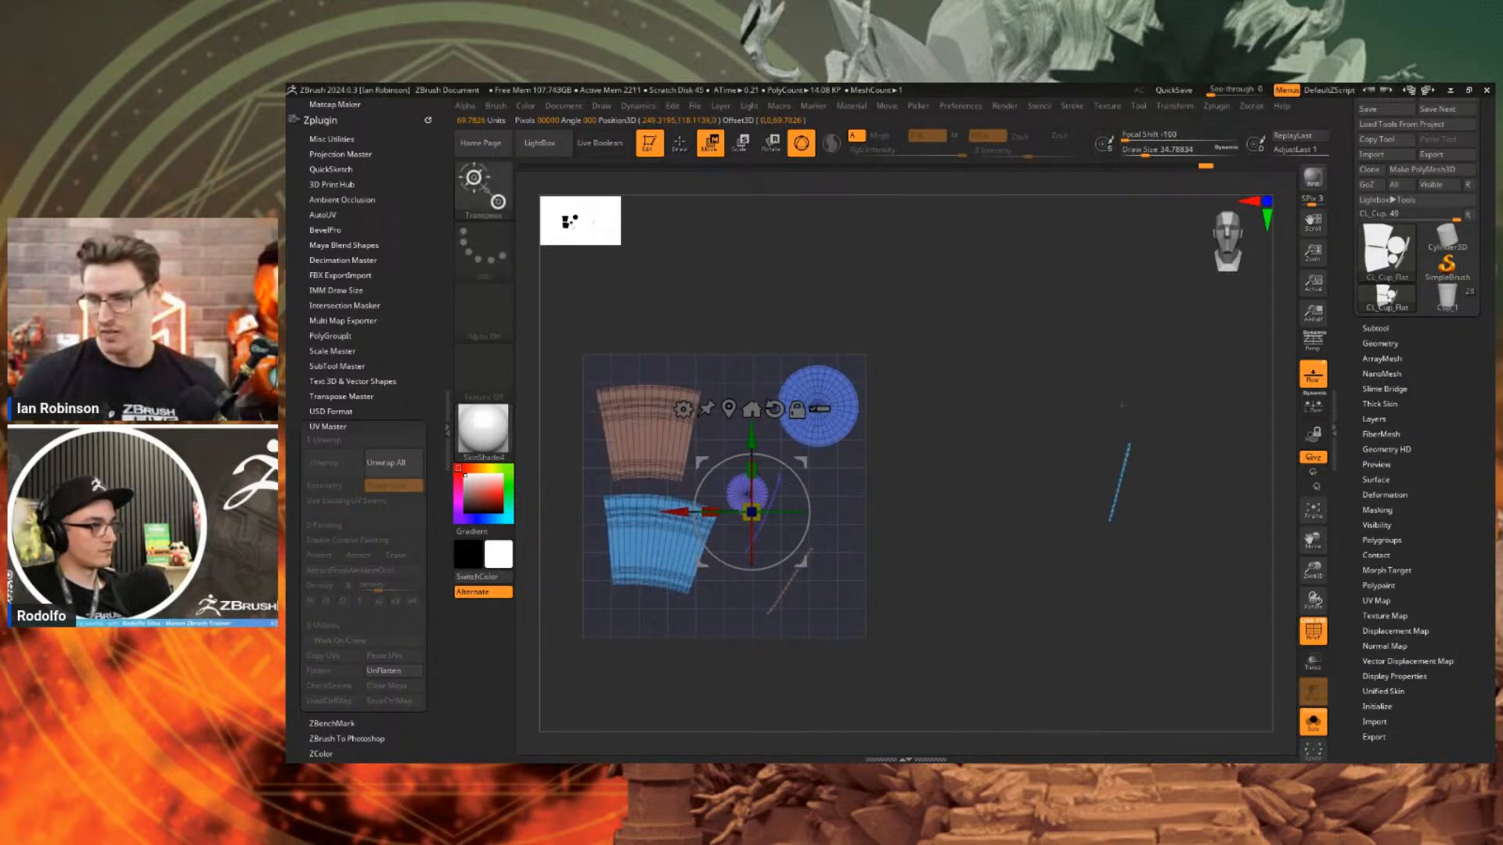
Mask every island except the thin blue strip, move it into the UV square beside the purple strip, and clear the mask.
alt+click(1124, 456)
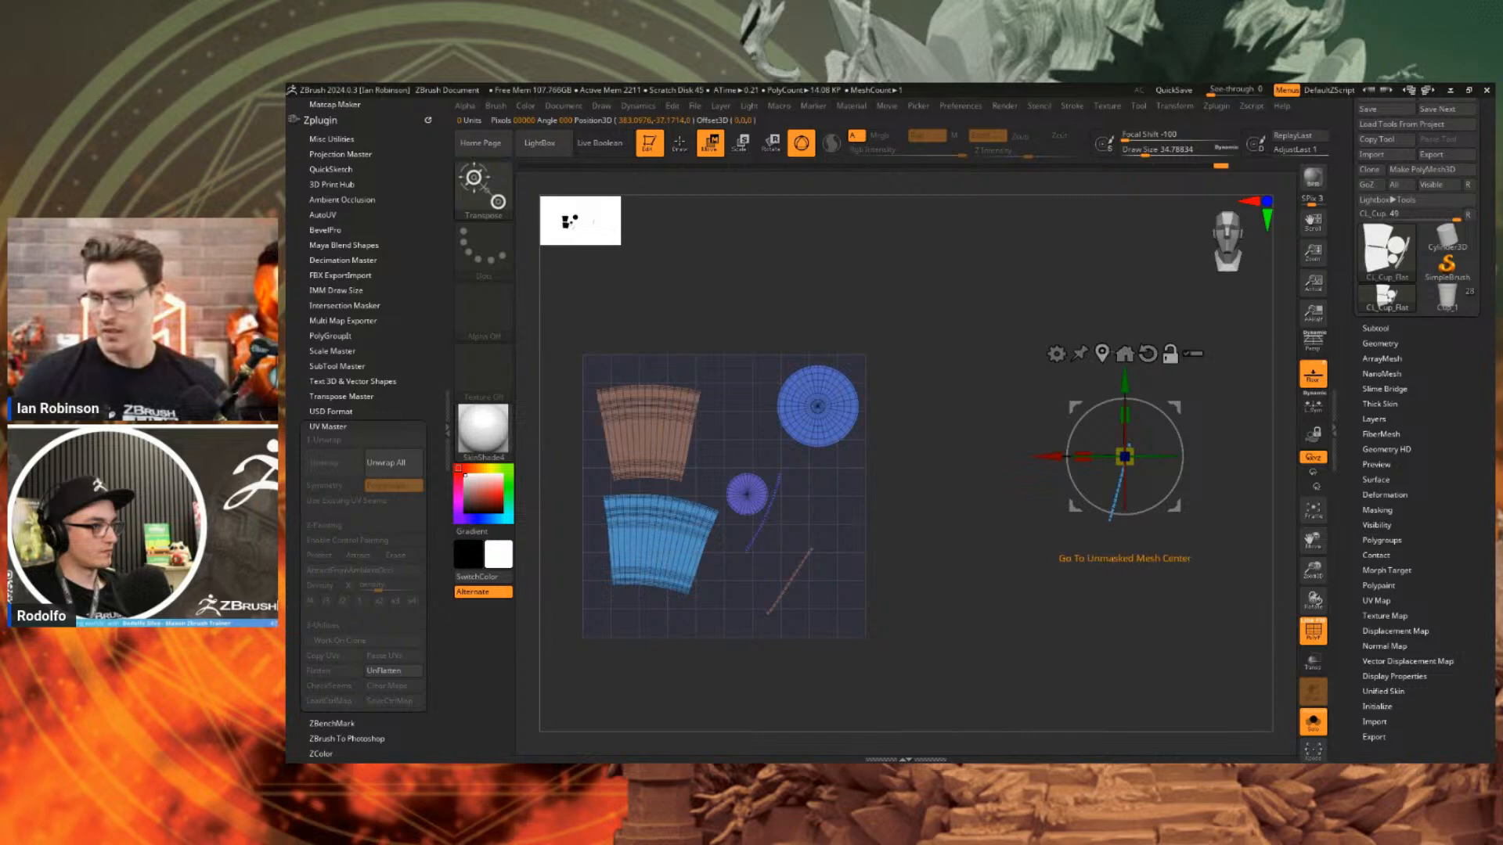
drag(1124, 457, 1011, 489)
key(ctrl+z)
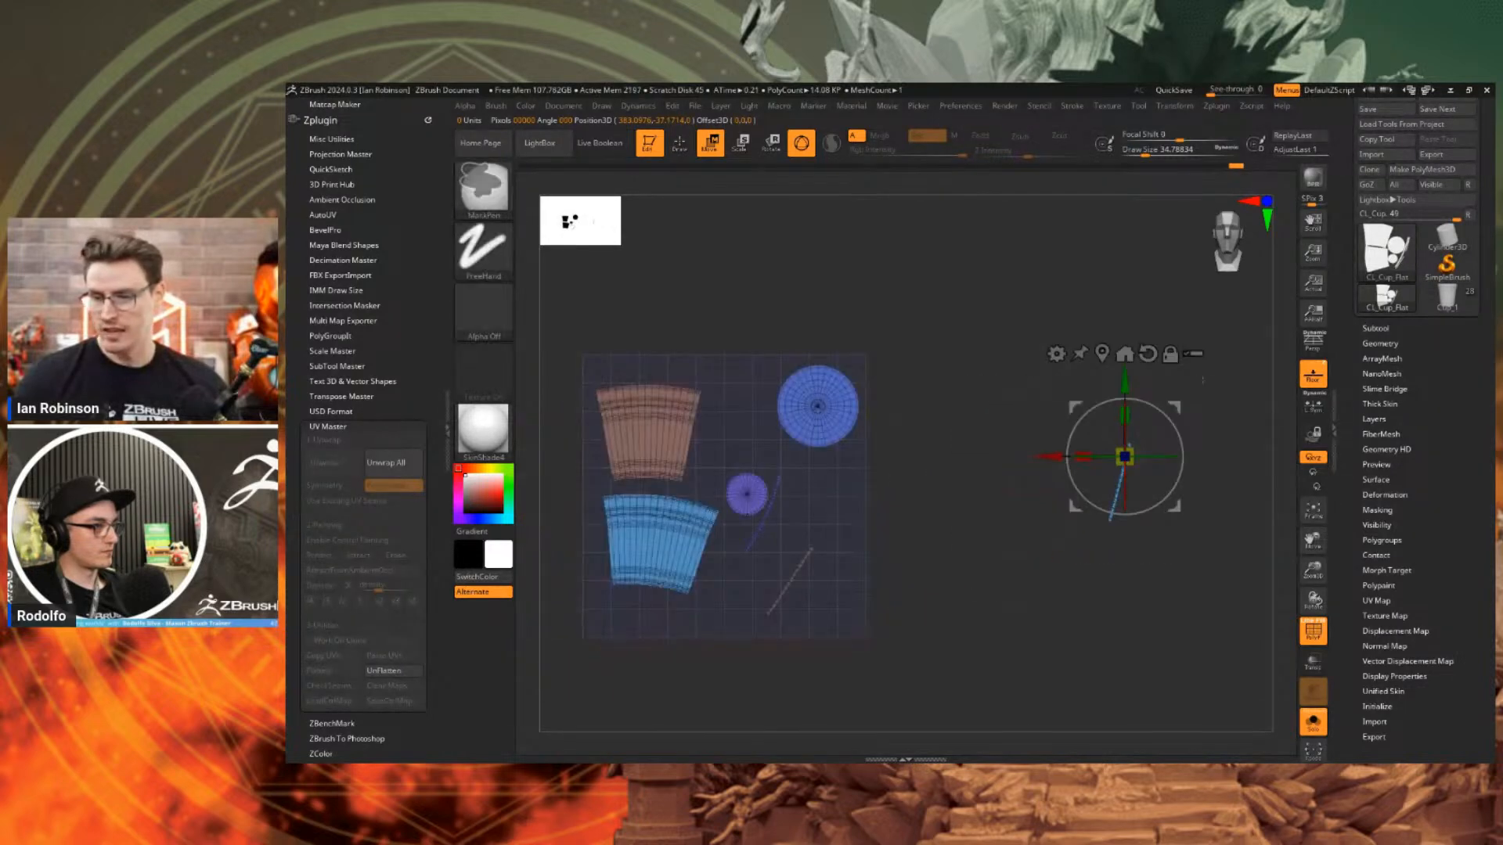
ctrl+drag(1211, 374, 1047, 579)
mouse_move(1173, 407)
mouse_down()
mouse_move(882, 478)
mouse_move(834, 476)
mouse_move(836, 463)
mouse_up()
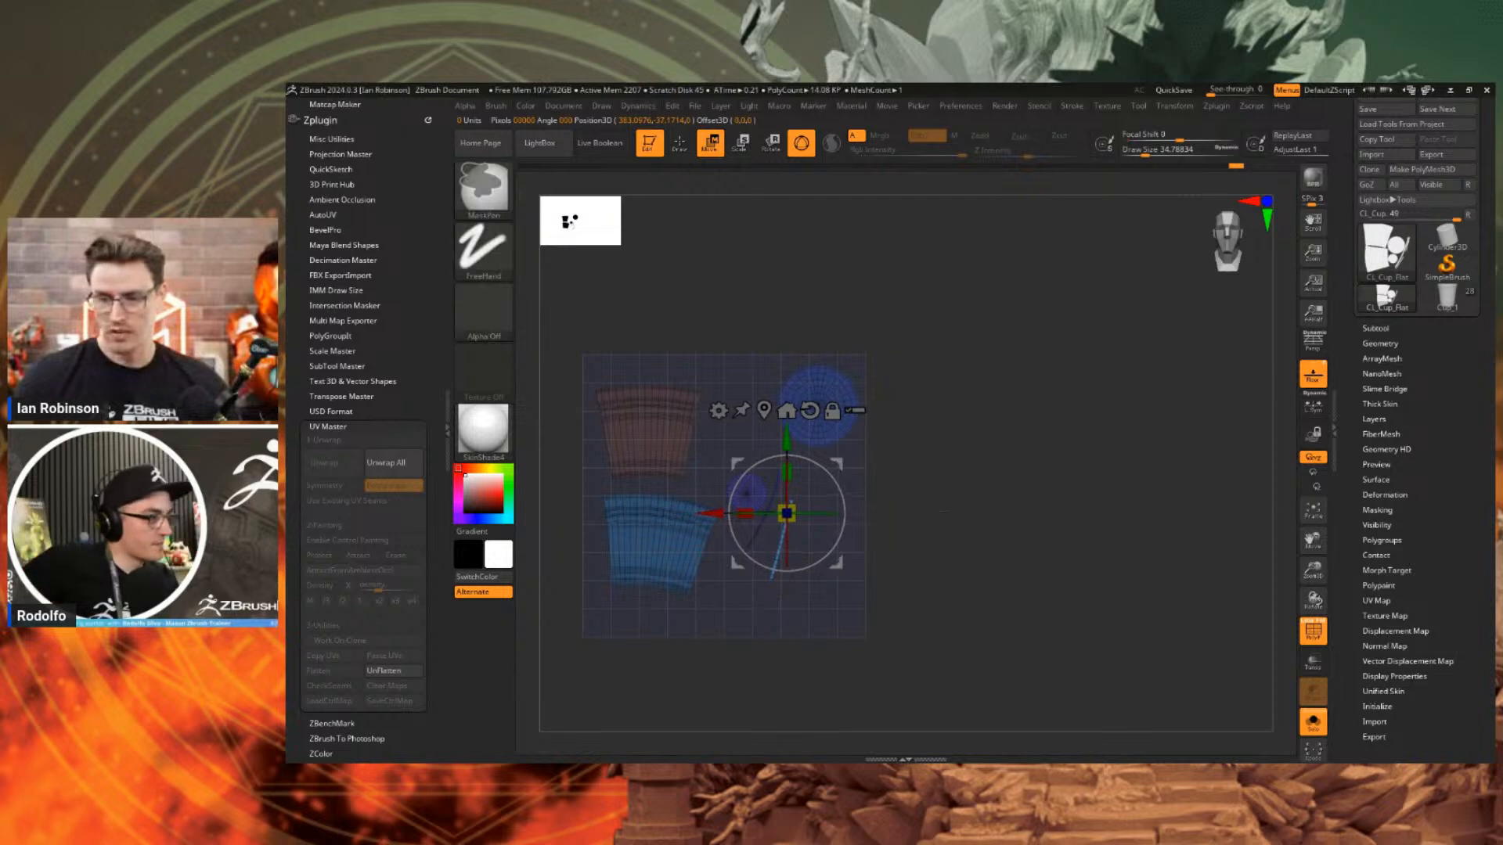
key(q)
mouse_move(932, 489)
ctrl+mouse_down()
mouse_move(956, 508)
mouse_move(1055, 503)
ctrl+mouse_up()
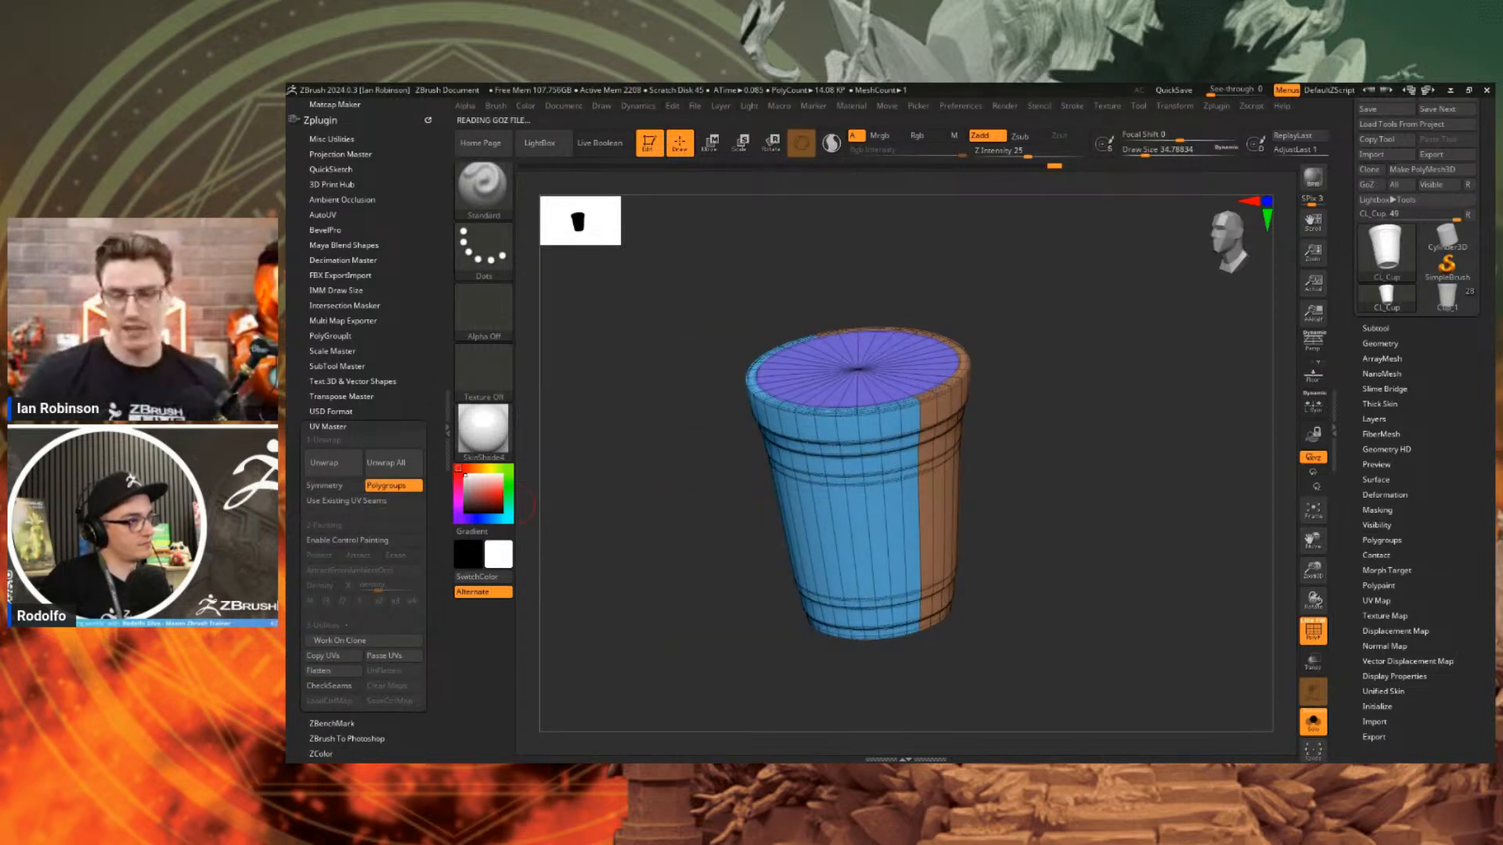
Paste the laid-out UVs onto the original Cup_1, flatten it to check the layout, and return it to its 3D shape.
click(1447, 296)
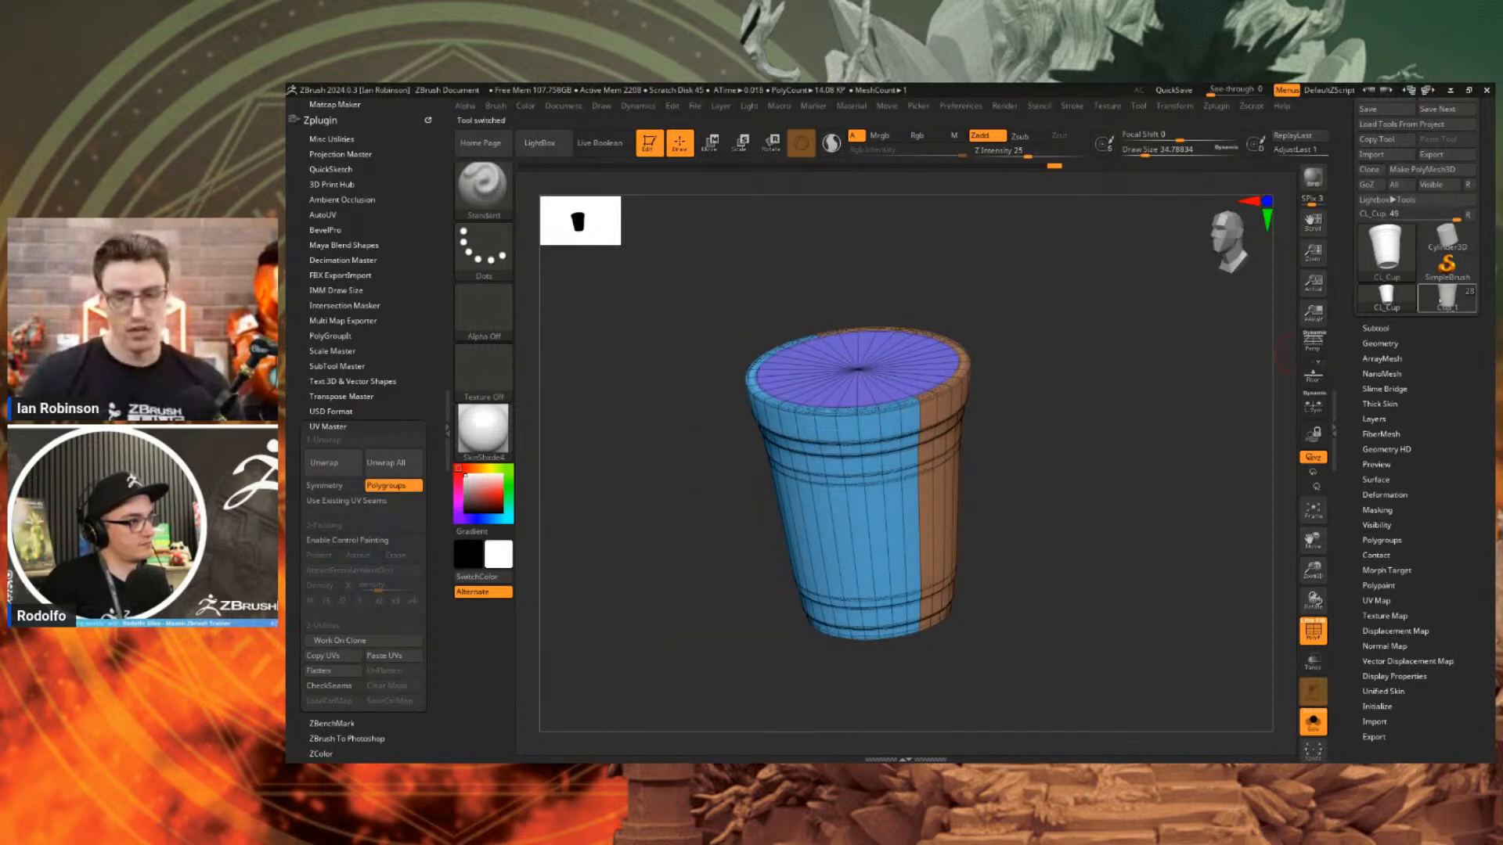
shift+drag(1064, 462, 1018, 477)
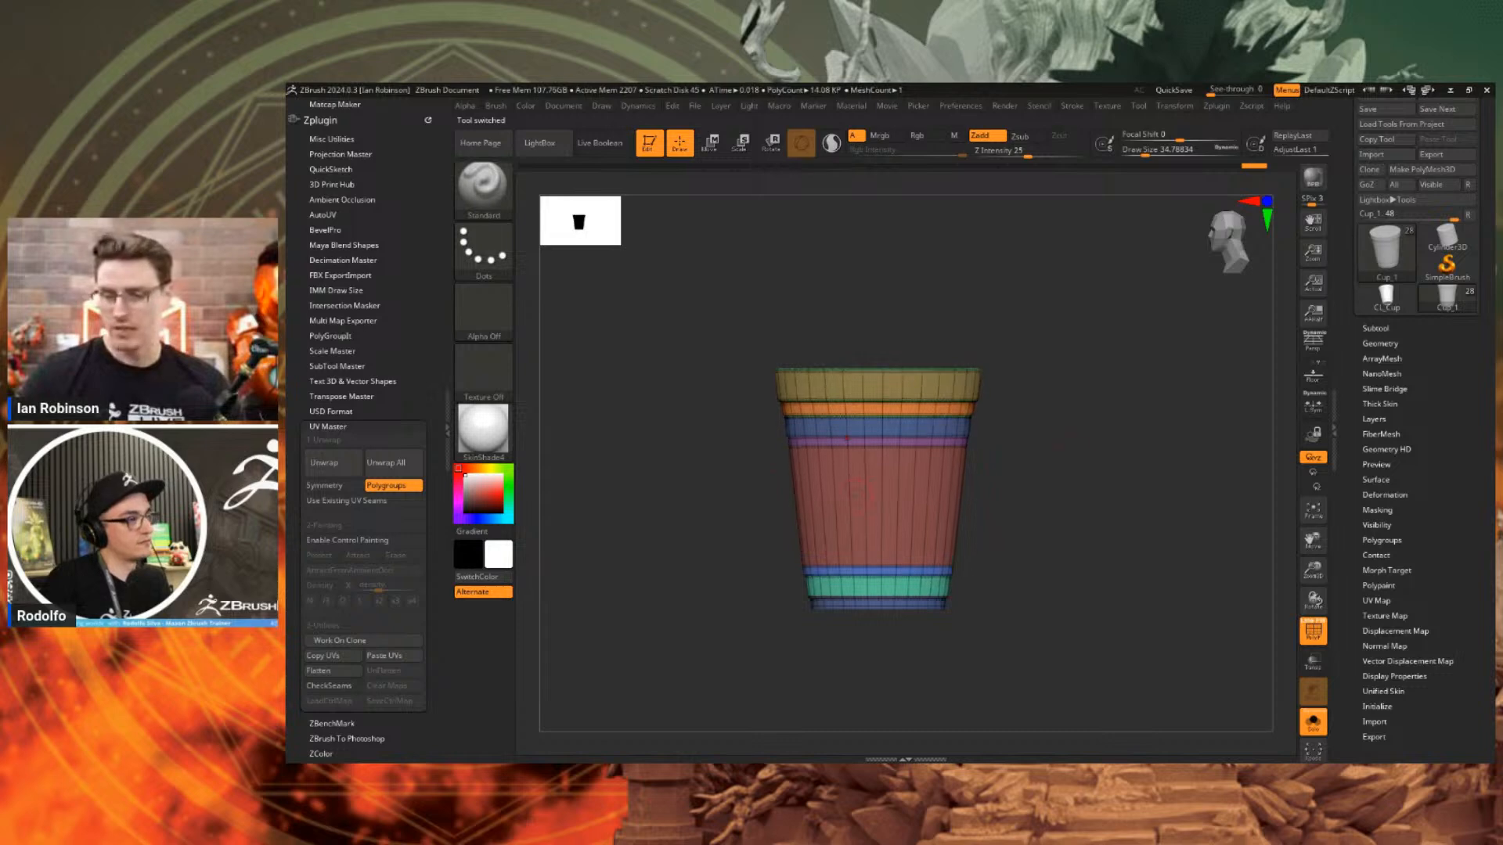
click(394, 656)
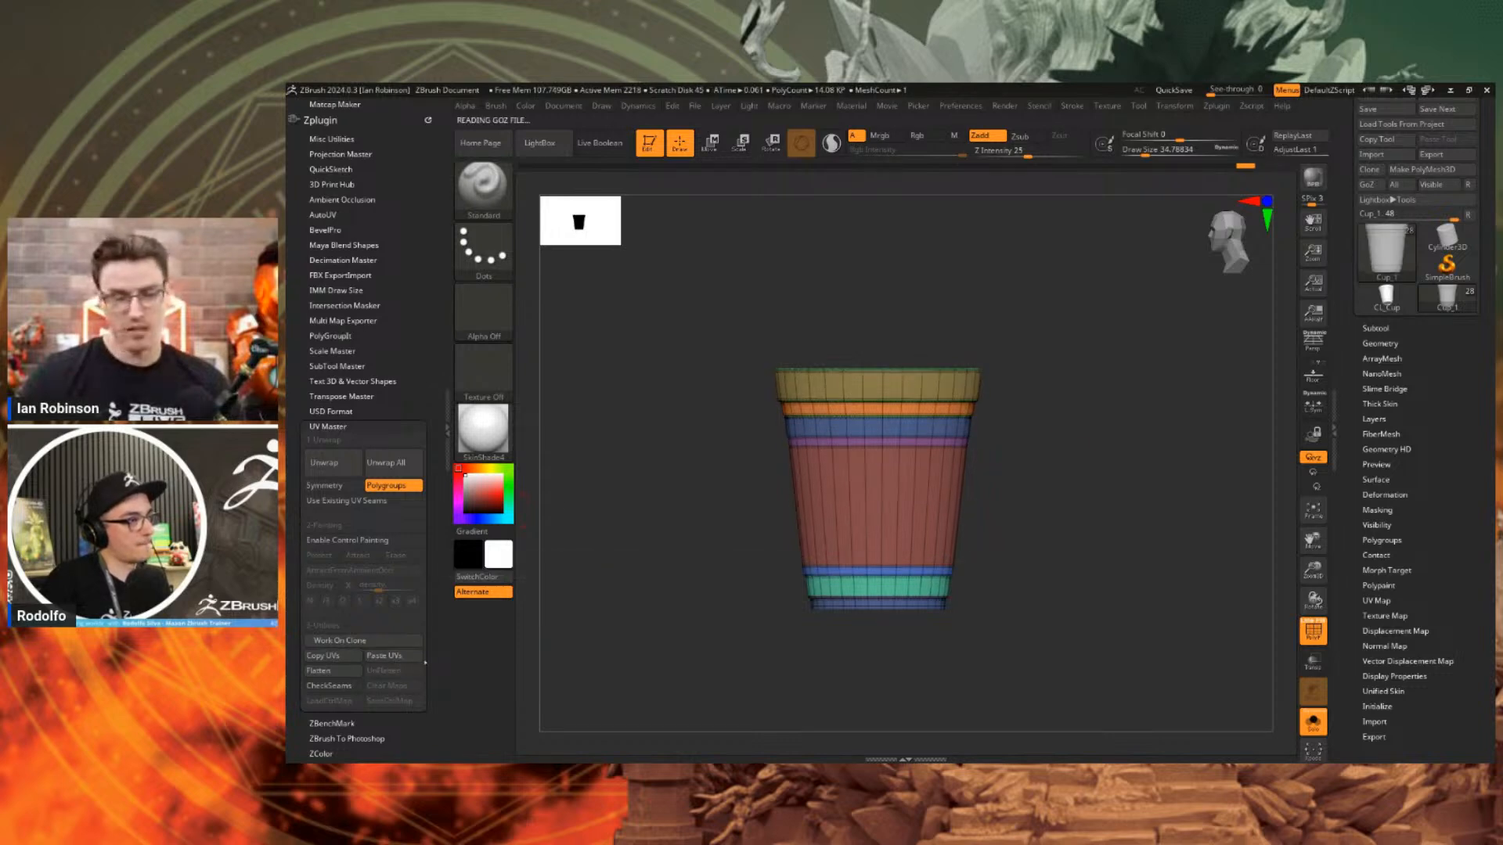
click(318, 670)
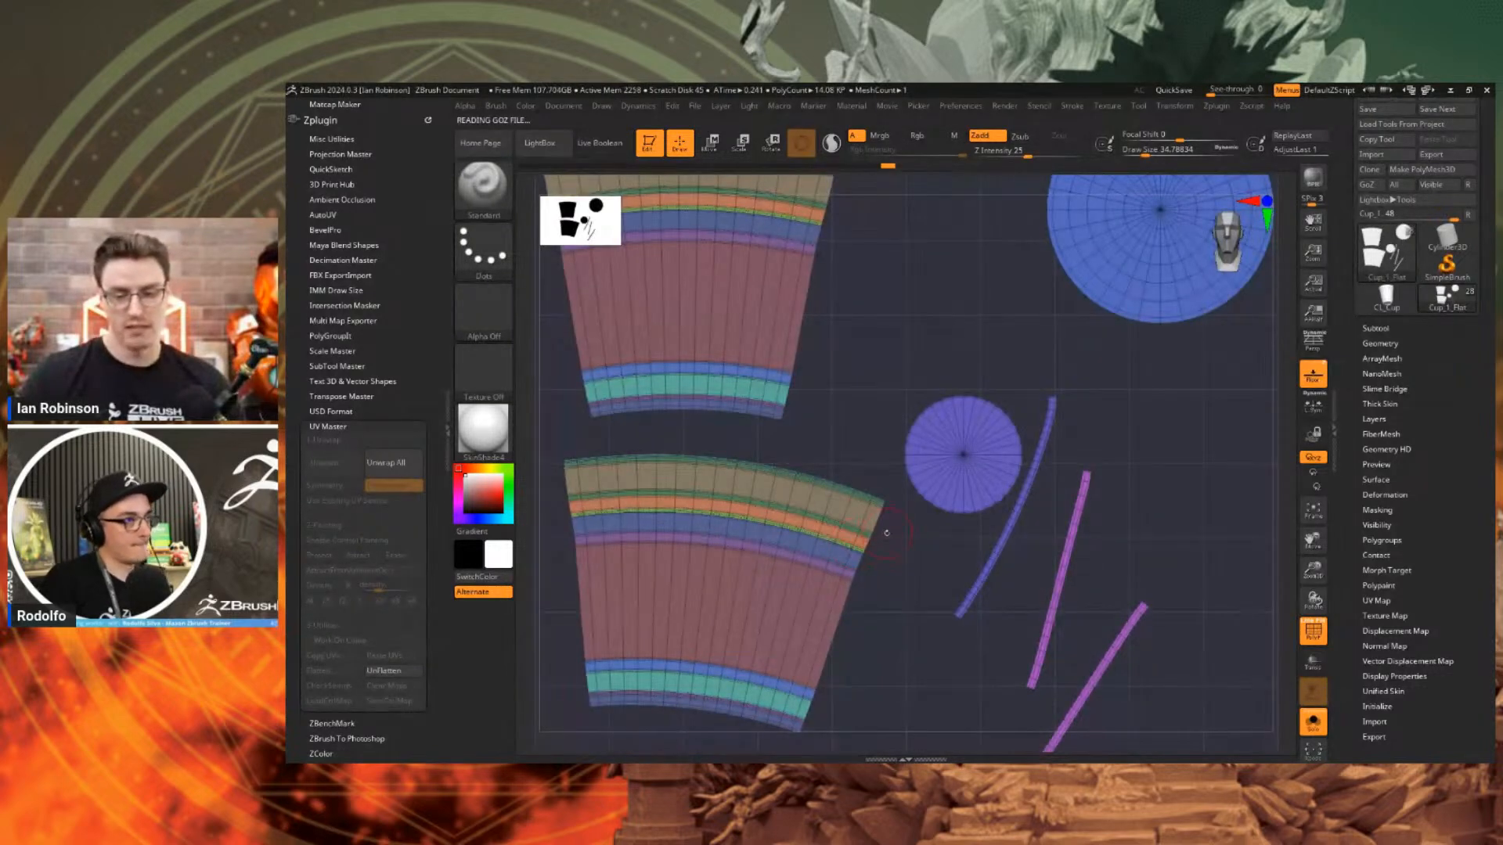
key(f)
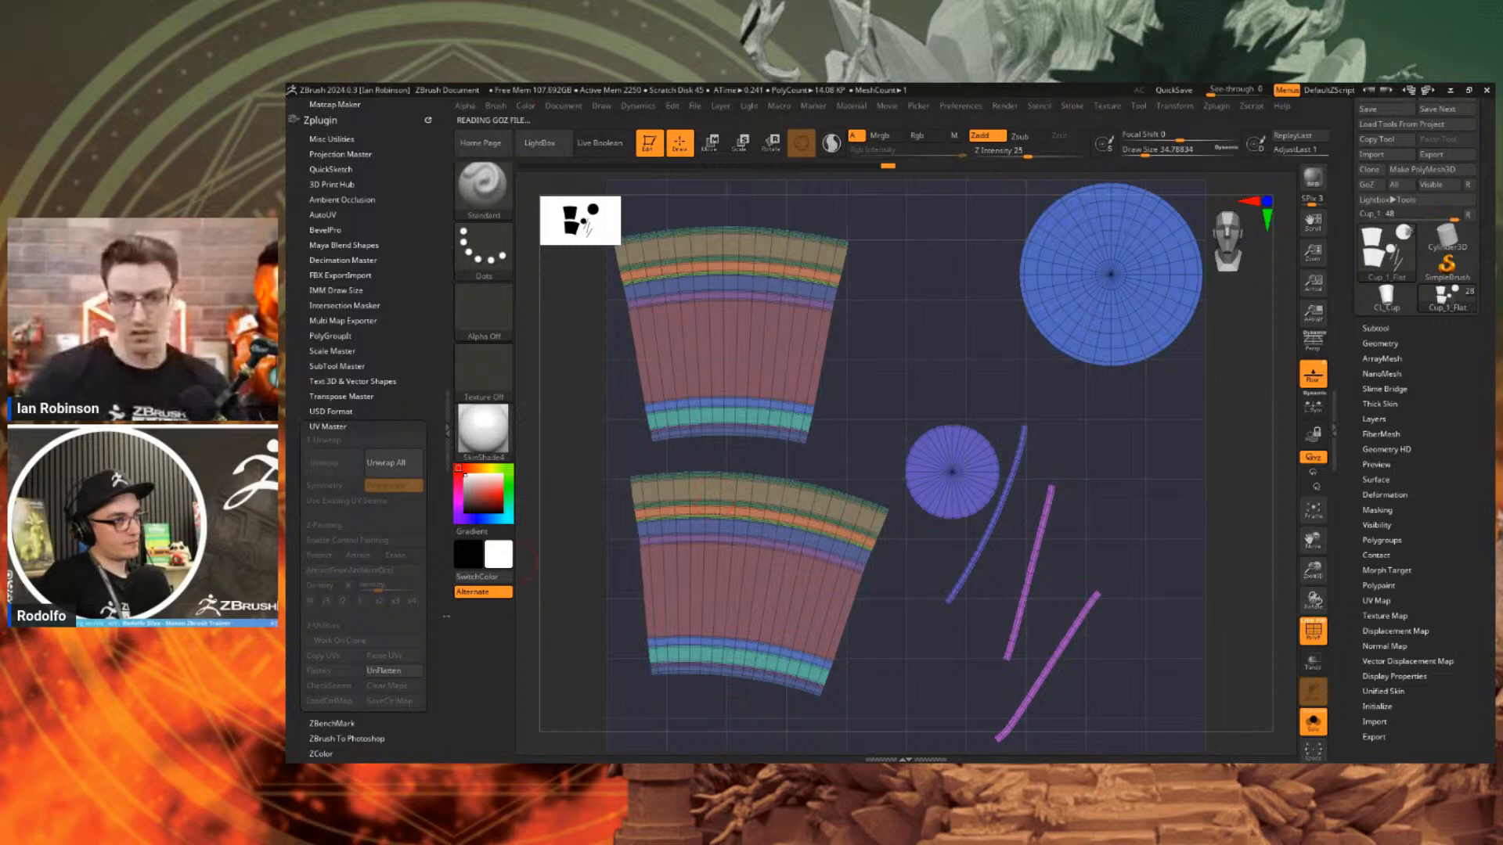
click(384, 671)
Flatten the CL_Cup clone and use MaskLasso to select the right-hand edge of the brown side island.
ctrl+right_drag(796, 568, 773, 551)
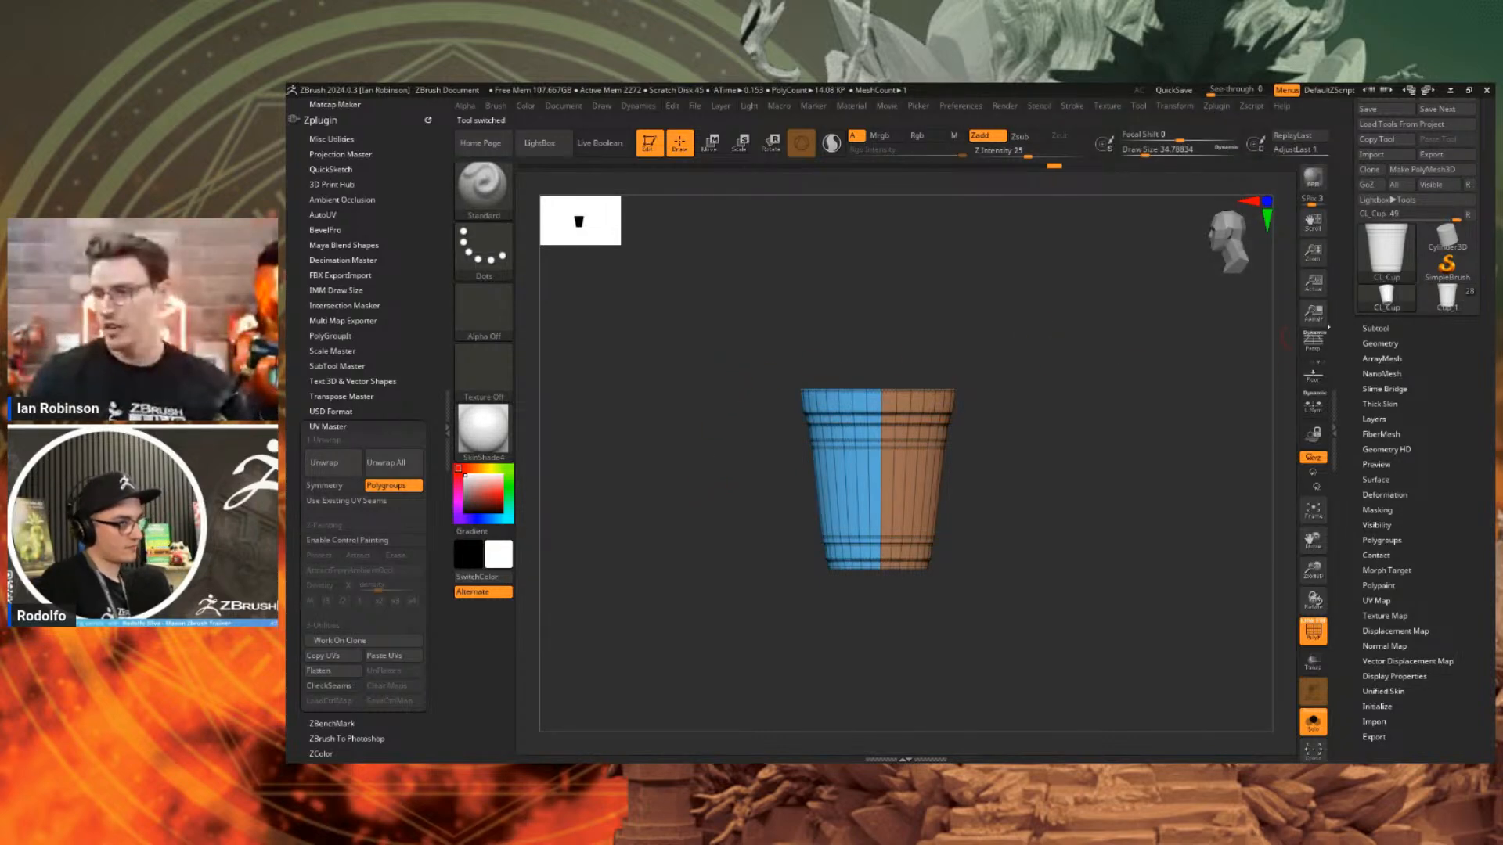
click(318, 671)
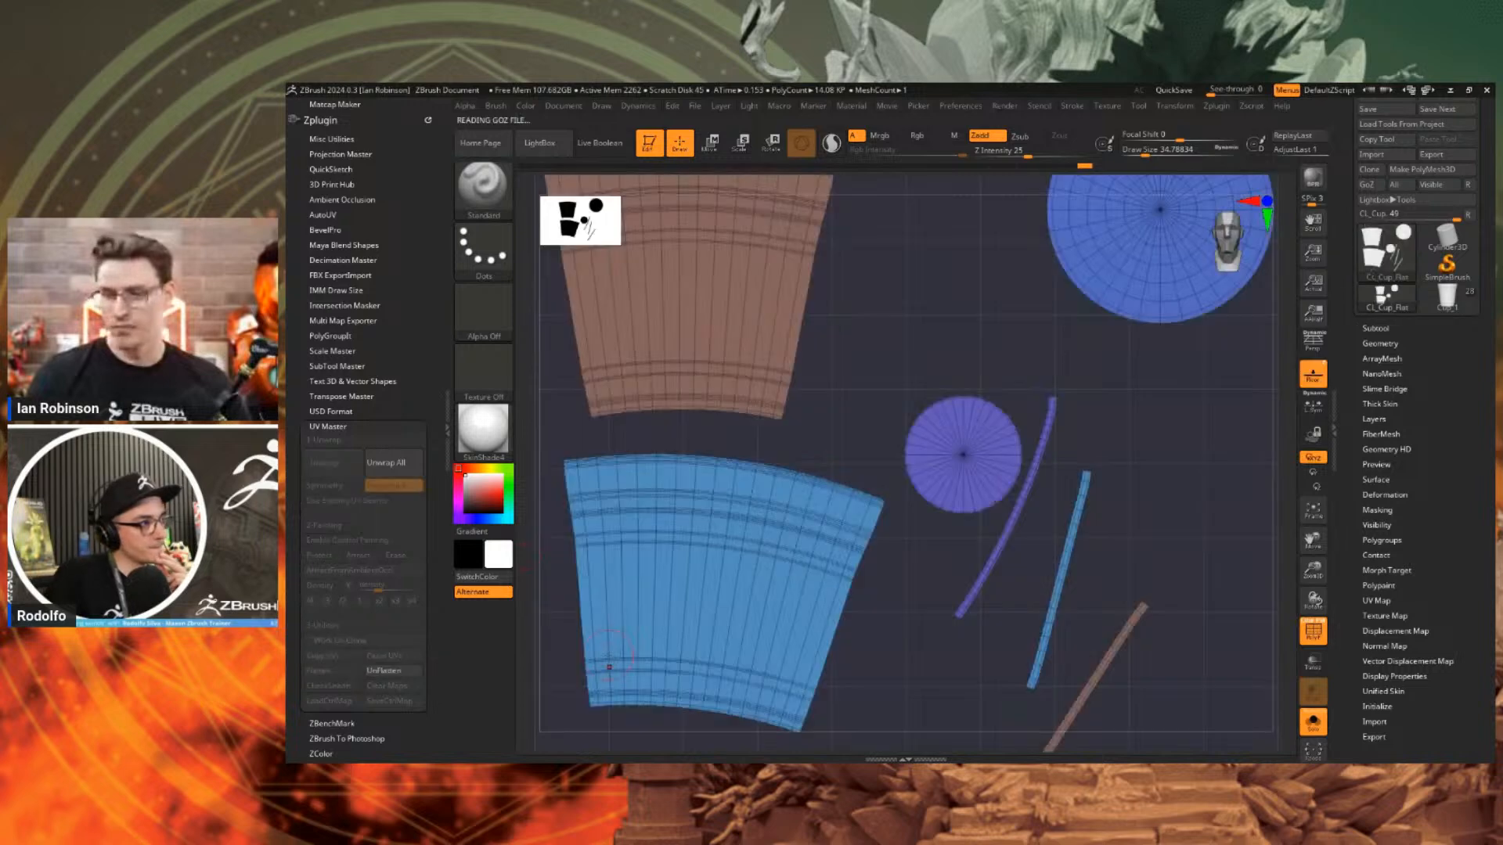
mouse_move(882, 342)
alt+mouse_down()
mouse_move(858, 493)
mouse_move(862, 429)
mouse_move(888, 493)
alt+mouse_up()
click(474, 170)
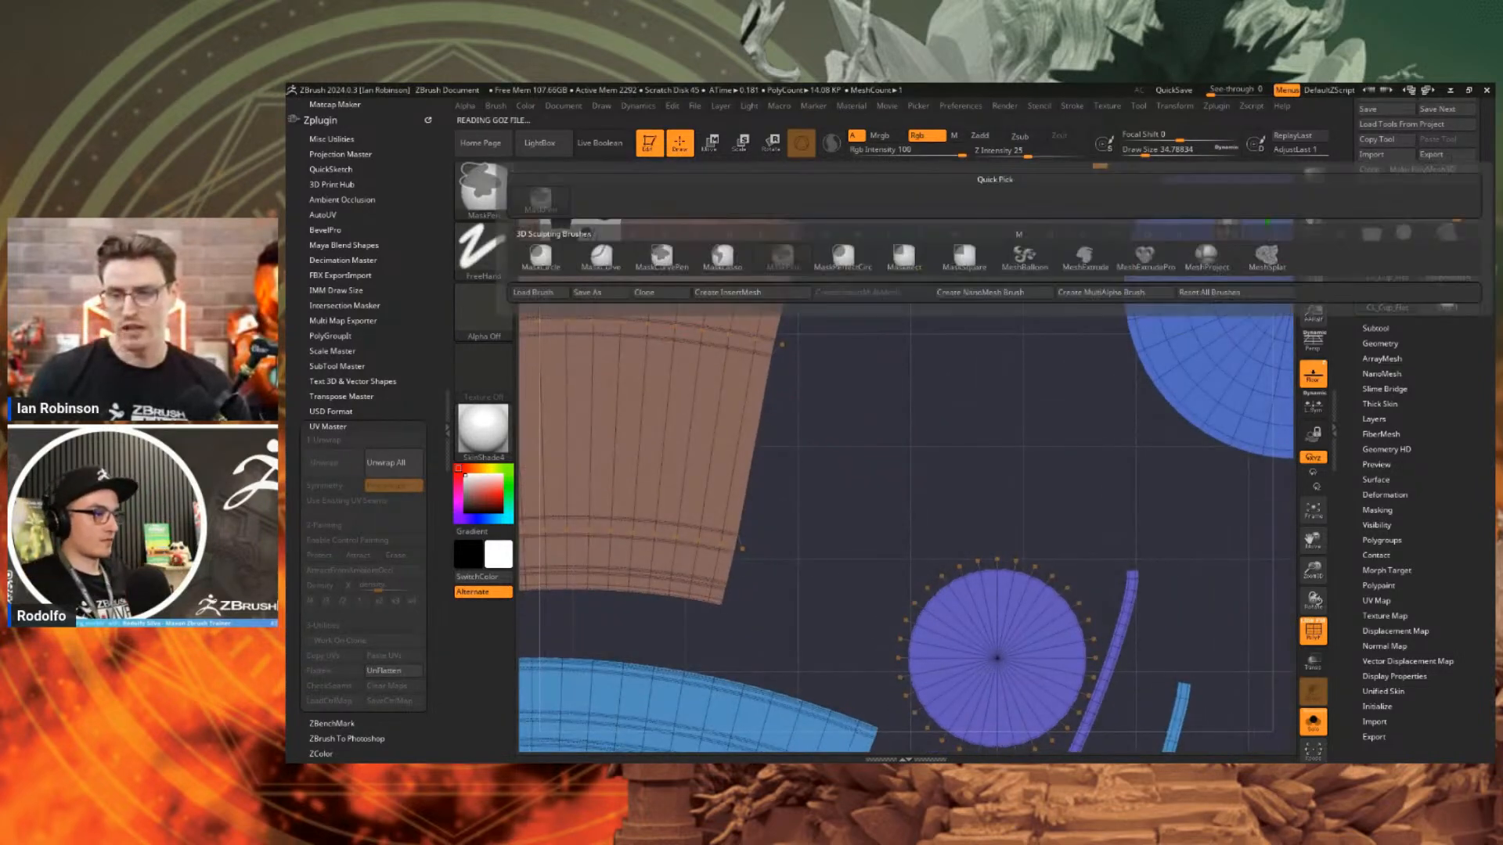
click(721, 257)
mouse_move(804, 193)
mouse_down()
mouse_move(839, 478)
mouse_move(729, 648)
mouse_move(709, 626)
mouse_up()
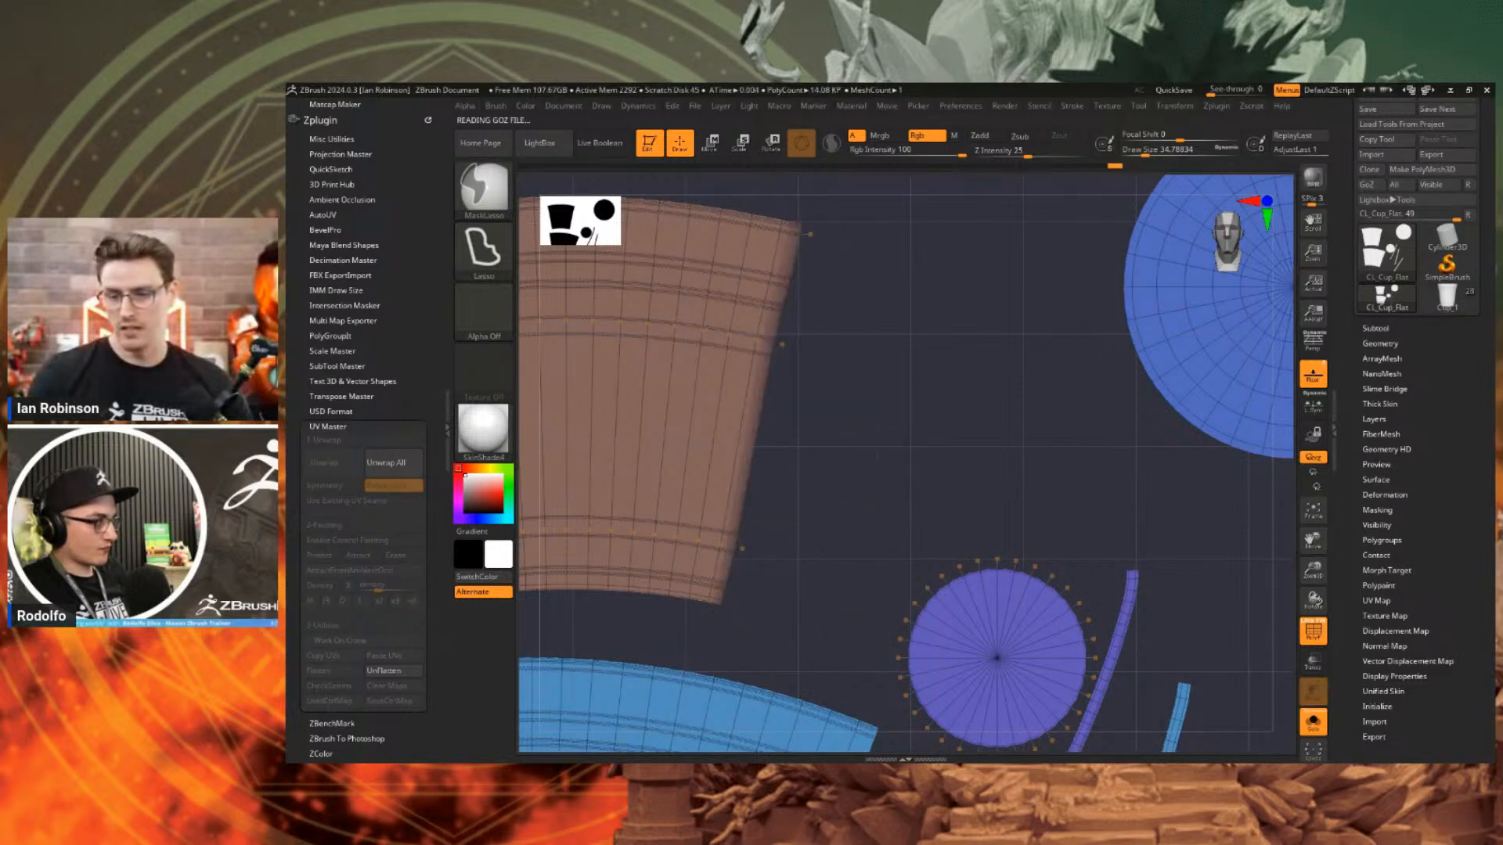
Align the gizmo to the unmasked edge of the brown side island and try to stretch that edge slightly outward.
key(w)
click(764, 391)
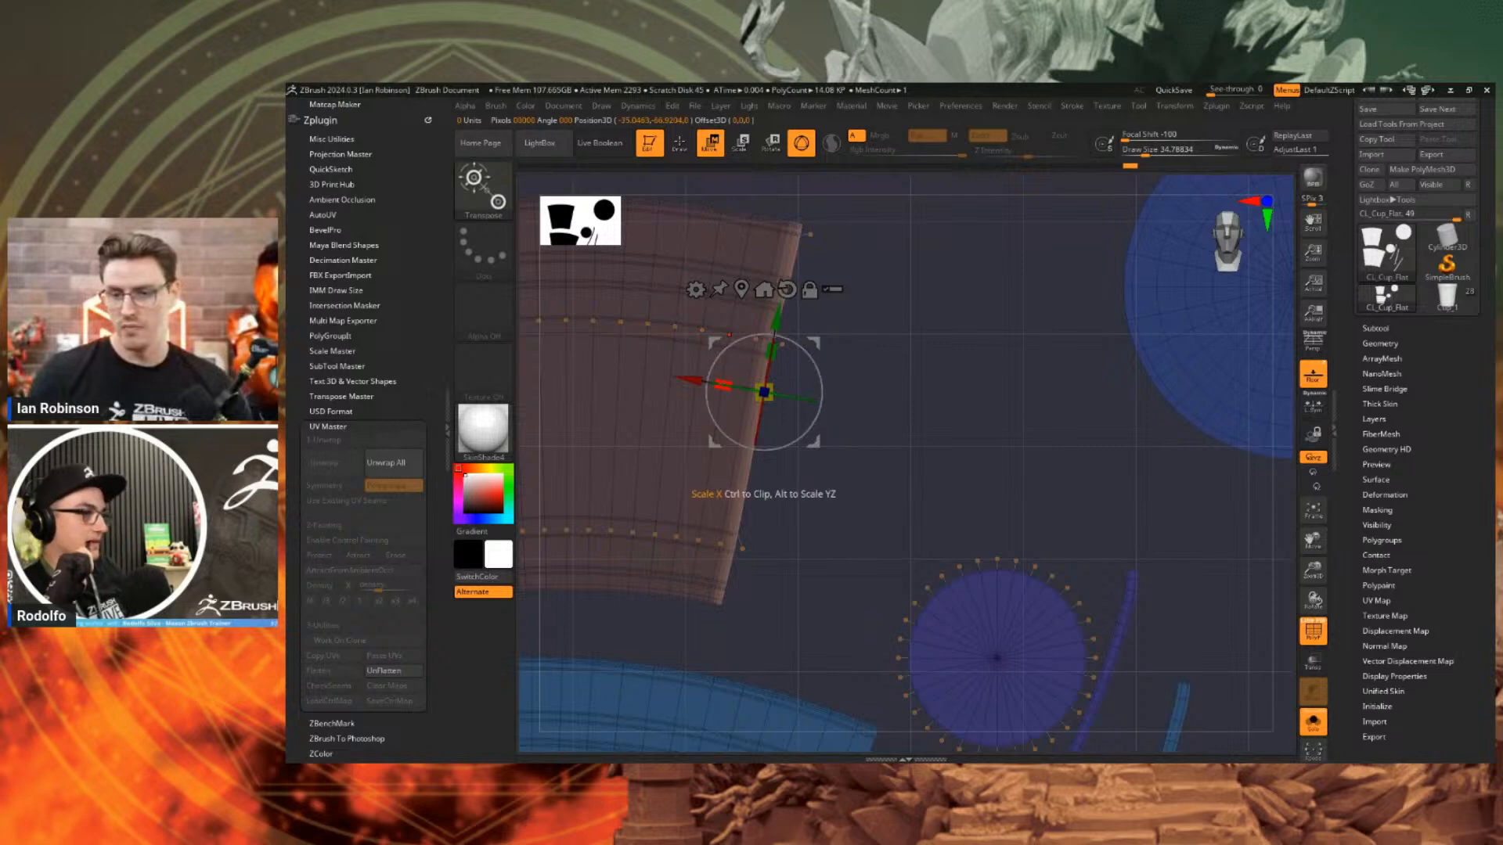
mouse_move(723, 385)
mouse_down()
mouse_move(759, 391)
mouse_move(714, 382)
mouse_move(729, 384)
mouse_up()
key(q)
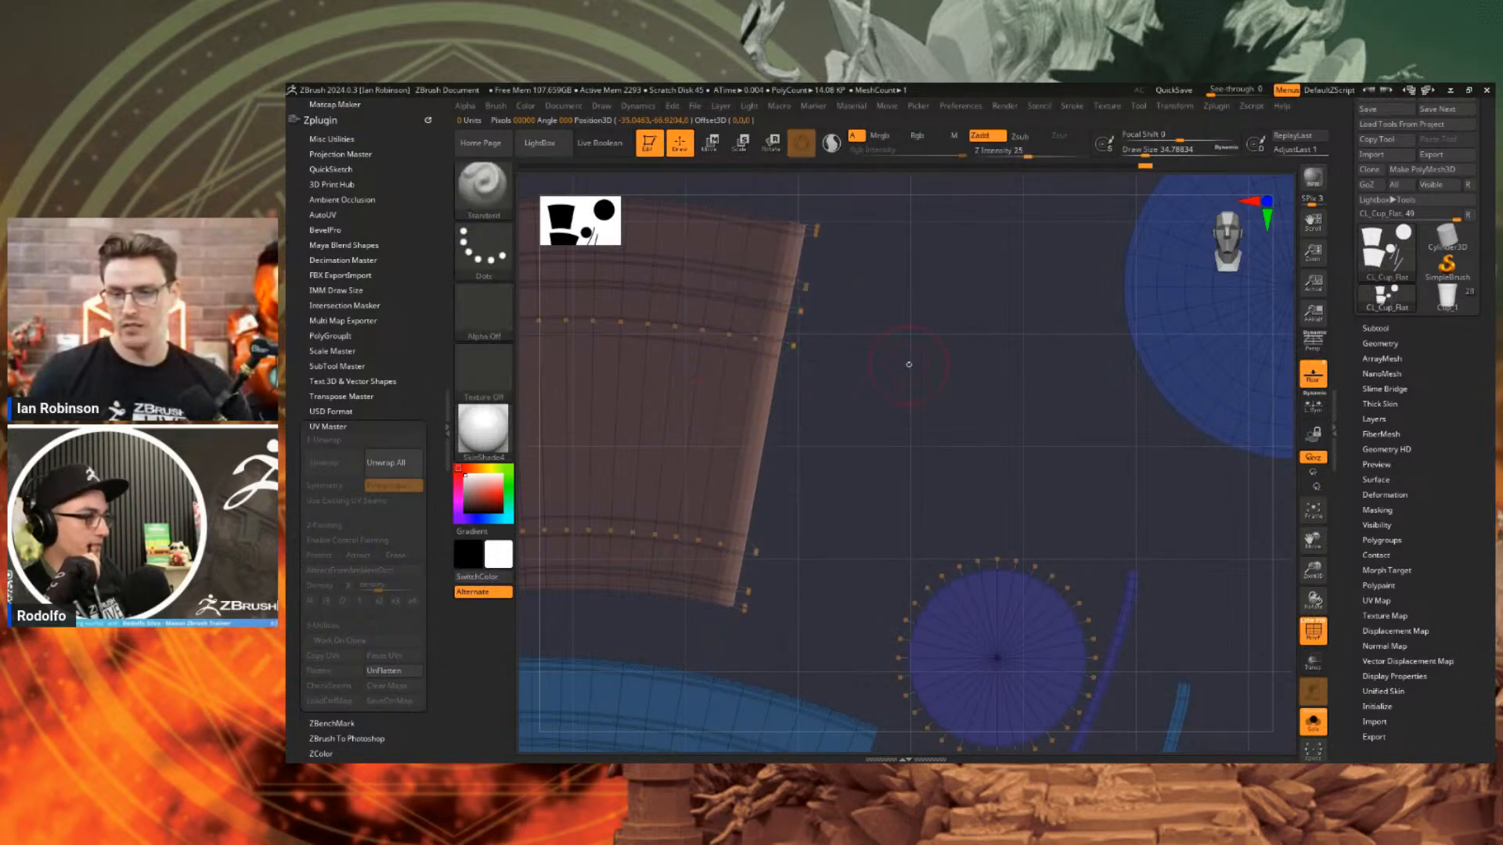
ctrl+right_drag(730, 383, 711, 350)
mouse_move(711, 350)
alt+right_down()
mouse_move(760, 389)
mouse_move(847, 389)
alt+right_up()
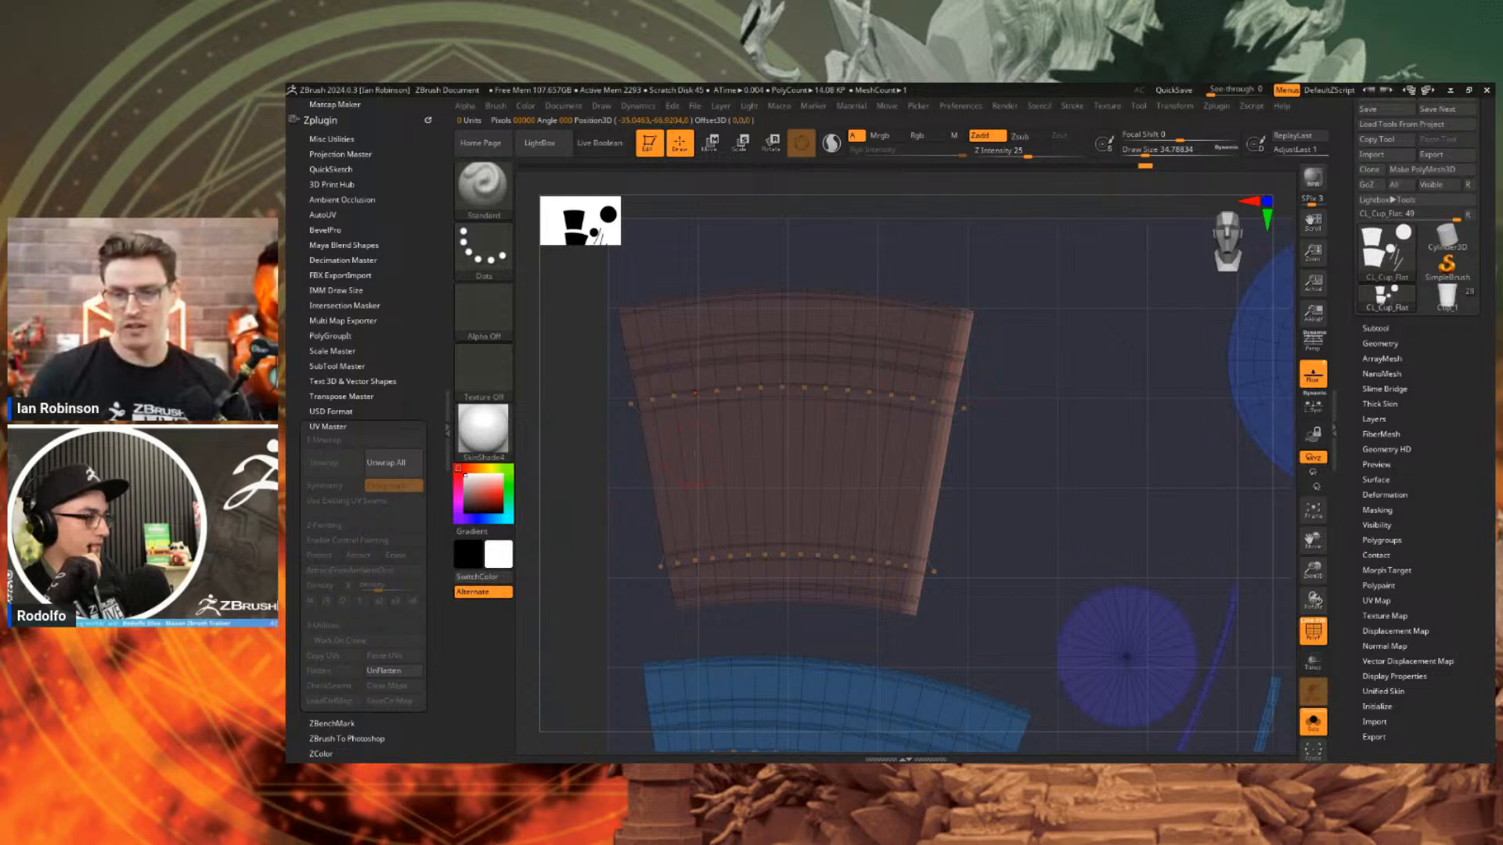
alt+right_drag(1009, 382, 1042, 458)
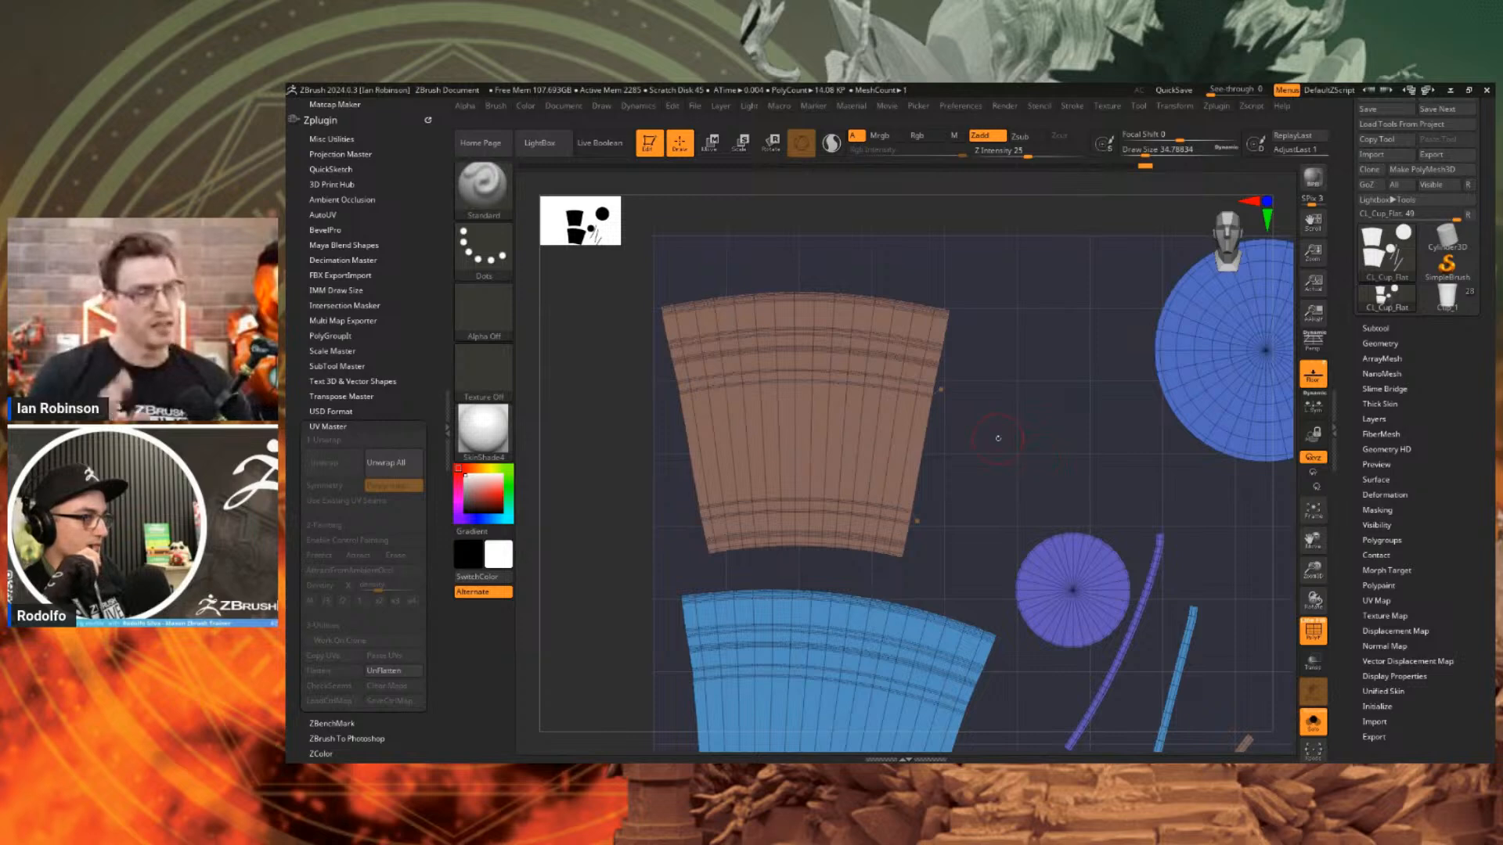
Unflatten the cup clone, inspect its side and lid polygroups, and switch back to the original Cup_1.
click(384, 671)
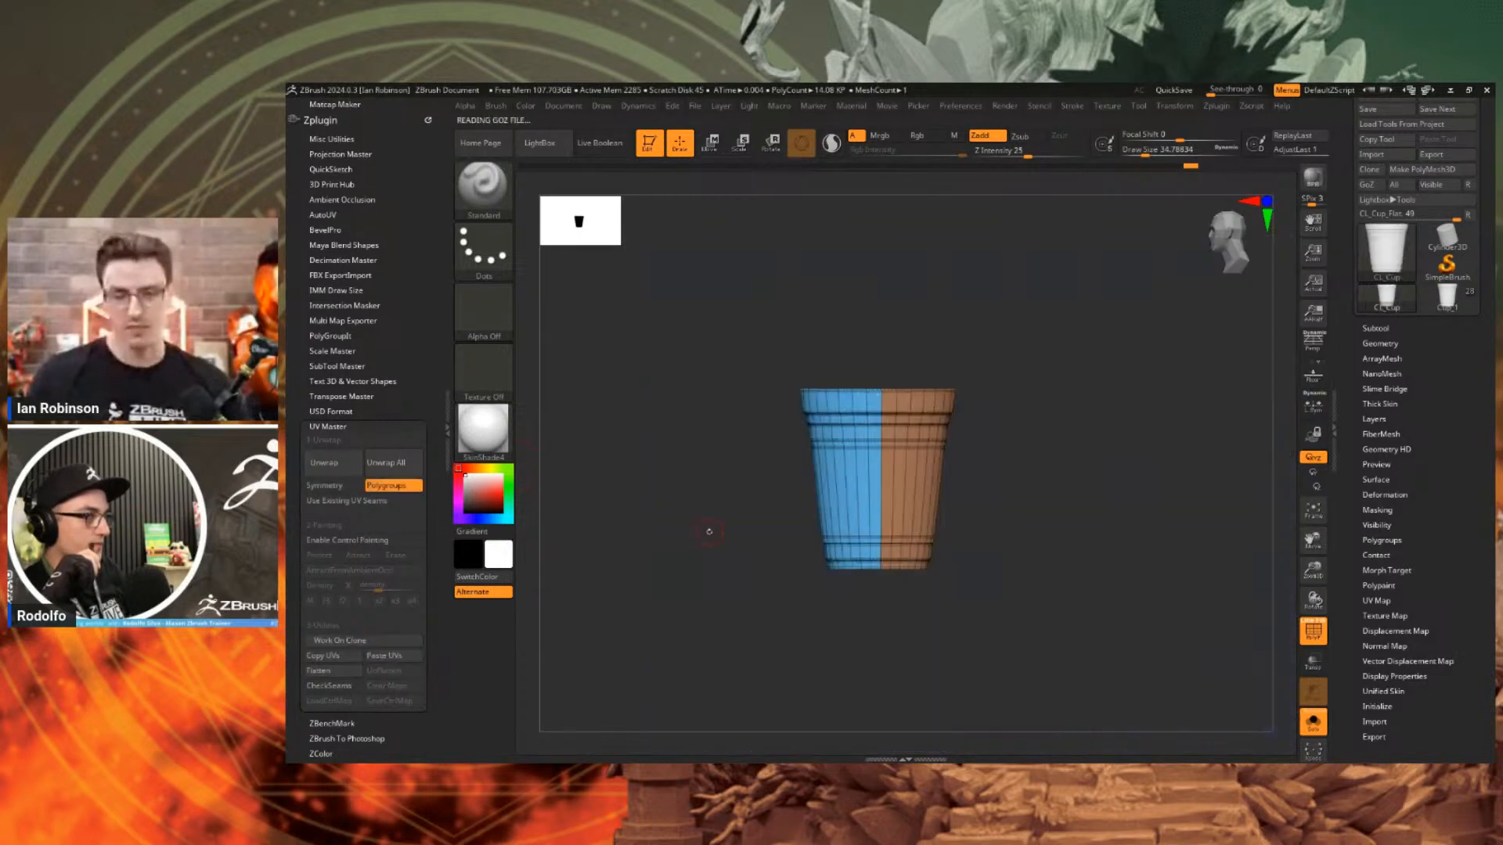
drag(943, 402, 970, 441)
ctrl+right_drag(970, 441, 908, 393)
right_drag(866, 479, 817, 510)
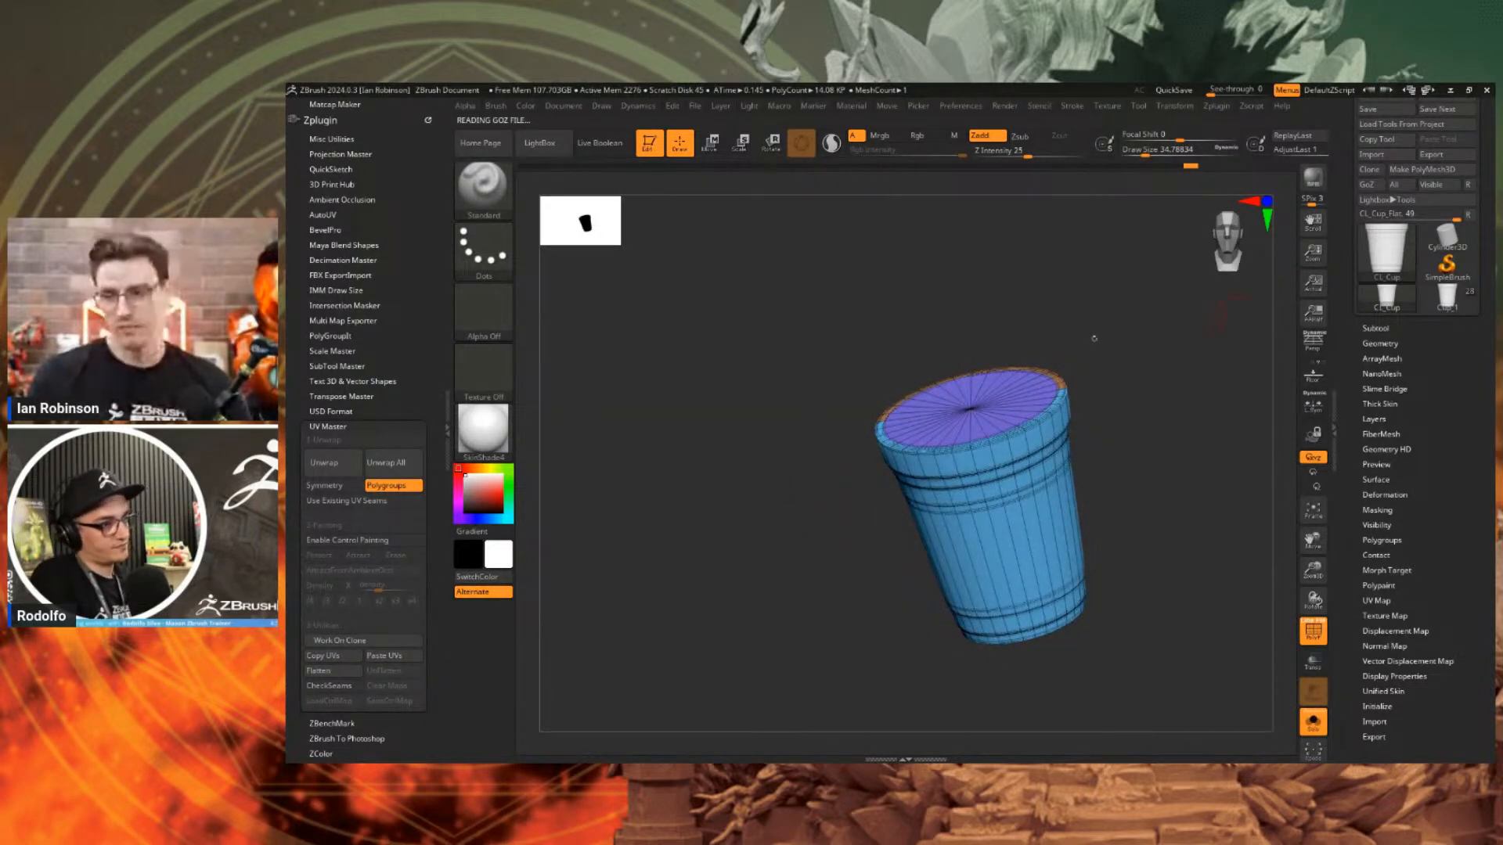
mouse_move(879, 325)
shift+right_down()
mouse_move(952, 301)
mouse_move(886, 301)
shift+right_up()
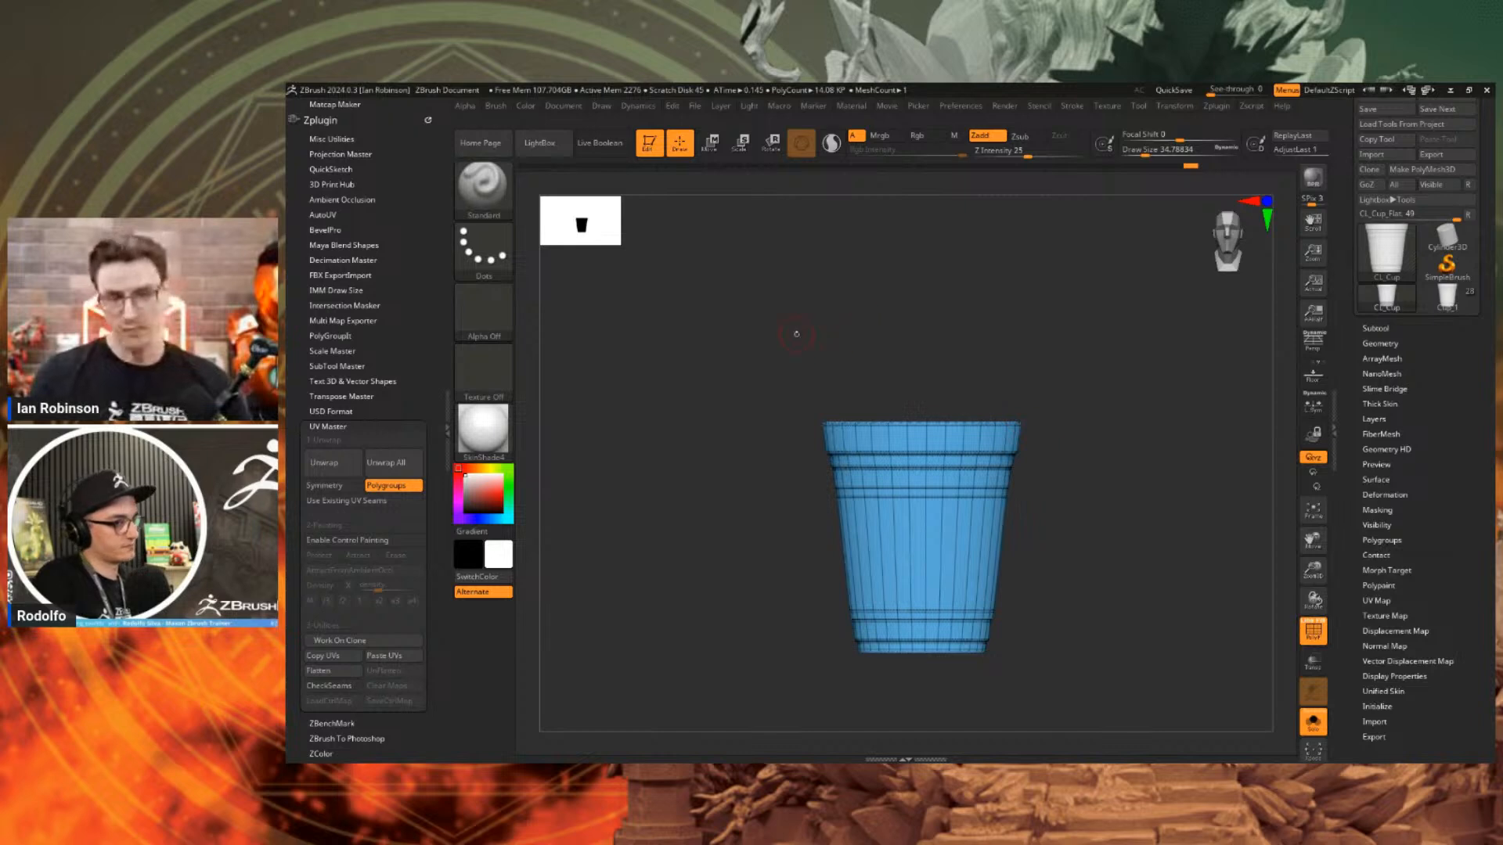
ctrl+right_drag(795, 332, 803, 355)
click(1446, 298)
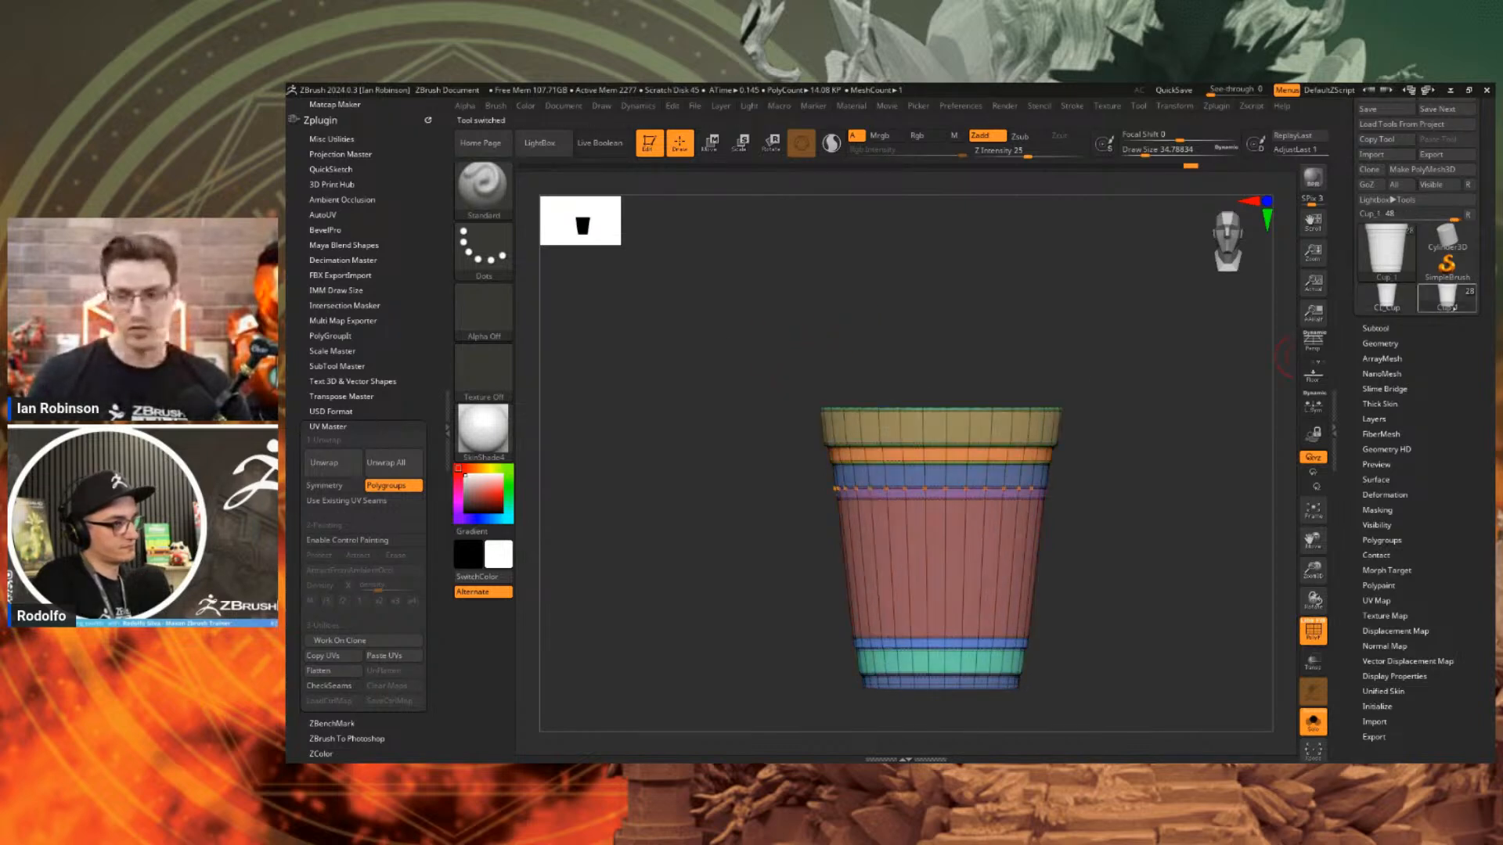
mouse_move(1136, 537)
ctrl+right_down()
mouse_move(1127, 426)
mouse_move(1068, 473)
ctrl+right_up()
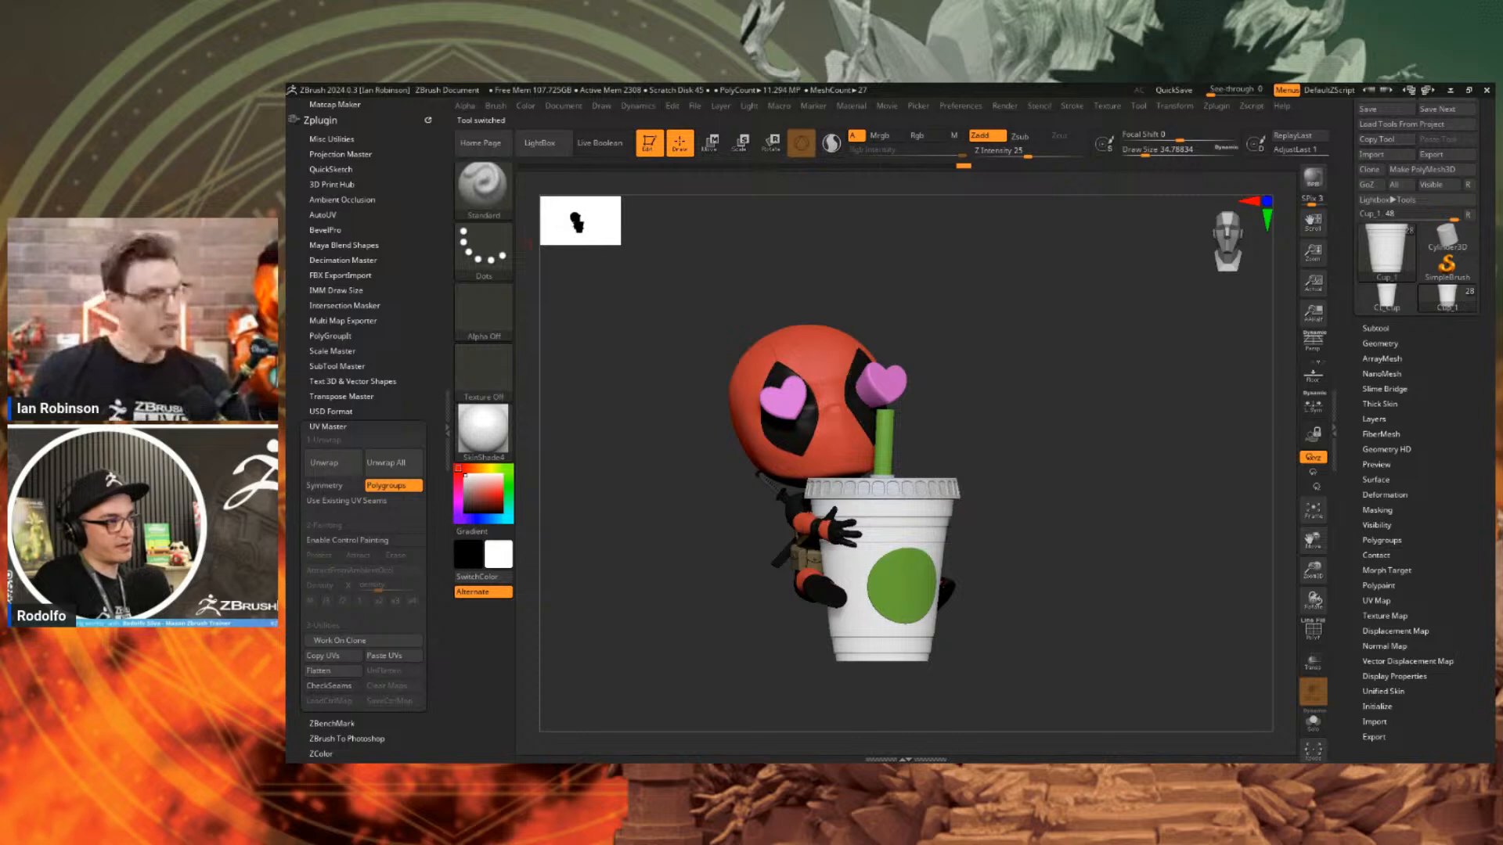
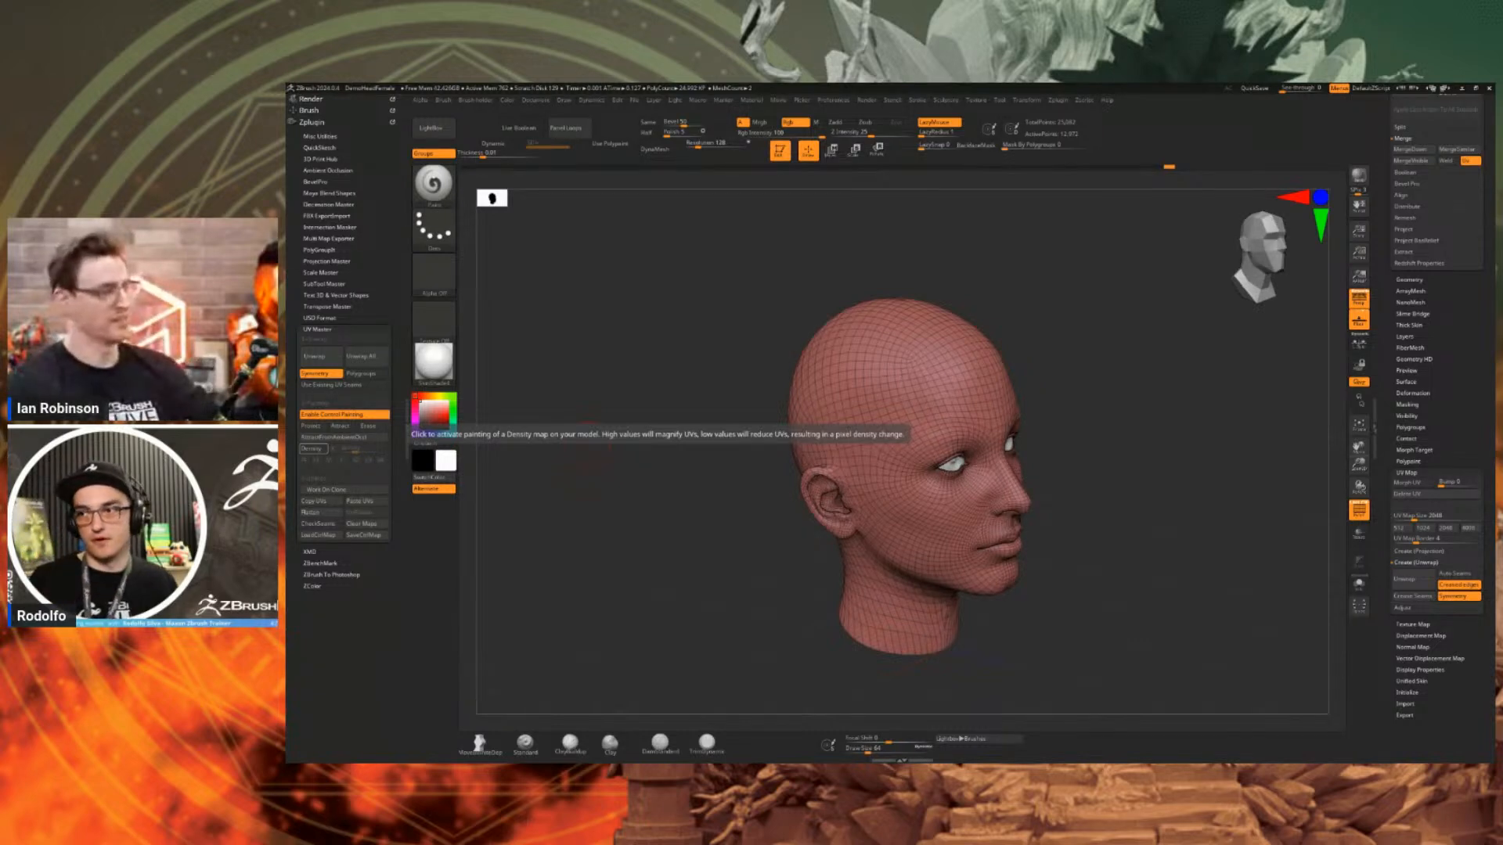
Flatten the head with UV Master to view its UV layout, and restore the 3D shape.
drag(721, 328, 701, 322)
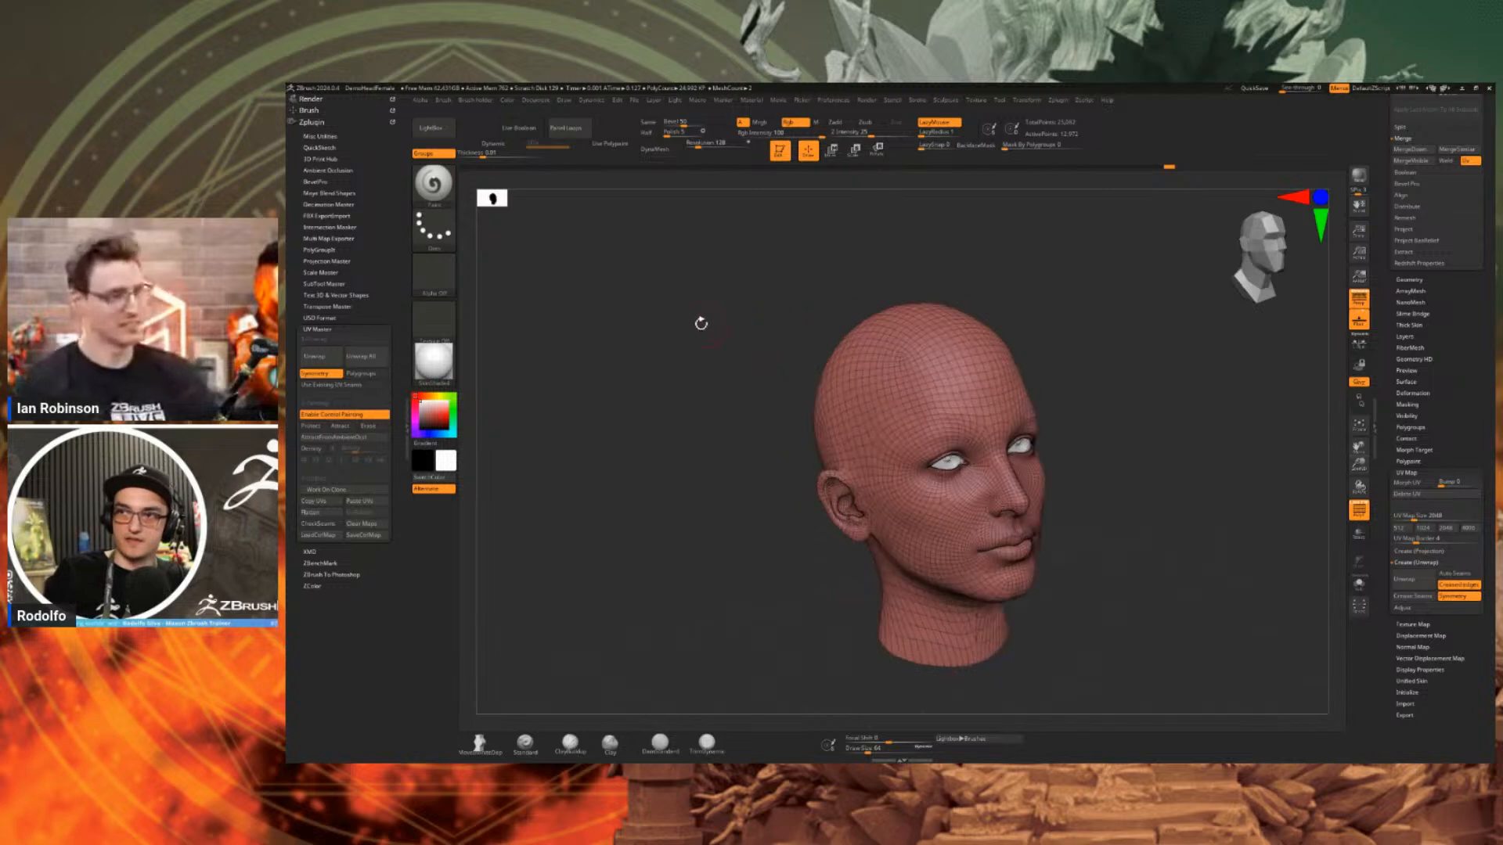
click(311, 512)
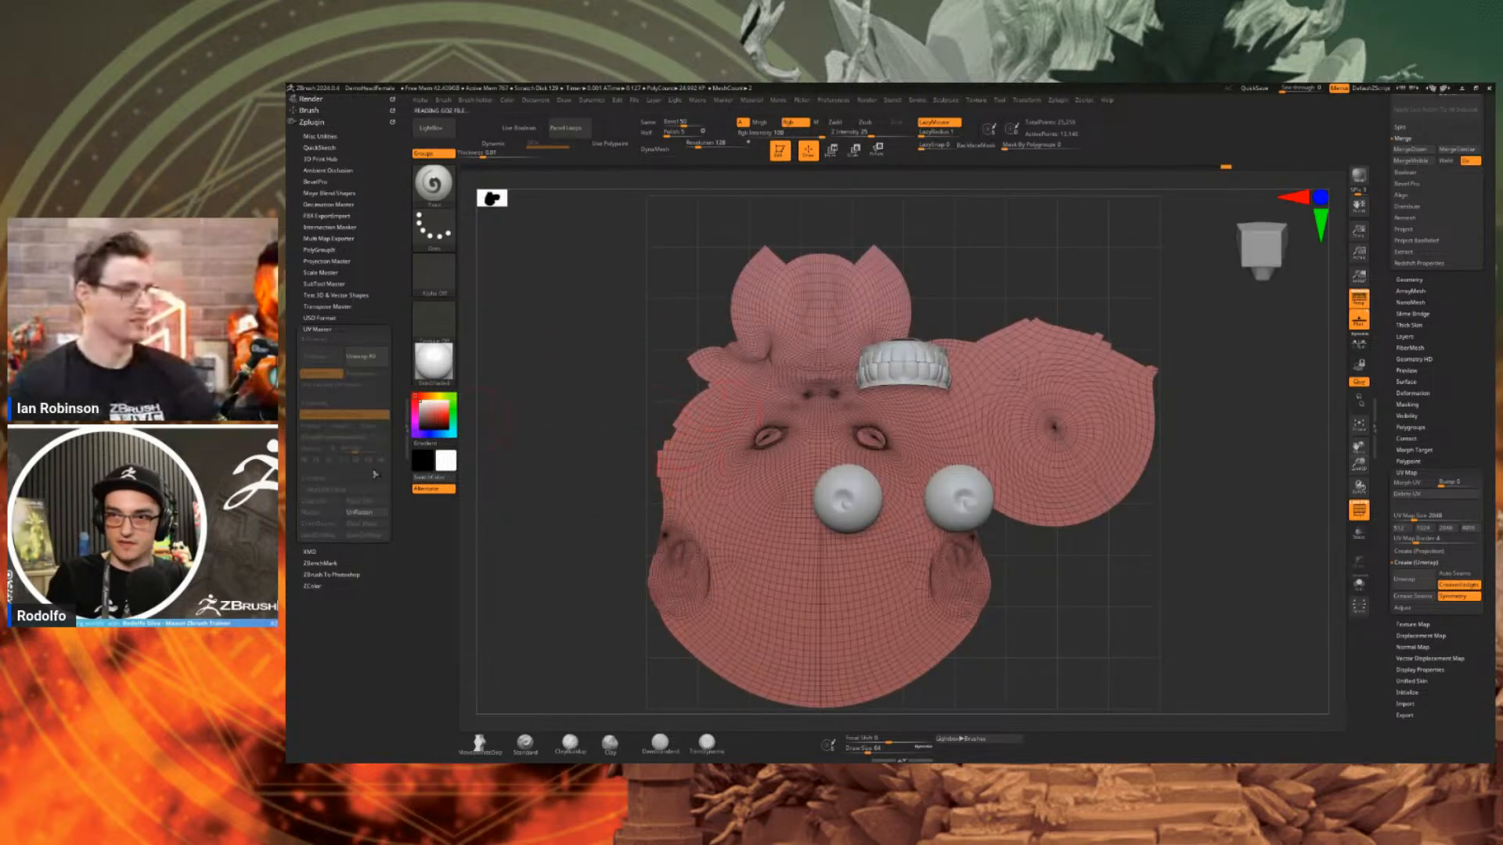
click(379, 514)
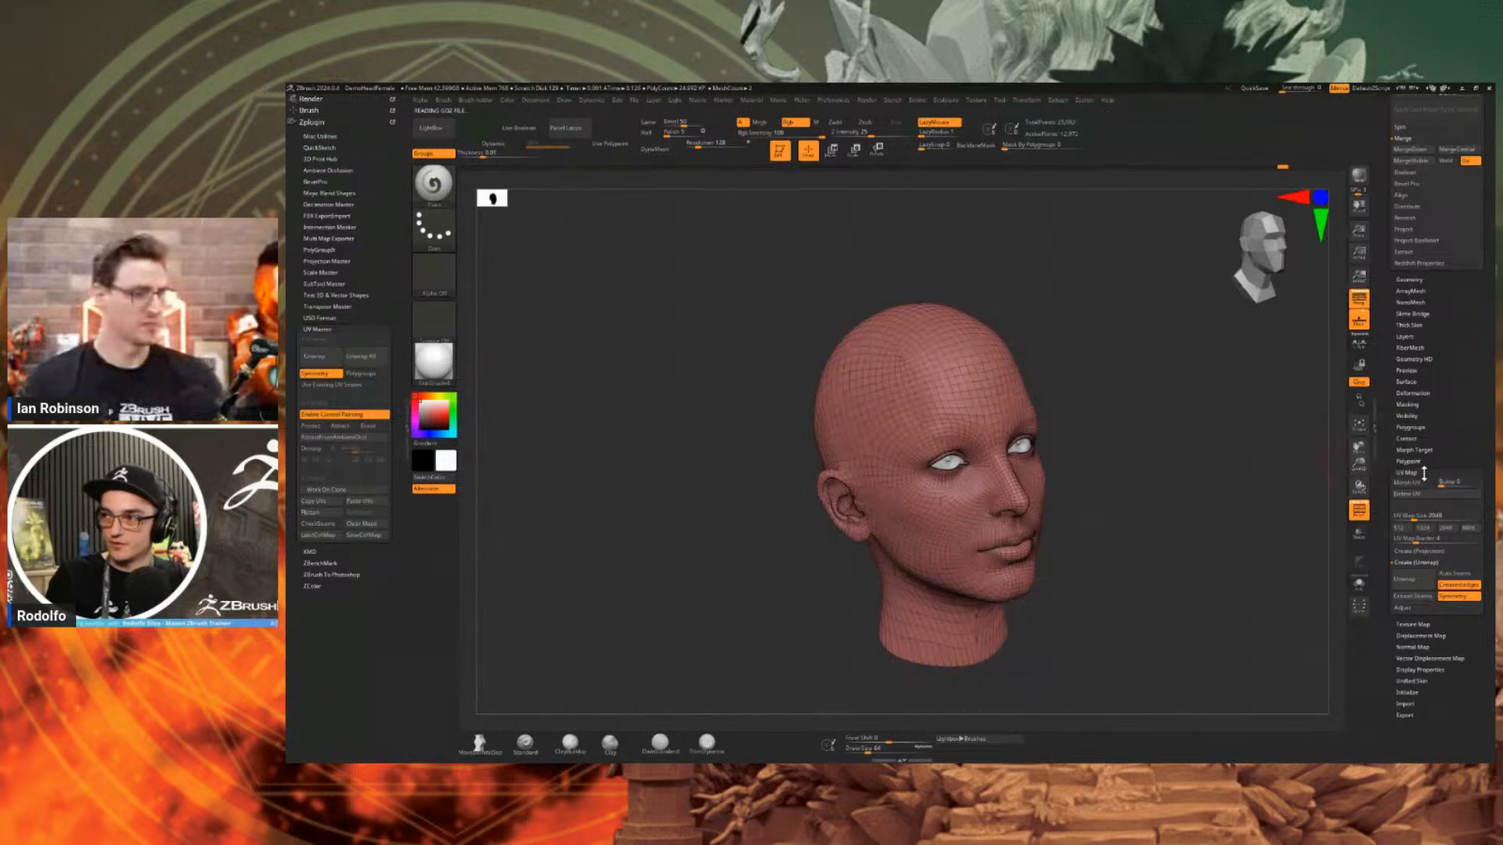
Create a new texture map on the head, replace it with the black-and-white checker texture, and view the face from the front.
scroll(1425, 548, down, 1)
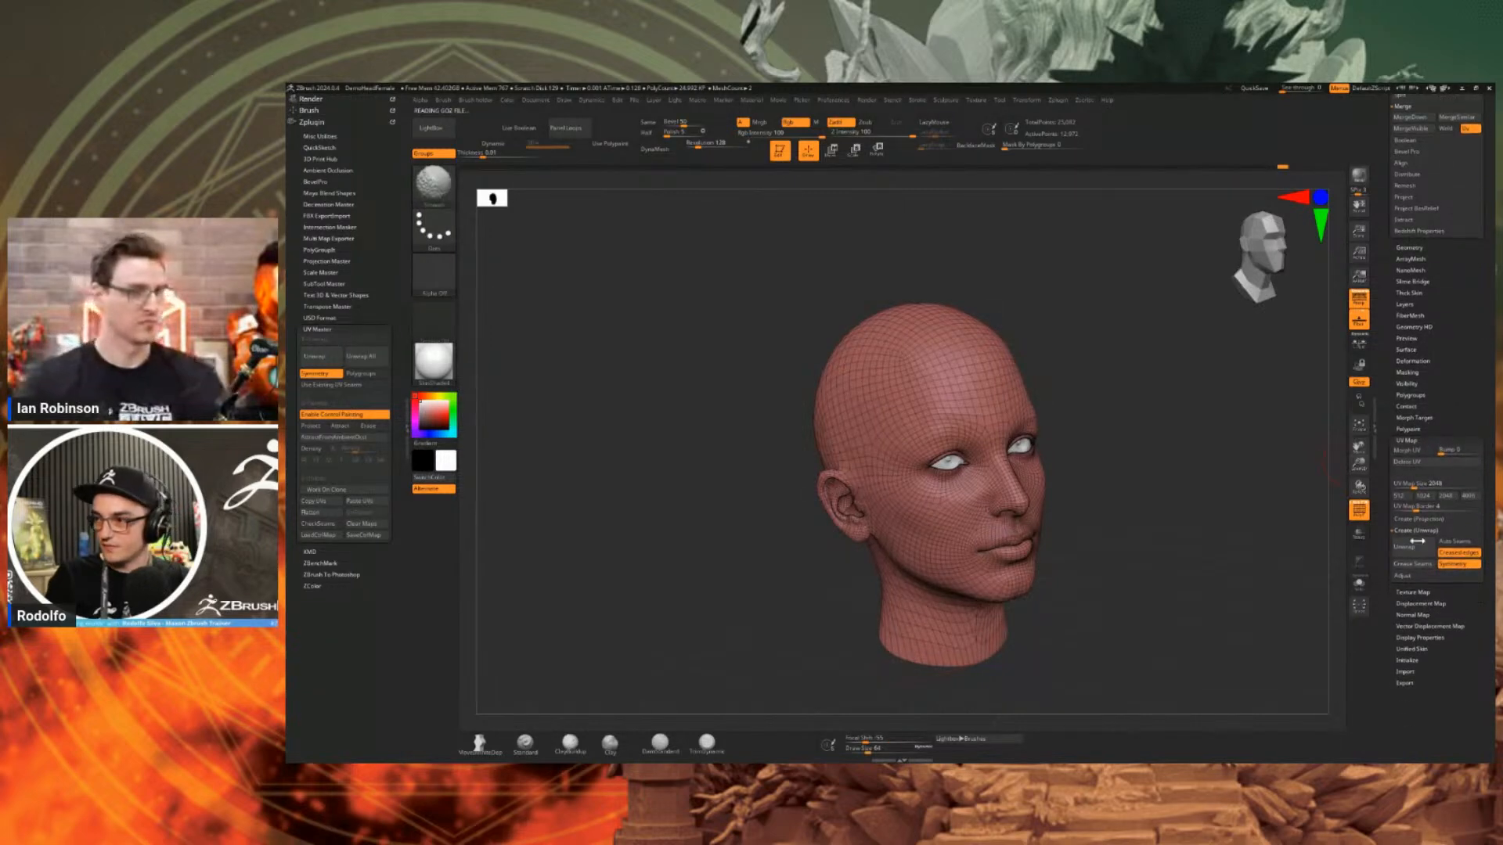
click(1425, 593)
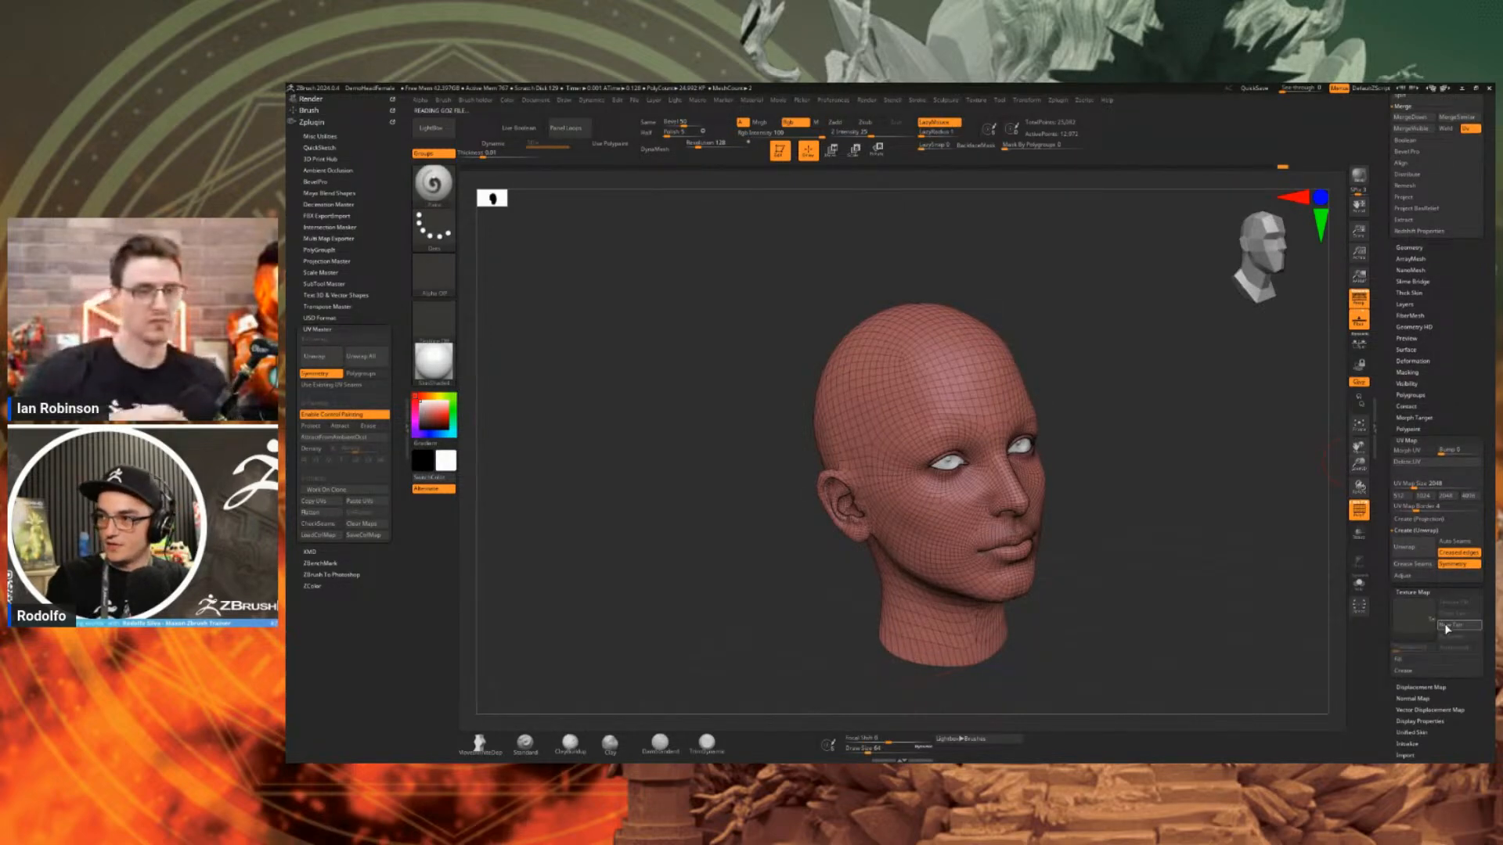
click(1449, 625)
click(1414, 617)
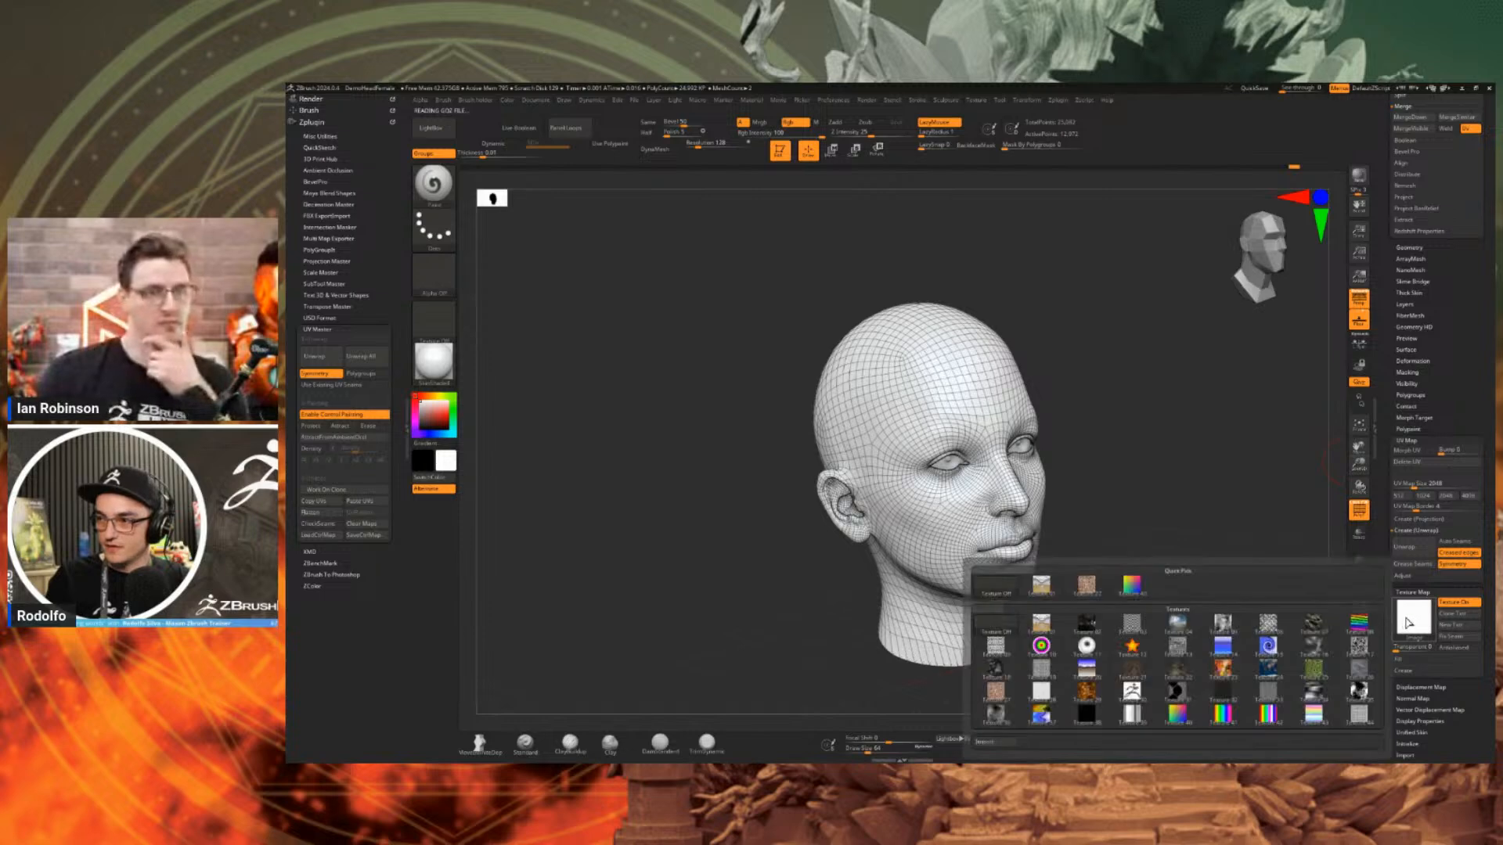
click(1133, 623)
shift+drag(1144, 571, 1111, 496)
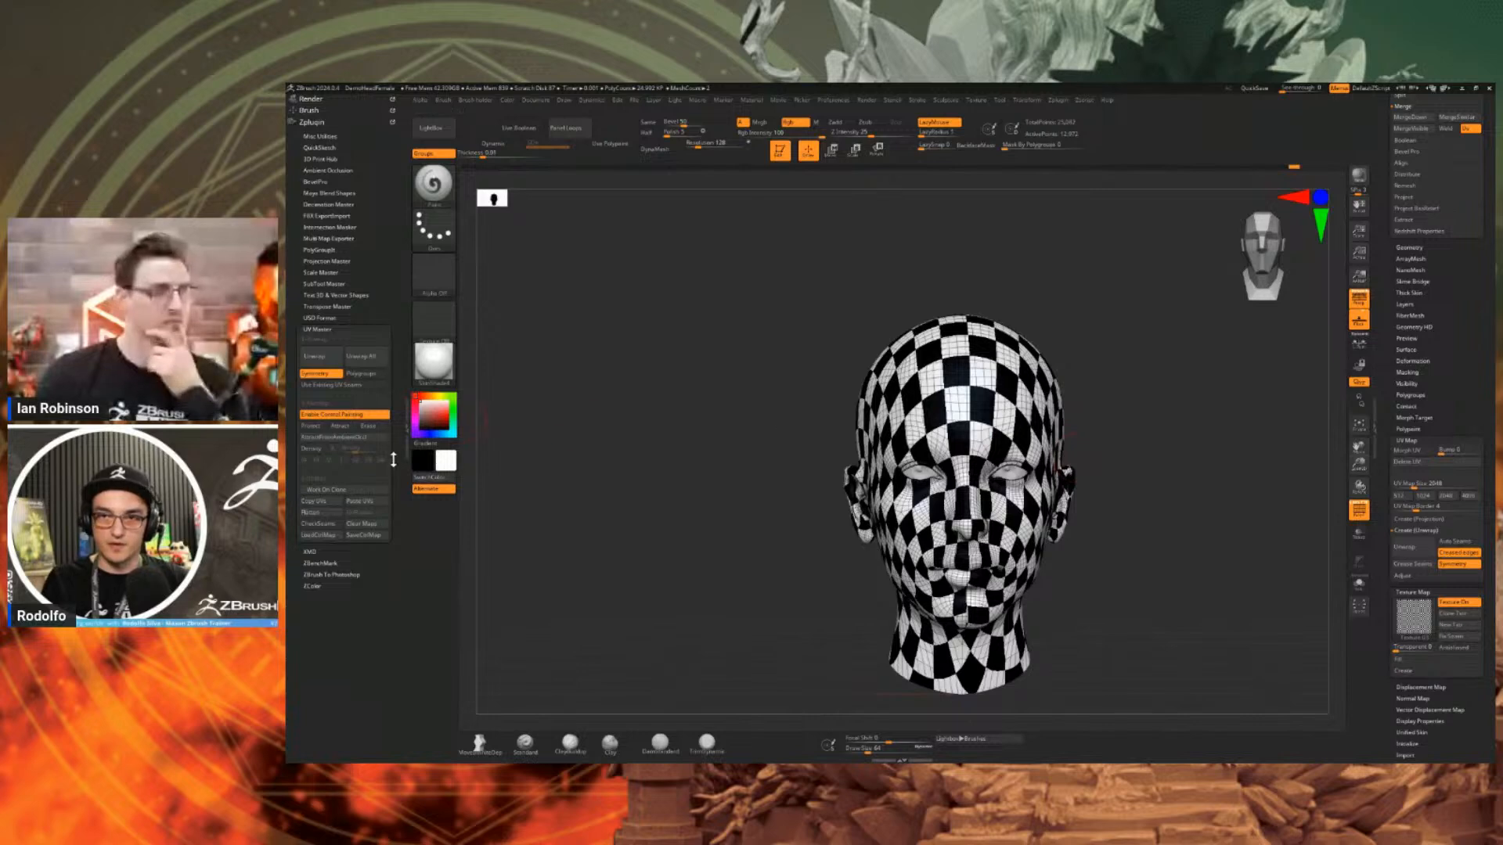
Inspect the checker texture on the head's flattened UV layout, and unflatten to examine it on the side of the head.
click(310, 512)
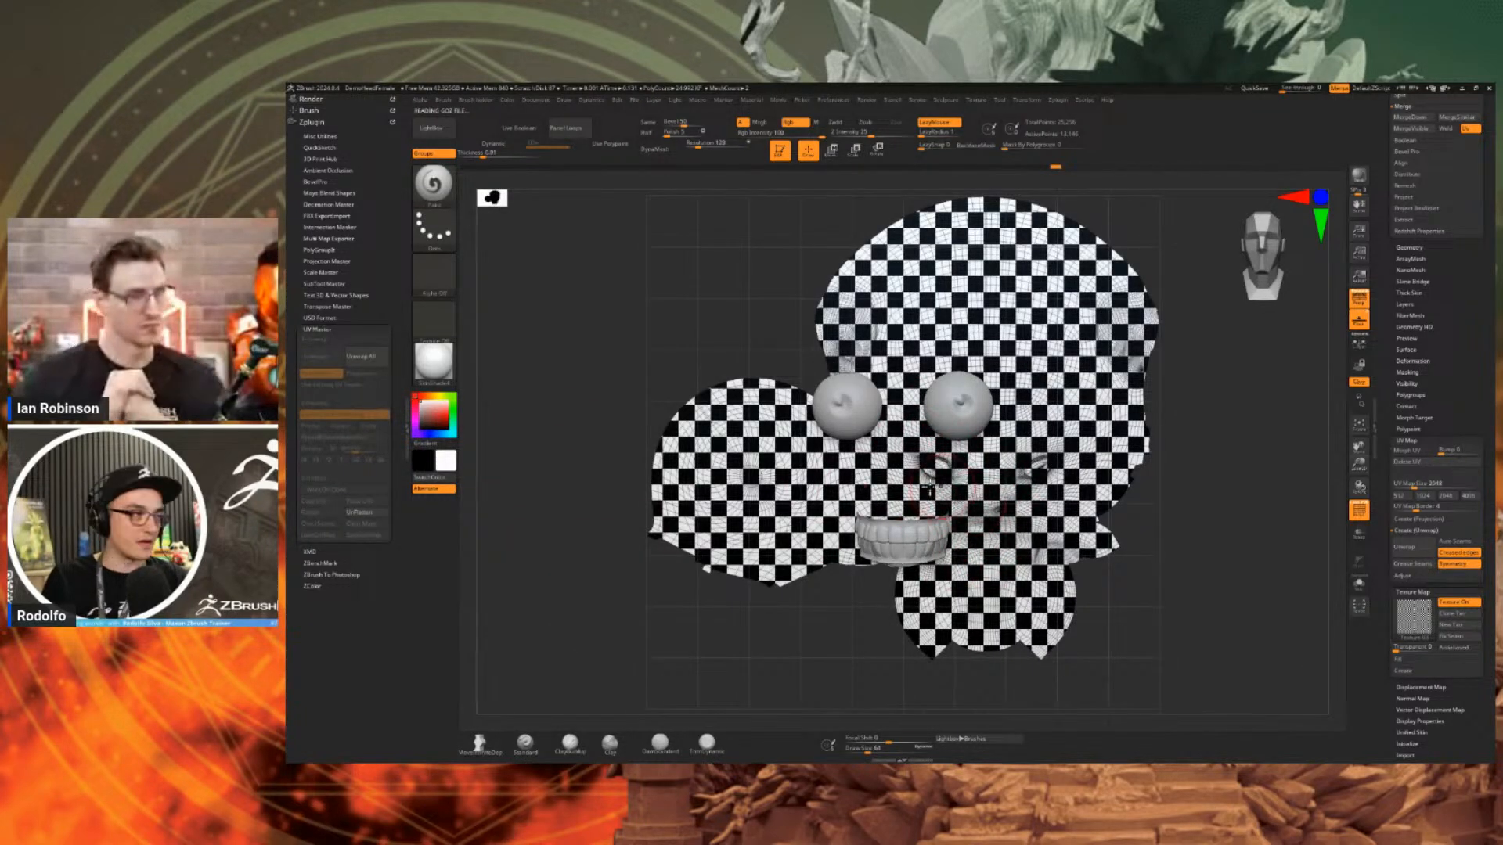
click(360, 512)
drag(1098, 554, 1144, 543)
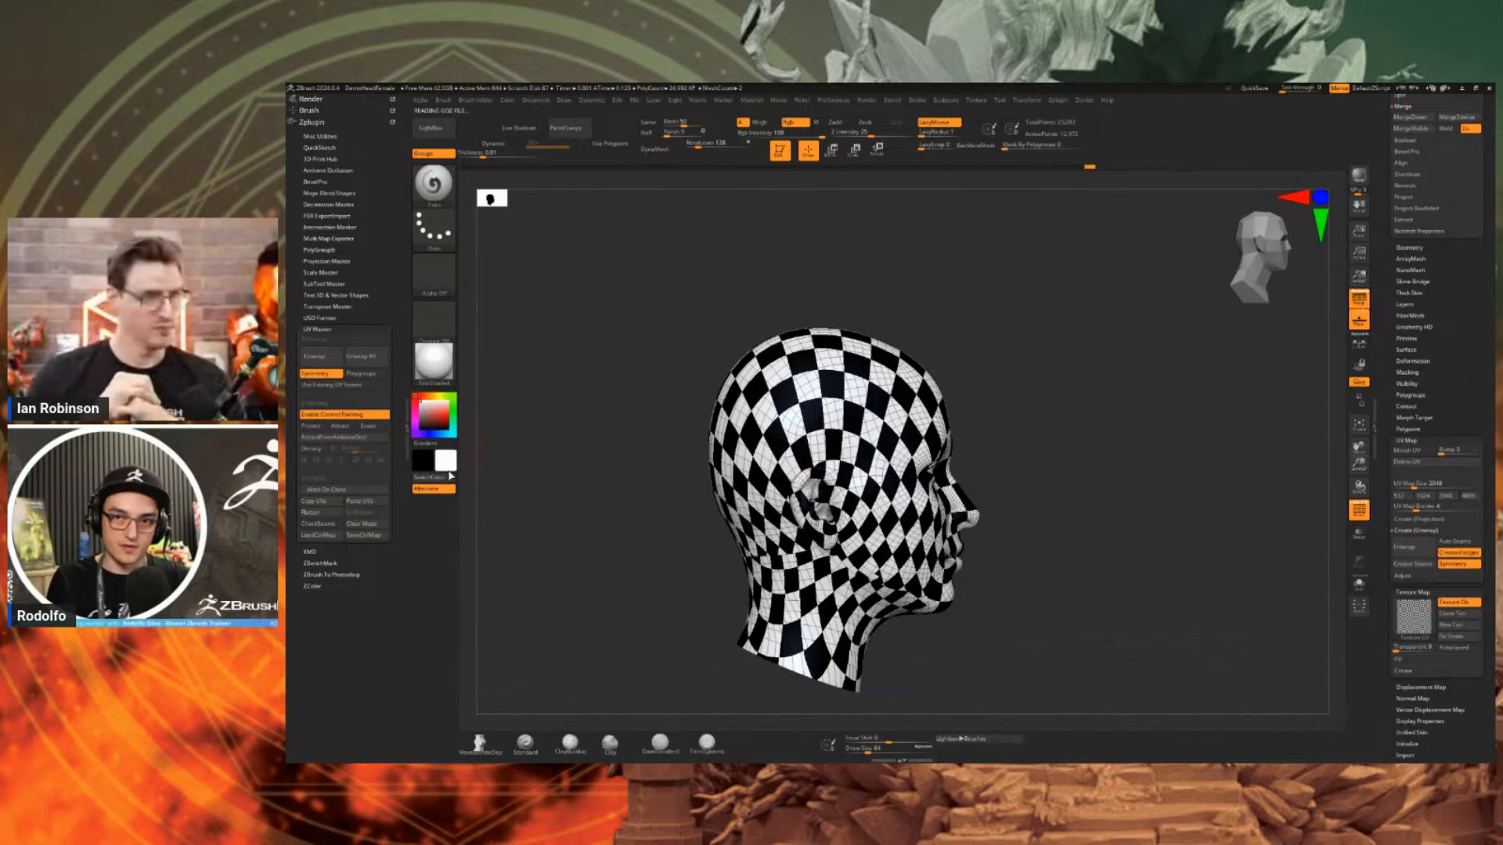
Inspect the head's UV seams with Check Seams and the texture display turned off, and hide the seams again.
click(318, 523)
right_drag(896, 491, 968, 579)
click(1459, 602)
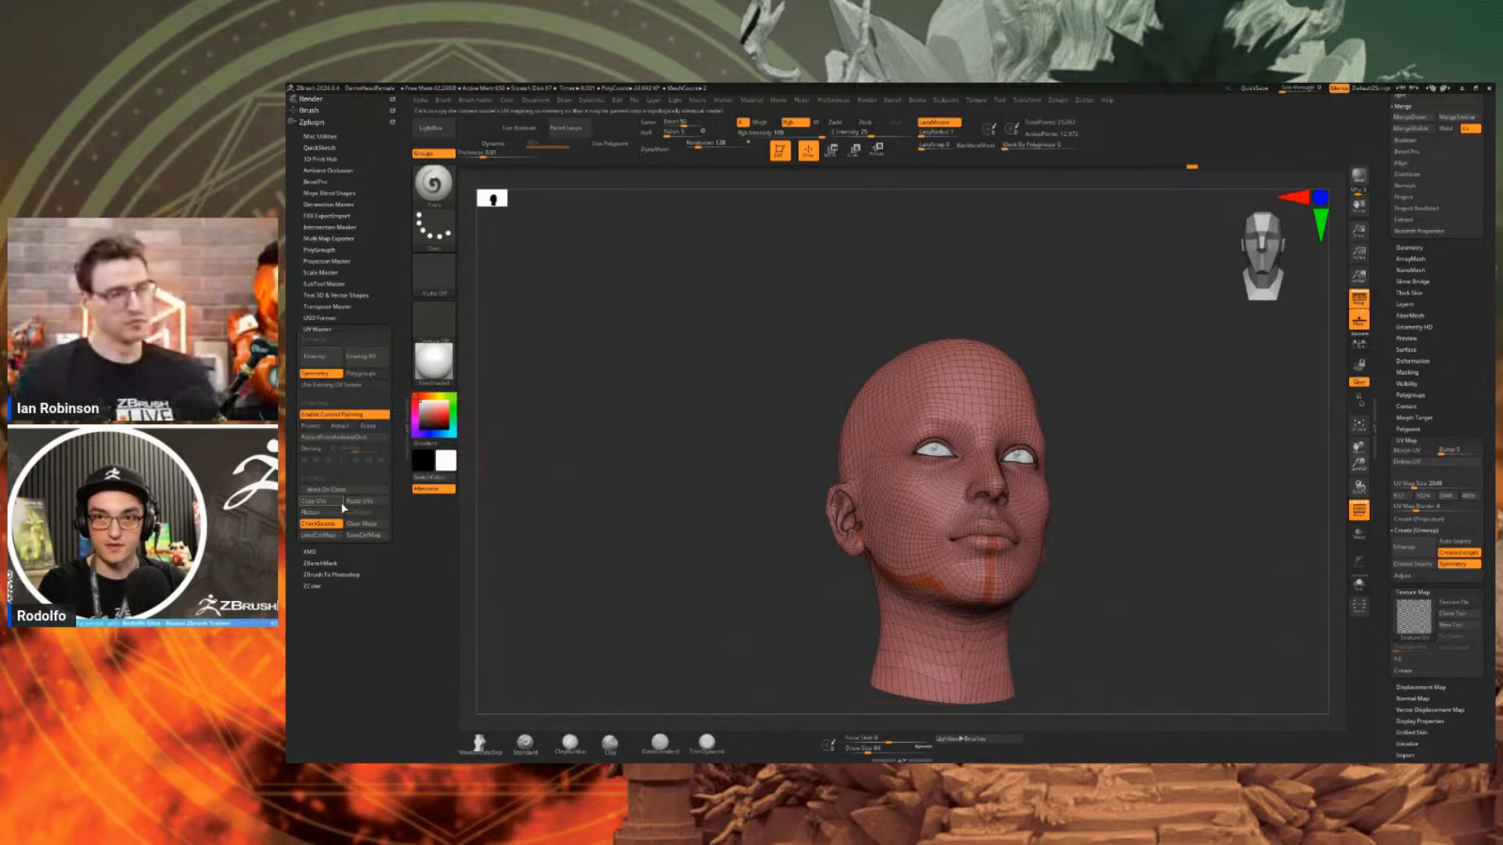
click(318, 524)
Display UV Master's Protect painting on the face, view it from another angle, and turn Protect off.
click(317, 429)
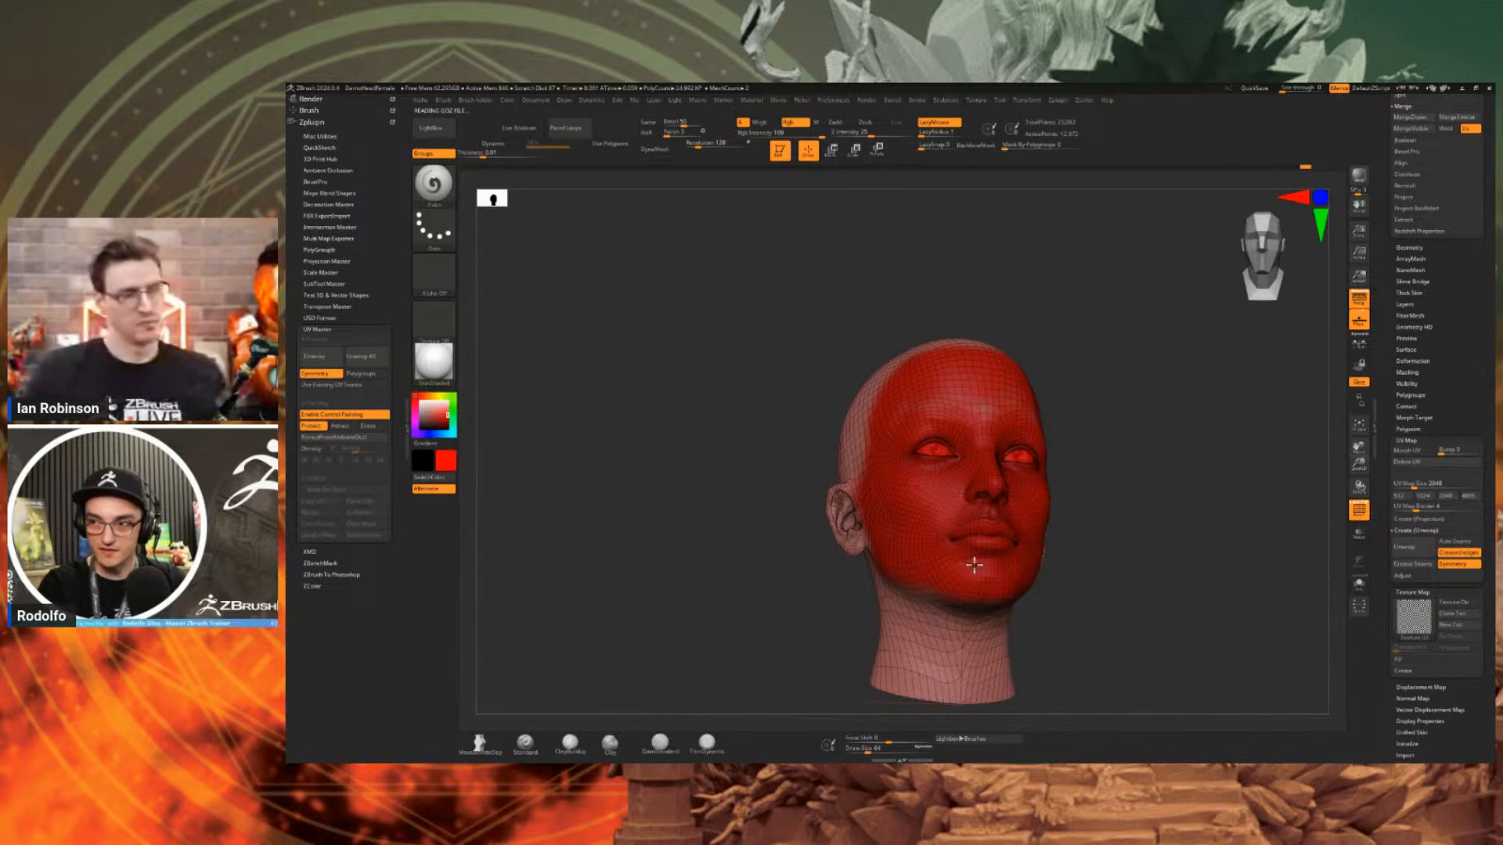
drag(1099, 560, 1076, 574)
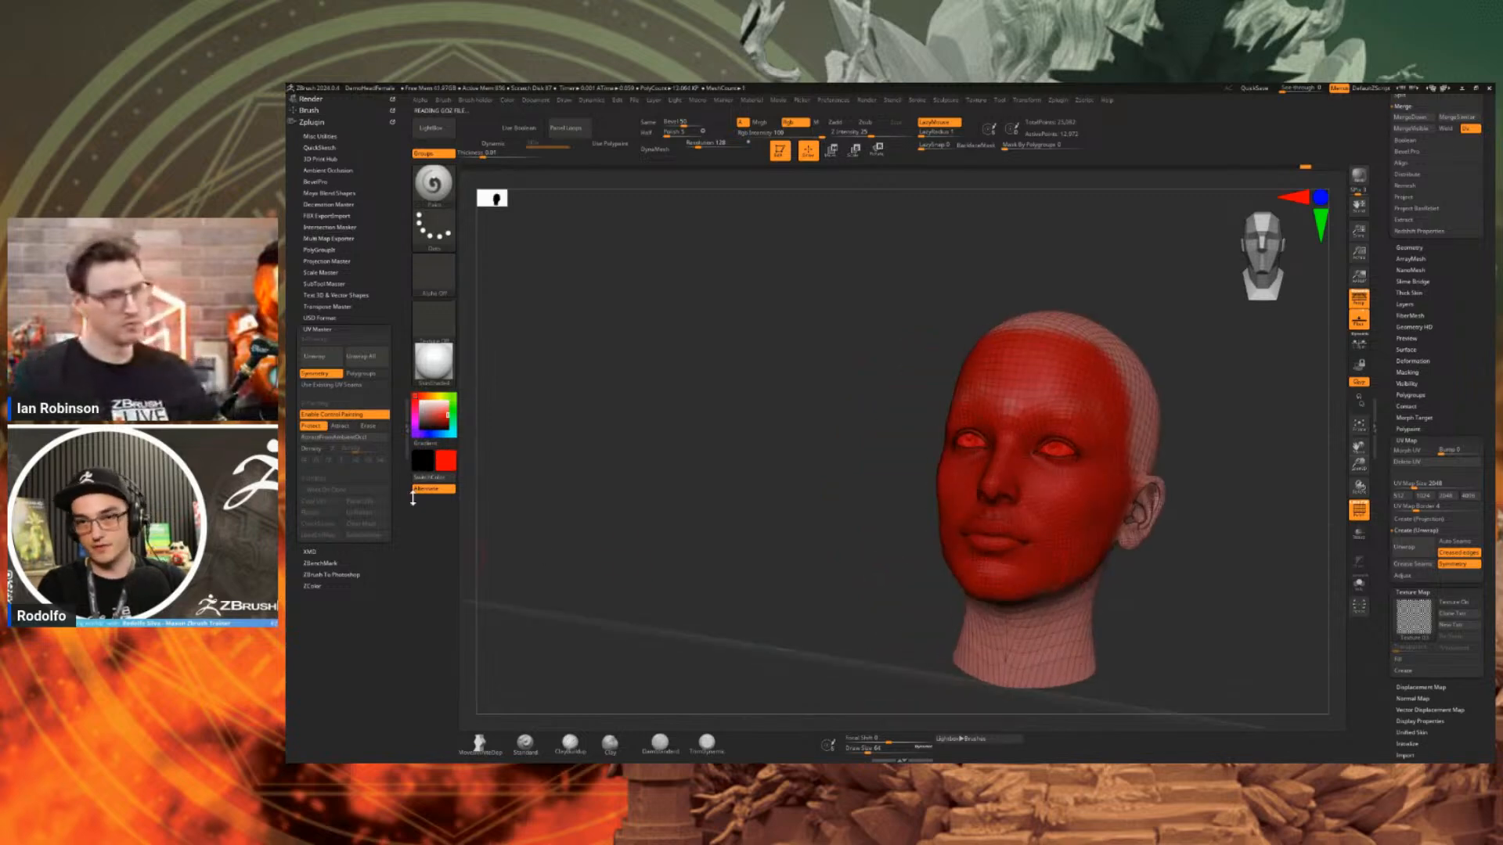
click(315, 426)
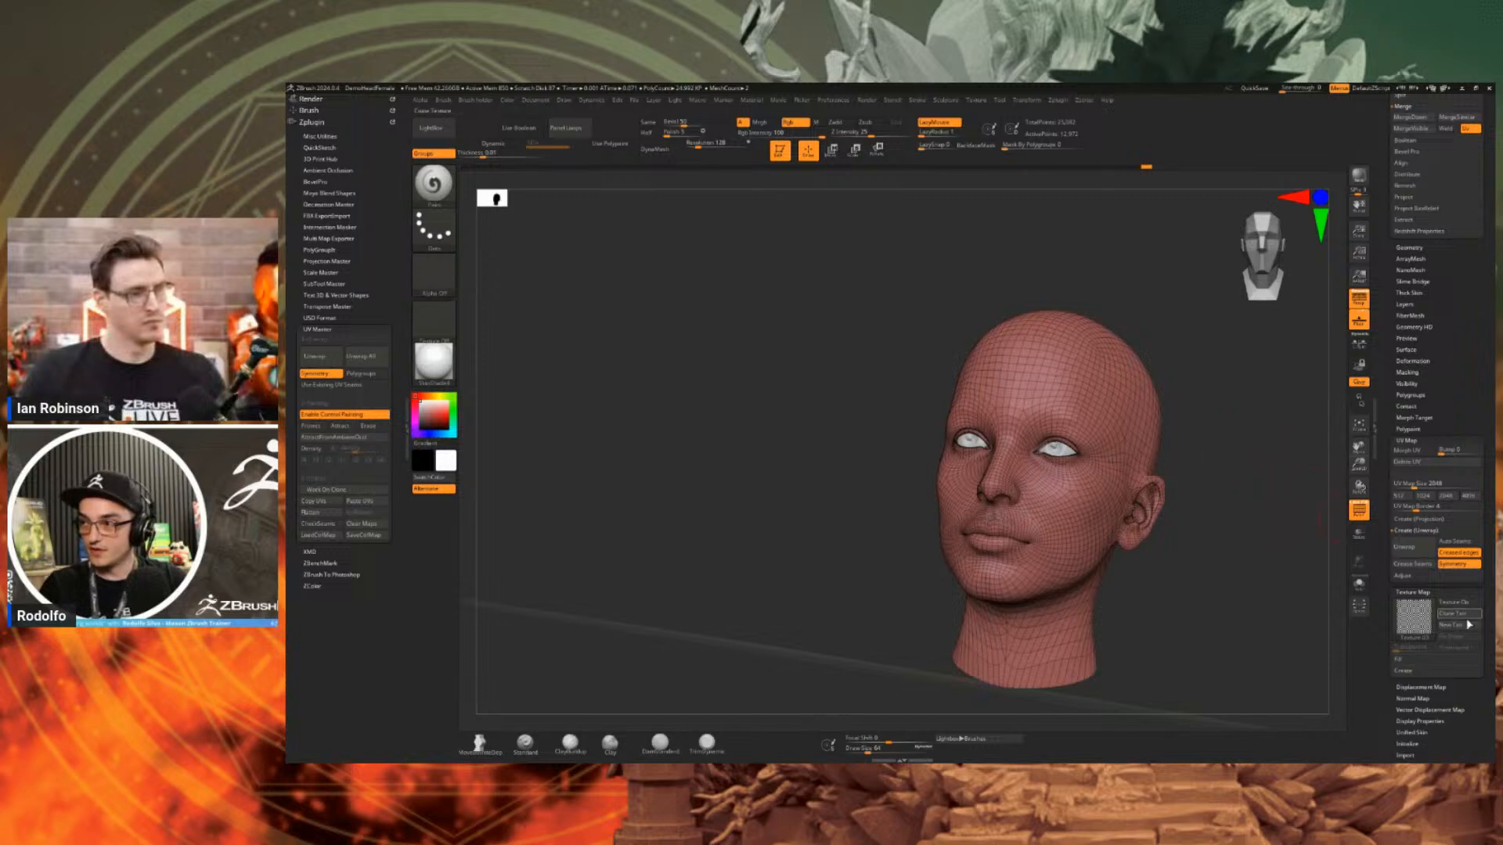
Apply the rainbow-striped texture to the head and view the result from the side and front.
click(1416, 617)
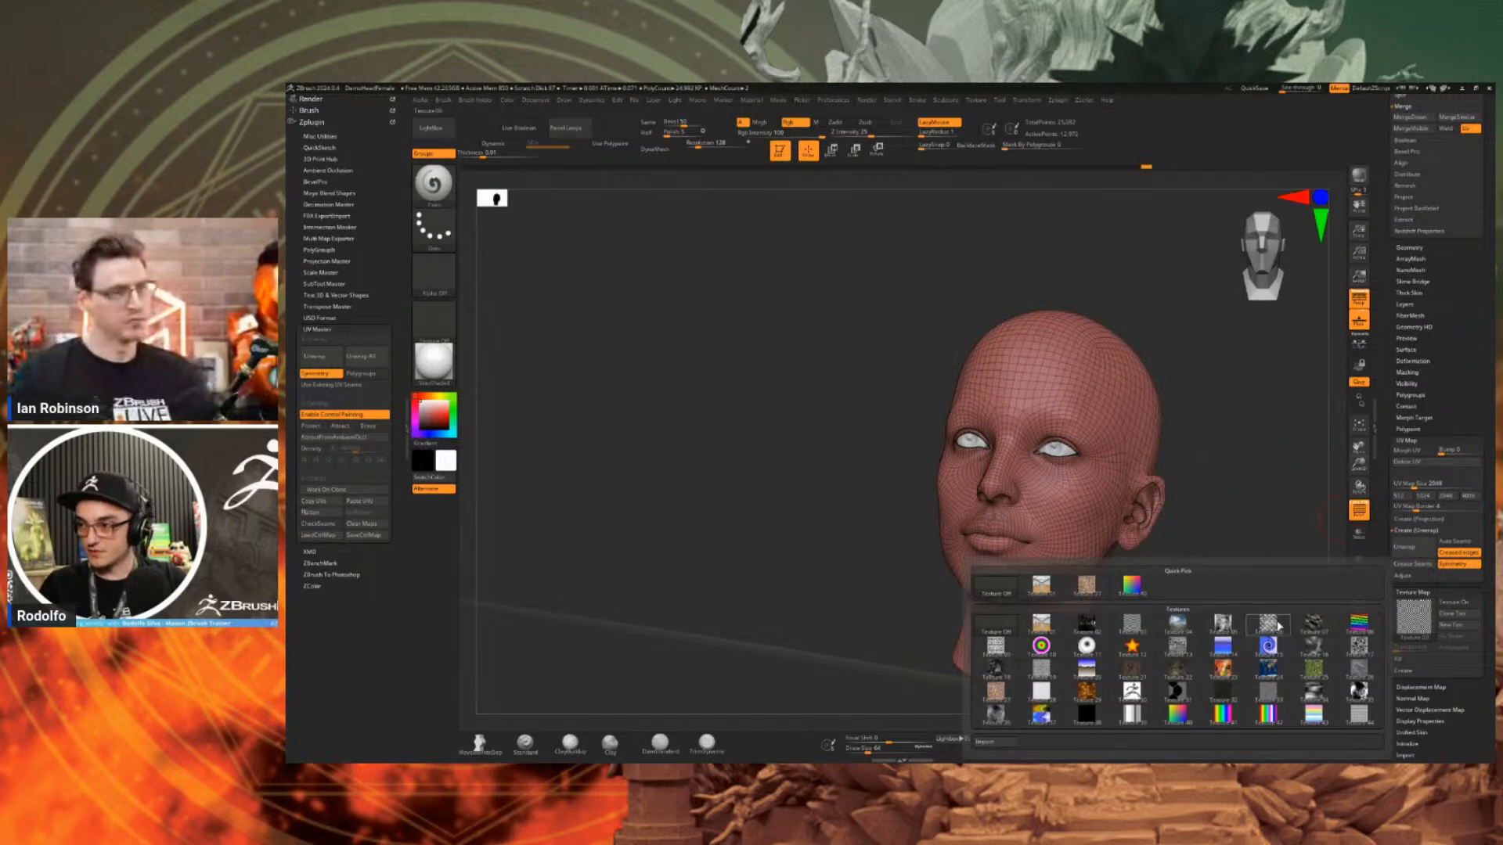
mouse_move(1271, 630)
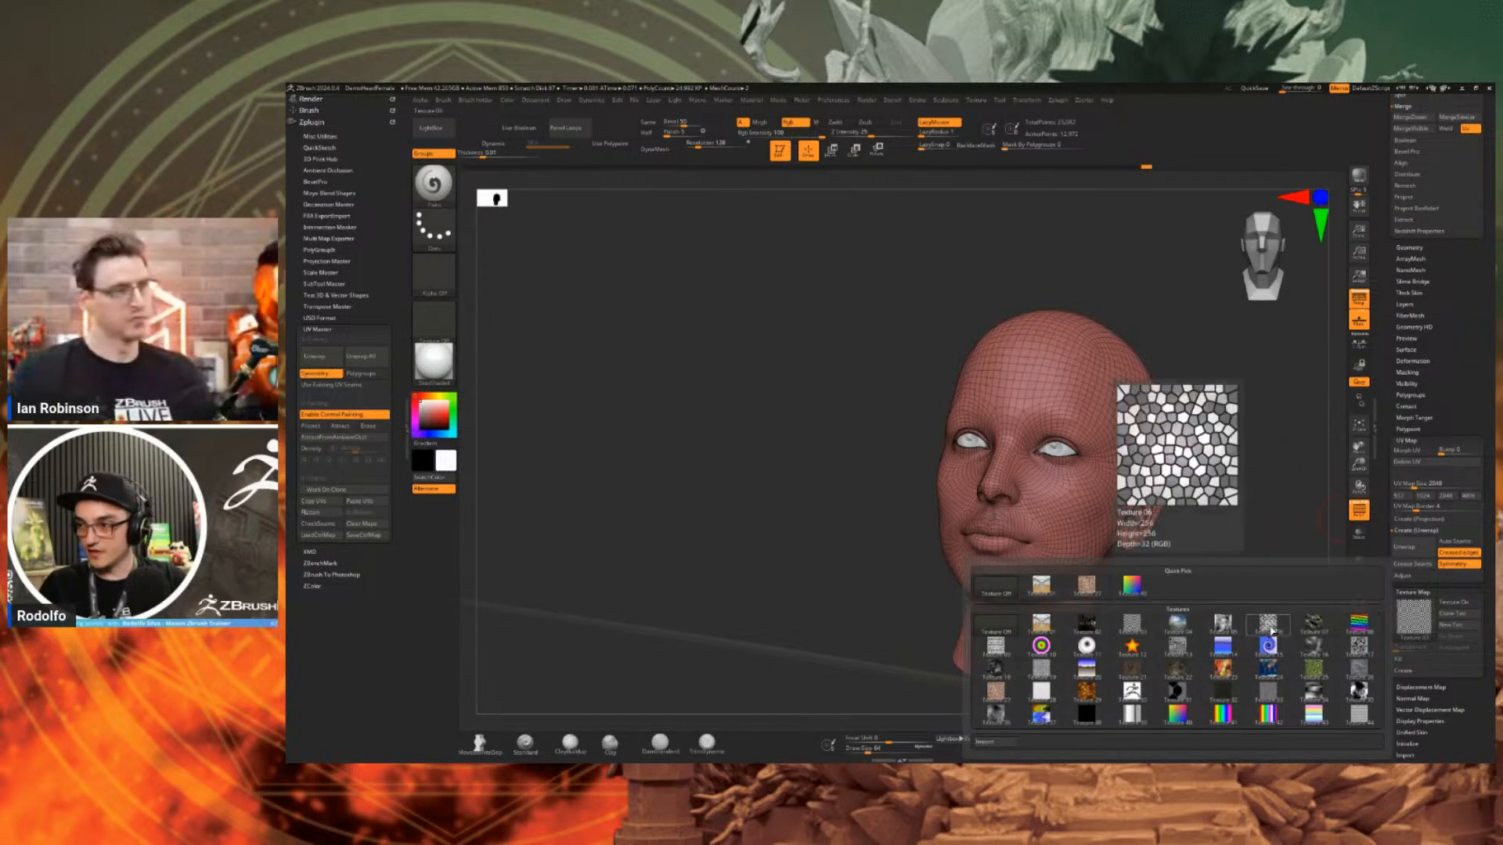
click(1355, 623)
drag(1228, 541, 1270, 555)
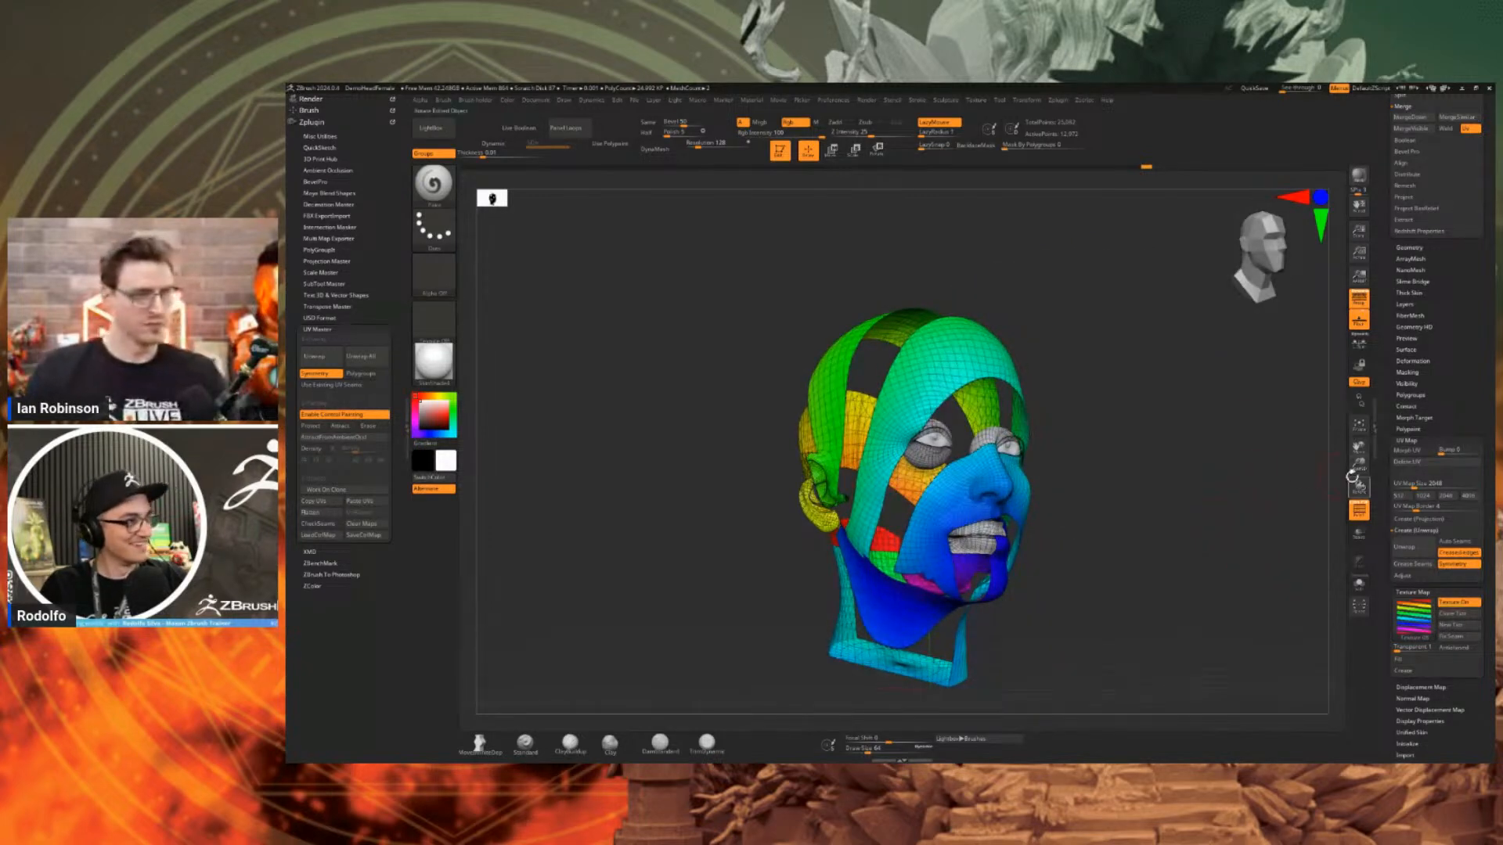
drag(1320, 487, 1158, 517)
click(1408, 620)
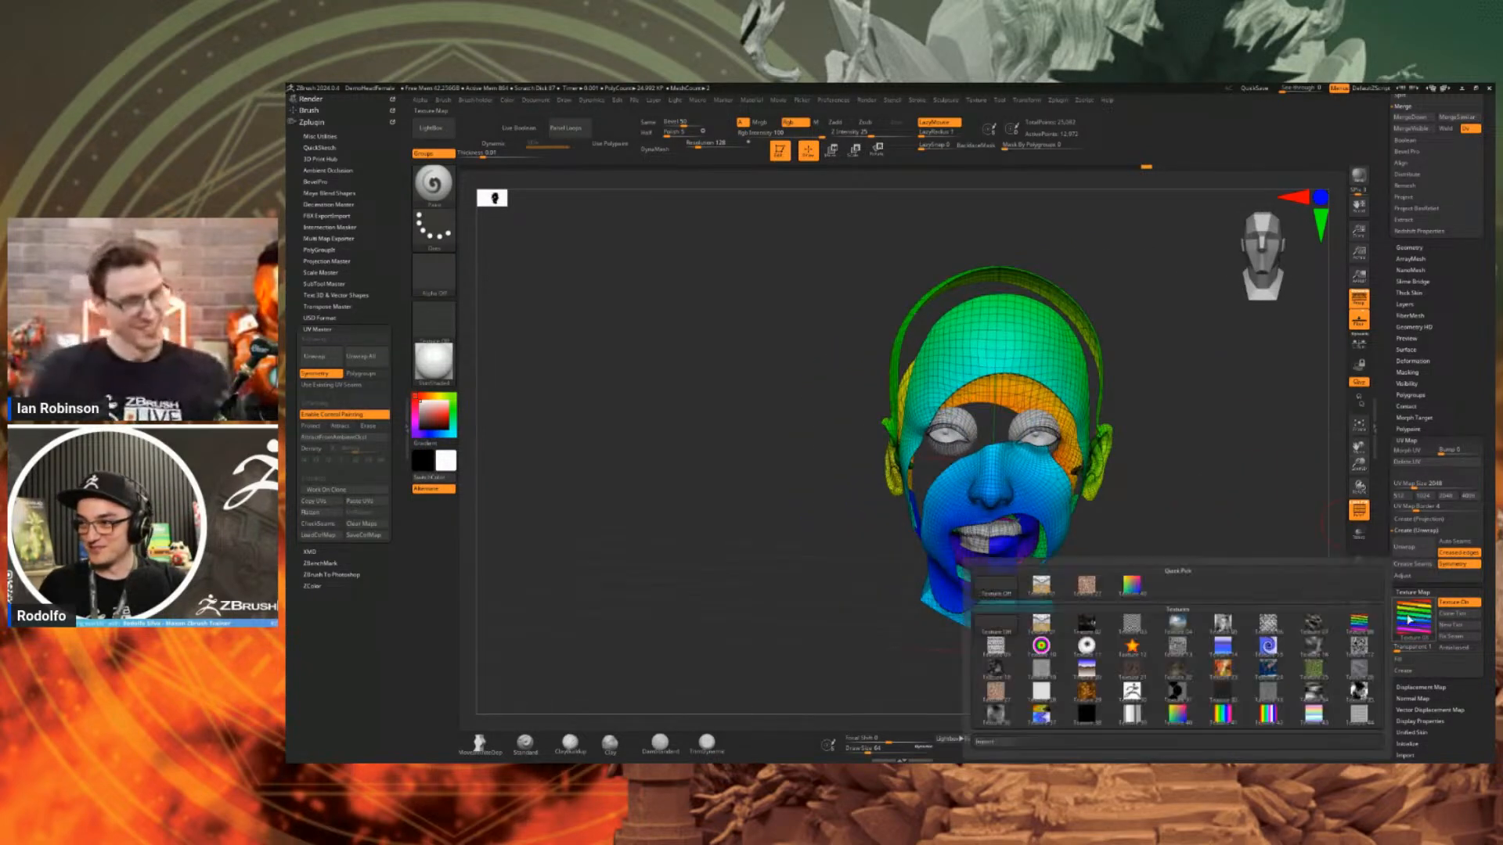
mouse_move(1191, 678)
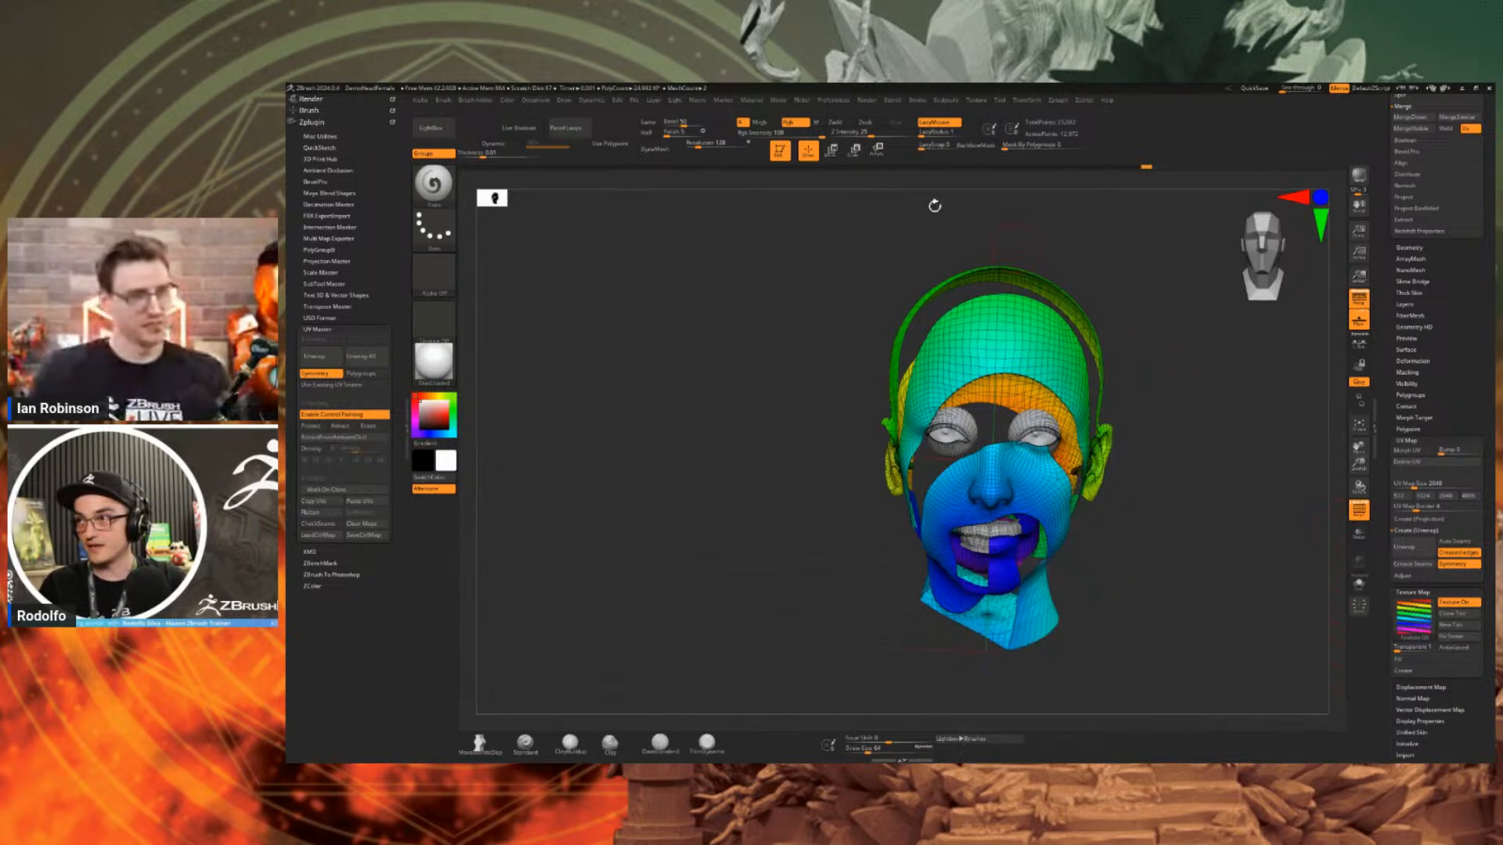
Open the Statue.zpr project without saving the changes to the head project.
click(430, 127)
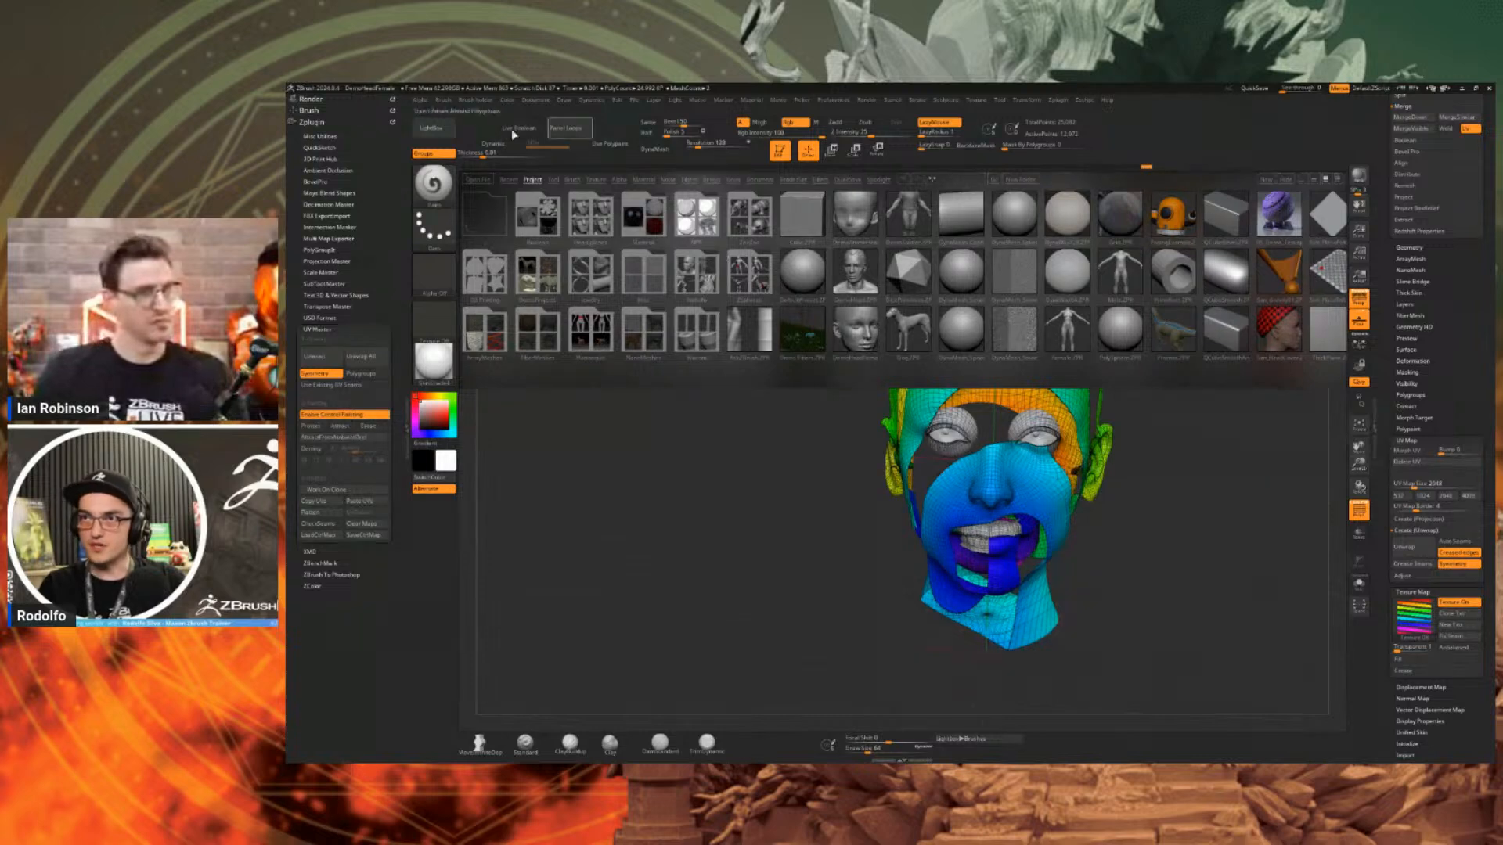
click(433, 128)
click(638, 102)
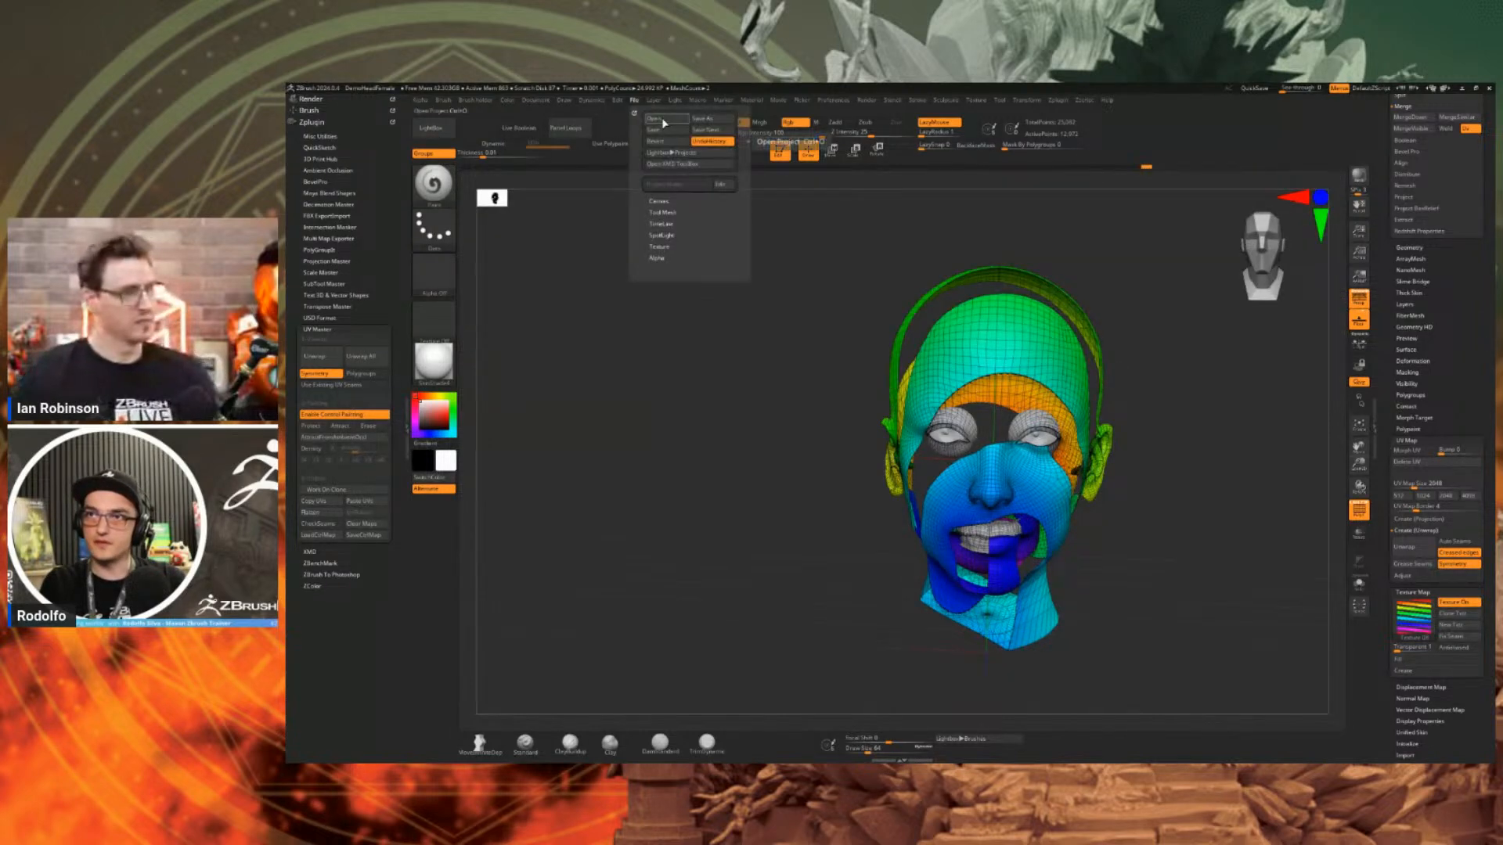
click(664, 119)
click(929, 453)
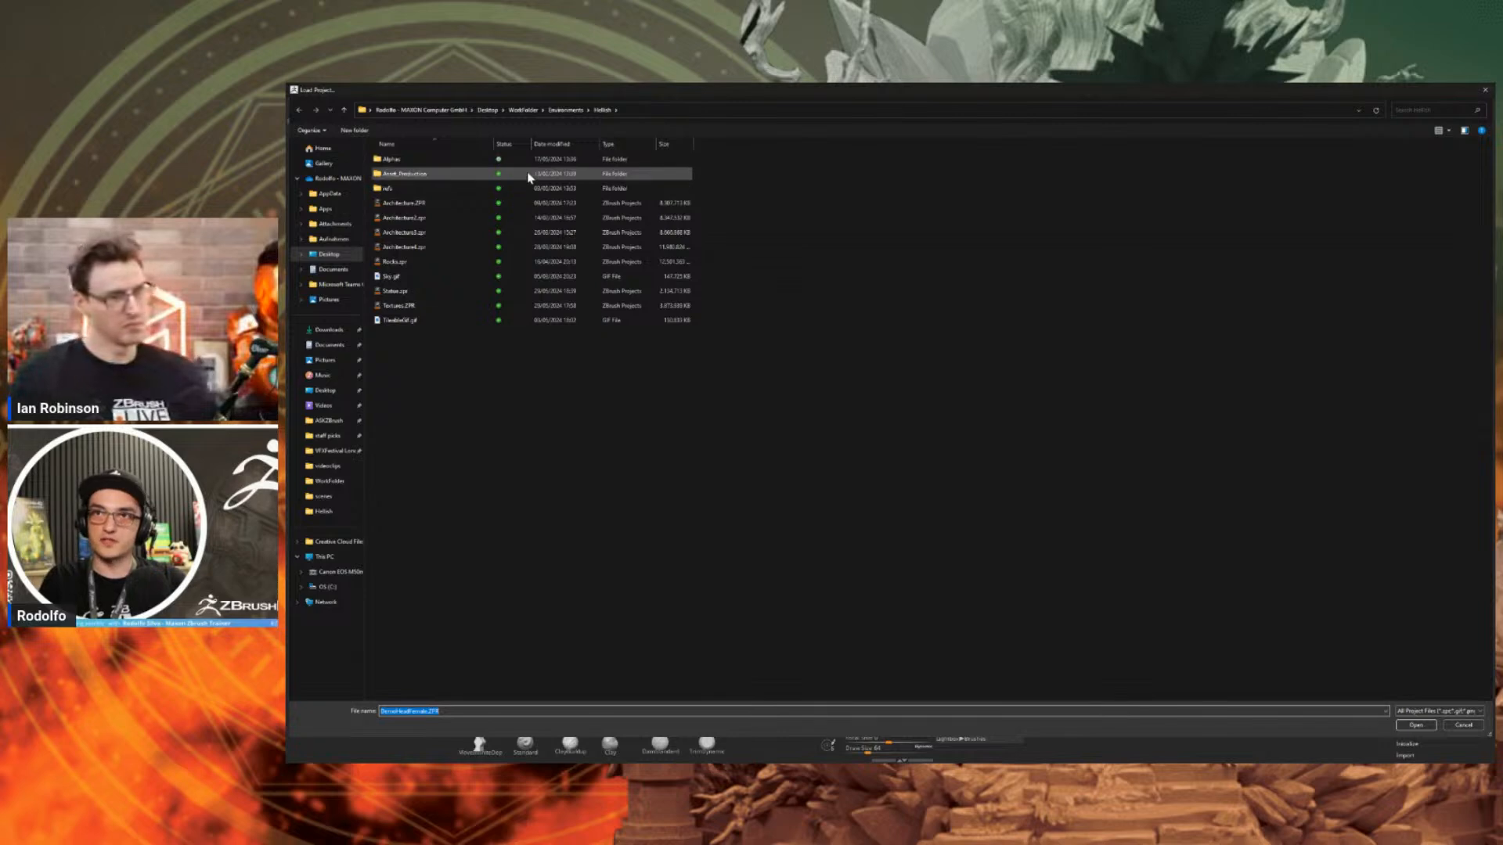
double_click(470, 291)
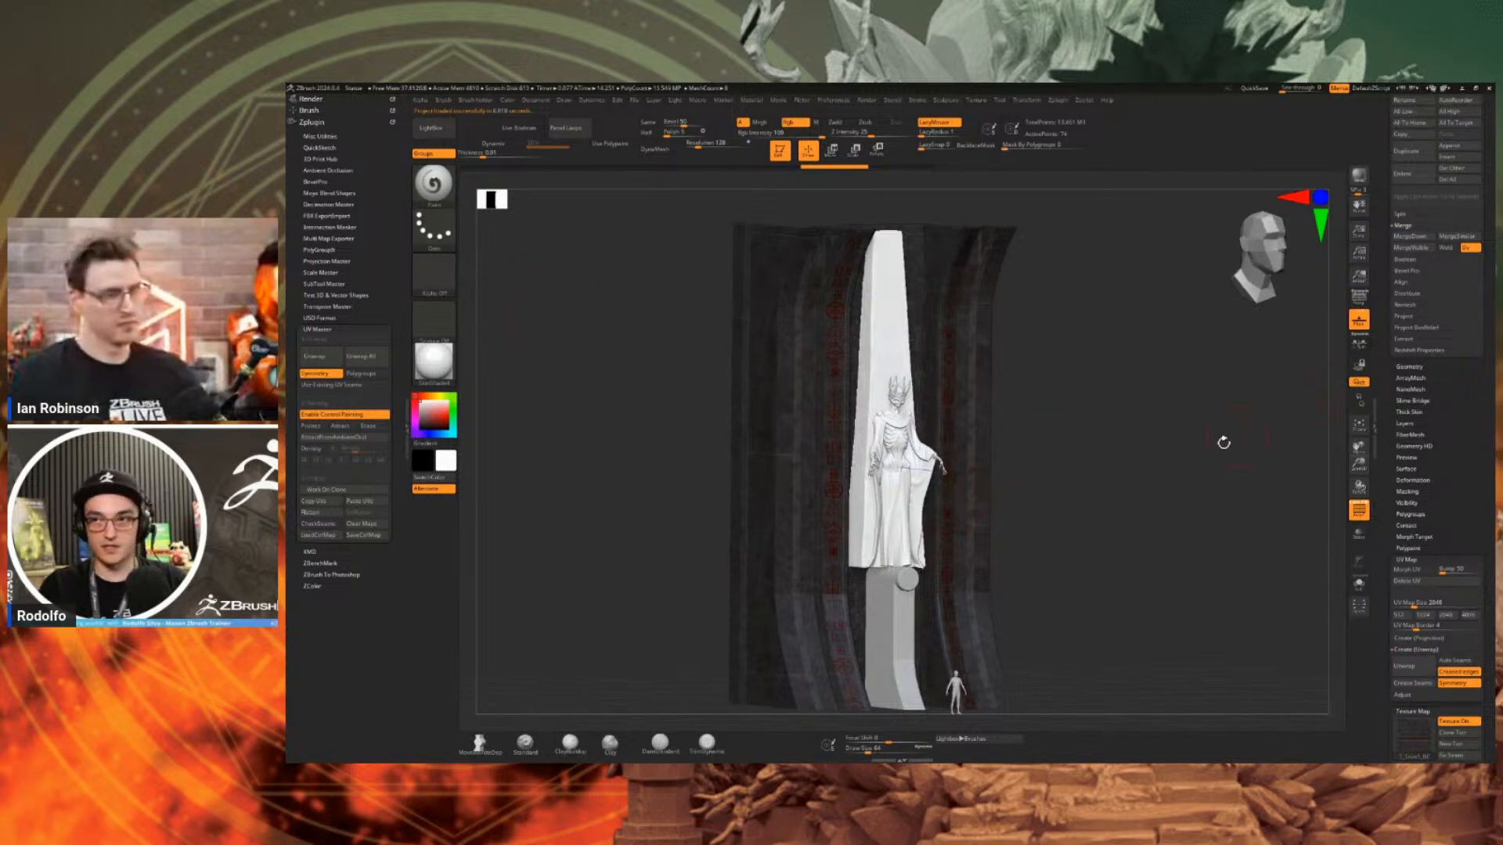
Examine the statue scene from another angle and inspect the texture map assigned to it.
drag(1223, 443, 1253, 508)
scroll(1406, 493, down, 6)
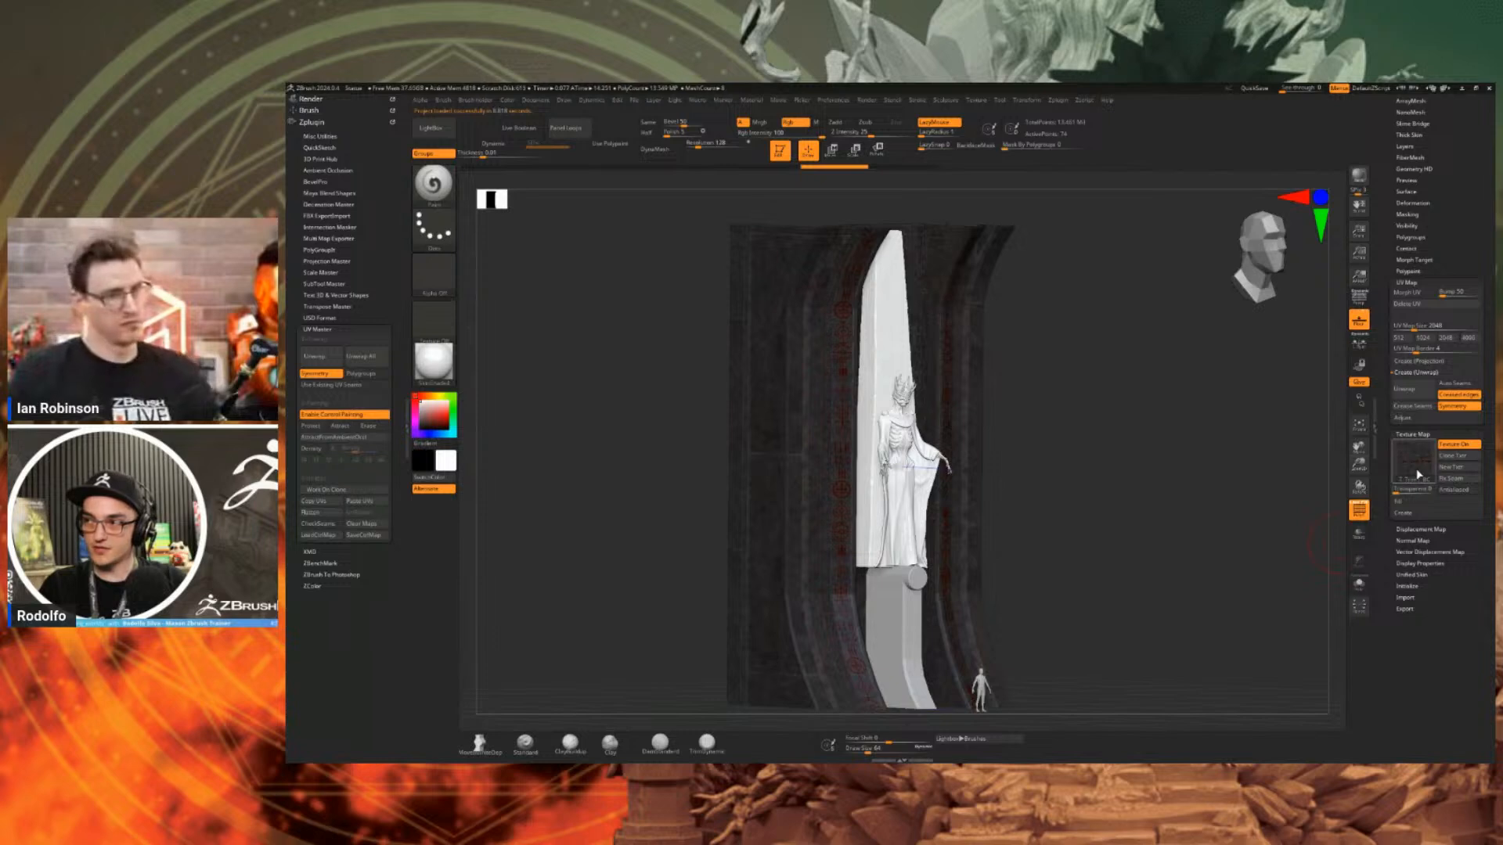
mouse_move(1427, 475)
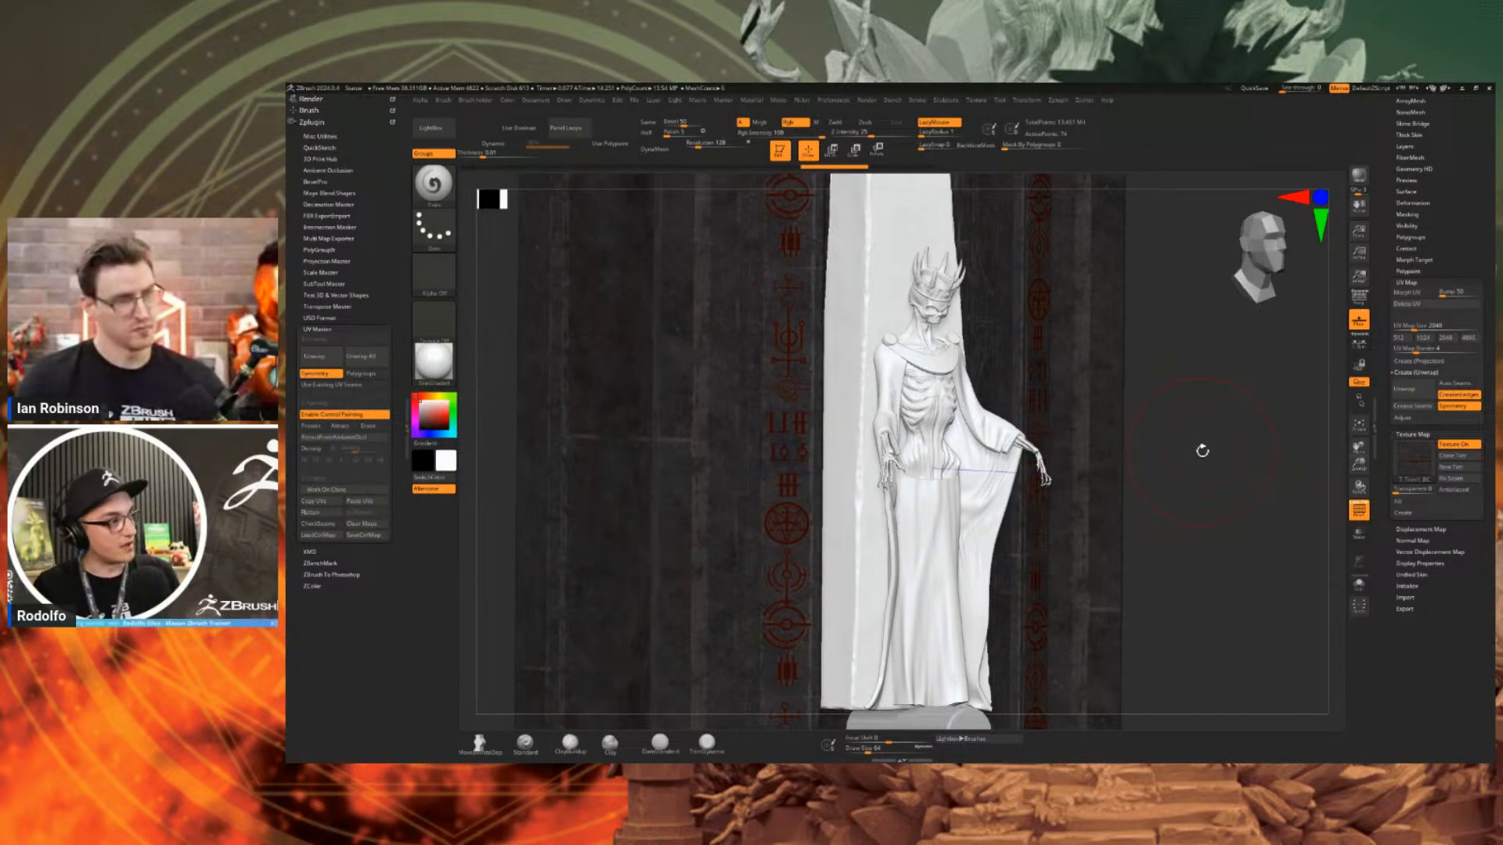
Load the DemoHeadFemale project from LightBox without saving the statue scene, and look through the Draw settings.
click(431, 128)
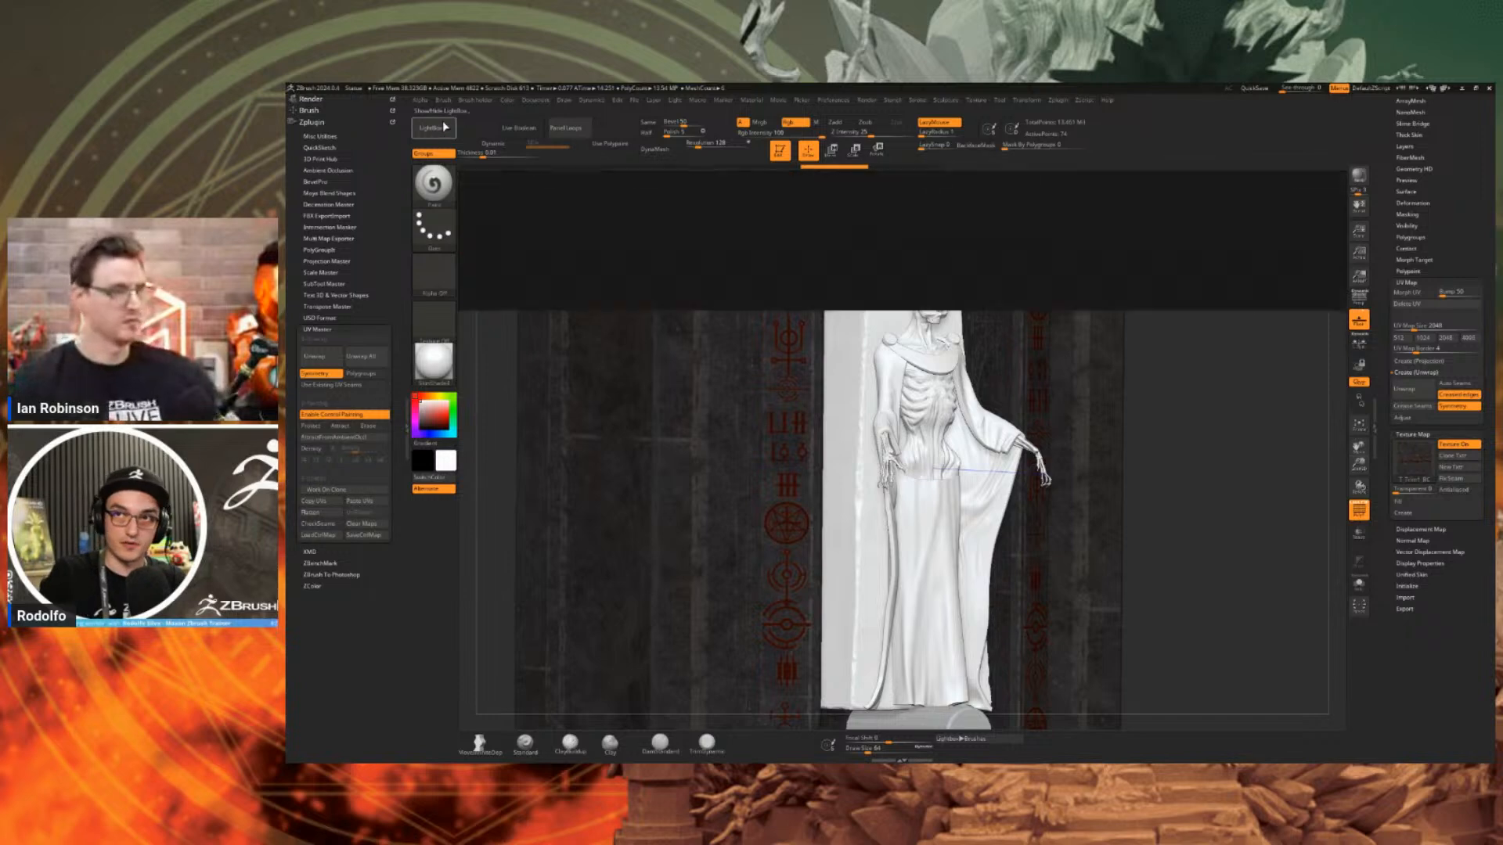
double_click(855, 329)
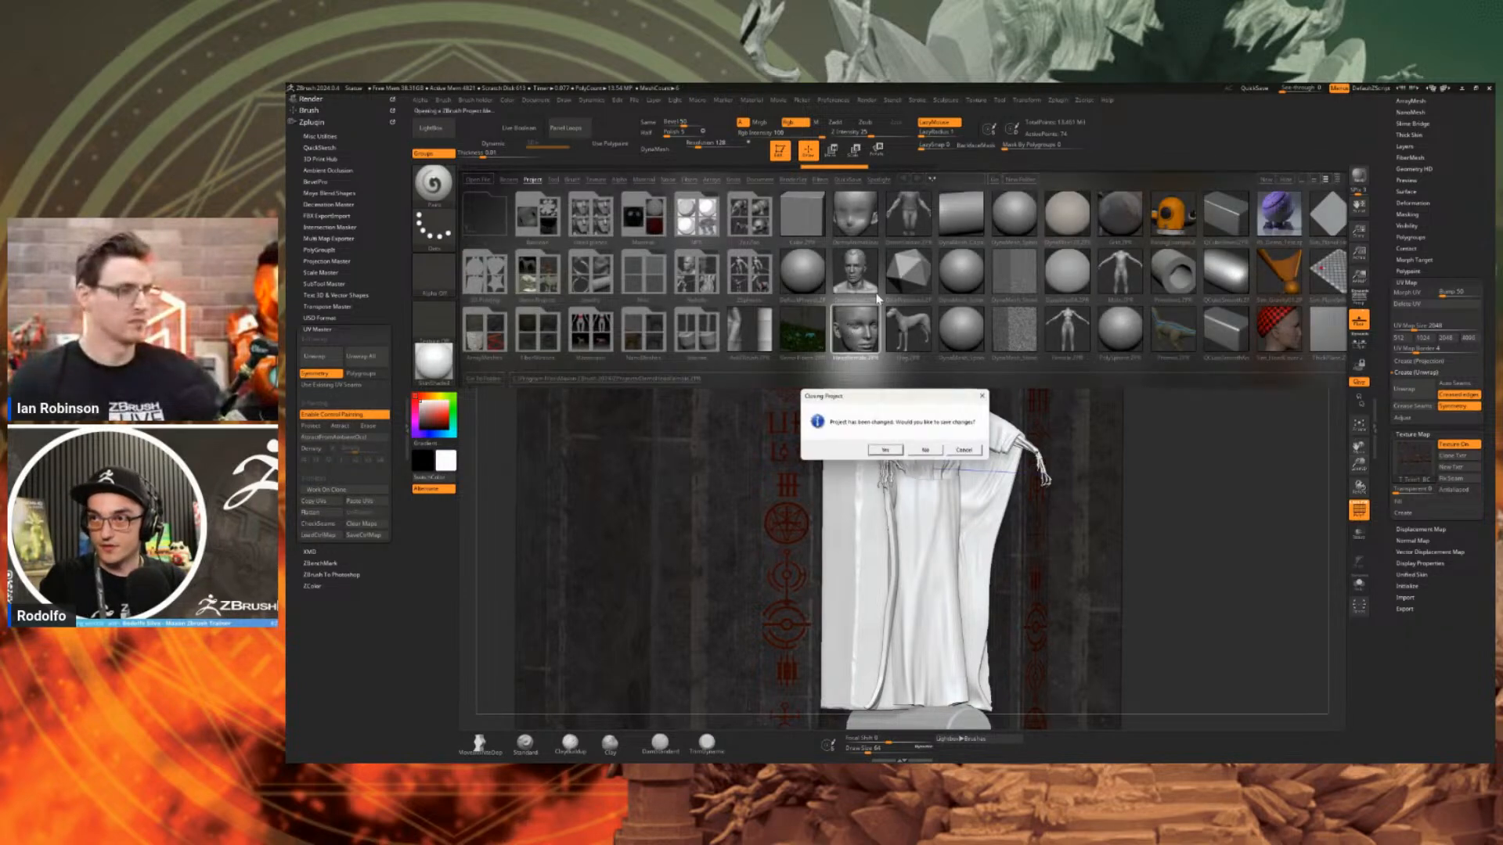
click(926, 451)
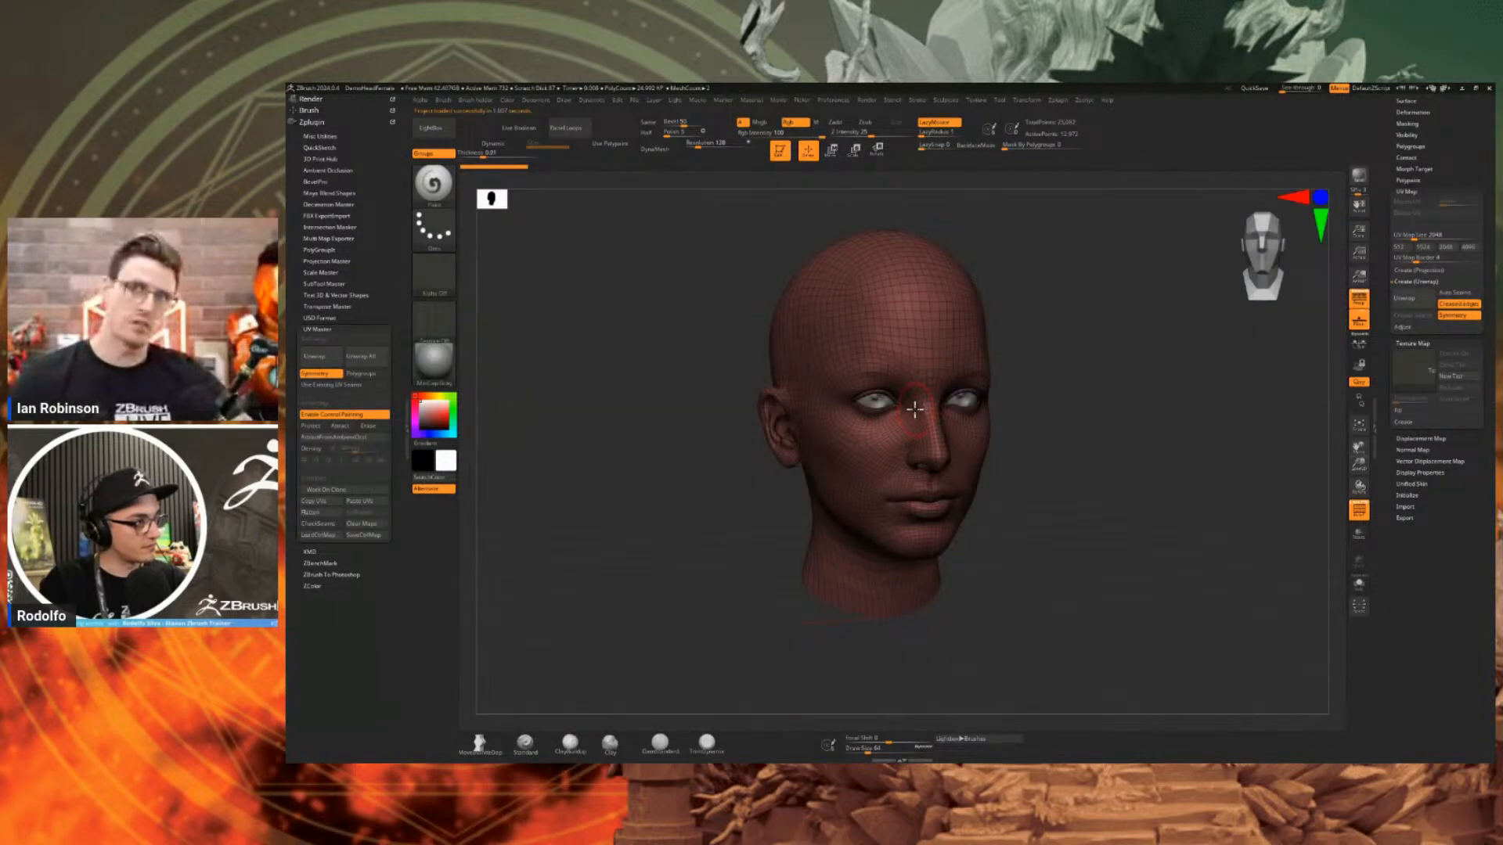
click(563, 100)
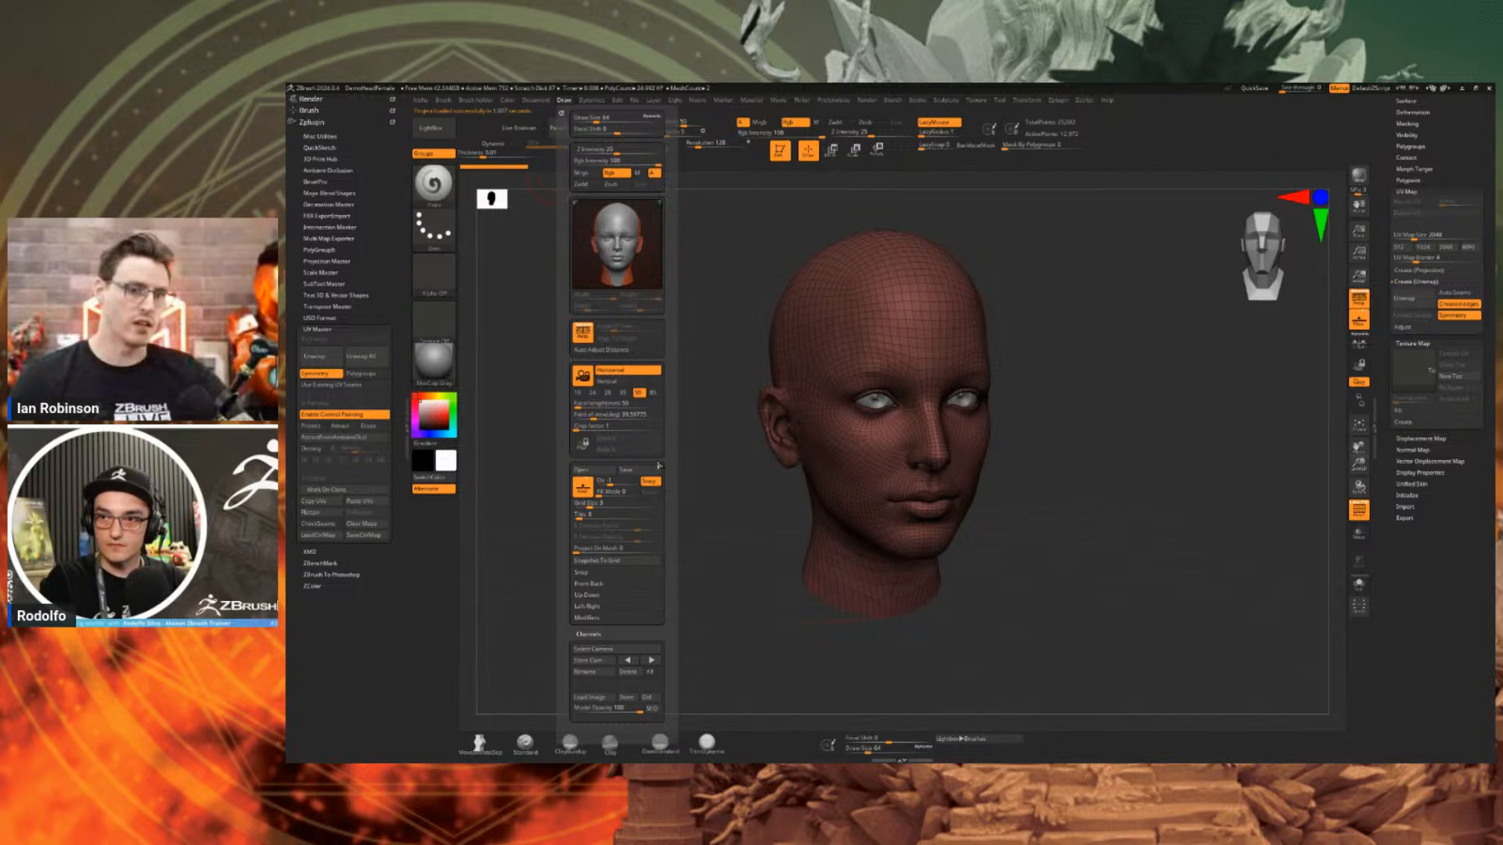
drag(672, 594, 670, 558)
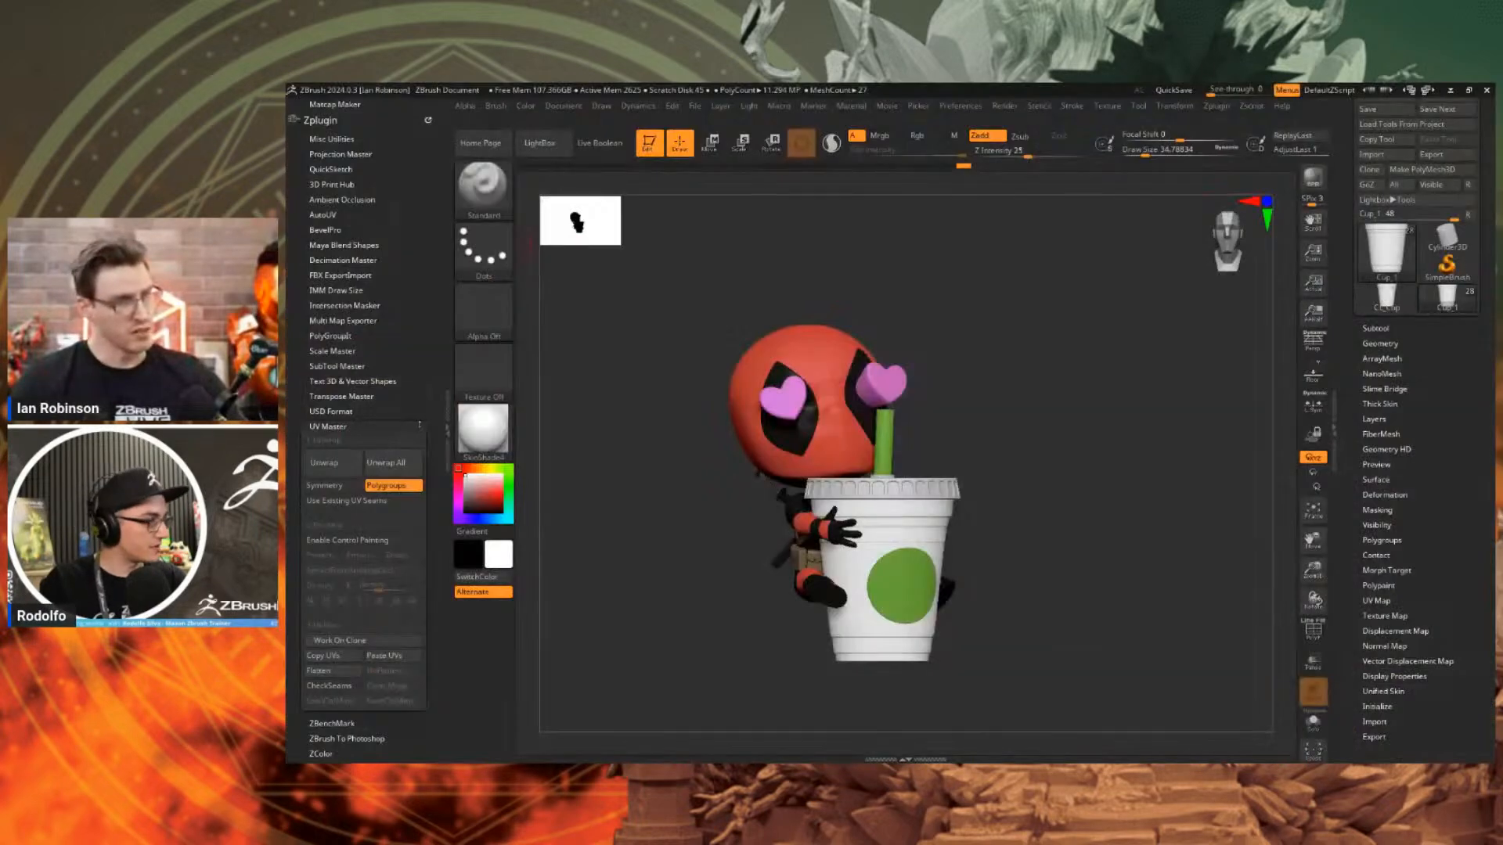
Show the top of the subtool list for the character holding the cup, and reposition the model in view.
click(1377, 328)
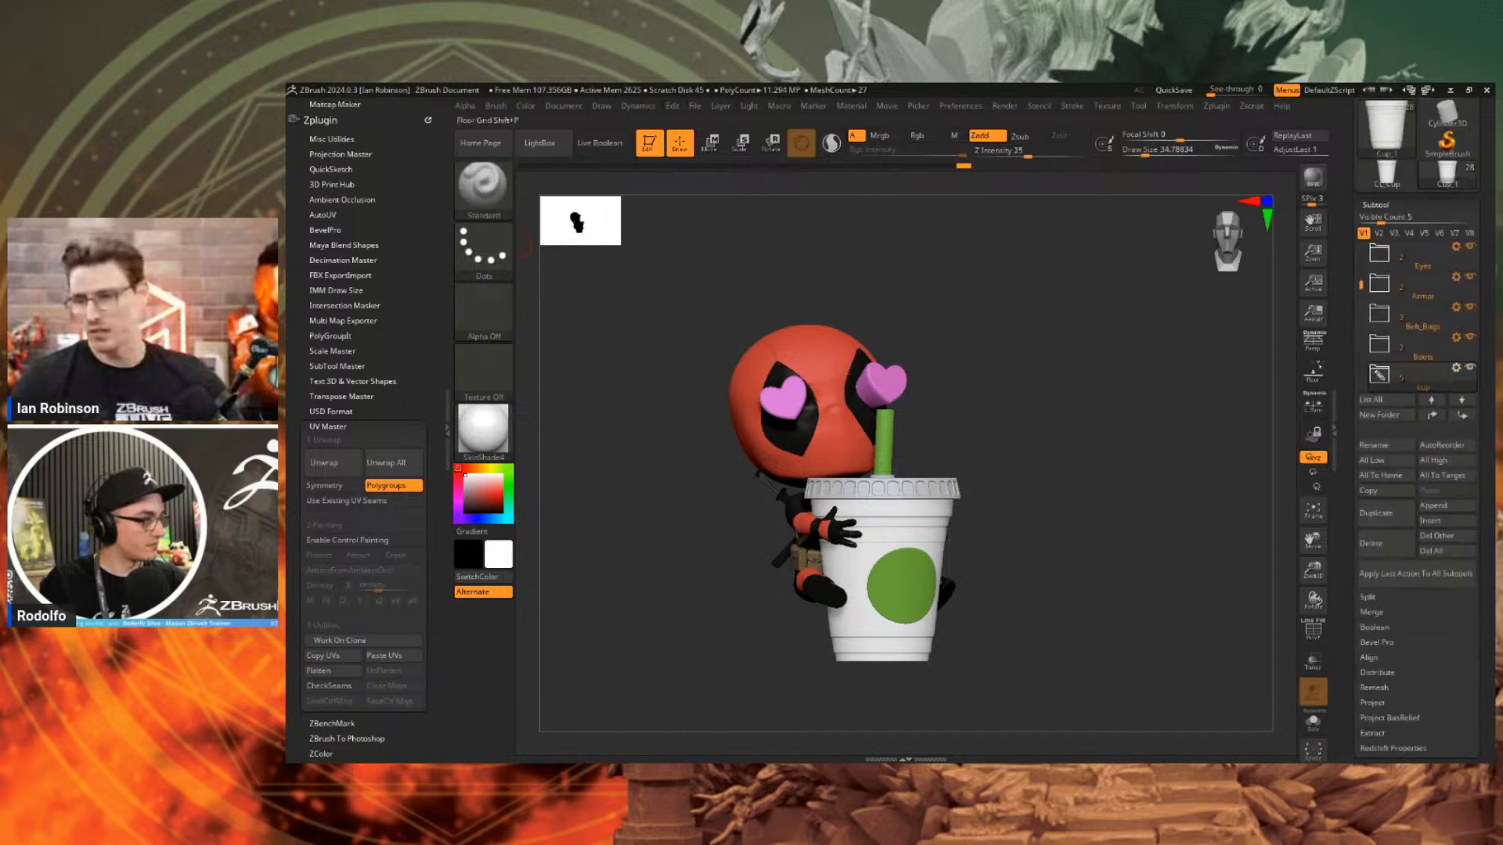
drag(1362, 283, 1361, 247)
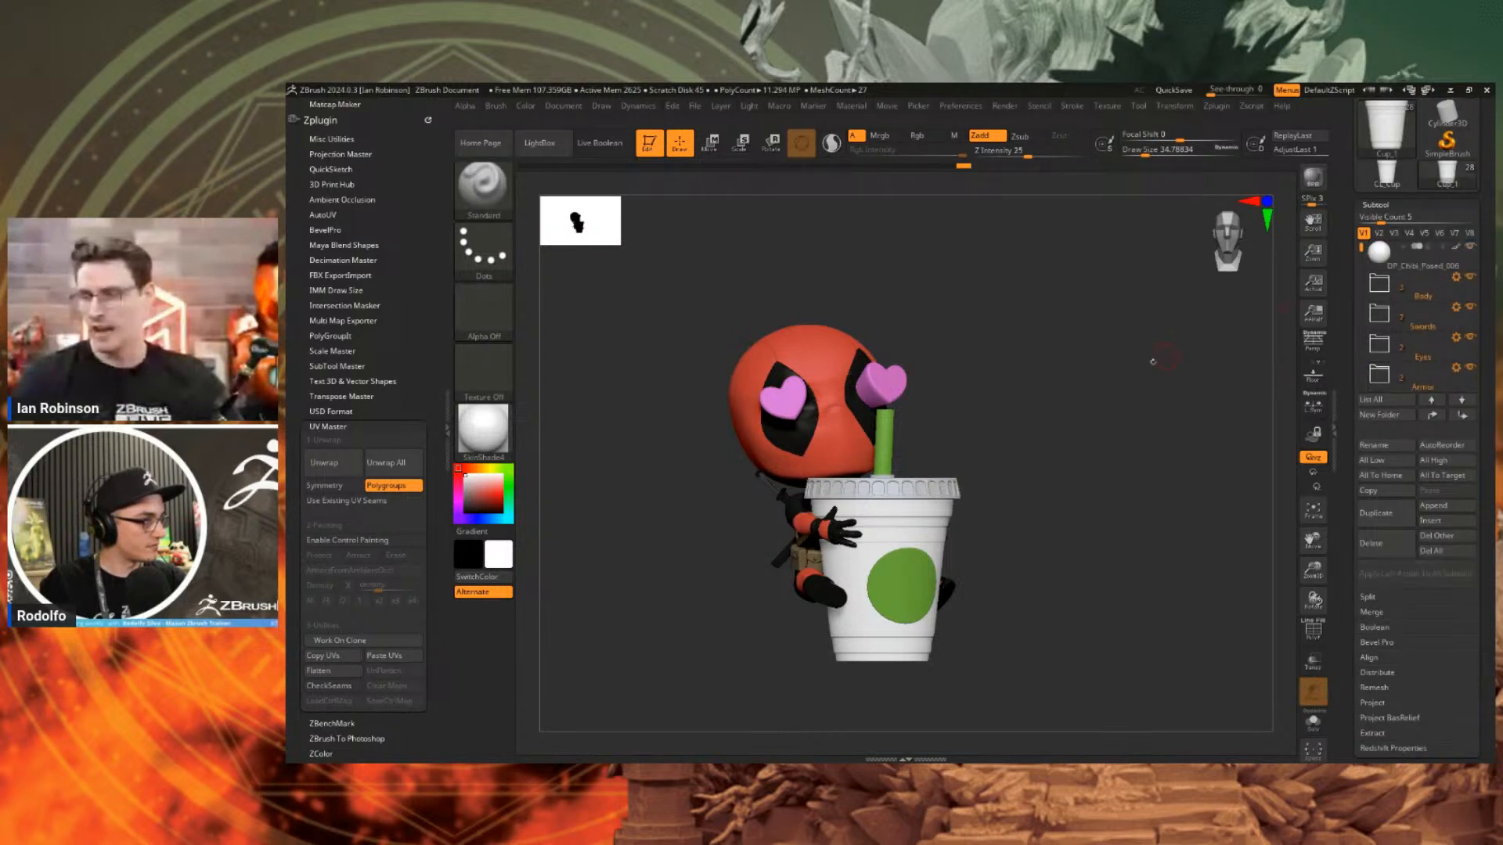
alt+drag(1153, 362, 1148, 328)
Dock the Transform palette in the tray.
click(1176, 105)
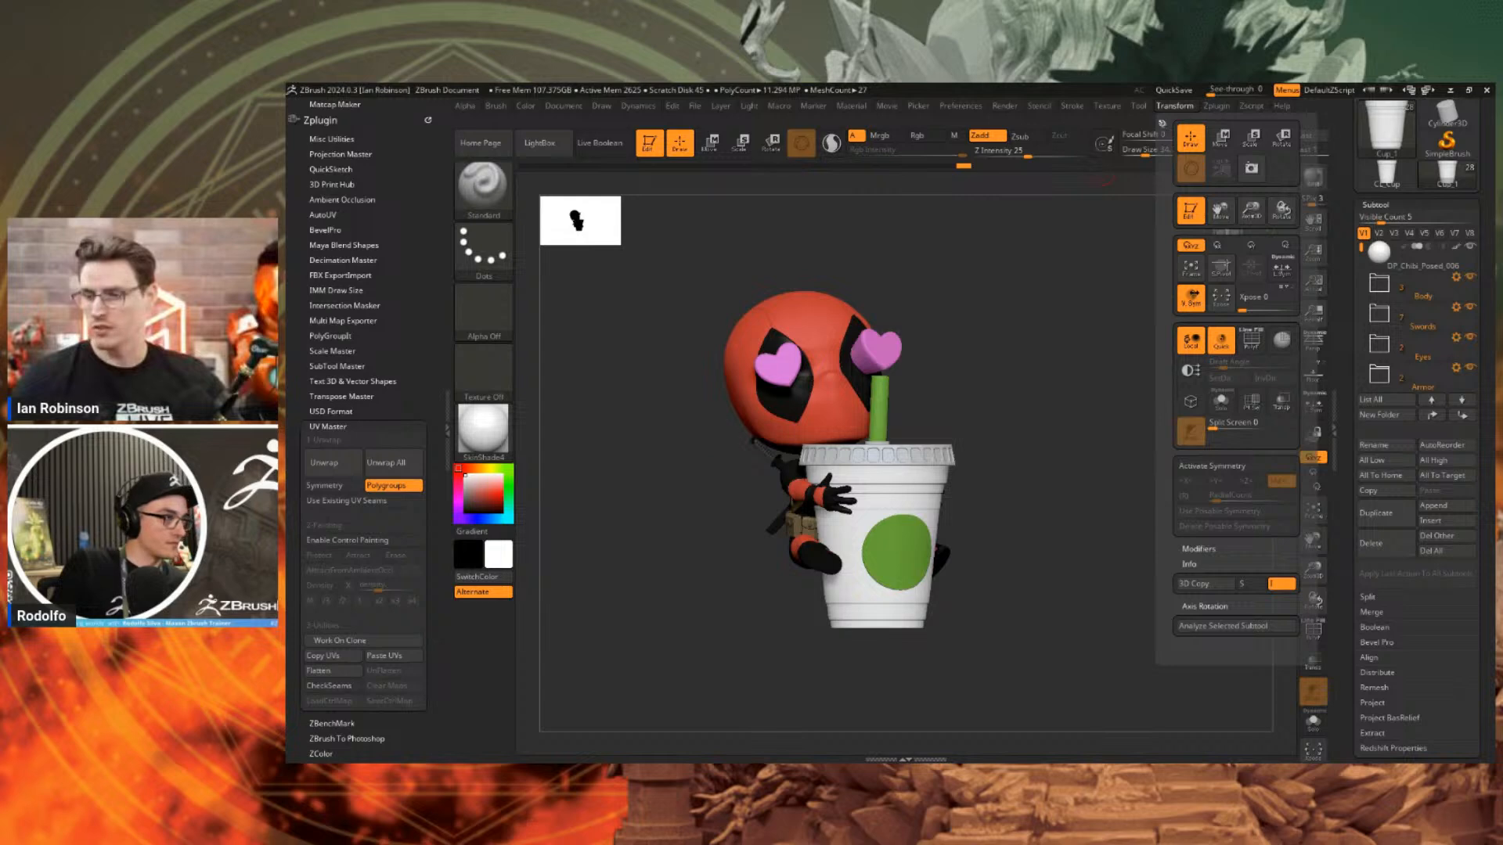
click(1161, 123)
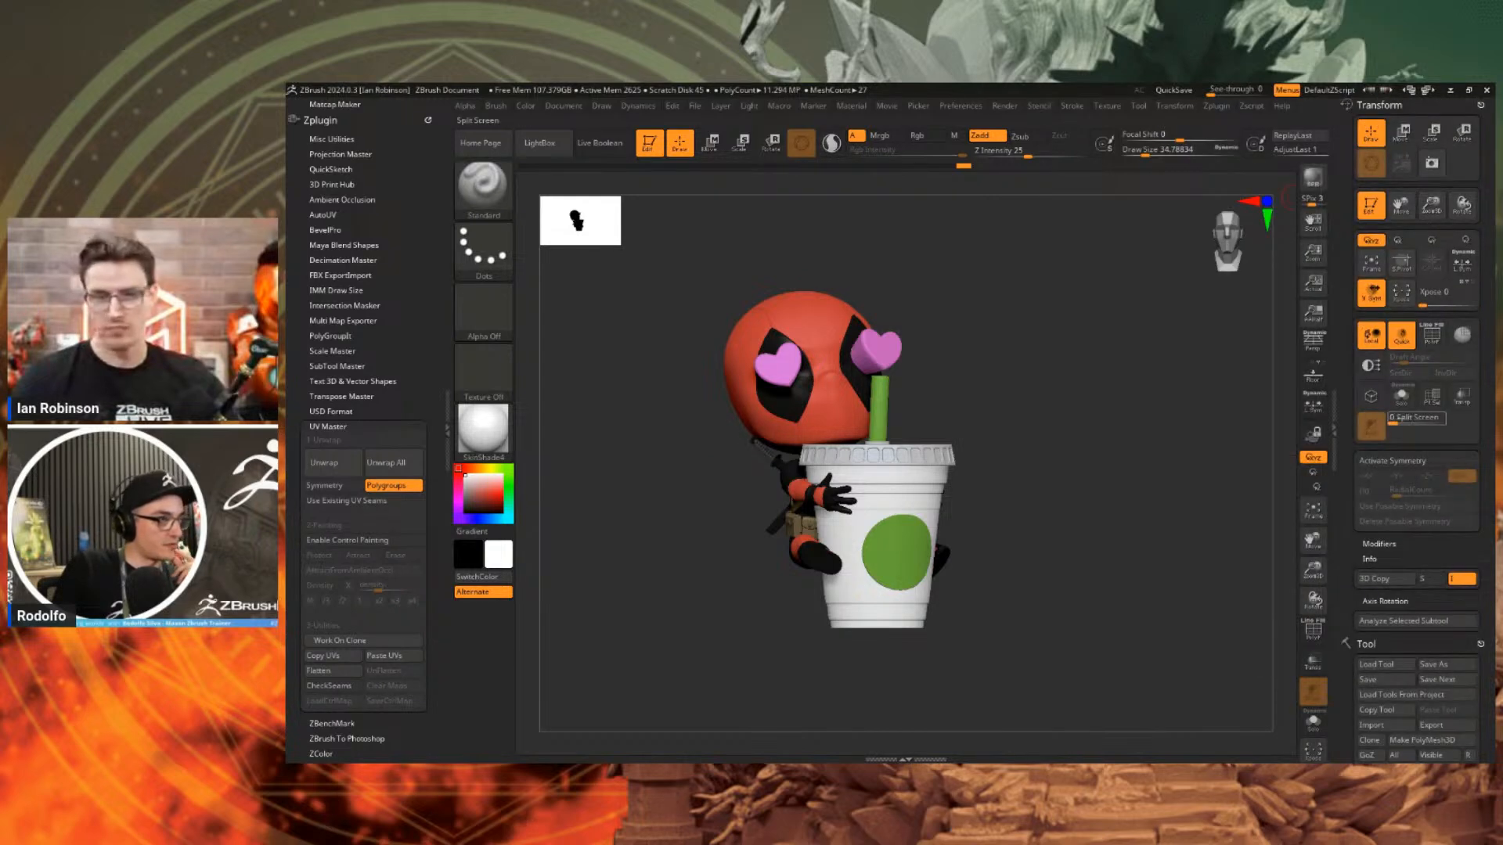
Show the cup's polyframe and set Split Screen to 1 to separate the cup from the rest of the character.
drag(1399, 419, 1404, 419)
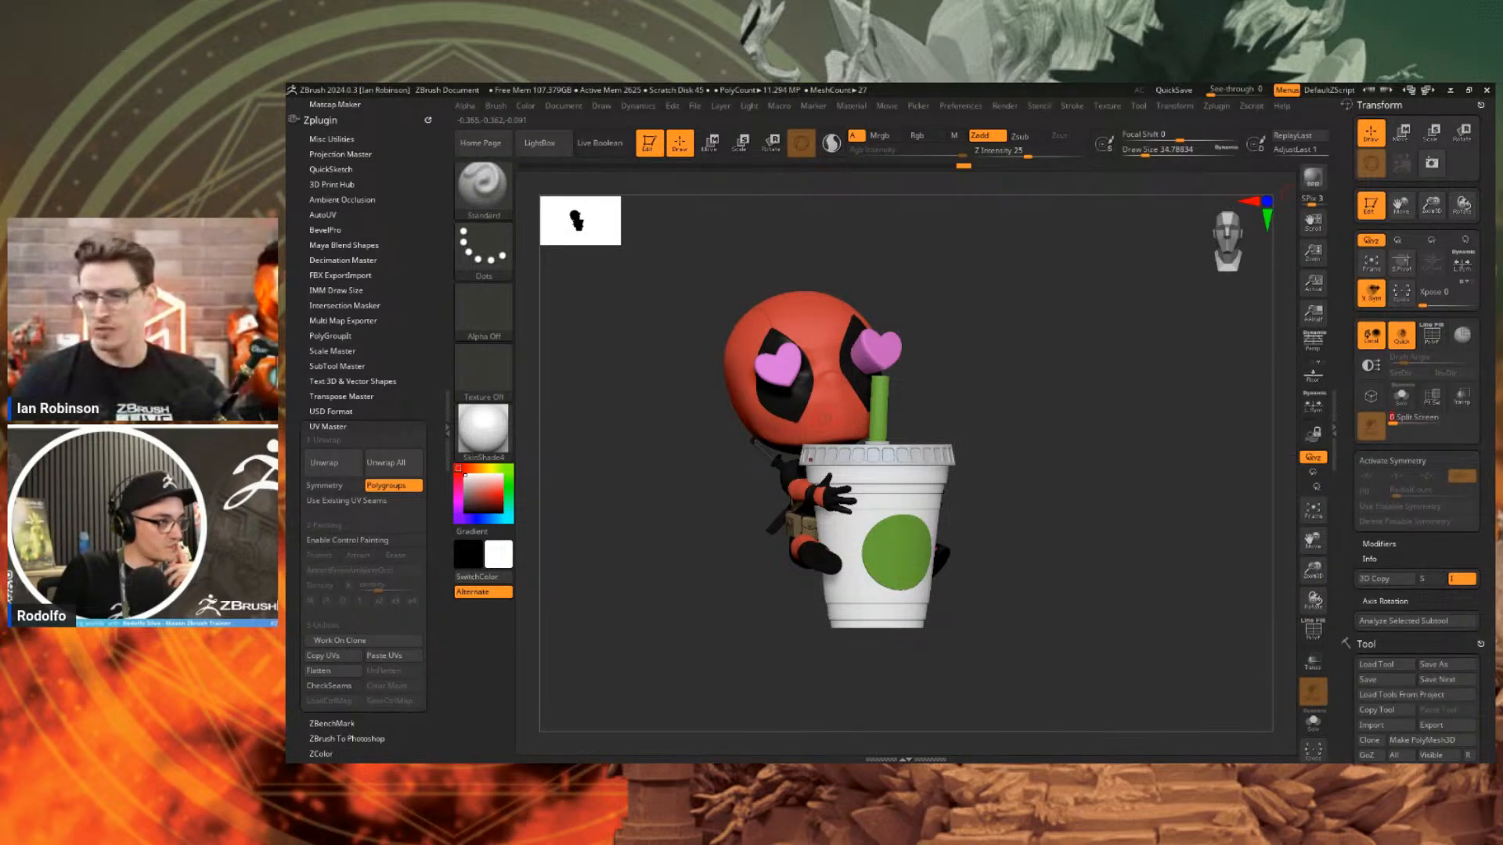
alt+drag(1107, 406, 1107, 438)
mouse_move(976, 392)
mouse_down()
mouse_move(1096, 421)
mouse_move(978, 407)
mouse_up()
click(1401, 419)
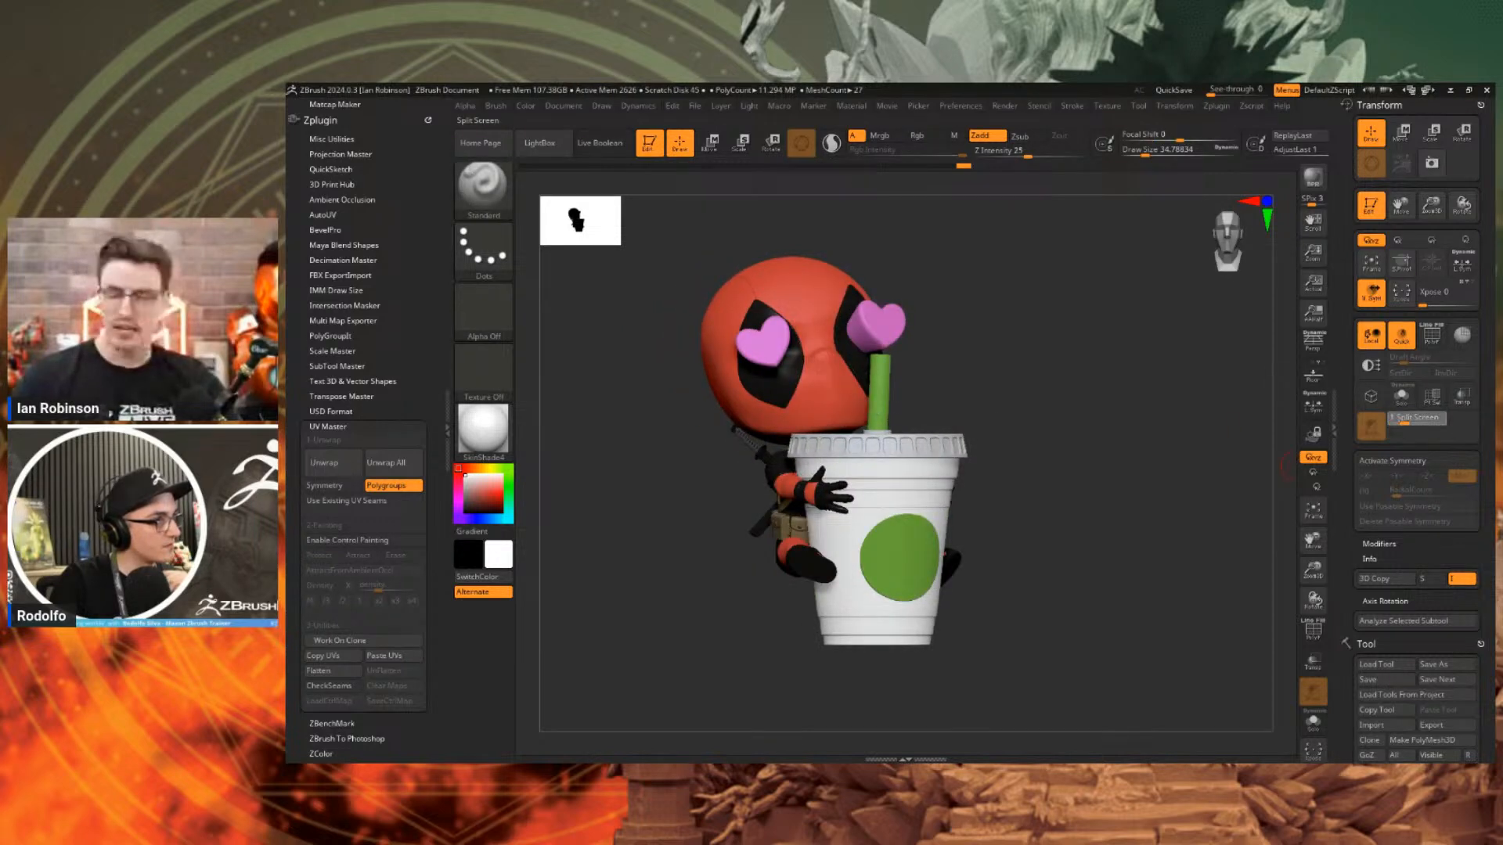
key(shift+f)
key(shift+f)
key(shift+f)
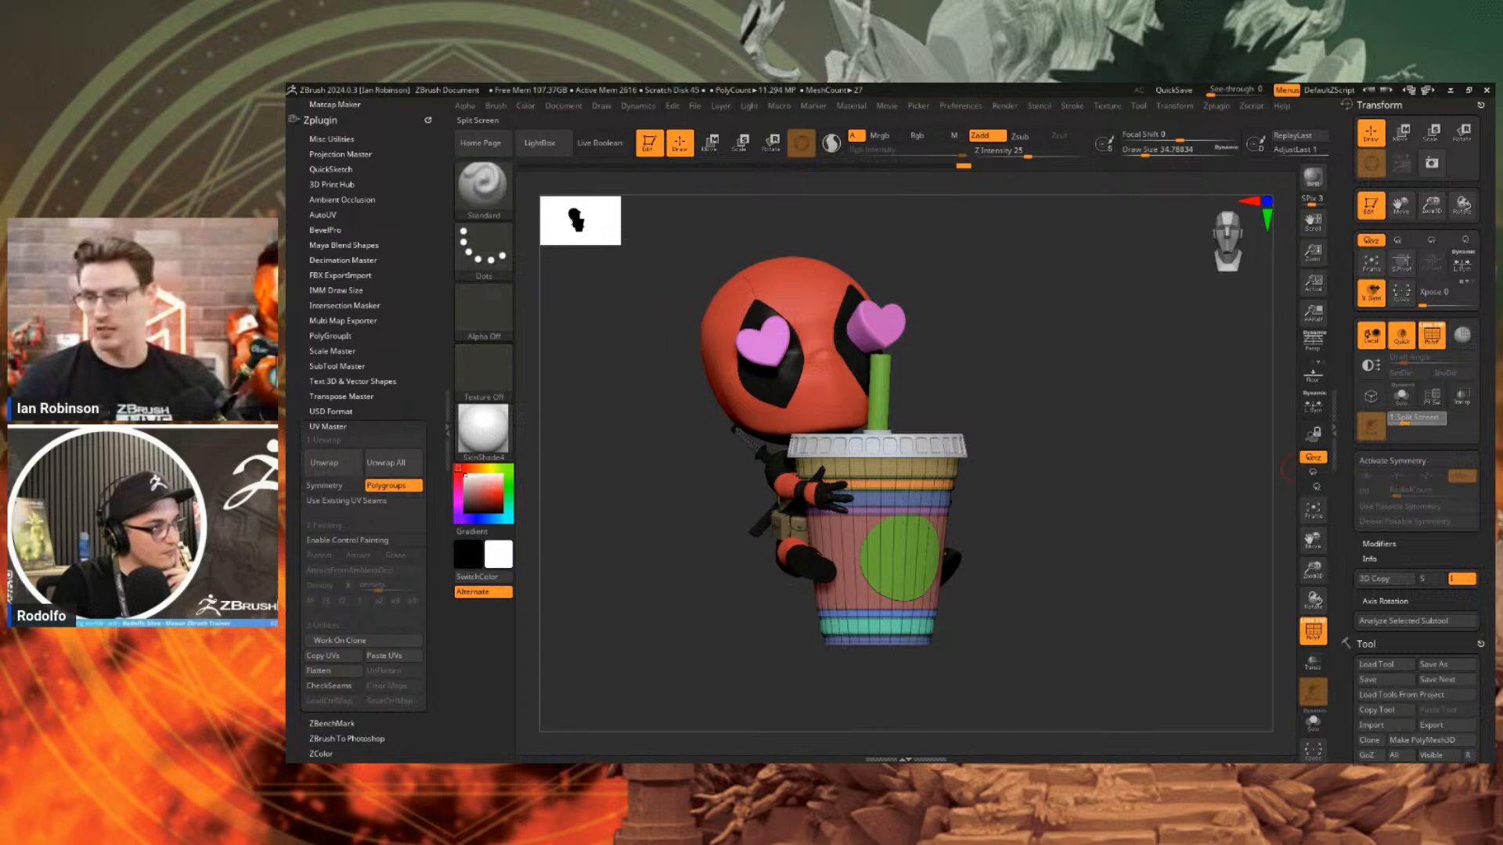
click(1401, 419)
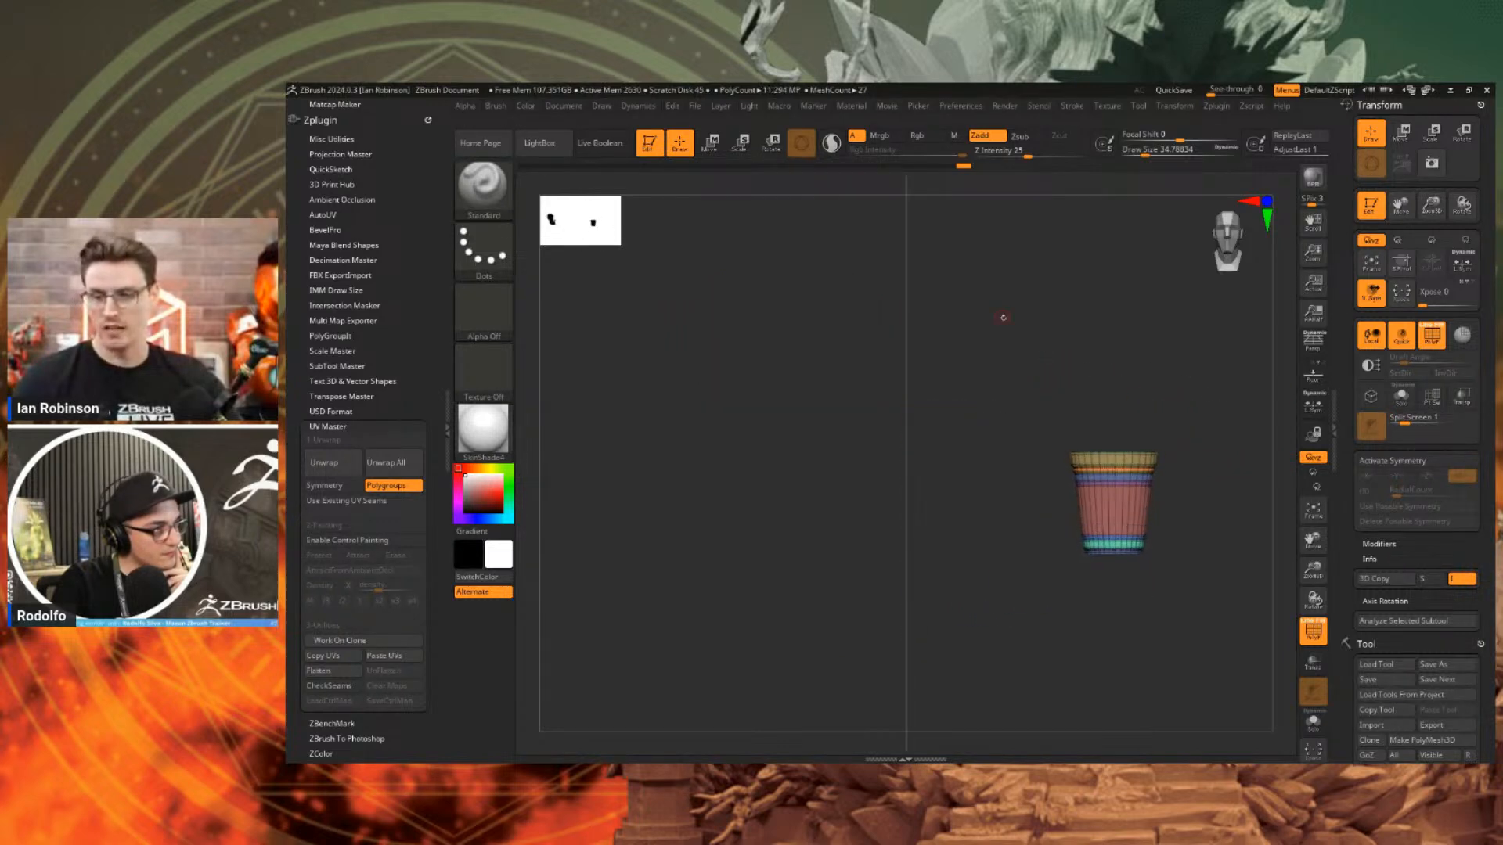
Collapse the tray holding the Zplugin palette and bring the separated cup into closer view.
ctrl+right_drag(1095, 529, 1138, 359)
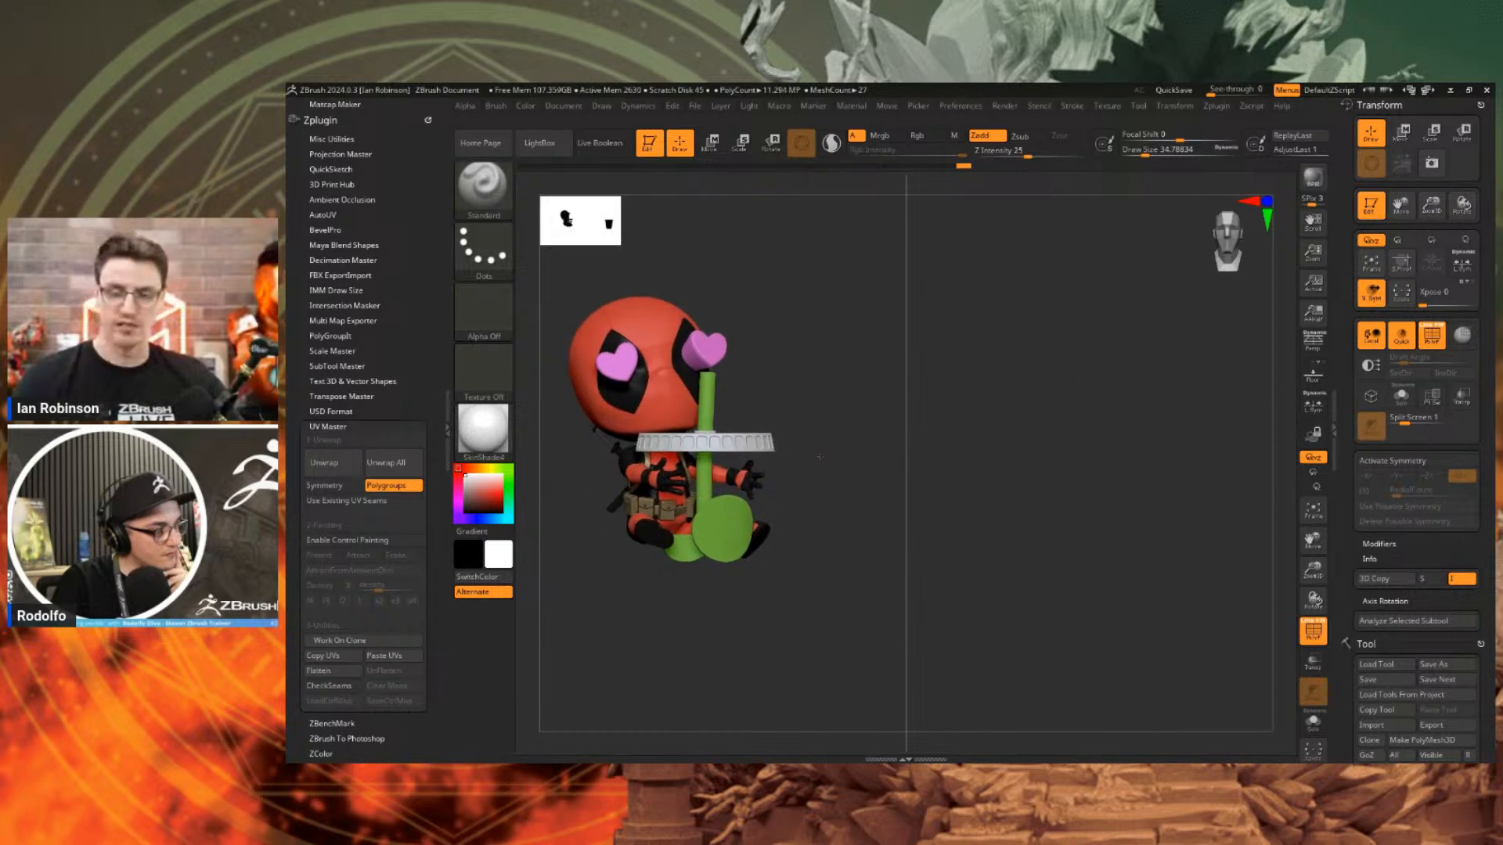
right_drag(820, 457, 885, 458)
click(449, 429)
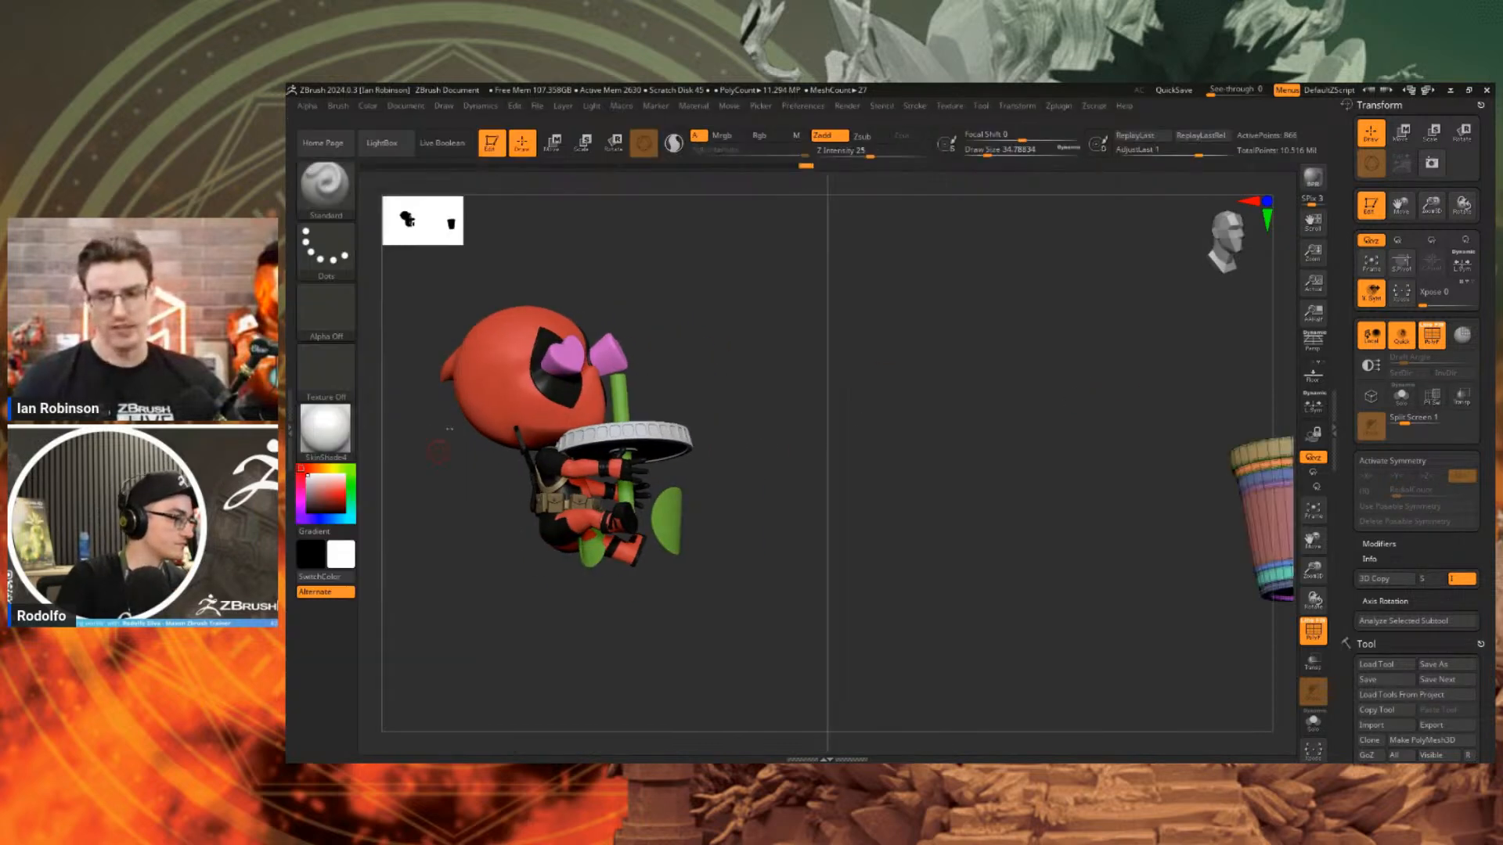
right_drag(734, 416, 725, 449)
alt+right_drag(1198, 411, 1014, 406)
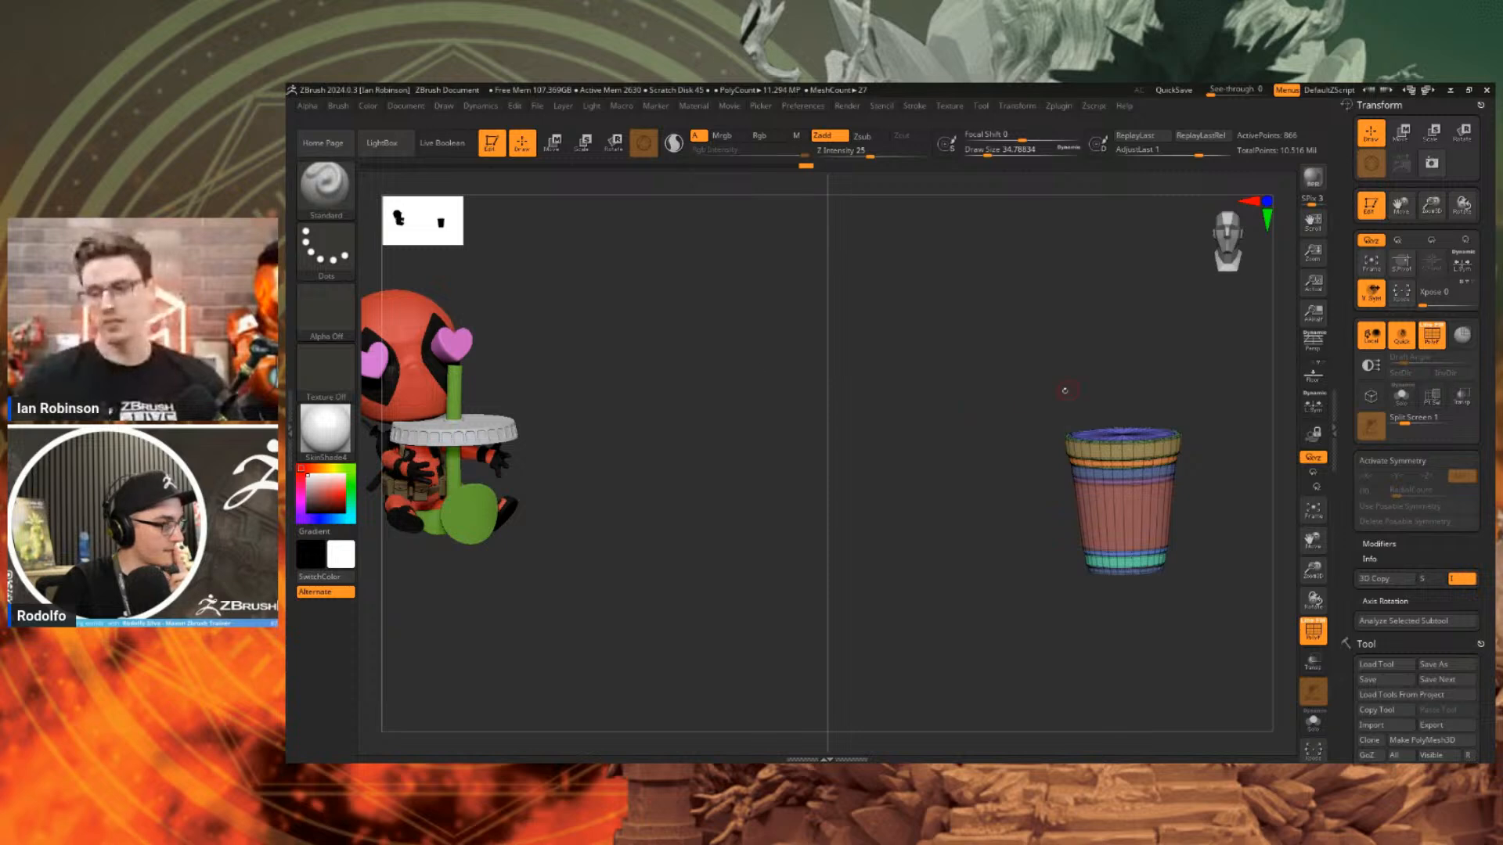
ctrl+right_drag(1063, 389, 905, 522)
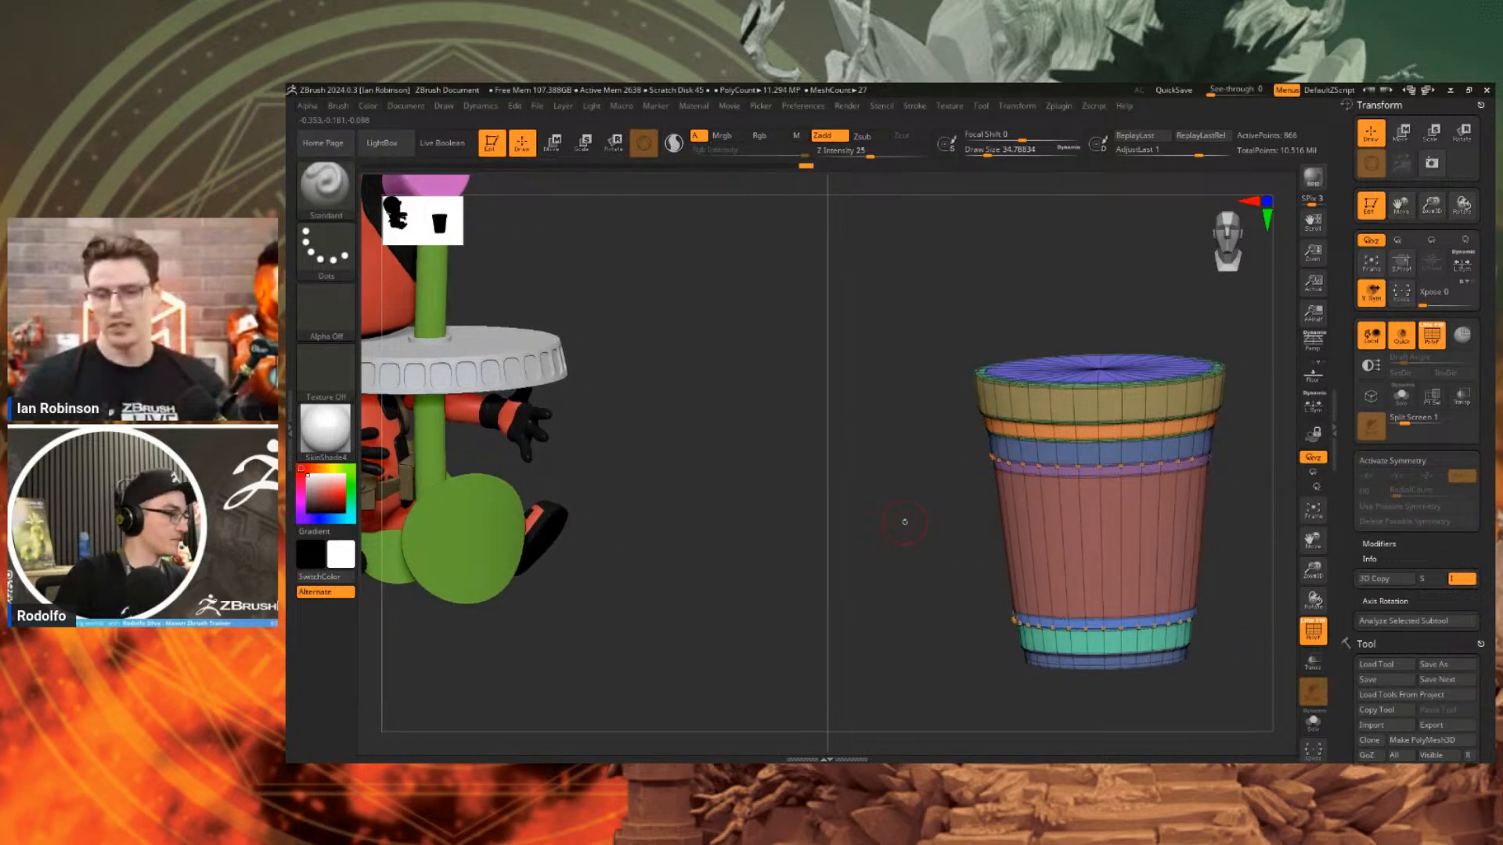
Examine the separated cup's wireframe and polygroups alongside the character from several angles.
key(shift+f)
key(shift+f)
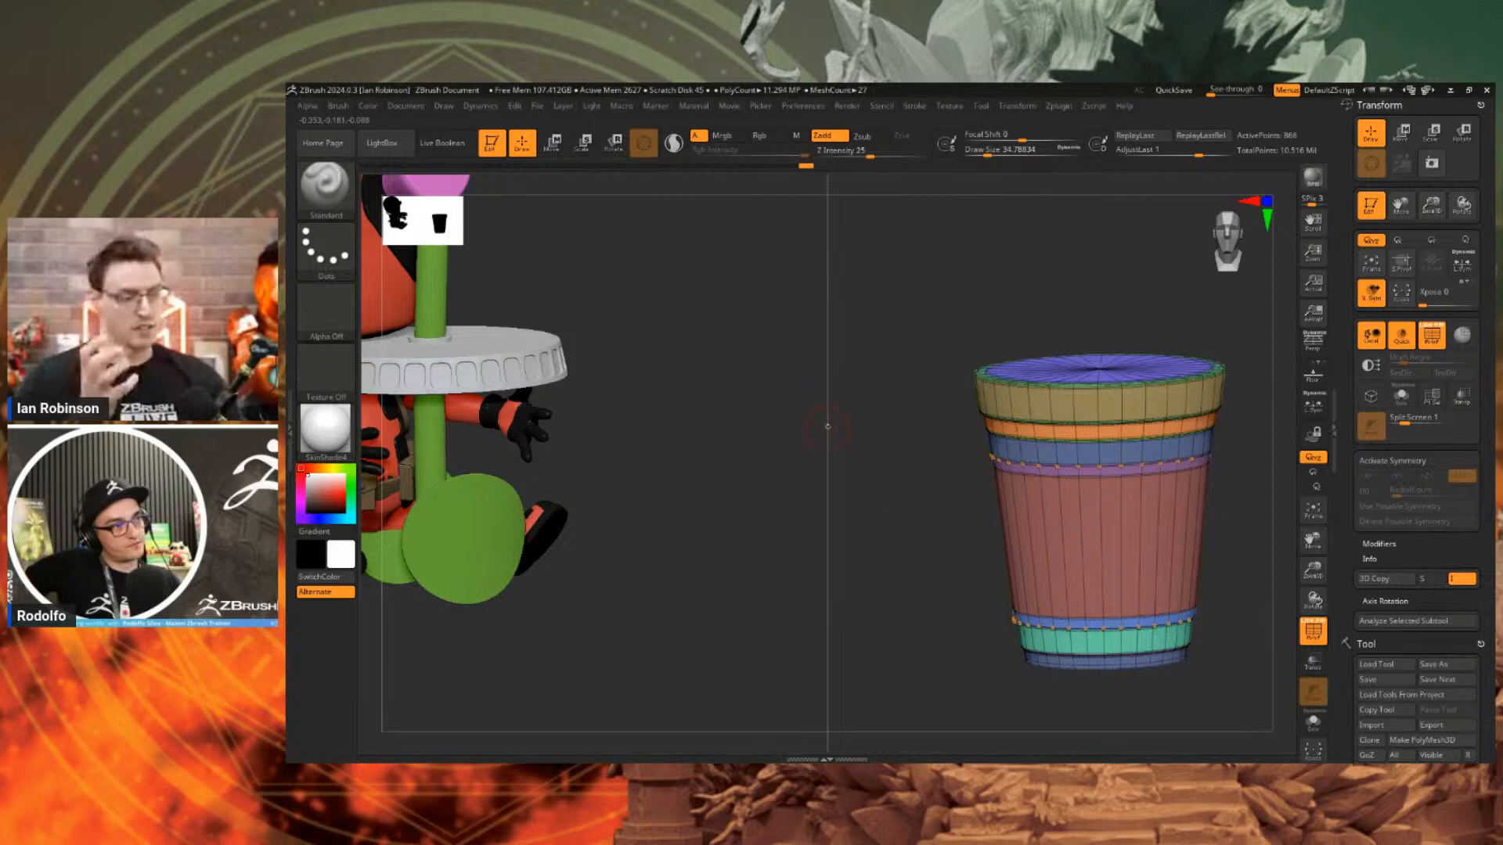
alt+right_drag(922, 426, 977, 436)
alt+right_drag(834, 470, 915, 534)
right_drag(715, 412, 753, 435)
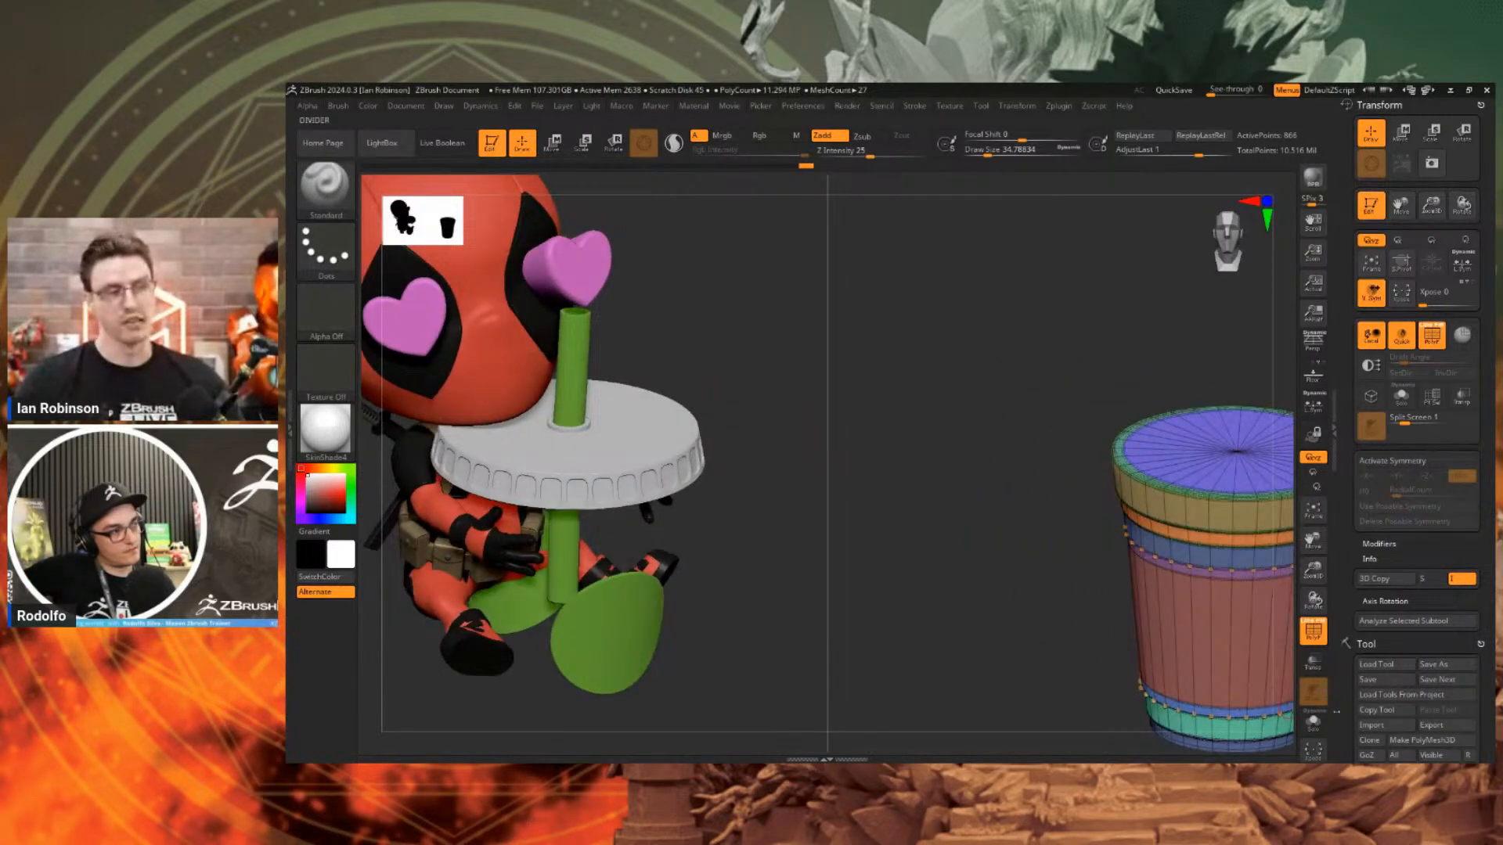
click(1311, 725)
alt+right_drag(942, 556, 650, 391)
click(1313, 722)
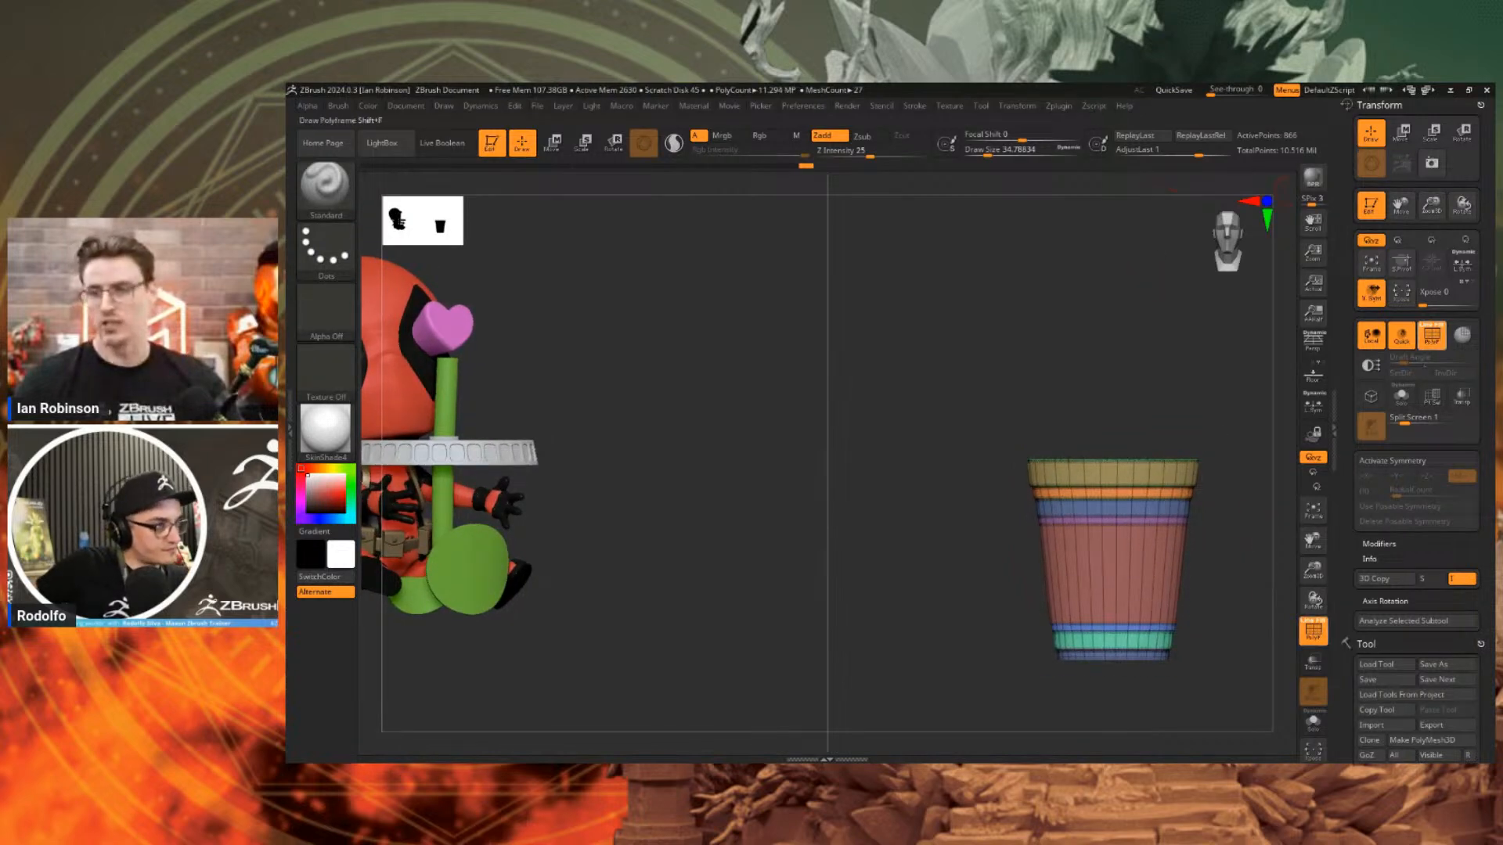
Compare the Split Screen layouts 2 and 3 using the cup and the character.
click(1415, 417)
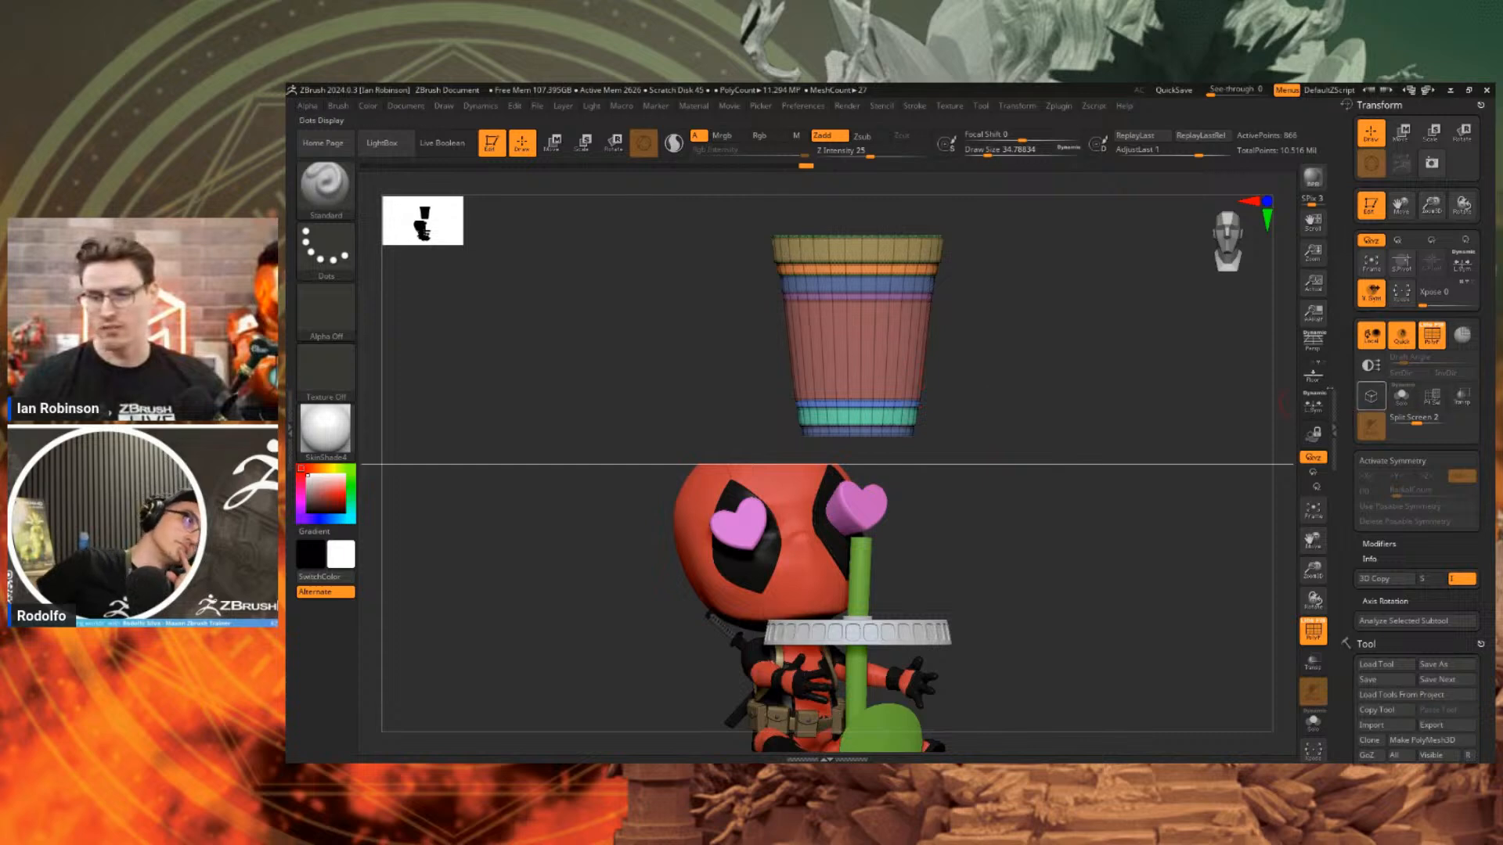
click(1430, 420)
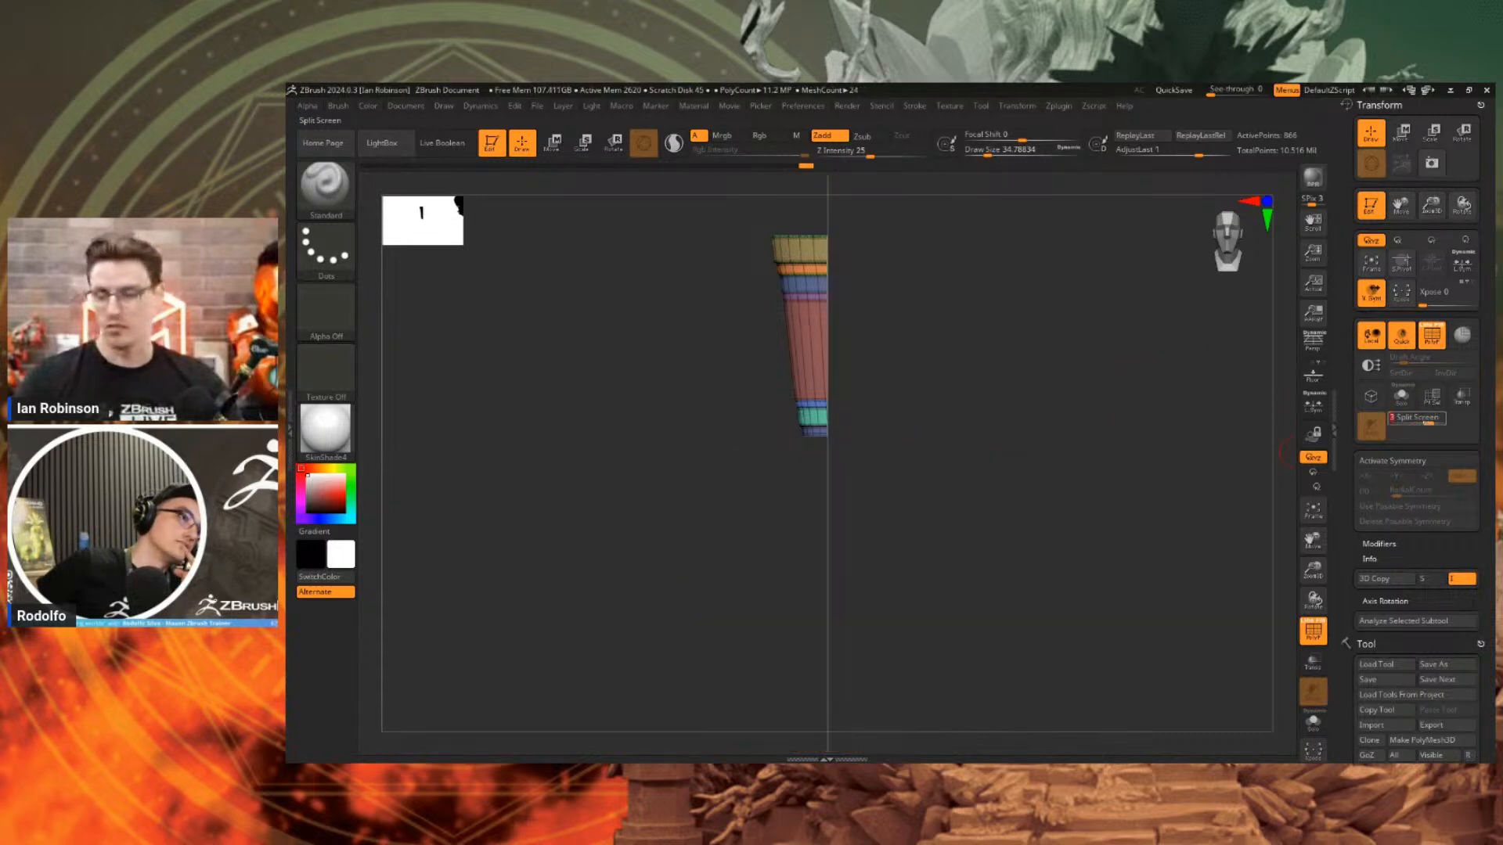
alt+drag(999, 407, 785, 497)
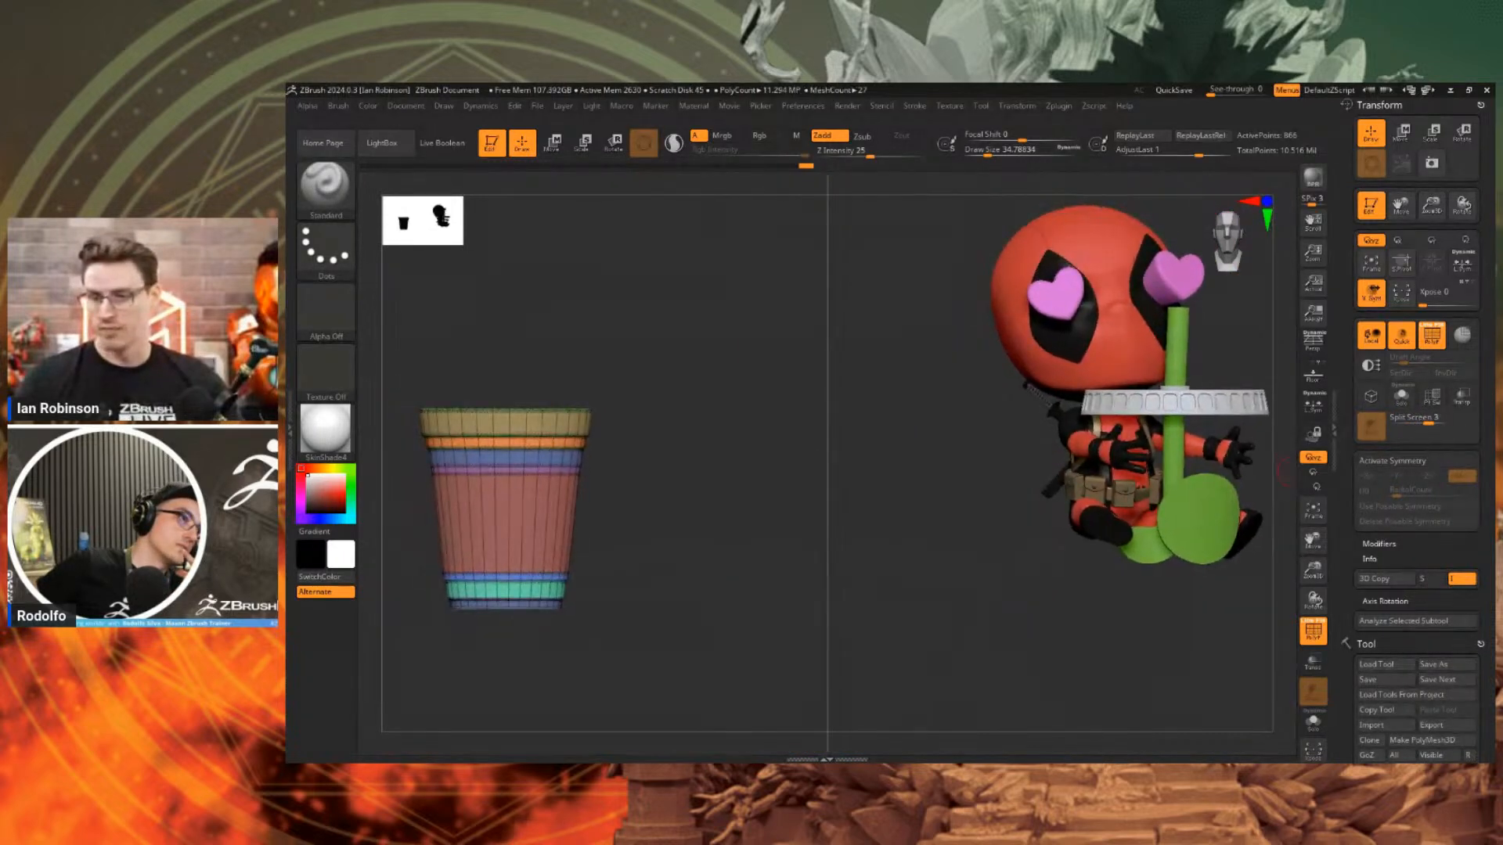
click(1429, 420)
alt+drag(1025, 376, 1292, 512)
click(1417, 418)
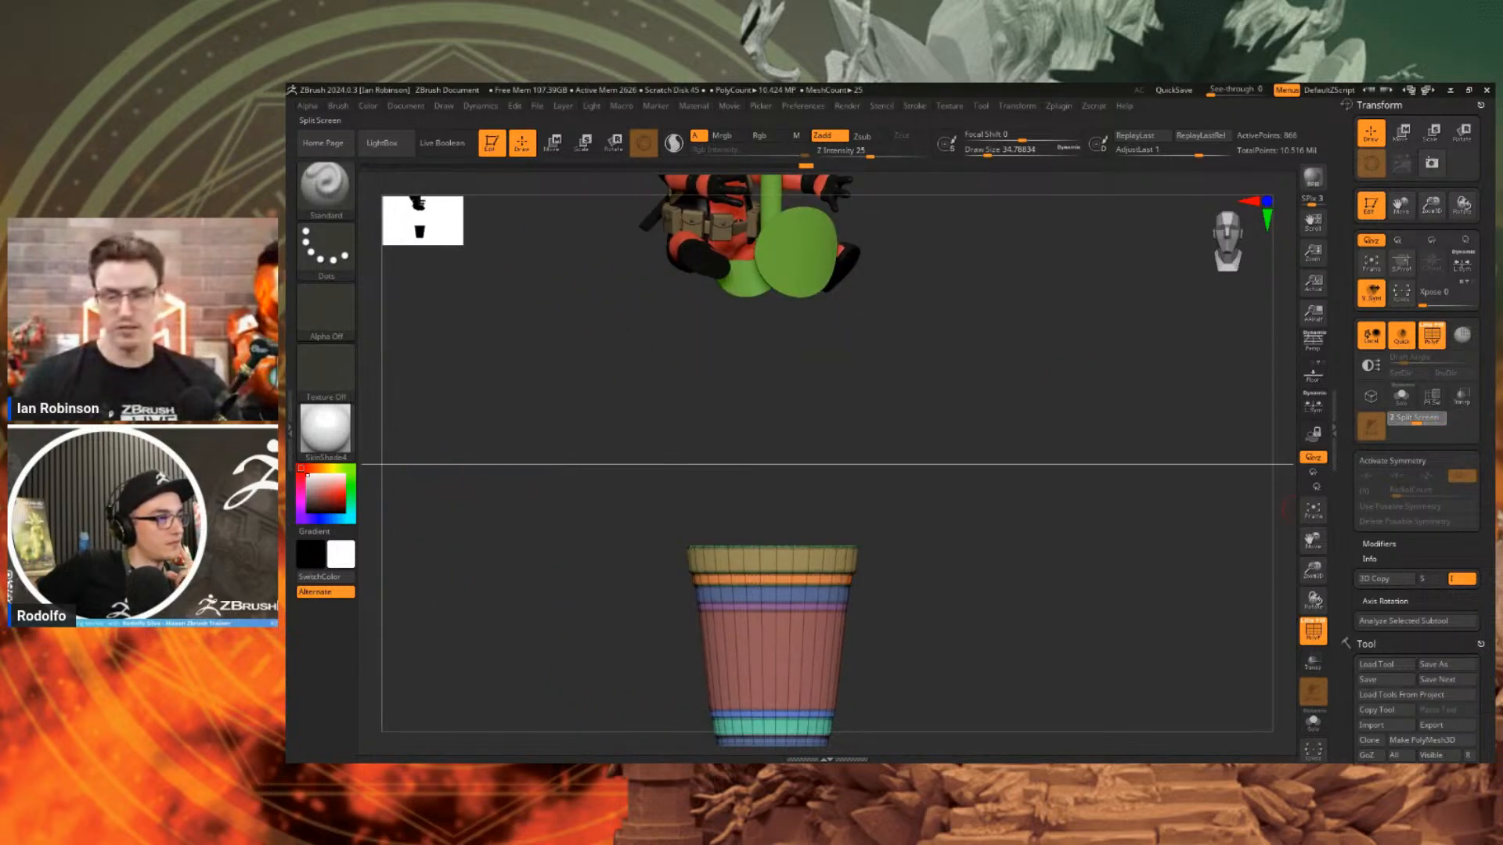
Set Split Screen back to 0 and hide the cup's polyframe.
alt+drag(898, 446, 992, 413)
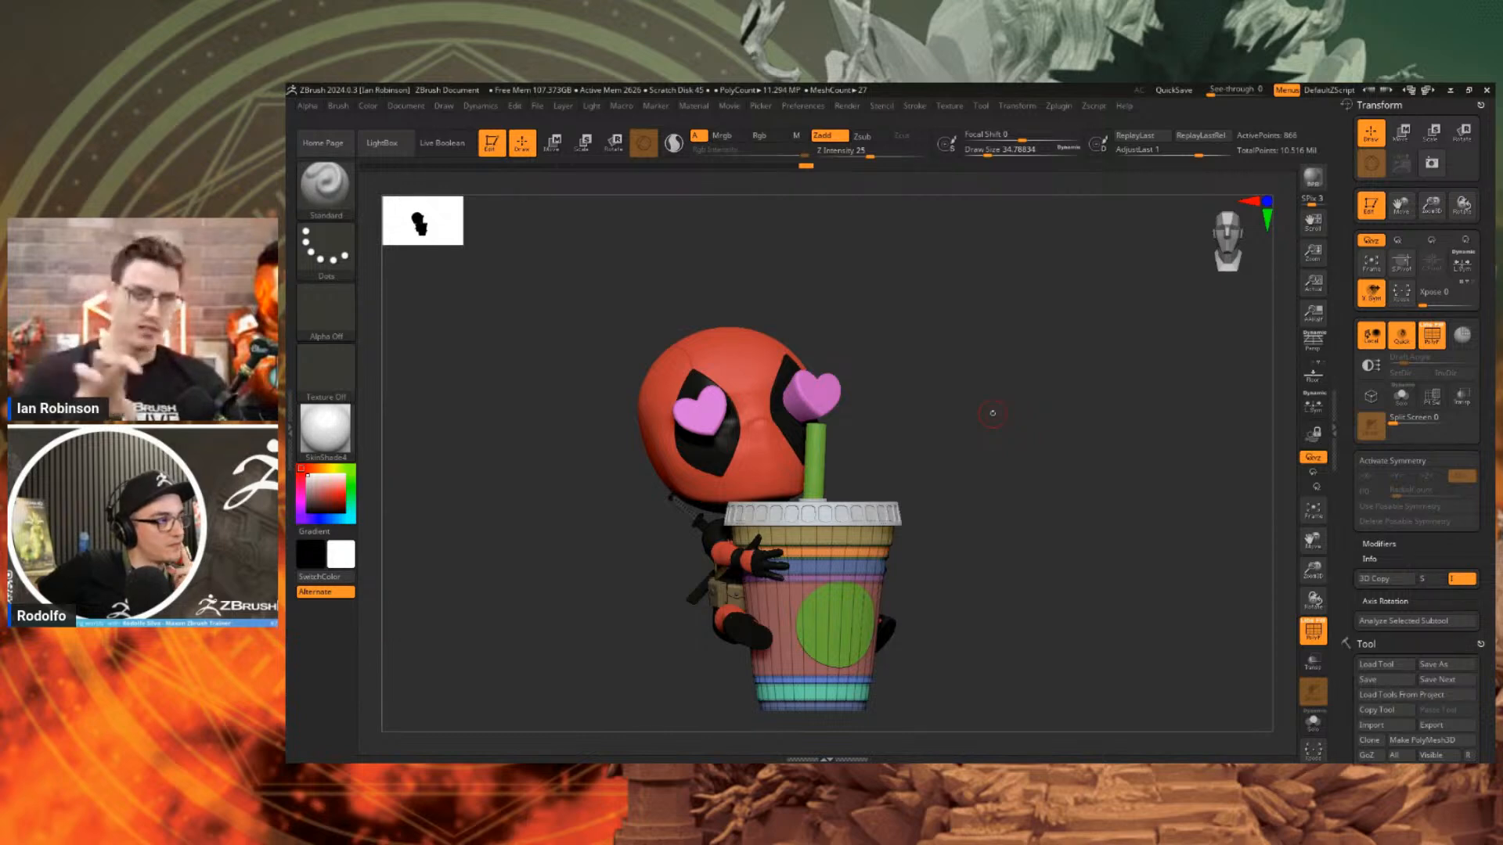
key(shift+f)
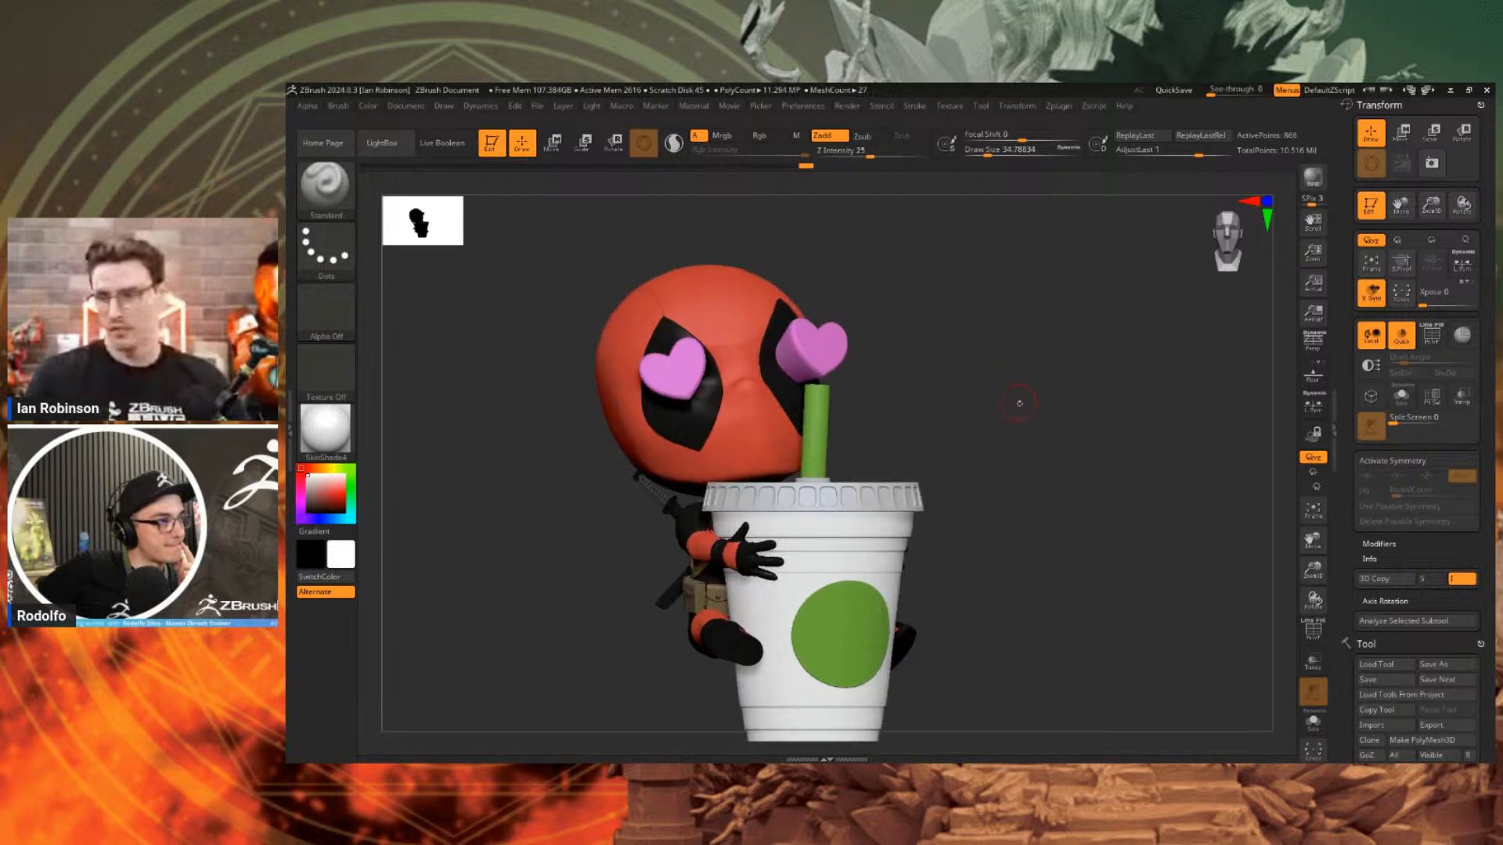
alt+drag(1018, 358, 1054, 384)
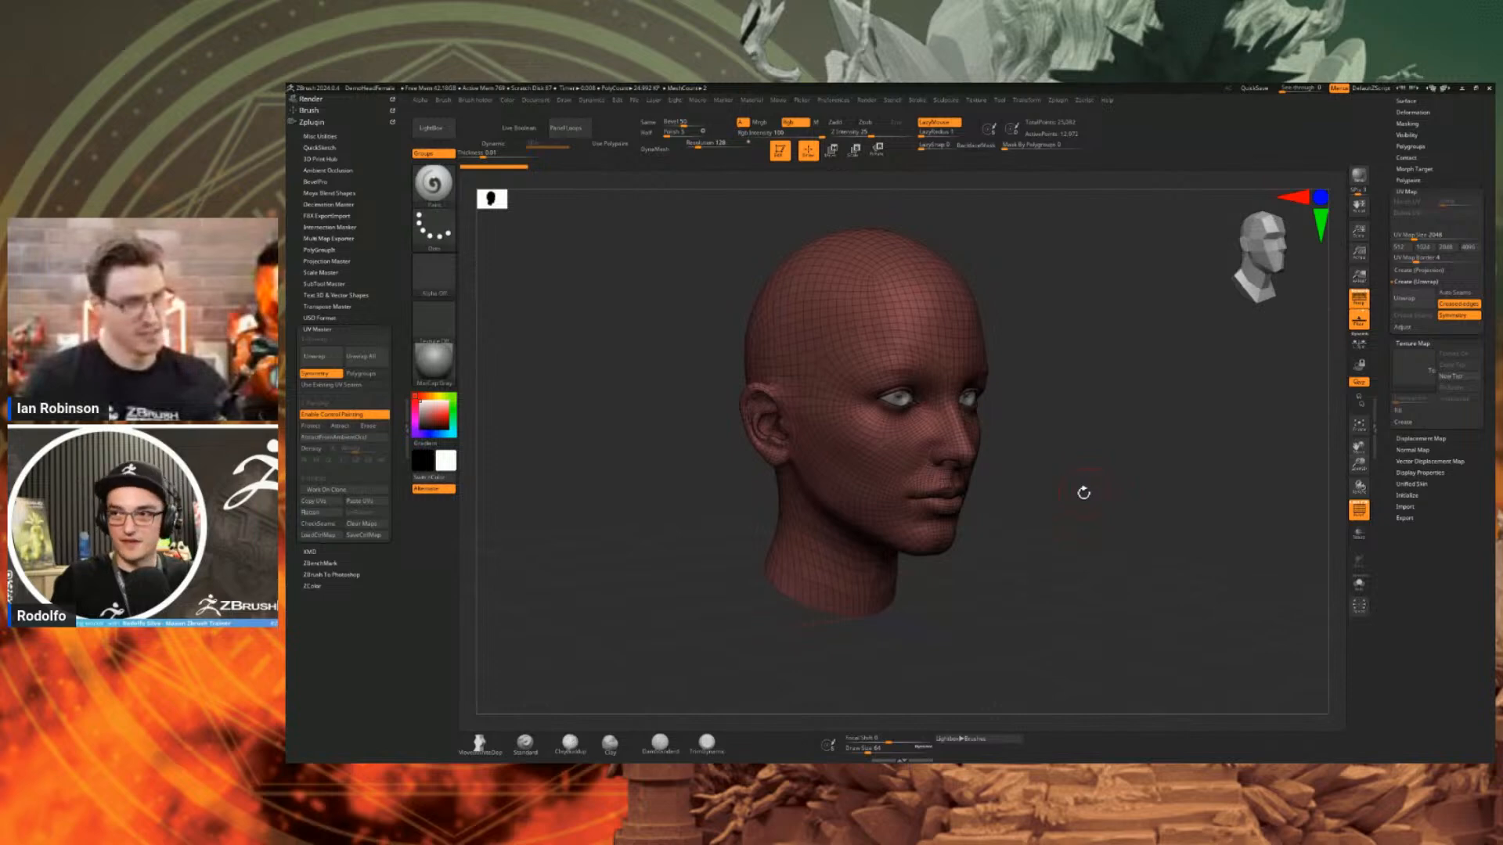
Leave a snapshot of the wireframed head on the canvas beside the live head, and hide the live head's polyframe.
alt+drag(1084, 493, 1285, 537)
key(shift+s)
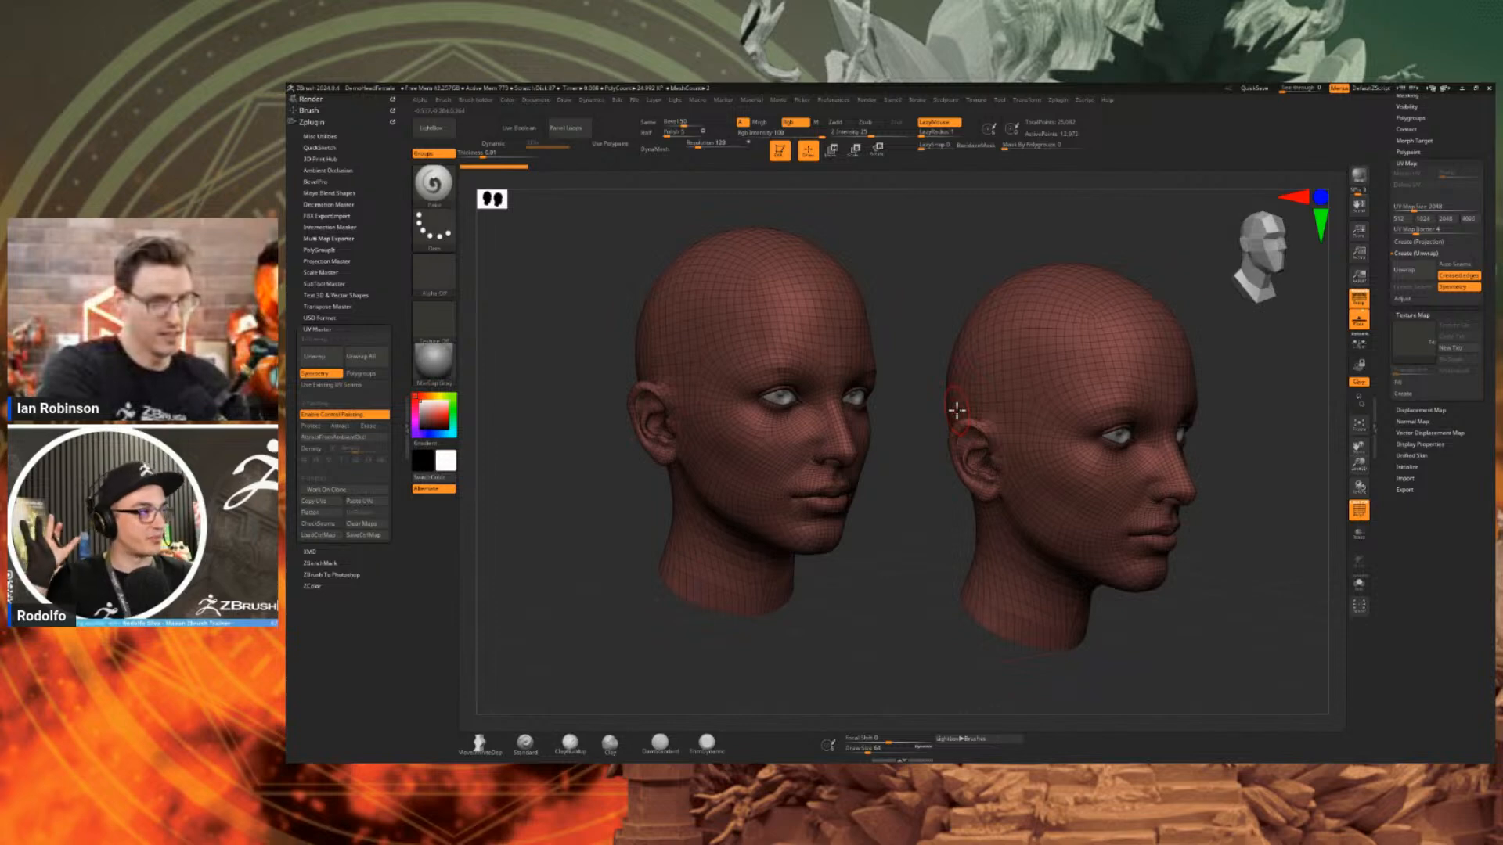
key(shift)
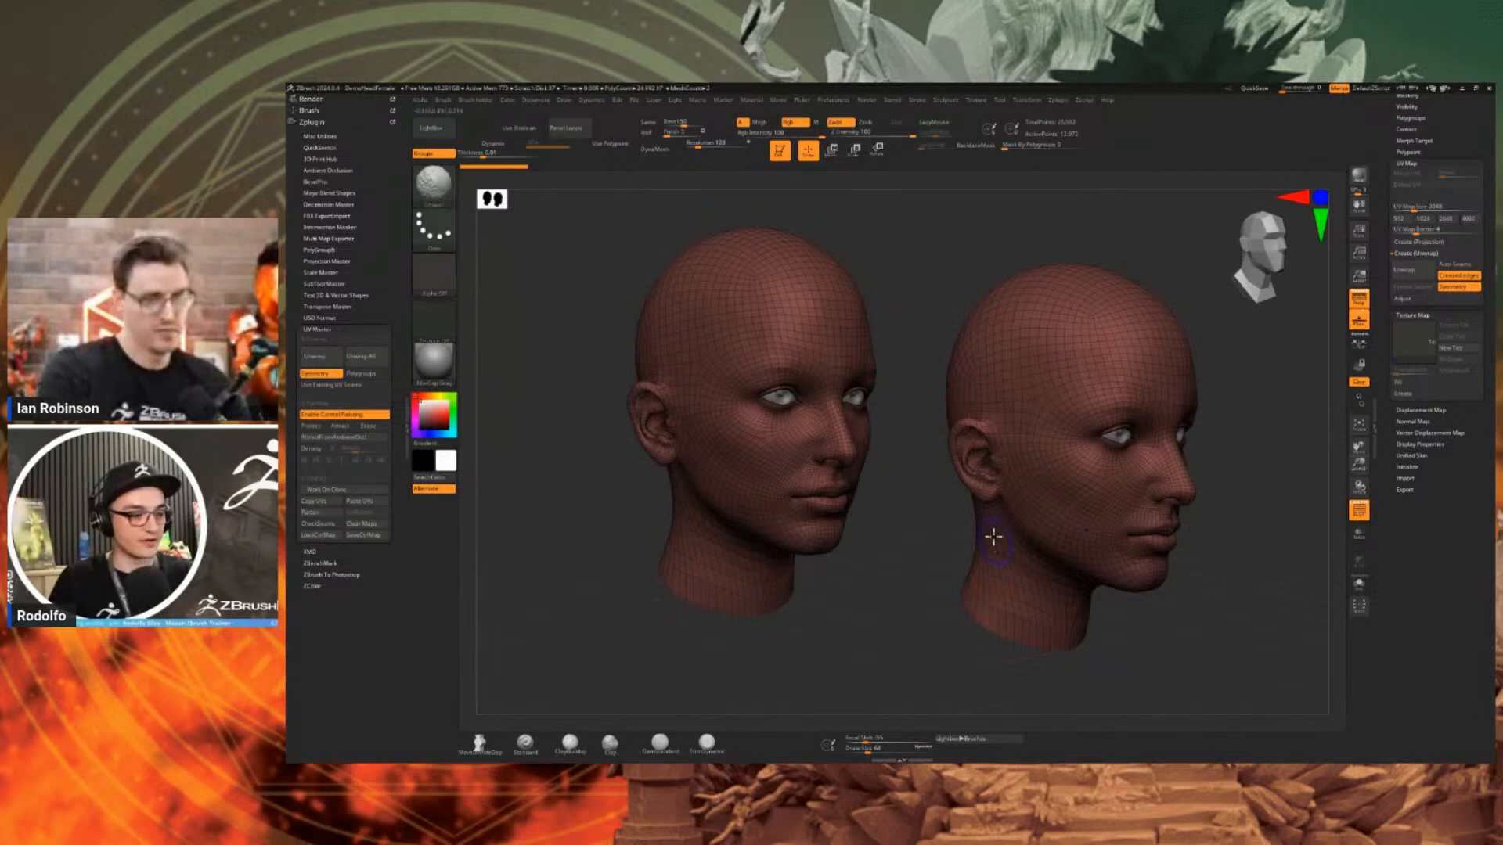
key(shift+f)
alt+drag(1227, 537, 1218, 513)
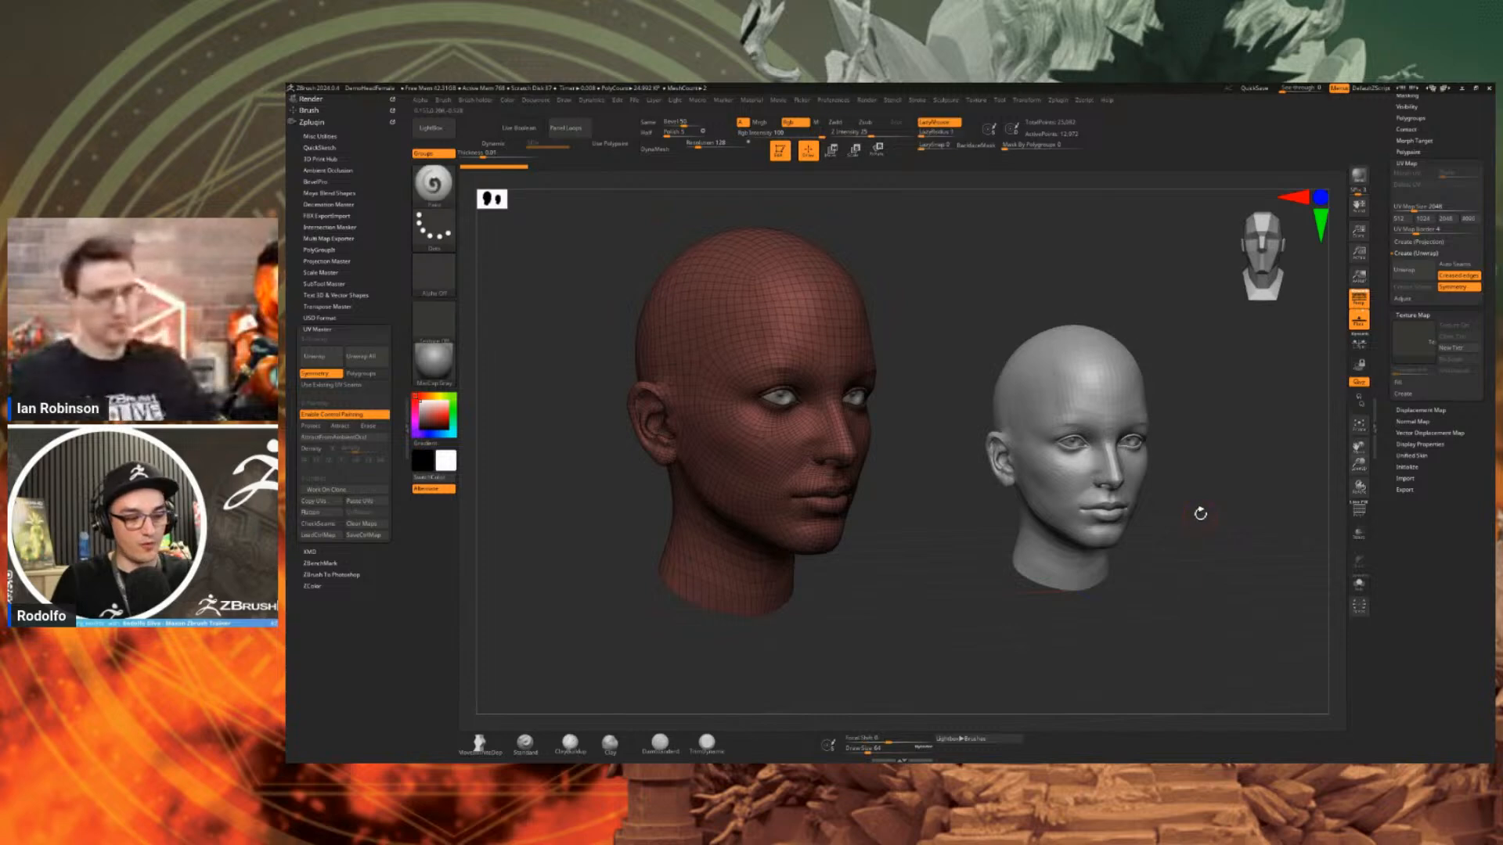
Clear the head snapshot from the canvas and move the live head toward the canvas centre.
key(ctrl+n)
alt+drag(1206, 522, 1137, 504)
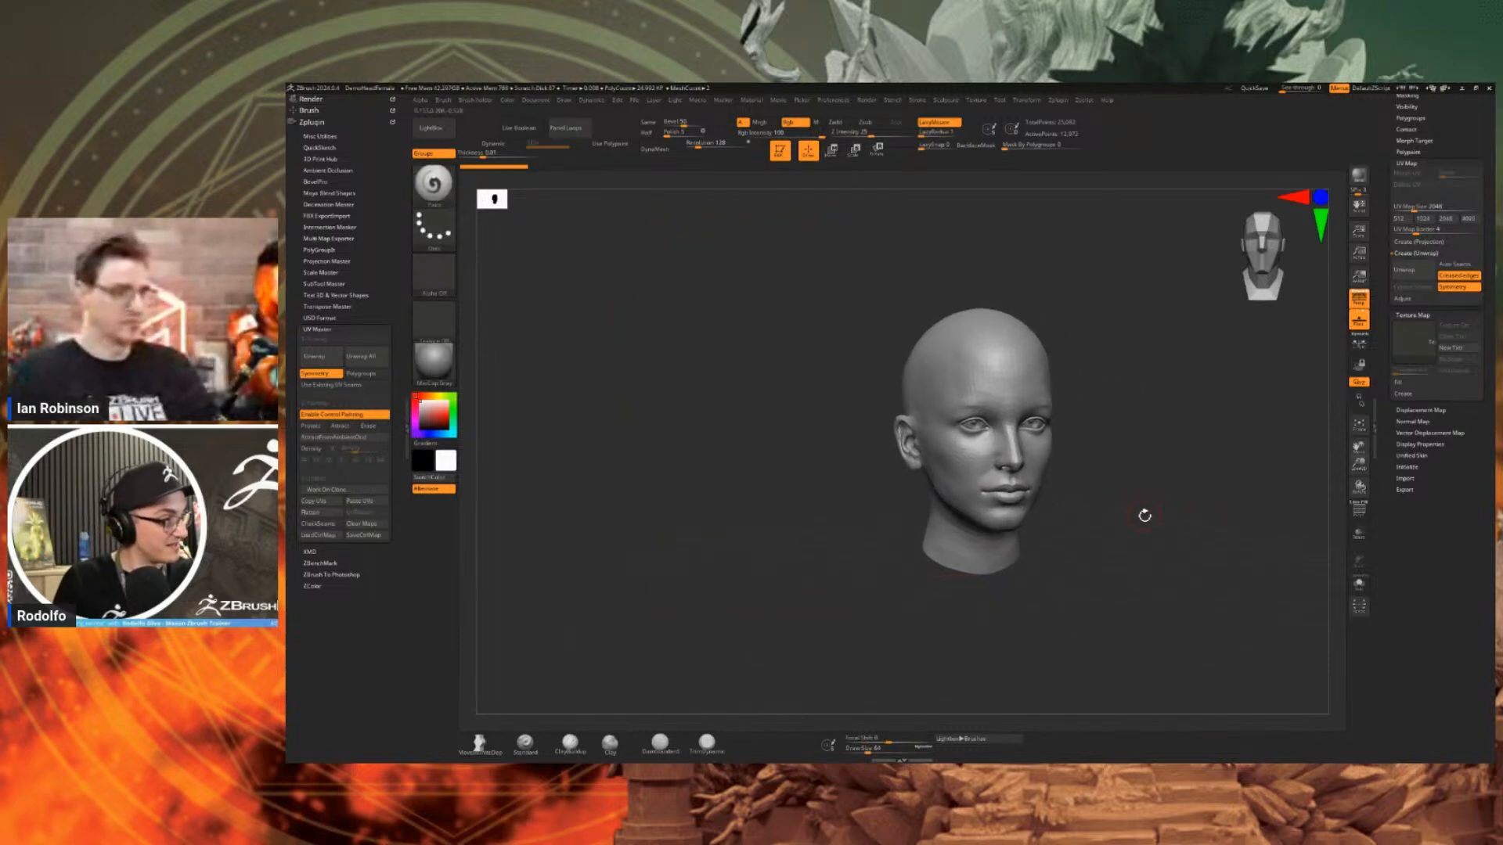
alt+drag(1141, 526, 1113, 506)
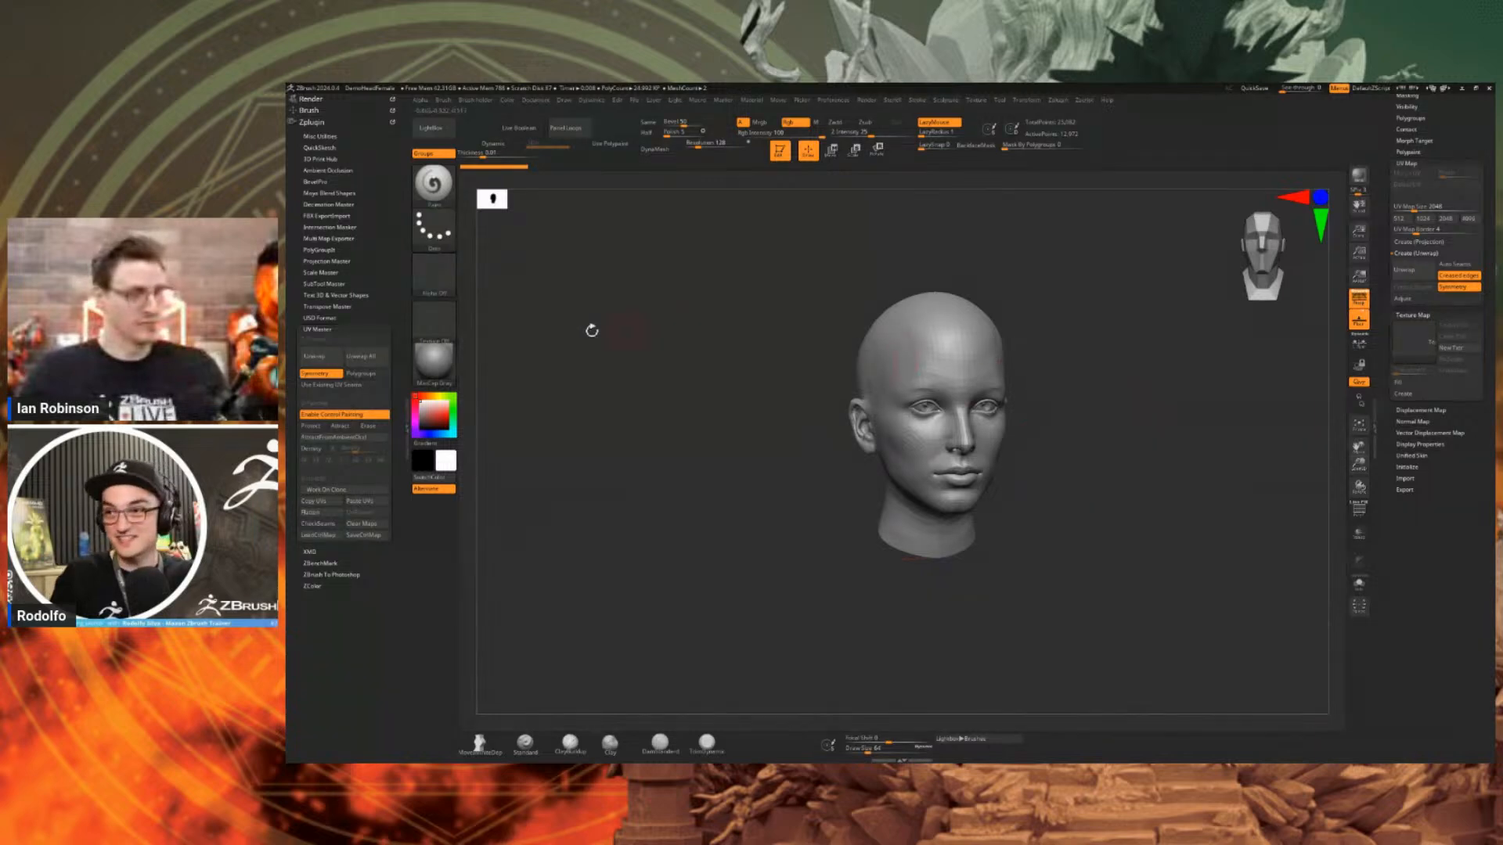
Unwrap the head with UV Master using Symmetry, and flatten it to show its UV layout at one side of the canvas.
click(338, 513)
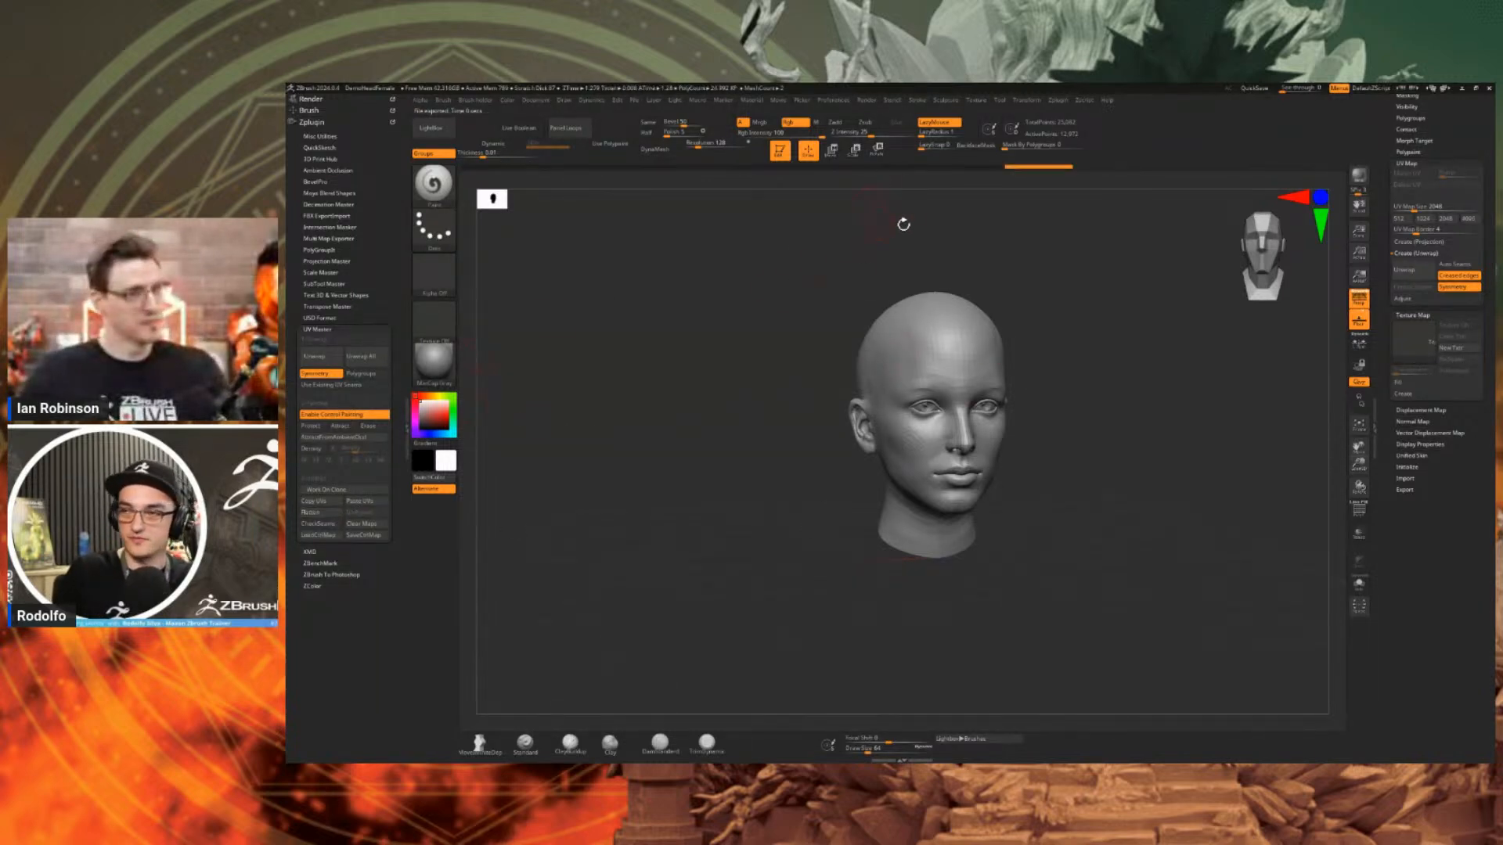
click(319, 362)
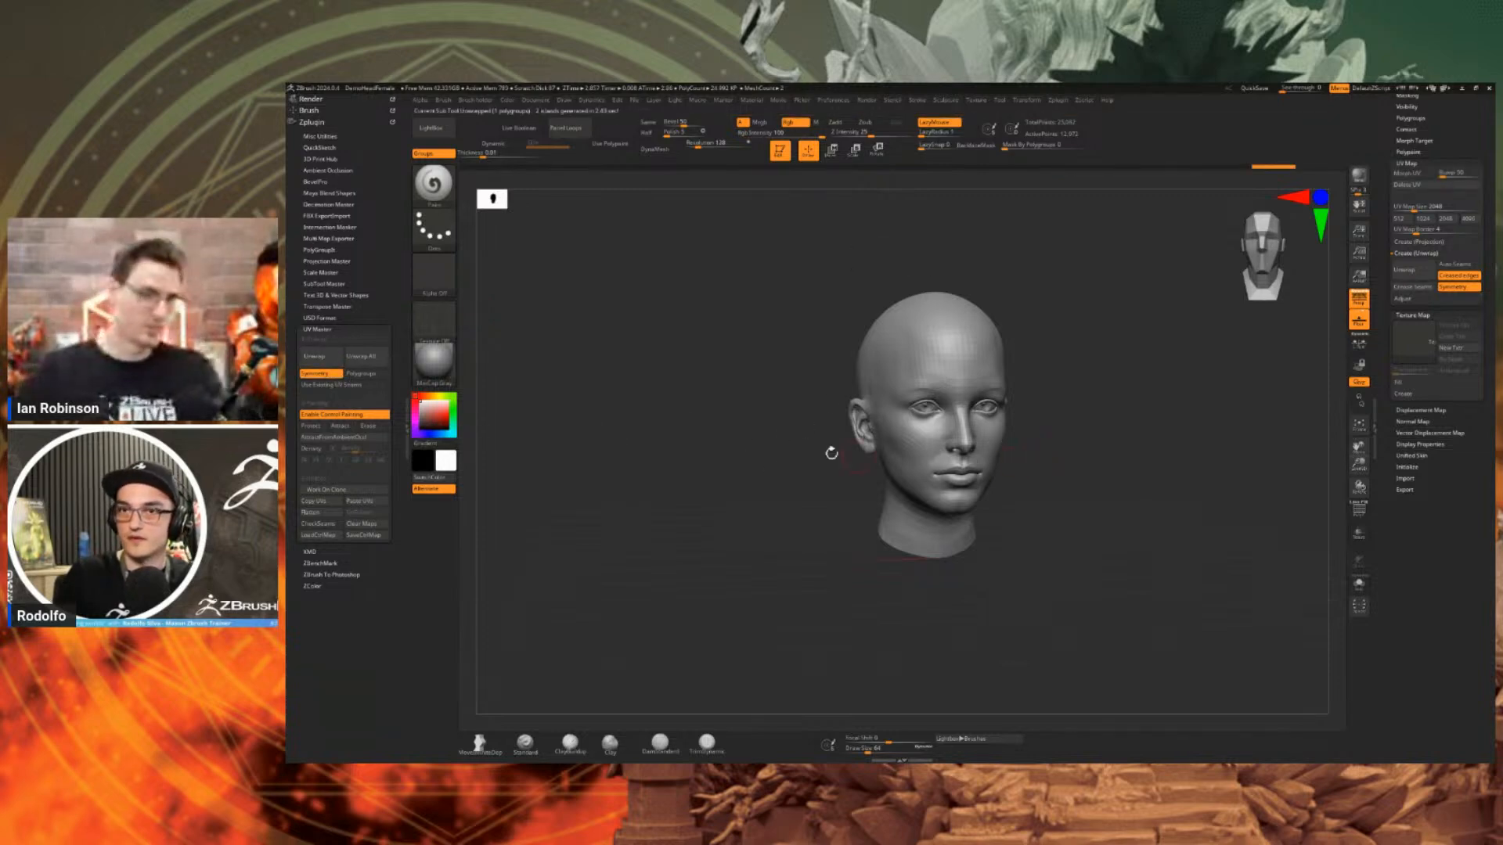
drag(641, 432, 657, 431)
click(310, 512)
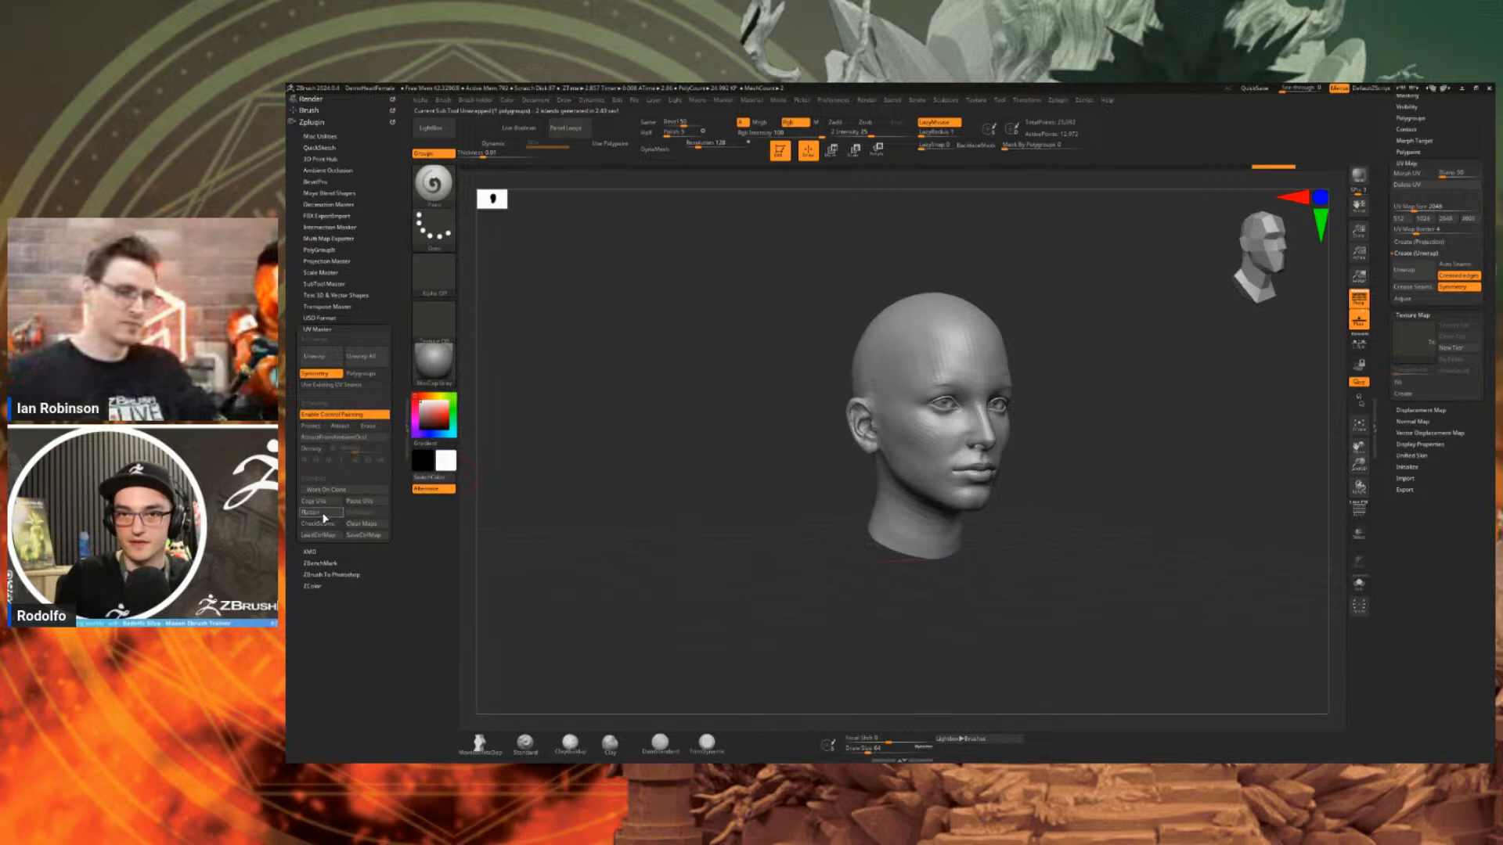
alt+drag(1103, 592, 857, 580)
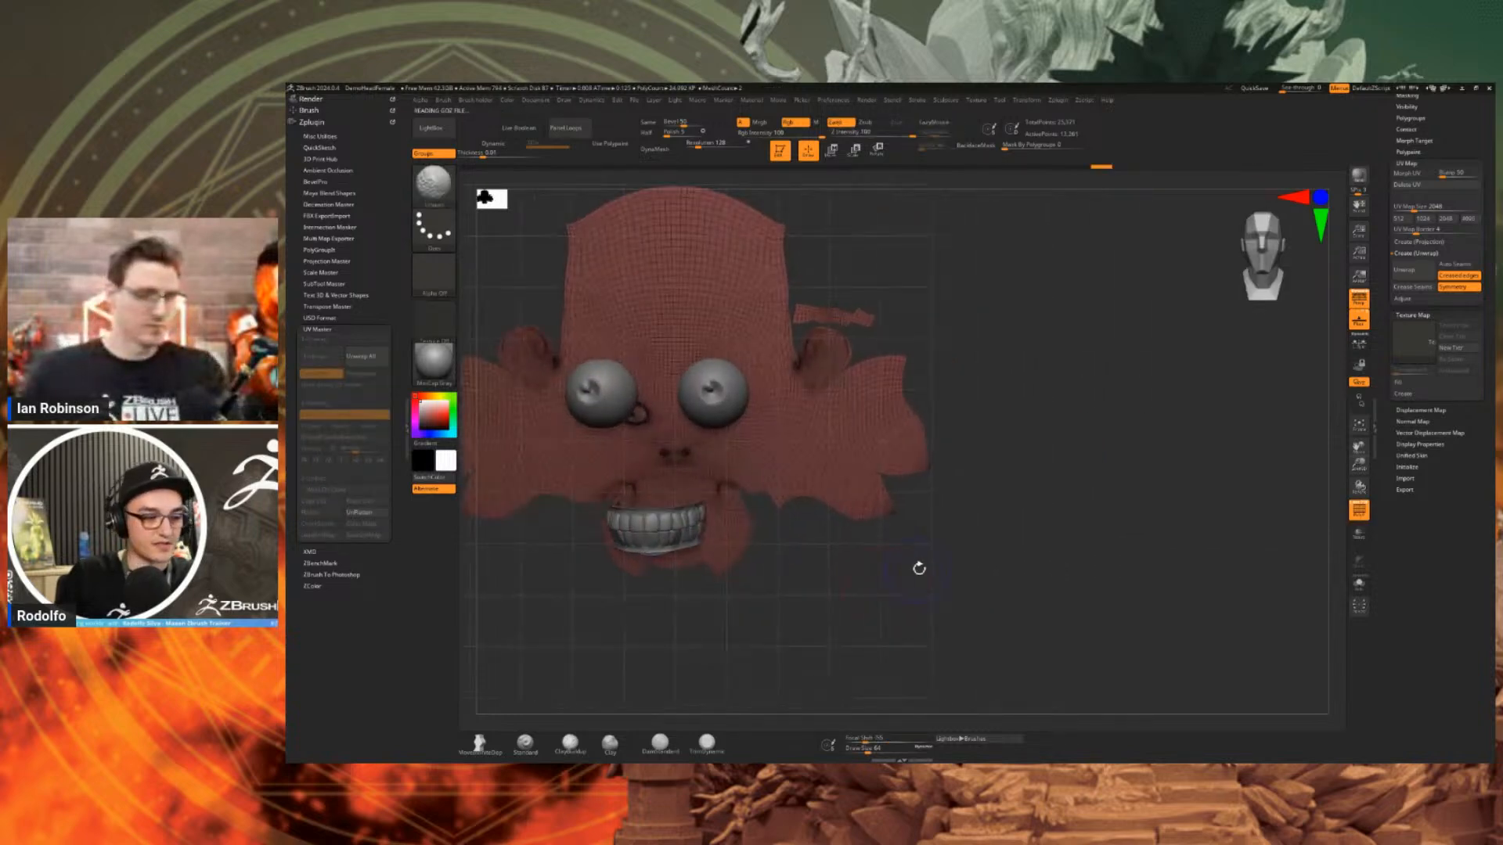
Unflatten the head and position it beside the canvas snapshot of its flattened UV layout.
click(359, 513)
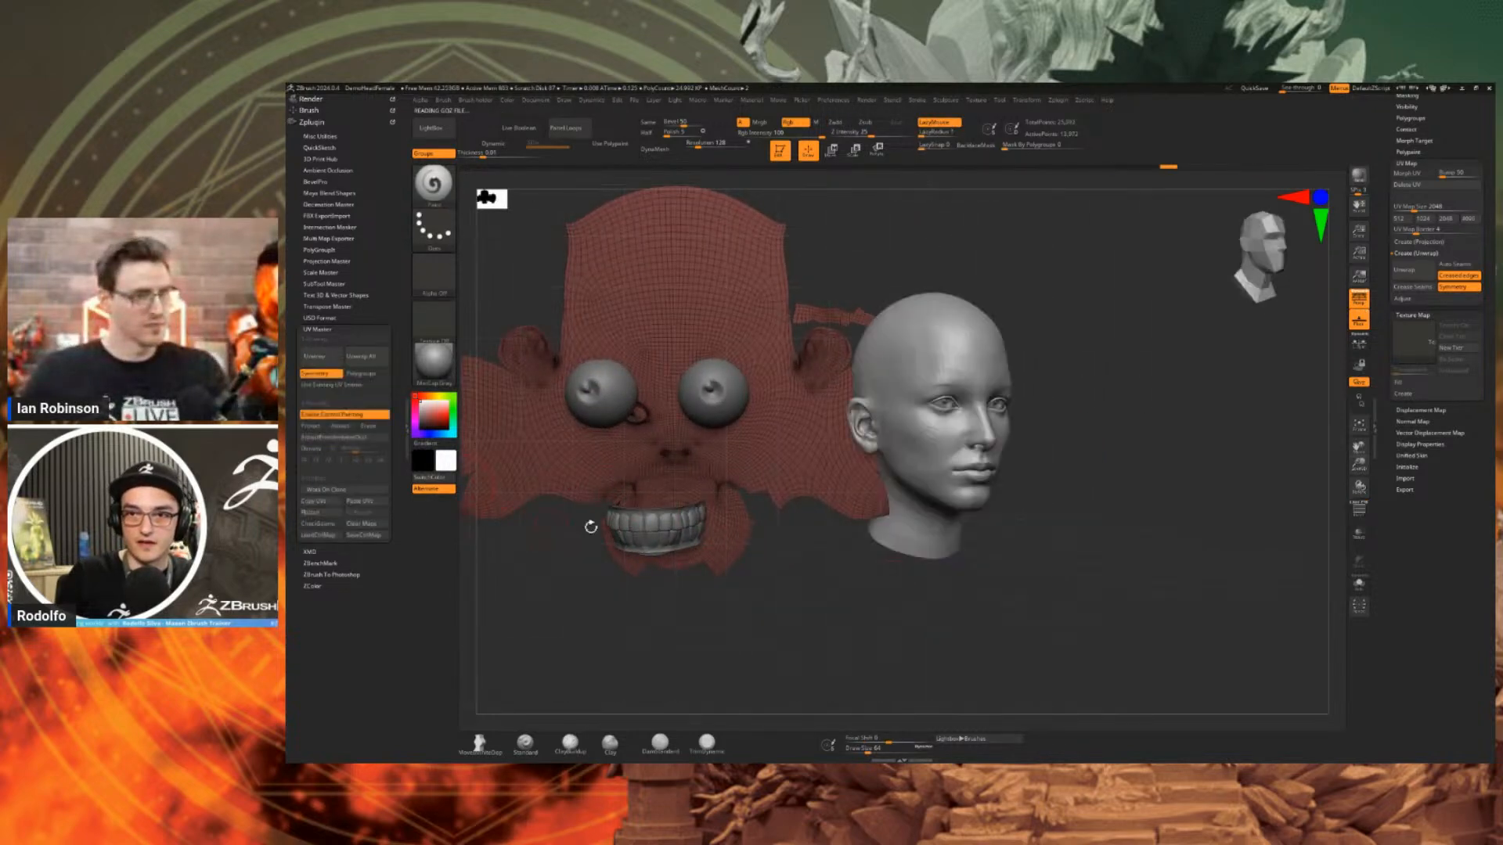
alt+drag(852, 604, 963, 610)
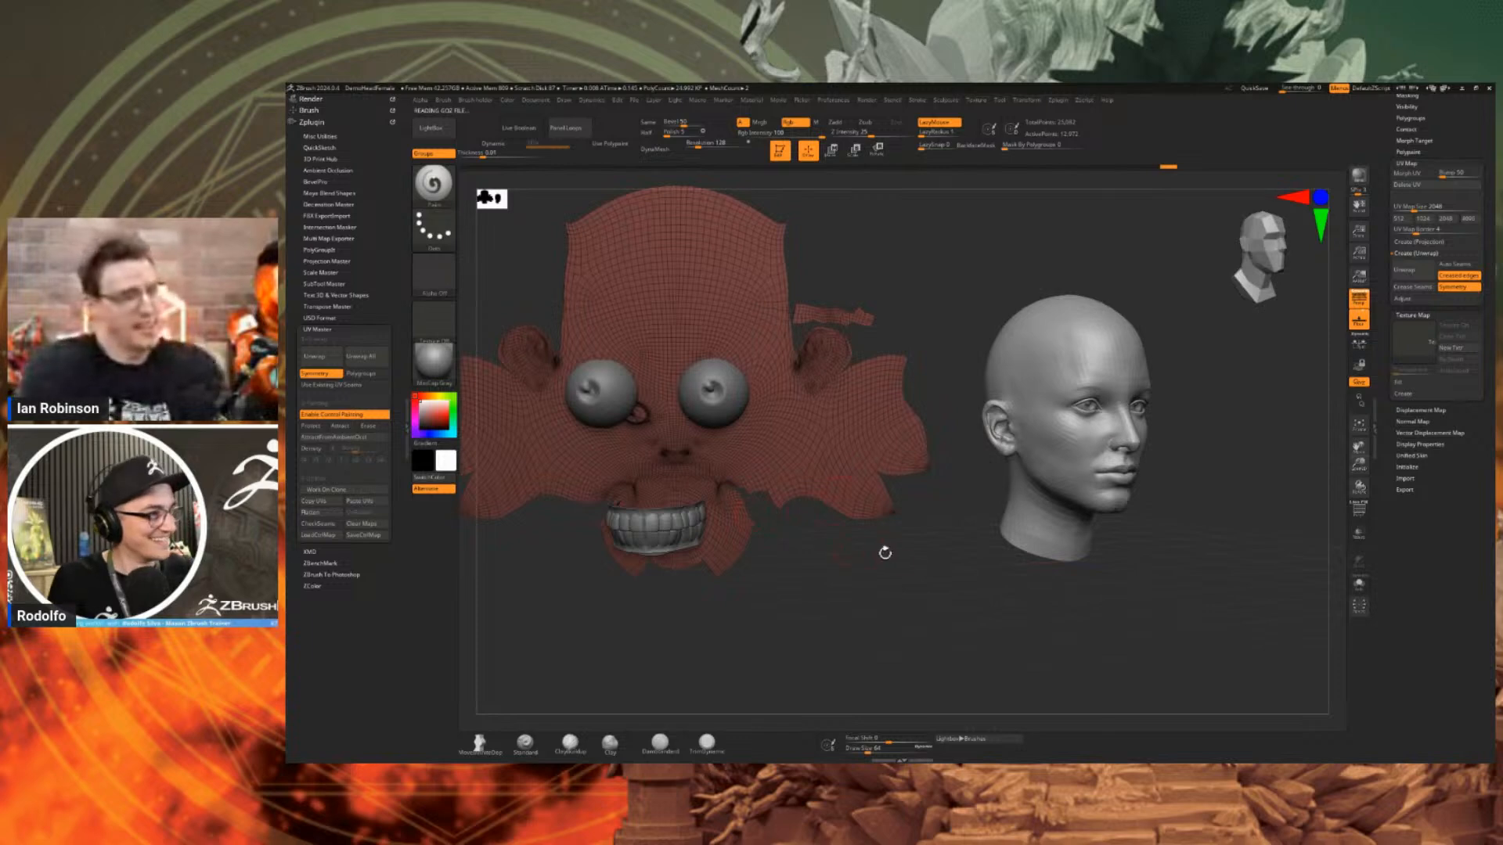
shift+drag(959, 587, 945, 593)
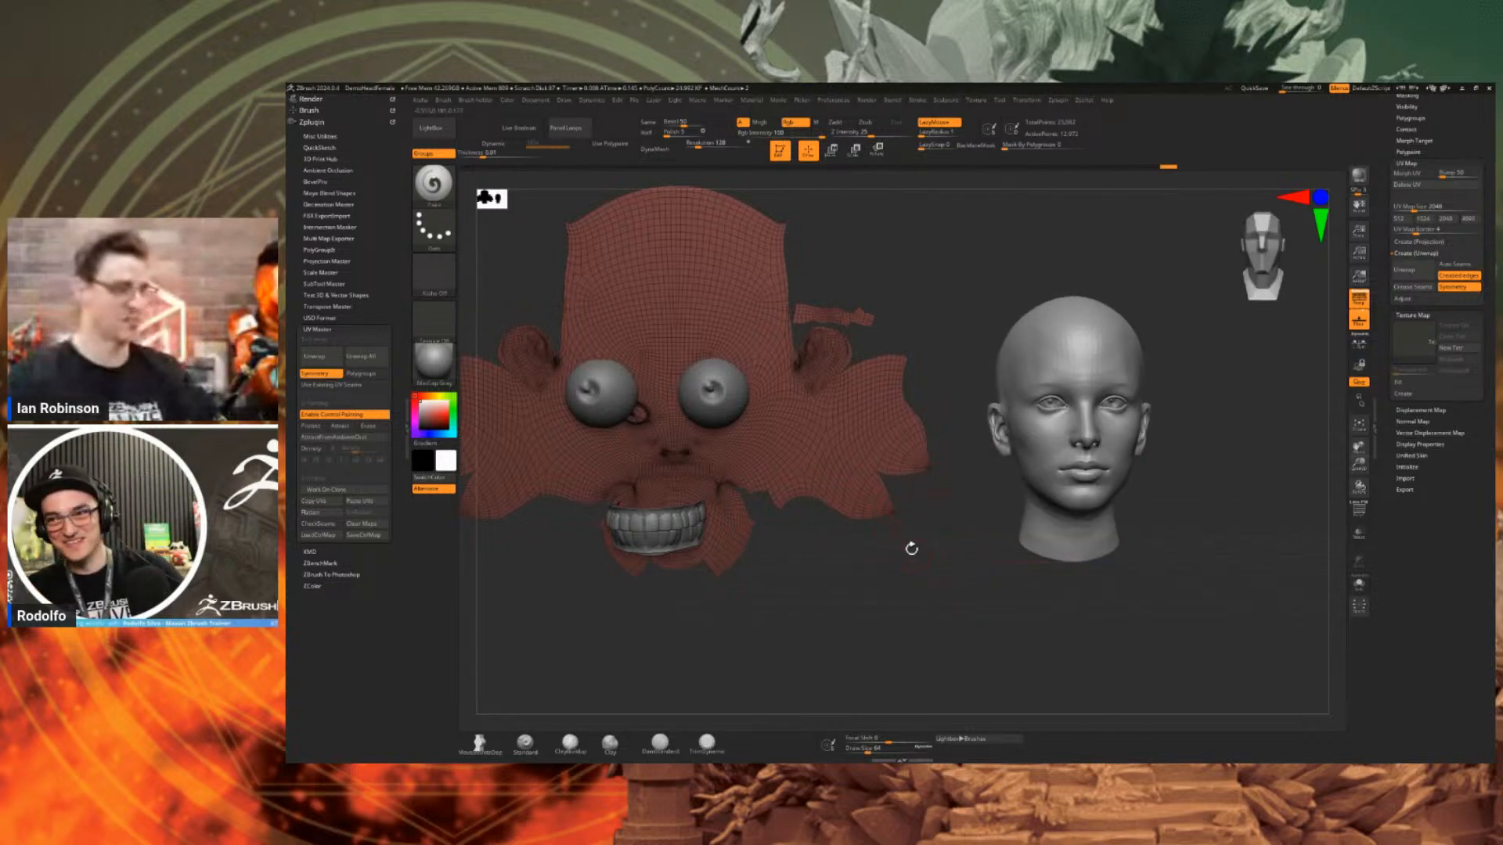
drag(915, 557, 923, 533)
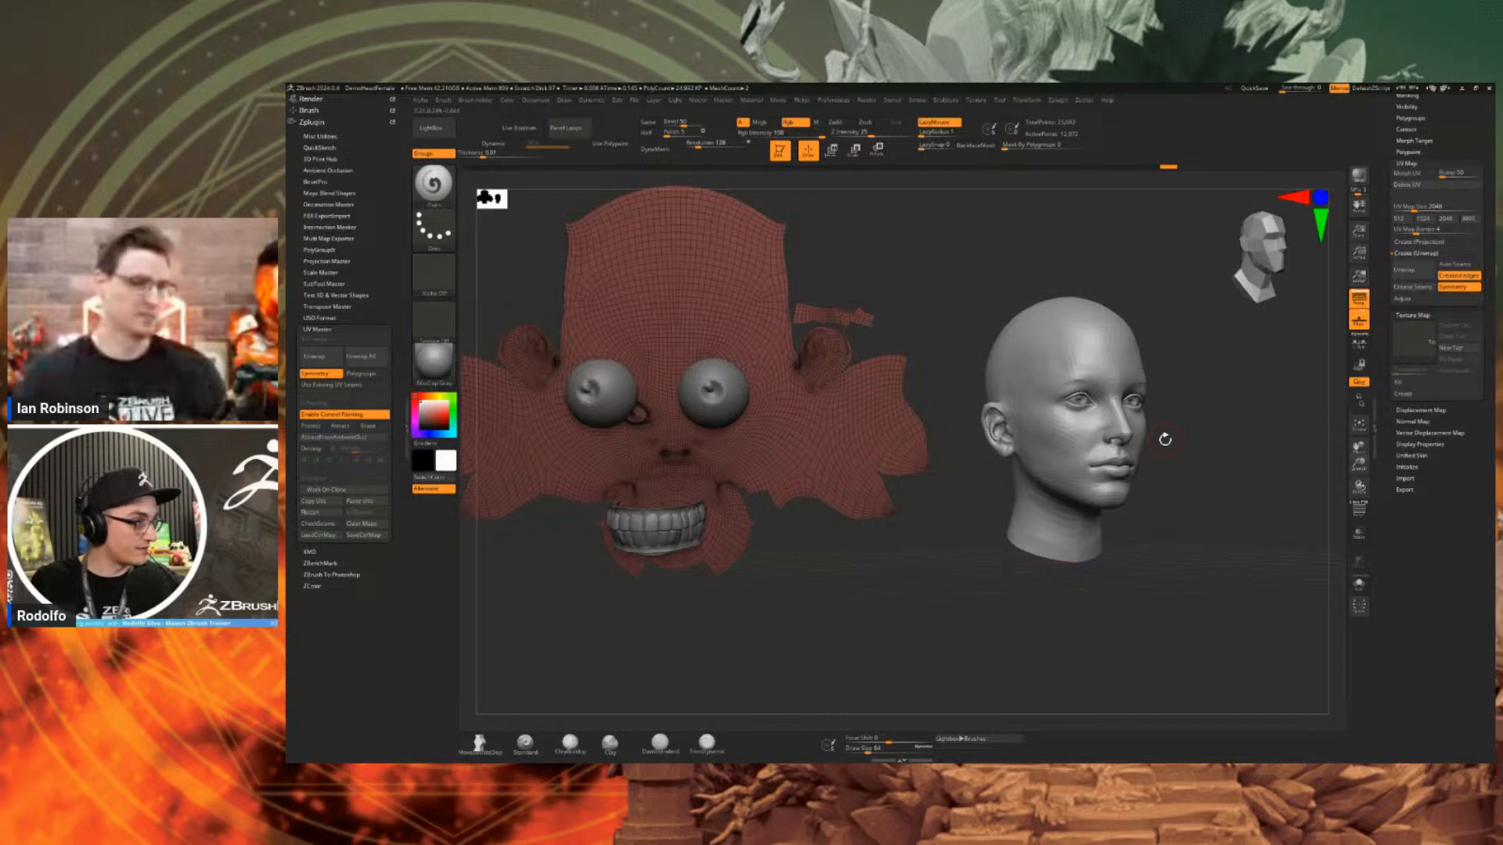
Enlarge the silhouette thumbnail and clear the flattened UV snapshot from the canvas.
drag(503, 205, 673, 317)
alt+drag(895, 313, 933, 317)
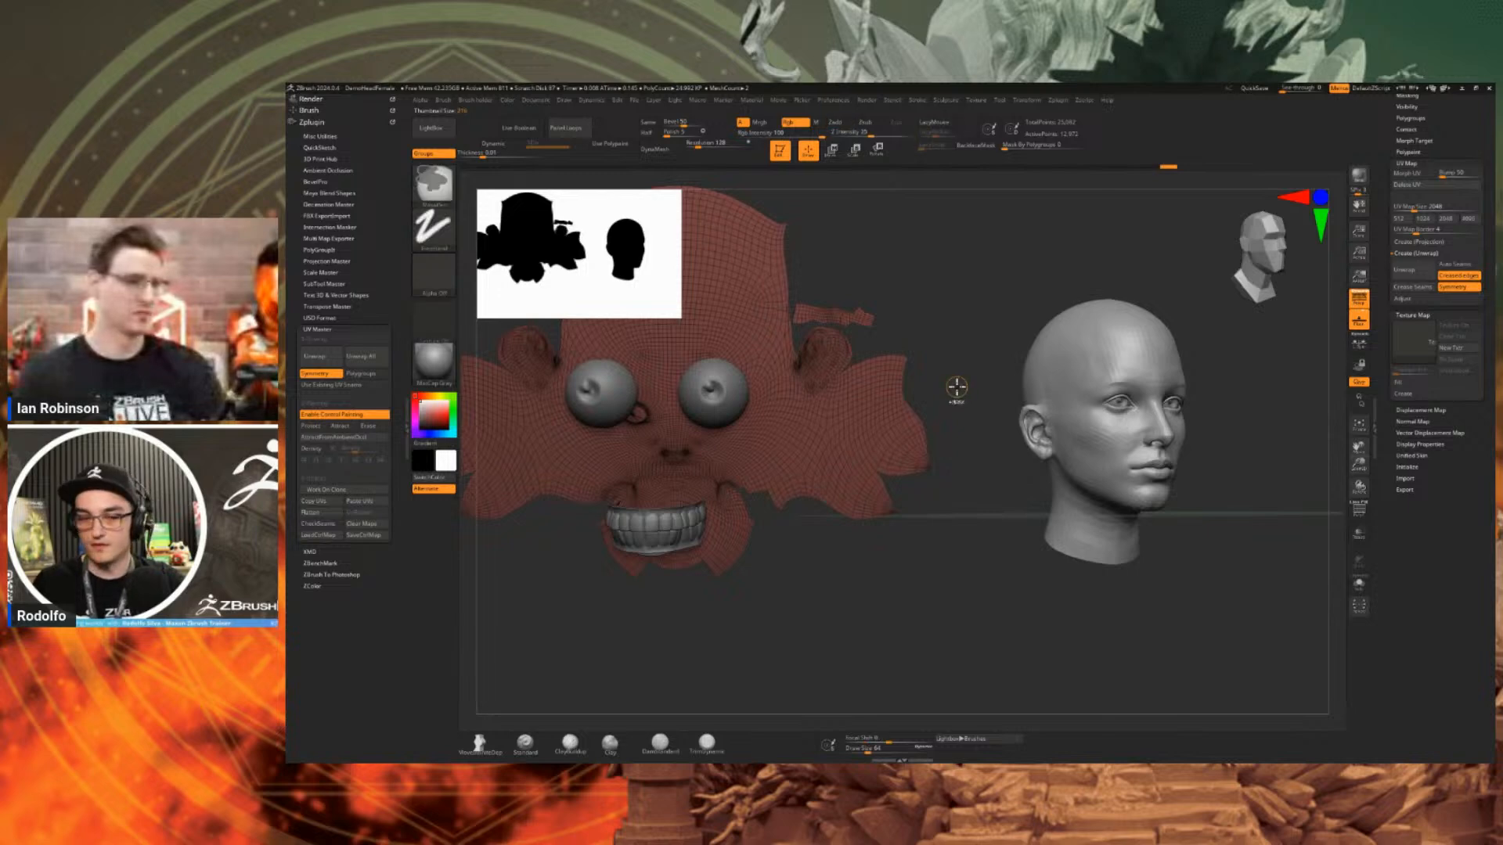
key(ctrl+n)
alt+drag(978, 445, 813, 529)
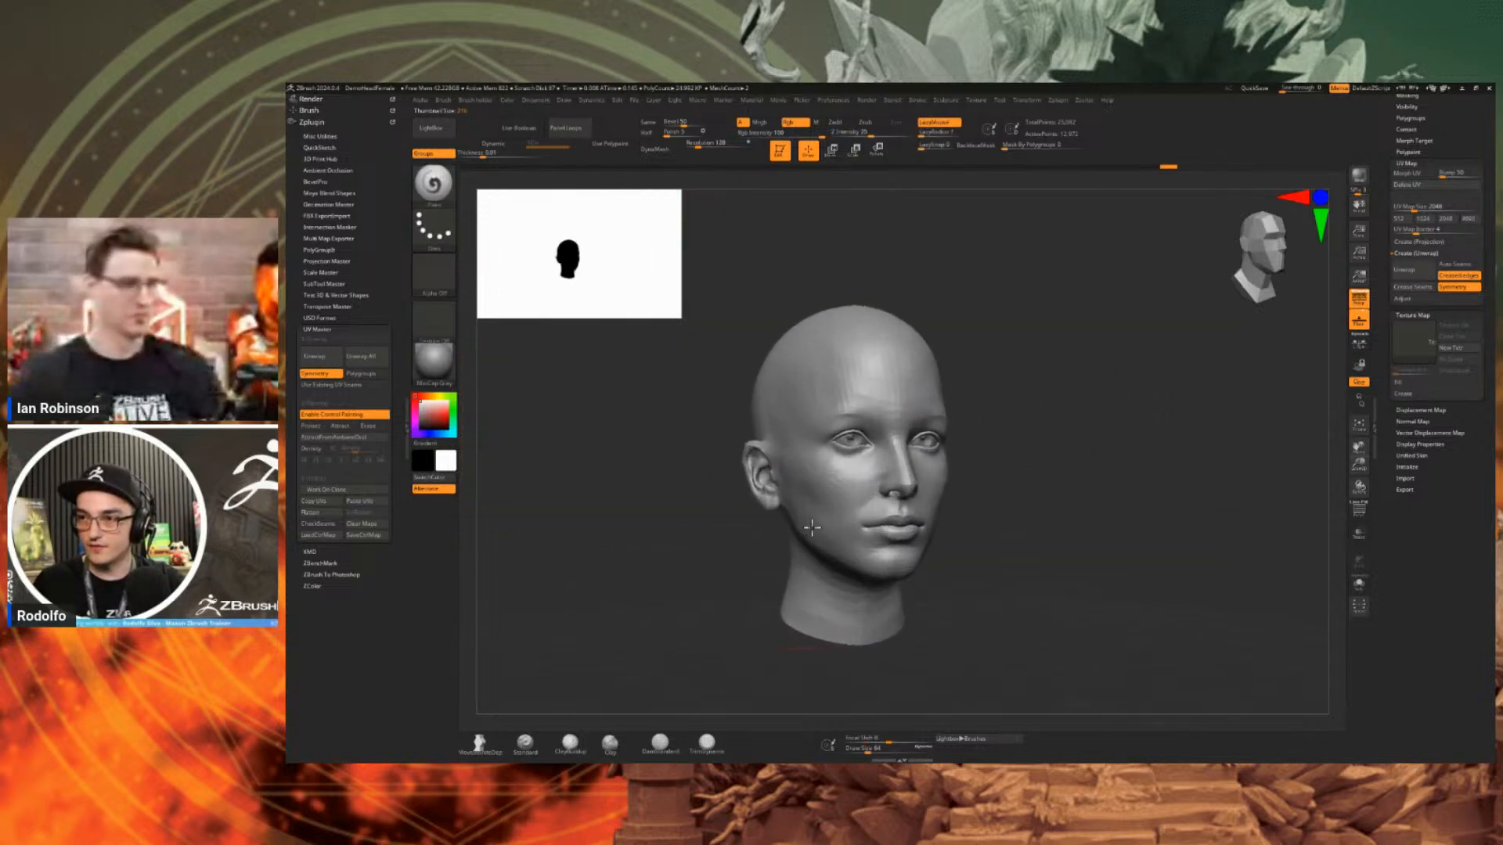
Turn on the head's polyframe and subdivide the mesh three times.
key(shift+f)
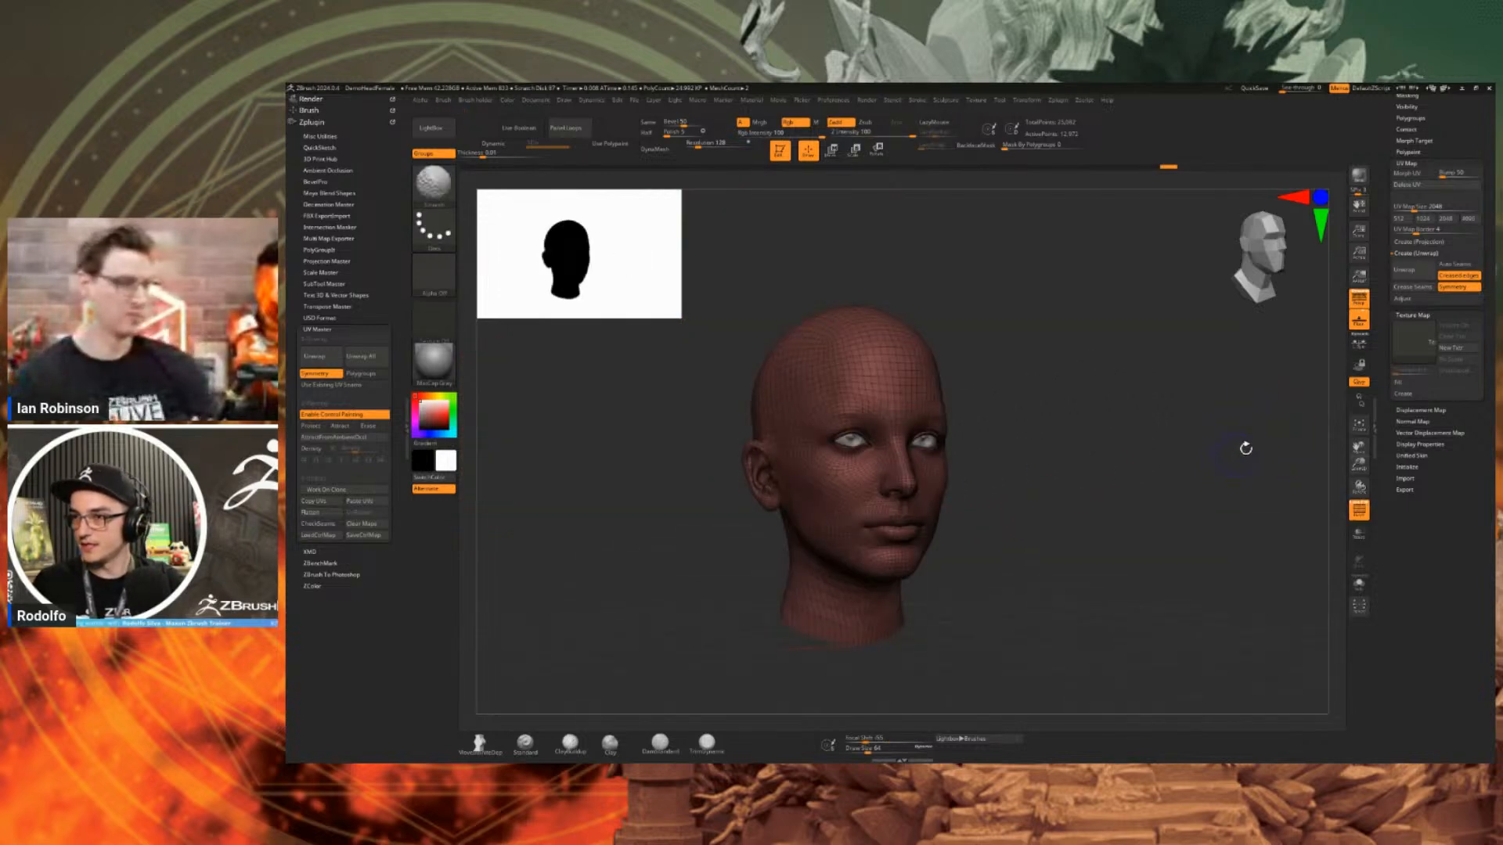
key(ctrl+d)
key(ctrl+d)
key(ctrl+d)
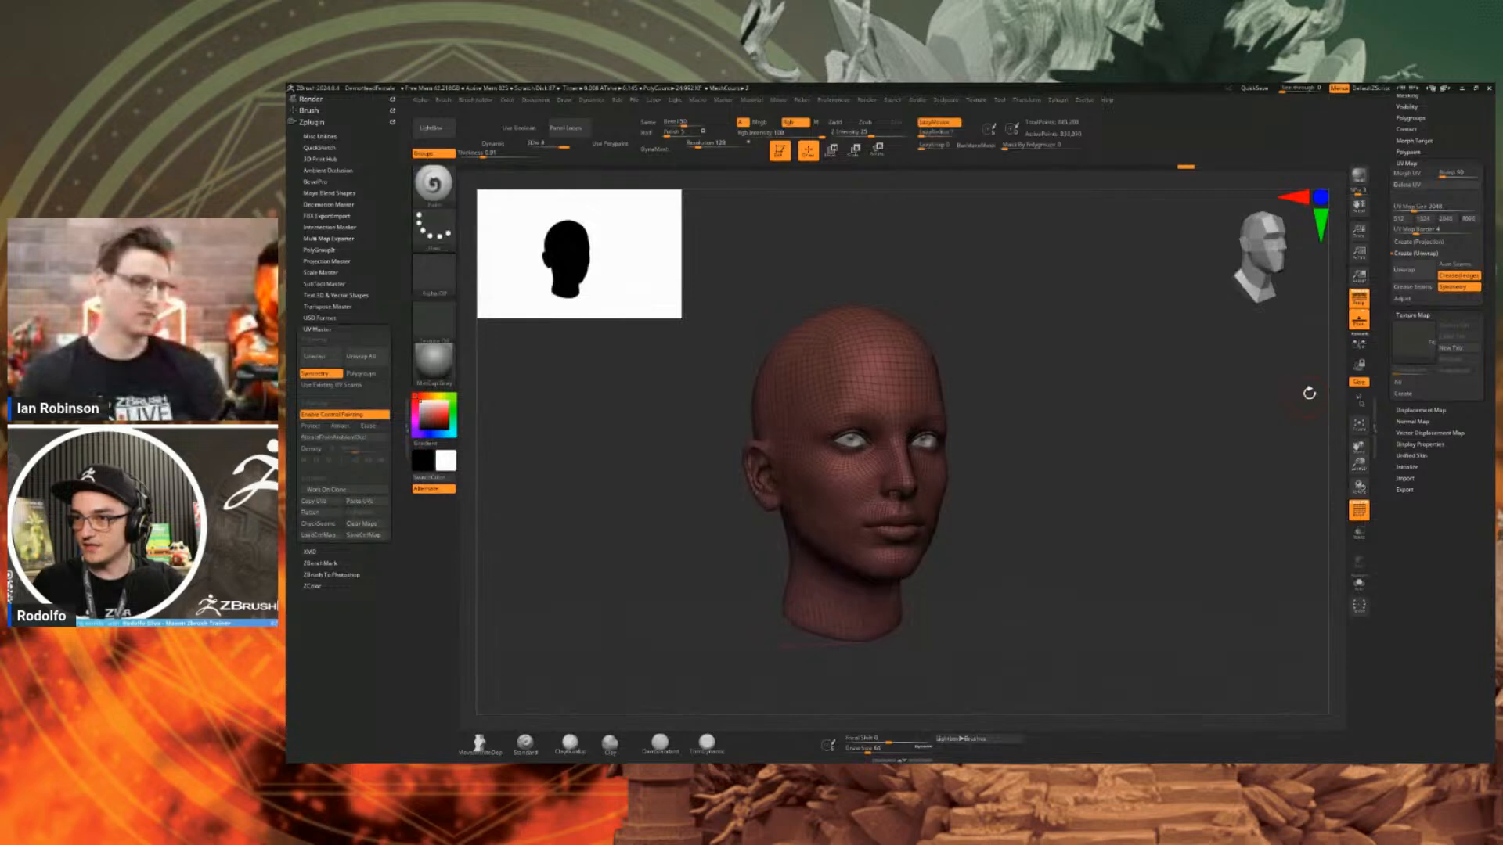
Turn off the head's polyframe and pre-process the head in Decimation Master with Keep UVs enabled.
mouse_move(1379, 220)
mouse_down()
mouse_move(1370, 305)
mouse_move(1410, 413)
mouse_up()
key(shift+f)
click(1410, 415)
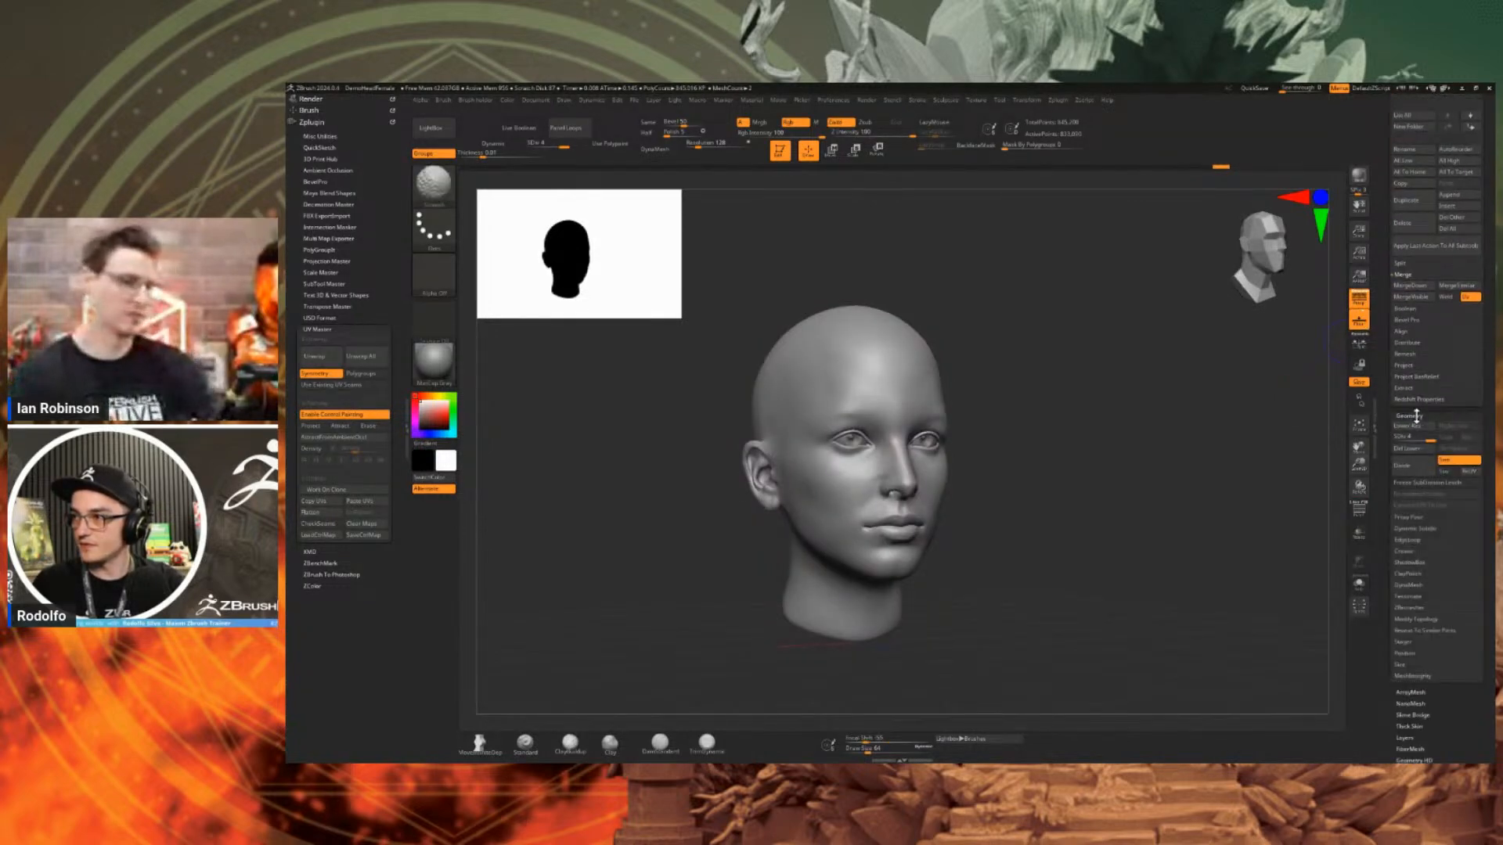
shift+drag(1107, 479, 1060, 447)
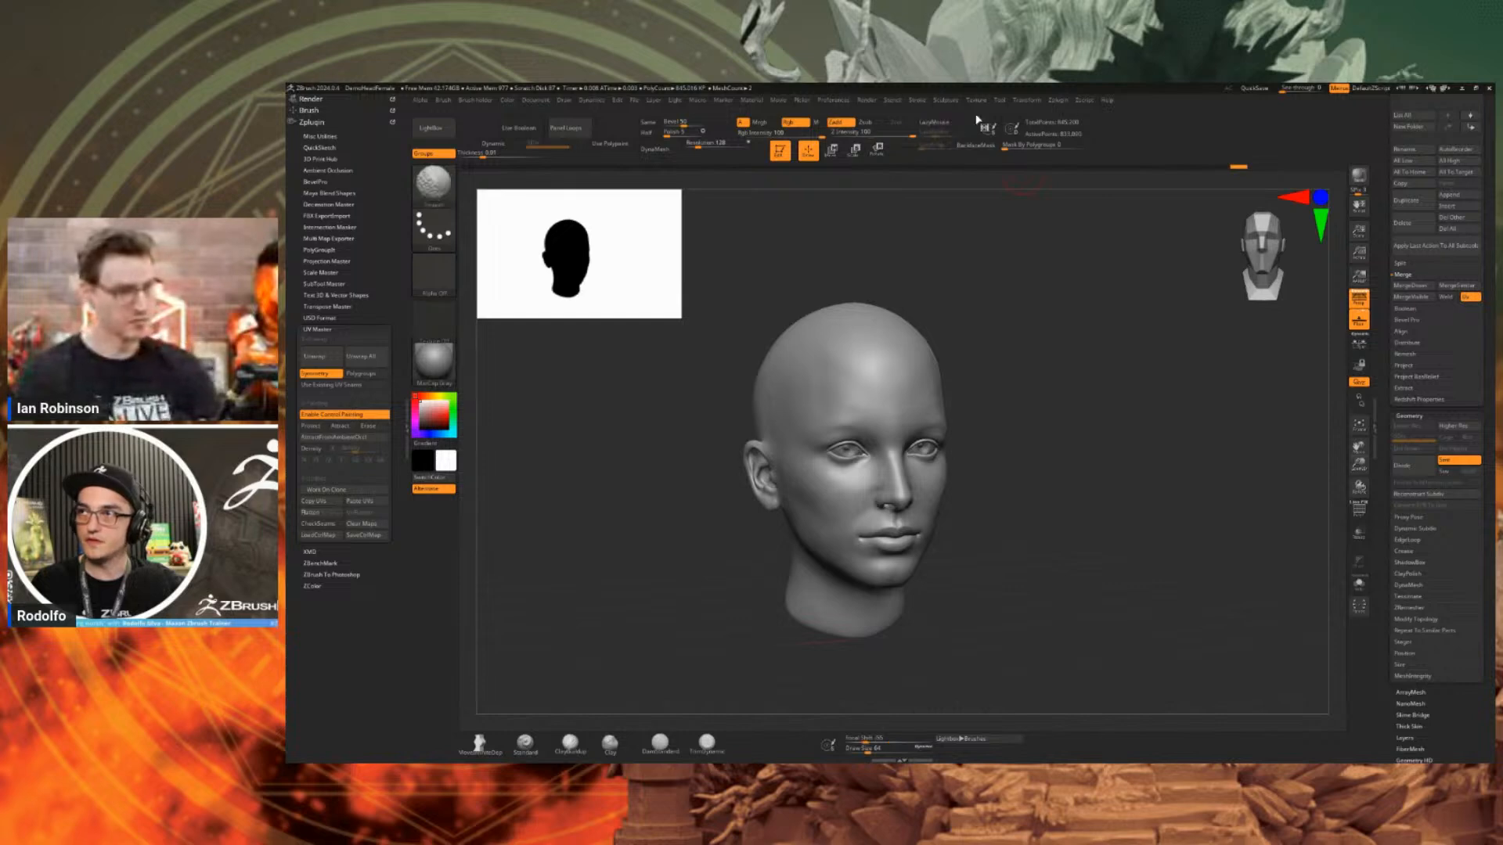
click(334, 208)
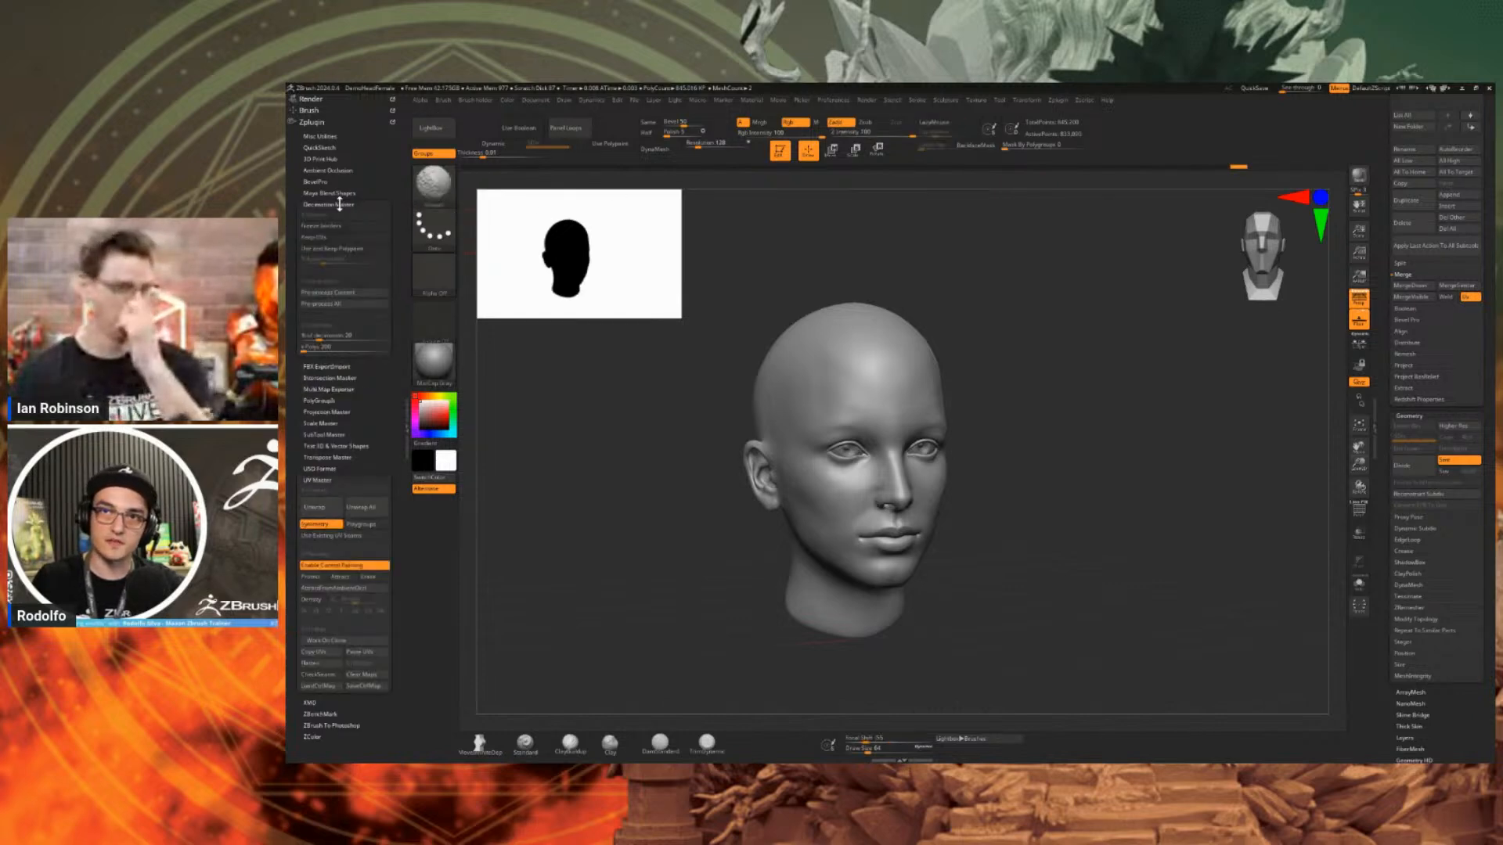
click(333, 292)
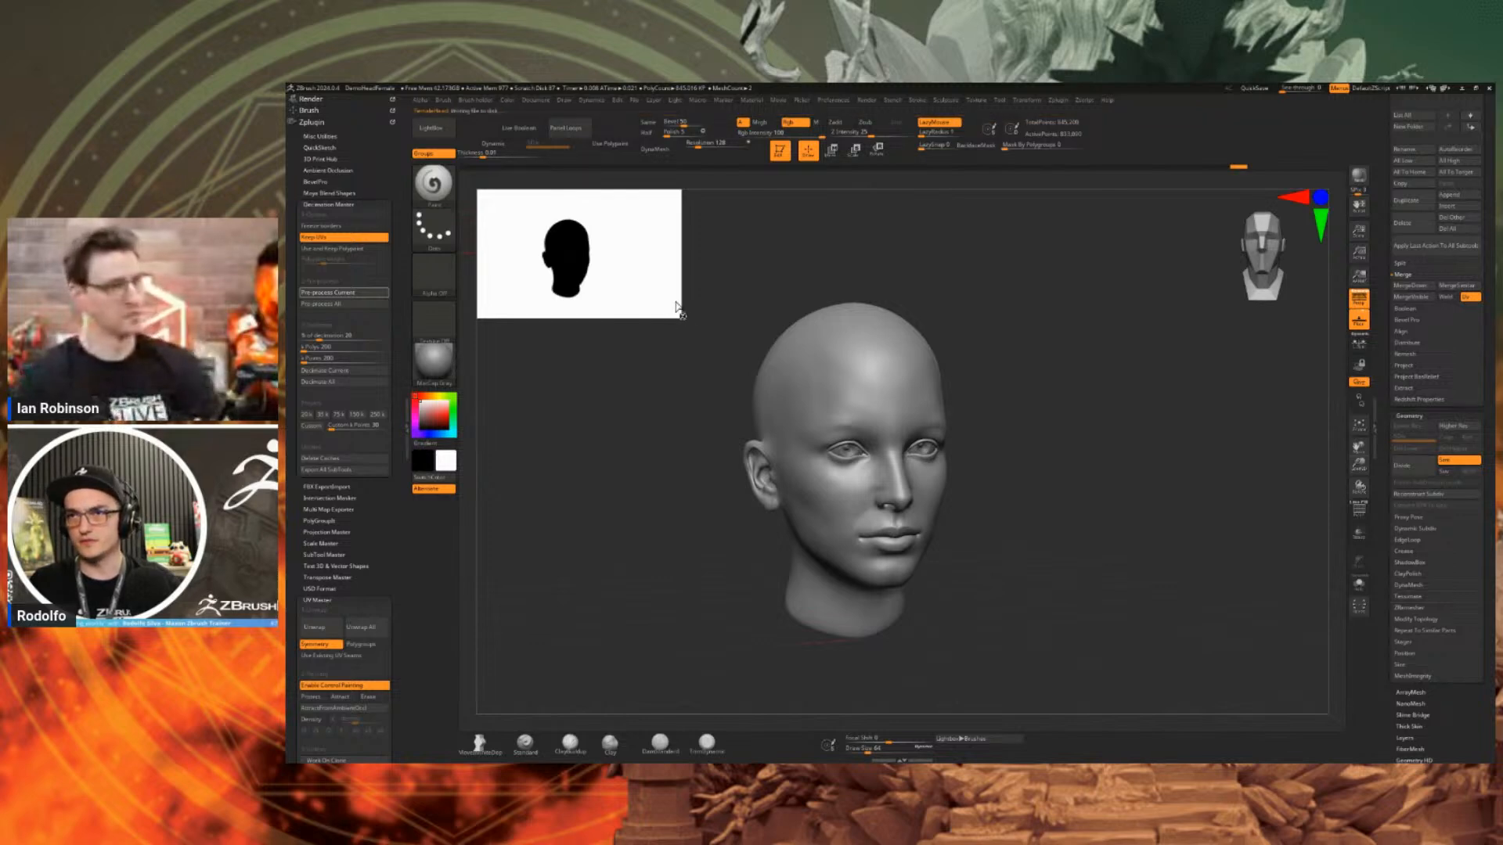
Enlarge the silhouette thumbnail, reposition the head below it, and set the decimation target to 20 k polys.
drag(675, 305, 813, 398)
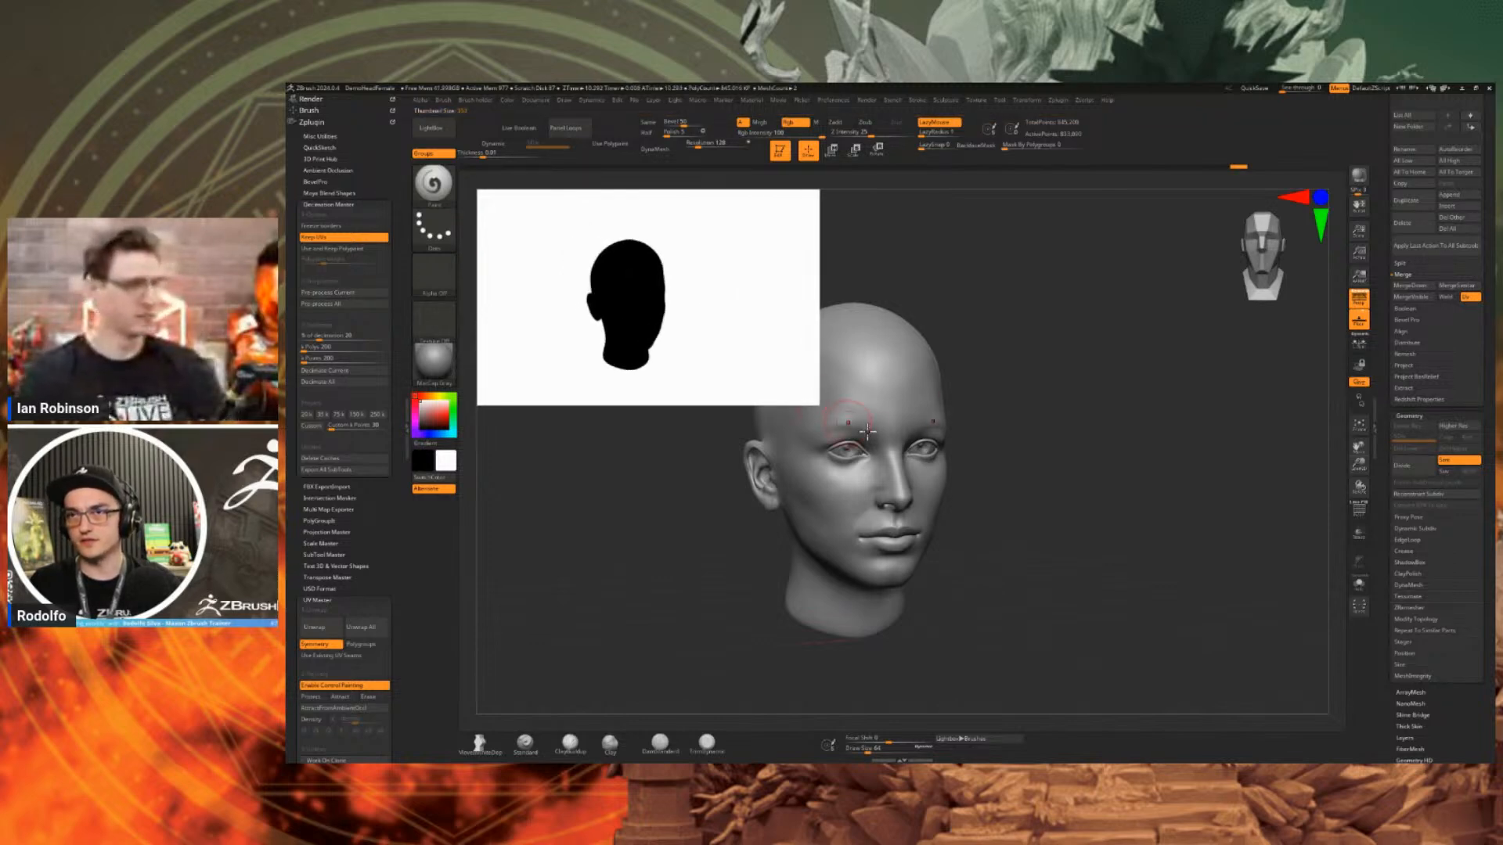
alt+drag(1055, 470, 971, 492)
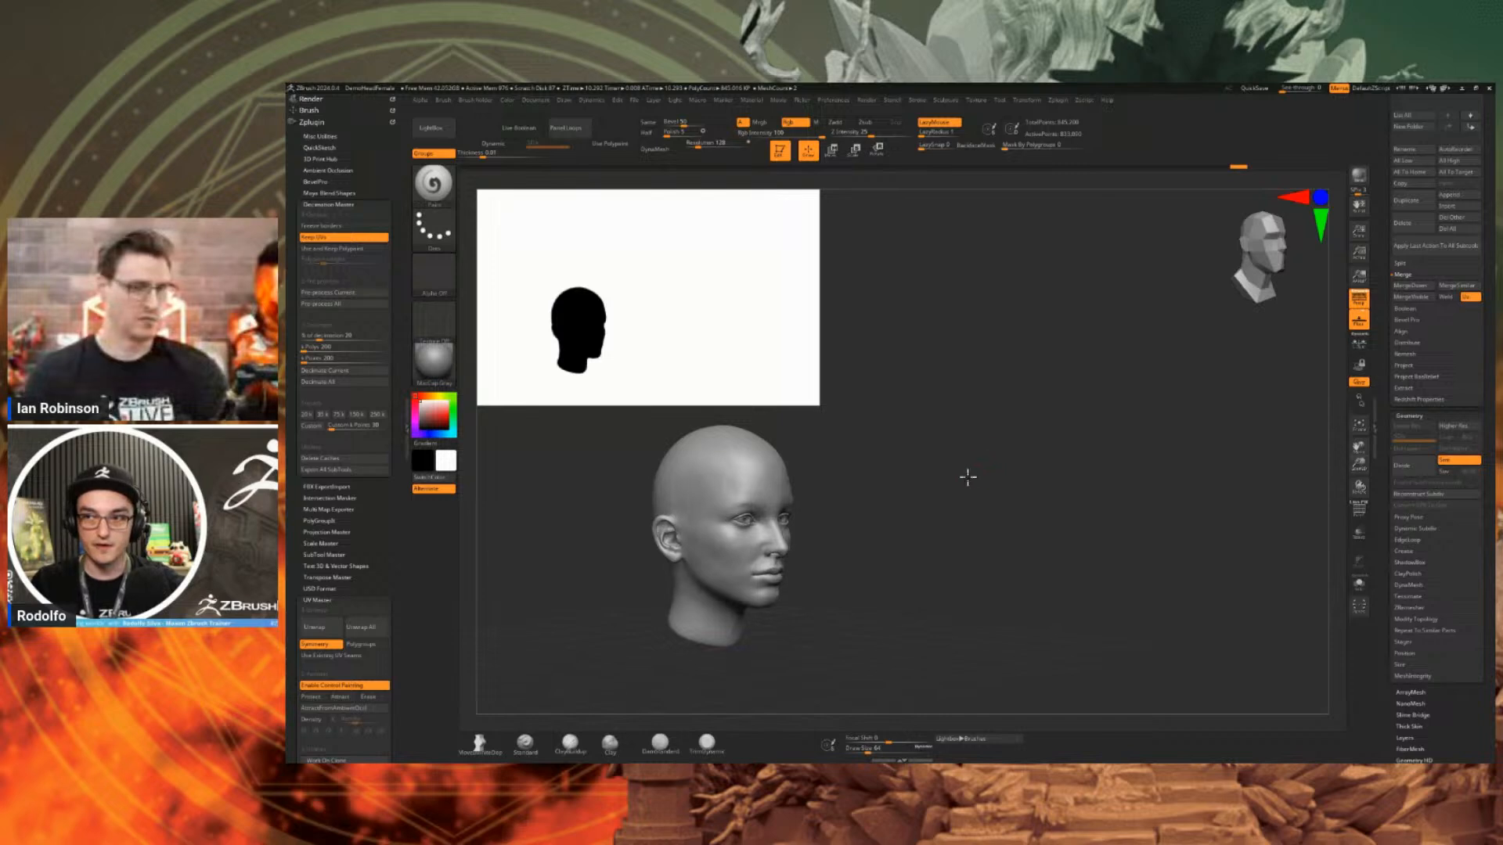
click(329, 347)
click(324, 347)
text(2)
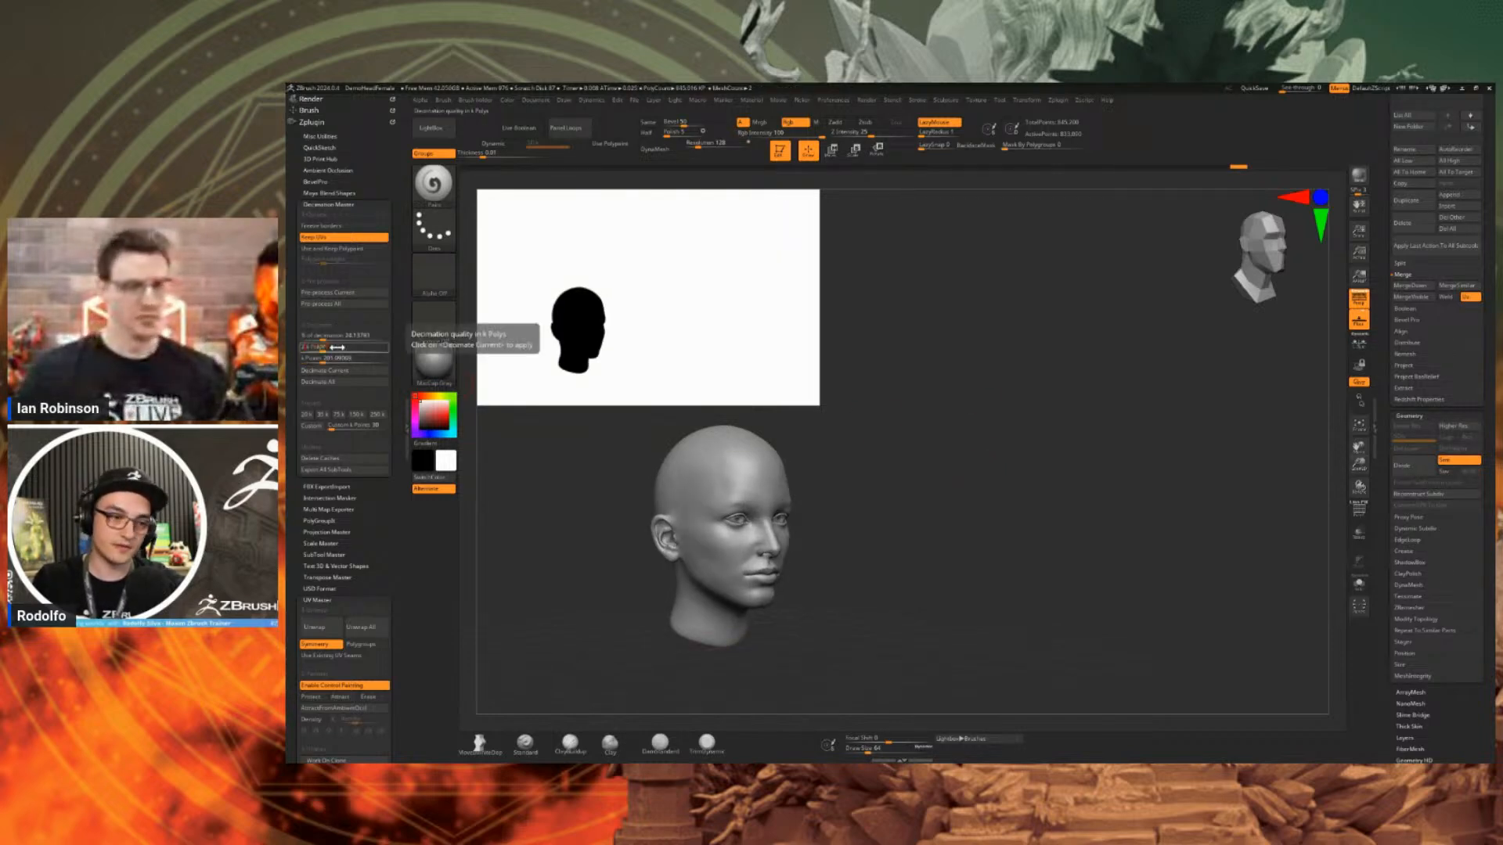
text(0)
key(Return)
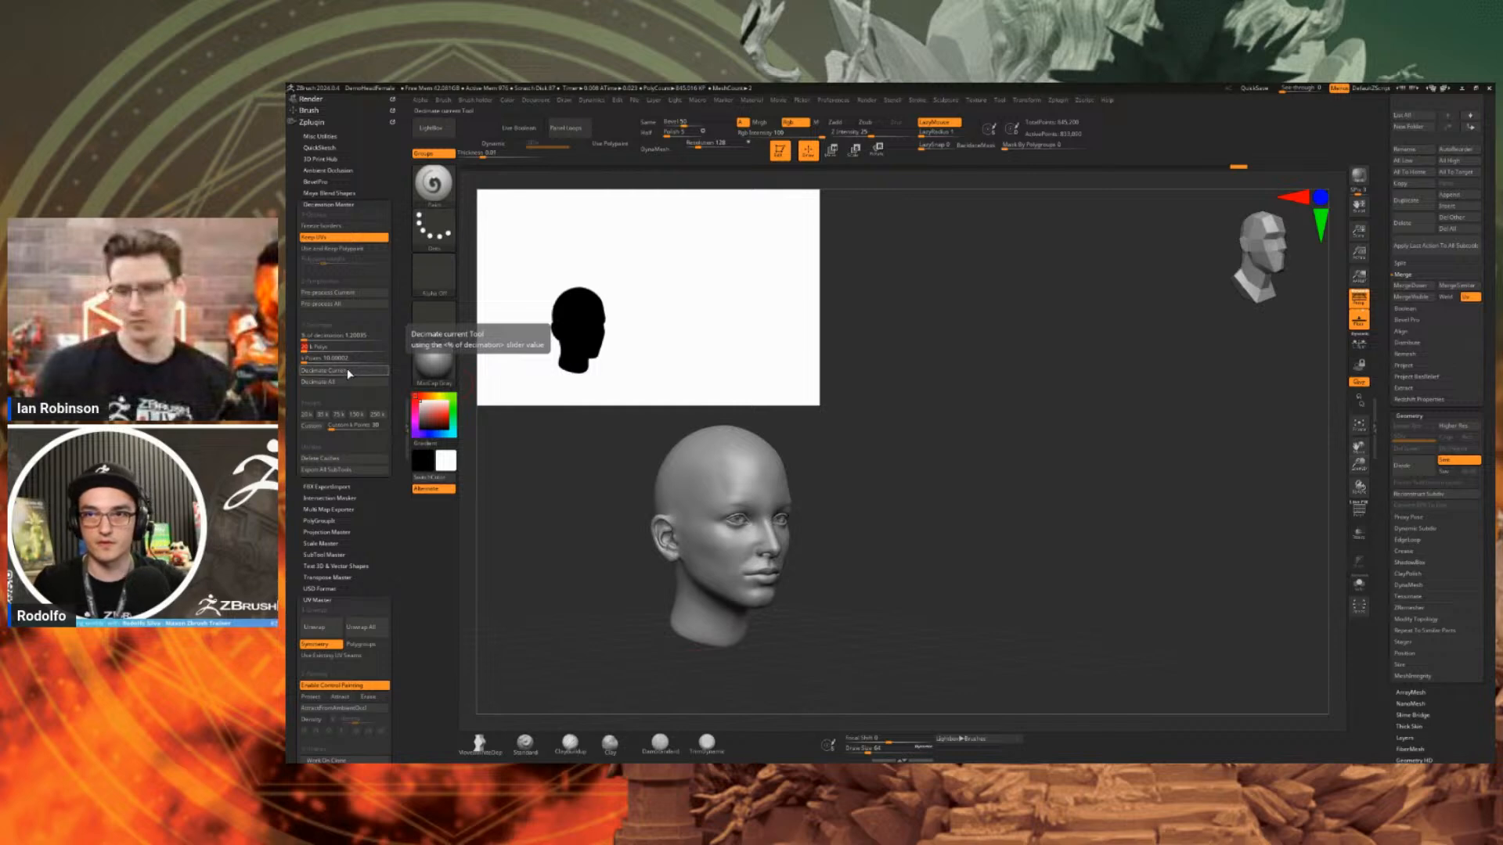
Snapshot the full-resolution head onto the canvas without perspective, and place the live head beside it, decimated at the 20 k polys target.
alt+drag(918, 529, 866, 443)
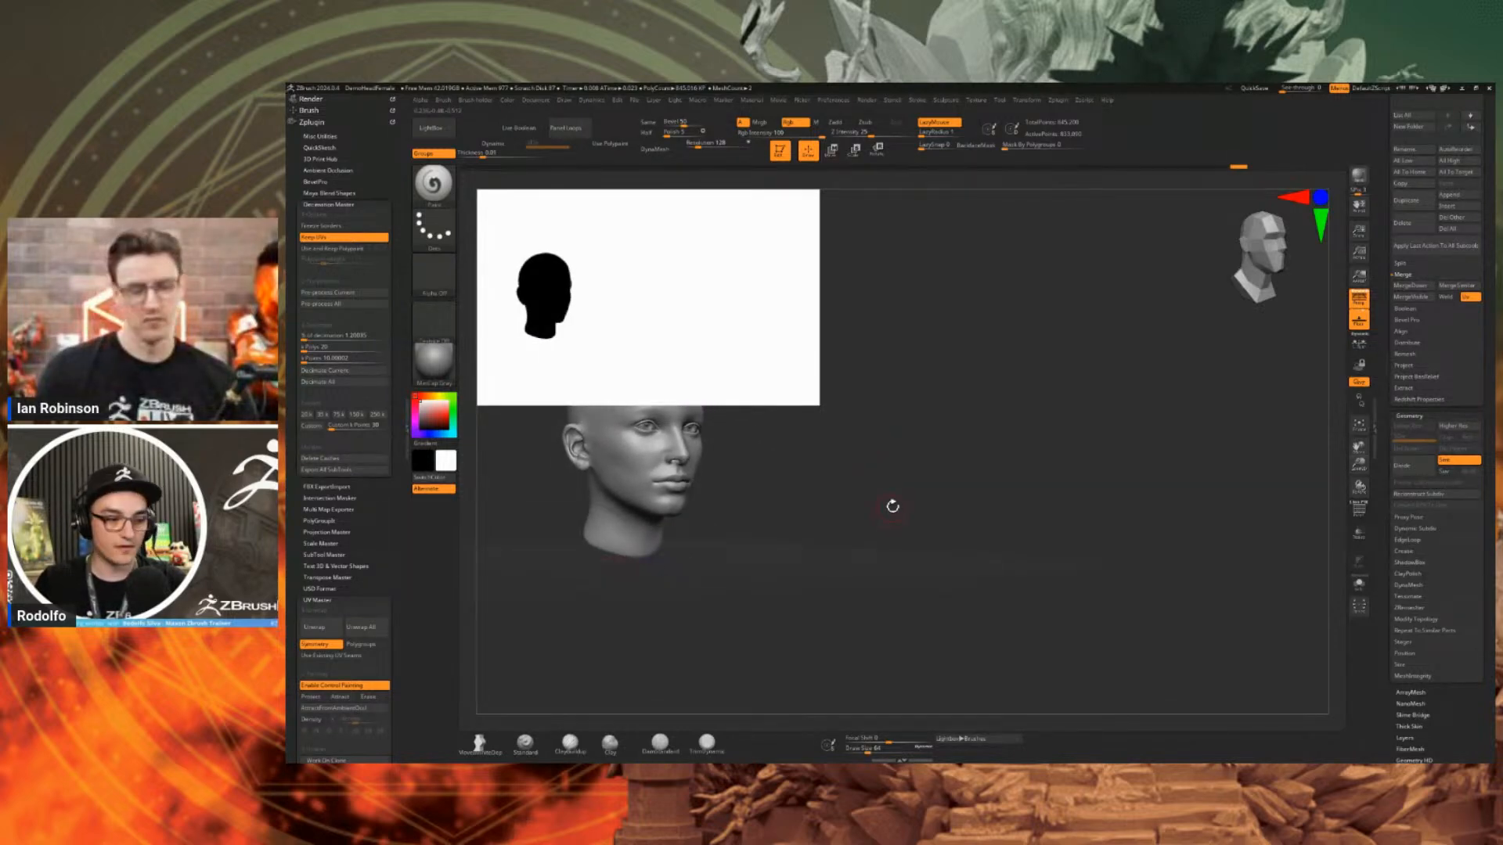
mouse_move(913, 510)
alt+mouse_down()
mouse_move(1149, 528)
mouse_move(924, 524)
alt+mouse_up()
key(ctrl+n)
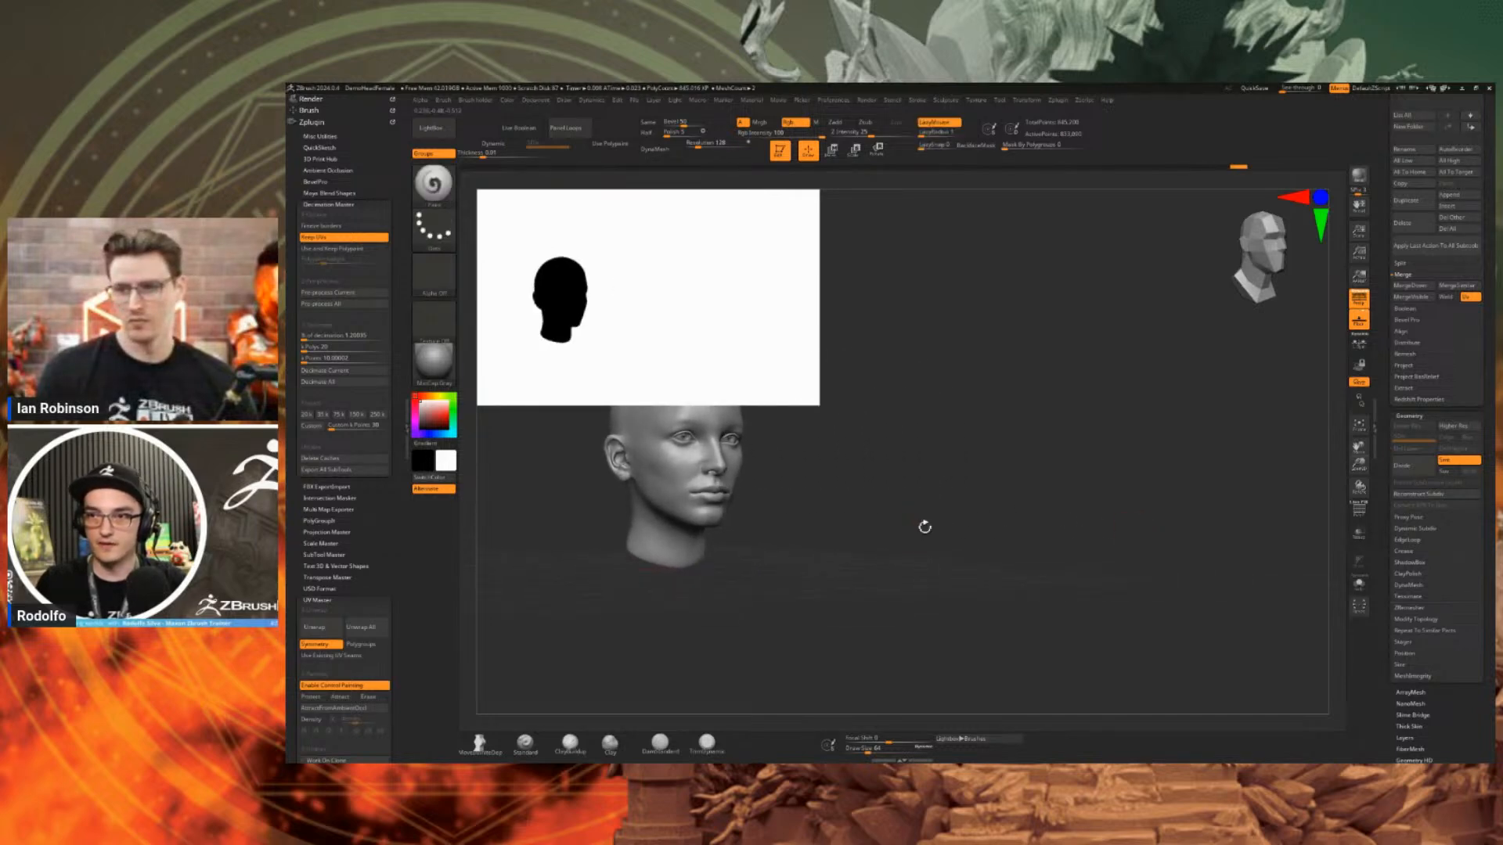
key(p)
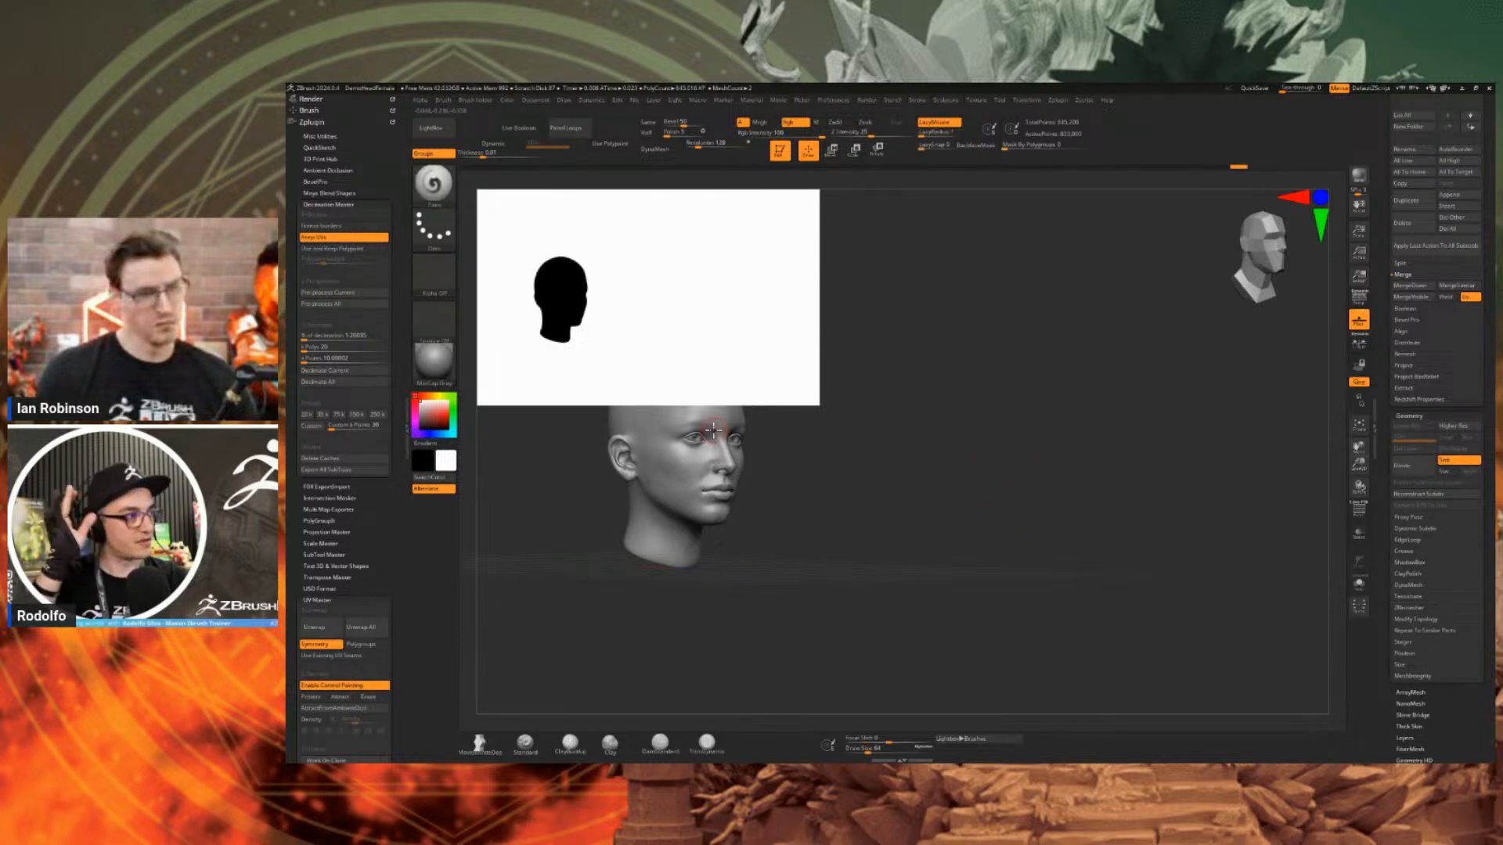
key(shift+s)
alt+drag(947, 518, 1198, 527)
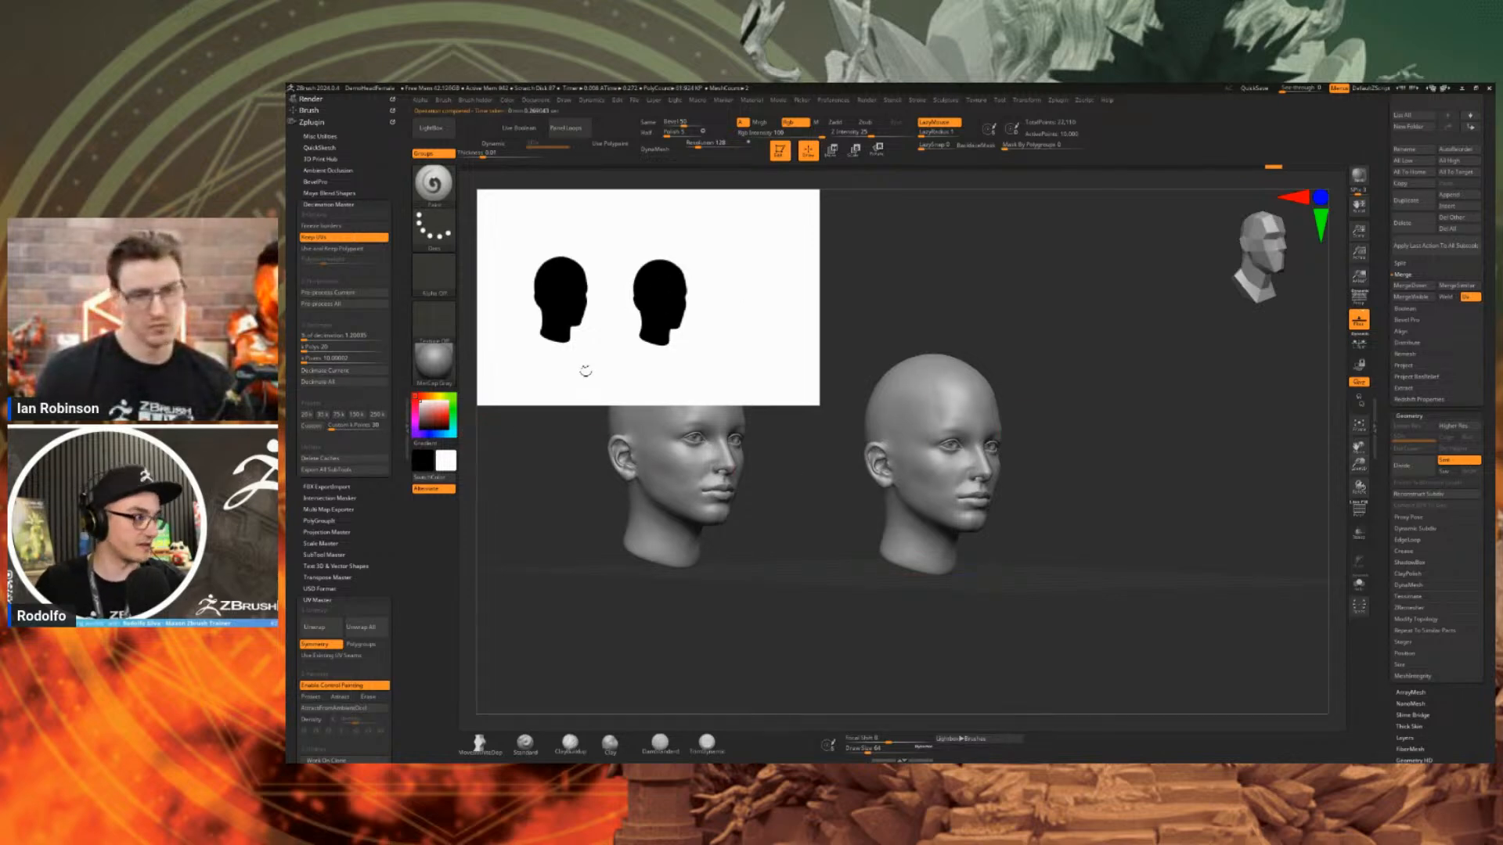
alt+drag(1113, 411, 1057, 408)
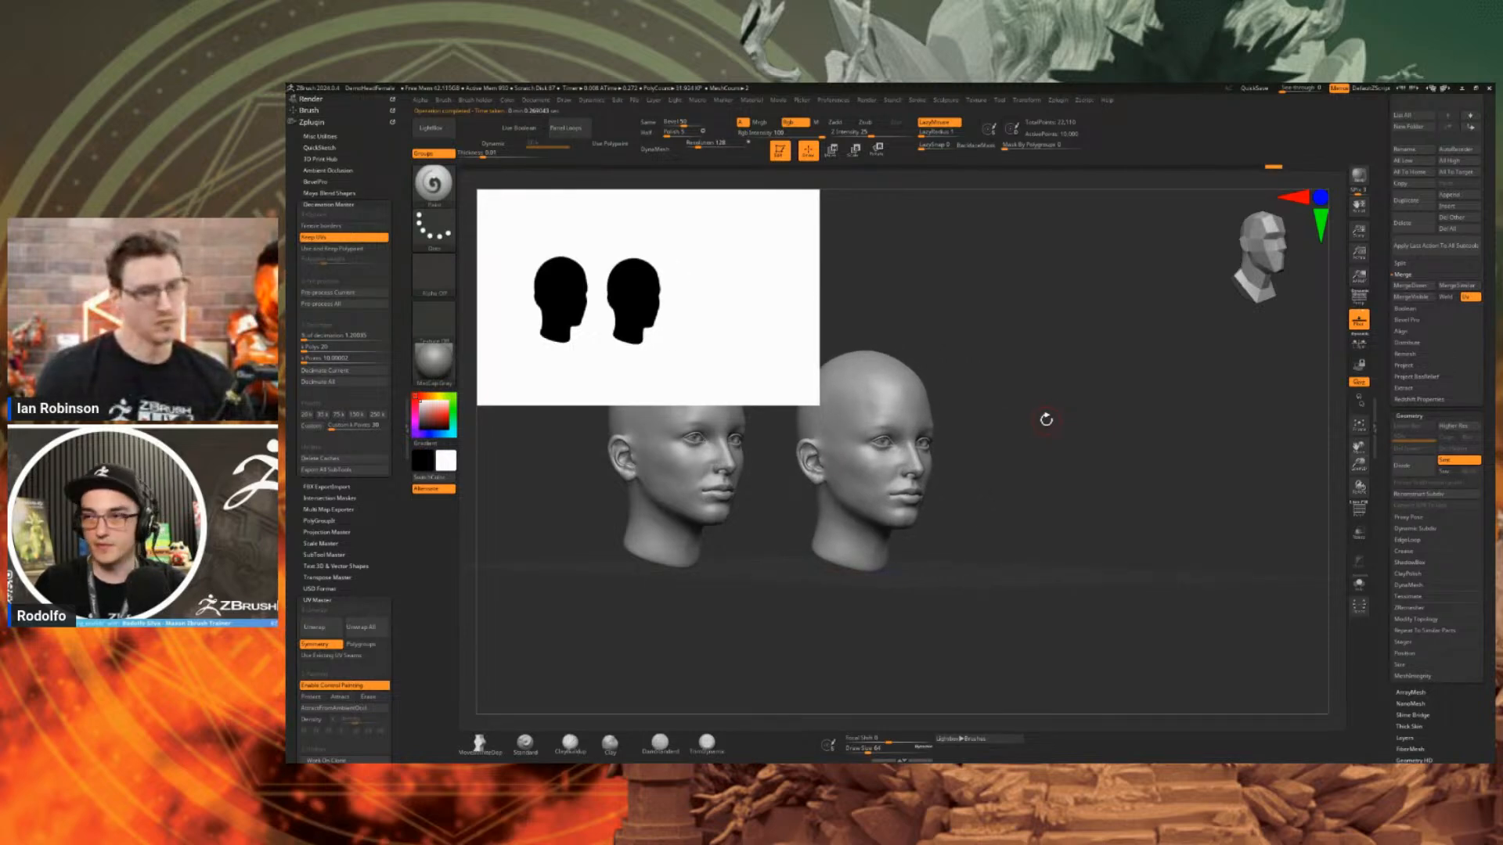
Snapshot the decimated head onto the canvas, move the live head beside it, and decimate that one to 1 k polys.
key(shift)
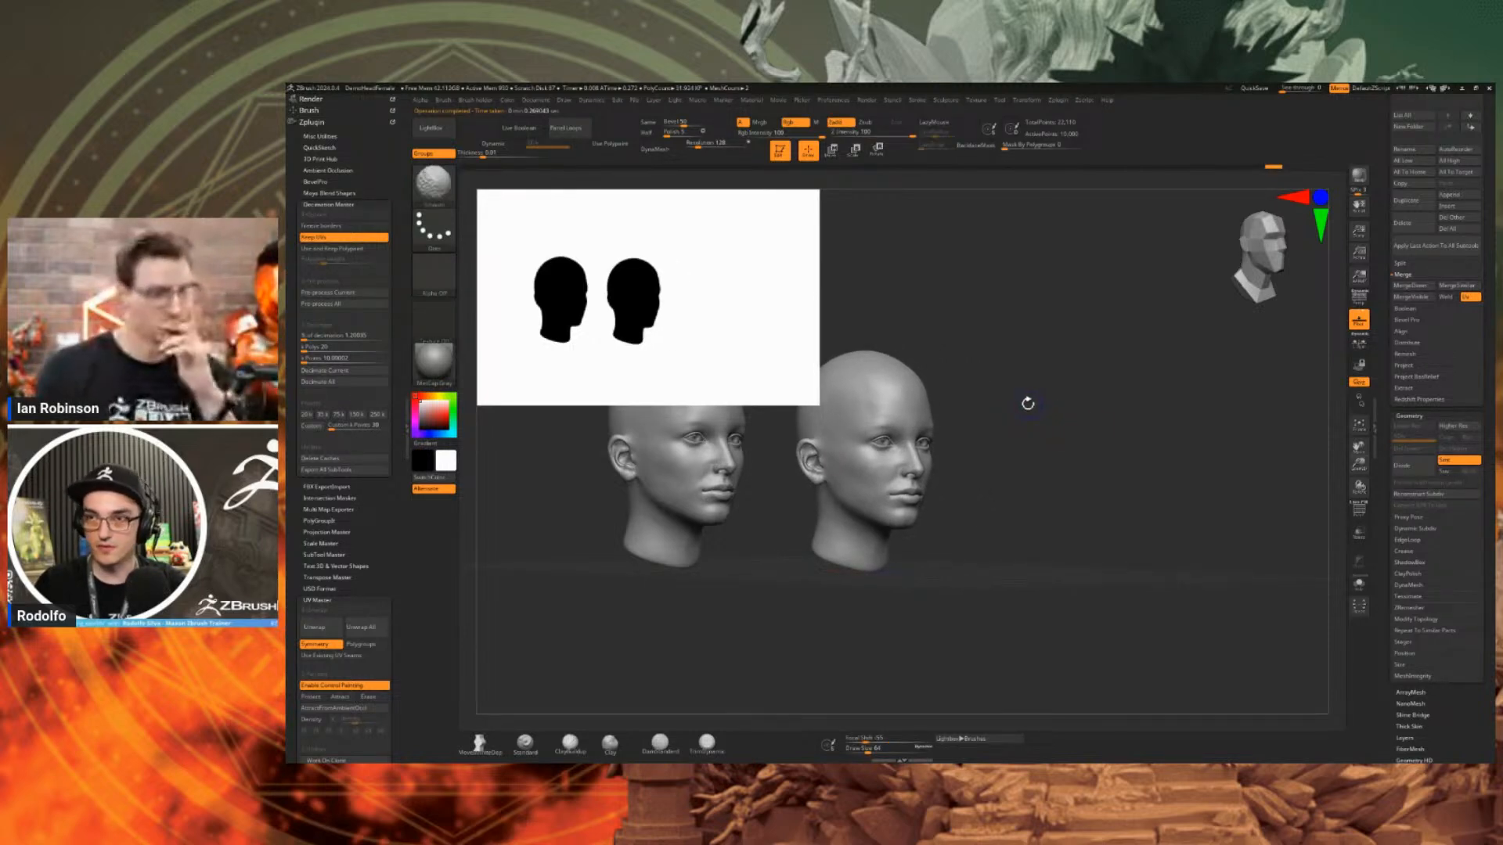
key(shift+s)
mouse_move(1003, 461)
alt+mouse_down()
mouse_move(1210, 467)
mouse_move(1192, 463)
alt+mouse_up()
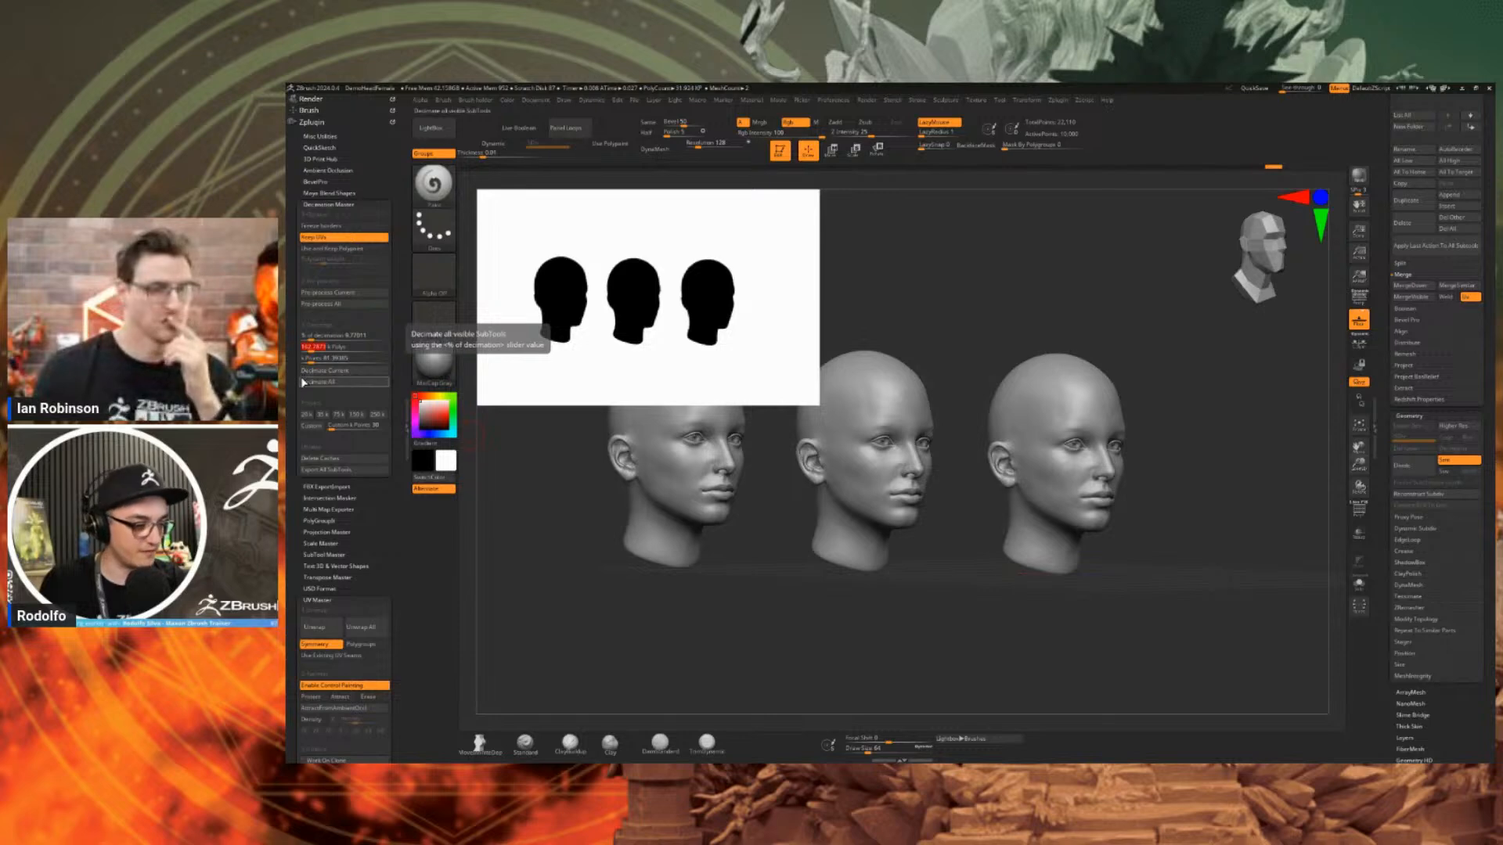
text(1)
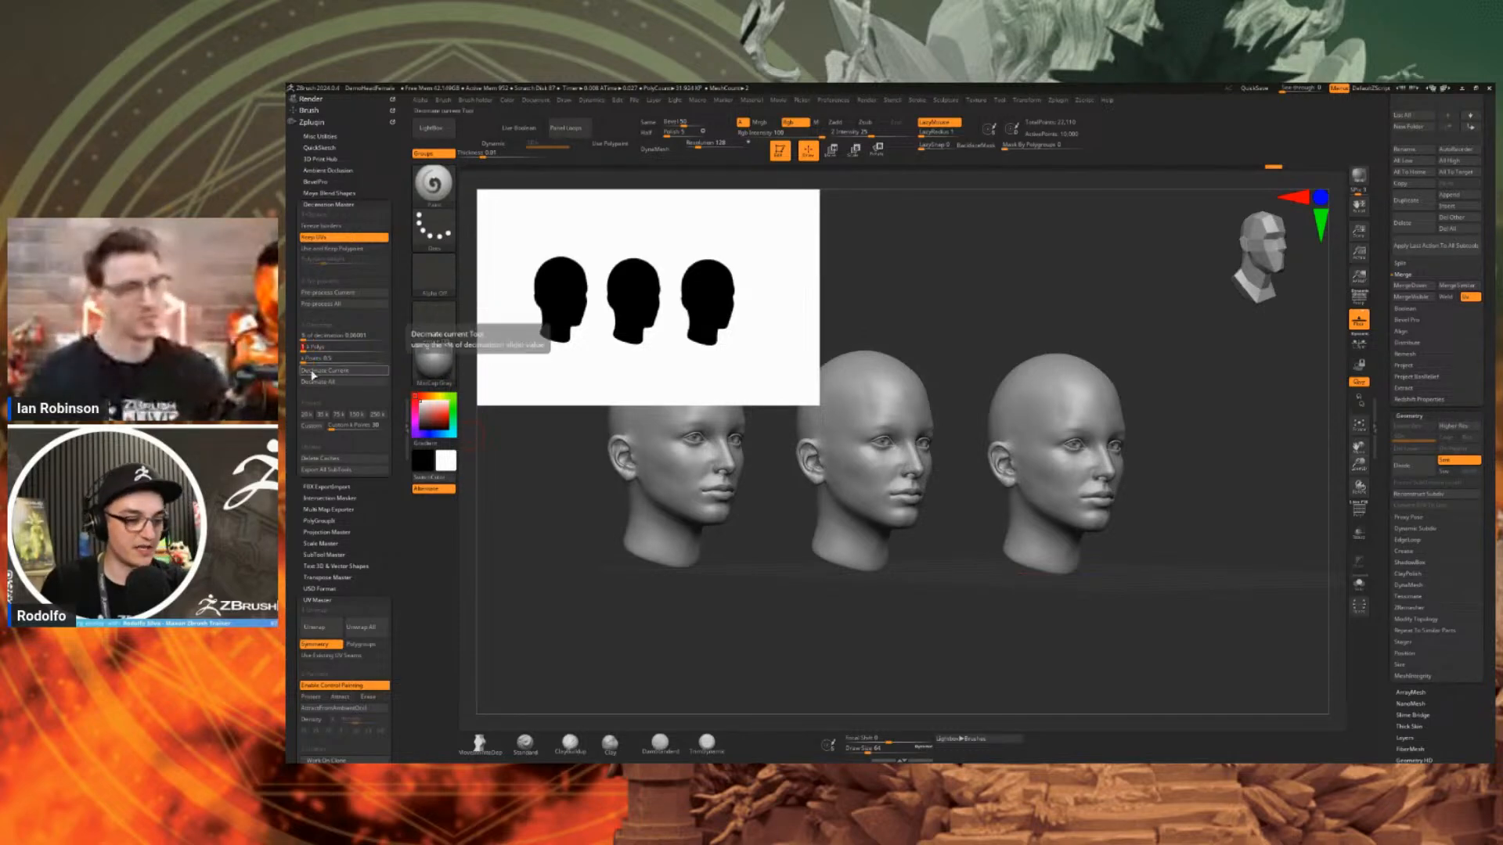
click(302, 371)
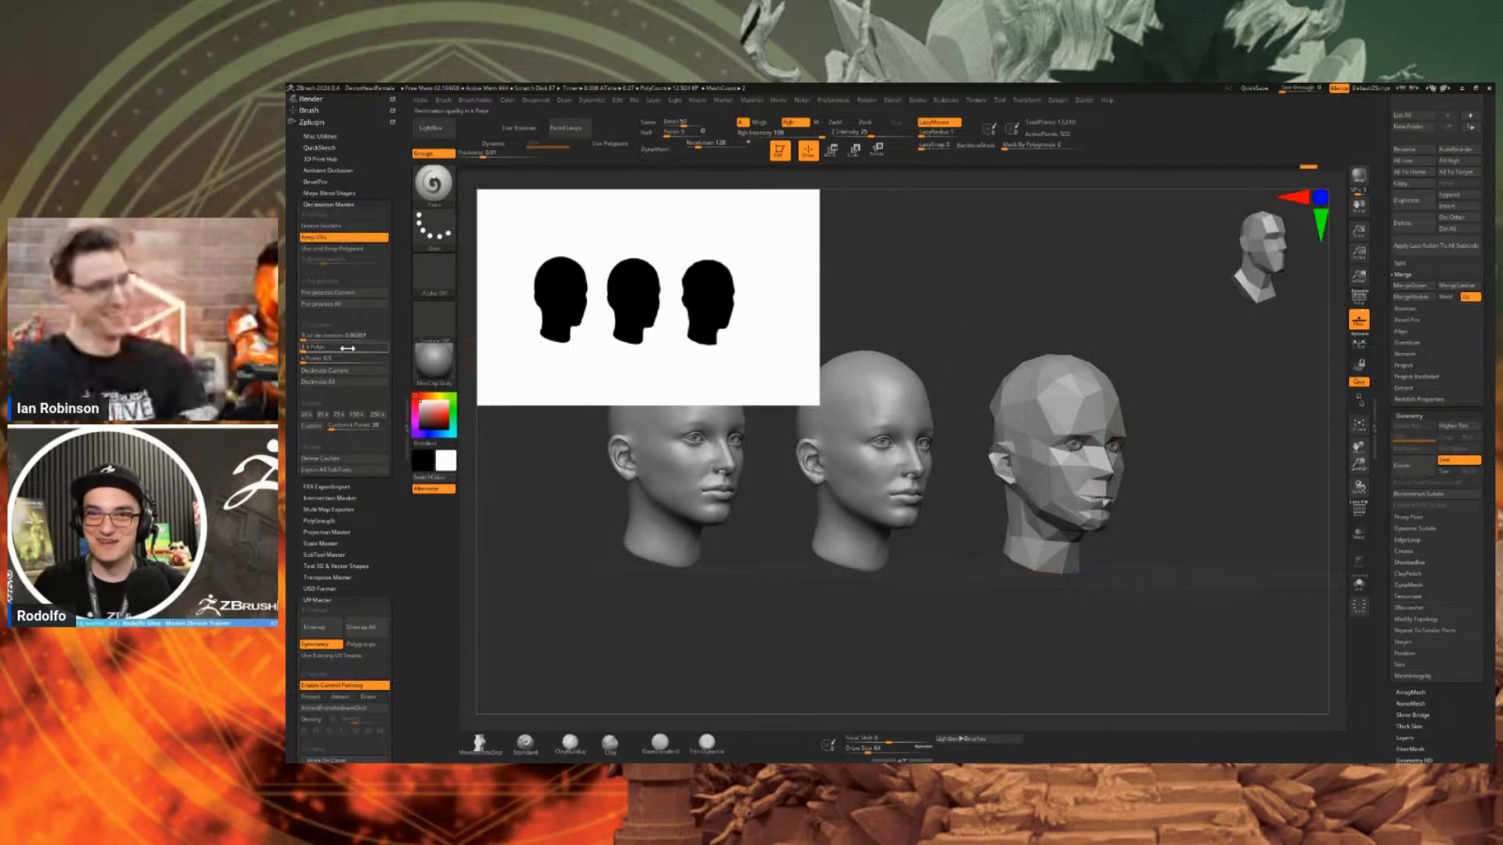
Decimate the live head again at 5 k polys and at 20 k polys to compare it with the snapshots.
drag(354, 363, 362, 362)
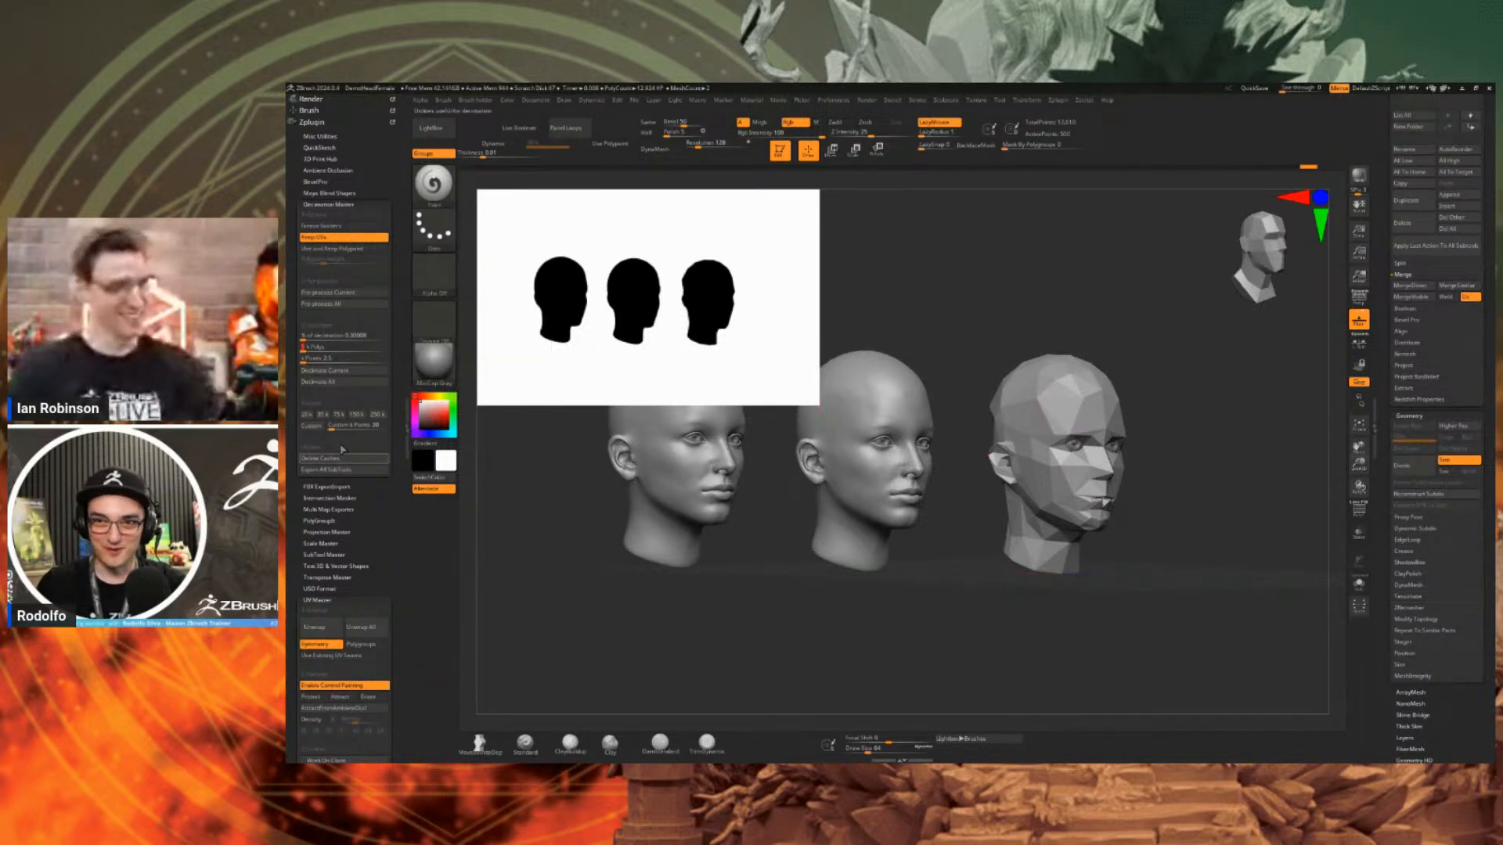
click(337, 370)
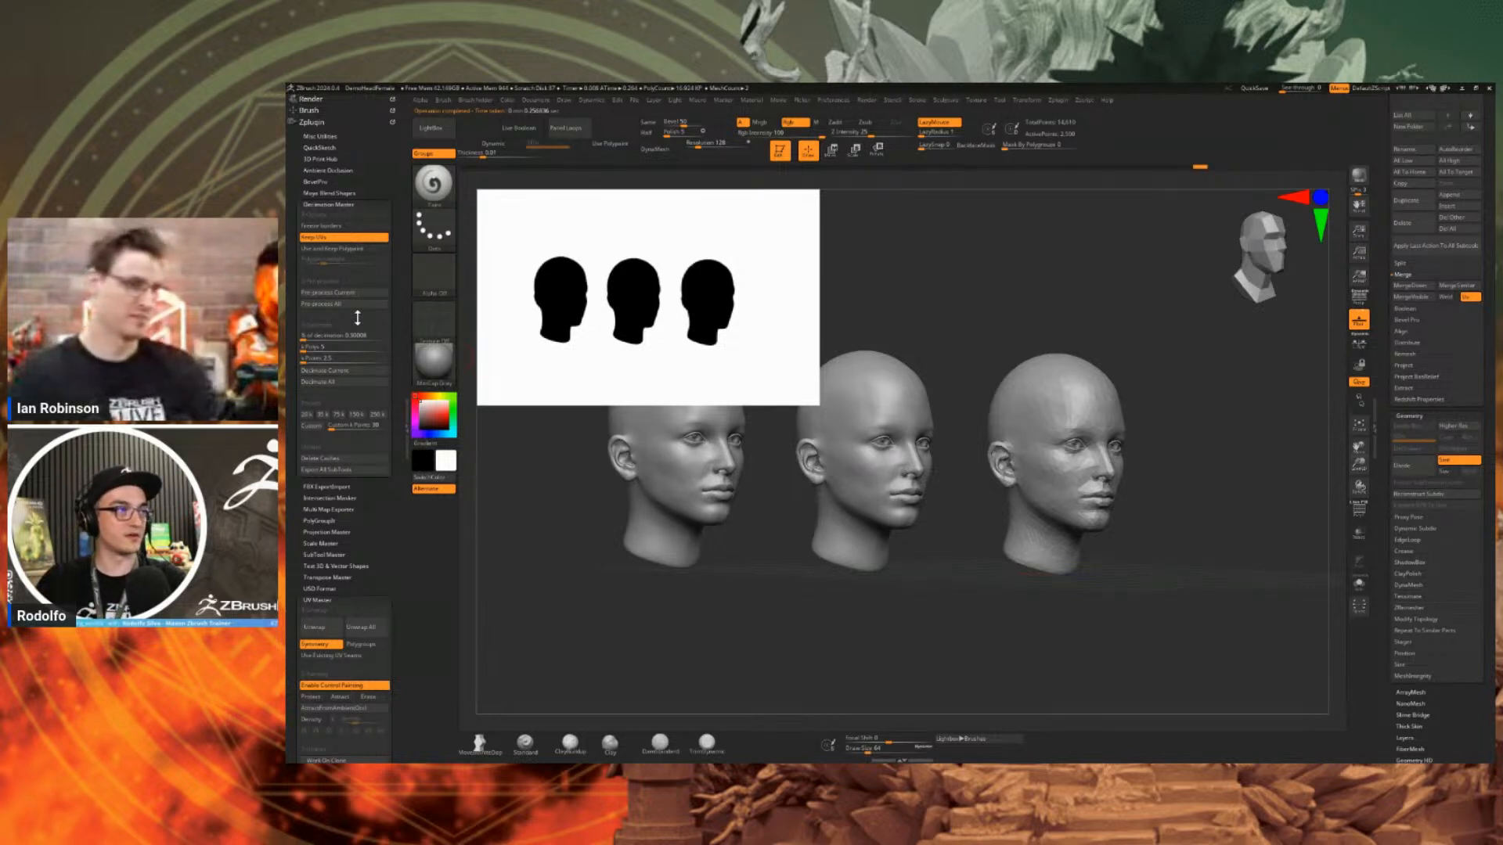
click(352, 346)
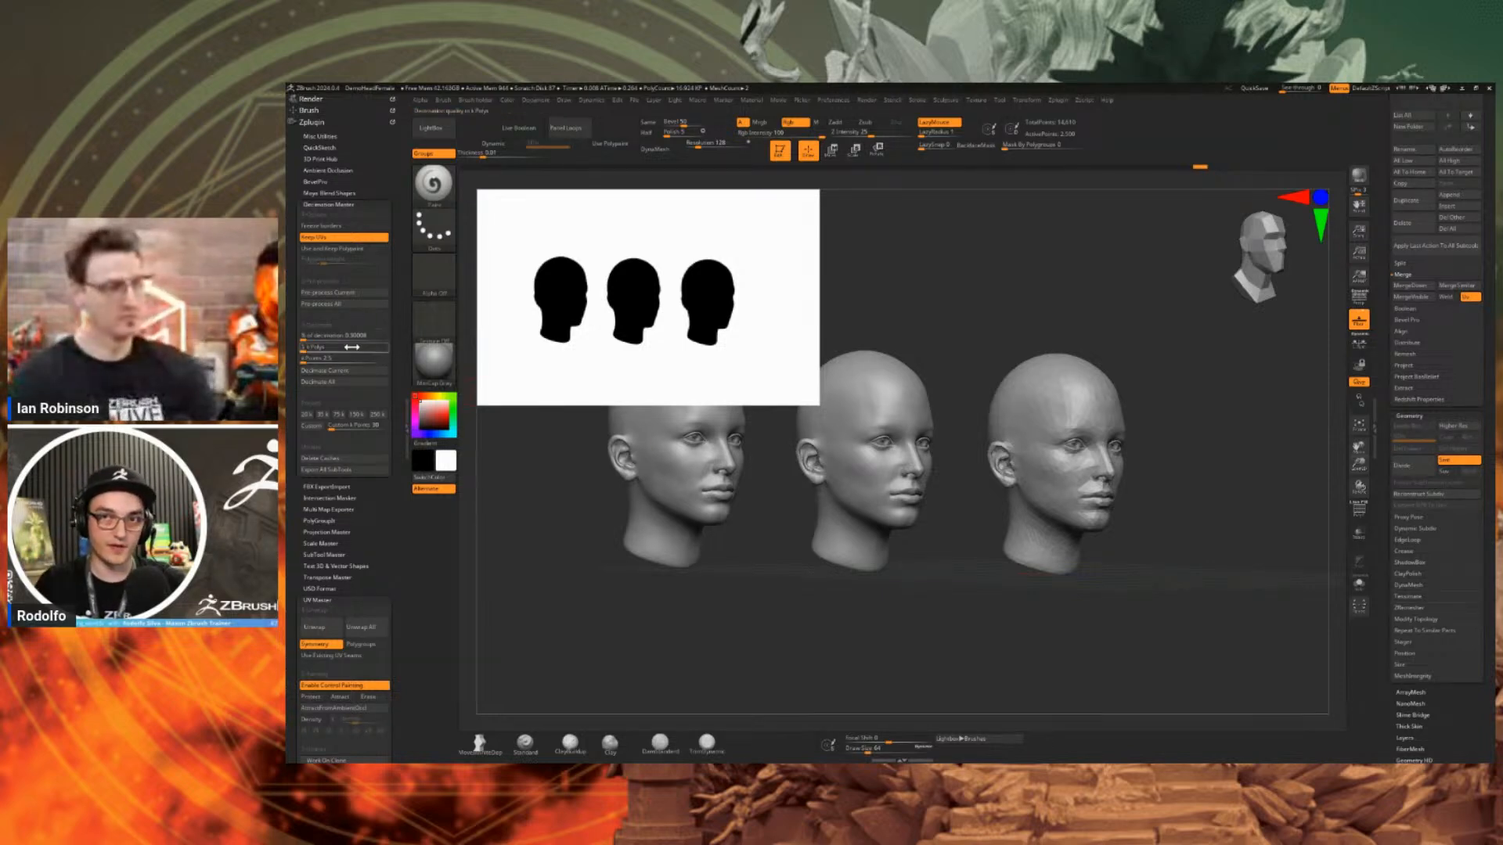
text(20)
key(Return)
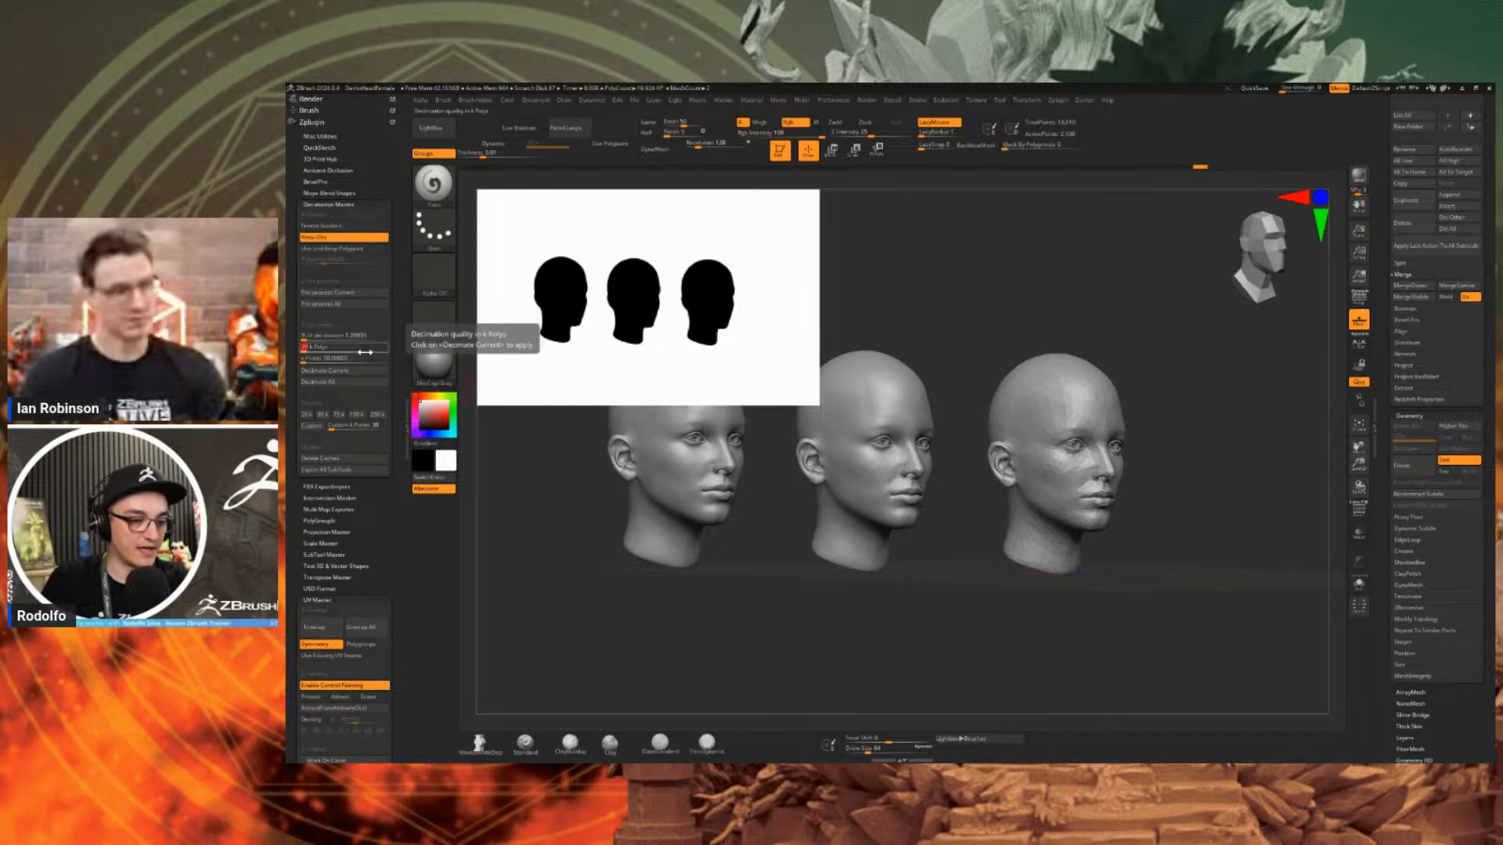
click(350, 371)
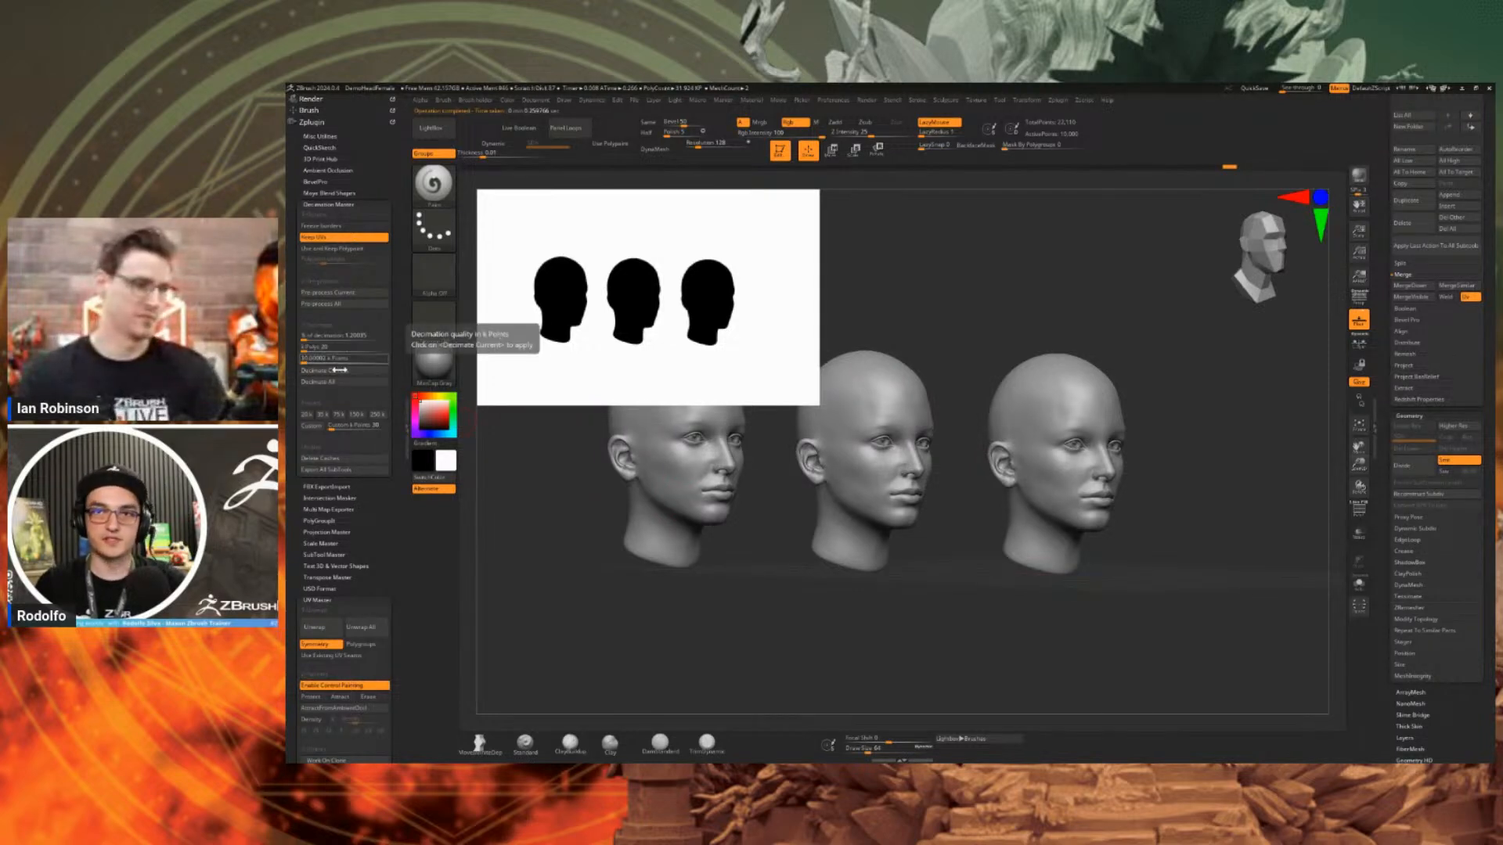
Shrink the silhouette thumbnail to uncover the three heads, and open the k Polys decimation target for editing.
drag(710, 345, 570, 269)
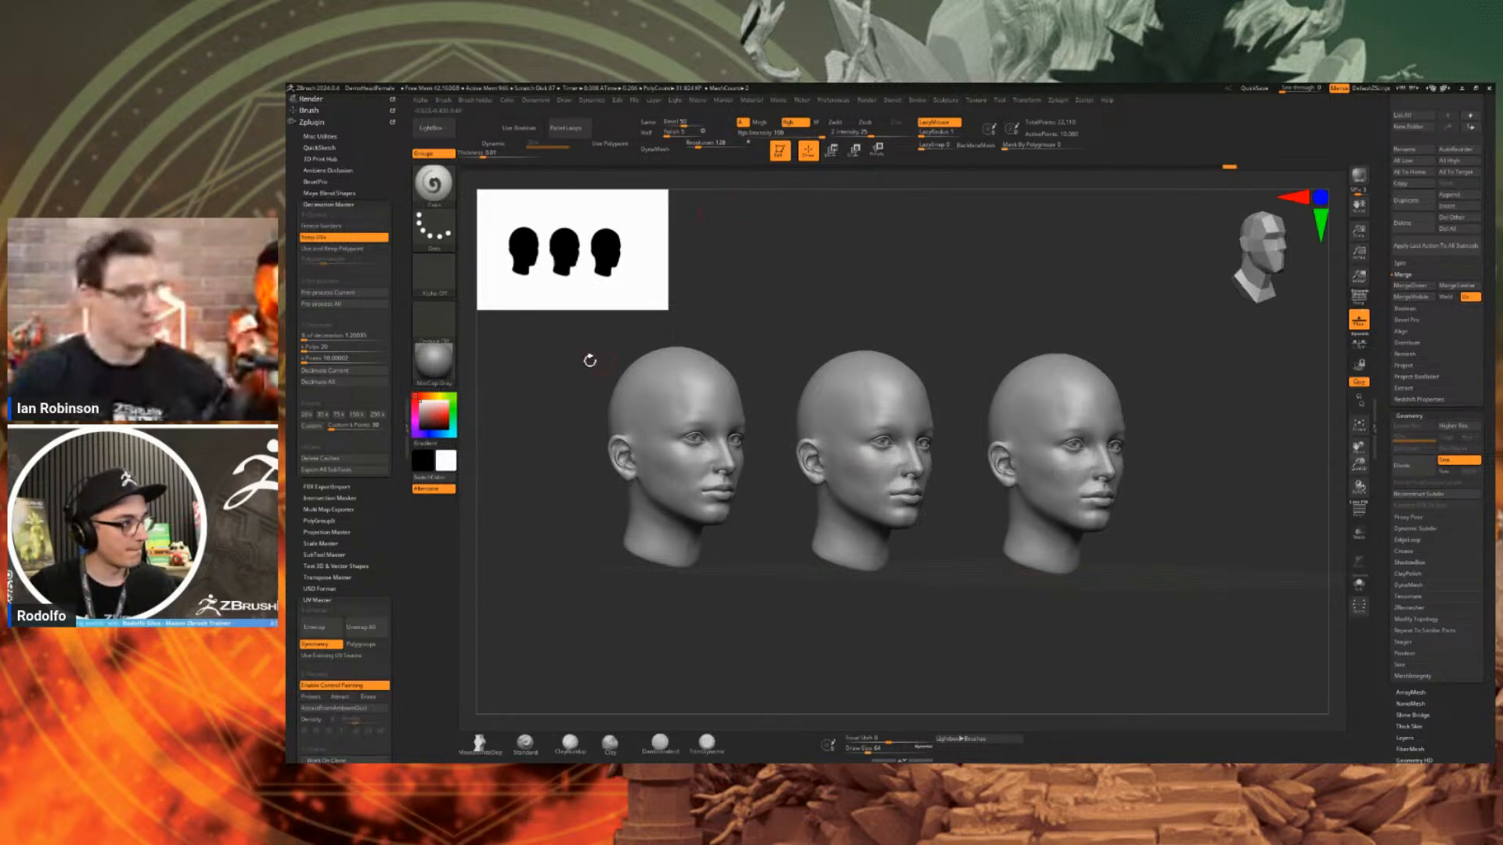
click(340, 350)
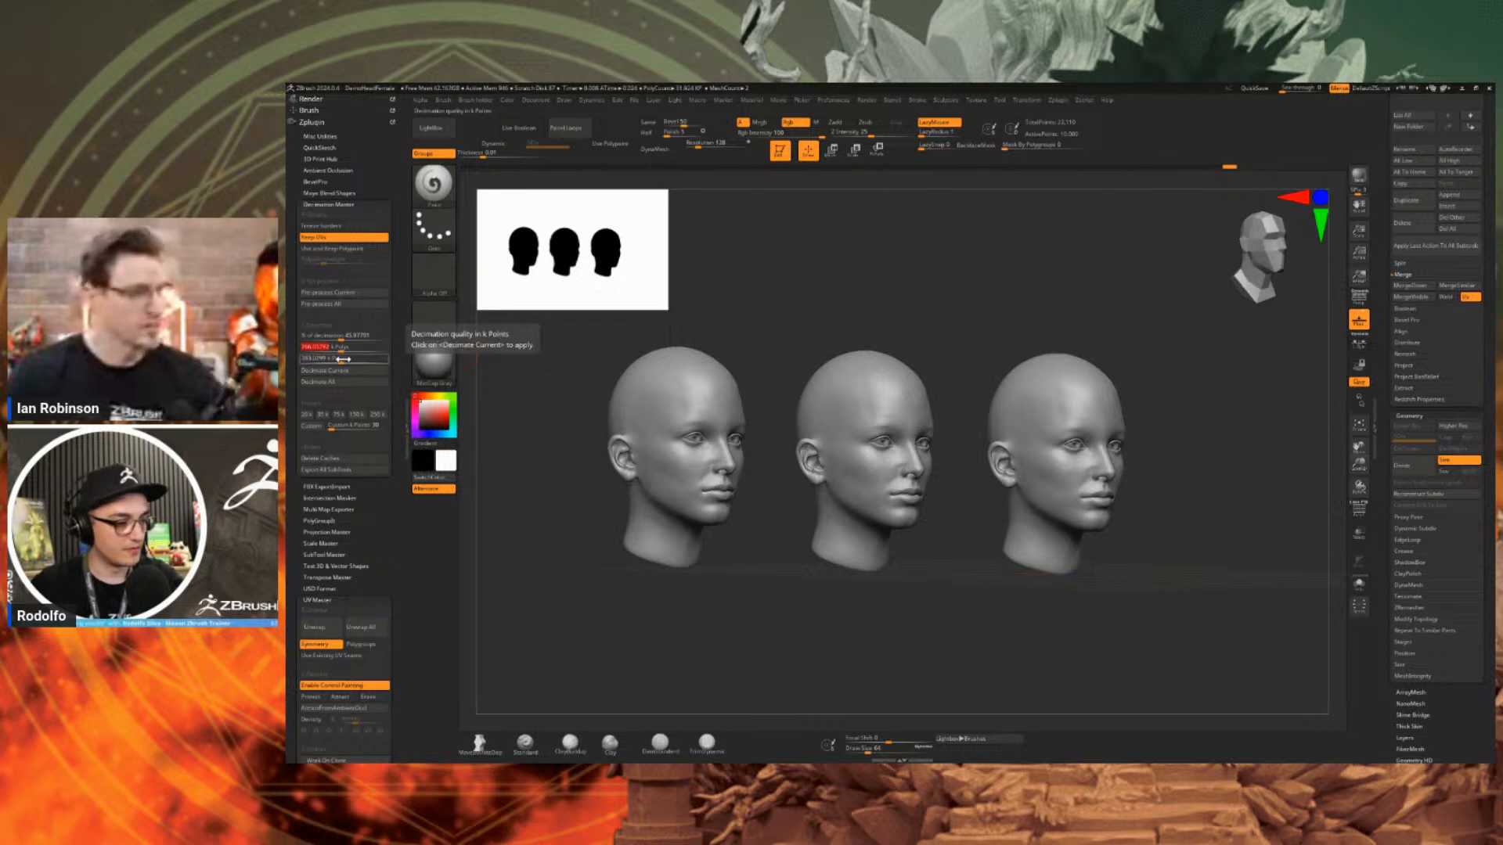
click(343, 358)
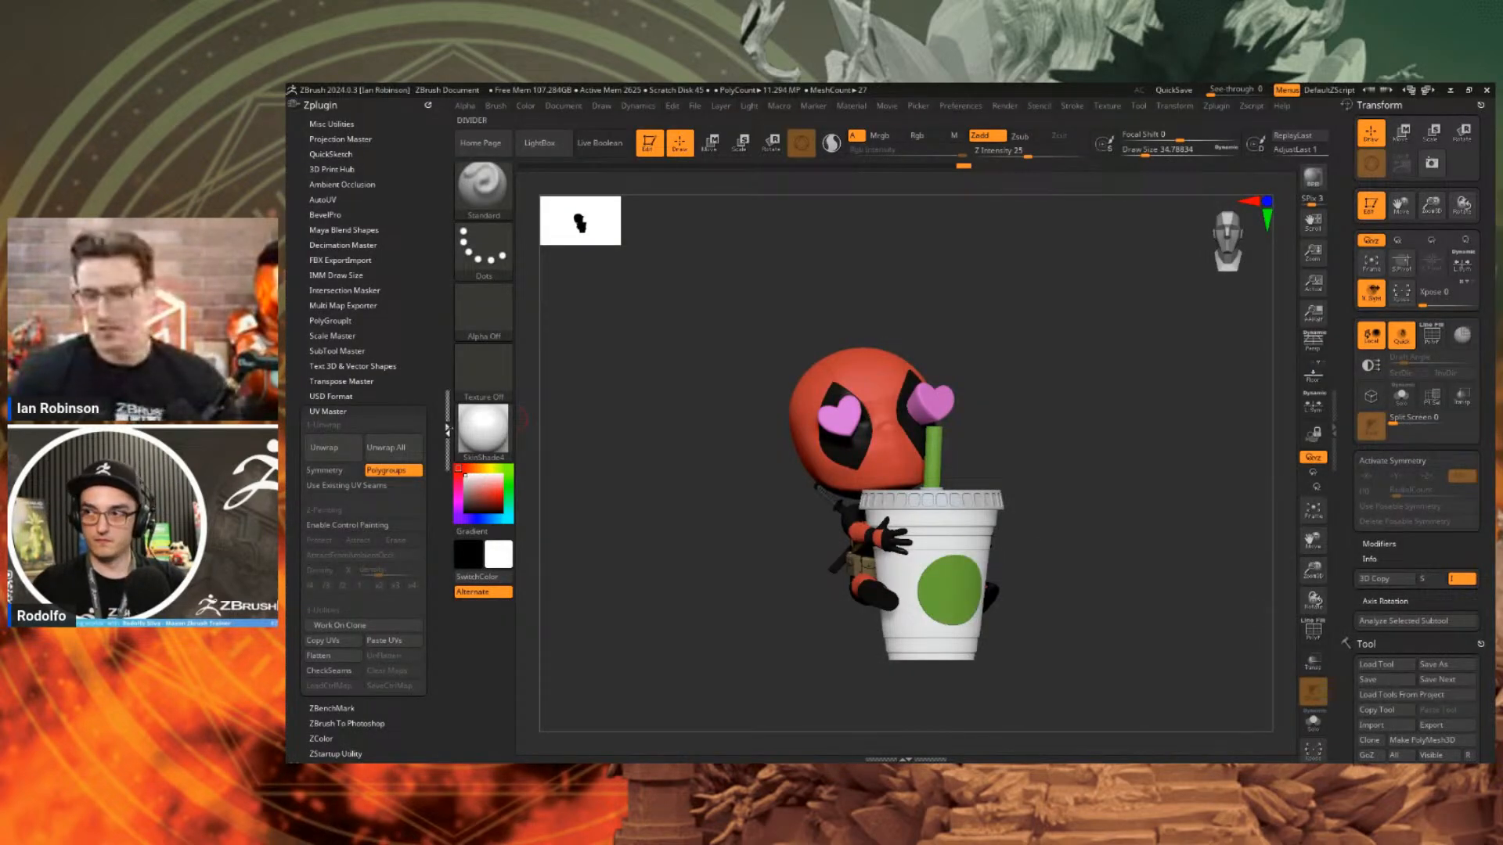
Hide the plugin tray, show the Tool settings, and turn on the polyframe for the cup seen from the front.
click(448, 430)
alt+drag(1104, 395, 1107, 459)
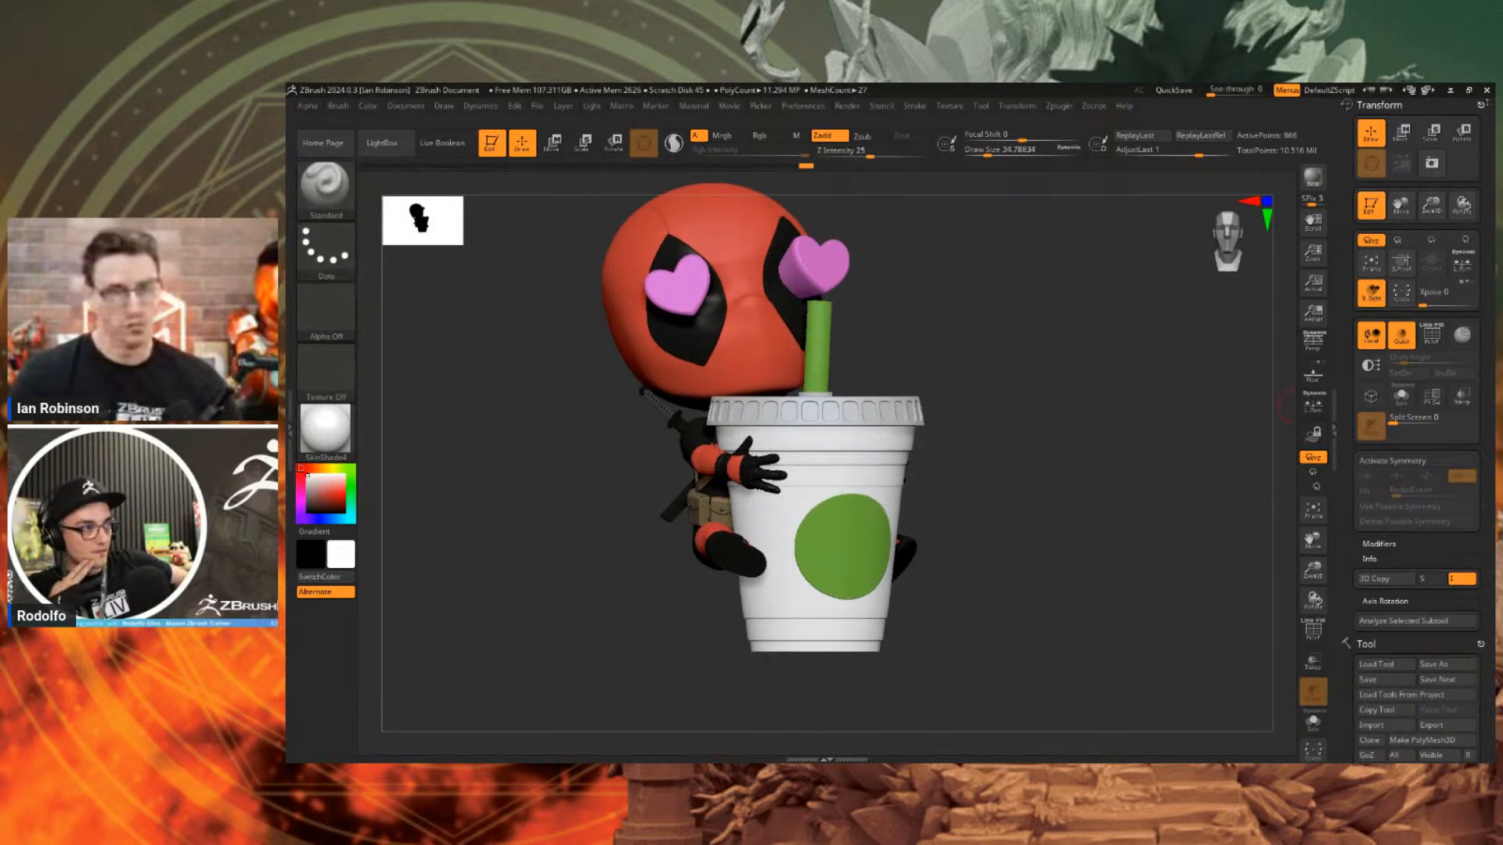
click(1378, 105)
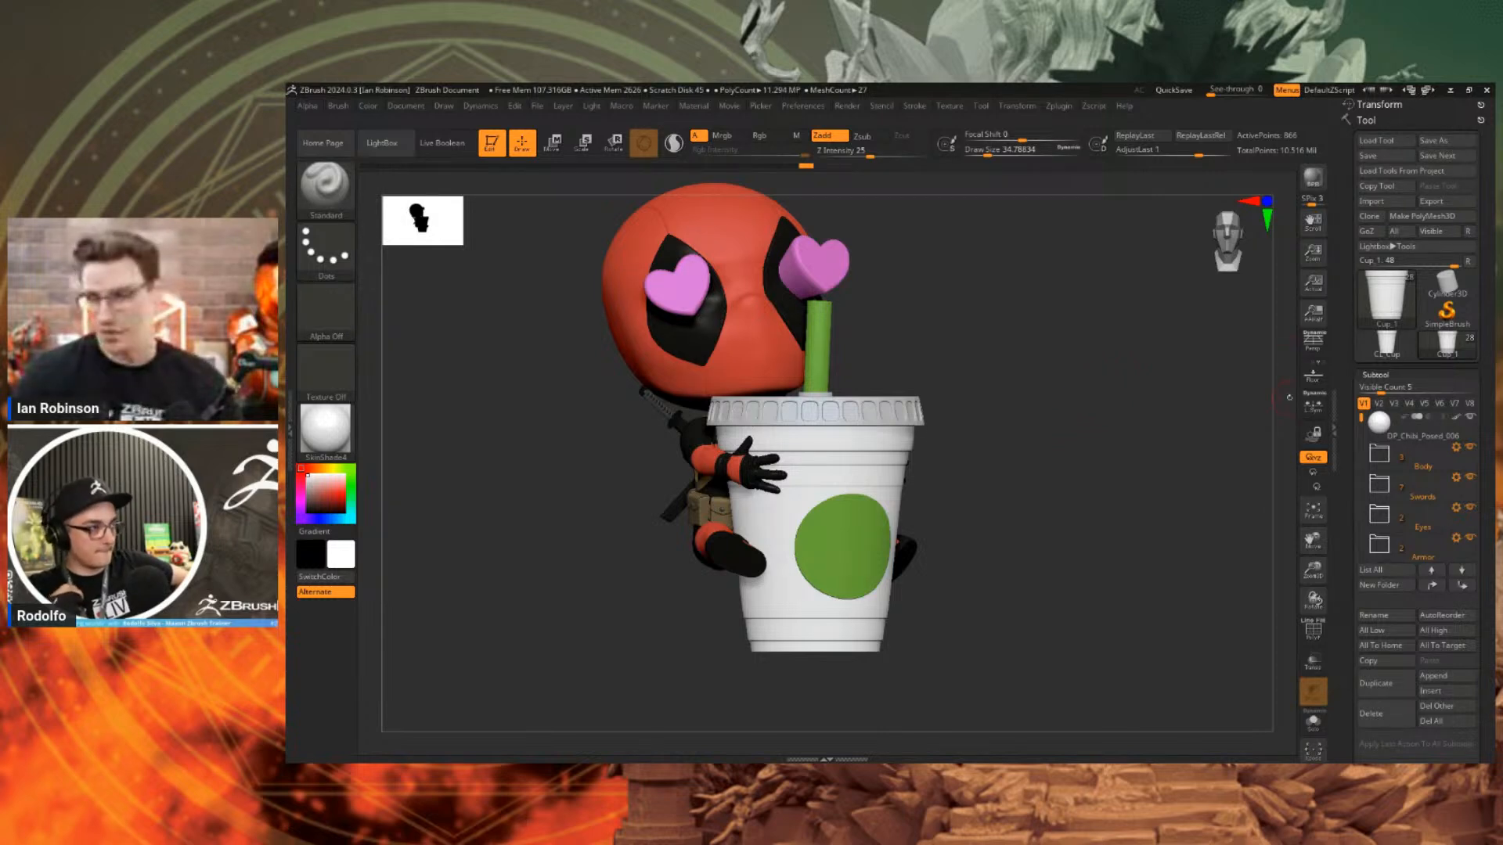
key(shift+f)
drag(1070, 410, 927, 470)
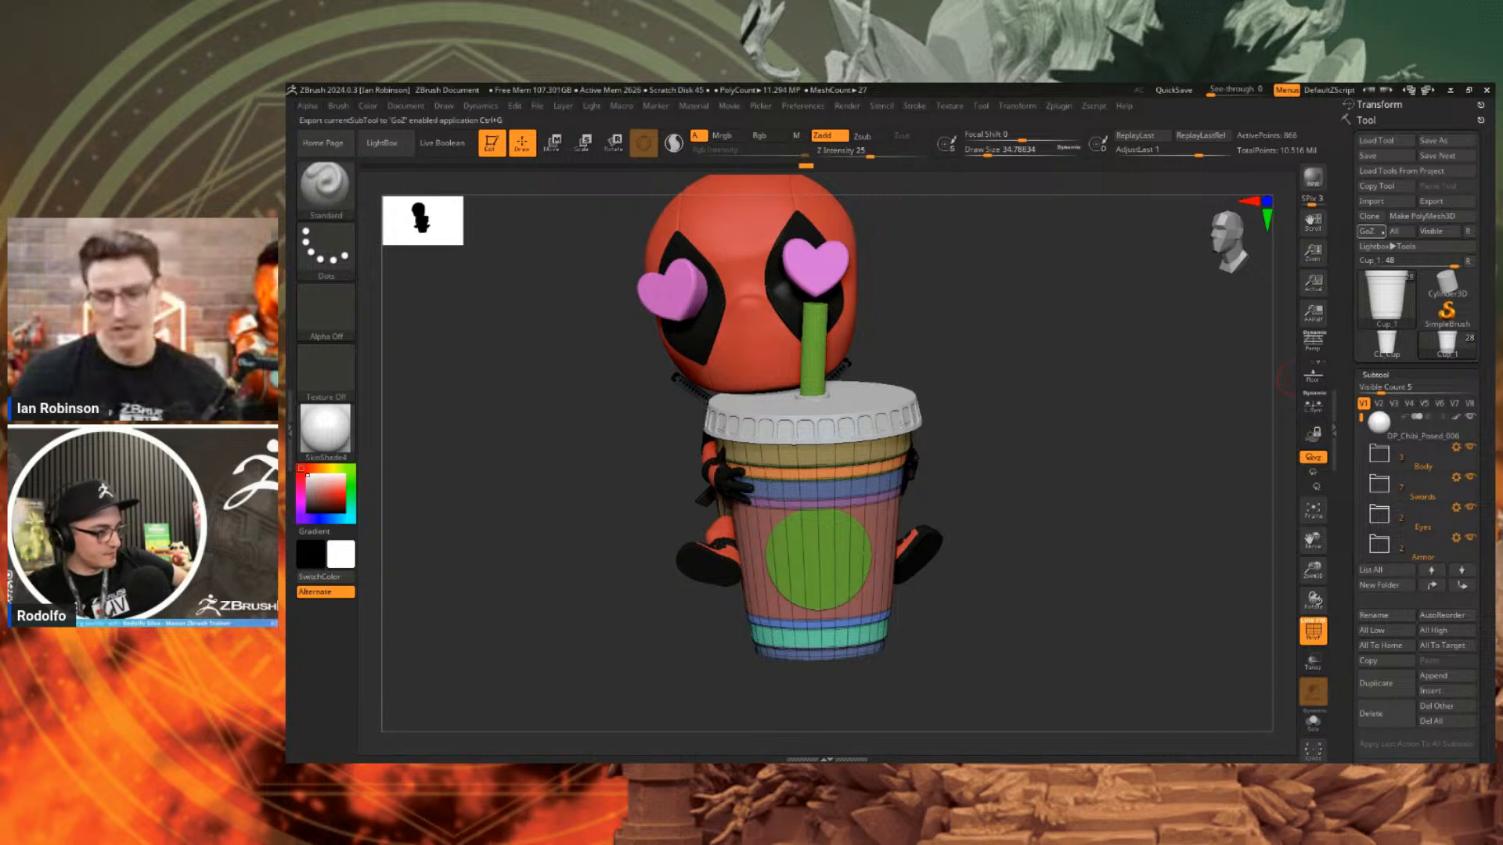
Send the cup to Cinema 4D with GoZ, and frame the whole cup in the maximized window.
click(1366, 231)
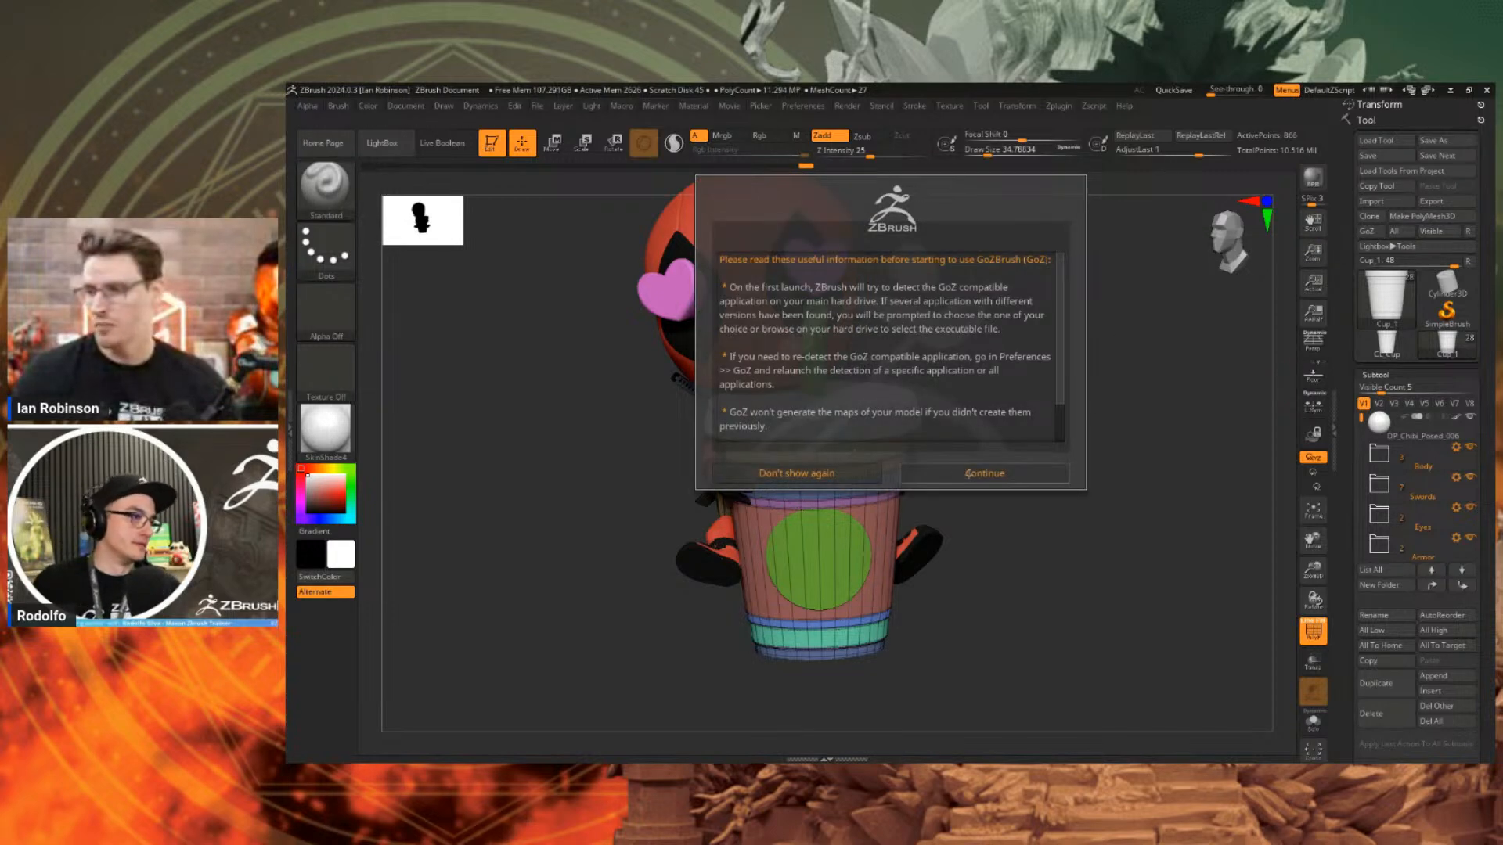
click(967, 474)
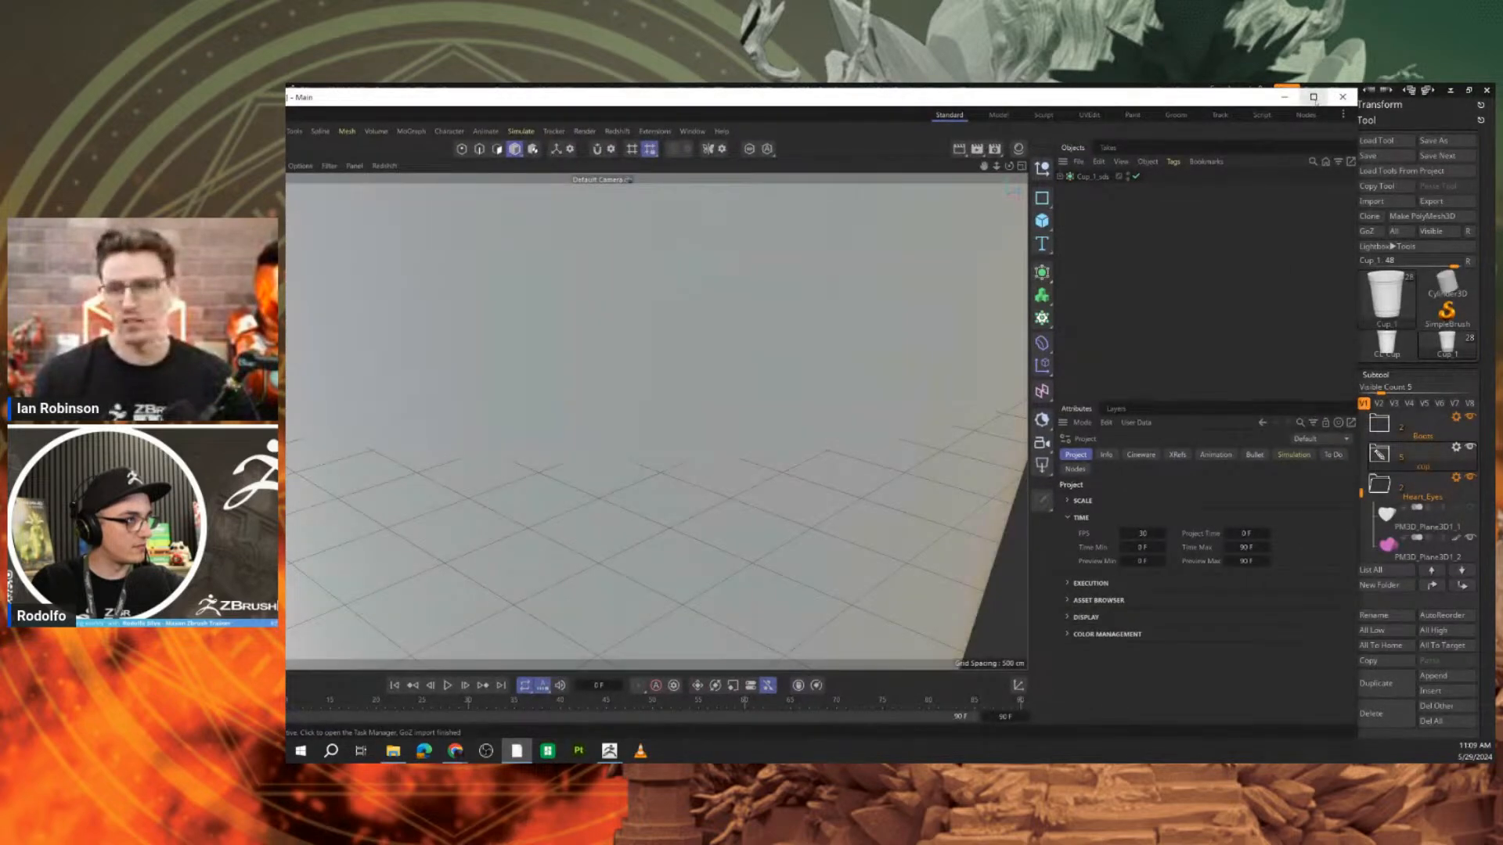
click(1313, 96)
scroll(917, 368, down, 6)
scroll(918, 368, down, 8)
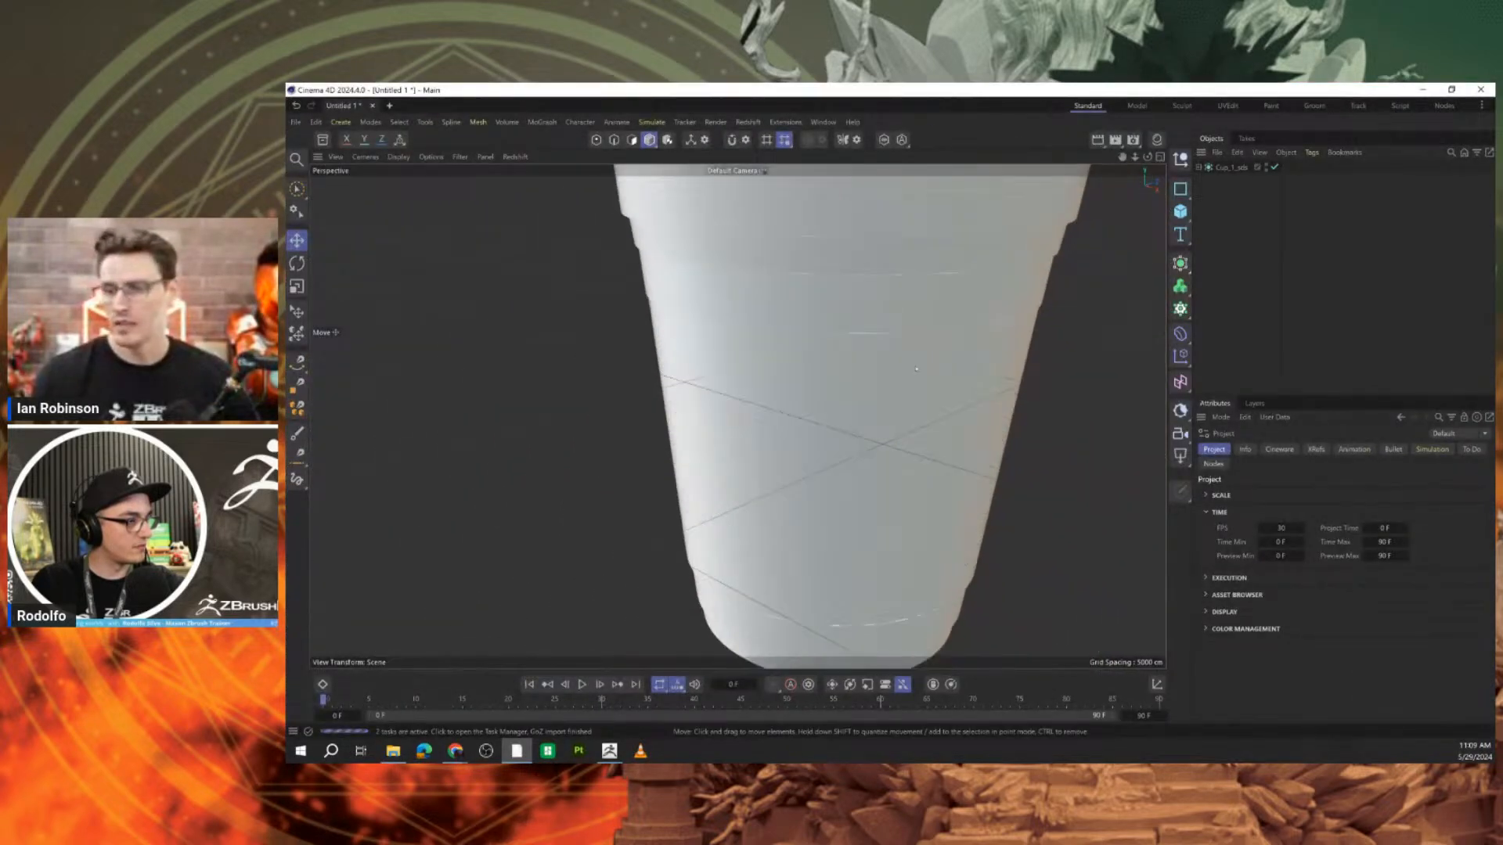
alt+middle_drag(1058, 325, 987, 355)
Select the UVW tag of the Cup_1 mesh and switch to the UVEdit layout to show its UVs.
click(1221, 167)
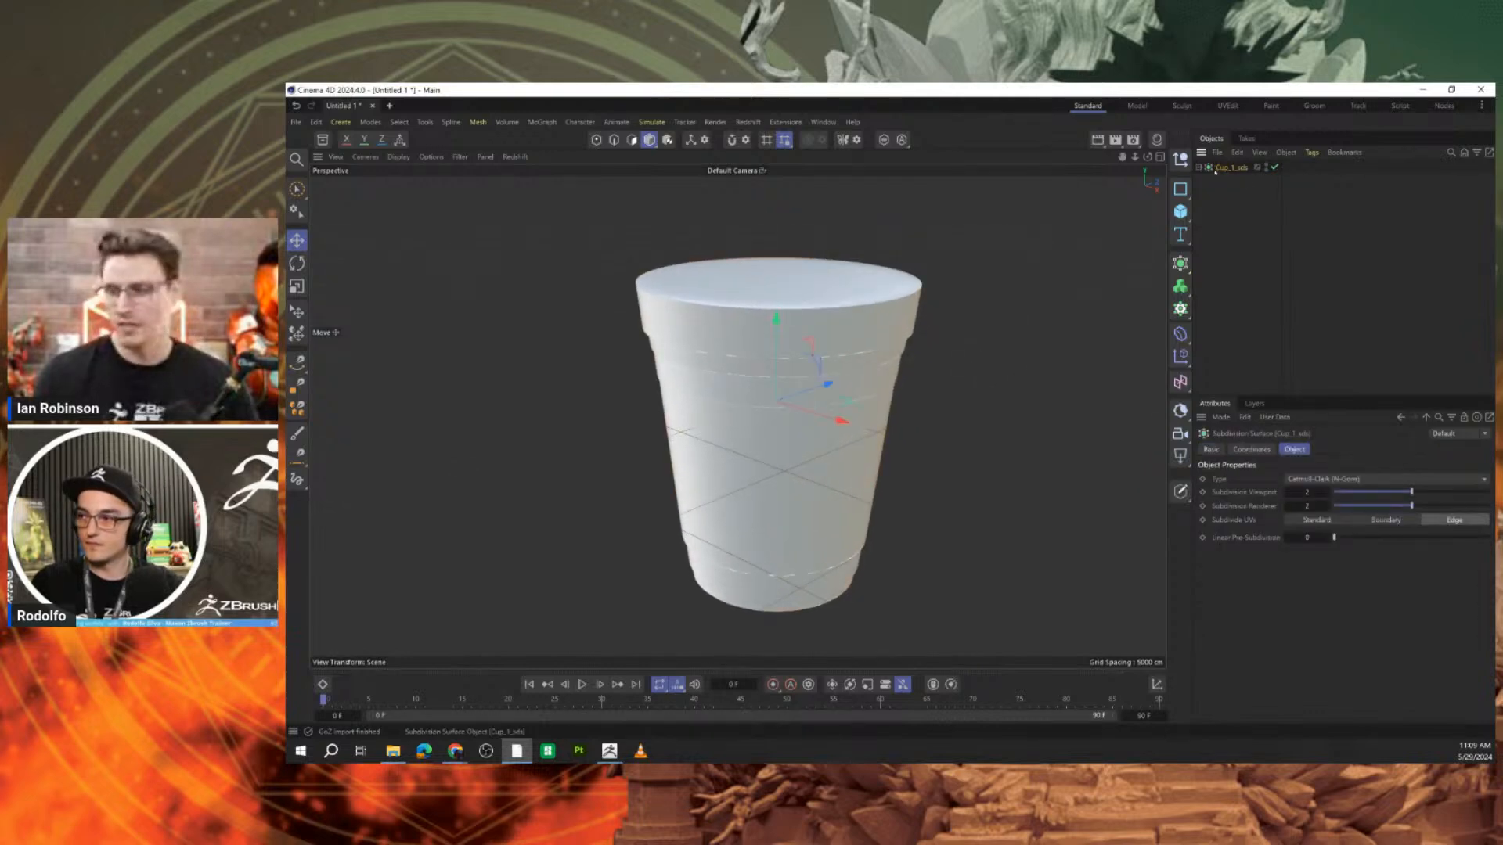
click(1200, 168)
click(1230, 179)
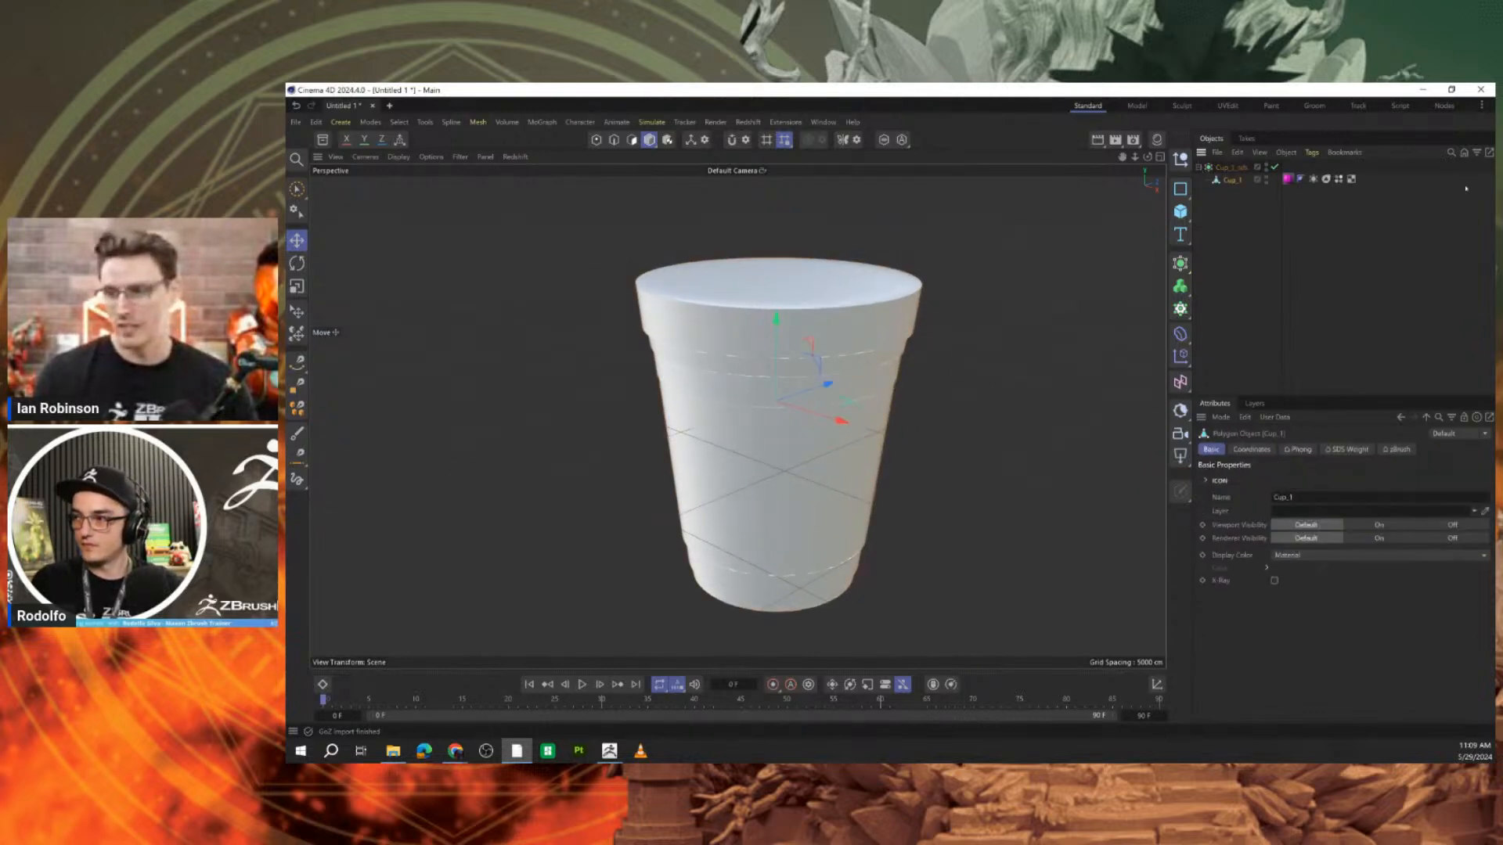
click(1351, 179)
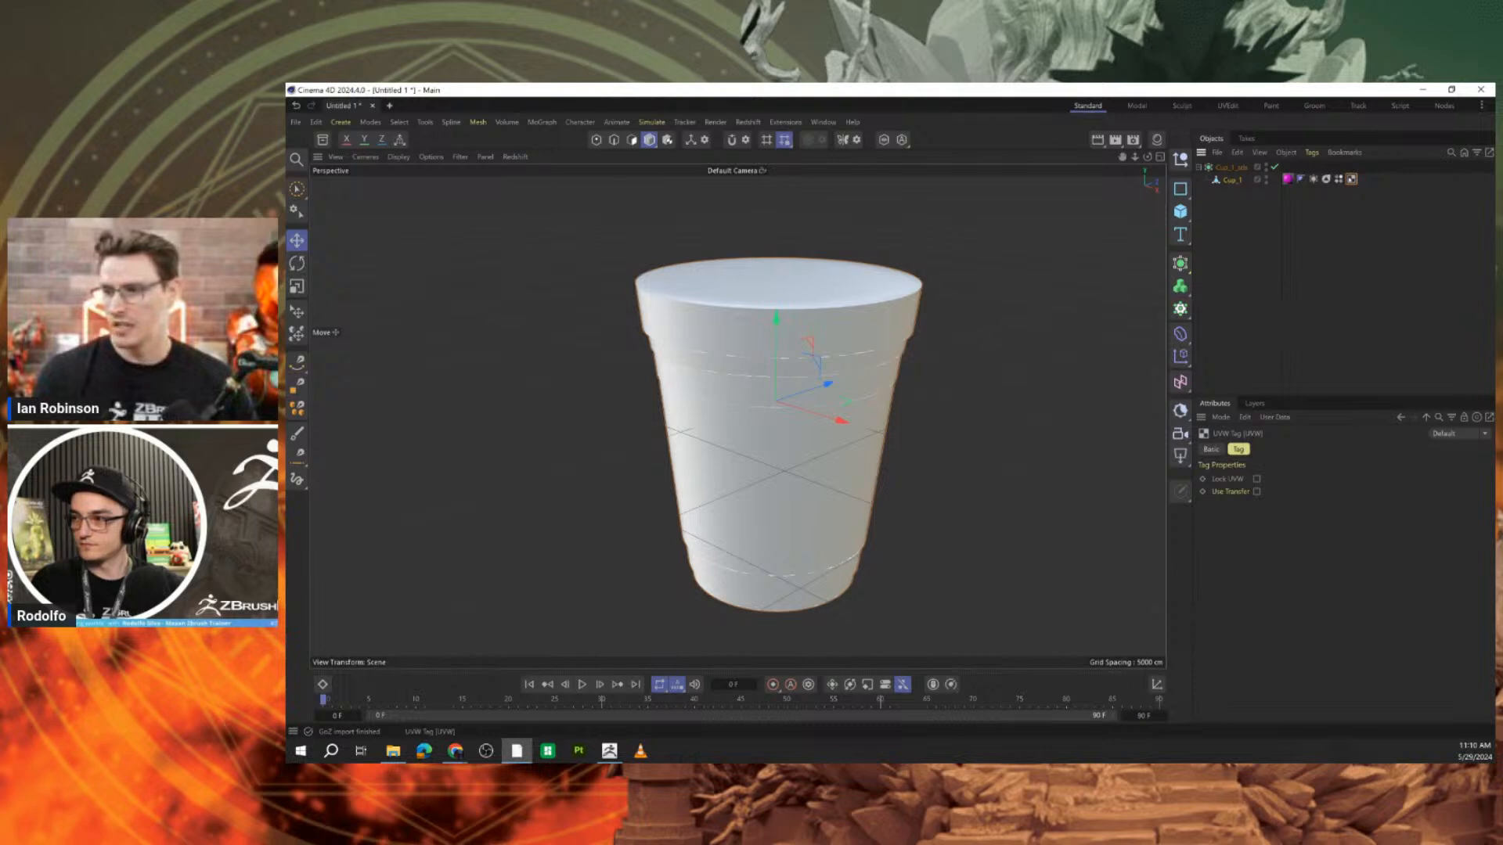
click(1248, 105)
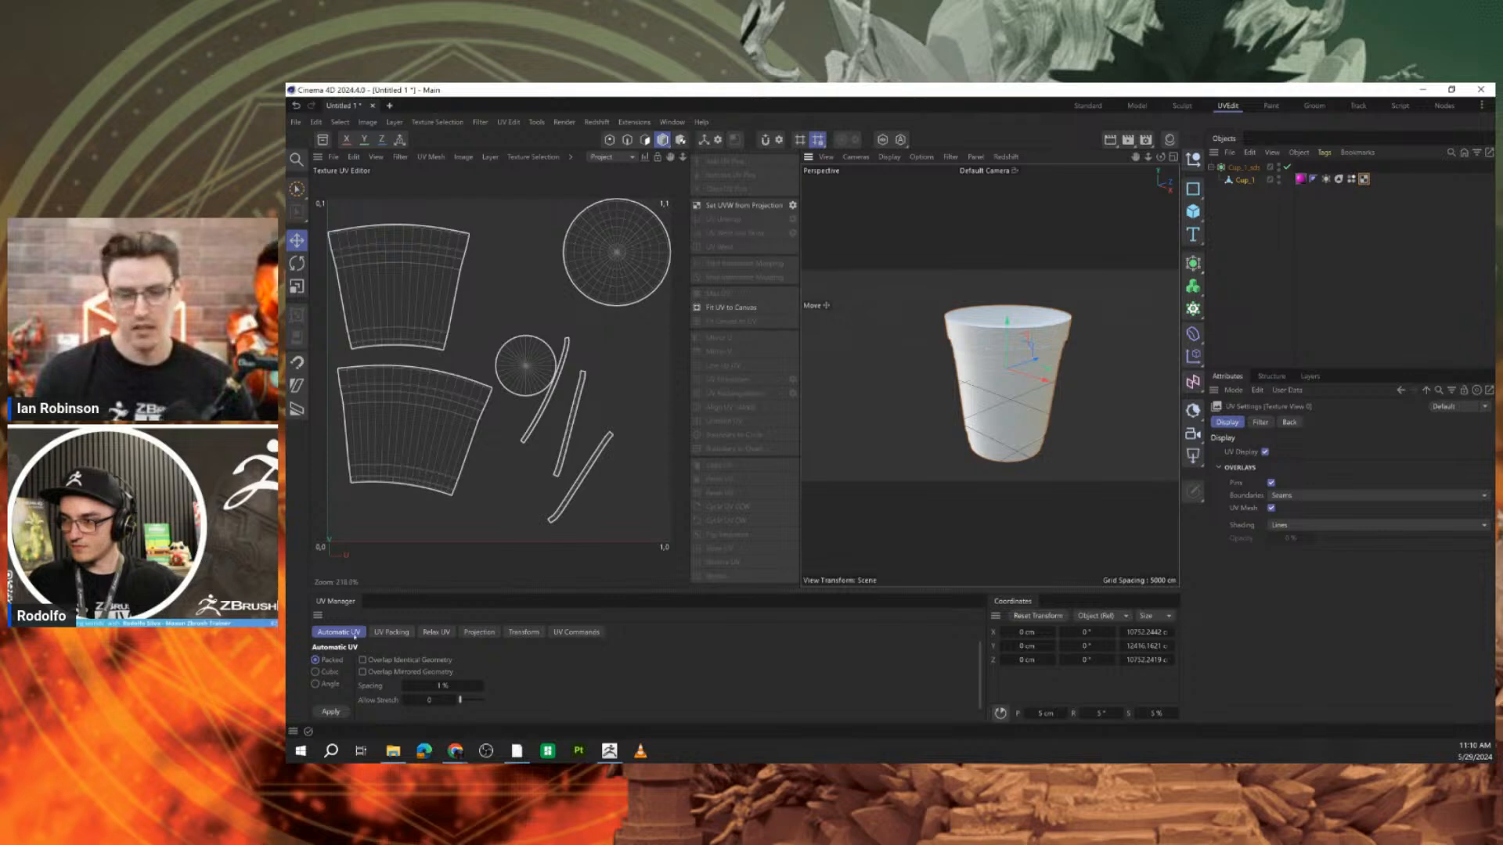
Unwrap the cup automatically with the Packed method, and replace that layout with one from the Cubic method.
click(349, 712)
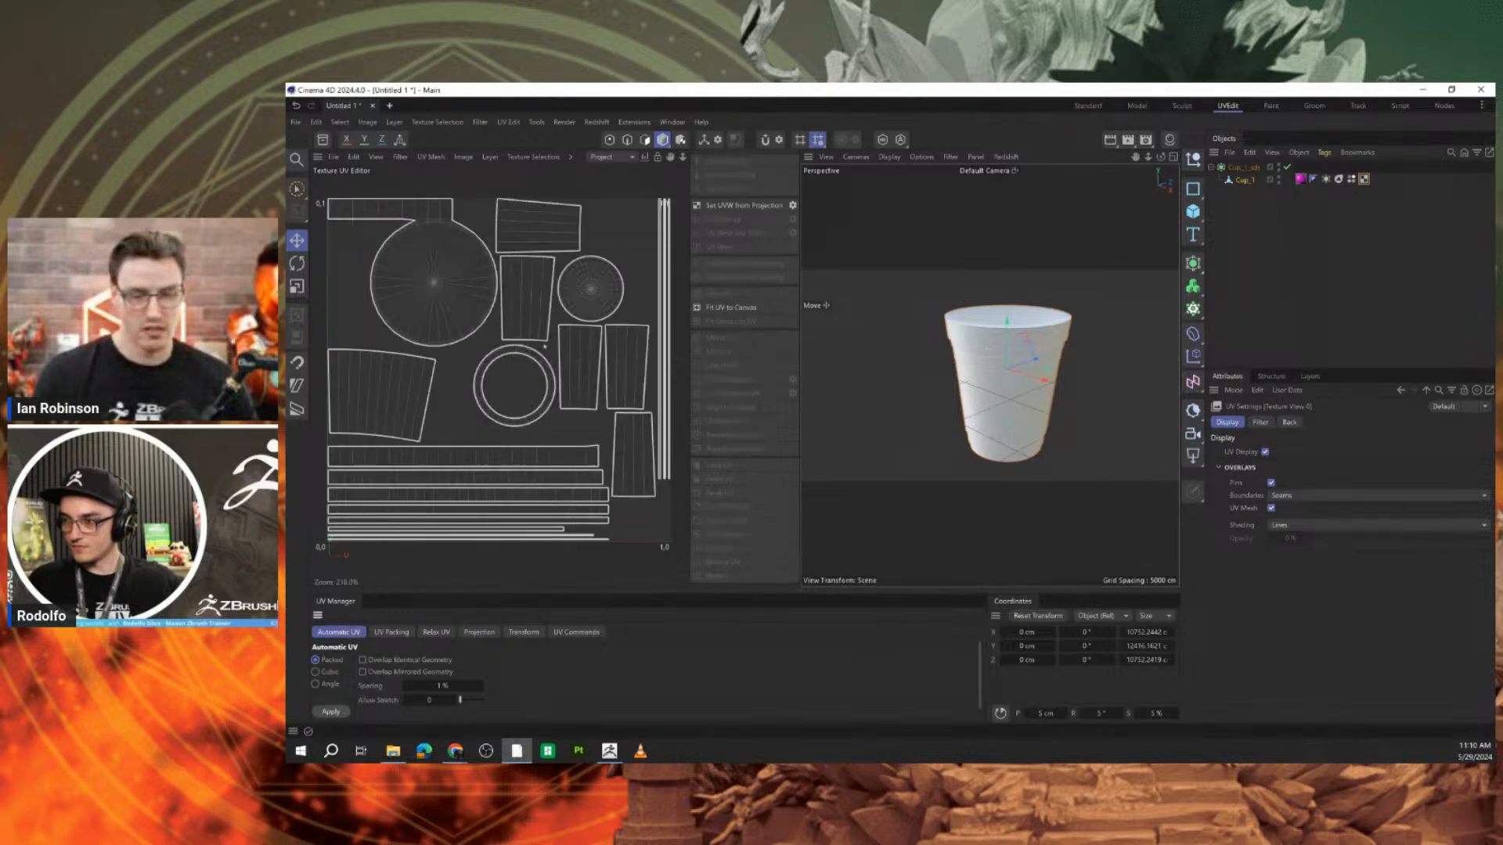
click(328, 672)
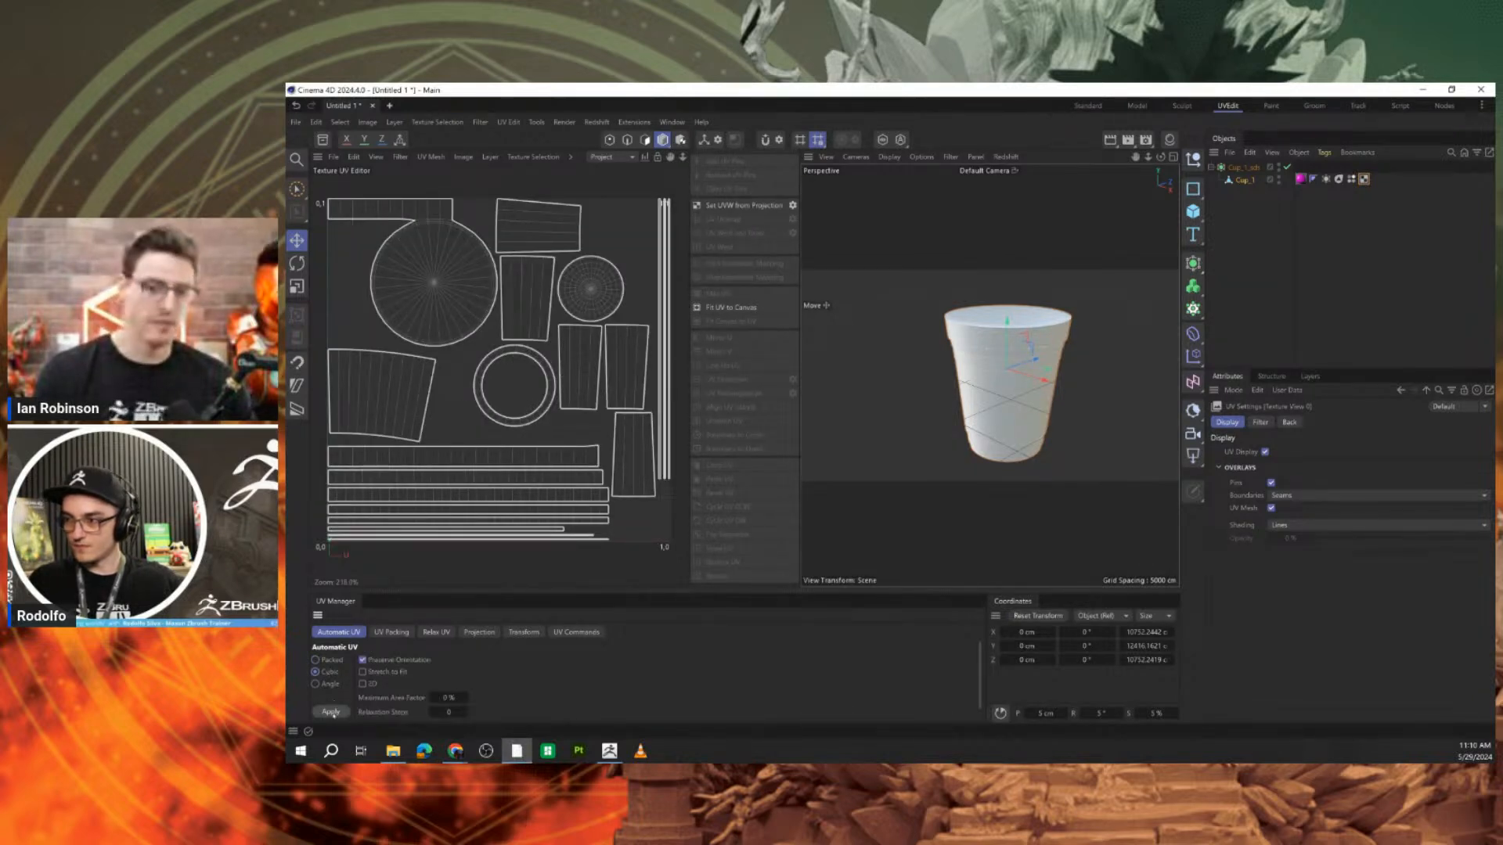
click(331, 712)
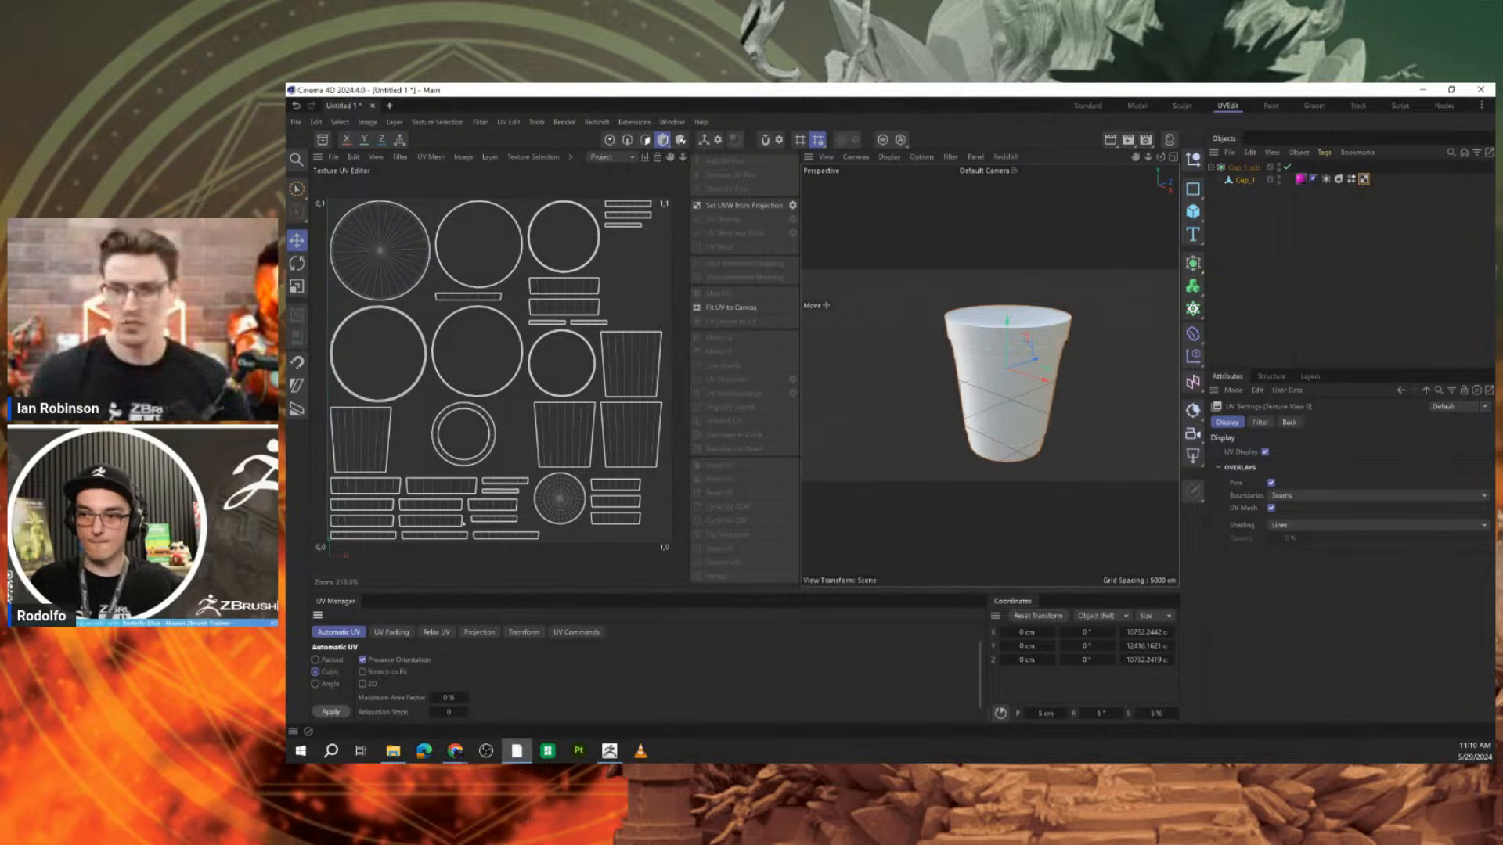
click(391, 632)
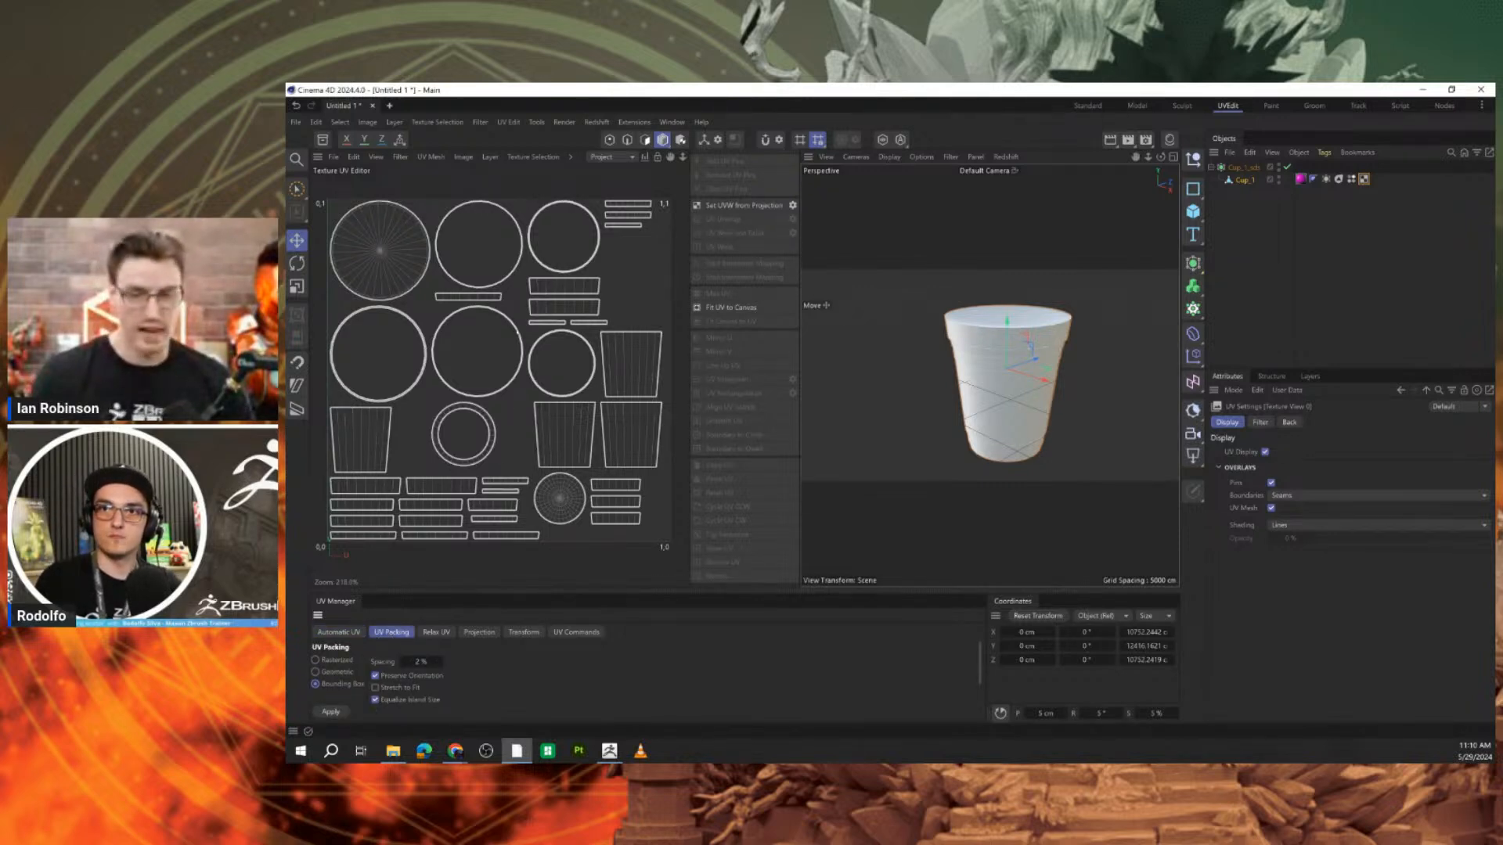
Select the Cup_1 mesh and send it back to ZBrush with the GoZ exporter.
click(1284, 229)
click(1244, 180)
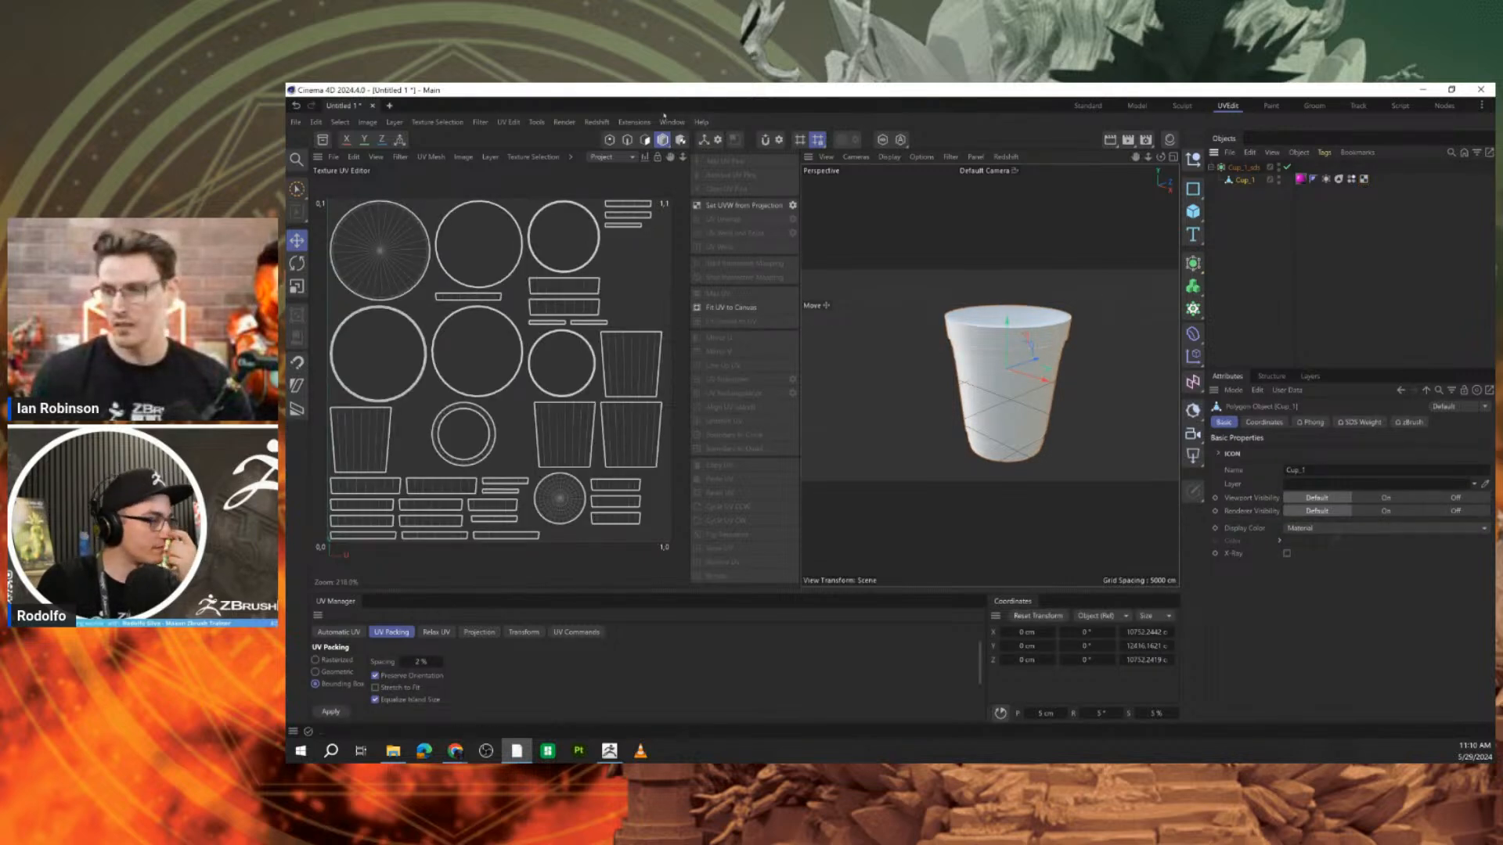
click(634, 122)
mouse_move(752, 320)
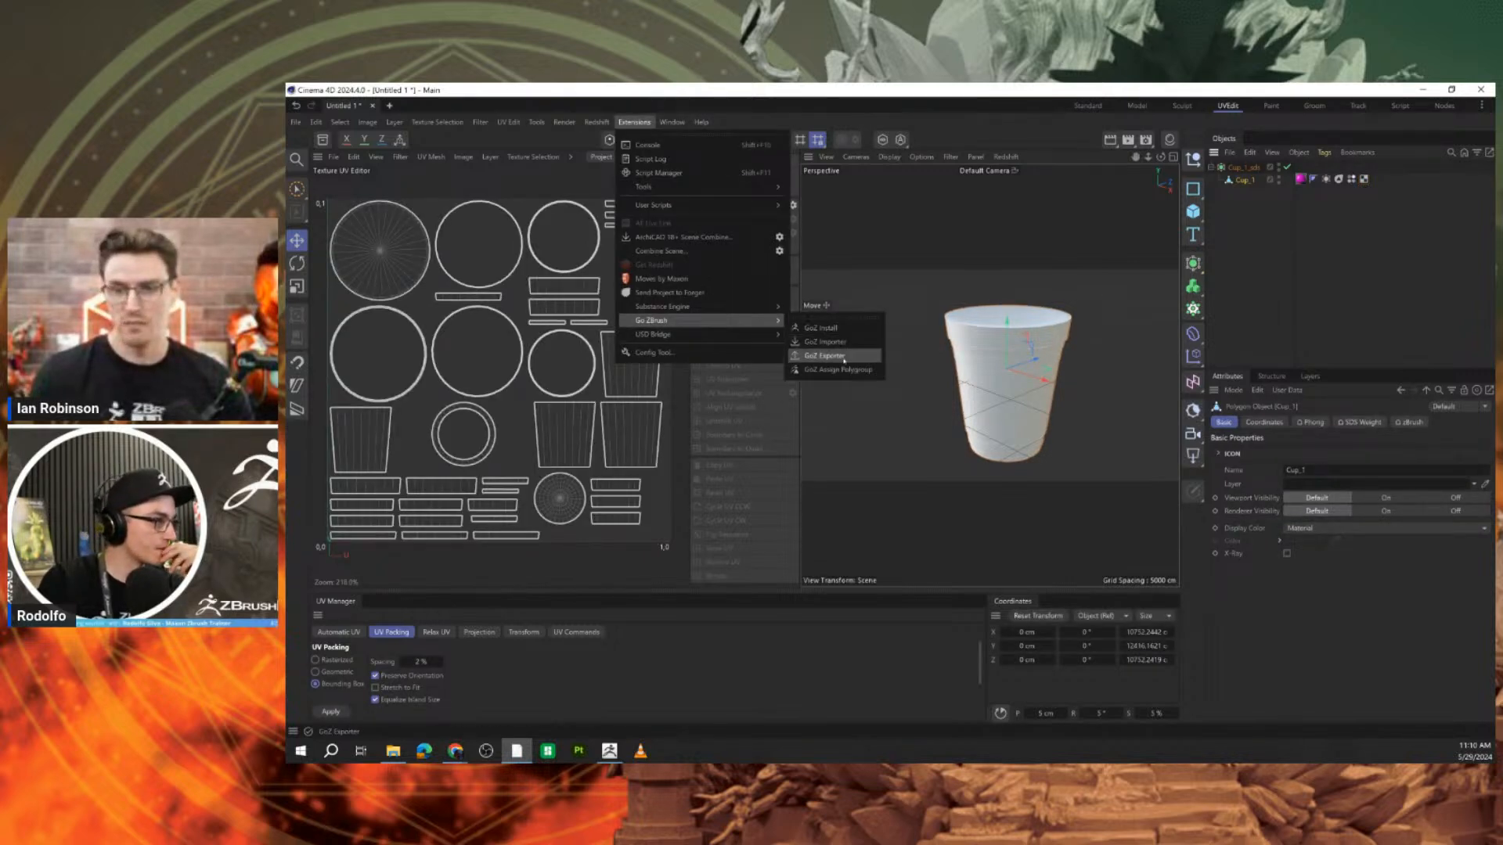
click(826, 357)
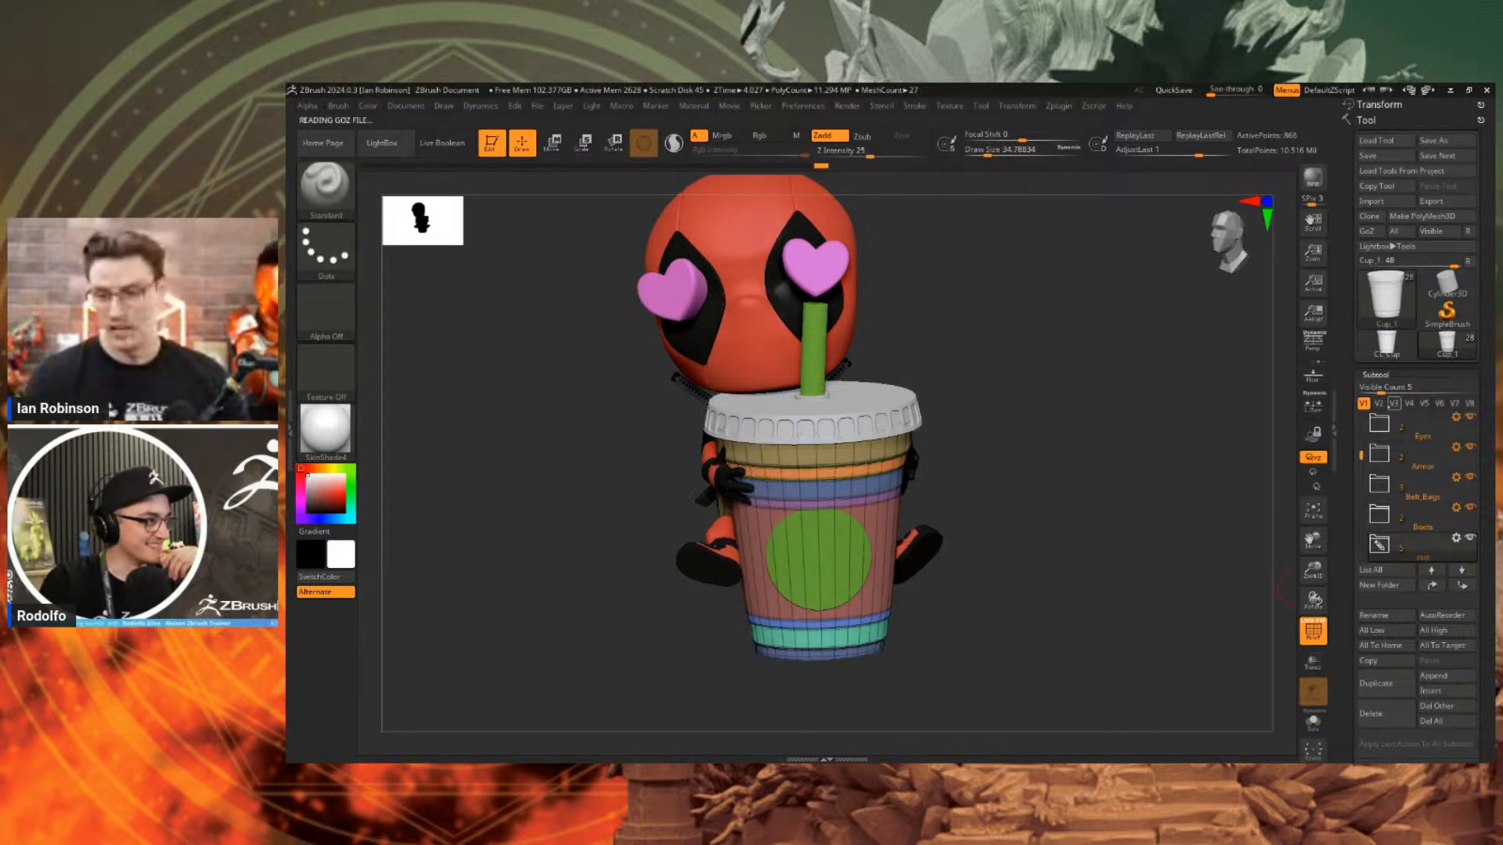
Preview the cup's new UV layout with Morph UV, isolate the cup in Solo mode, and return it to its 3D shape.
click(1384, 375)
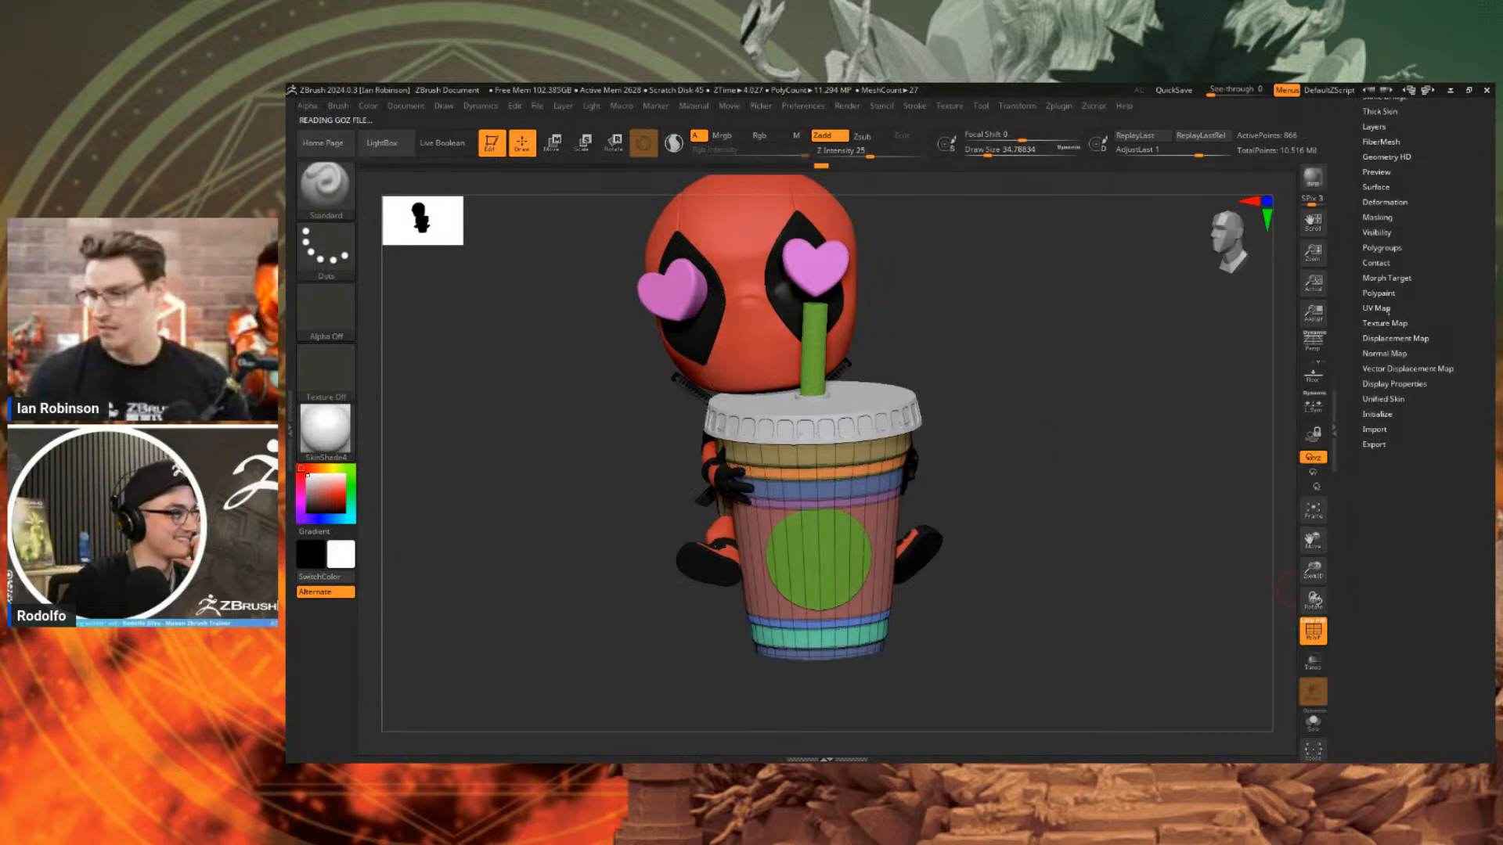
click(1381, 308)
click(1387, 323)
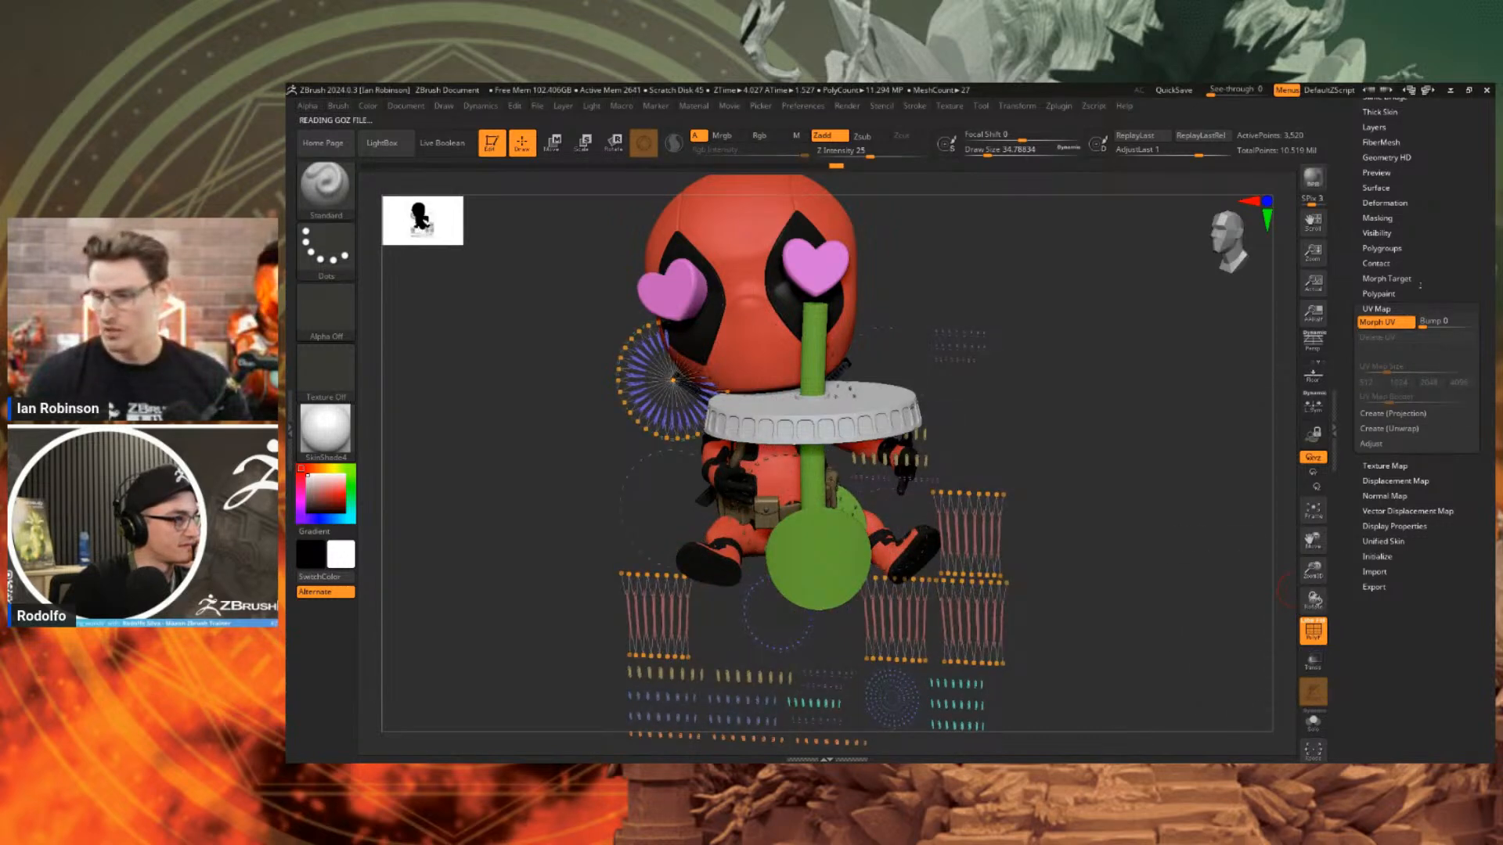
click(1378, 323)
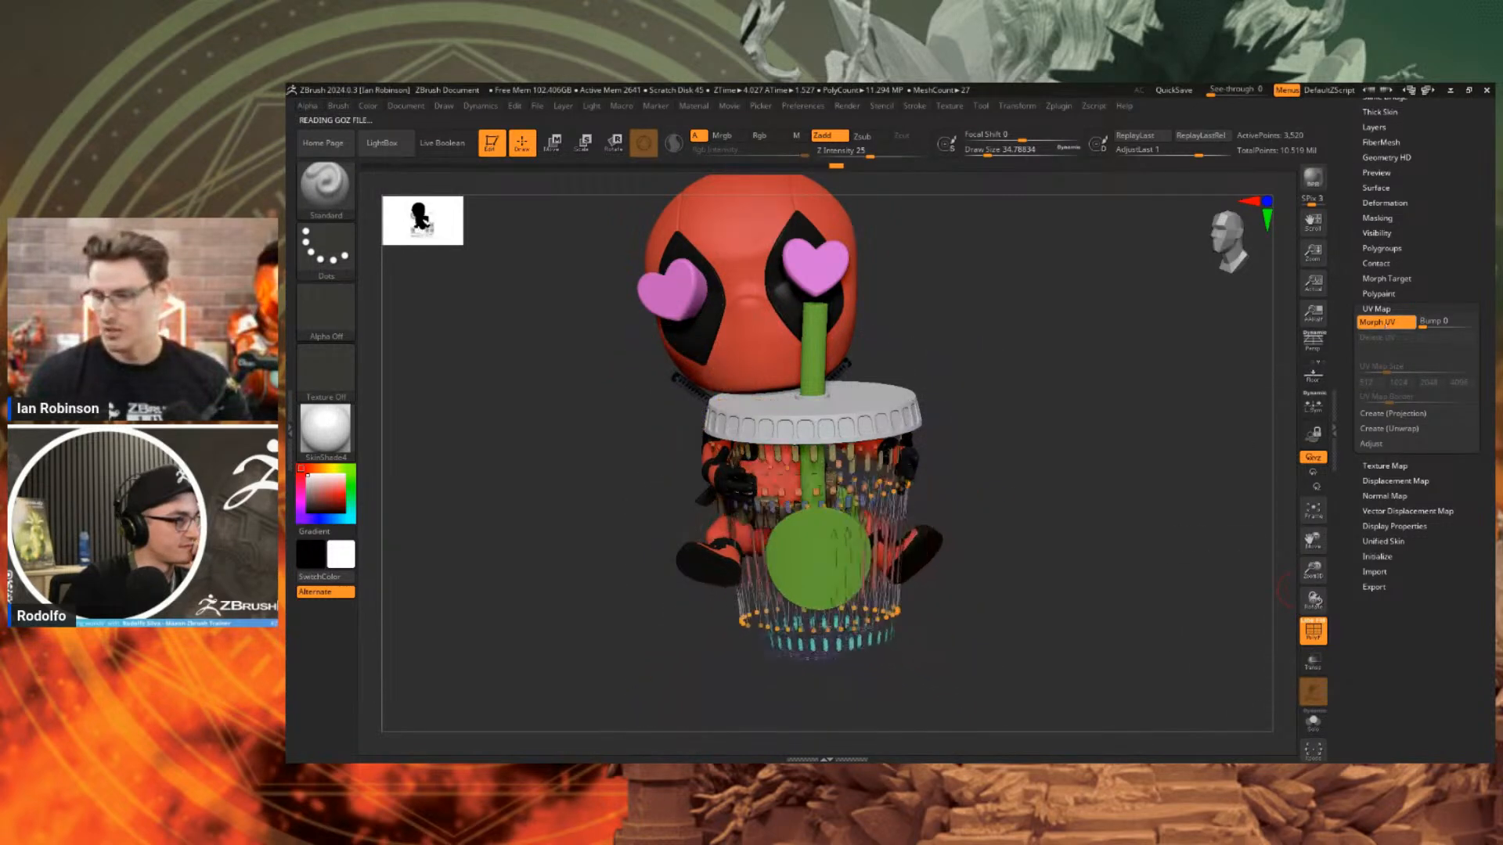
click(1388, 322)
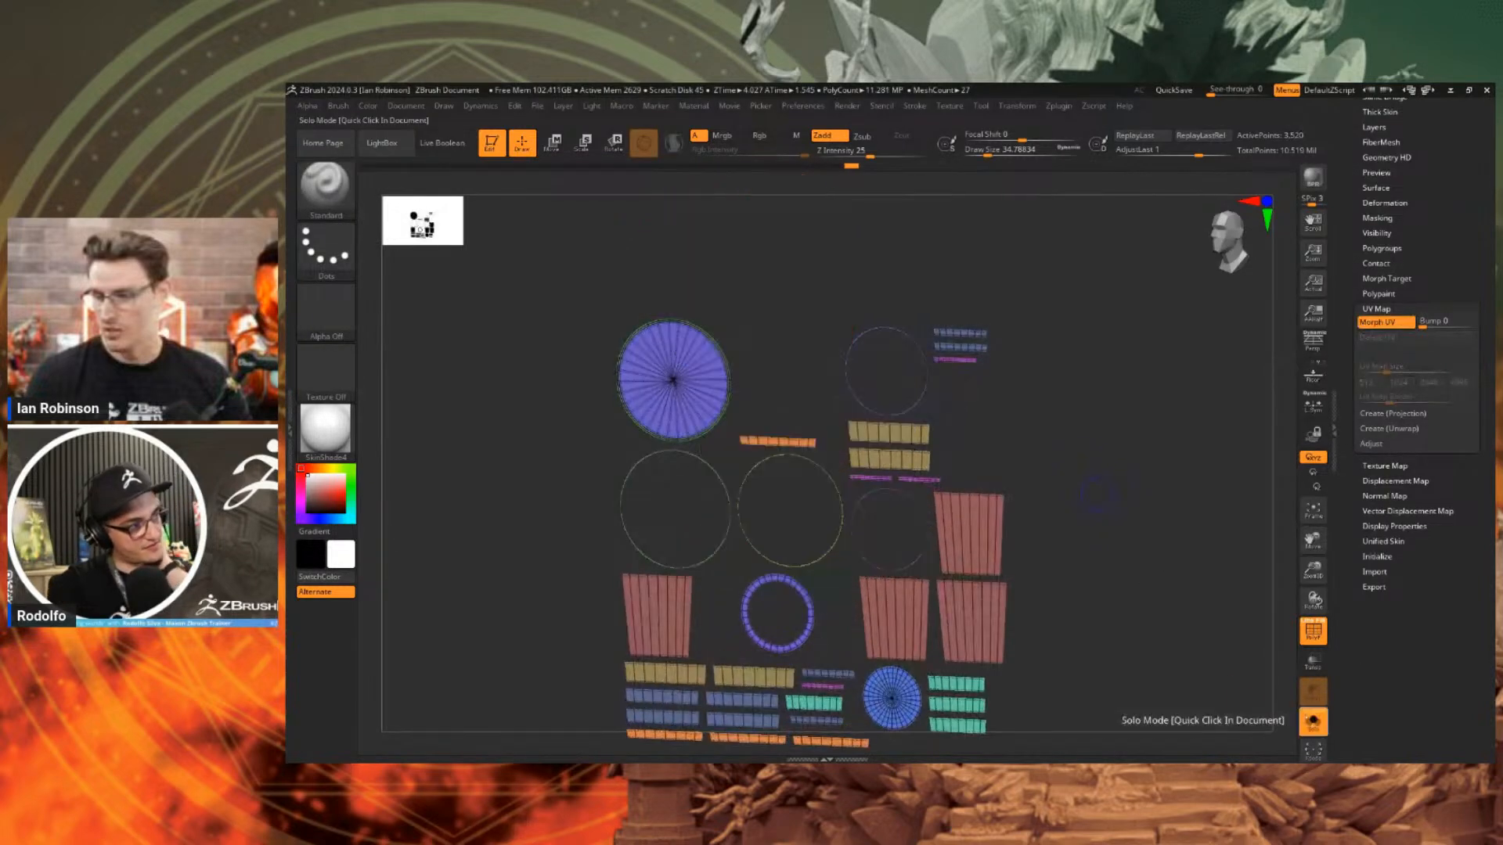
alt+drag(1172, 600, 1198, 514)
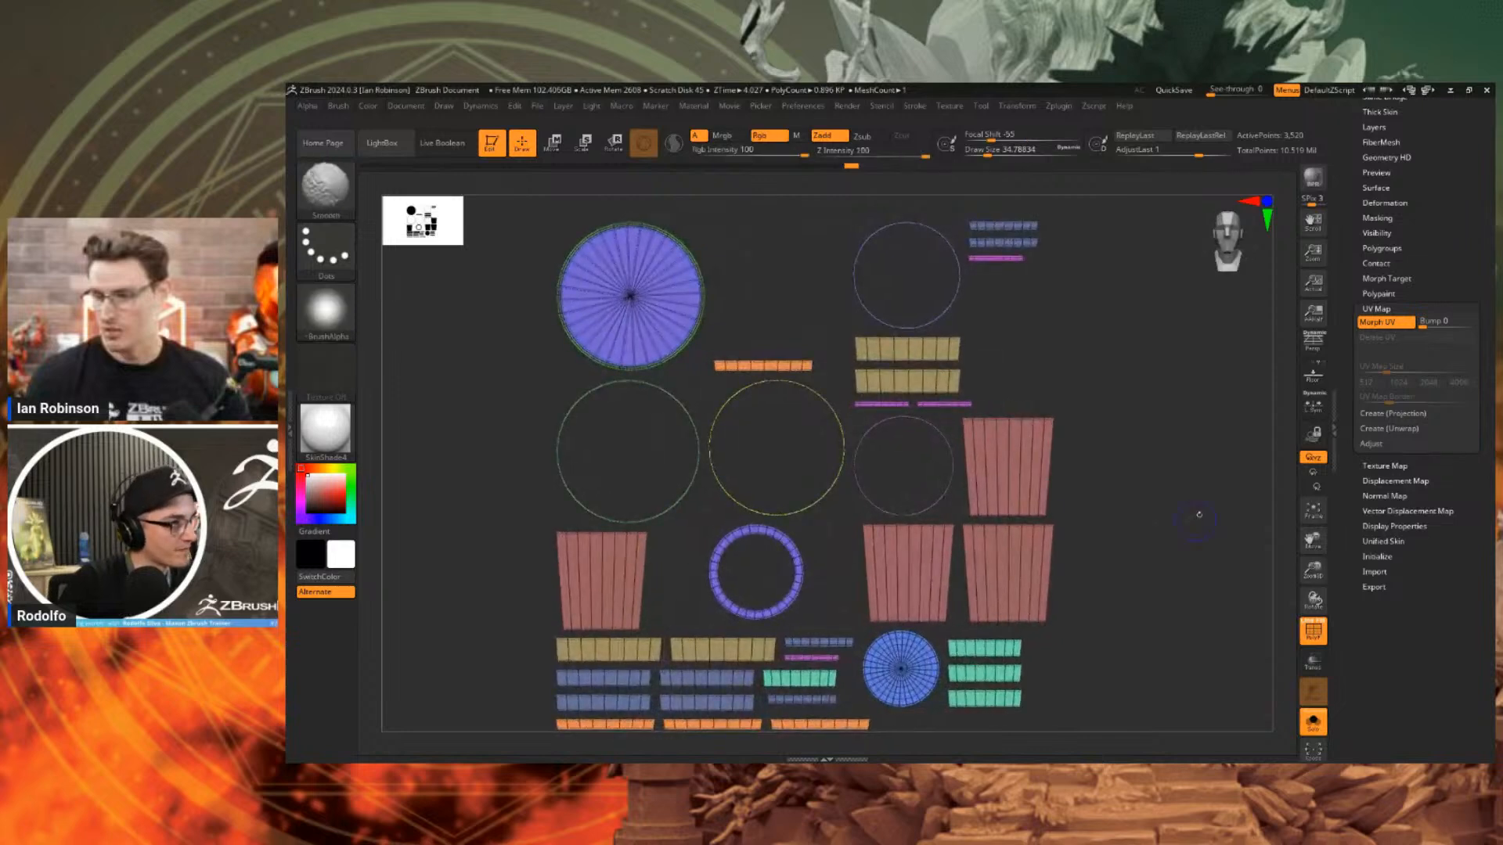
click(1386, 321)
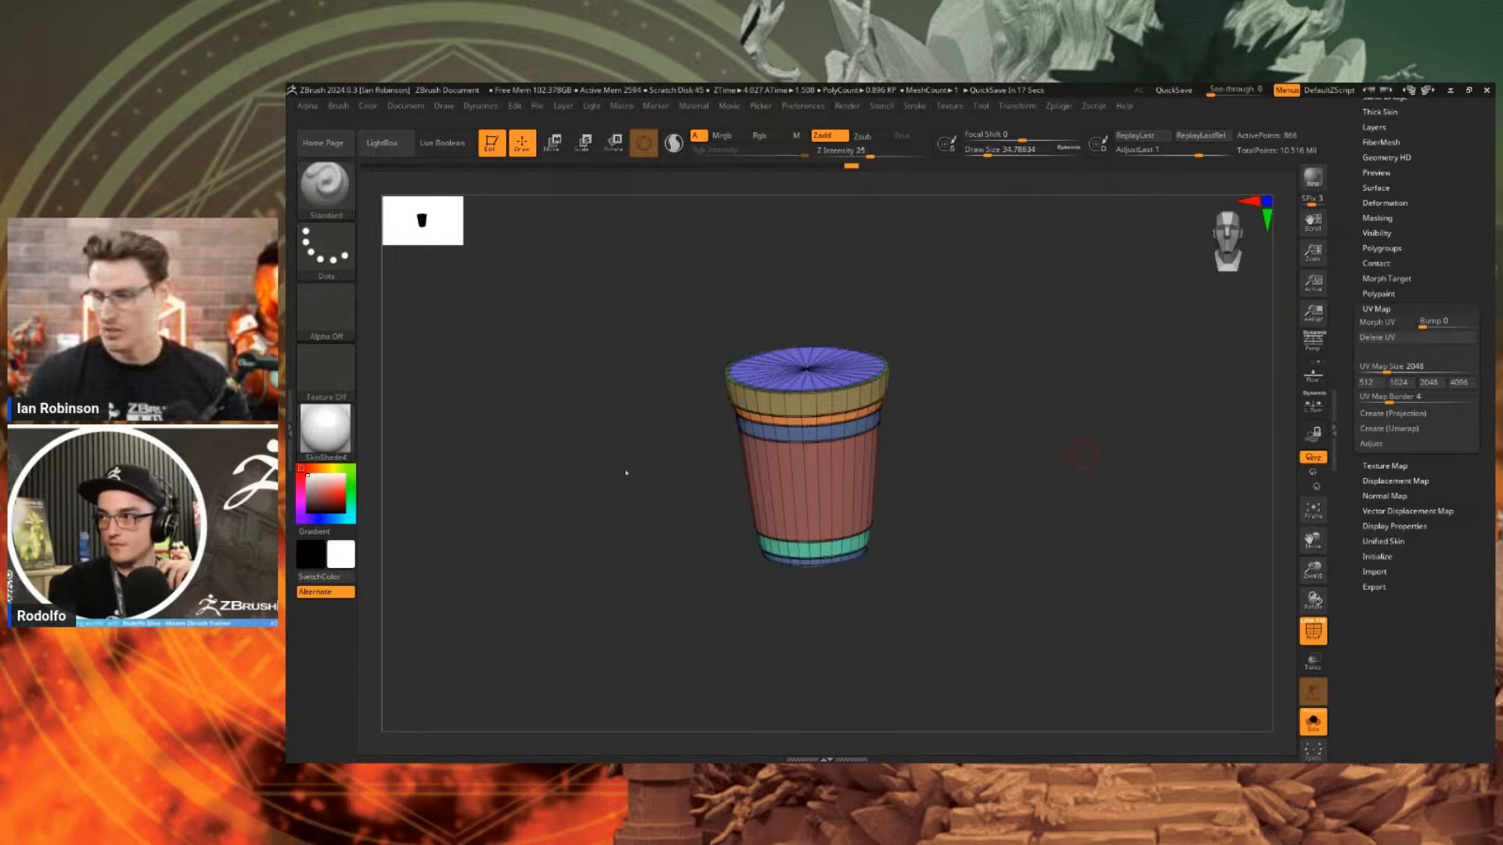
drag(654, 341, 636, 415)
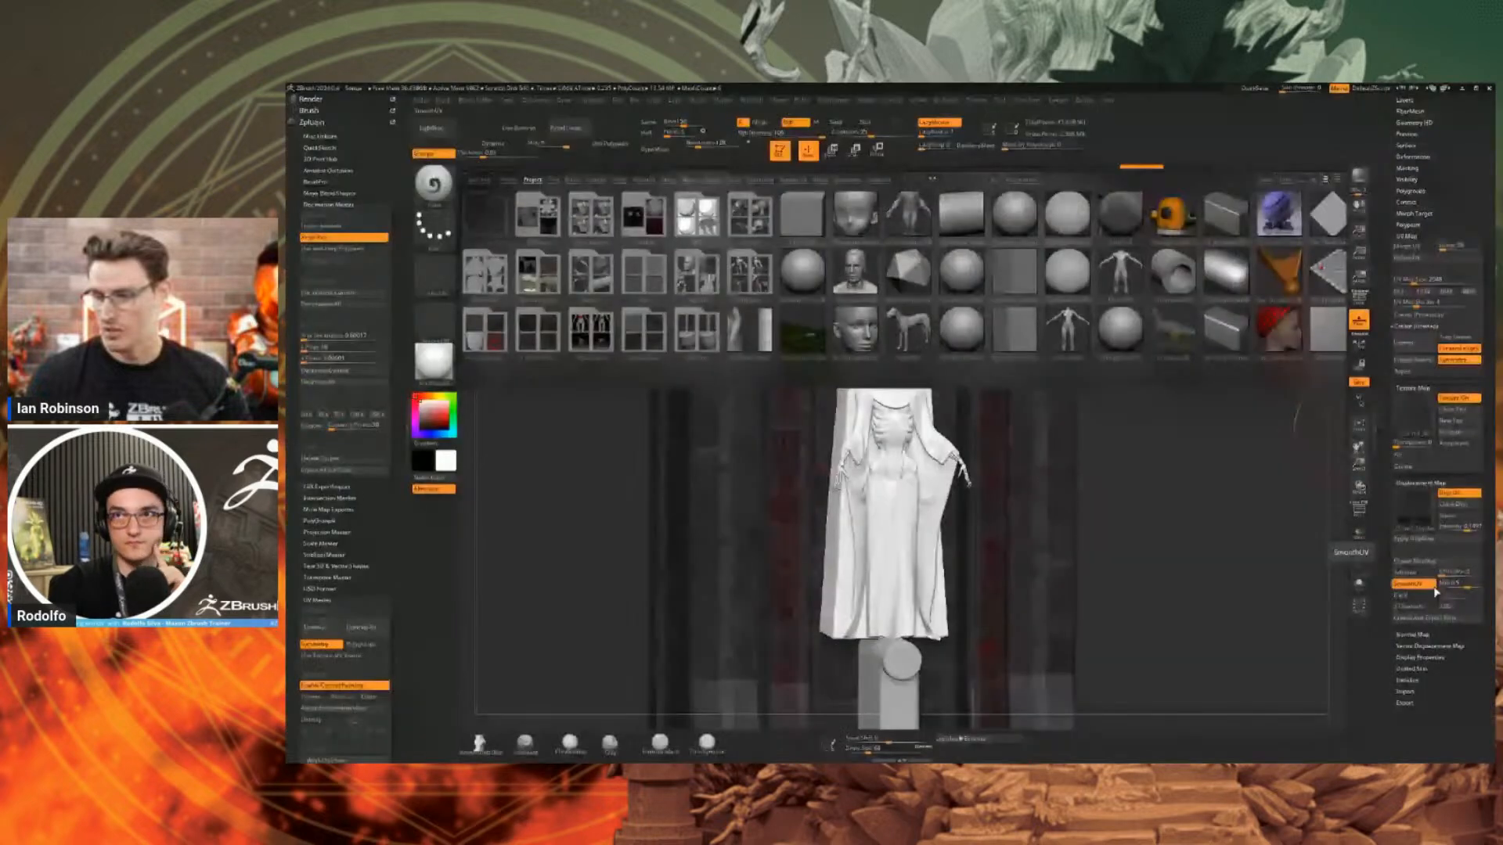
Close LightBox and shrink the silhouette thumbnail to uncover the statue, seen at a slight angle.
click(435, 128)
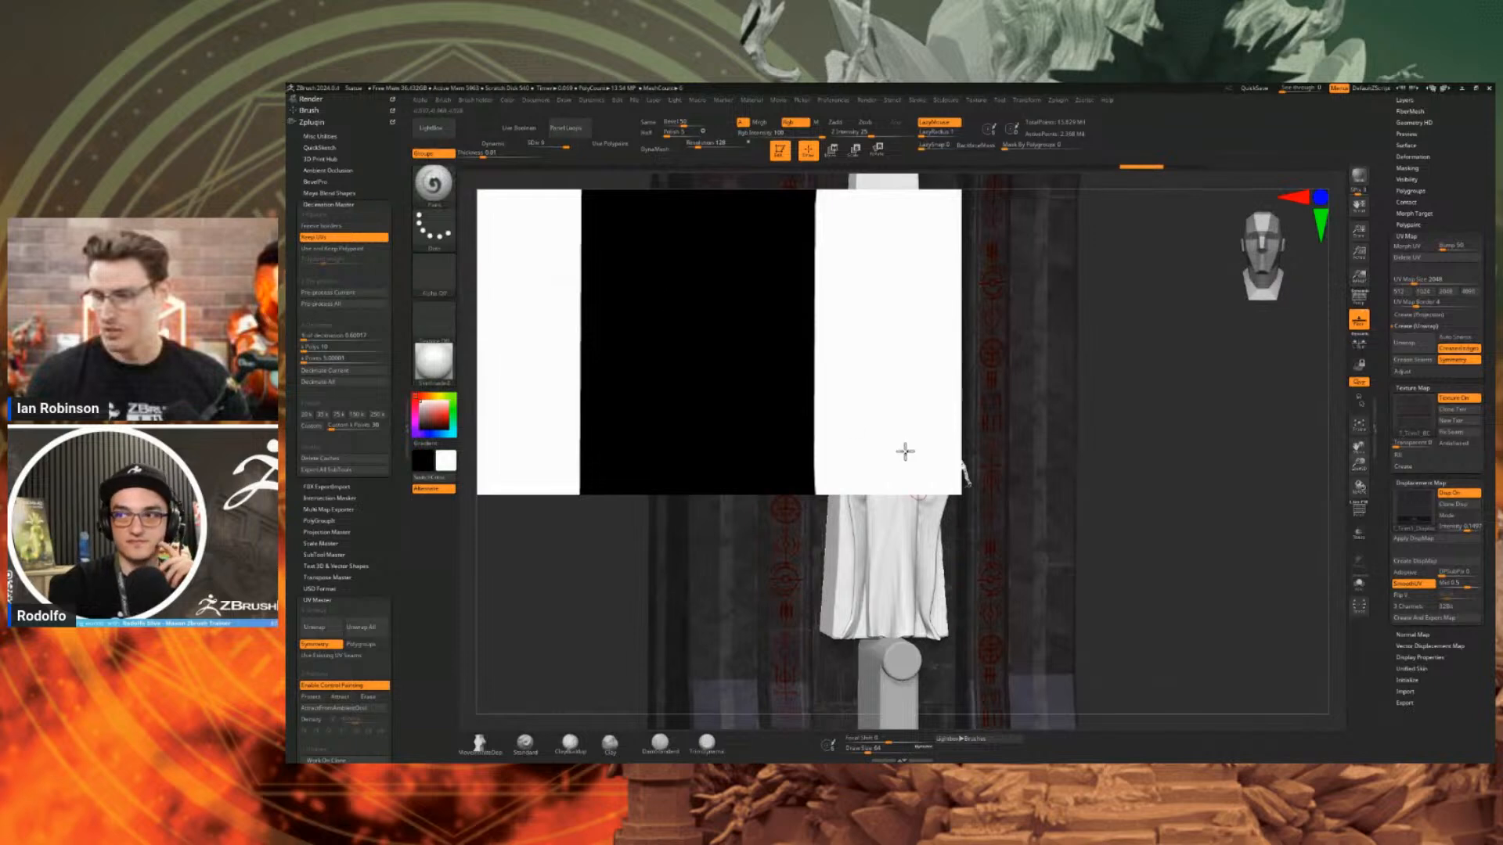
drag(904, 452, 748, 378)
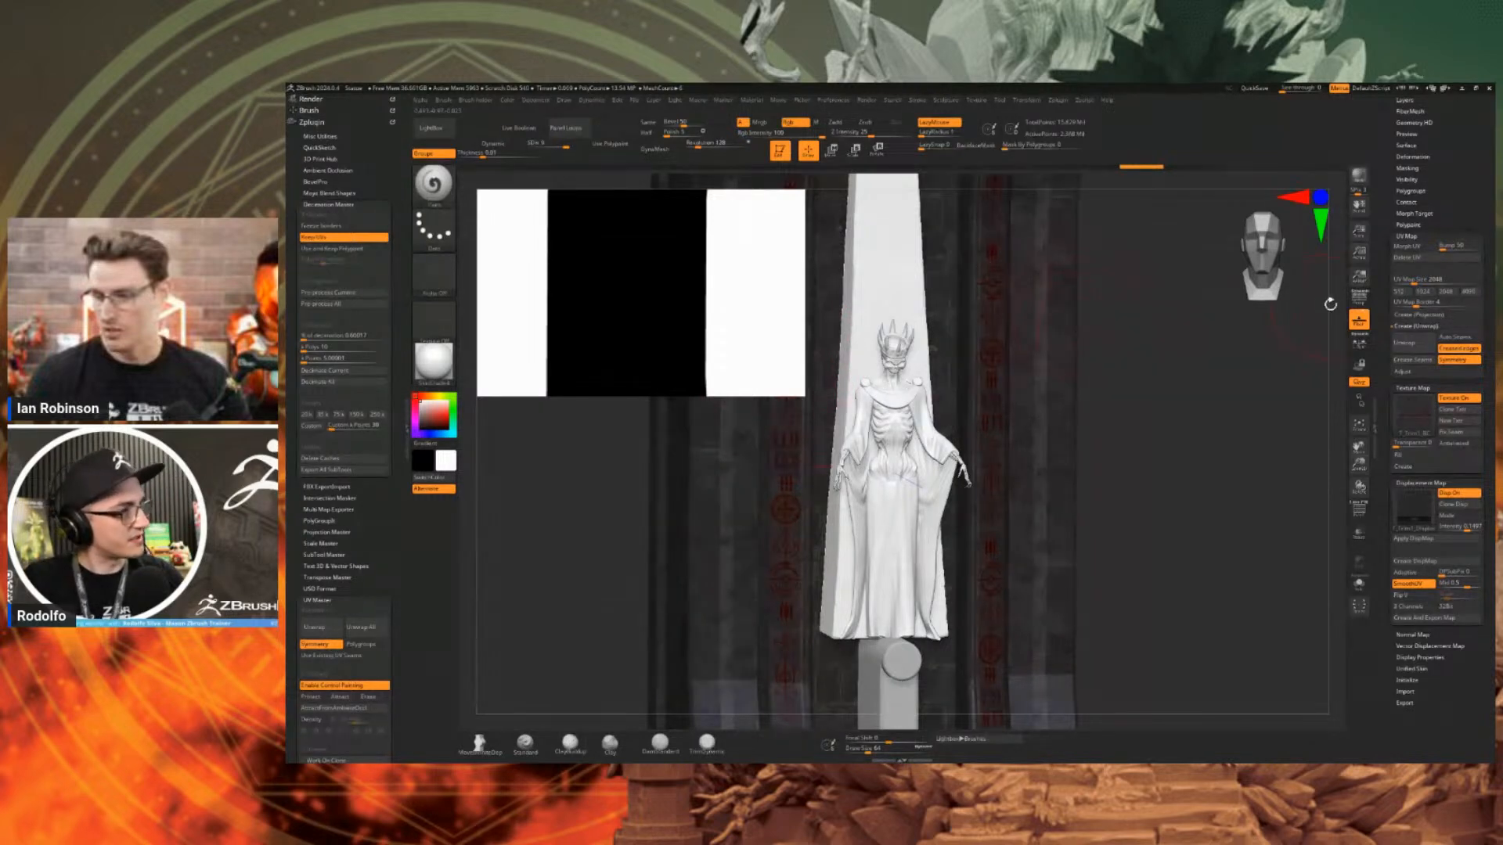
mouse_move(1175, 401)
mouse_down()
mouse_move(1191, 413)
mouse_move(1168, 429)
mouse_up()
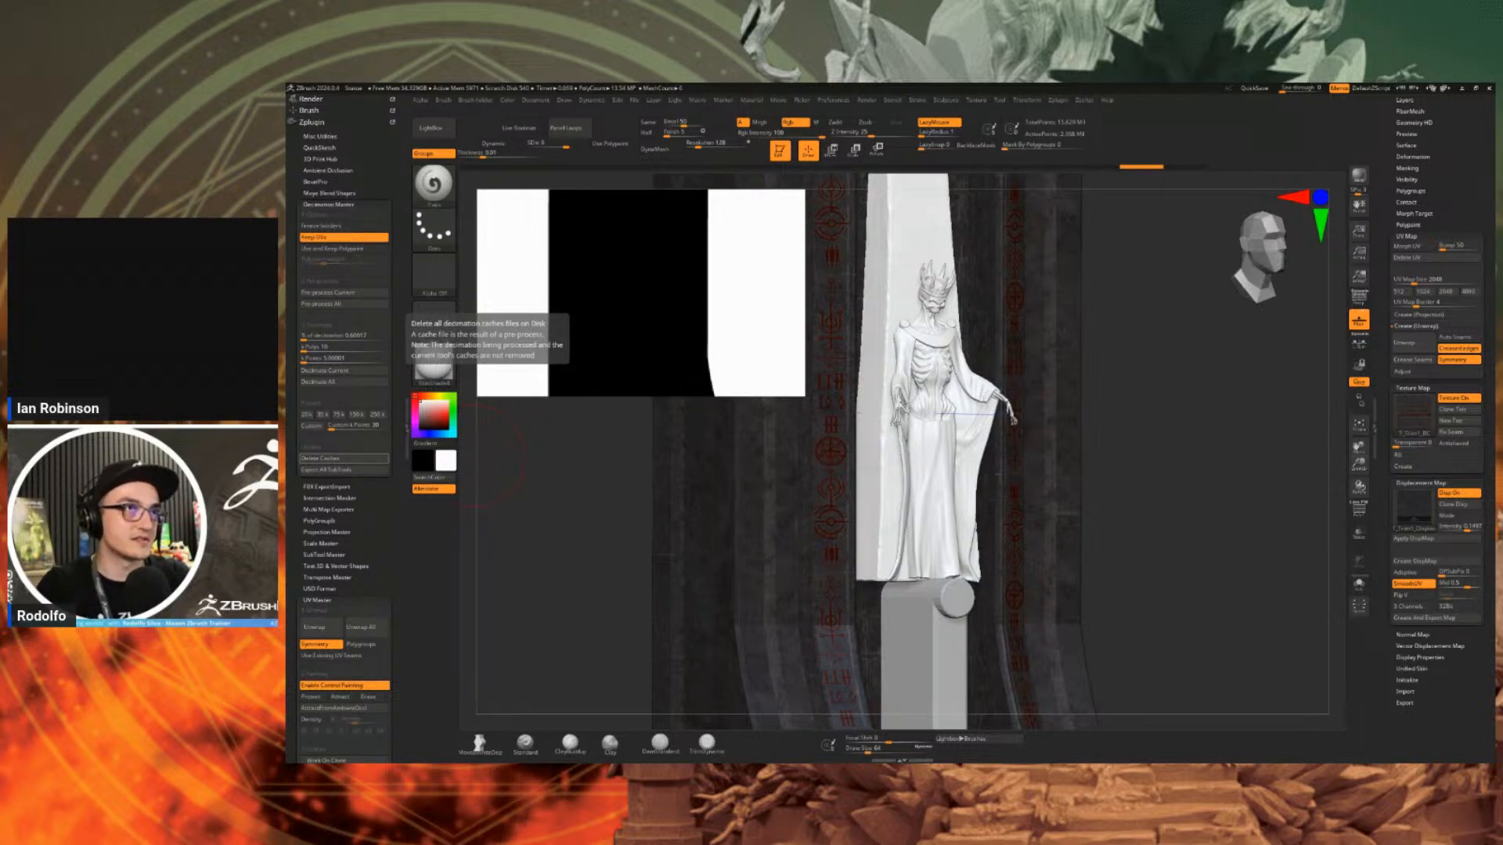
Switch to Substance 3D Painter and open the most recent project, the trim texturing file.
mouse_move(287, 470)
mouse_down()
mouse_move(666, 481)
mouse_move(984, 123)
mouse_move(938, 86)
mouse_up()
click(295, 100)
mouse_move(322, 133)
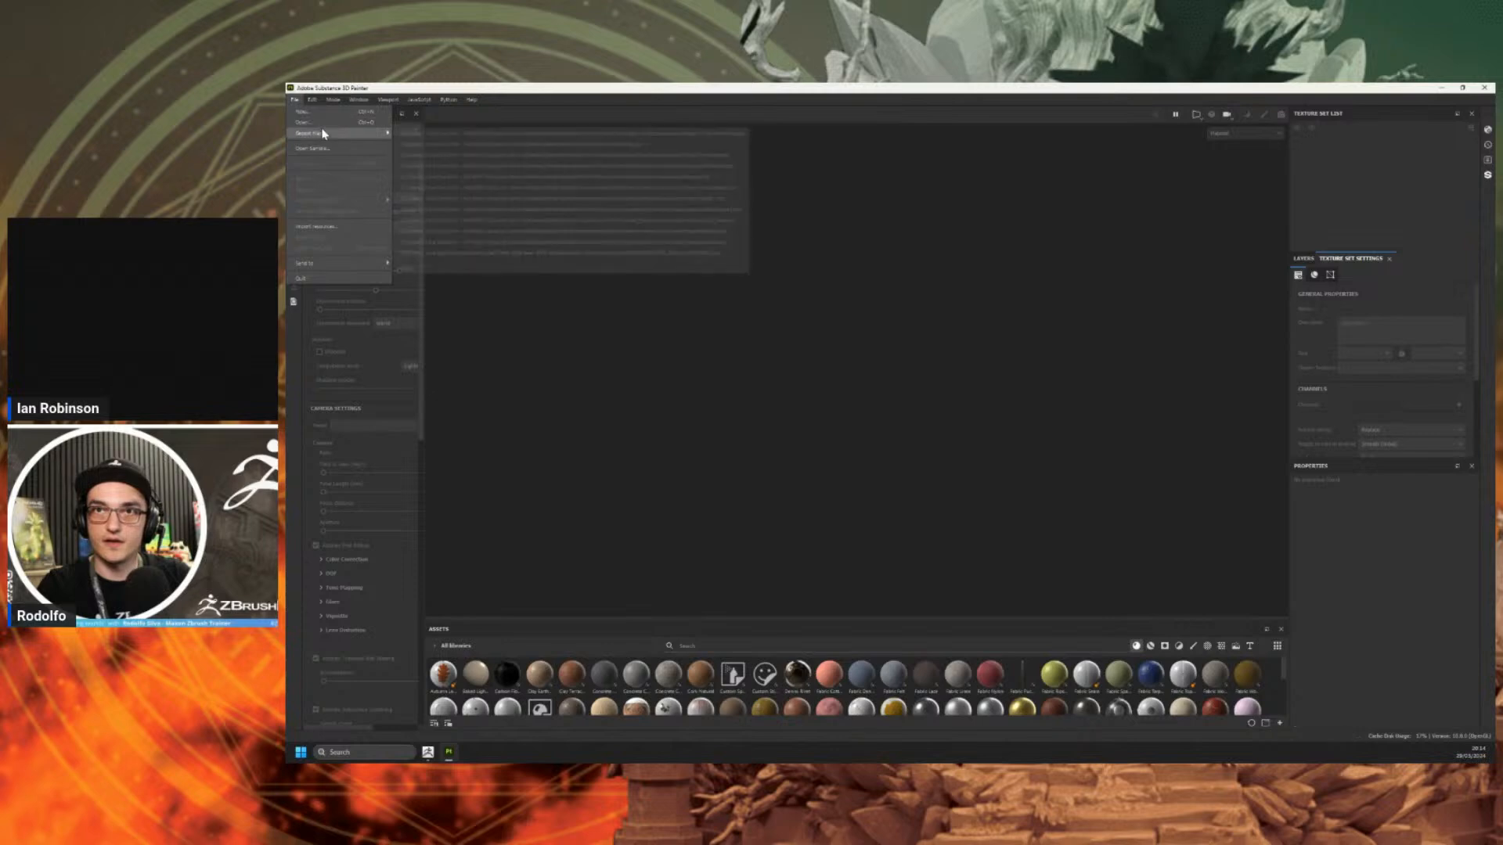
click(483, 133)
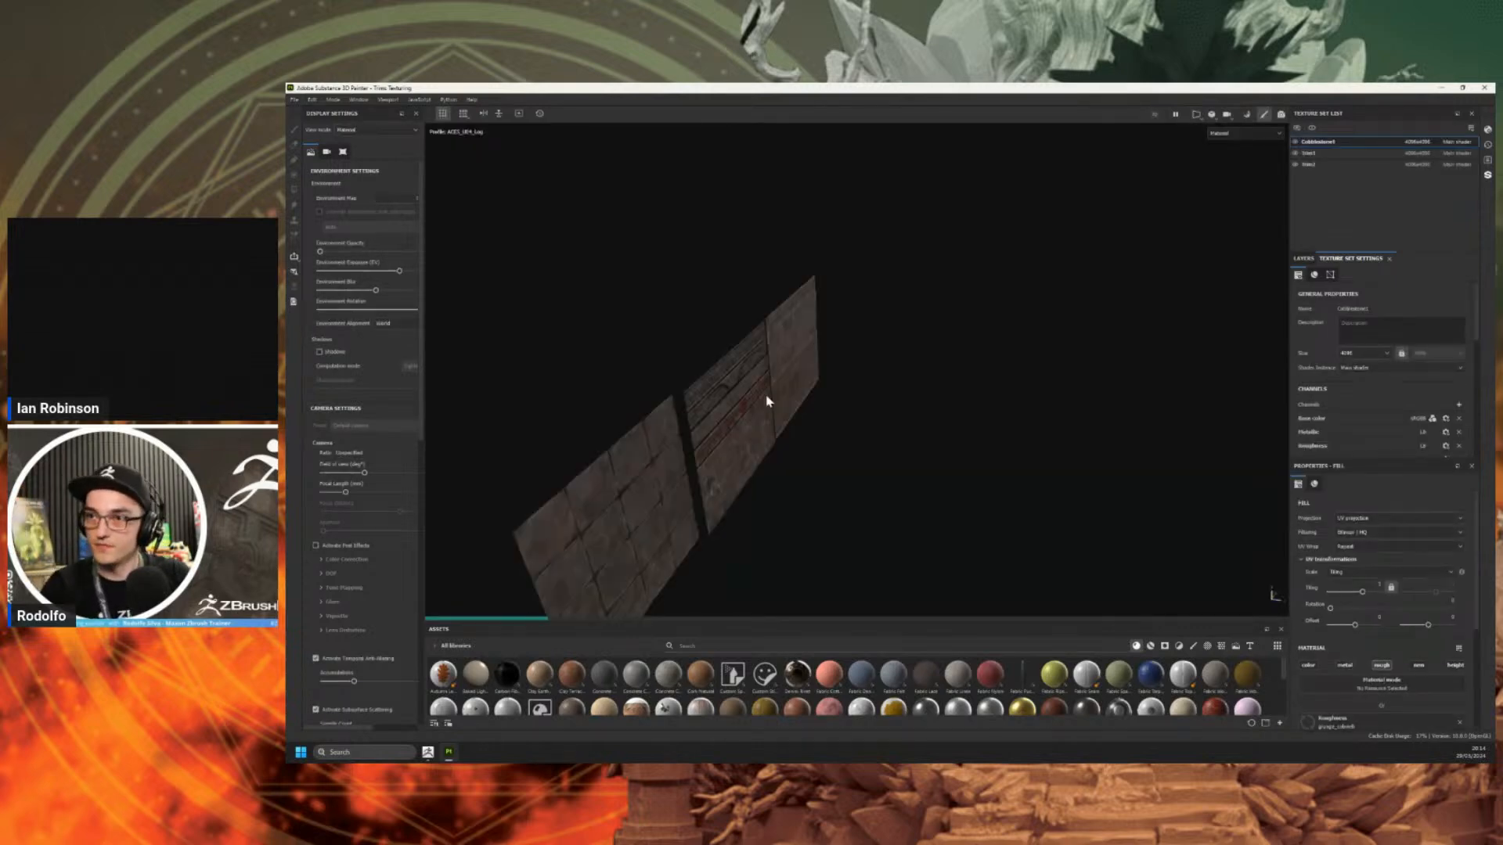
Examine the three stone trim panels up close in Material view and in the Normal channel view.
alt+drag(852, 466, 820, 407)
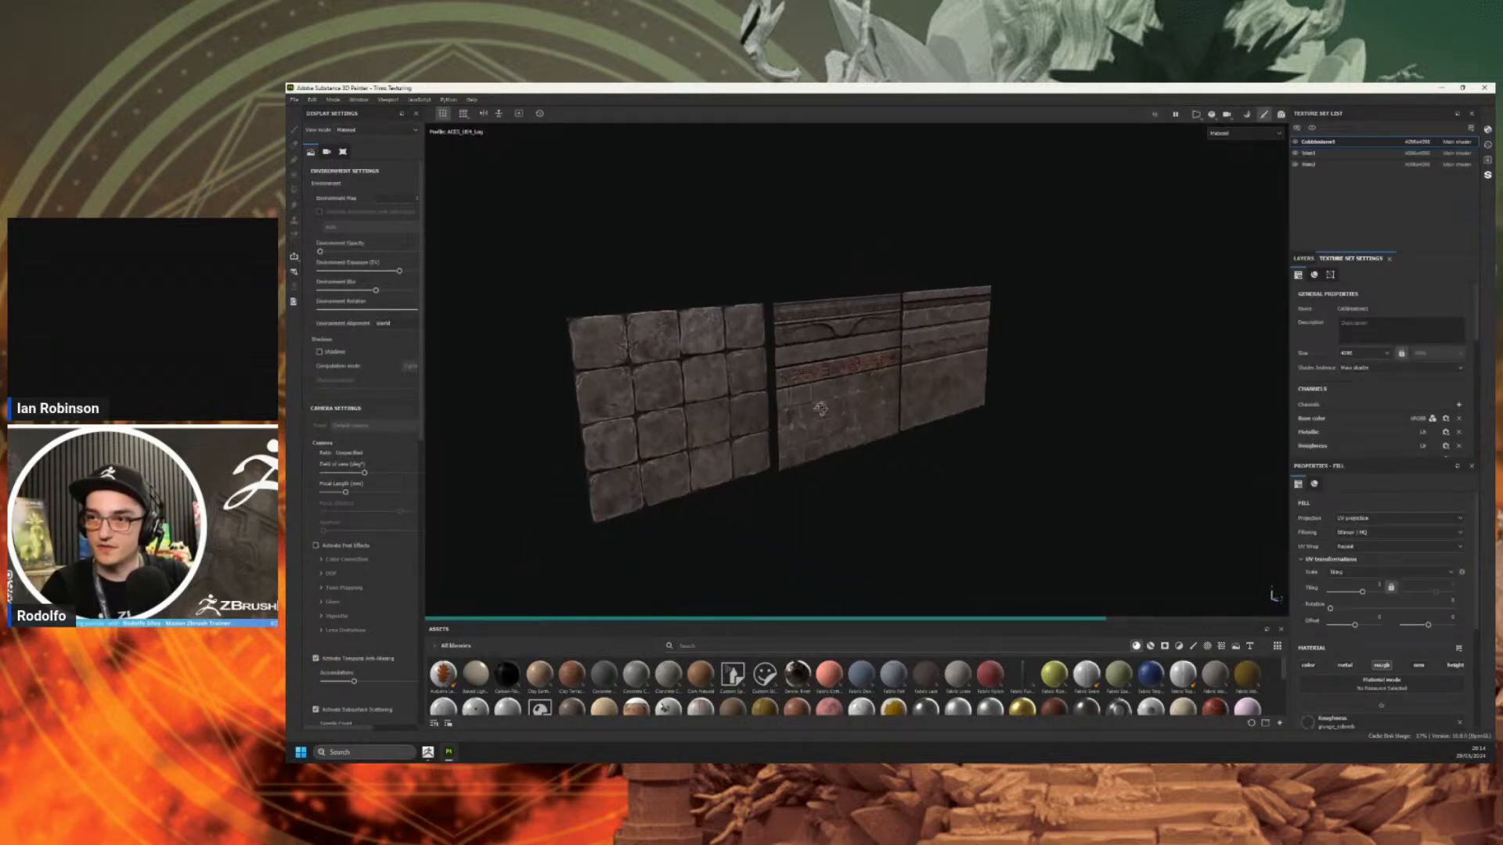
scroll(814, 412, up, 3)
mouse_move(856, 410)
shift+right_down()
mouse_move(839, 402)
mouse_move(862, 409)
shift+right_up()
alt+drag(704, 353, 799, 275)
click(1223, 134)
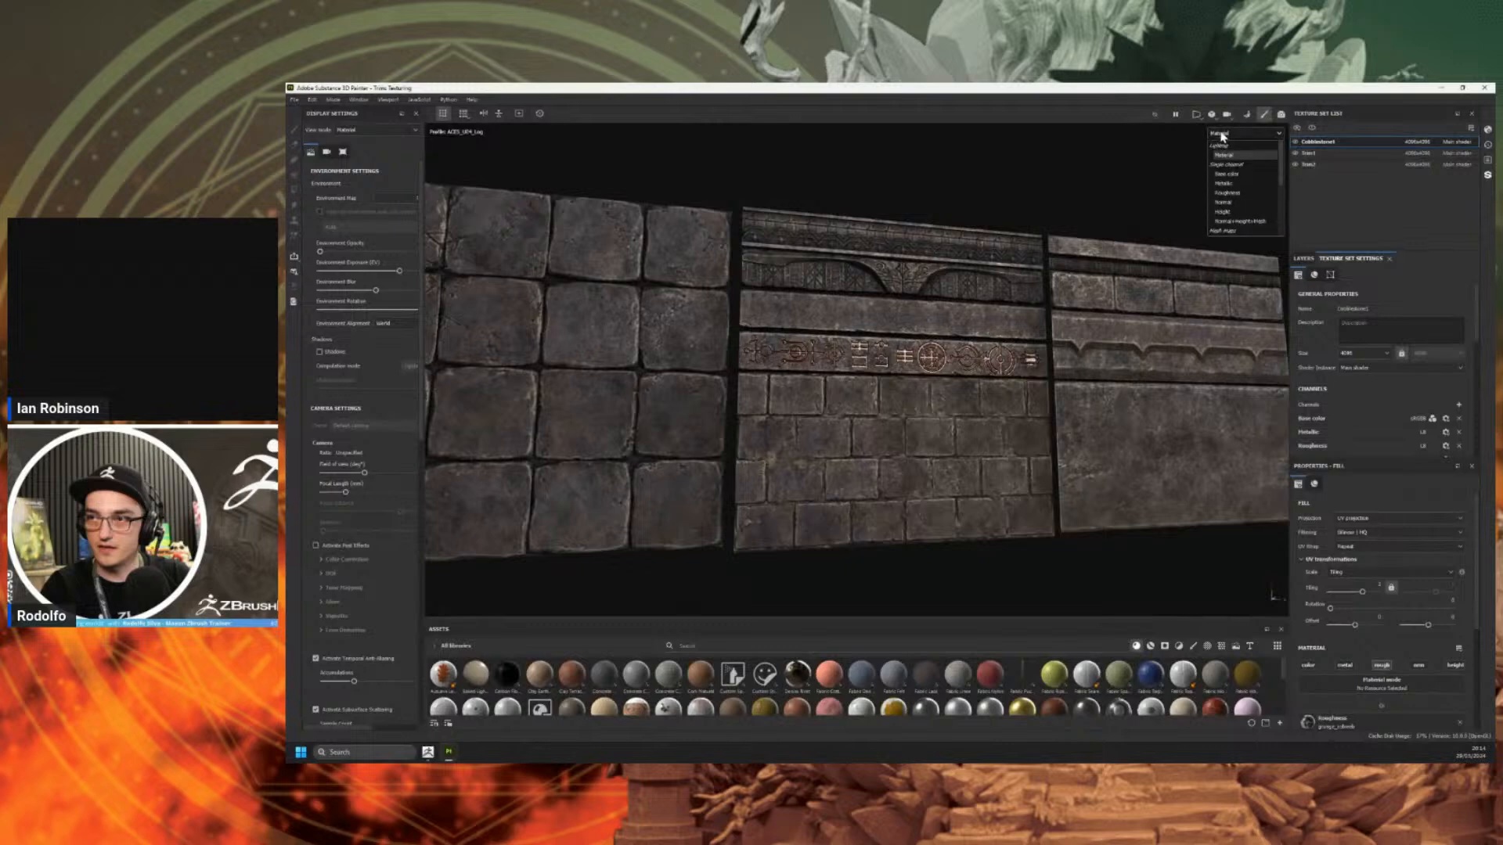
click(1226, 203)
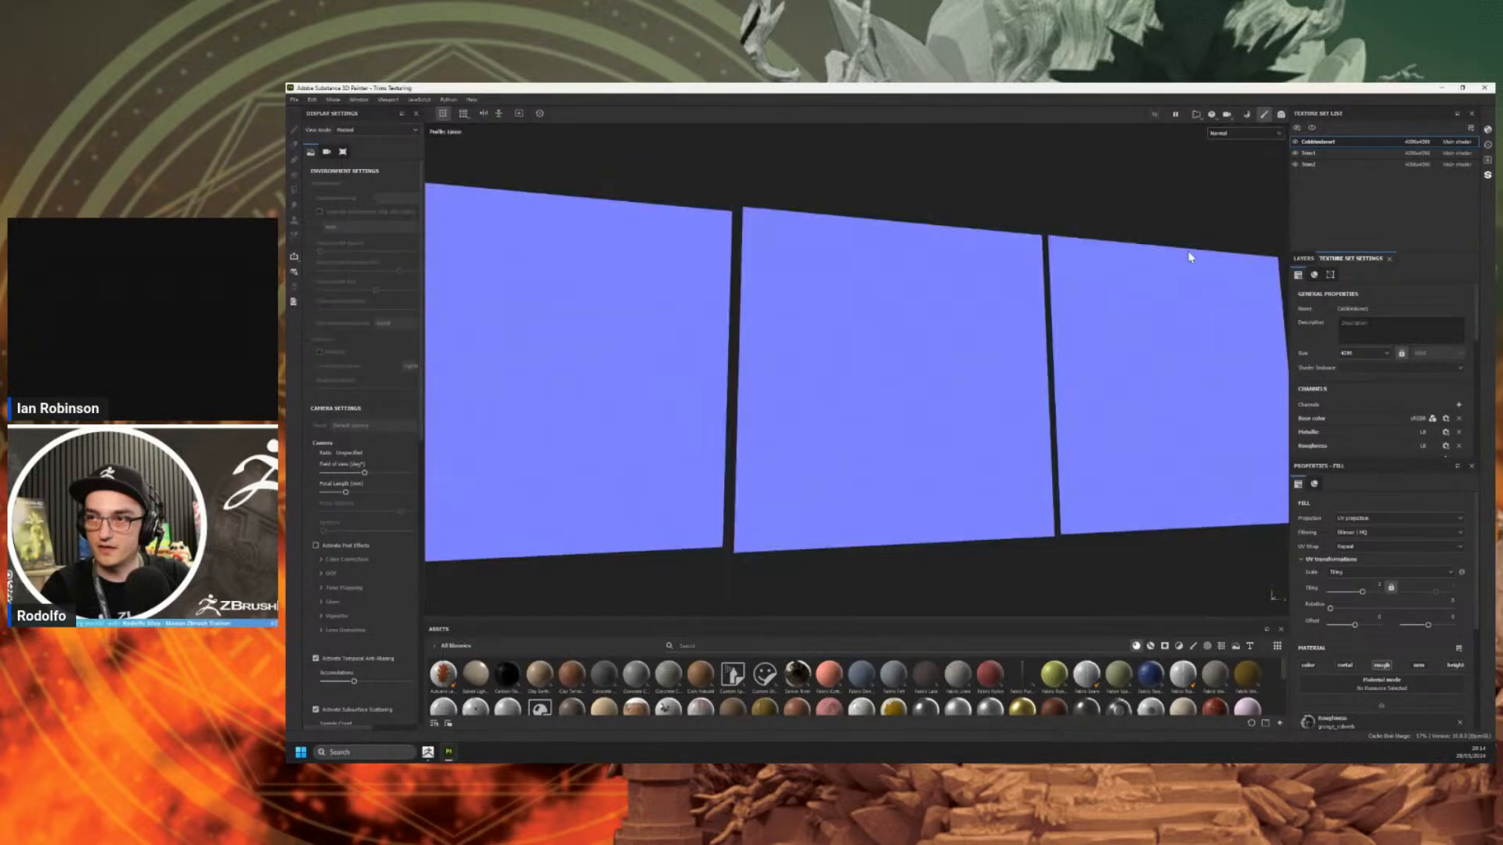
scroll(775, 380, up, 3)
scroll(719, 505, up, 1)
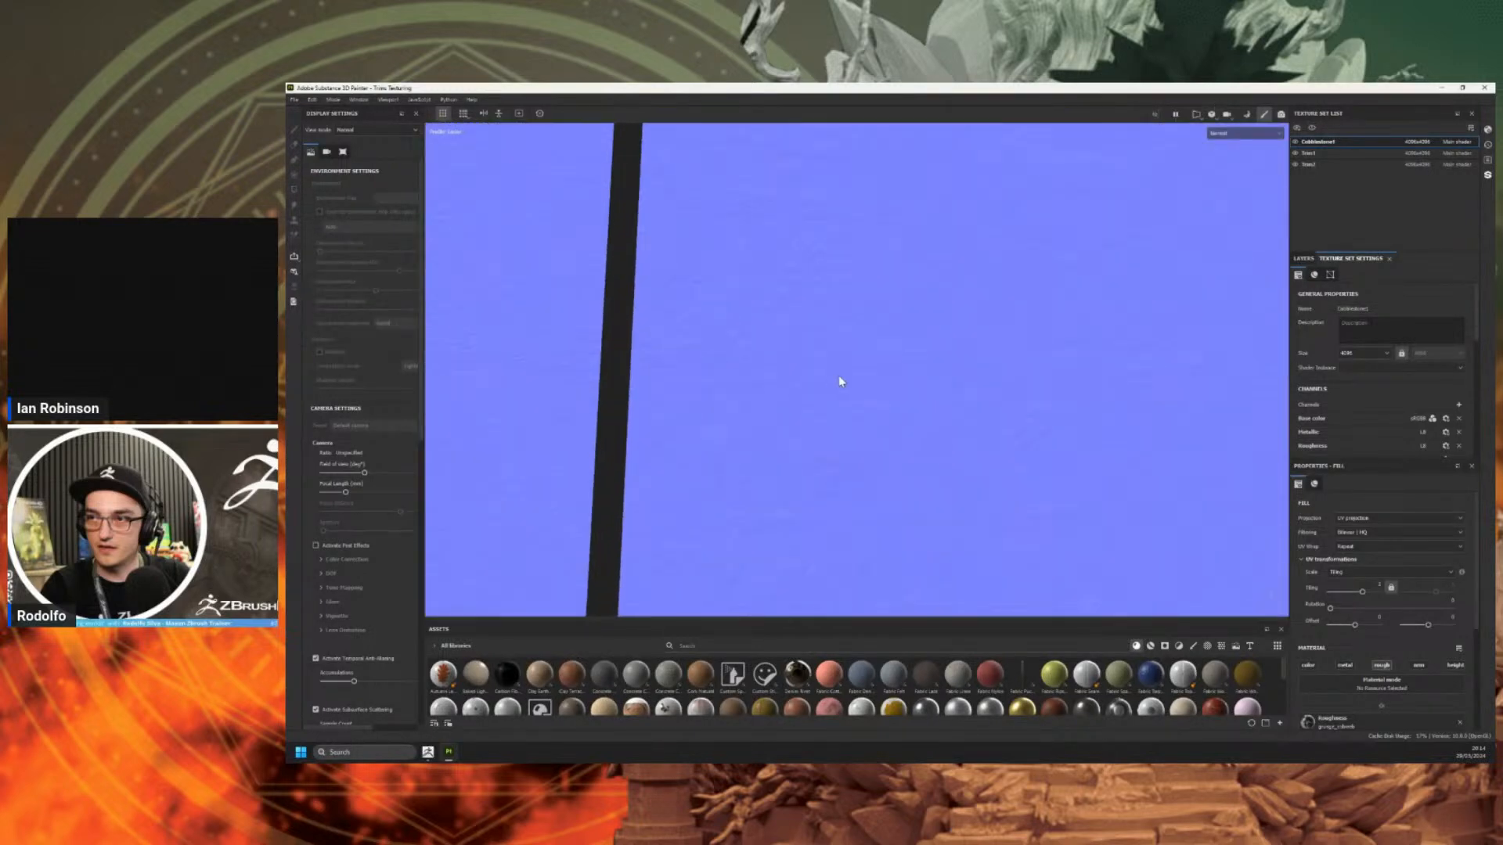
scroll(944, 394, down, 10)
scroll(1096, 300, up, 3)
scroll(1096, 300, up, 2)
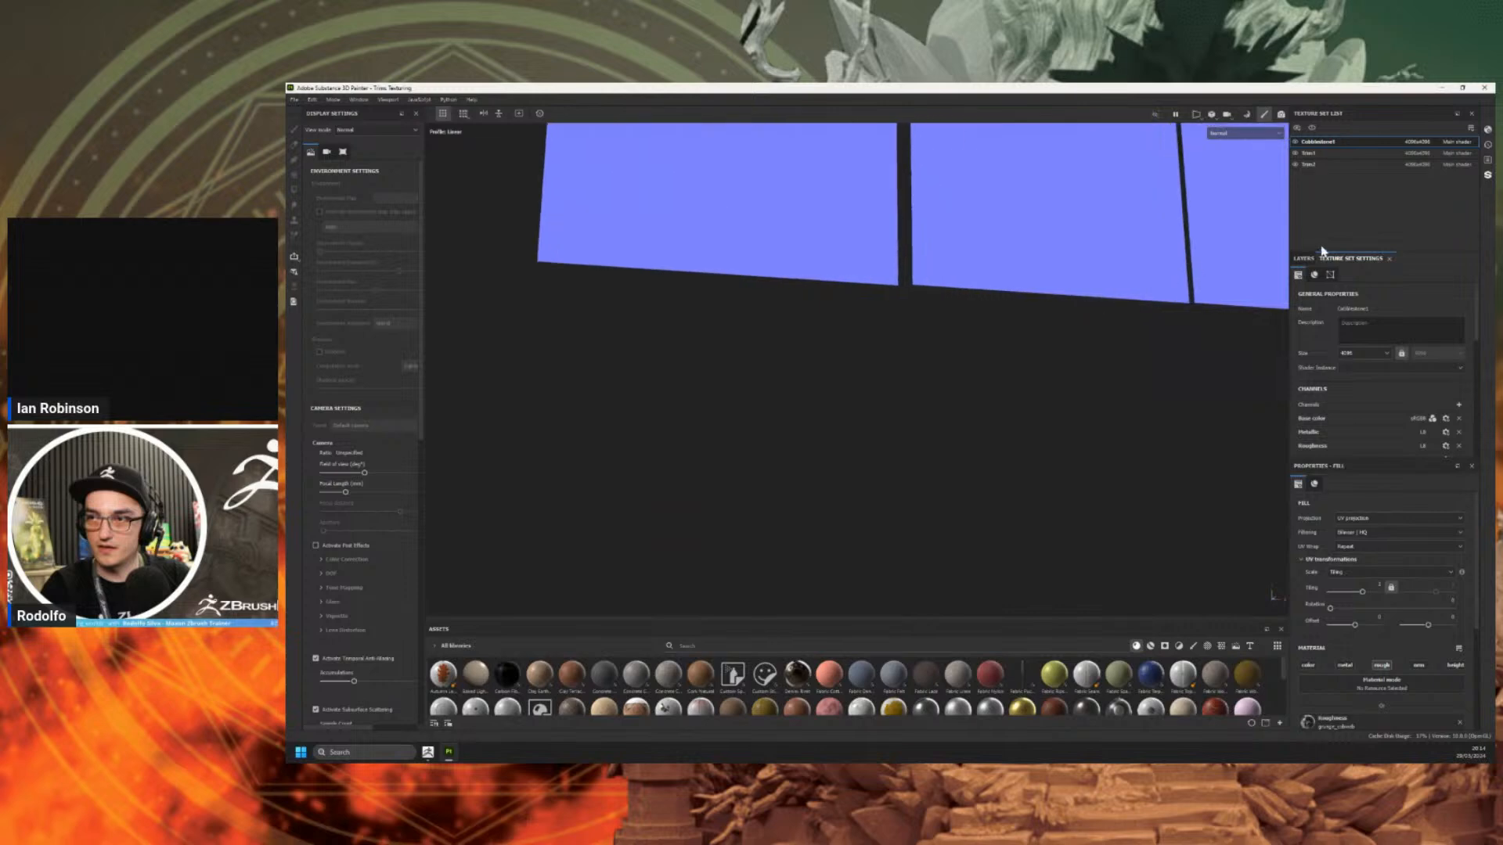
Show the layer stack and display the baked Normal mesh map on the three trim panels.
click(1304, 258)
alt+middle_drag(1080, 418, 1009, 554)
scroll(1078, 396, down, 1)
click(1241, 138)
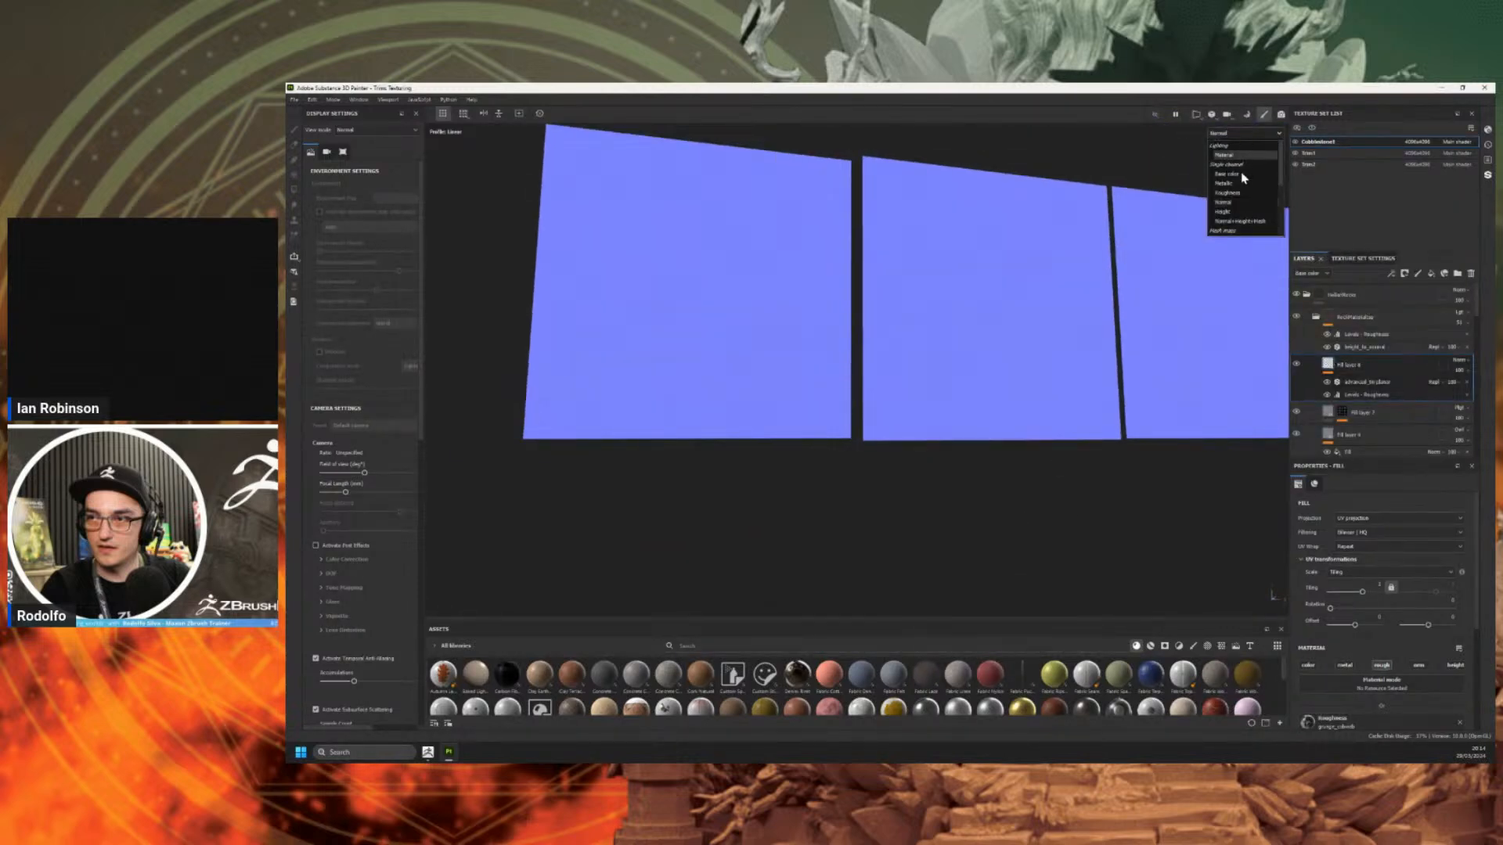
click(1235, 190)
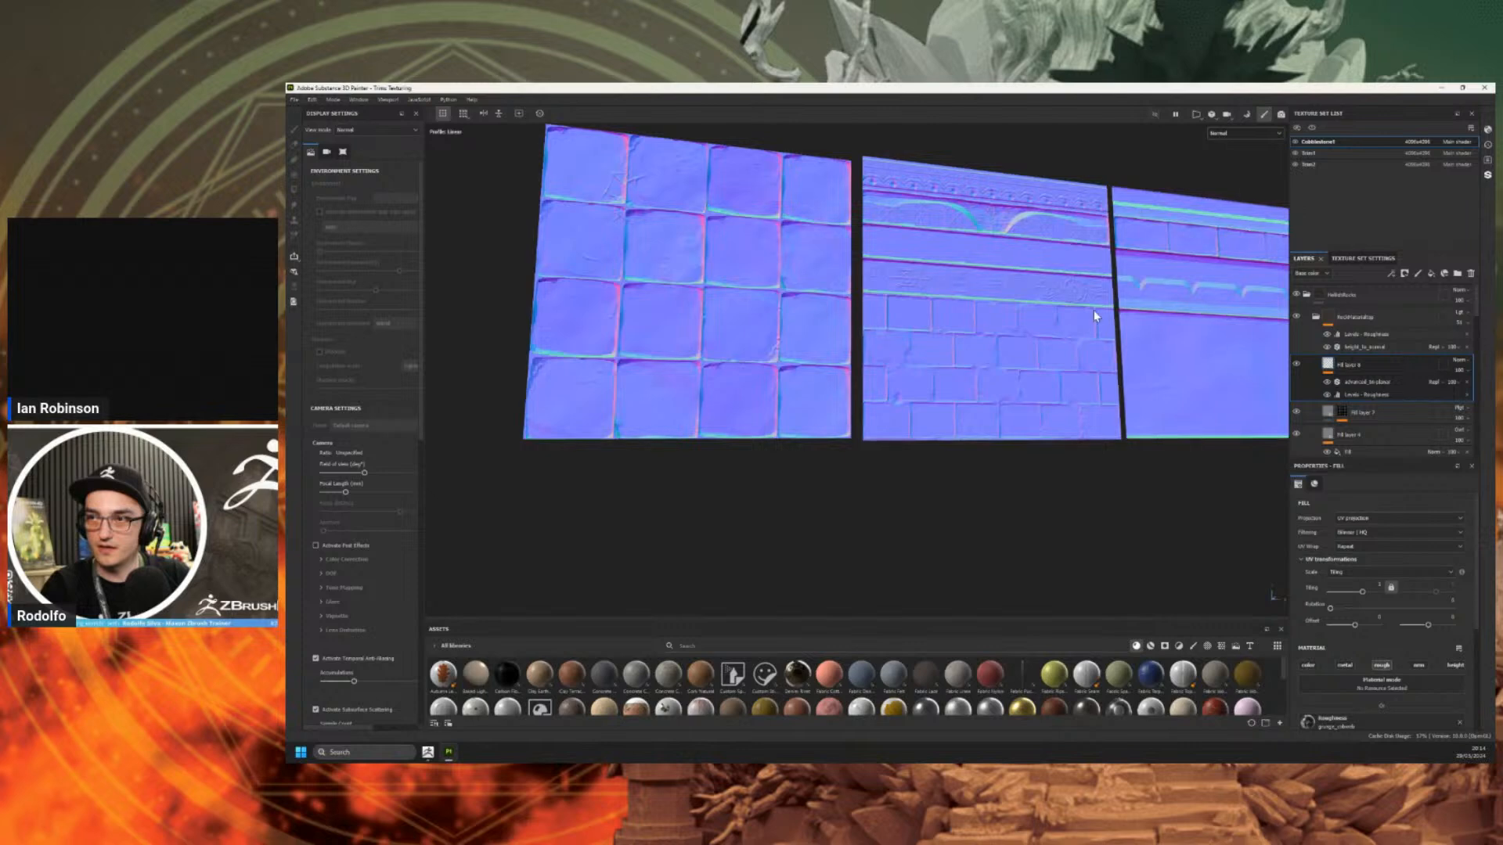
alt+drag(1093, 310, 1110, 336)
Display the Height map on the trim panels and examine the middle panel.
click(1229, 133)
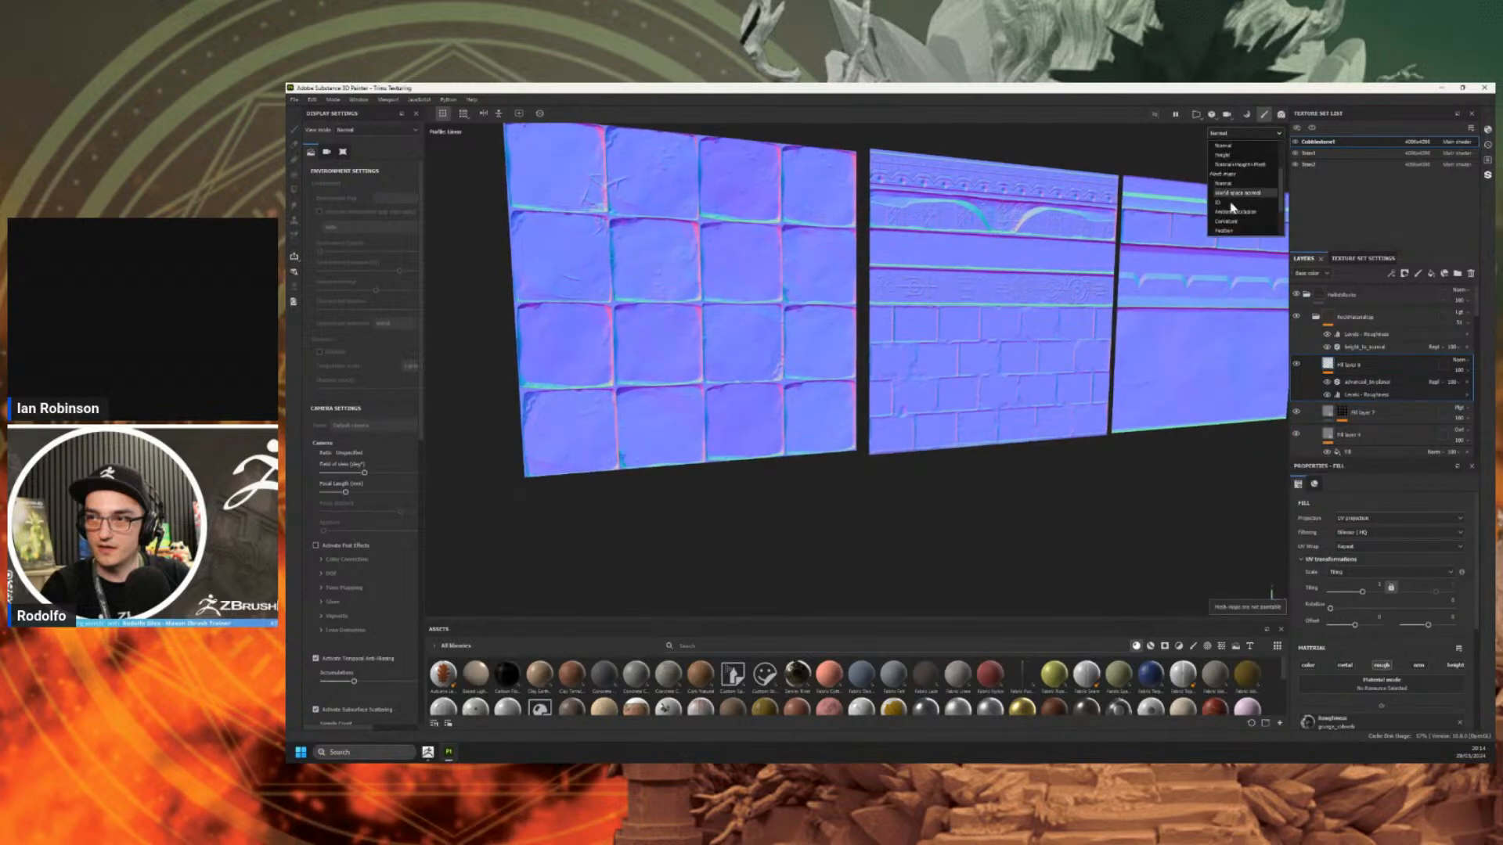
click(1231, 205)
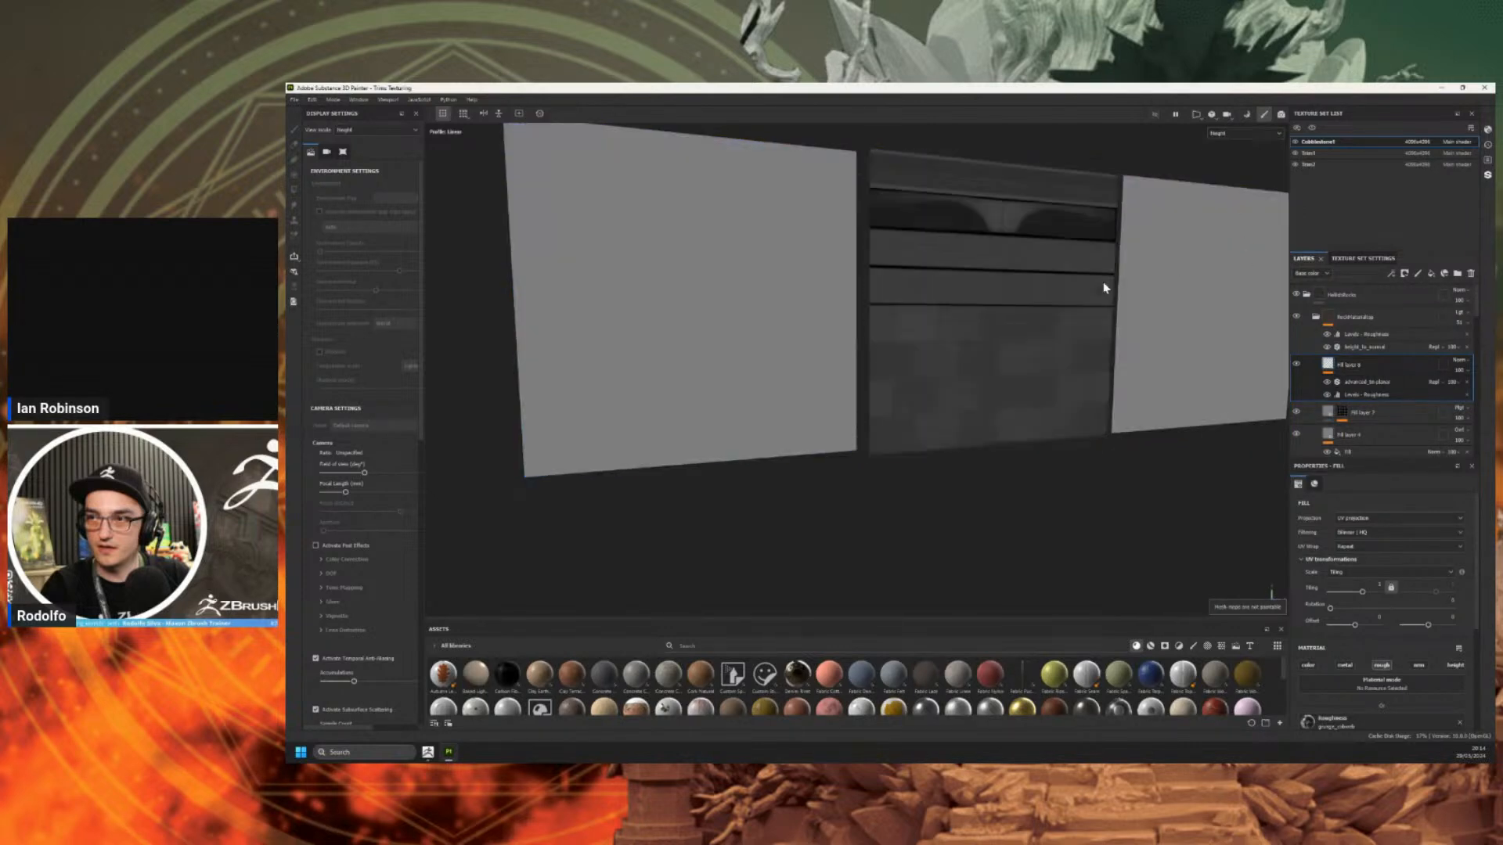
alt+drag(1104, 284, 912, 383)
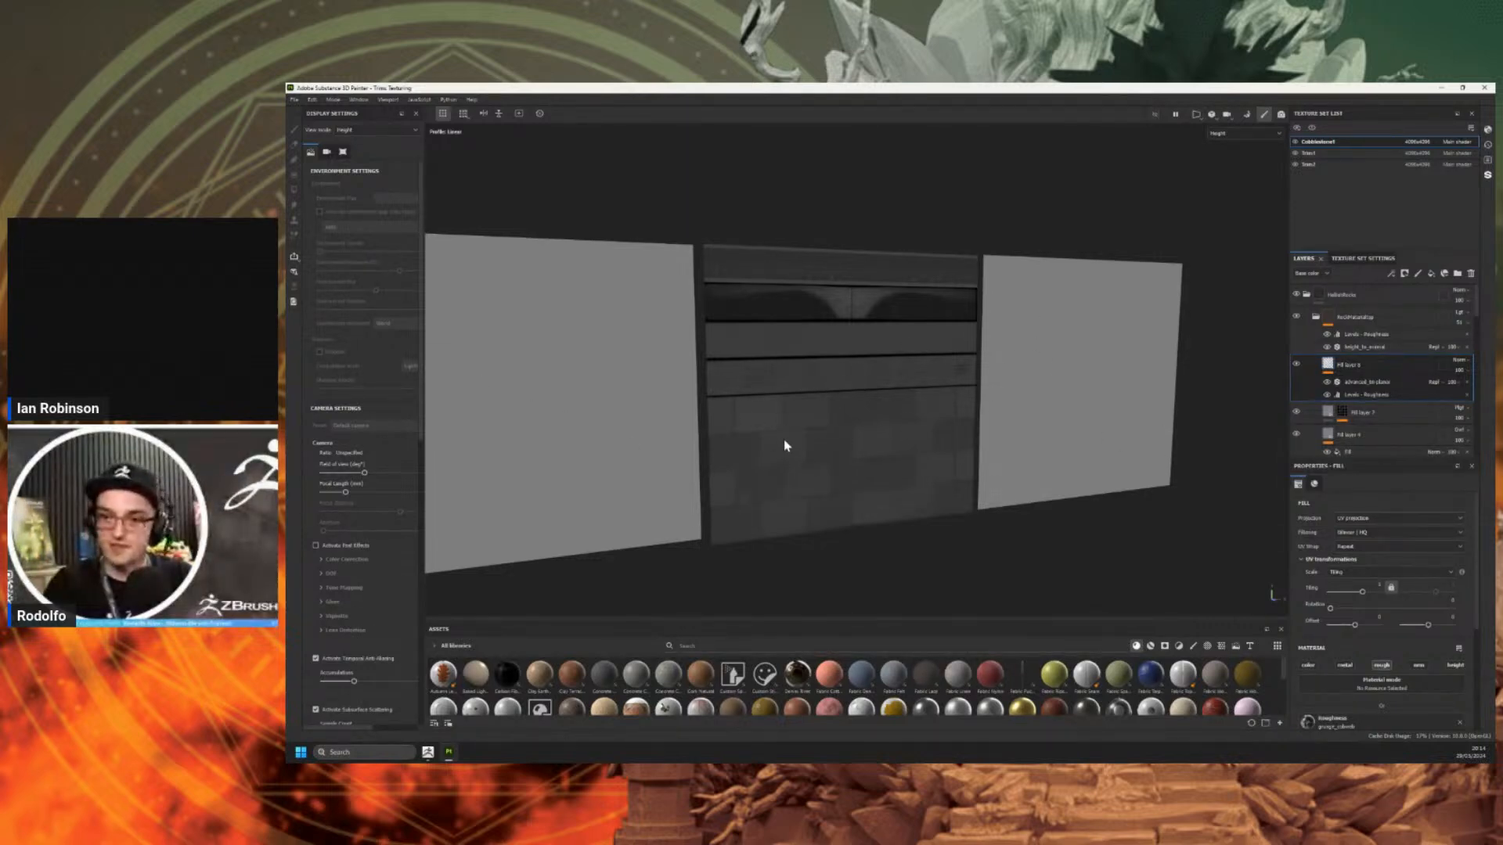
Switch back to ZBrush, adjust the intensity of the wall's displacement map, and turn on its displacement Mode.
click(436, 724)
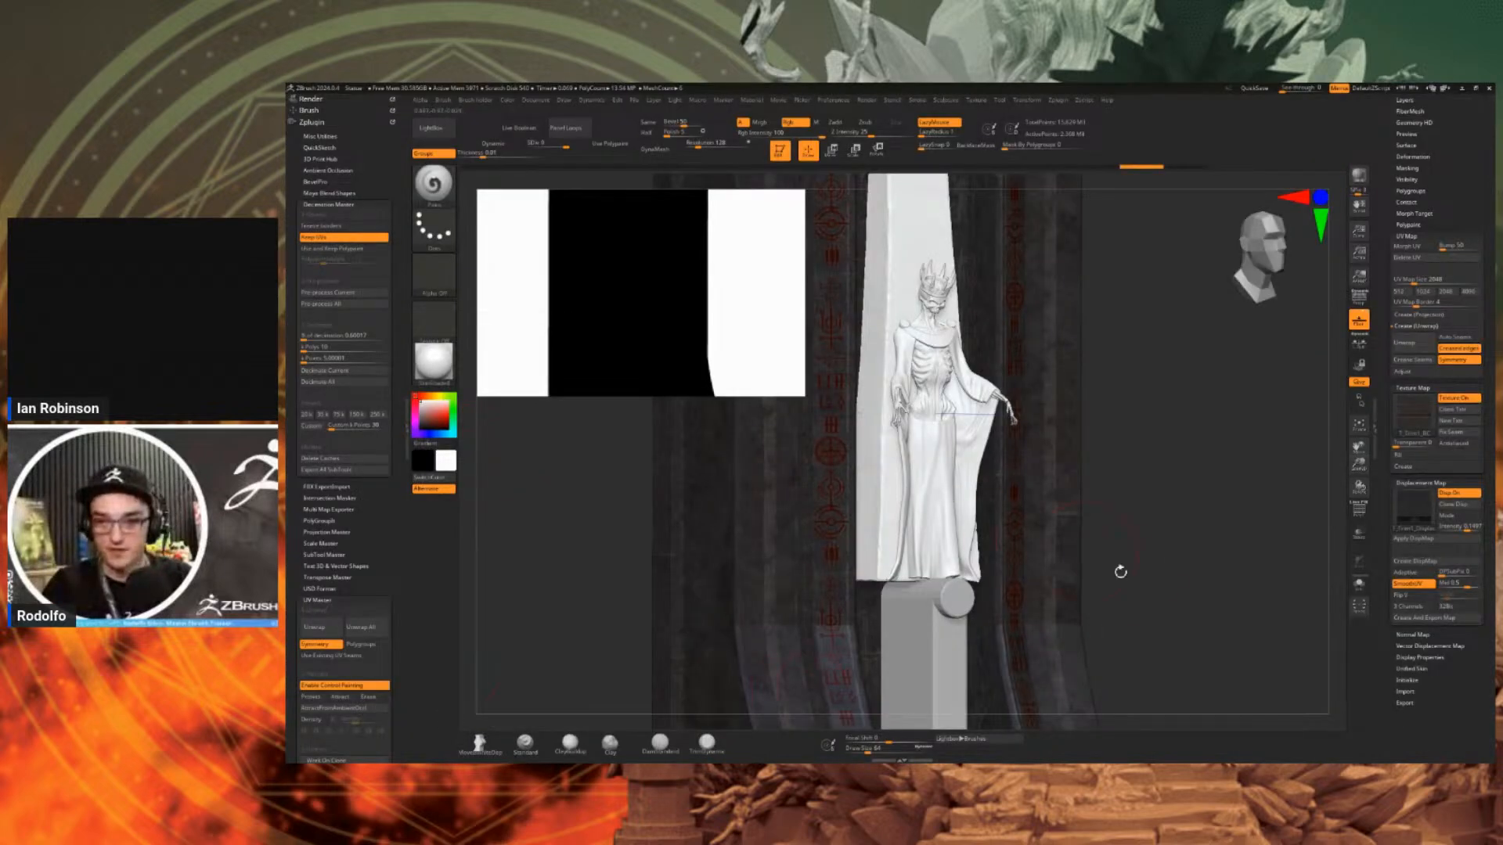
mouse_move(1420, 517)
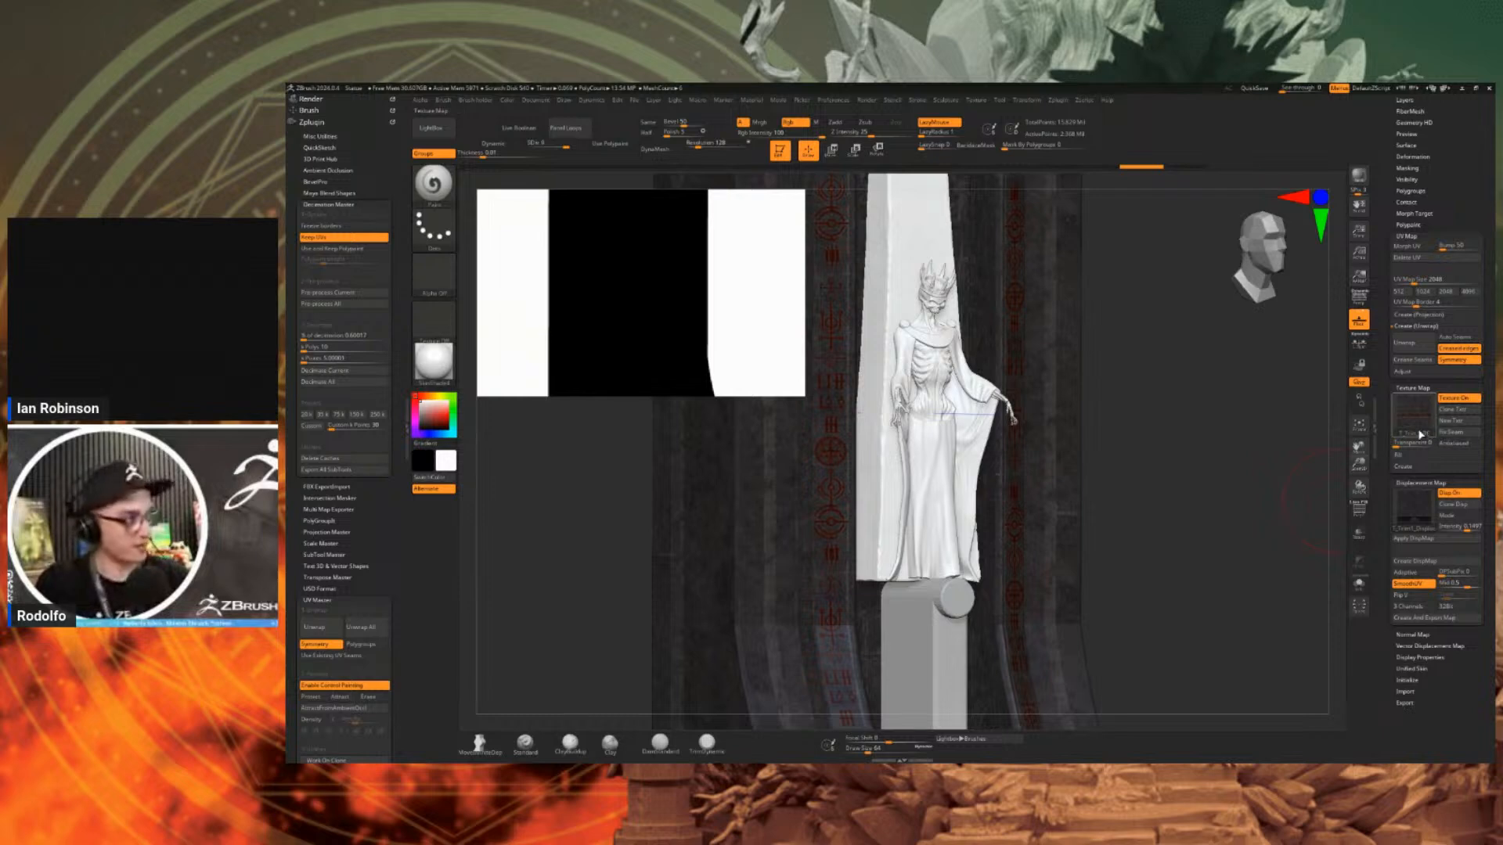
mouse_move(1418, 437)
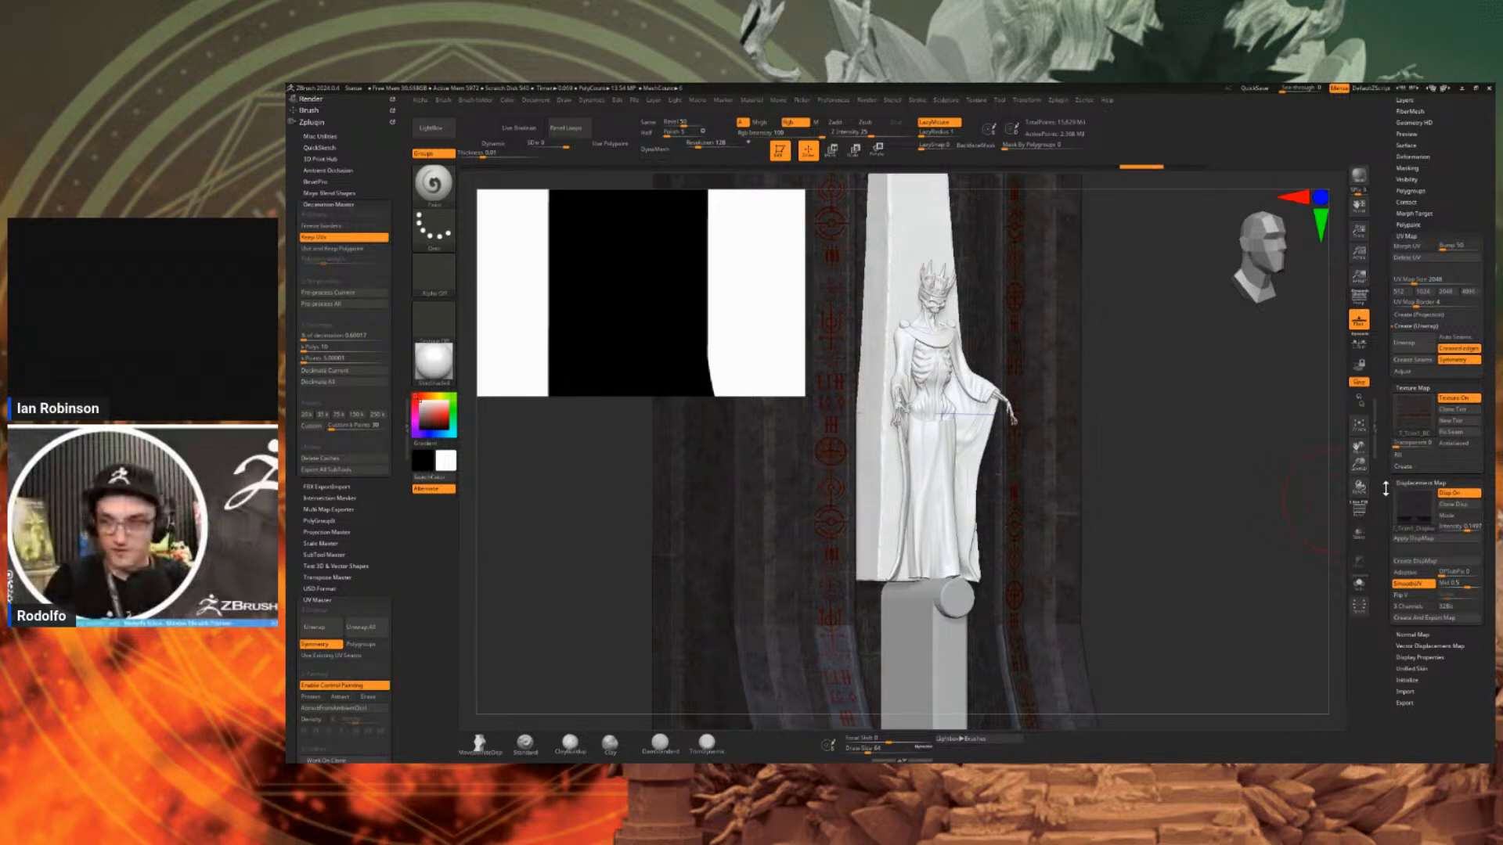
drag(1386, 489, 1384, 499)
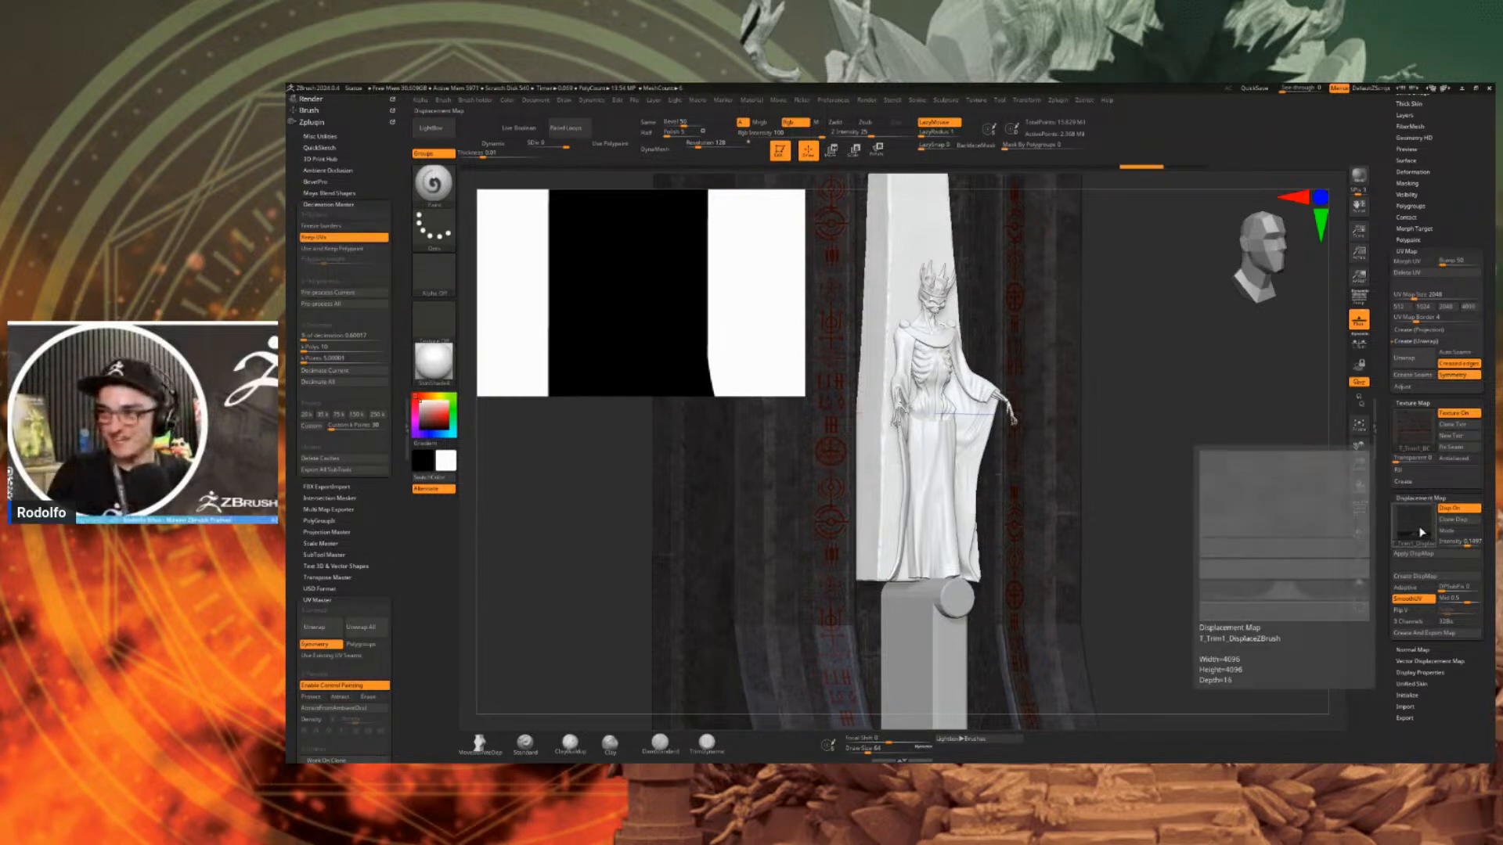
drag(1465, 544, 1470, 544)
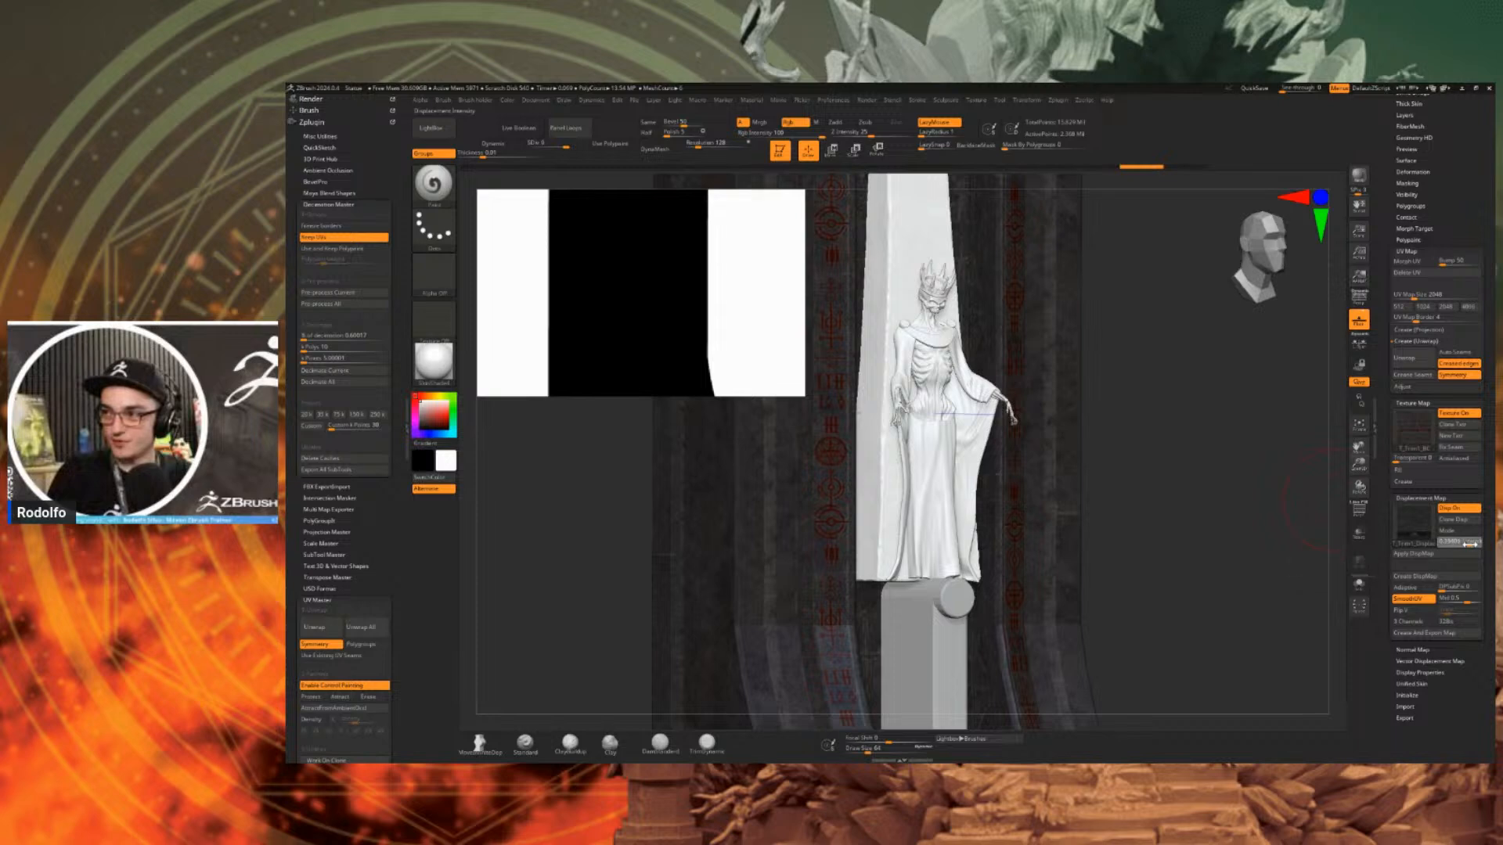
click(1468, 543)
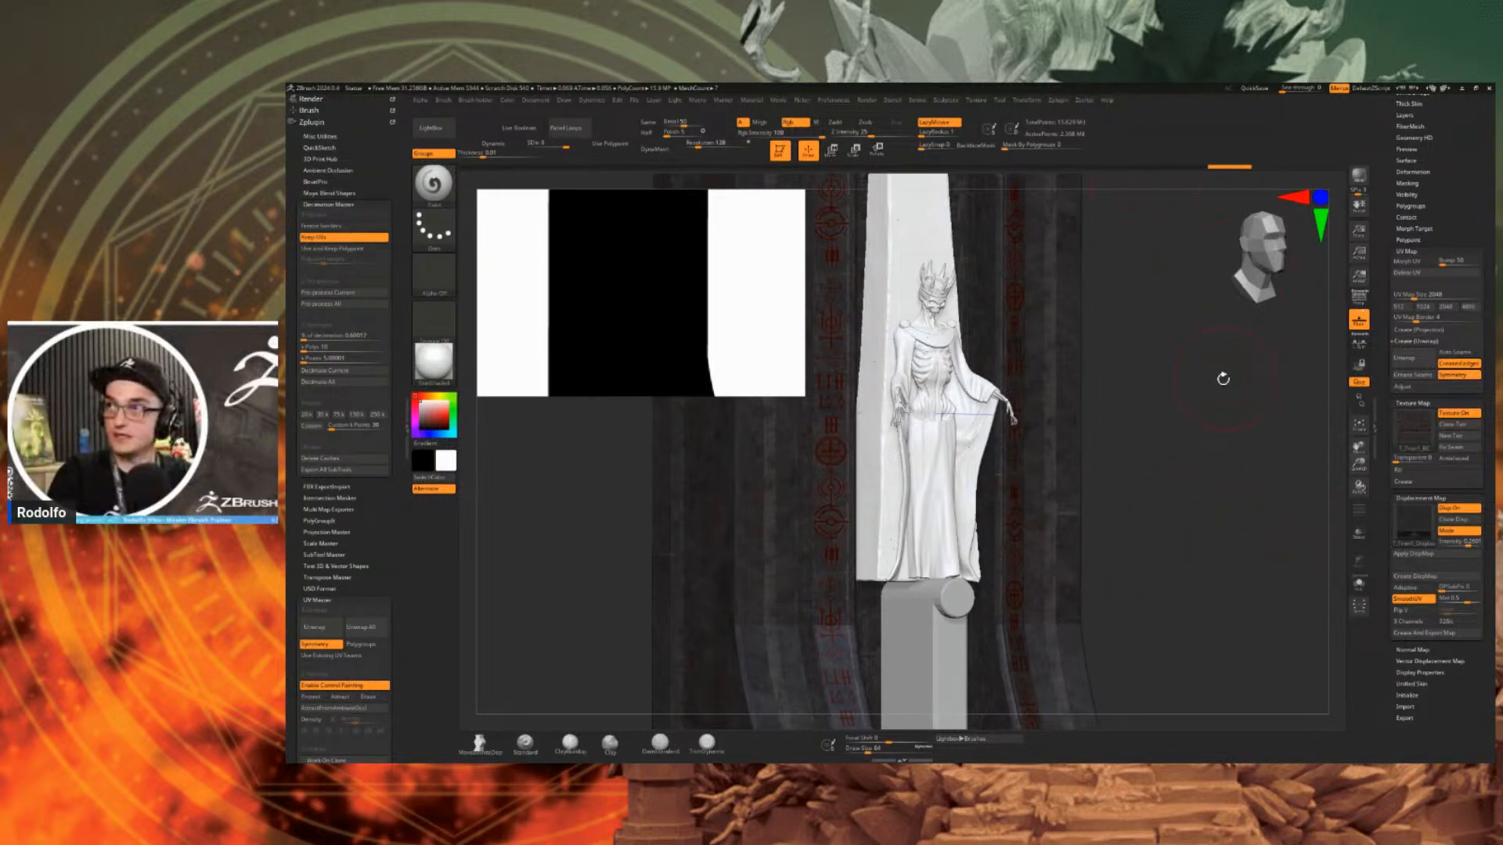
Shrink the silhouette thumbnail over the canvas and assign a plain white texture to the displaced trim's texture map.
drag(1202, 389, 1198, 392)
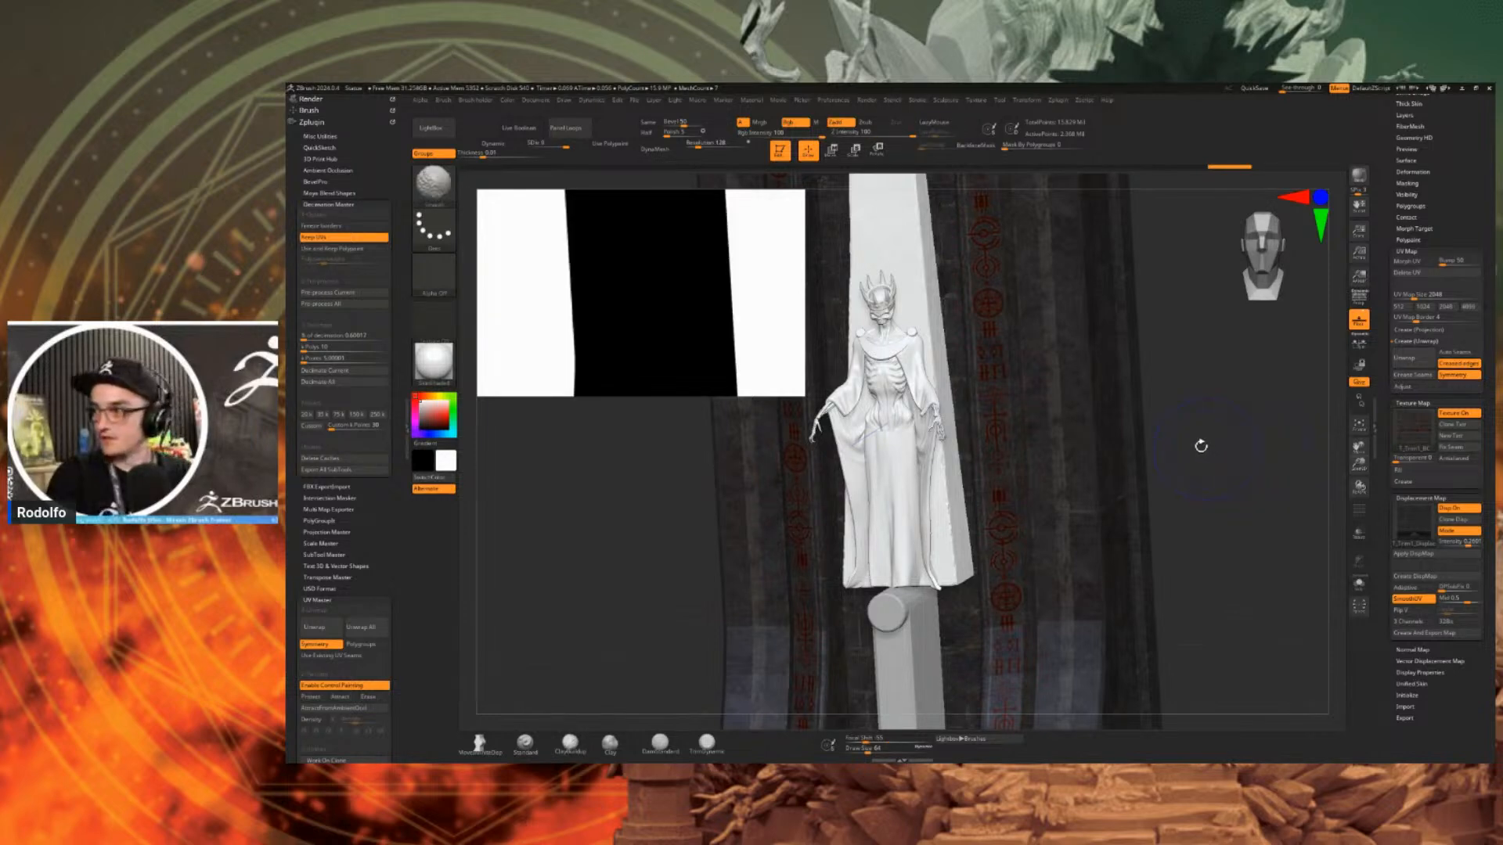
drag(1141, 420, 1160, 411)
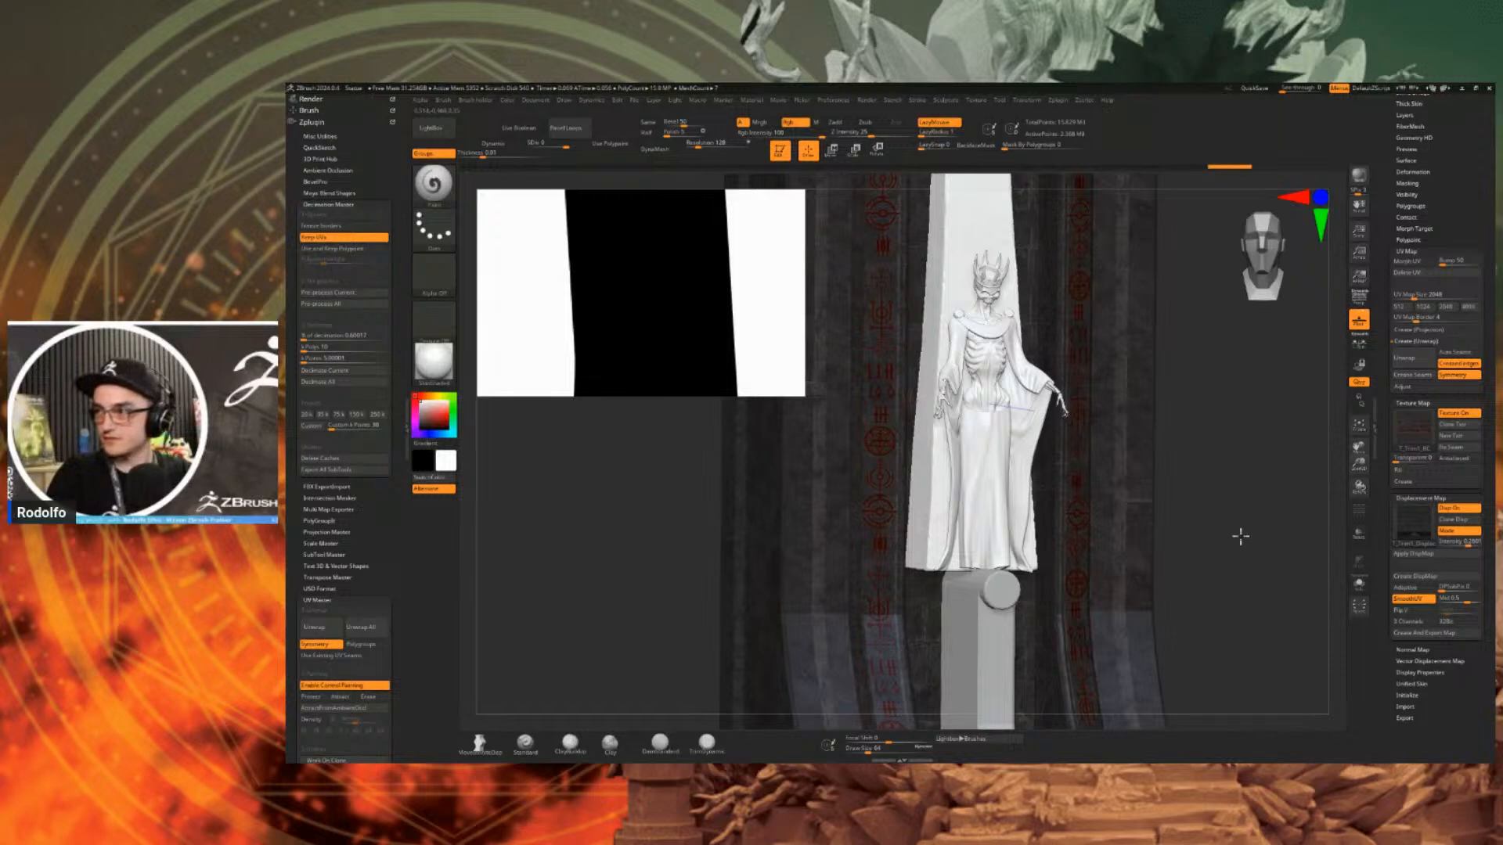
ctrl+right_drag(786, 365, 775, 368)
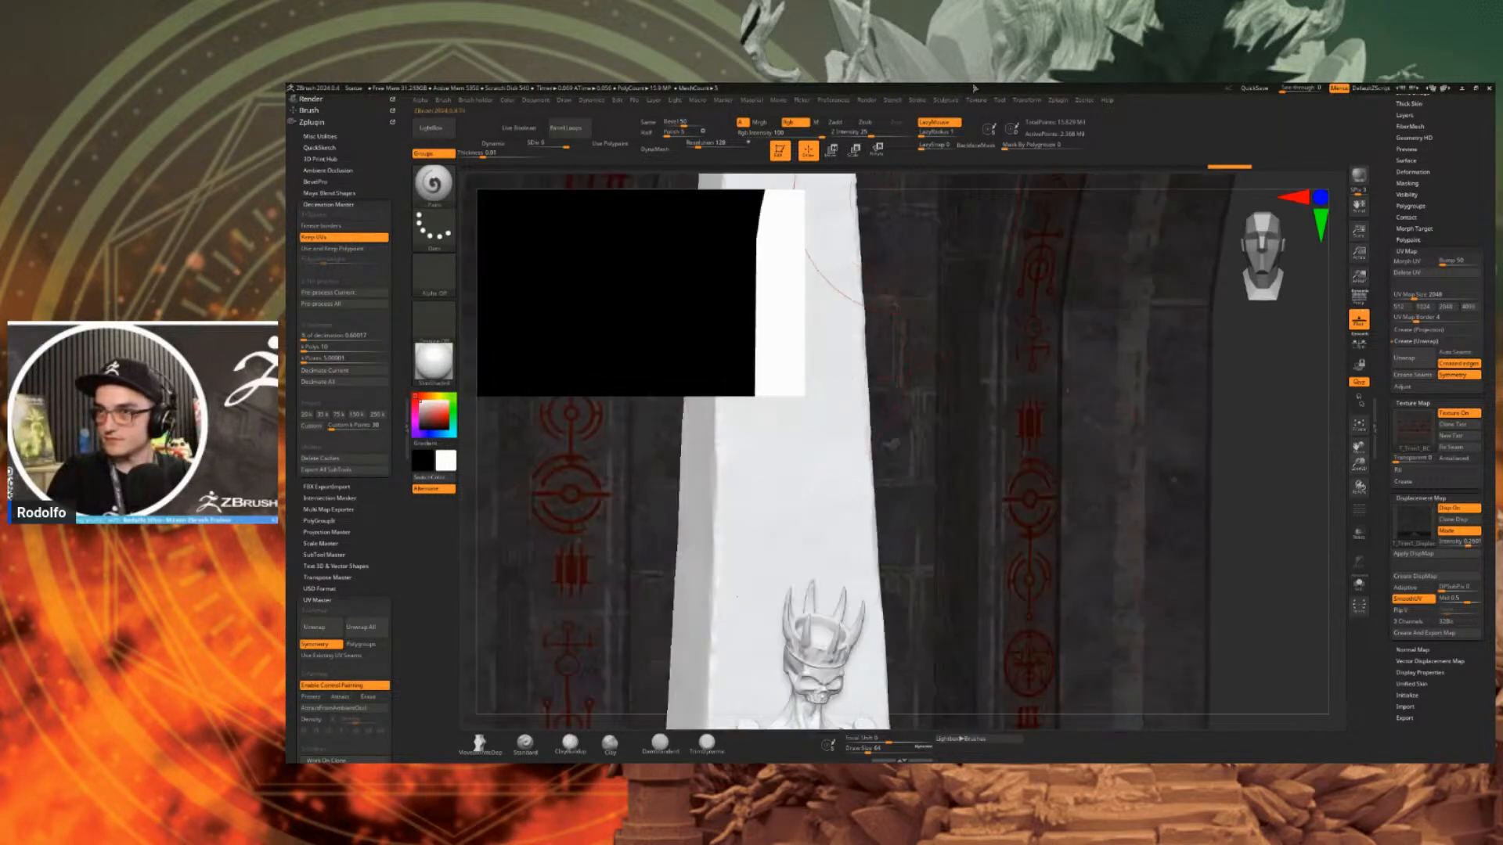
drag(734, 337, 479, 215)
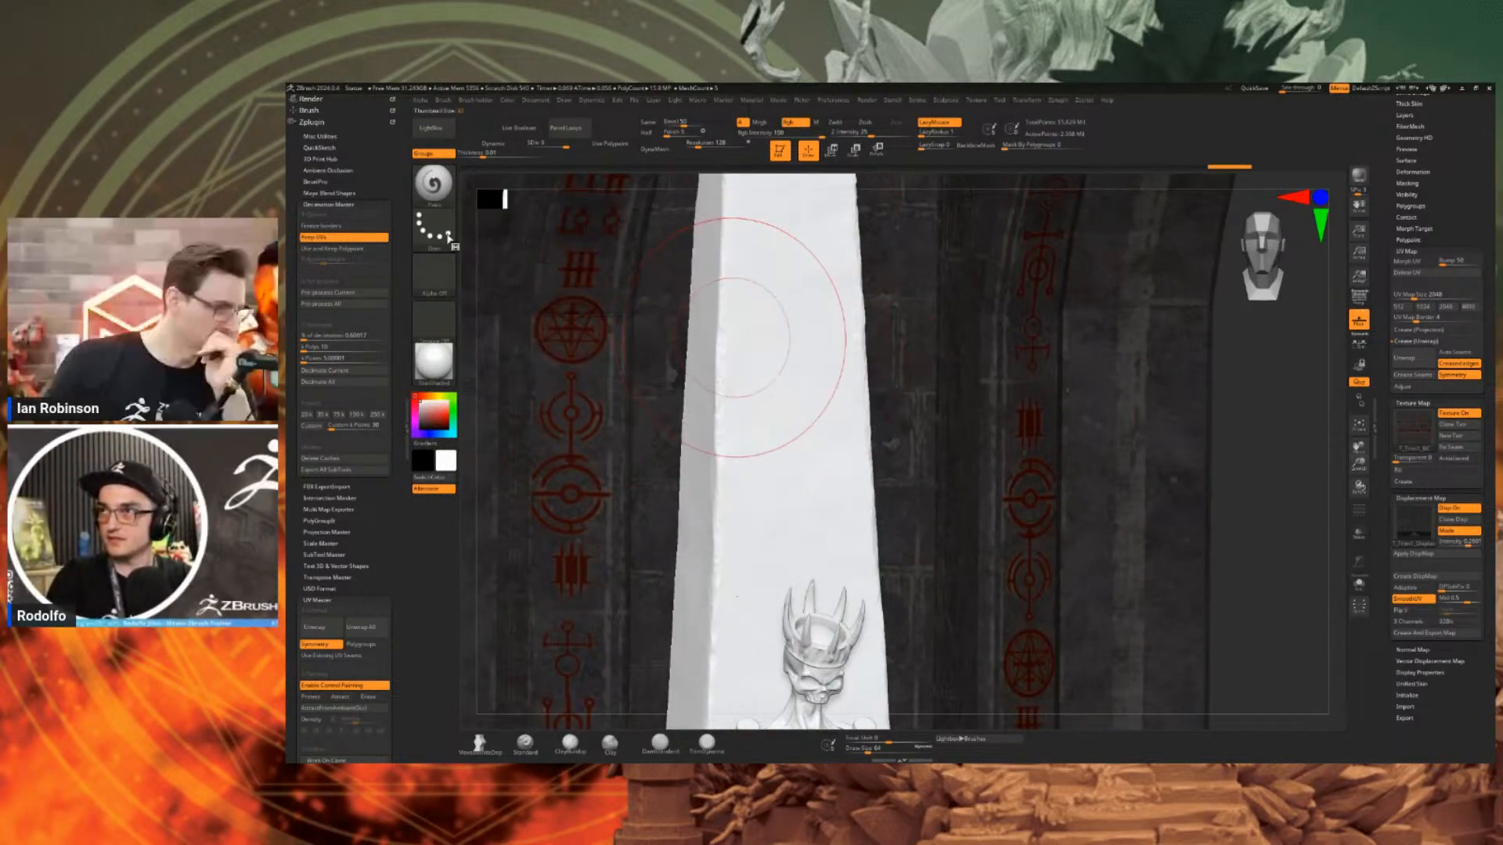
click(1417, 424)
click(1416, 423)
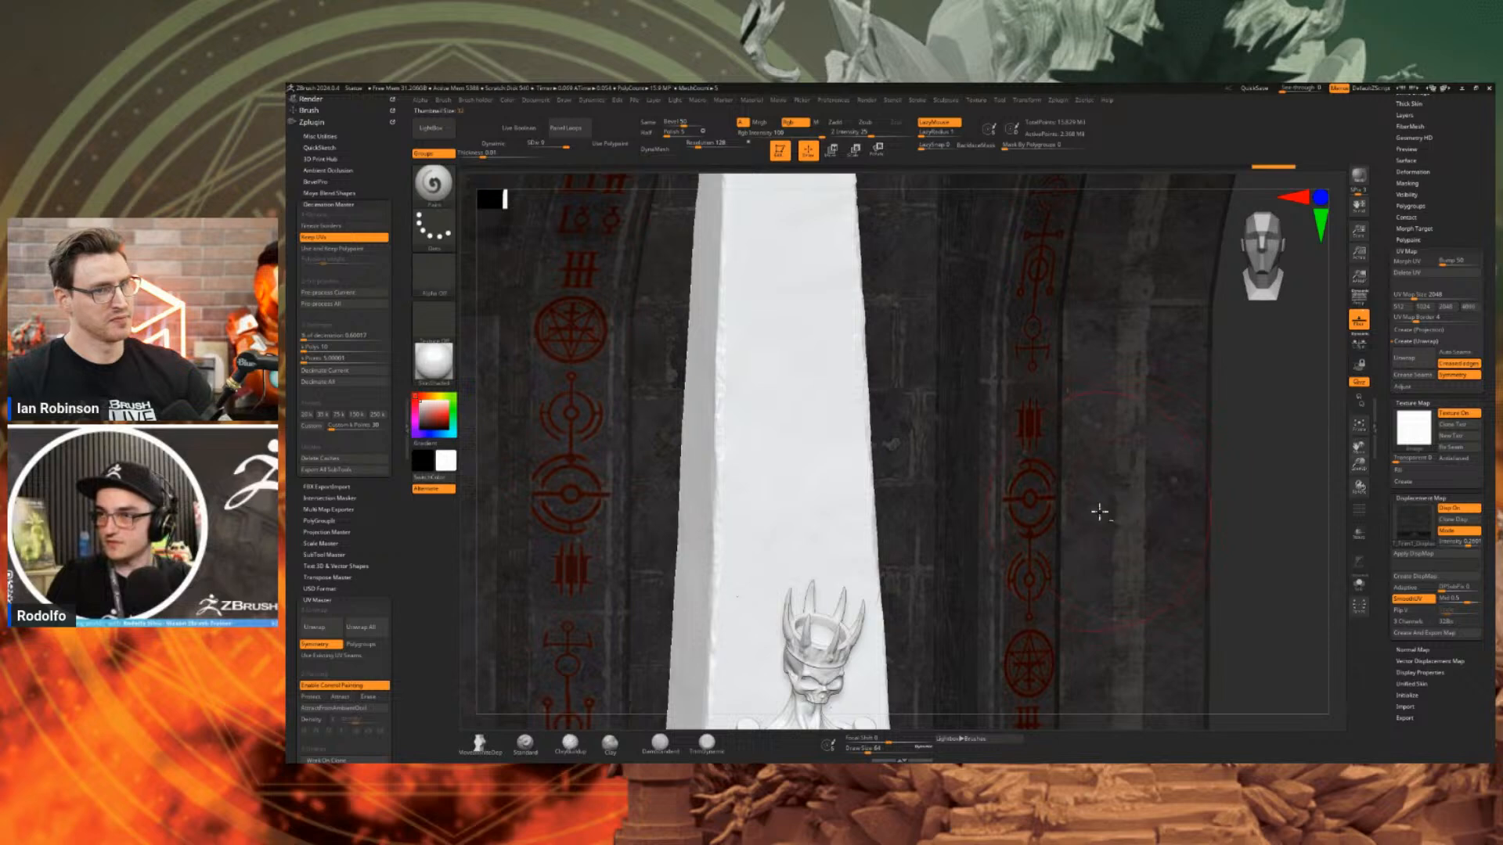
Examine the displaced trim along the top of the wall and take its displacement back off.
alt+right_drag(1200, 493, 1167, 439)
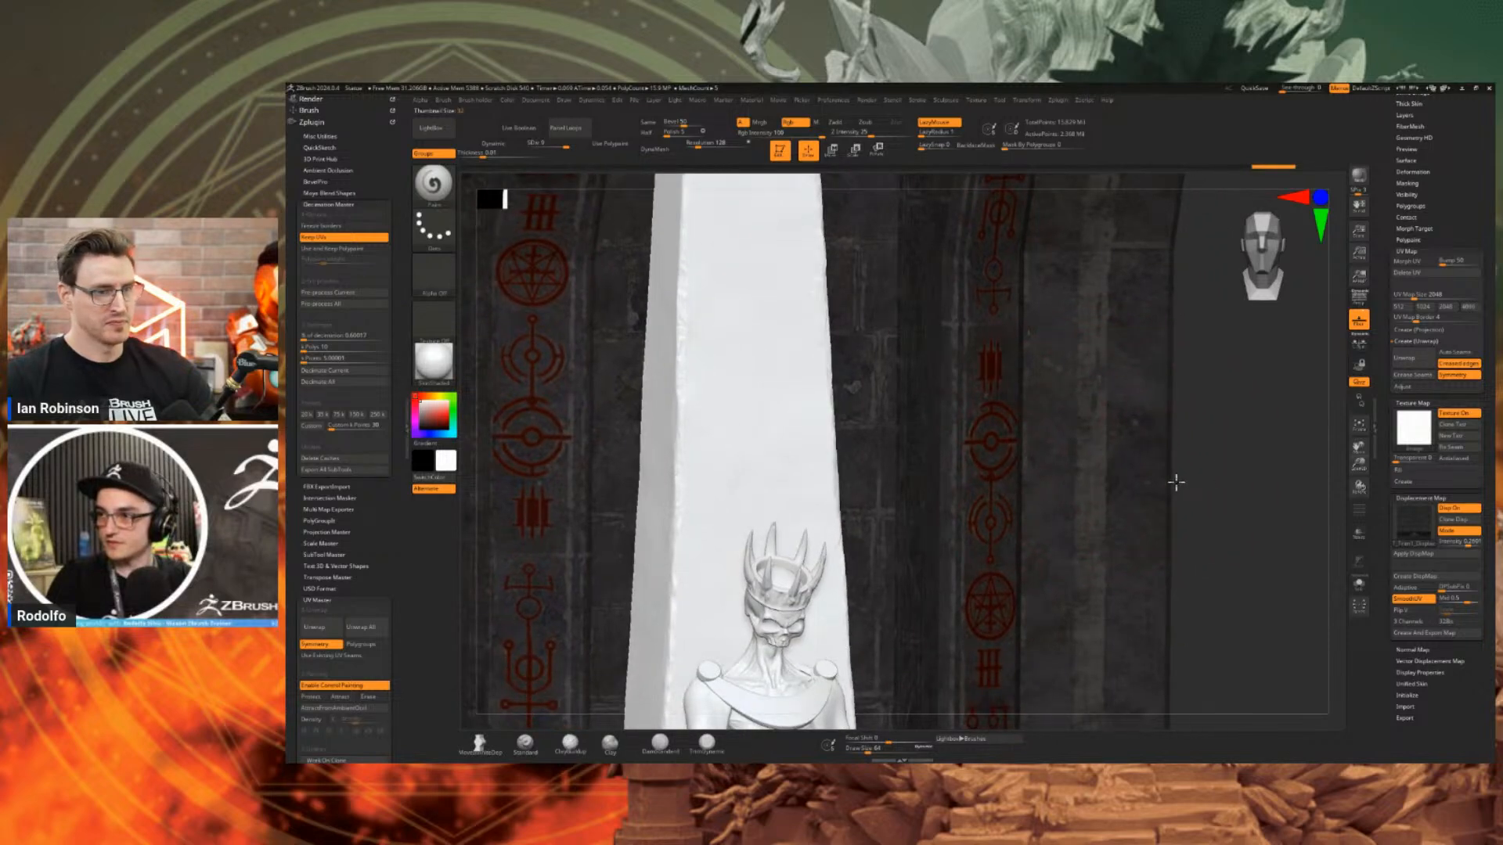
mouse_move(1176, 482)
mouse_down()
mouse_move(1157, 480)
mouse_move(1177, 484)
mouse_up()
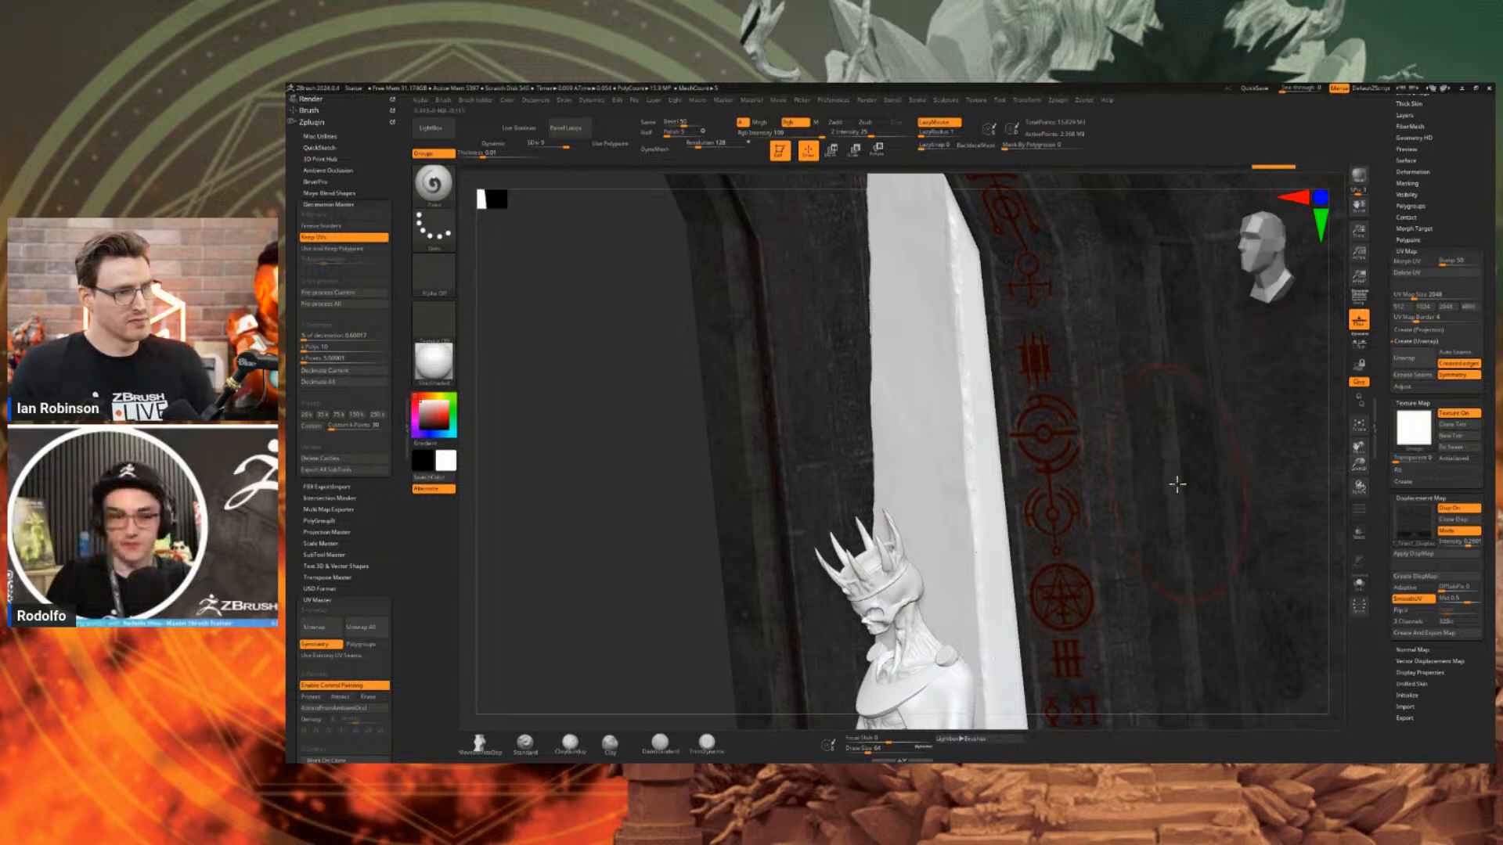
drag(1329, 539, 1215, 522)
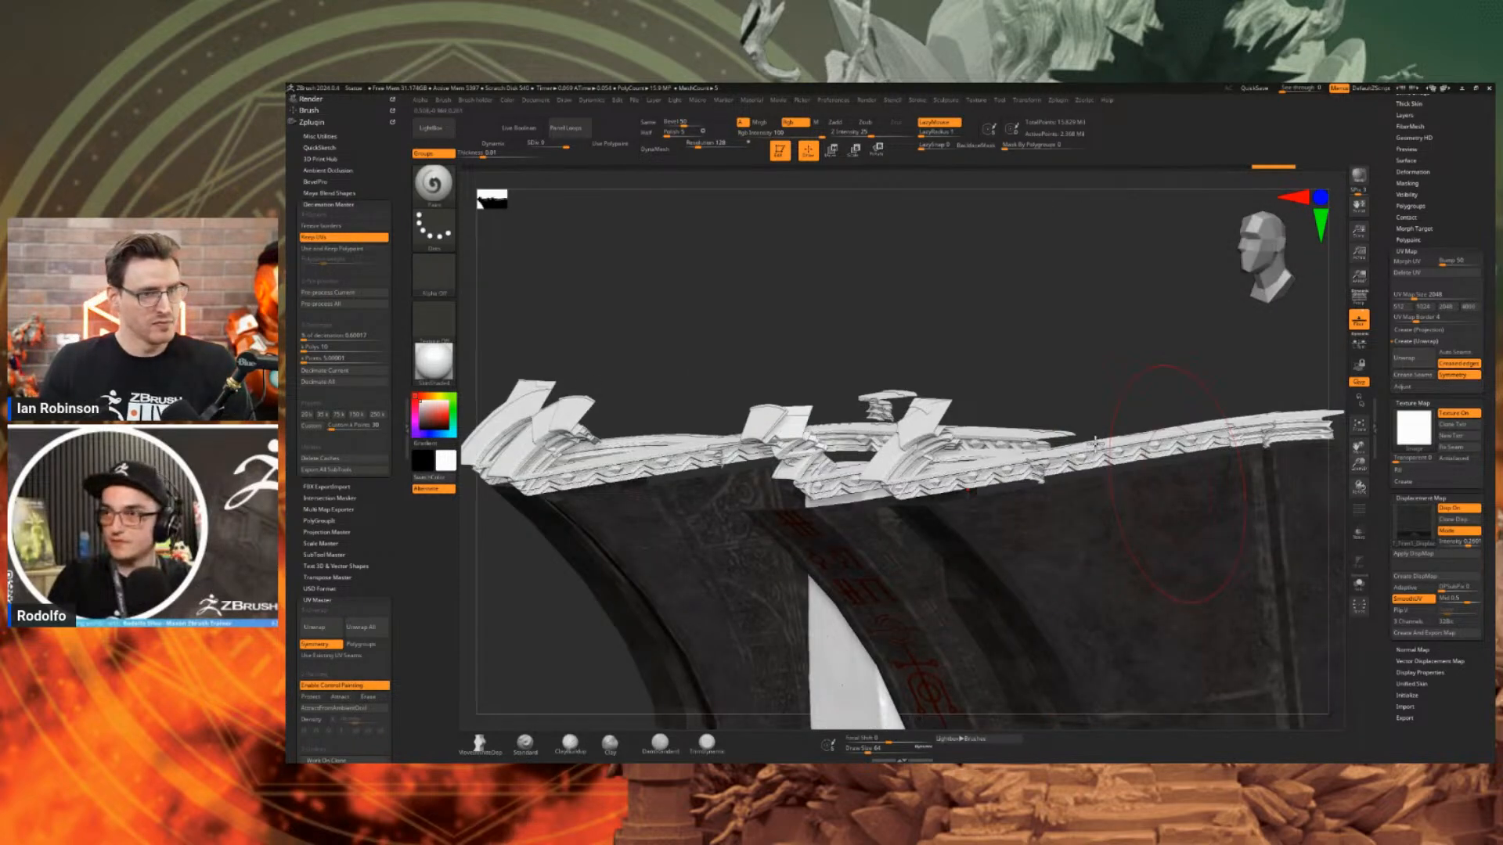
key(f)
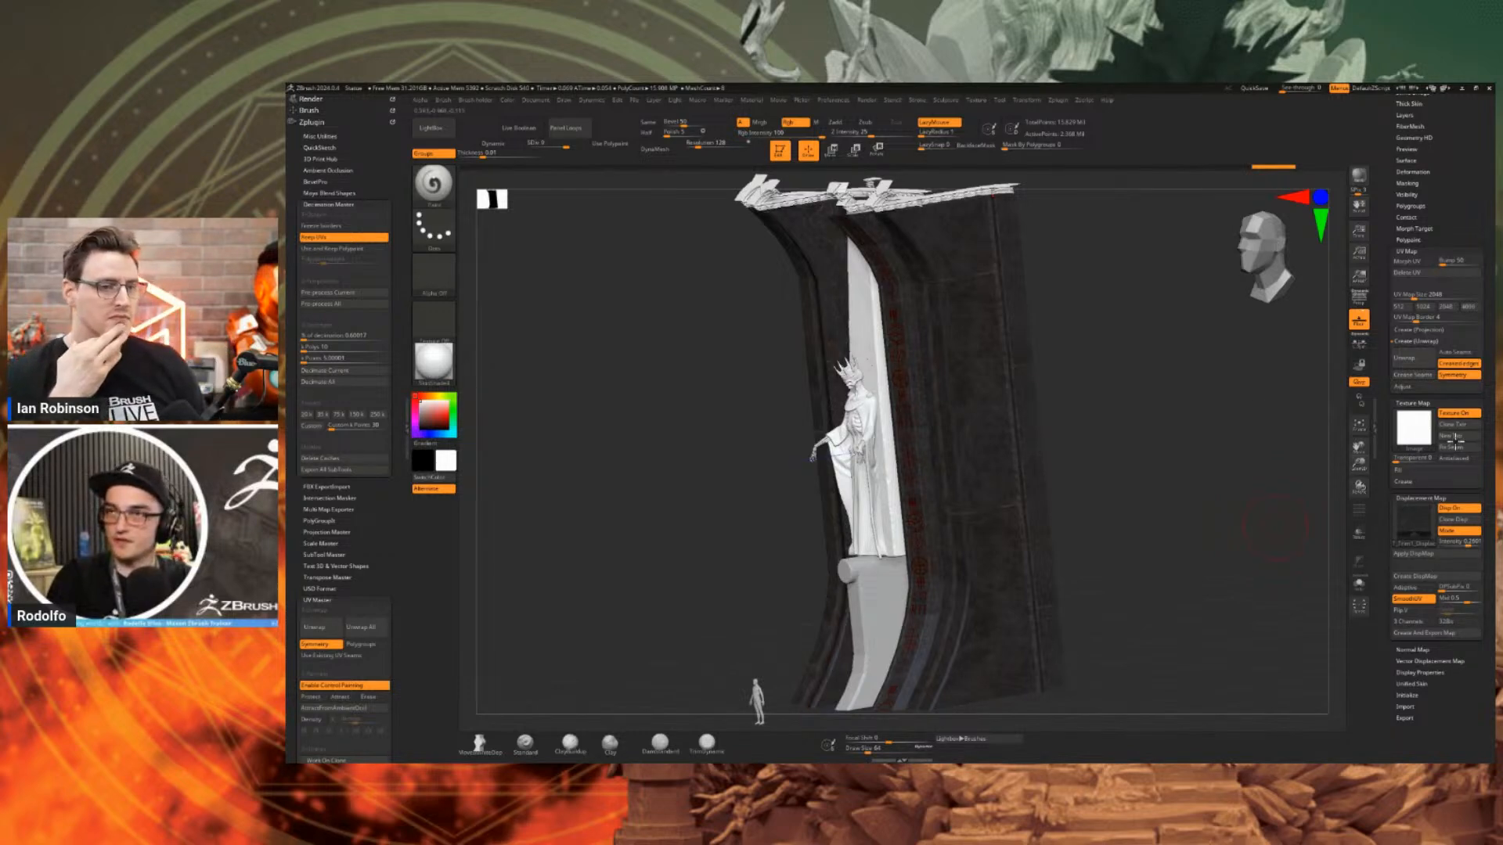
drag(1073, 427, 1085, 354)
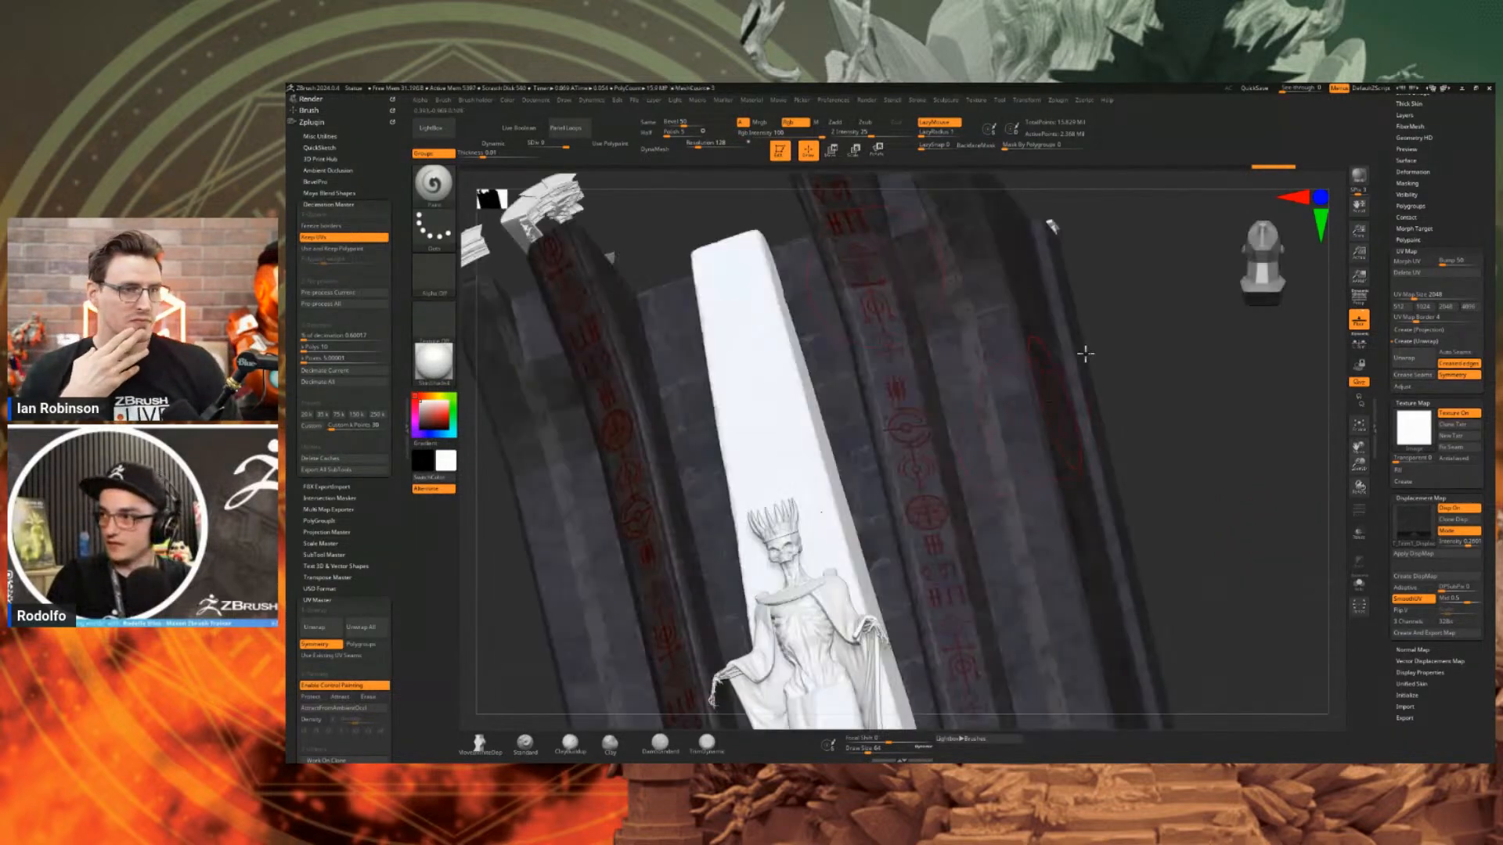
click(1029, 101)
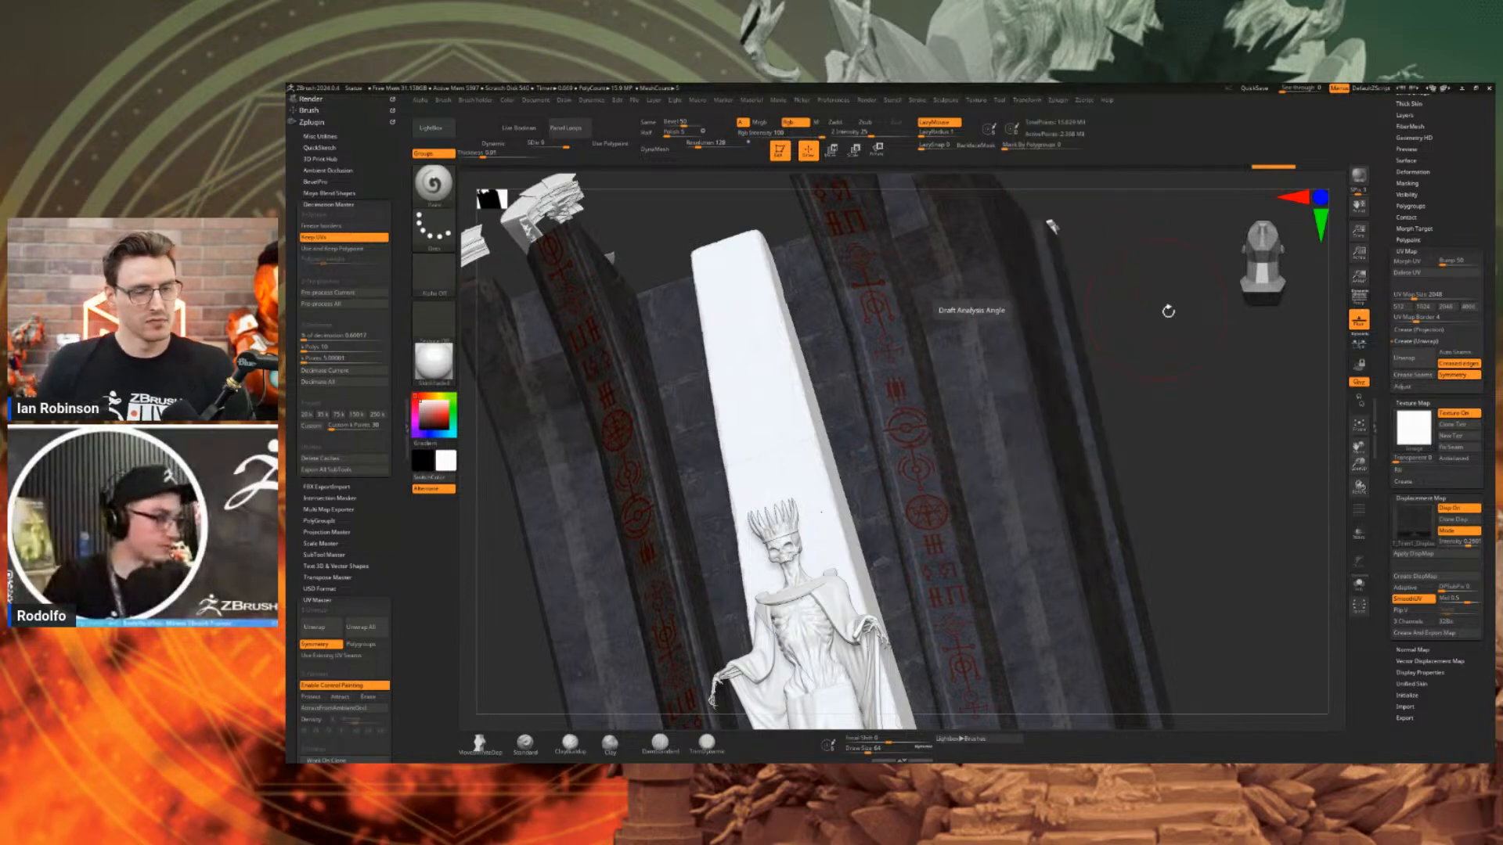
scroll(1401, 329, up, 10)
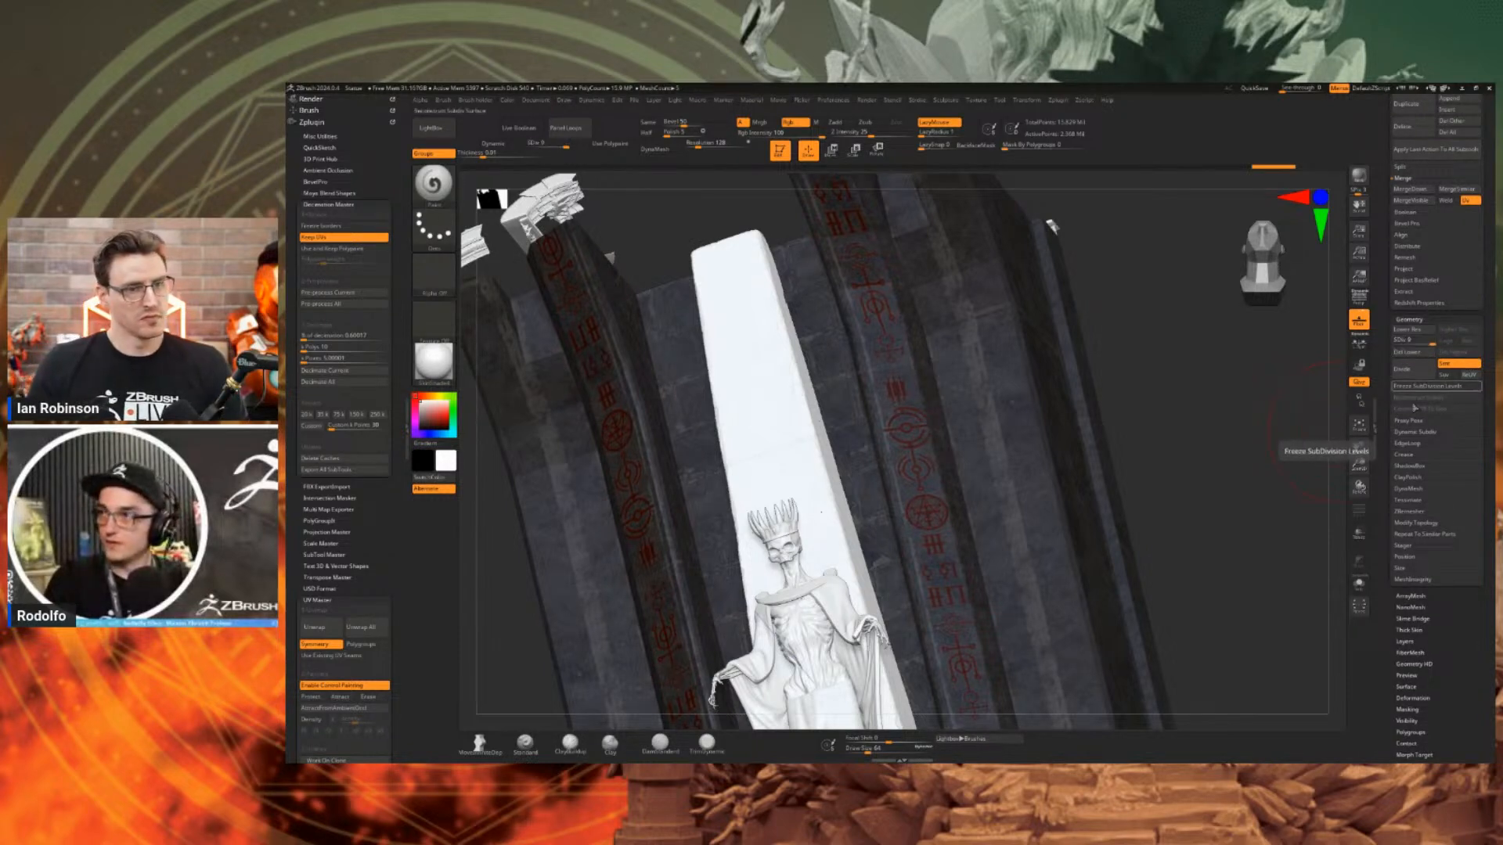
scroll(1388, 316, down, 10)
scroll(1389, 316, down, 5)
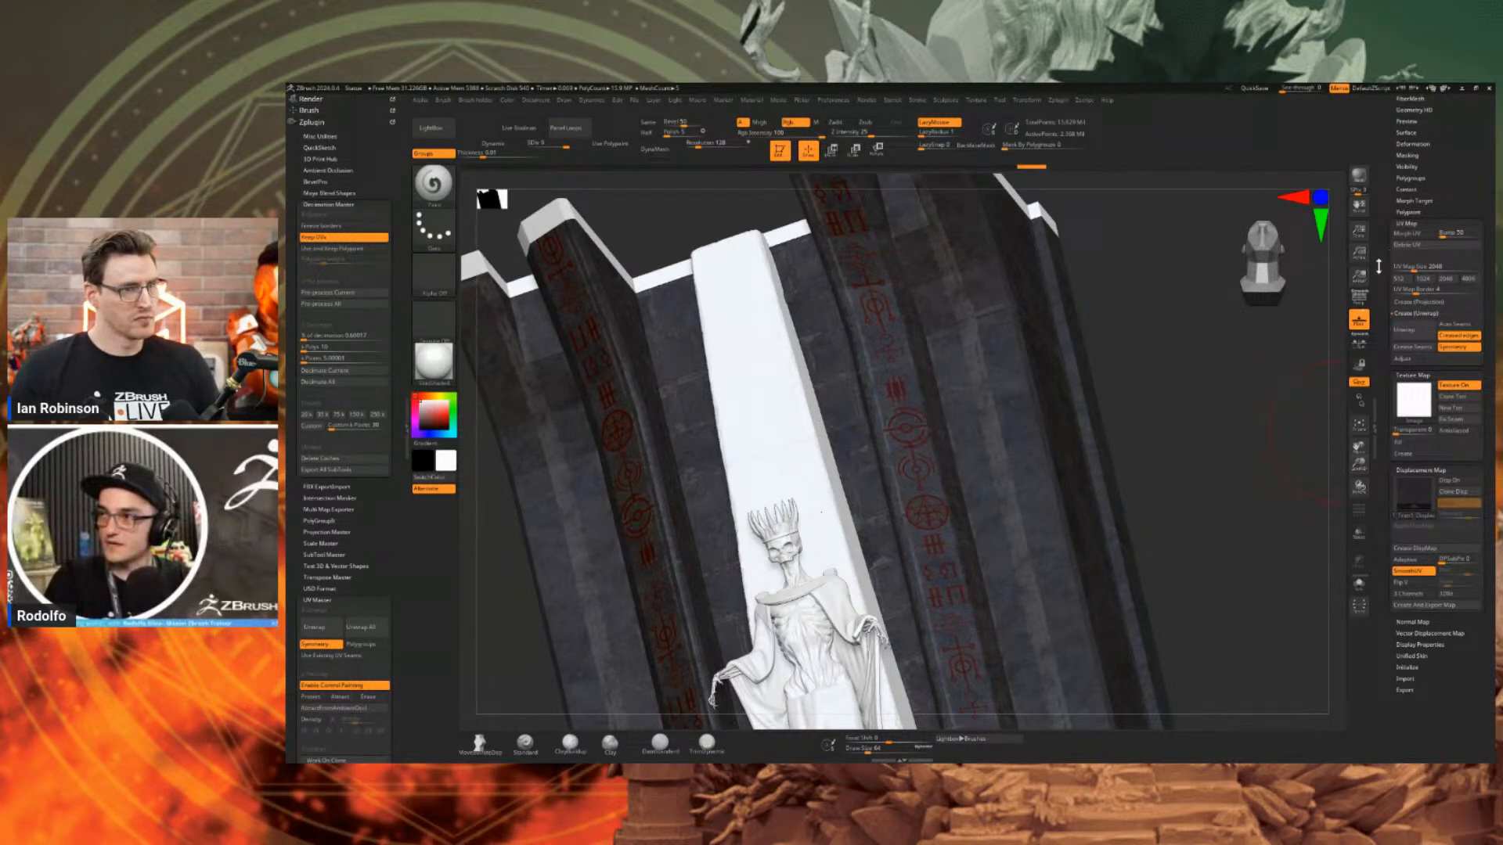
Turn the top trim's displacement map and displacement Mode back on and enter a new displacement intensity.
drag(1208, 335, 1197, 507)
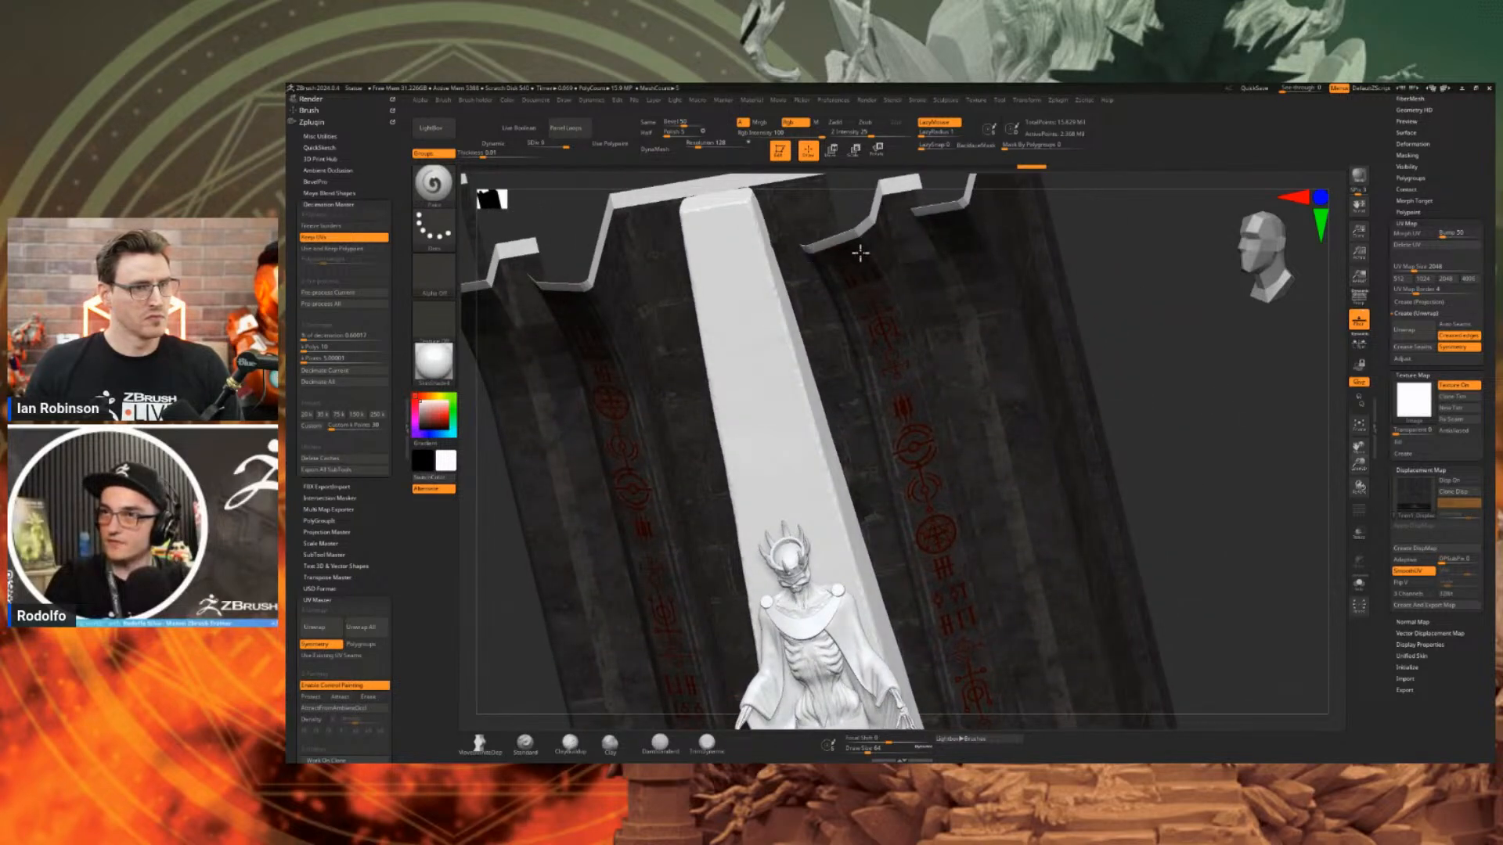
drag(1223, 390, 1224, 397)
scroll(825, 258, up, 5)
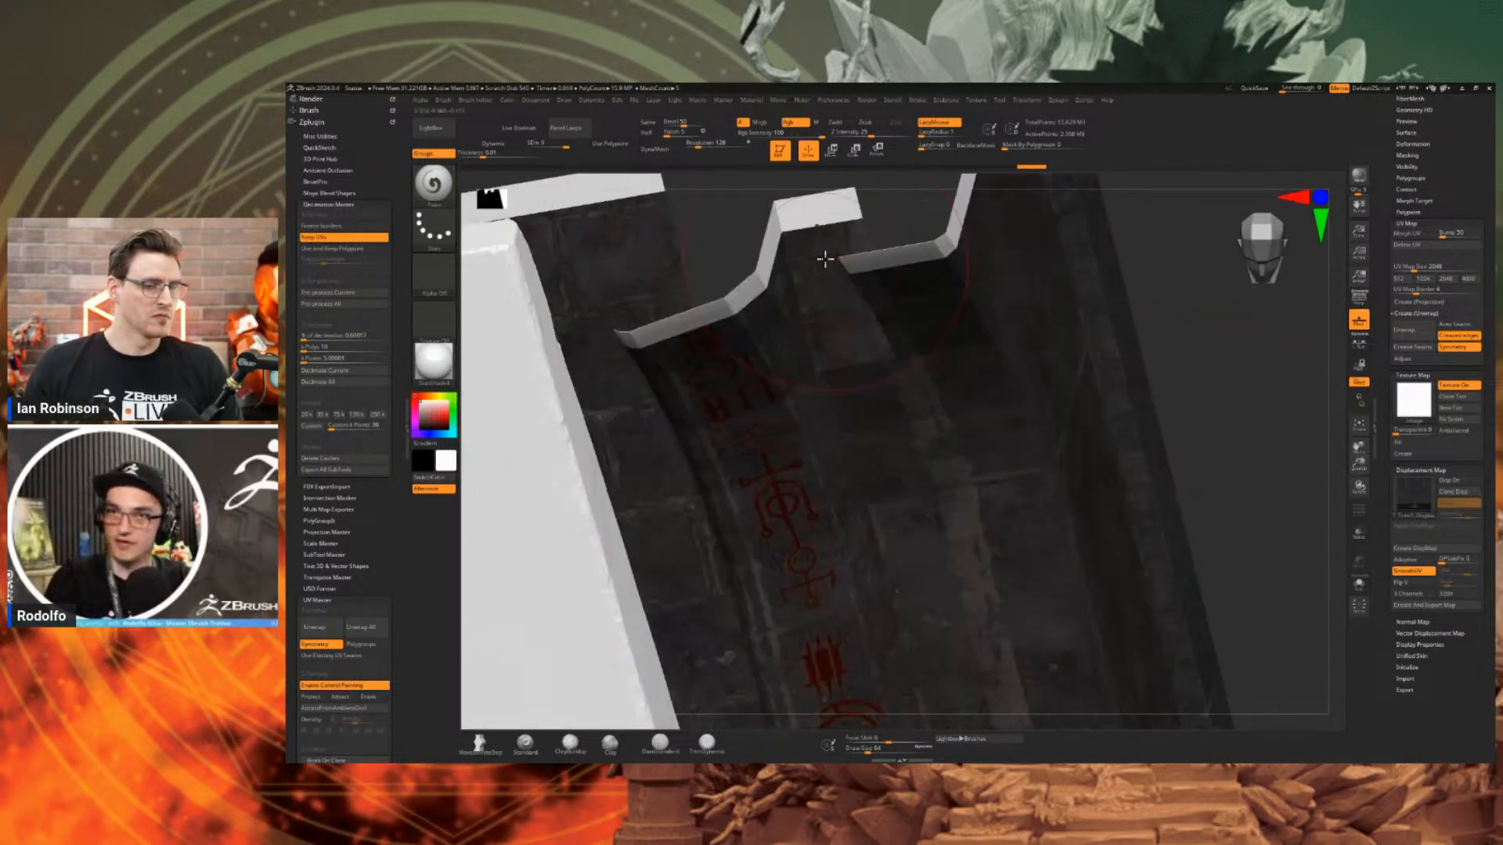
click(1458, 503)
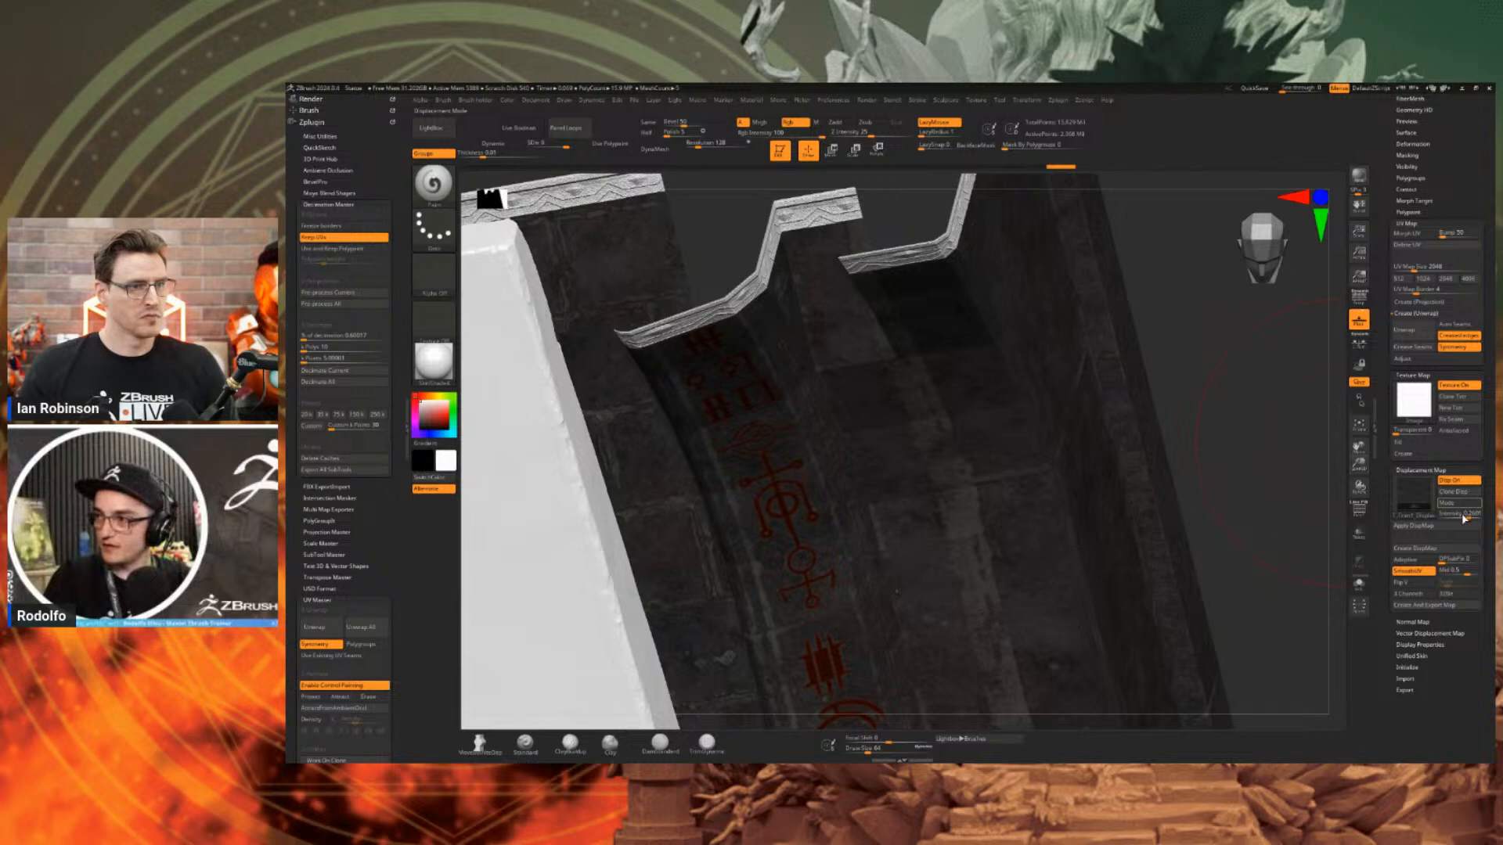
click(1462, 516)
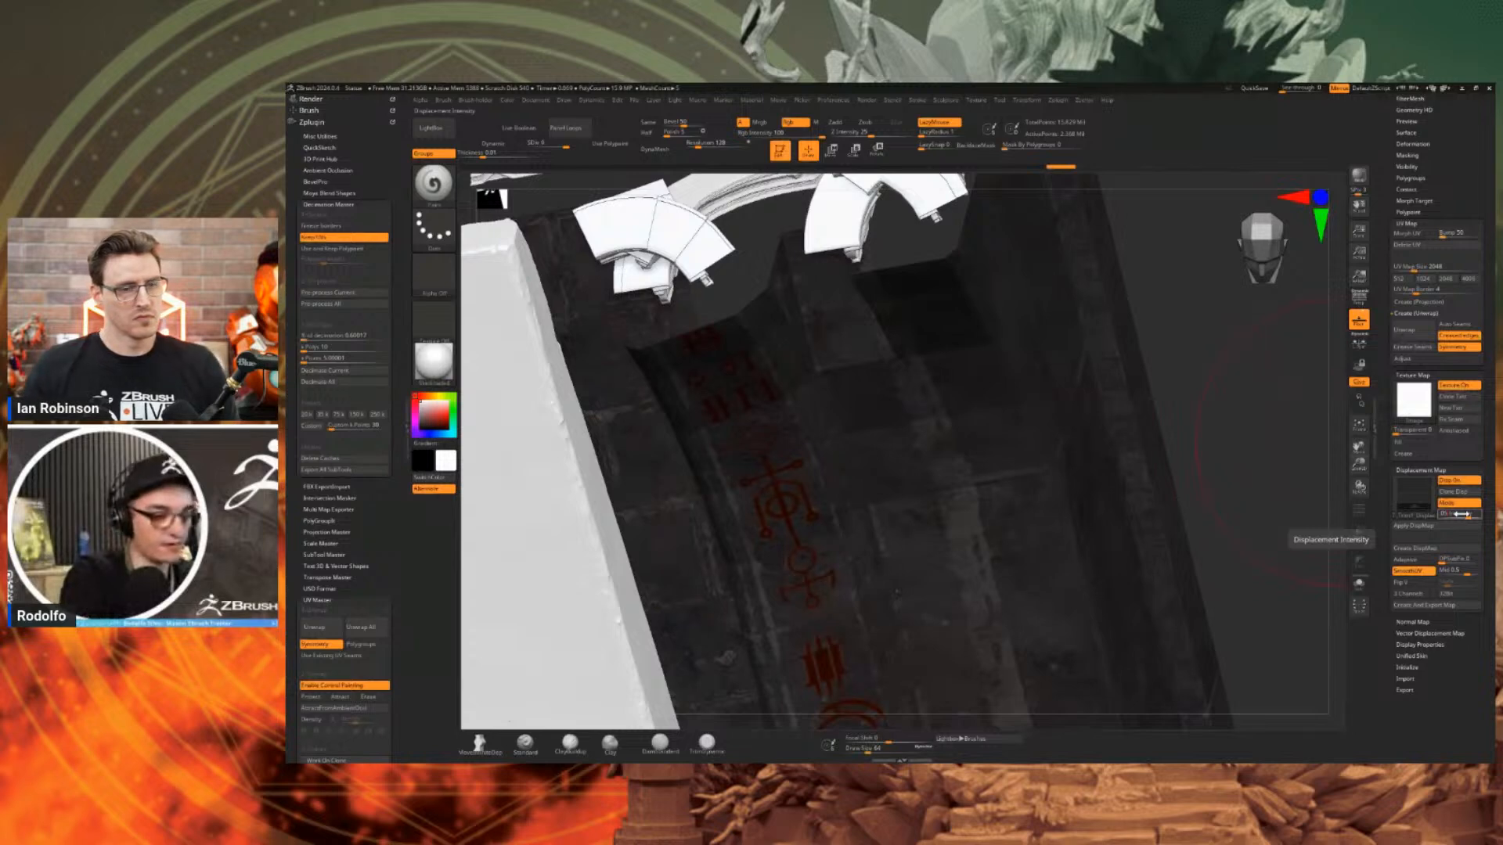
key(Return)
Lower the top trim's displacement intensity to a subtle relief and check the trim from the front and below.
right_drag(1013, 379, 1030, 346)
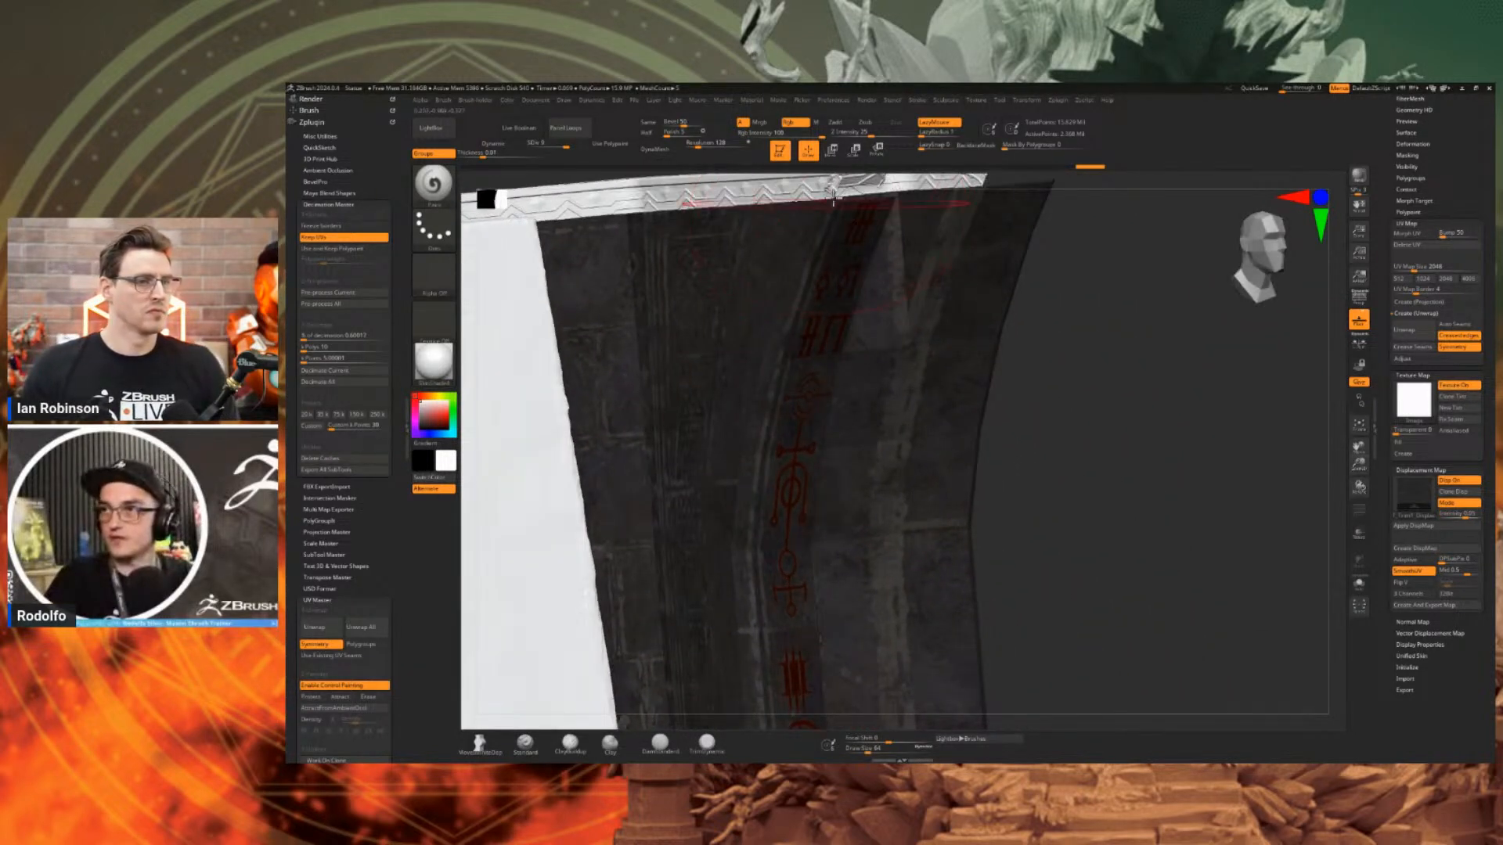
right_drag(862, 242, 838, 380)
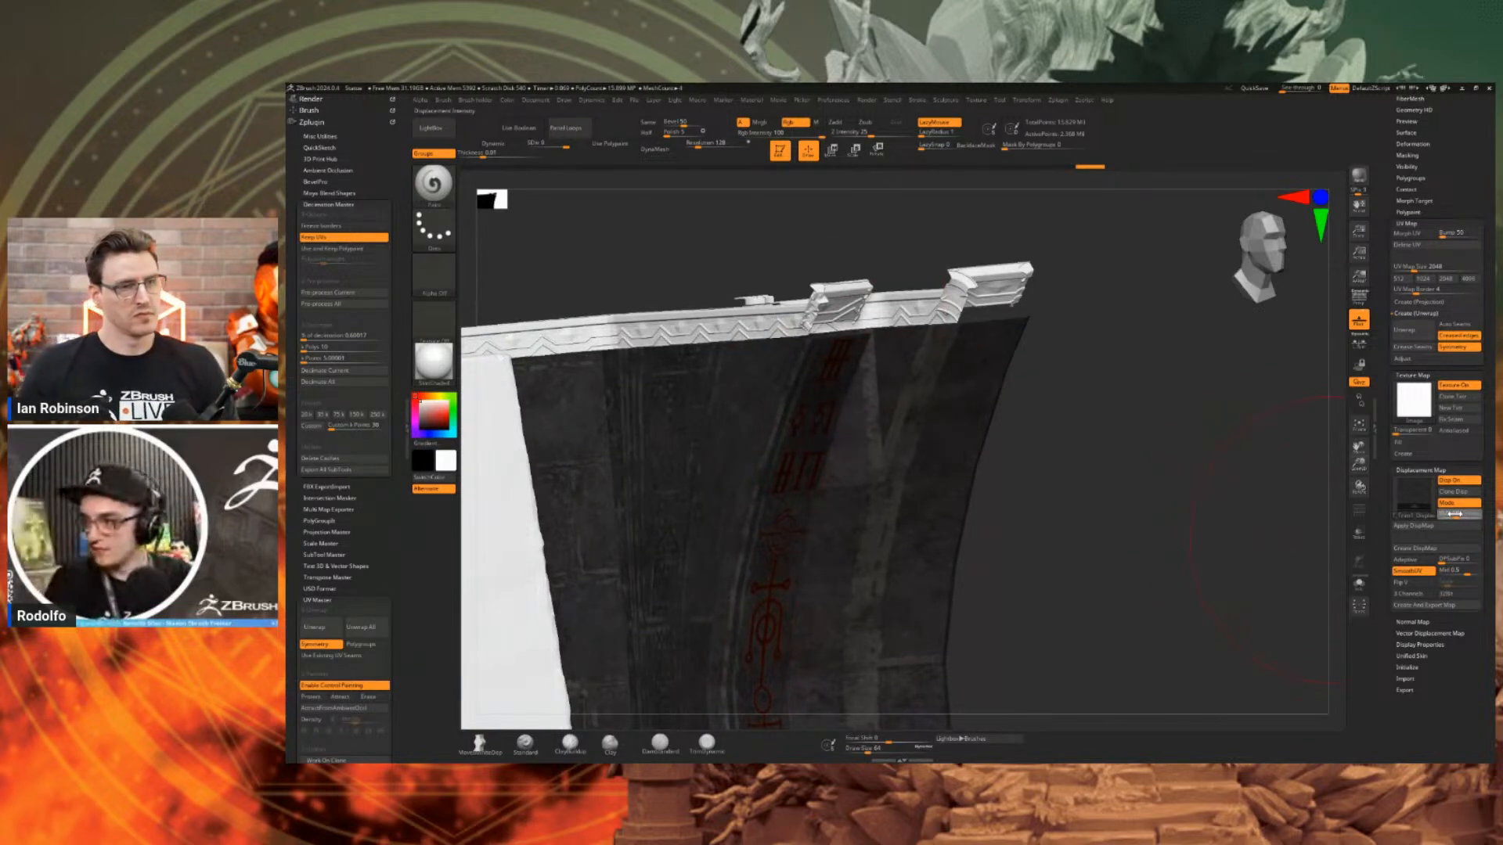
drag(1454, 514, 1465, 516)
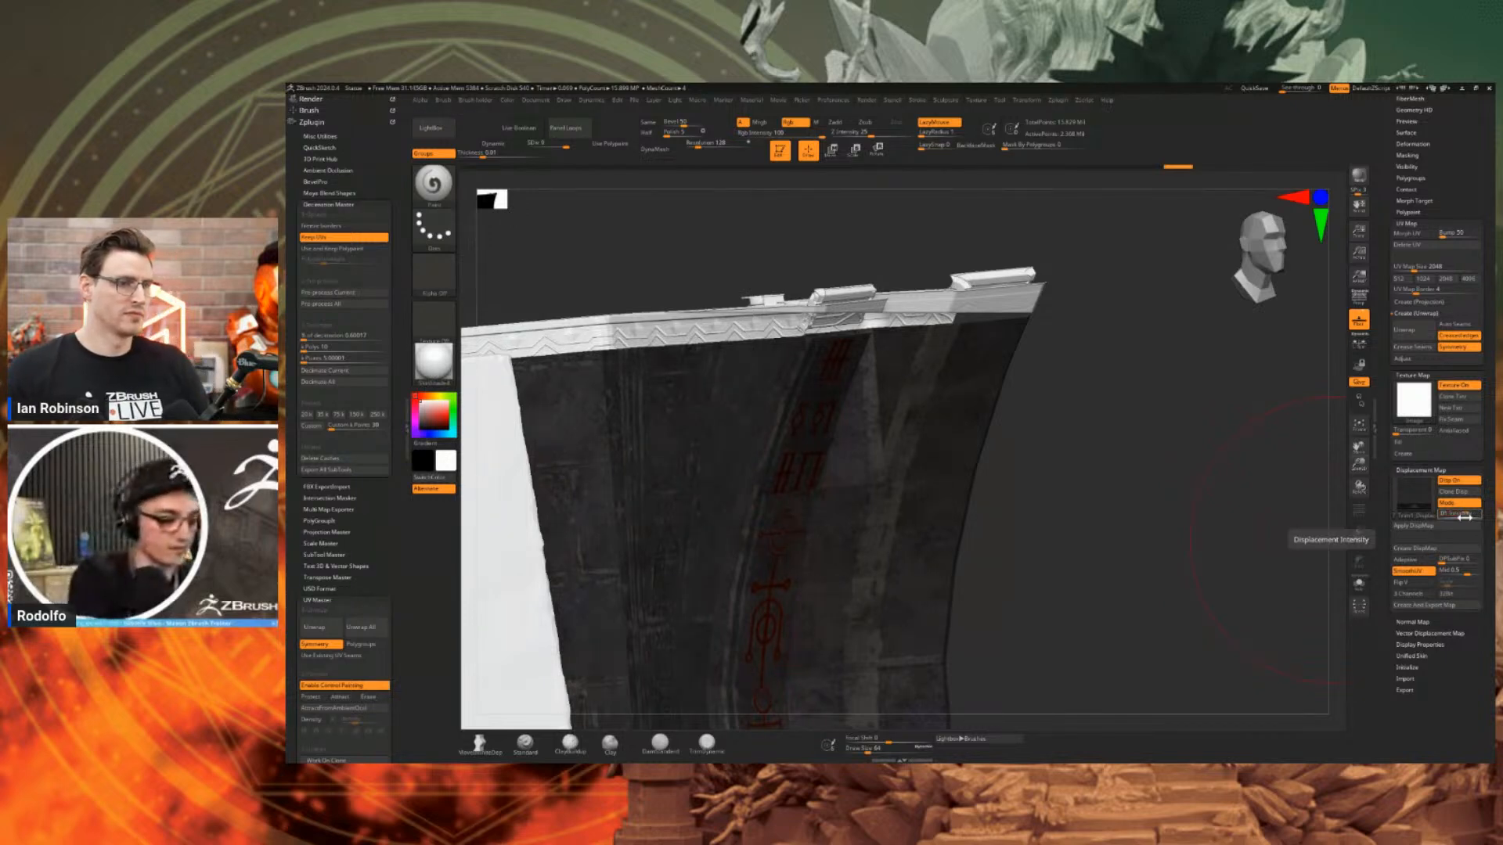
key(Return)
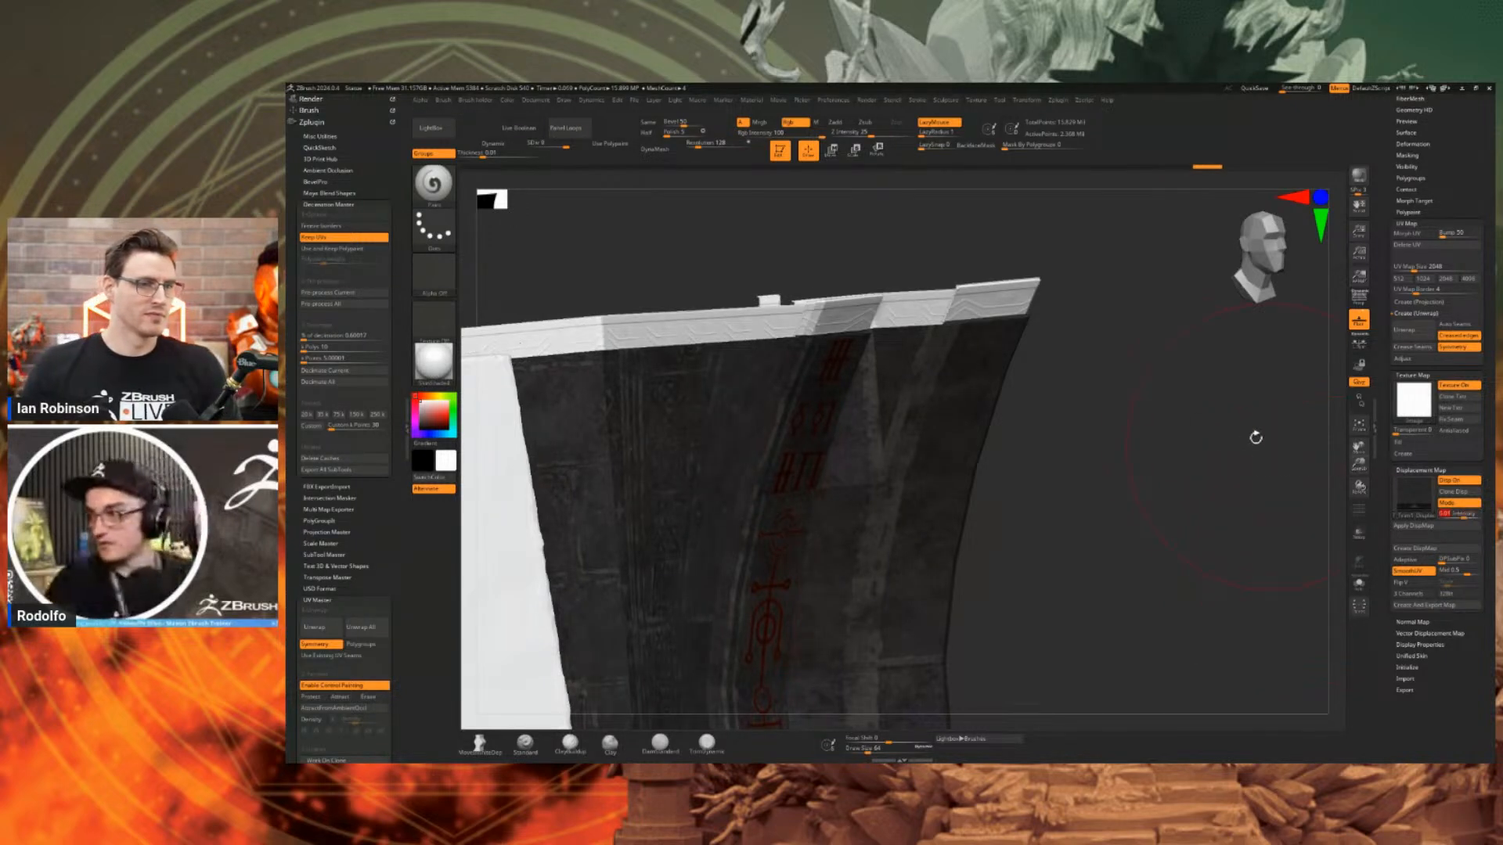
drag(1218, 442, 1071, 418)
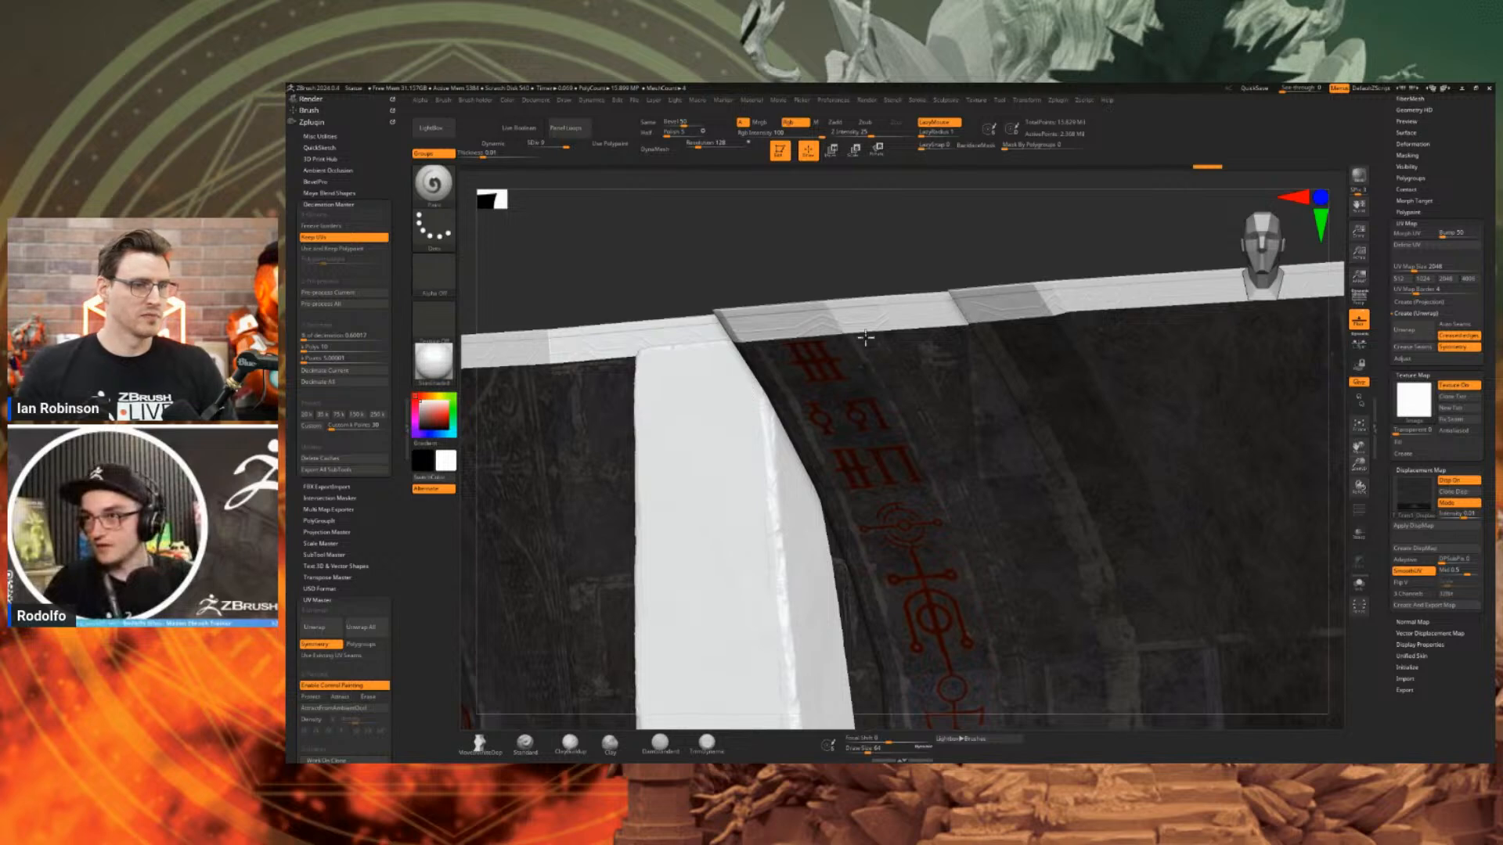
drag(888, 361, 919, 403)
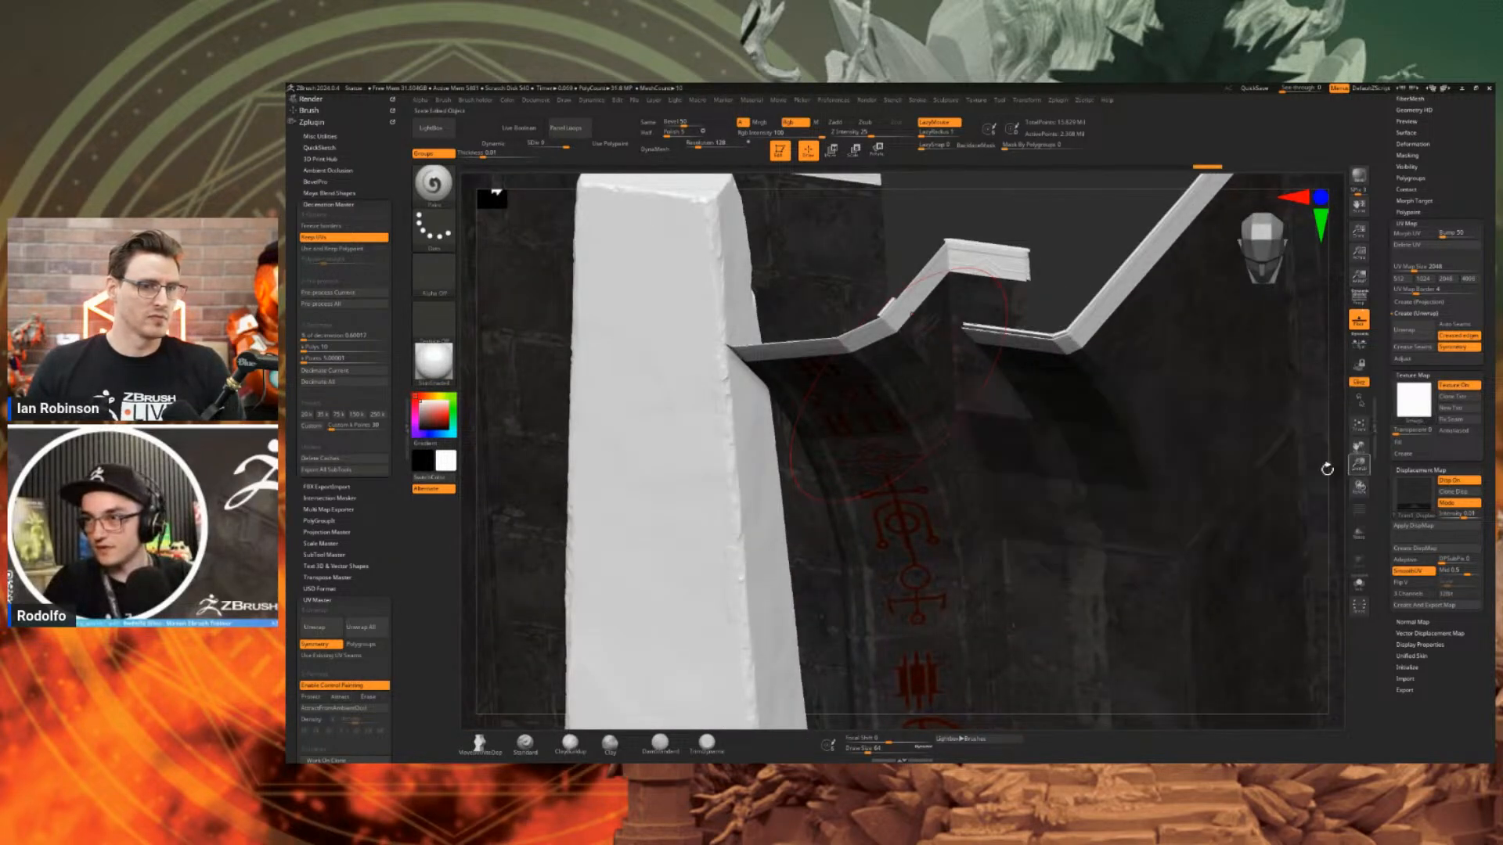
Check the textures available for the top trim, select the wall subtool, and preview the wall's assigned texture map.
click(1403, 415)
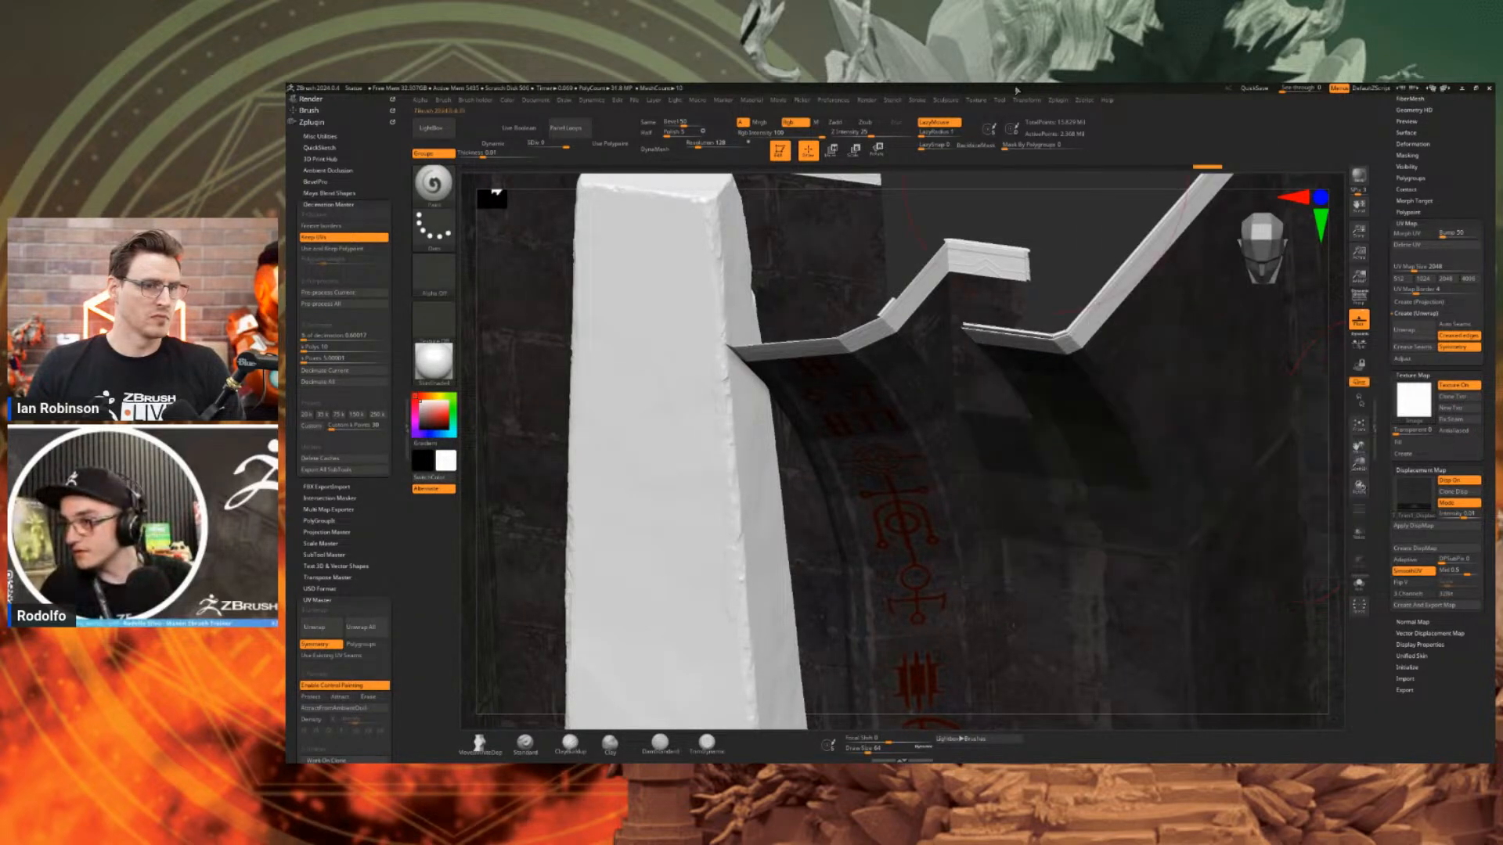
click(977, 101)
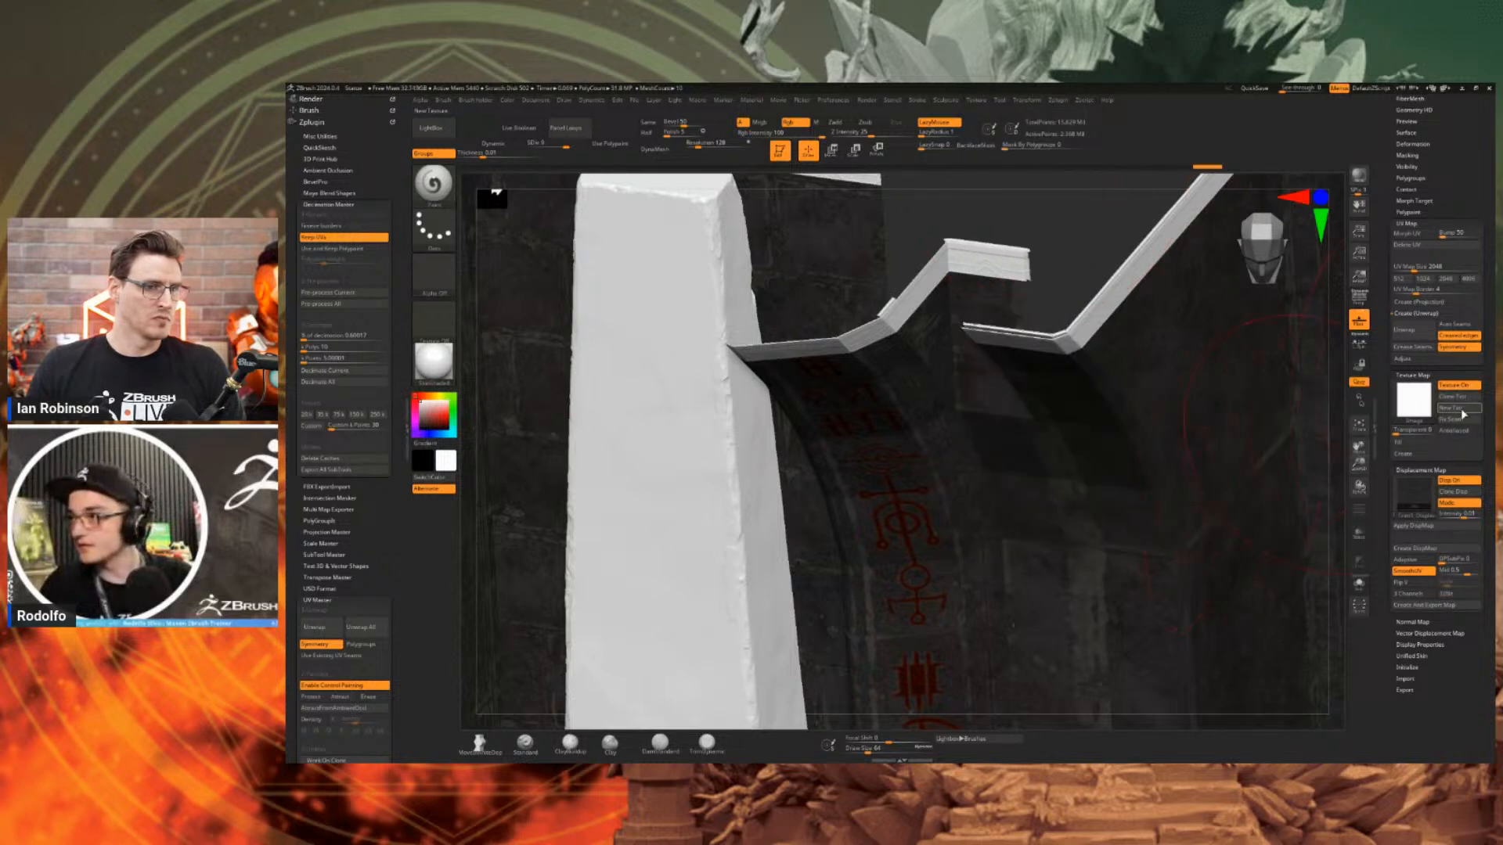
click(1414, 399)
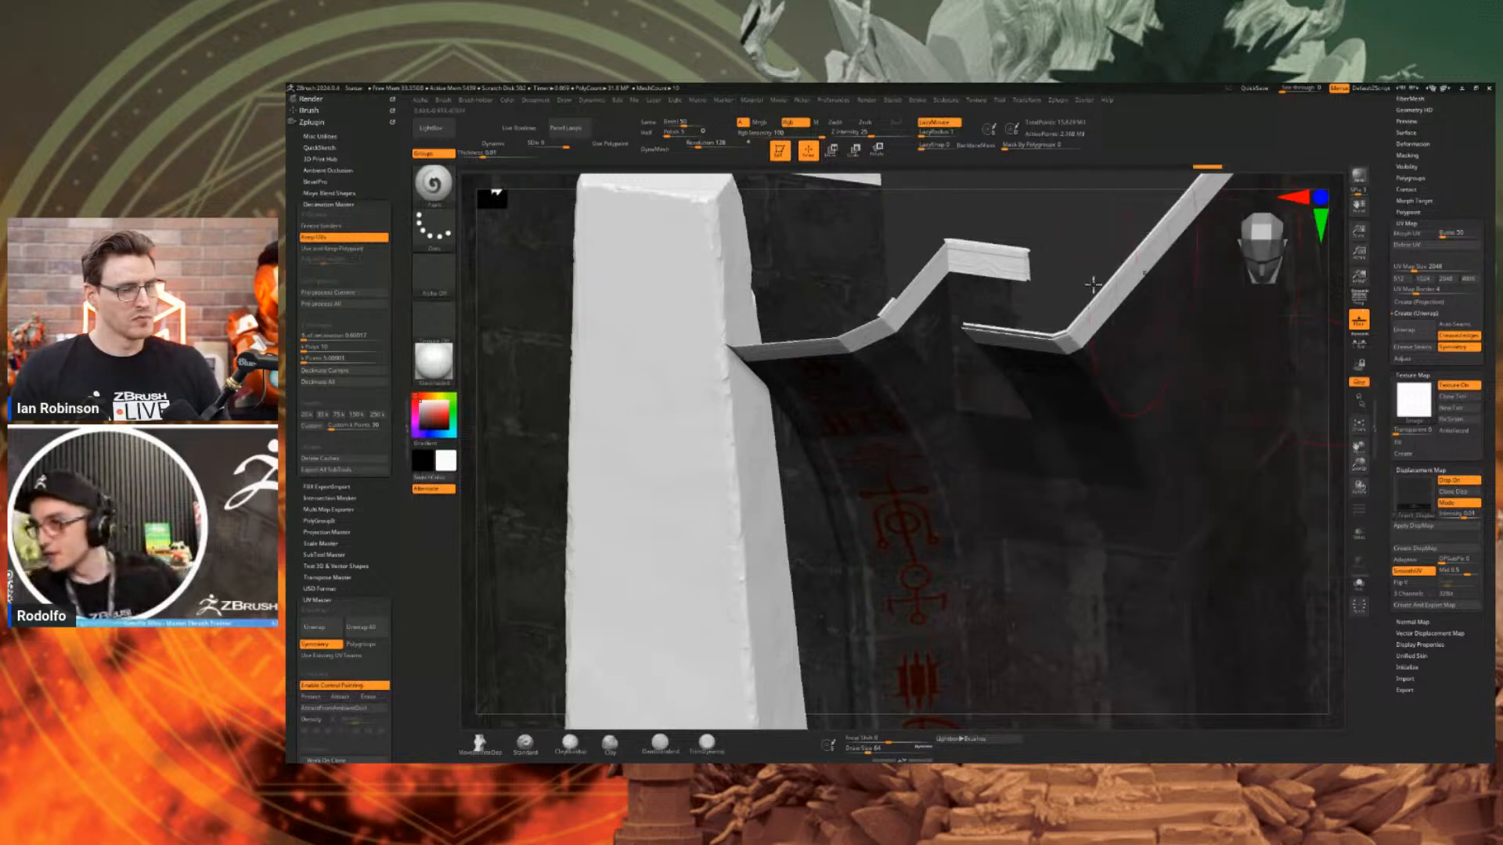
click(948, 497)
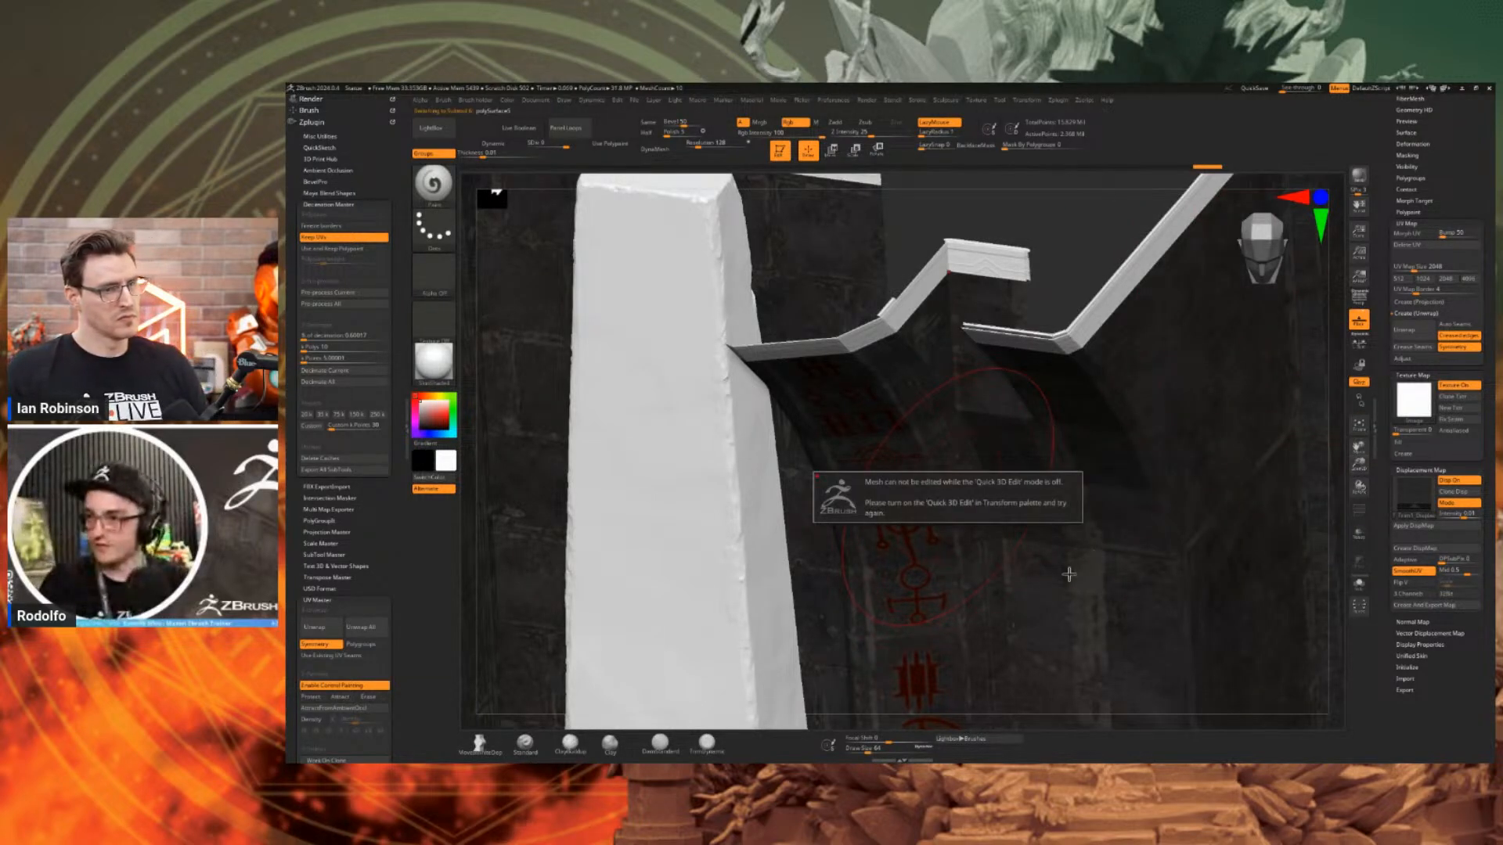
click(1008, 529)
ctrl+right_drag(994, 525, 978, 493)
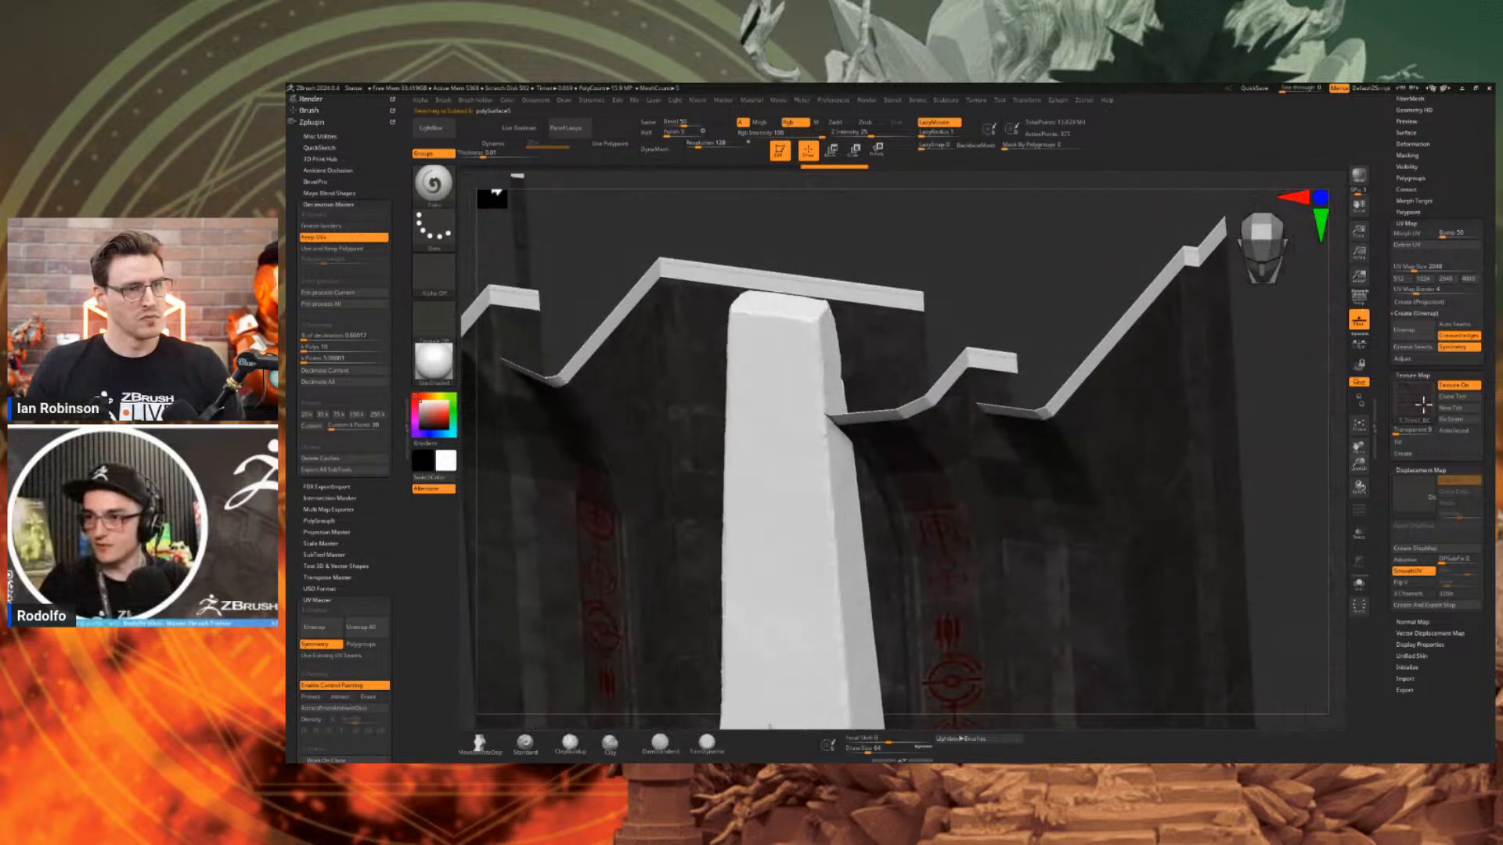
mouse_move(1410, 411)
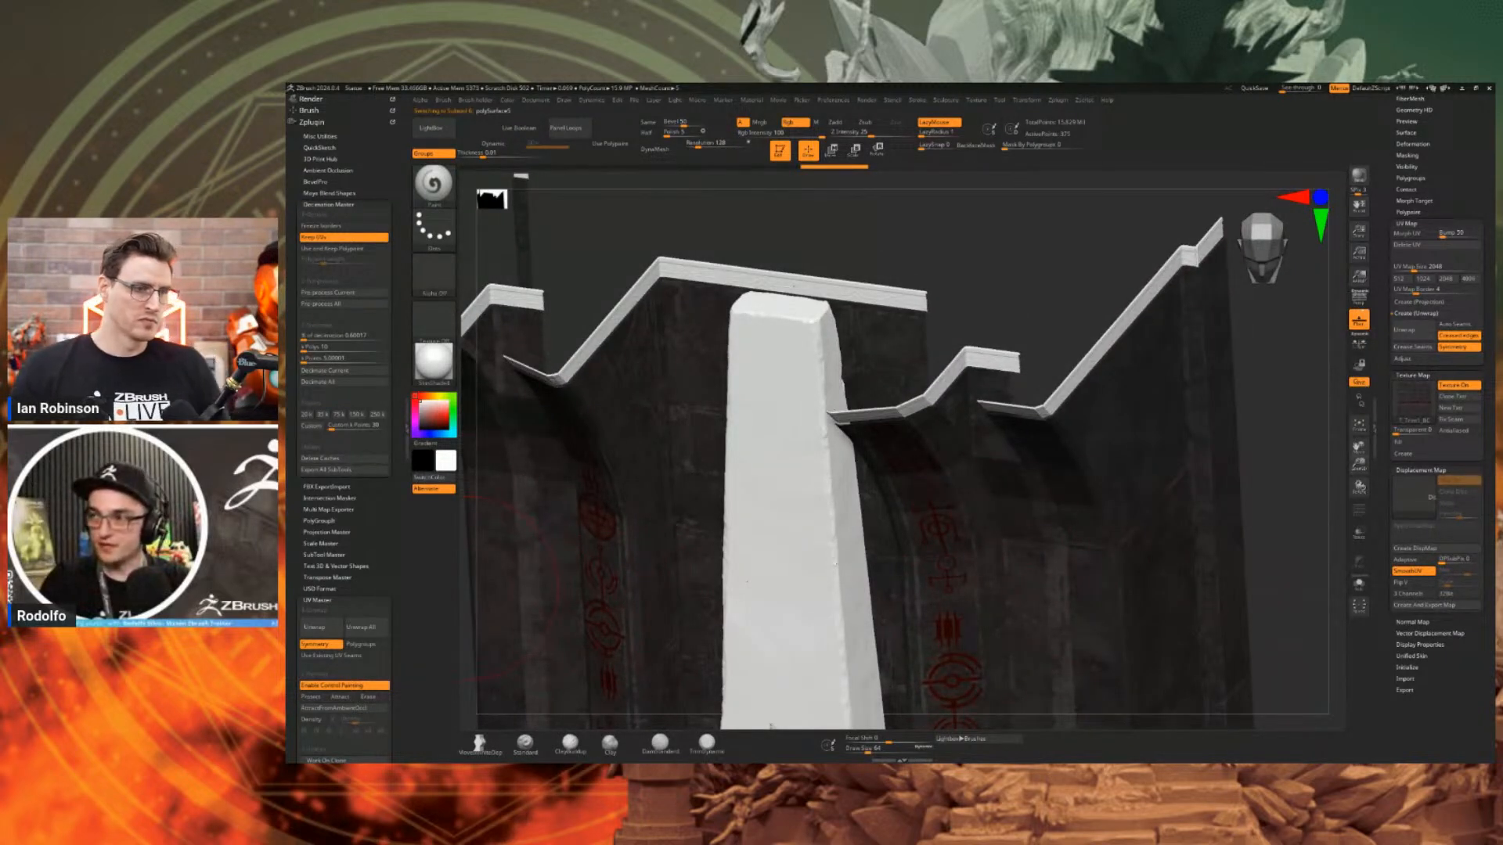
Switch to Substance 3D Painter and display the Base Color channel on the three trim panels.
key(alt+Tab)
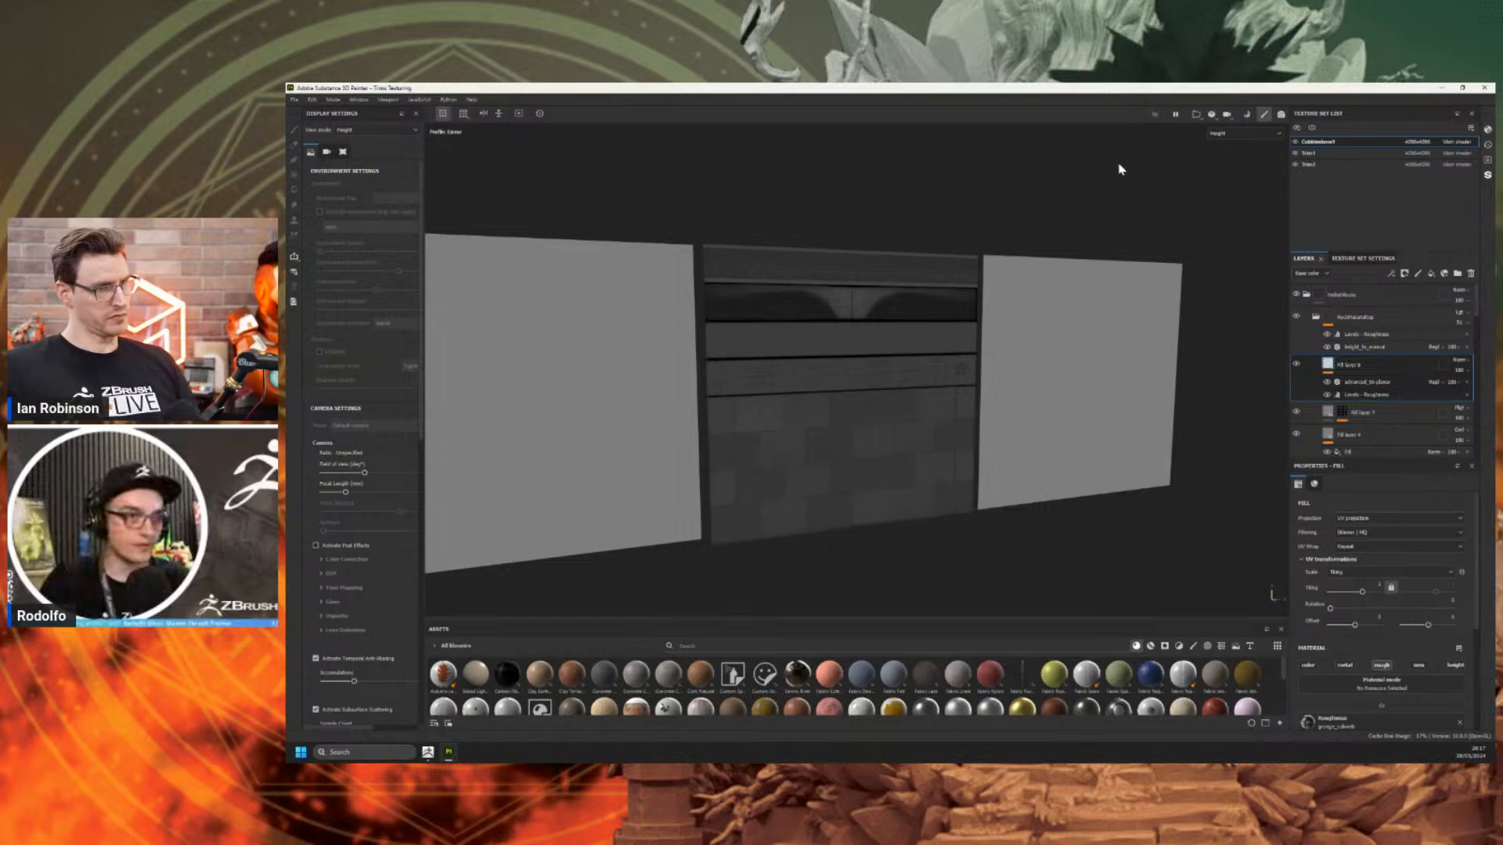
click(1231, 136)
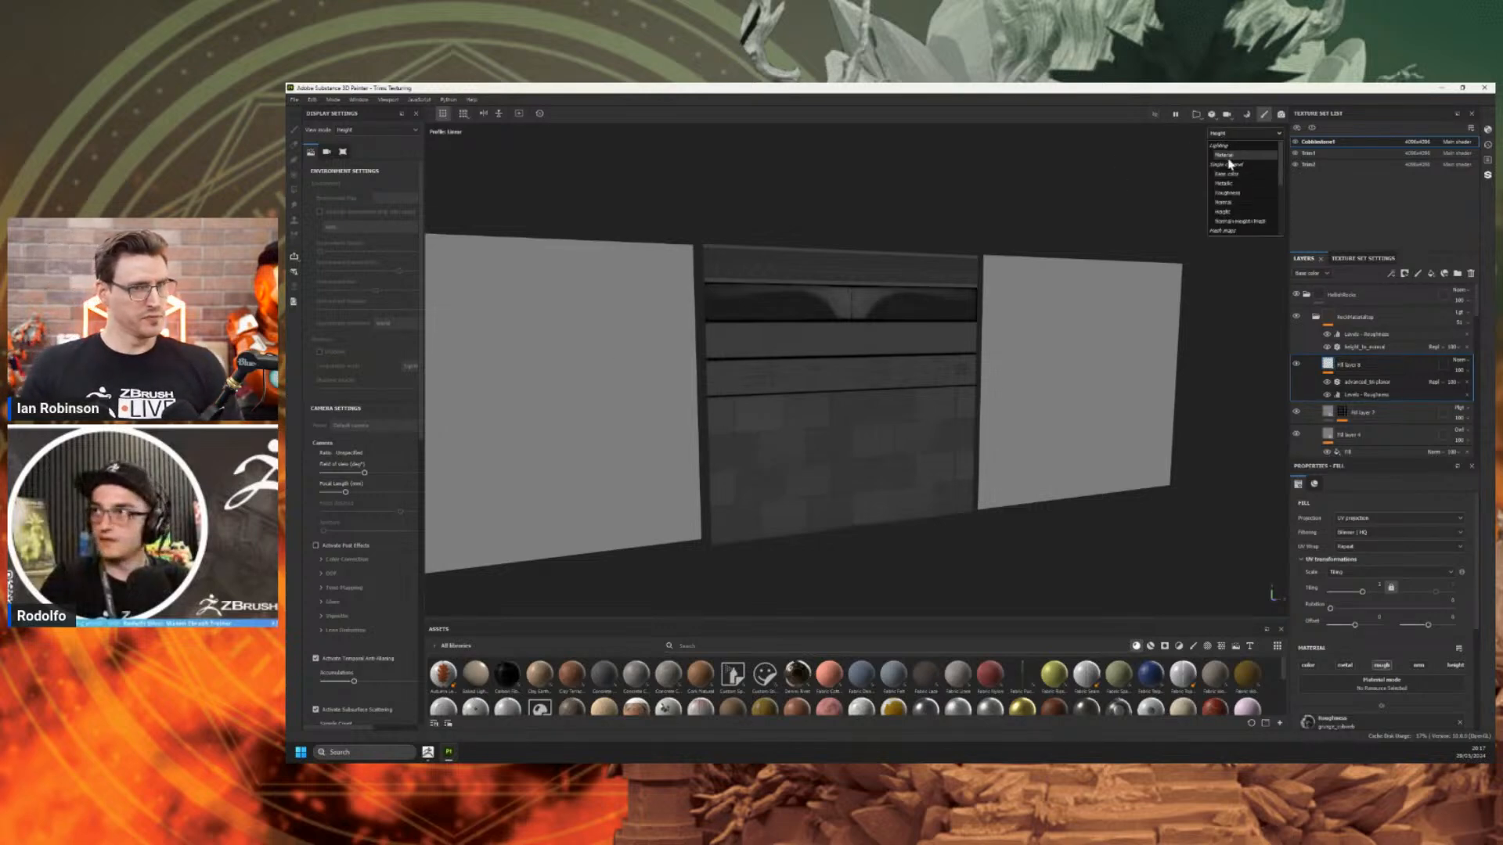
click(1229, 179)
key(c)
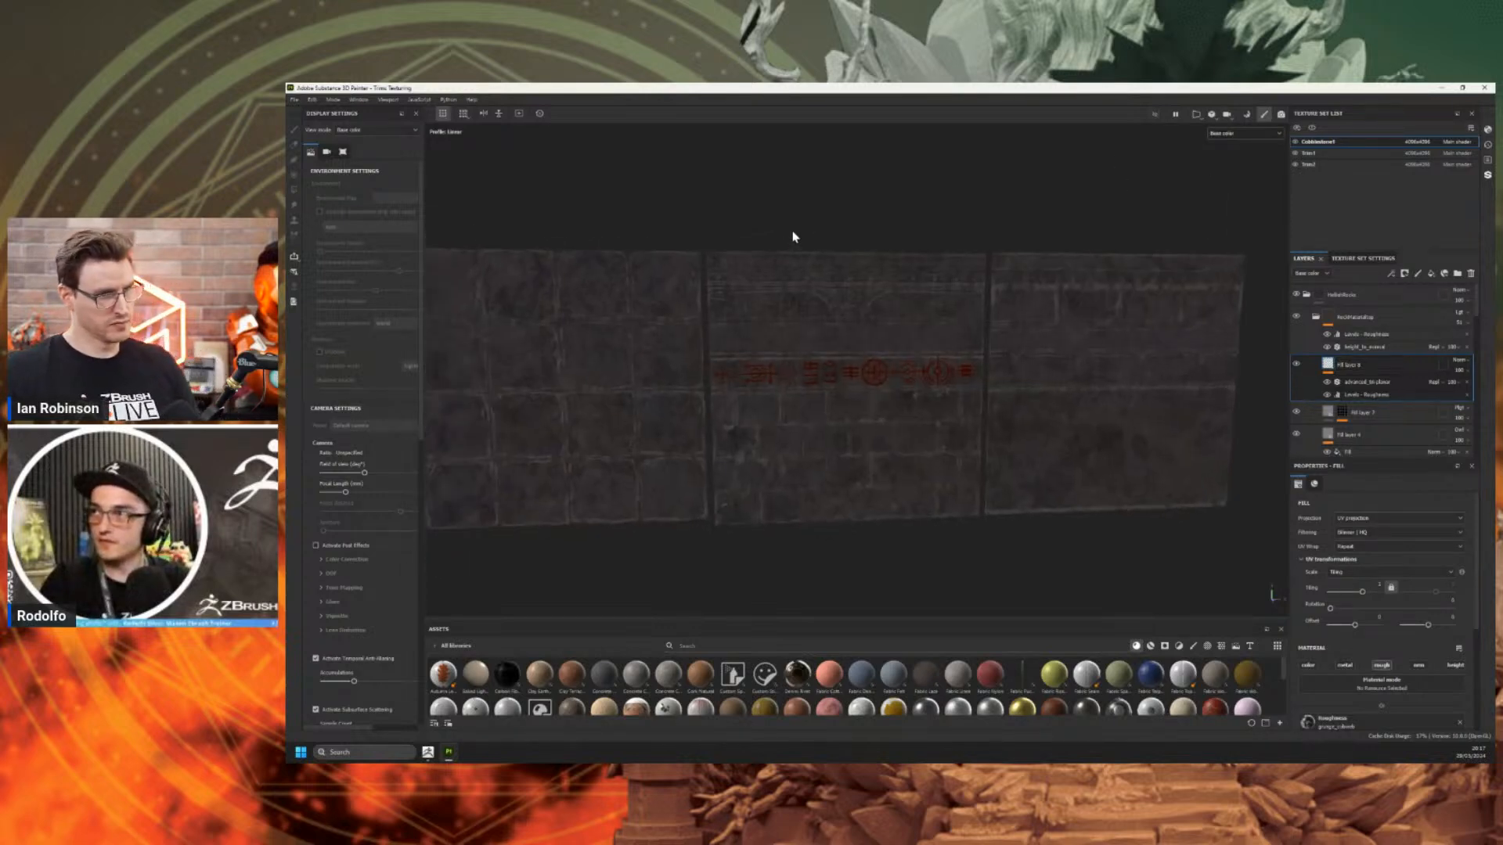
Show the texture set with the red symbols on its own in the 2D view.
key(F3)
key(F1)
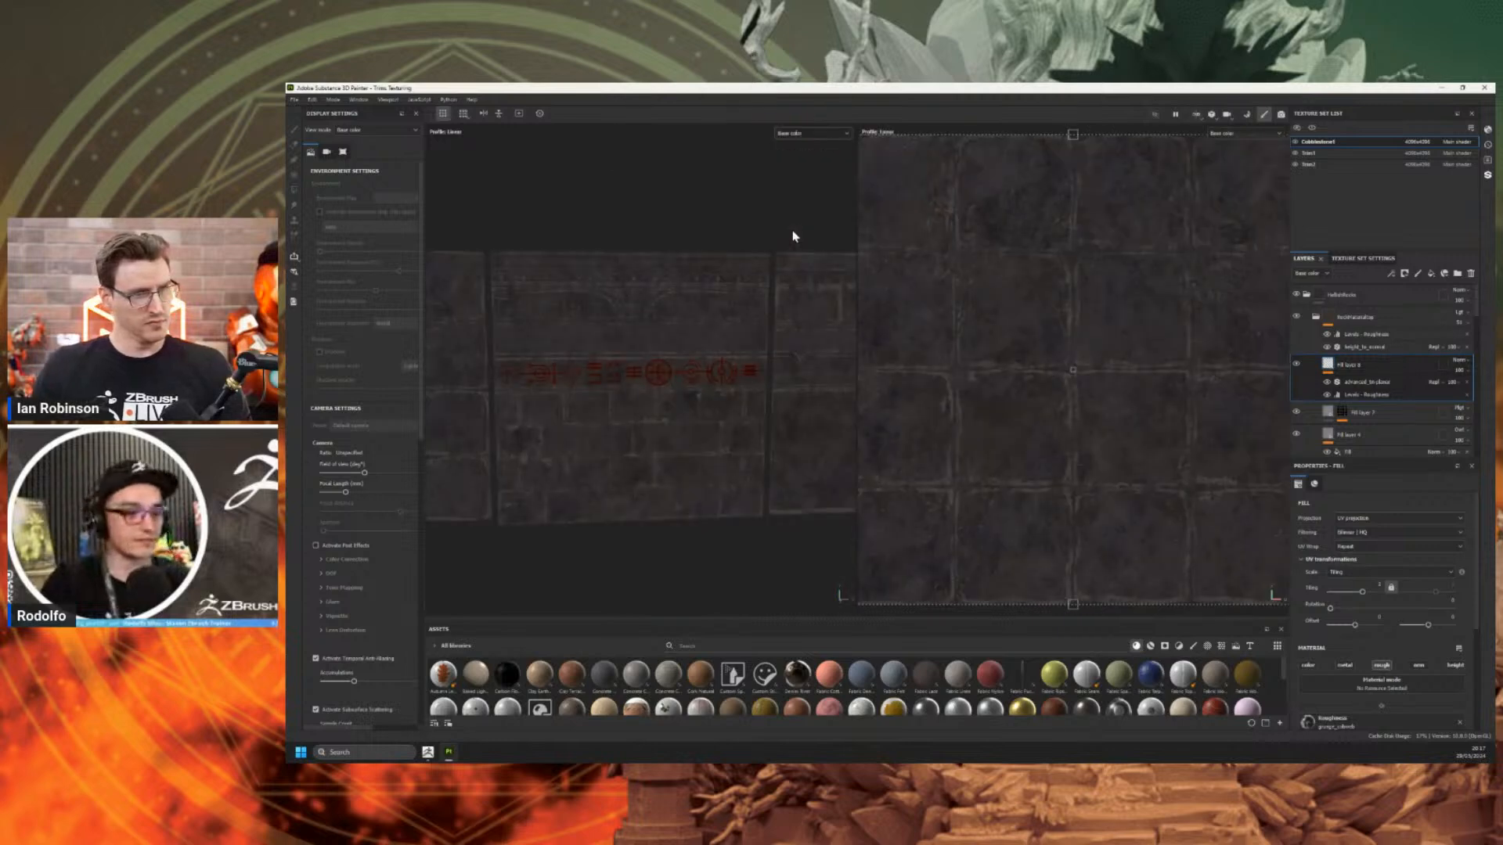
key(F3)
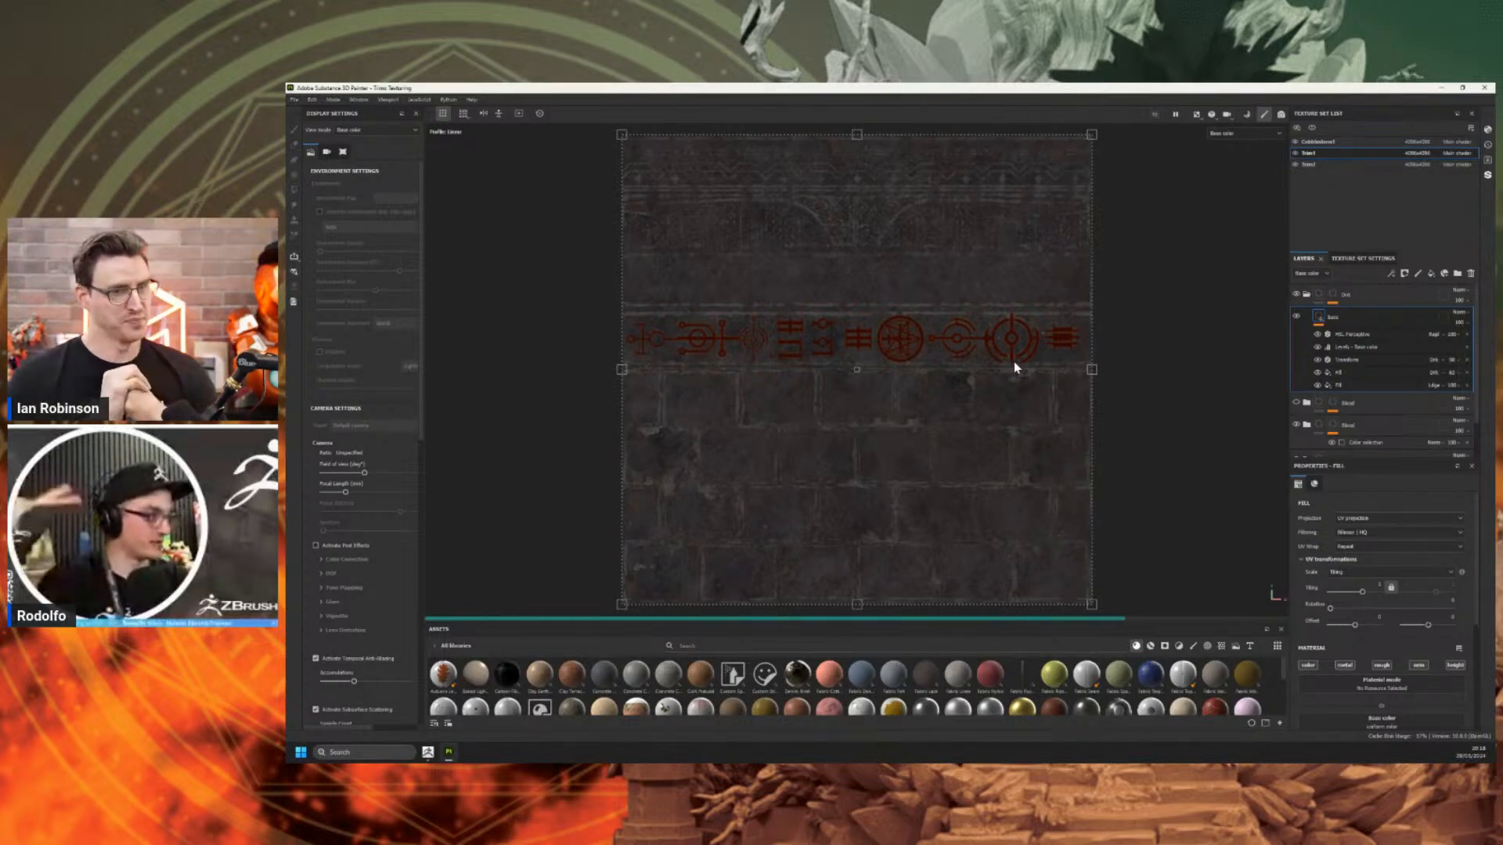
mouse_move(432, 754)
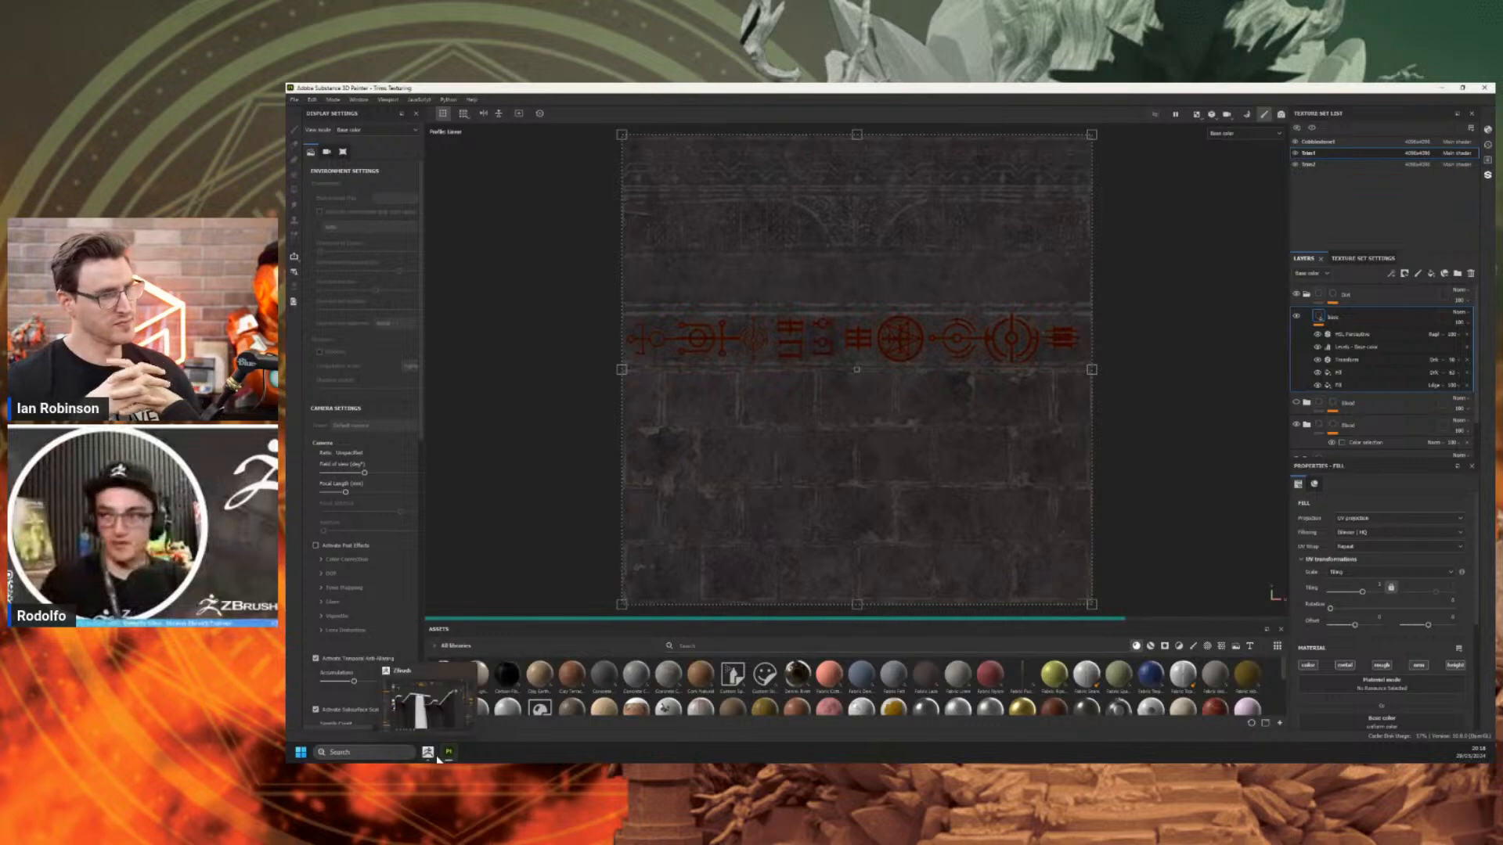
Switch back to ZBrush and inspect the wall's polygon wireframe and its perspective from several angles.
click(427, 705)
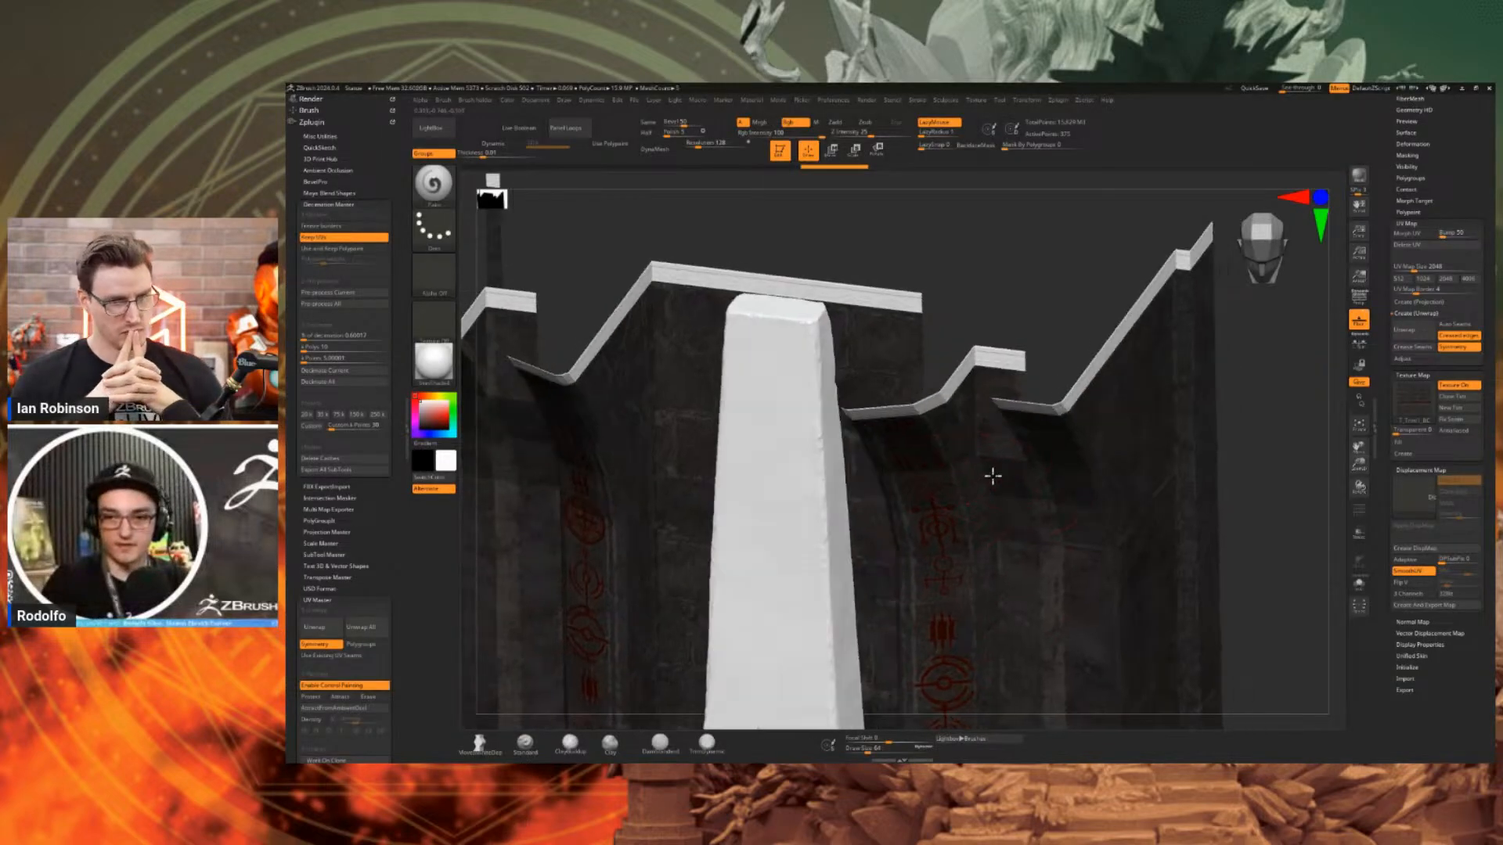
right_drag(993, 476, 1002, 461)
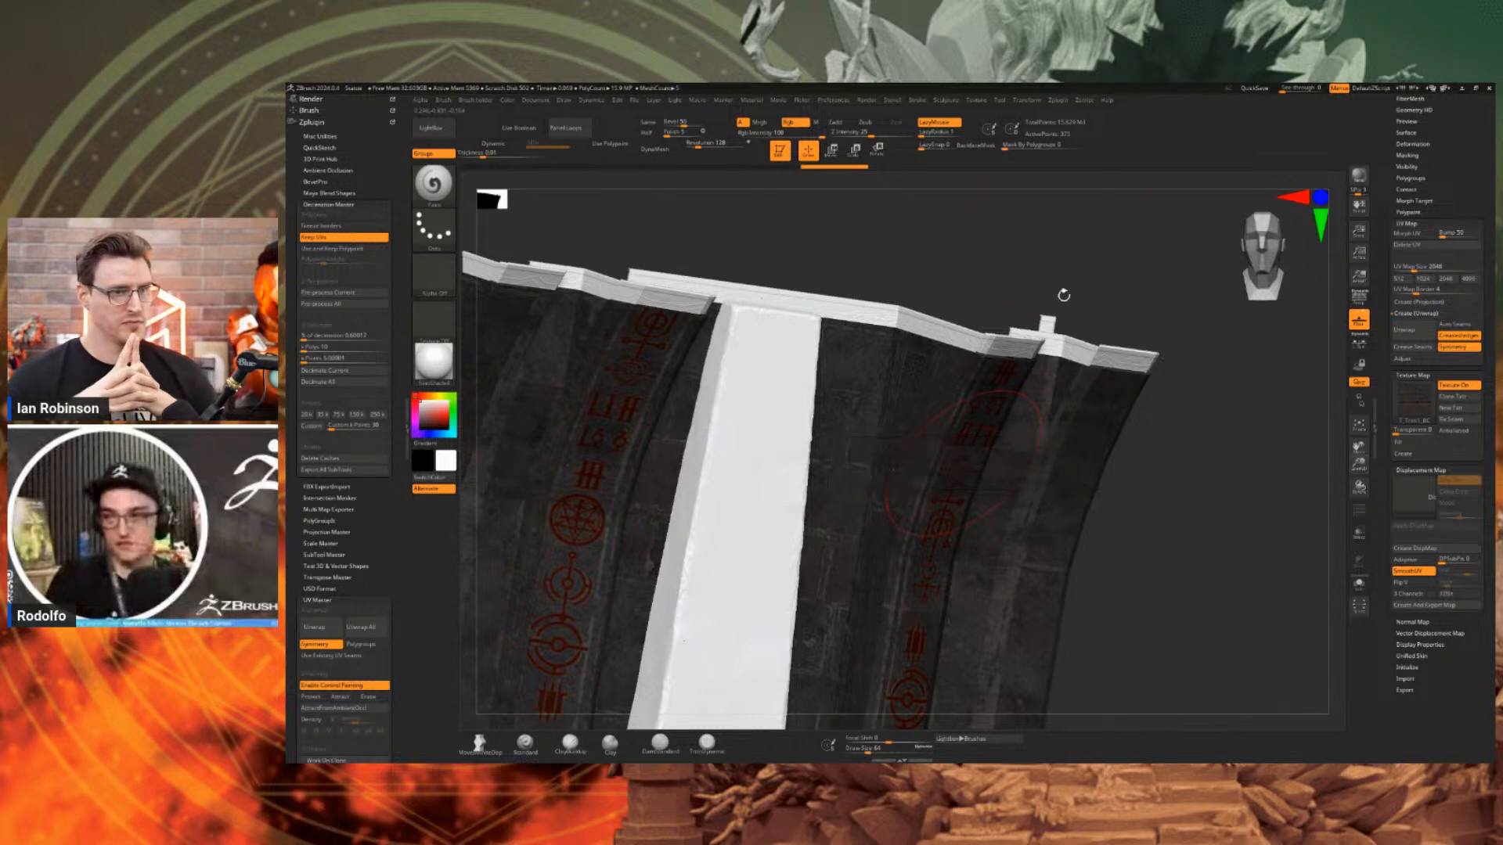
click(1027, 100)
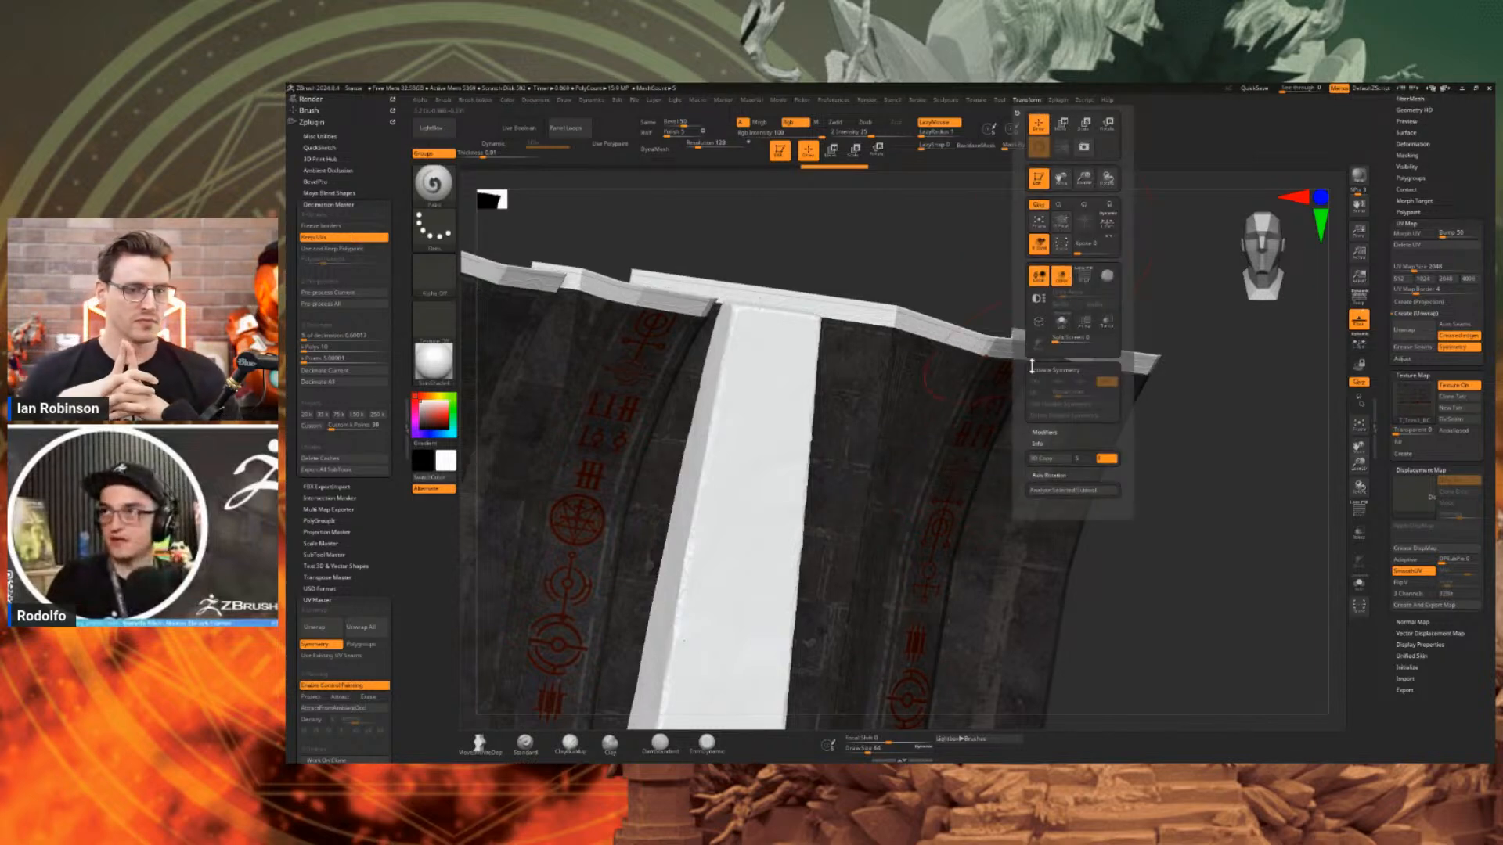
key(shift+f)
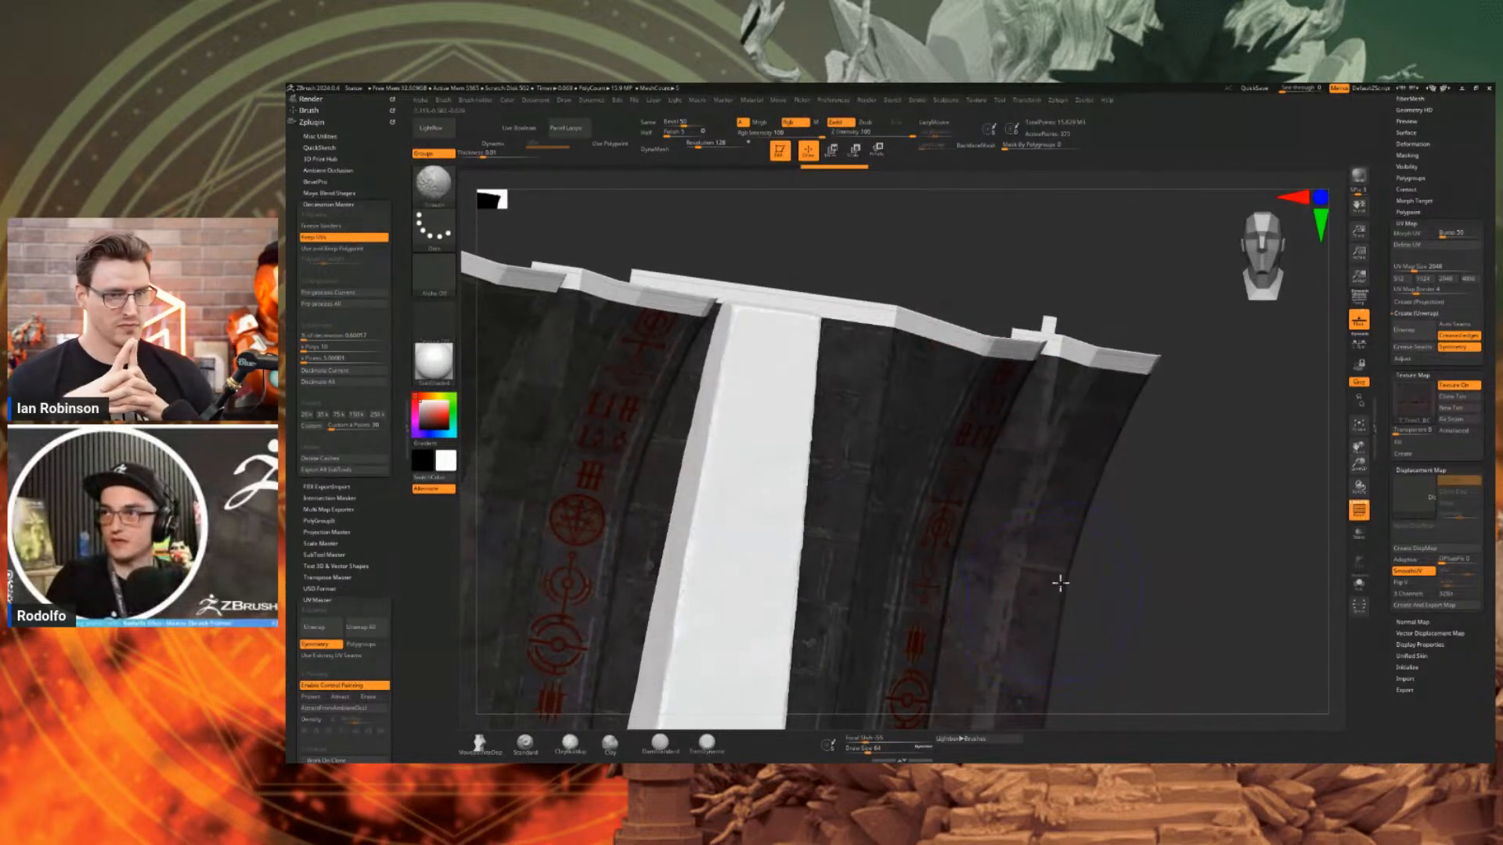
key(shift+f)
key(p)
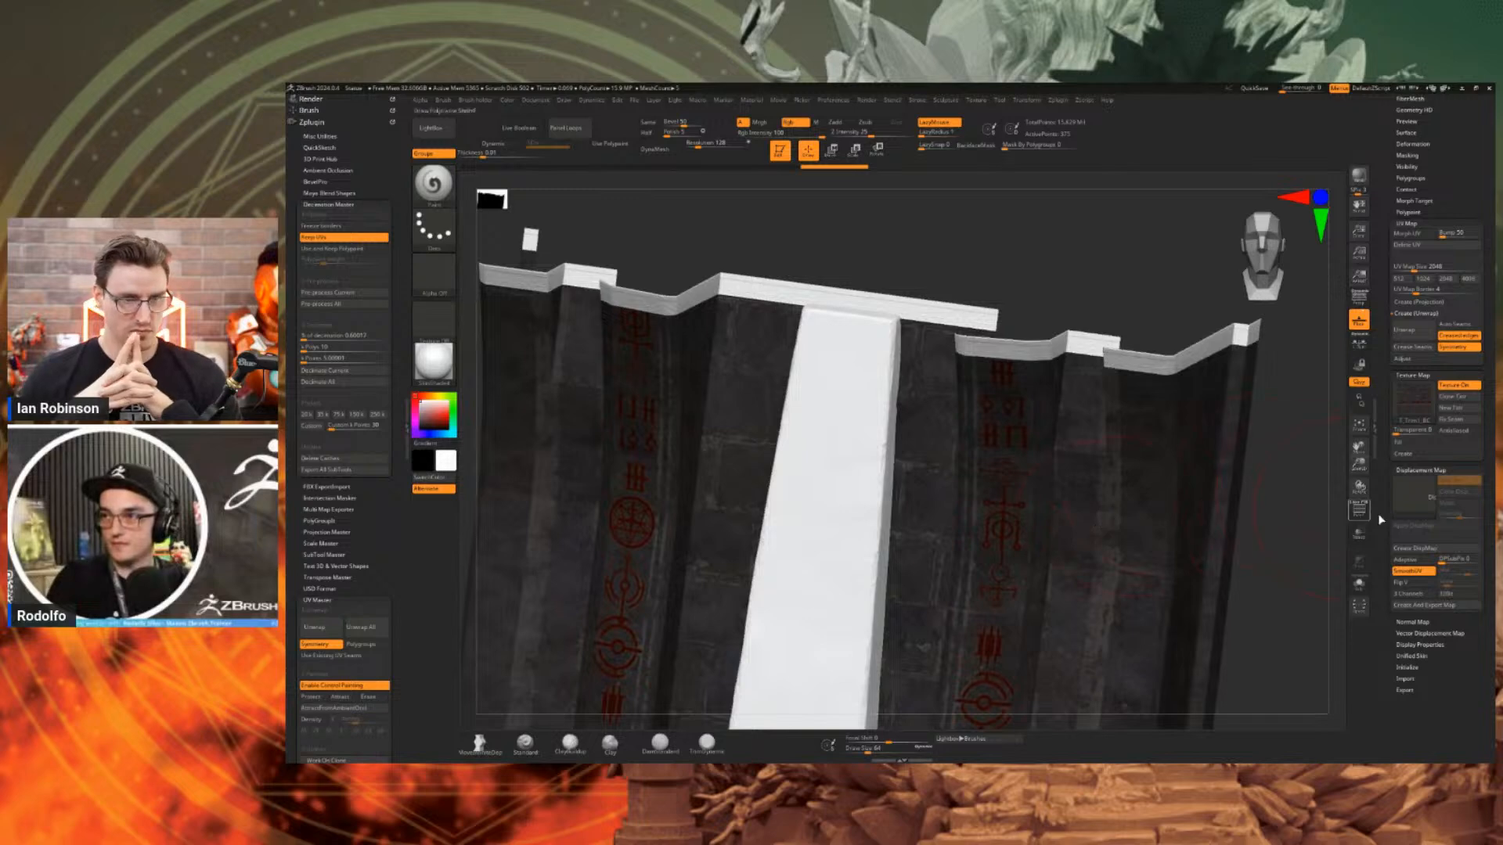
Import T_Trim1_DisplaceZBrush.psd as the wall's displacement map.
click(1415, 498)
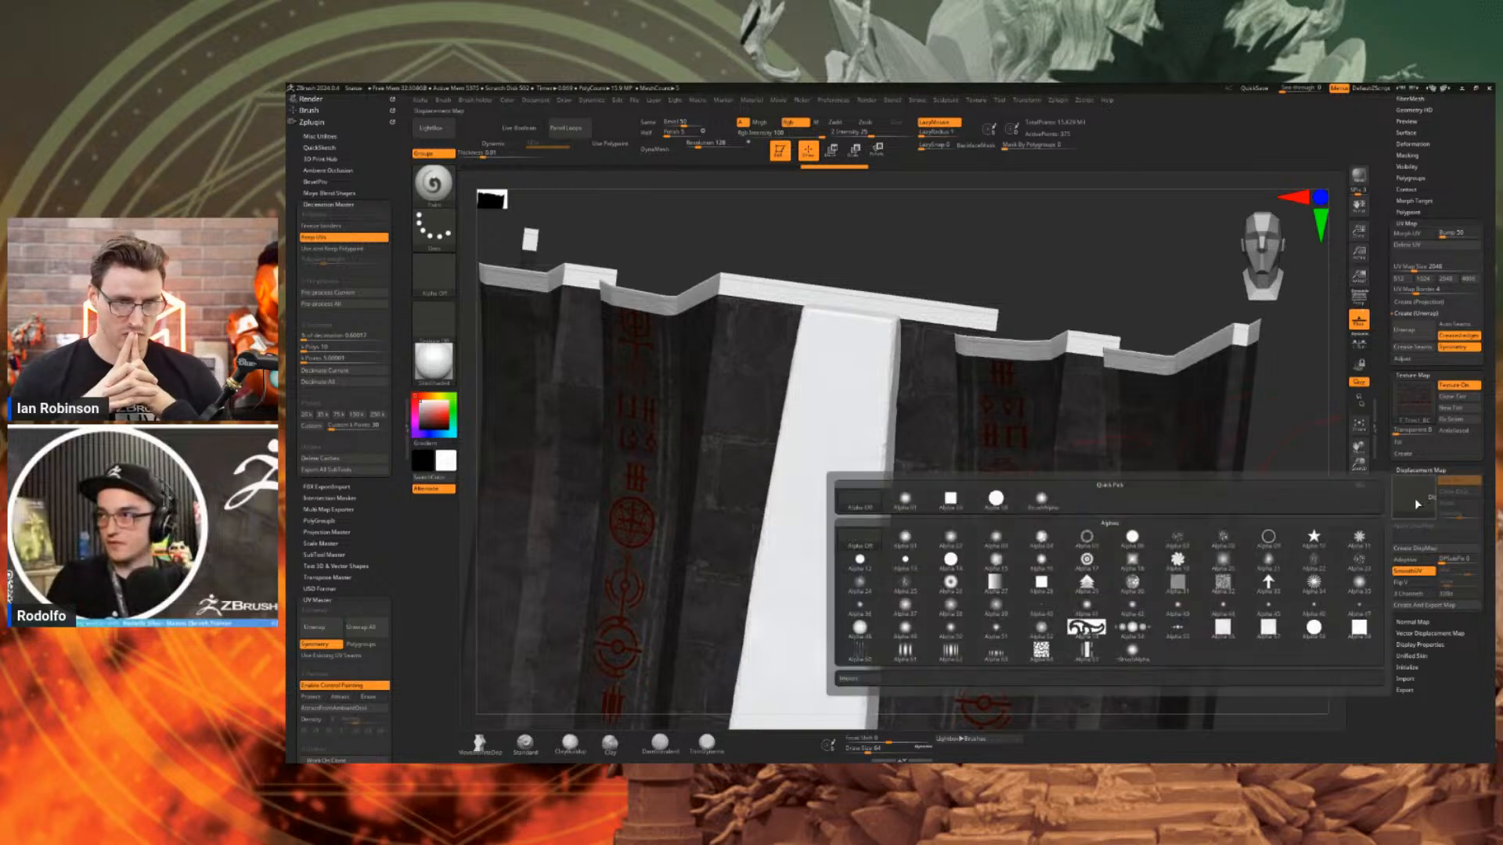
click(869, 678)
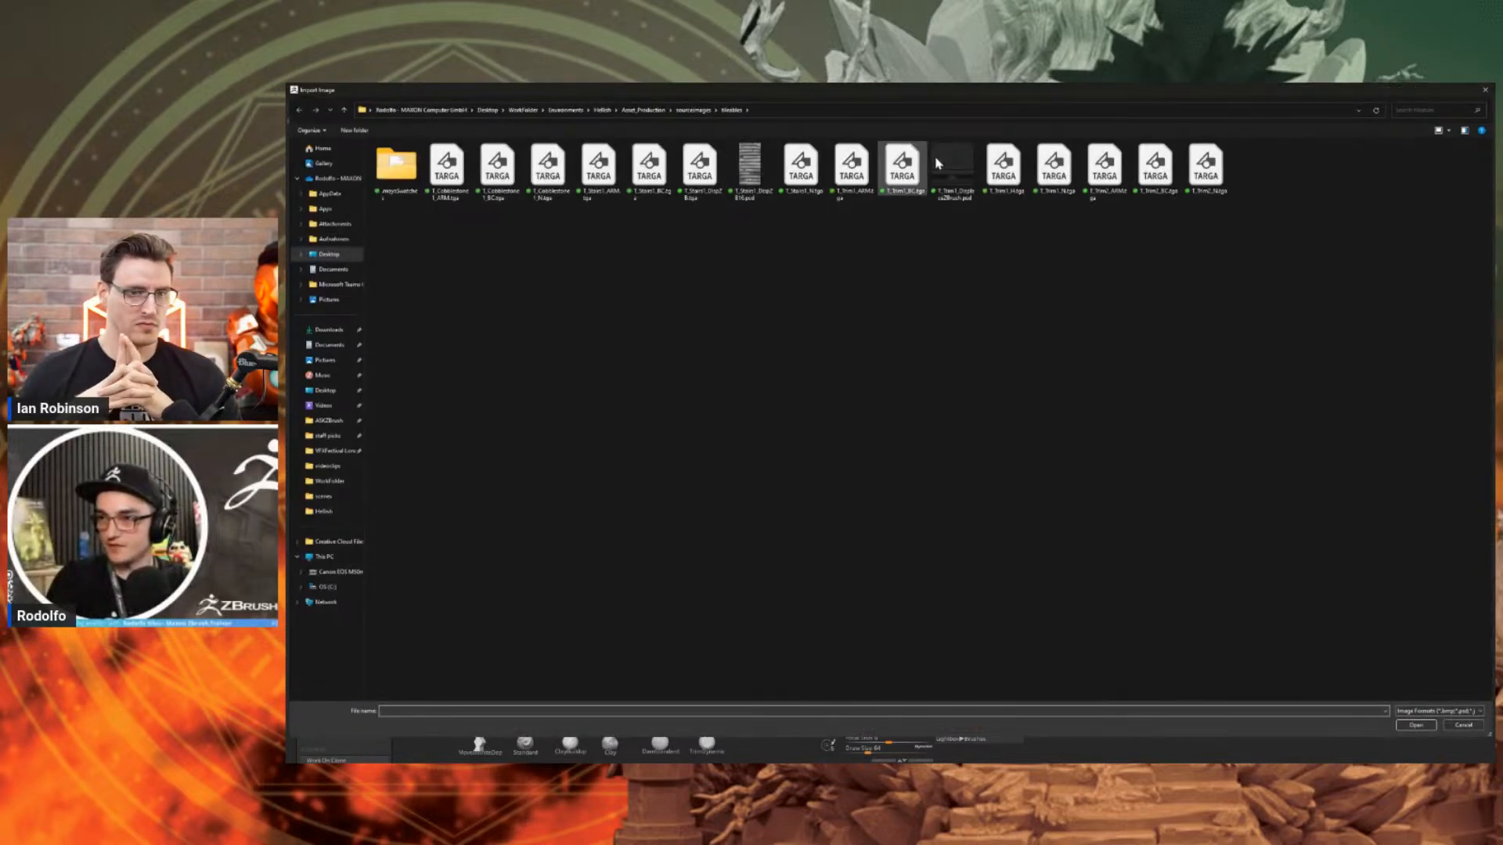
click(966, 168)
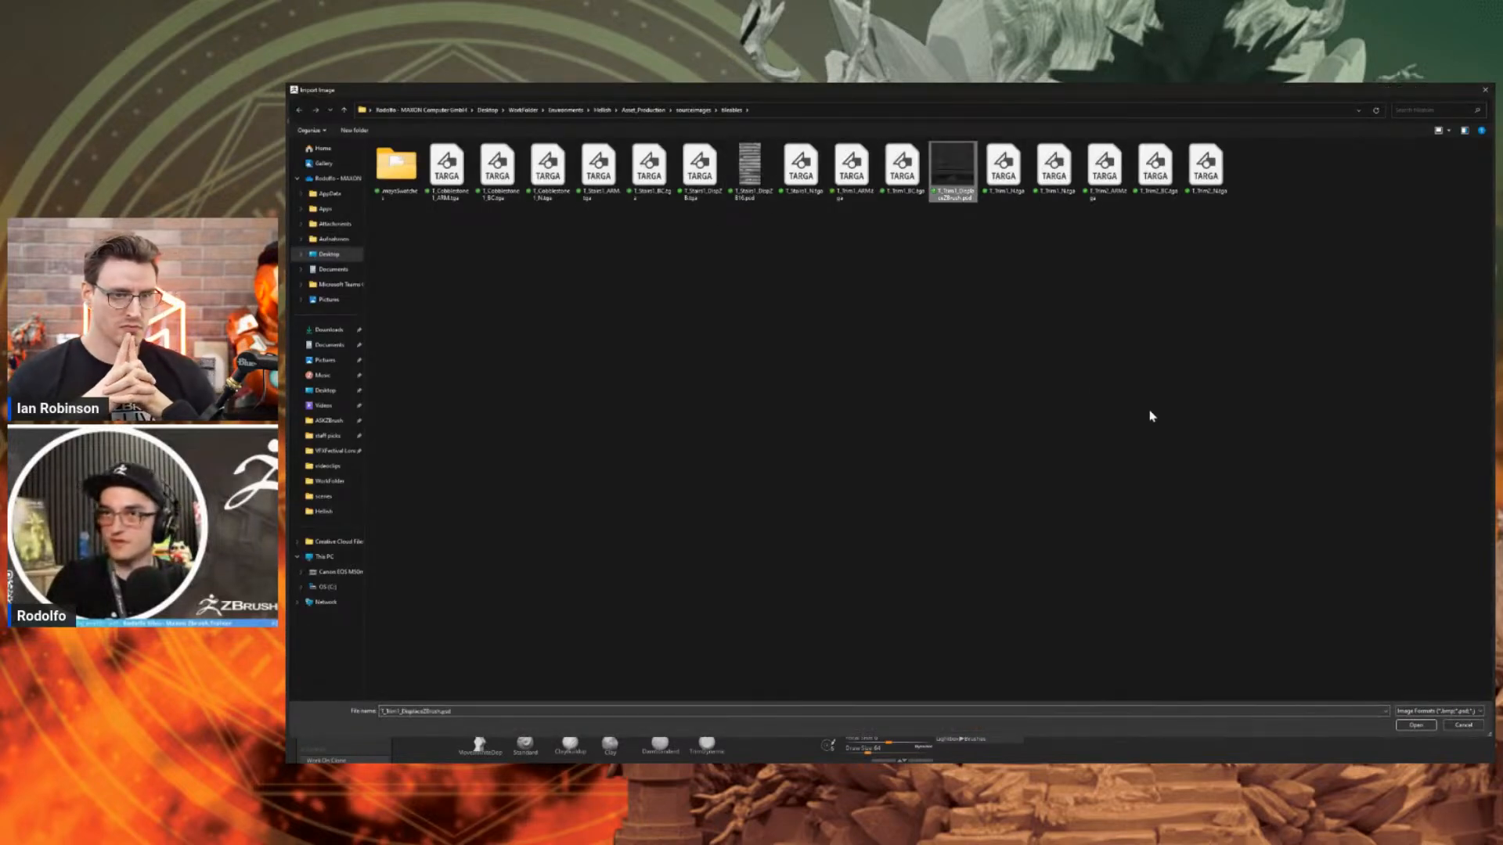
click(1416, 725)
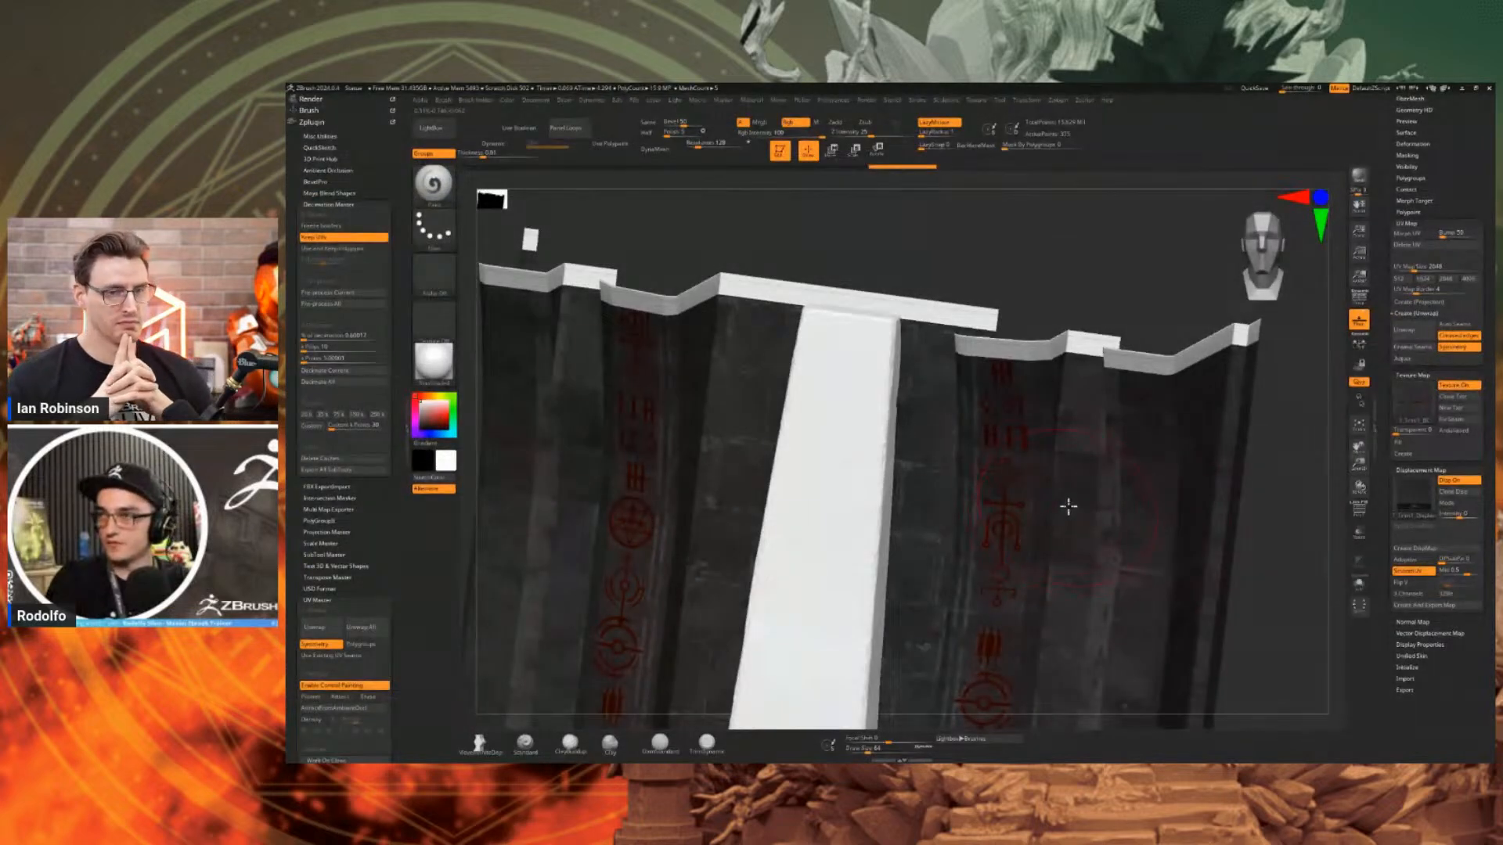
mouse_move(1426, 505)
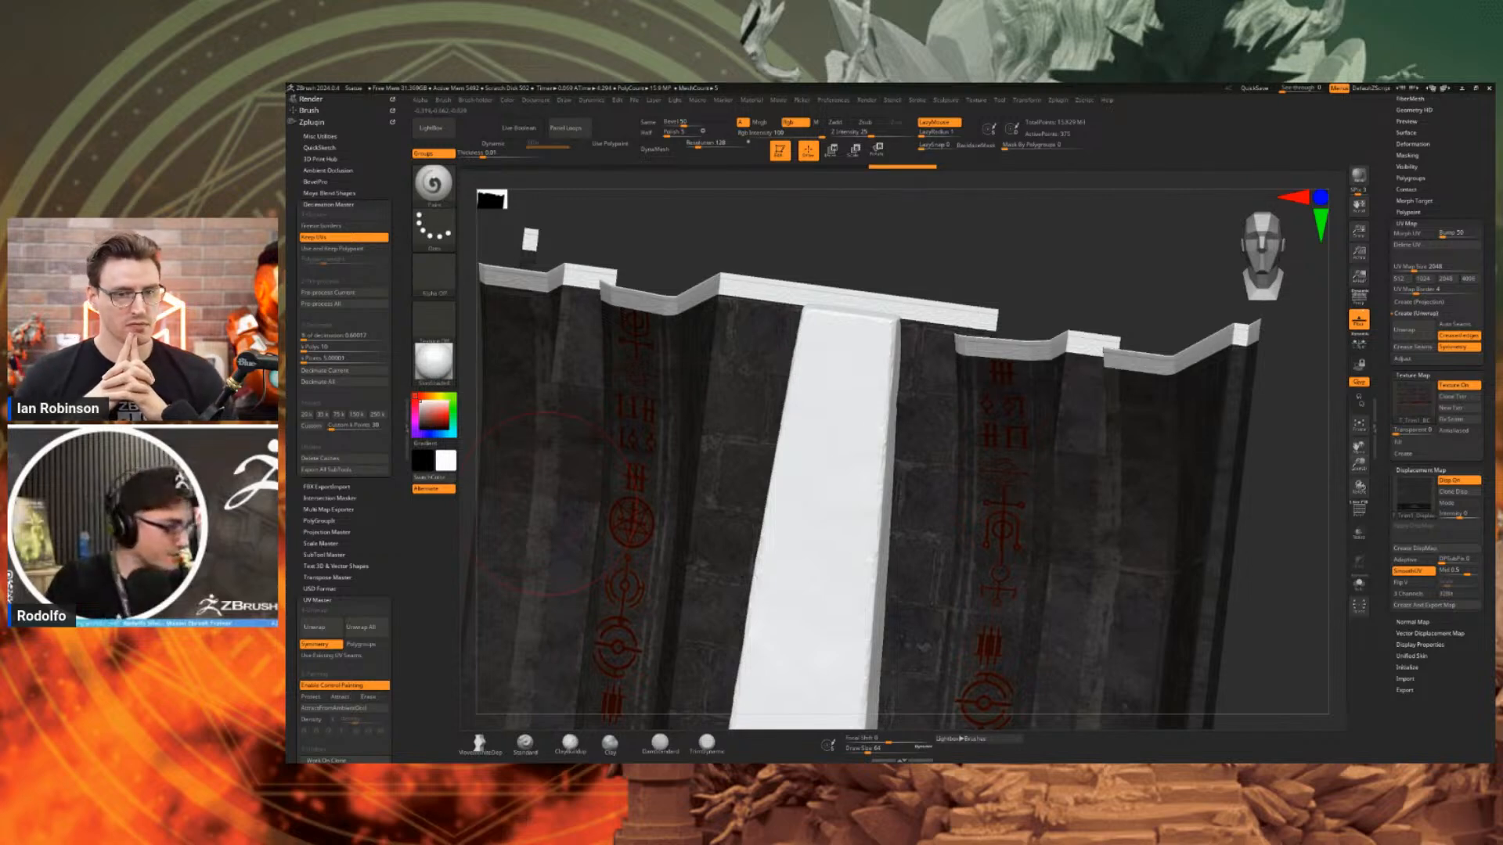
Switch to Photoshop, view the trim displacement map, and look up the available canvas rotation and flip options.
key(alt+Tab)
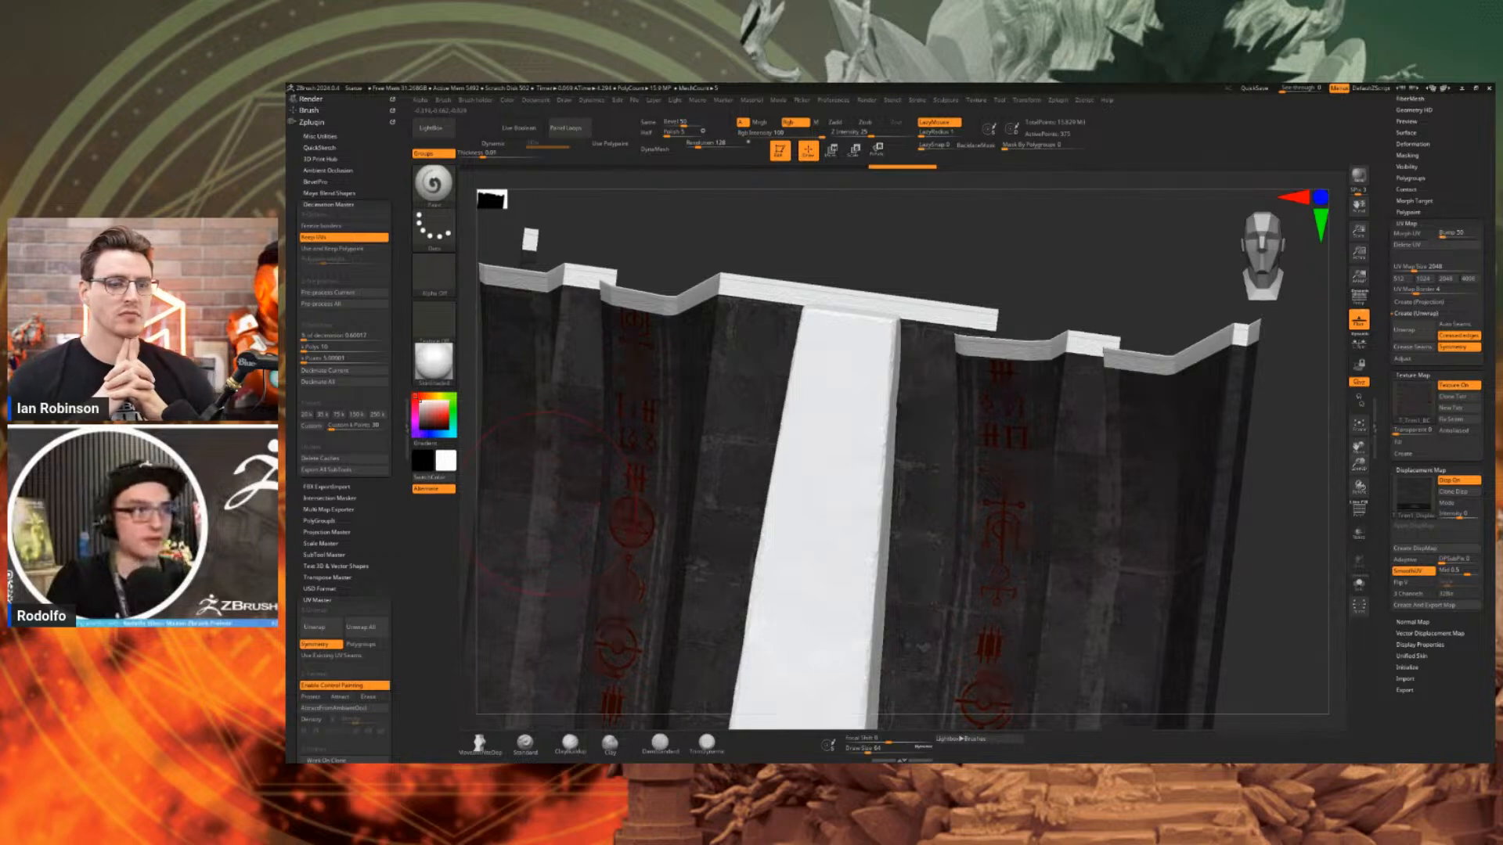
key(alt+Tab)
double_click(1073, 227)
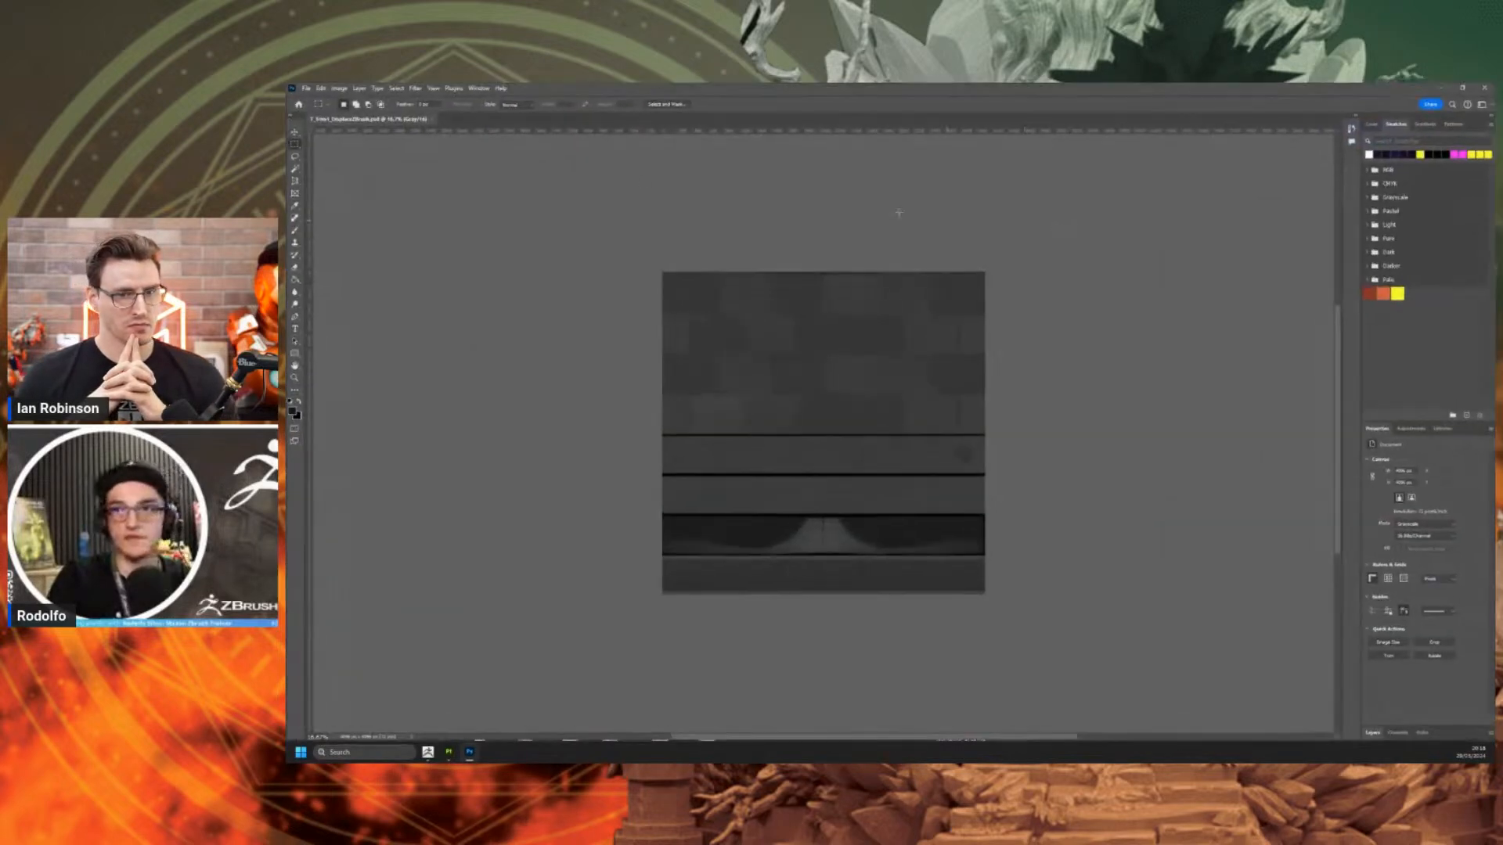
click(339, 88)
mouse_move(407, 172)
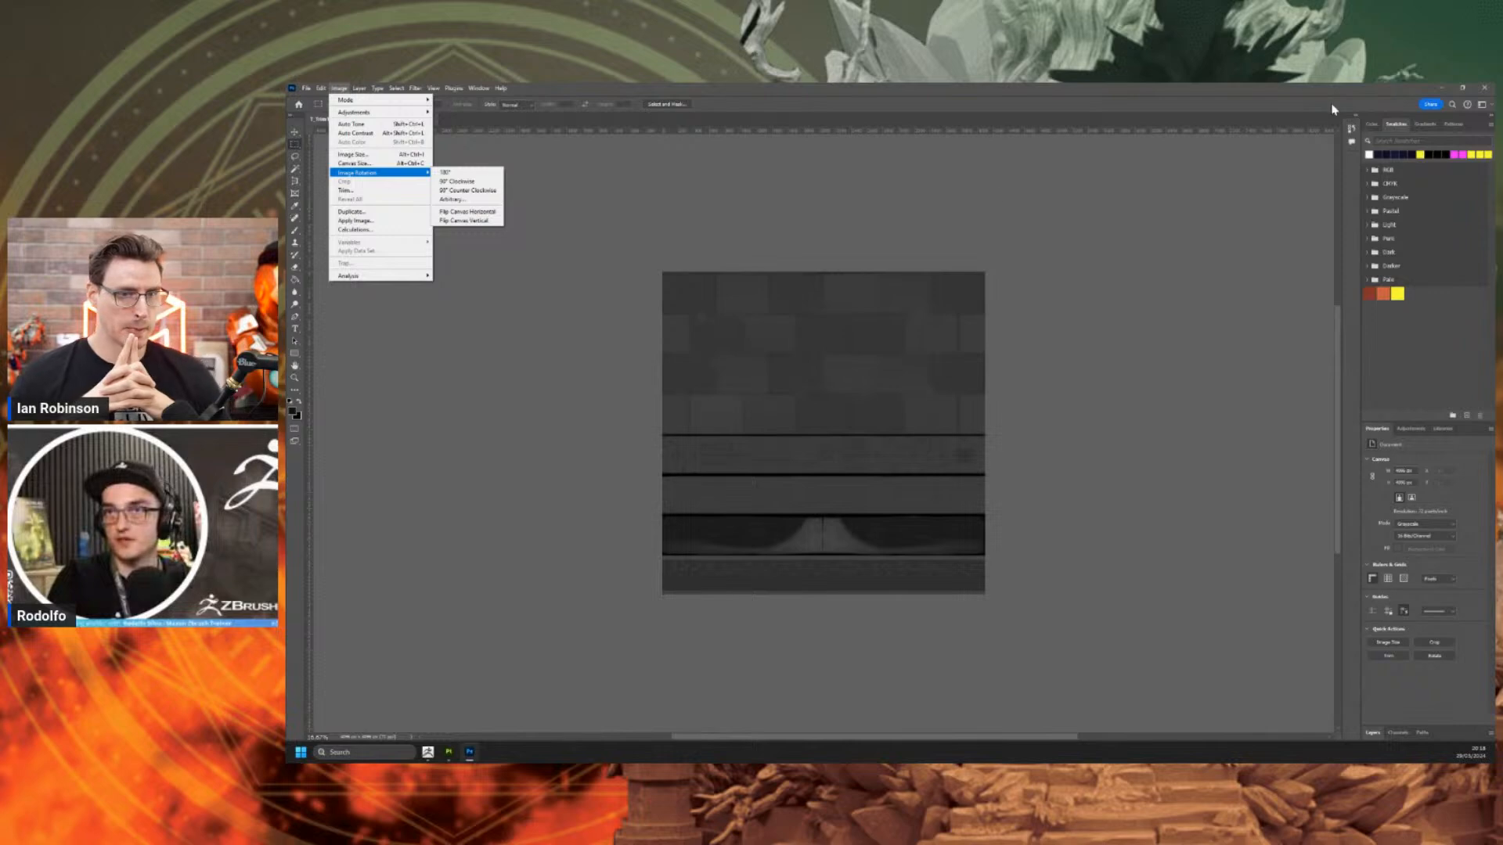
click(1442, 88)
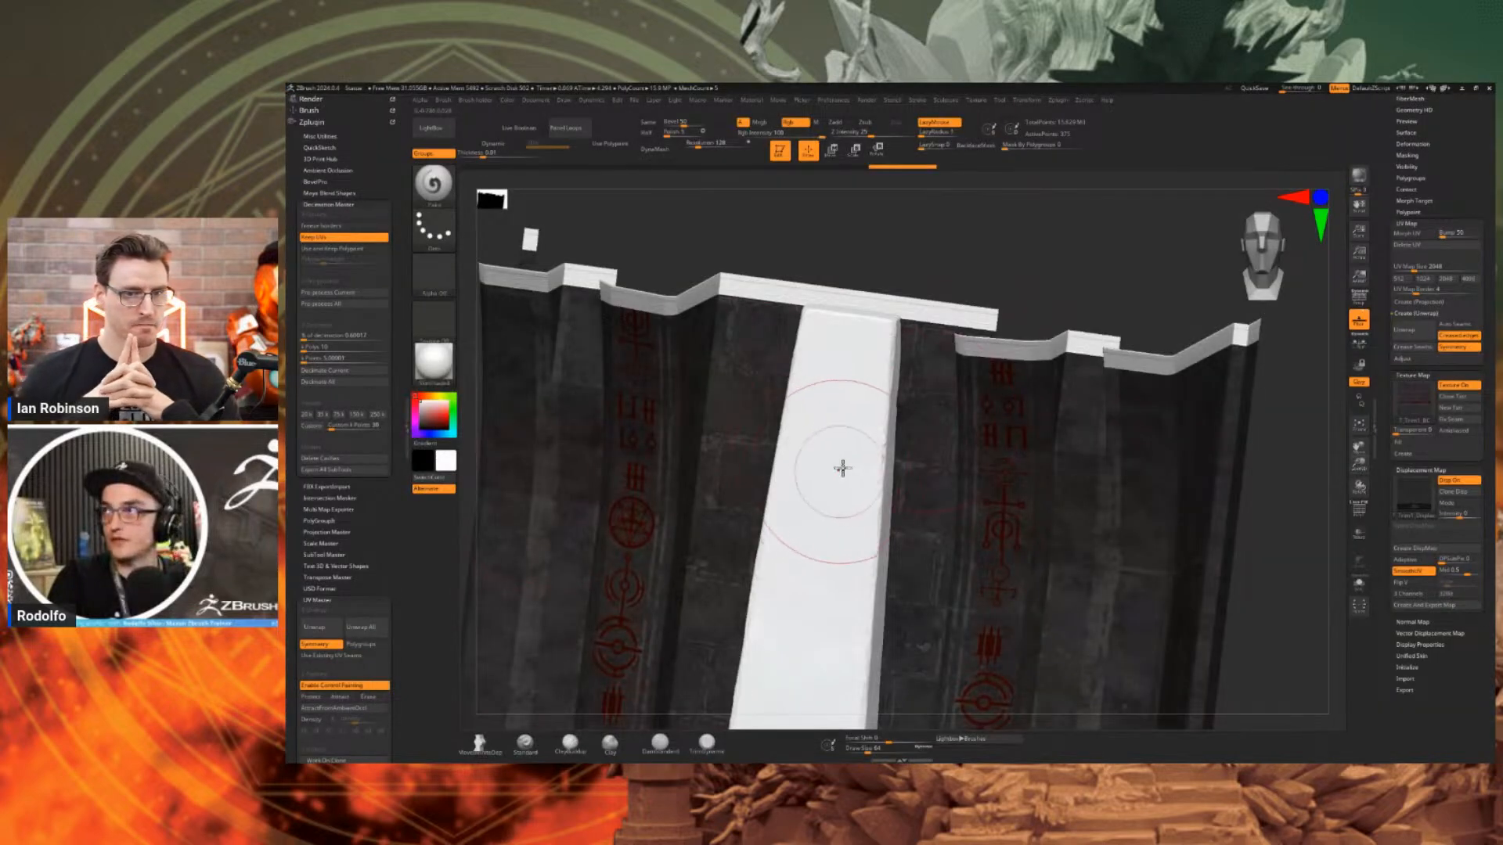
View the wall front-on in ZBrush, then return to Photoshop to check the displacement map's image mode options.
shift+right_drag(846, 463, 846, 462)
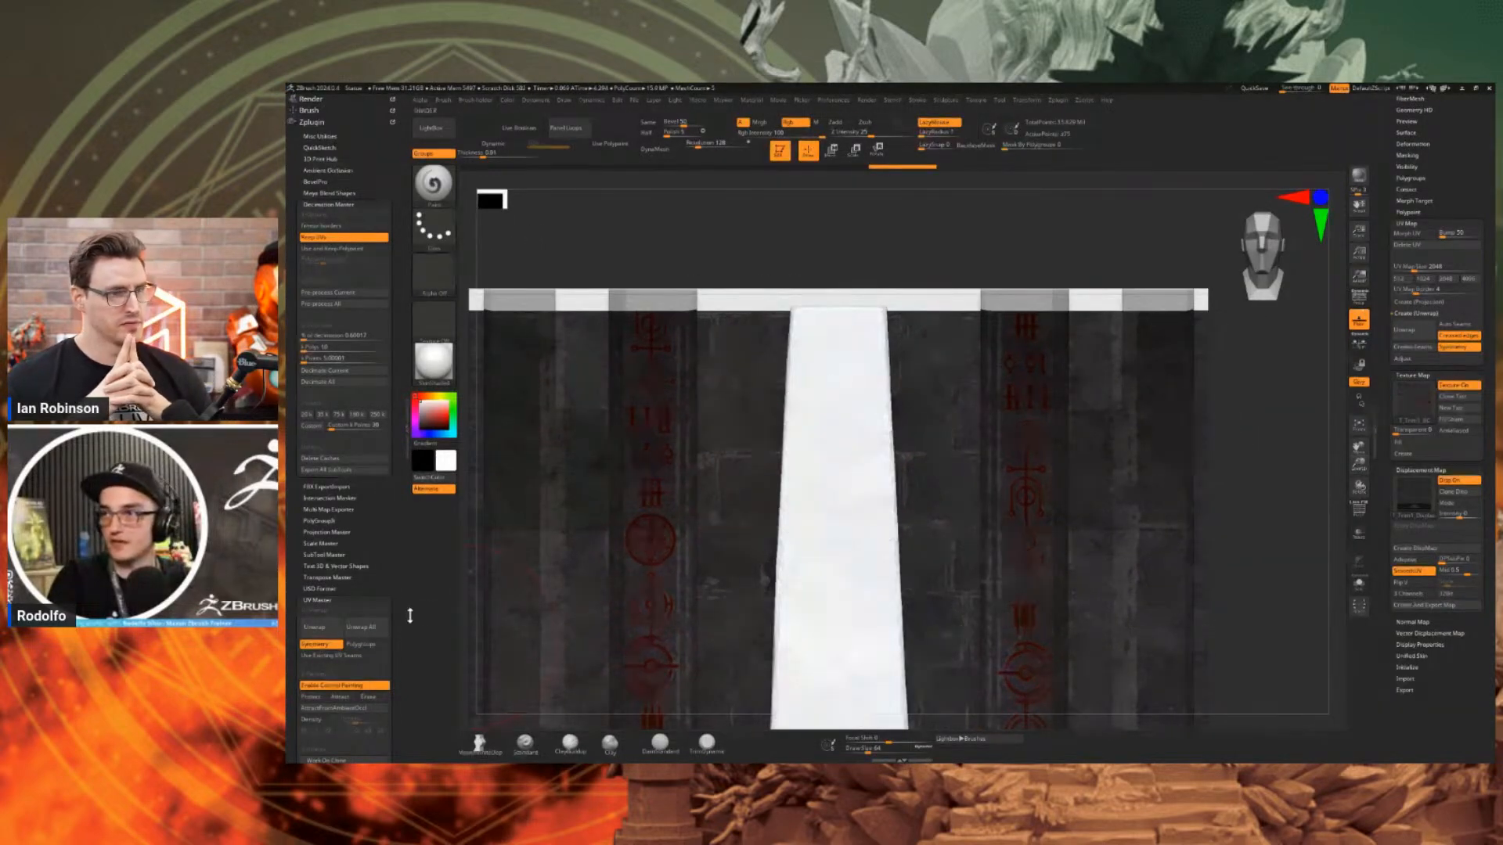
key(alt+Tab)
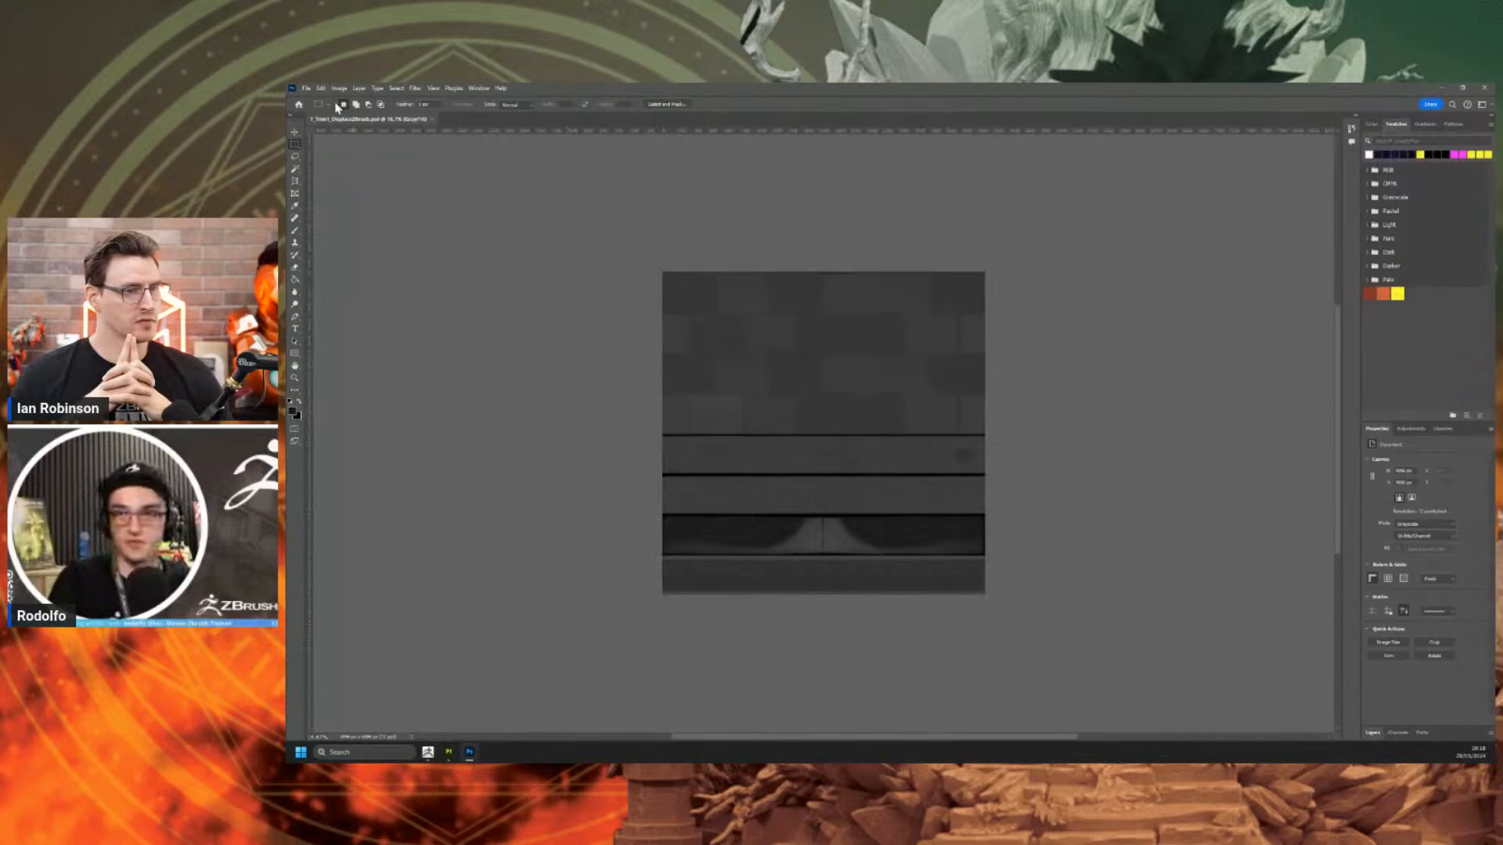
click(339, 88)
mouse_move(341, 103)
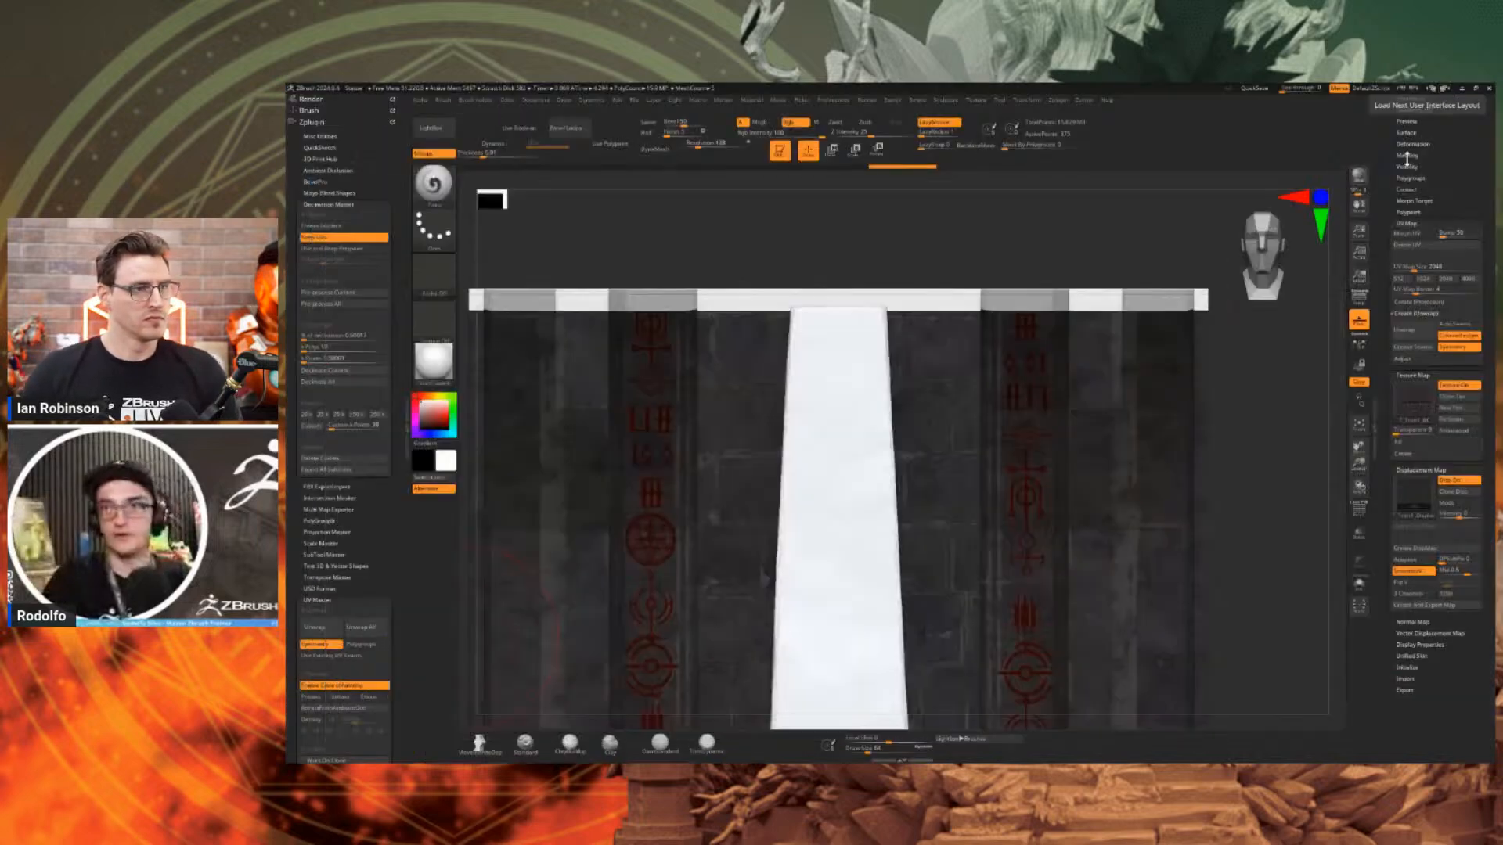
Turn off subdivision smoothing for the wall and divide its mesh six times, up to subdivision level 7.
right_drag(1073, 496, 1088, 513)
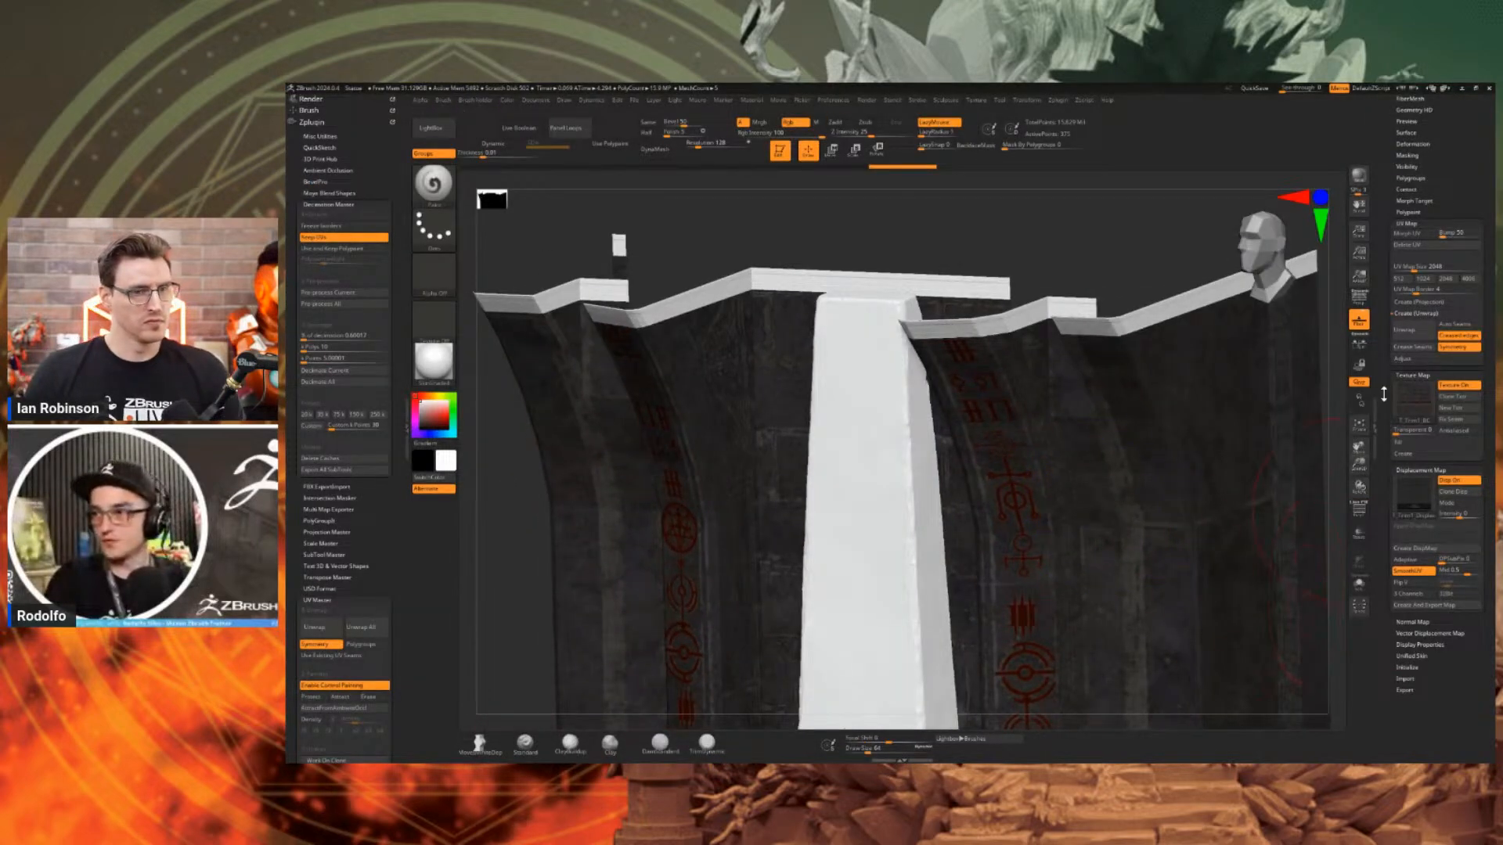
drag(1384, 394, 1381, 506)
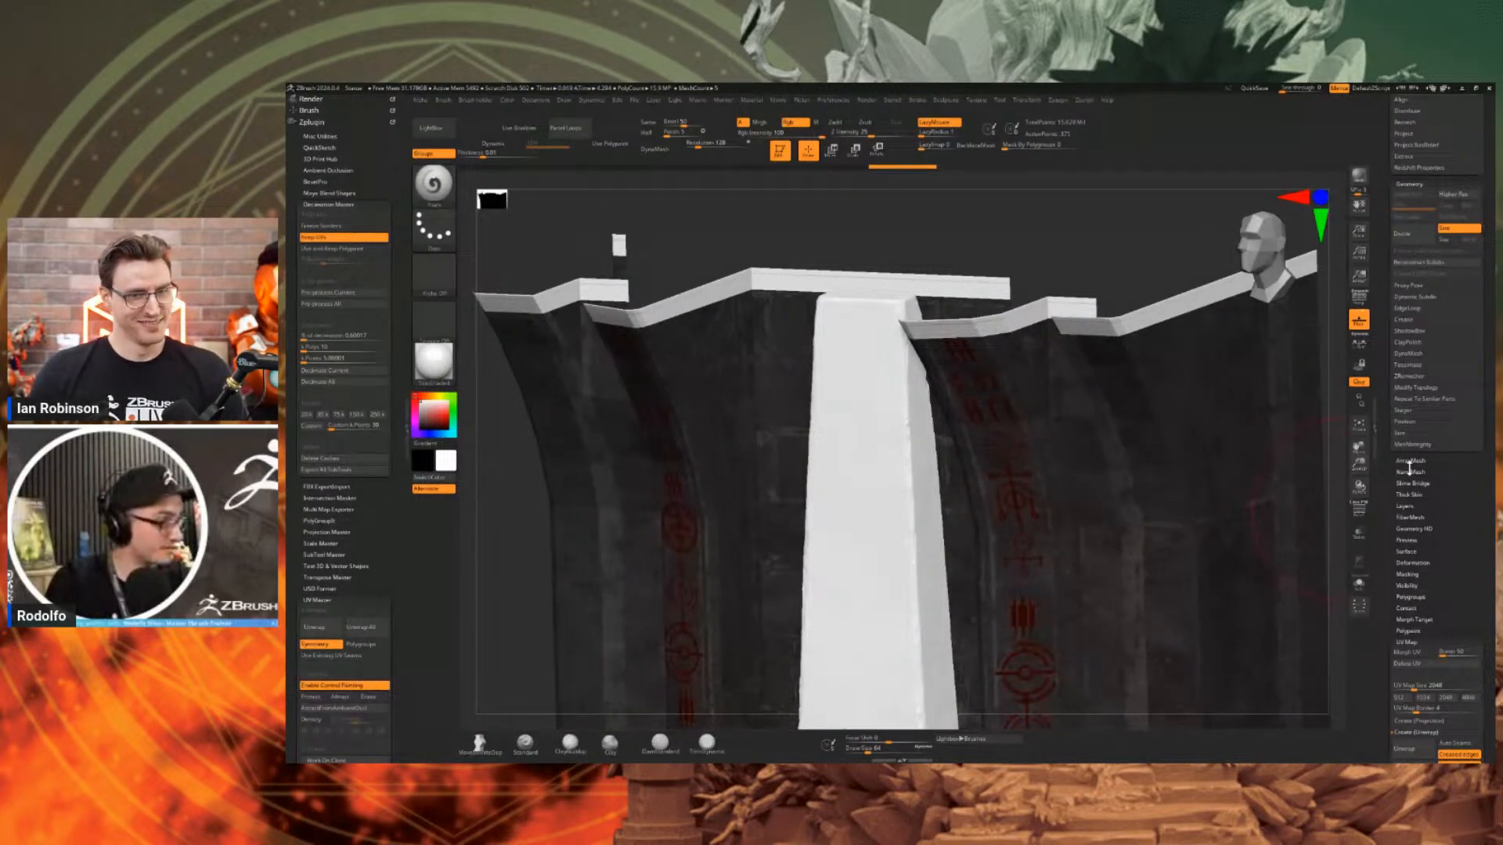
scroll(1410, 469, up, 3)
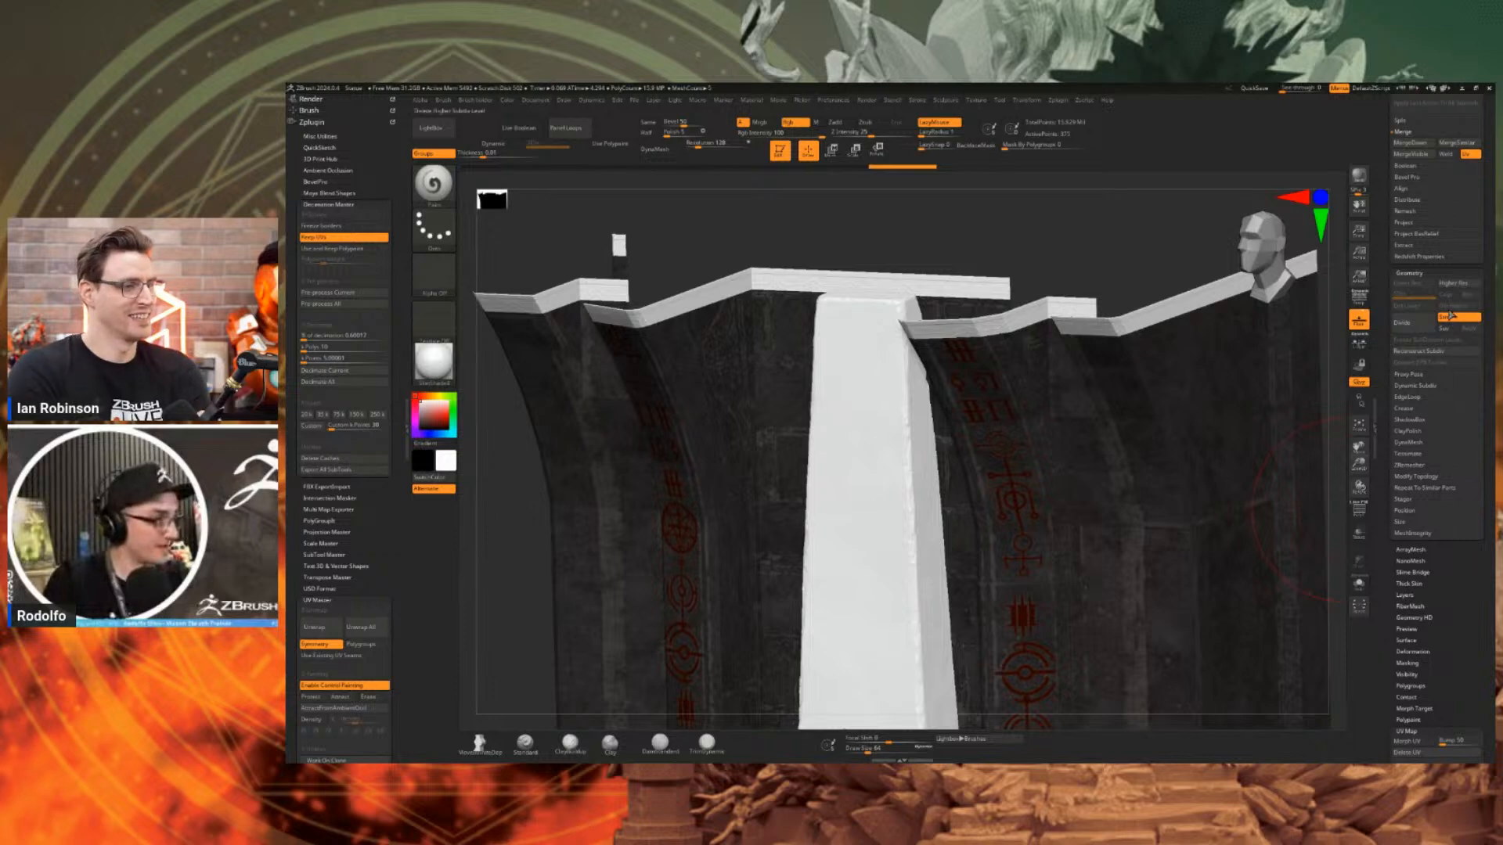
click(1450, 317)
click(1427, 327)
click(1427, 327)
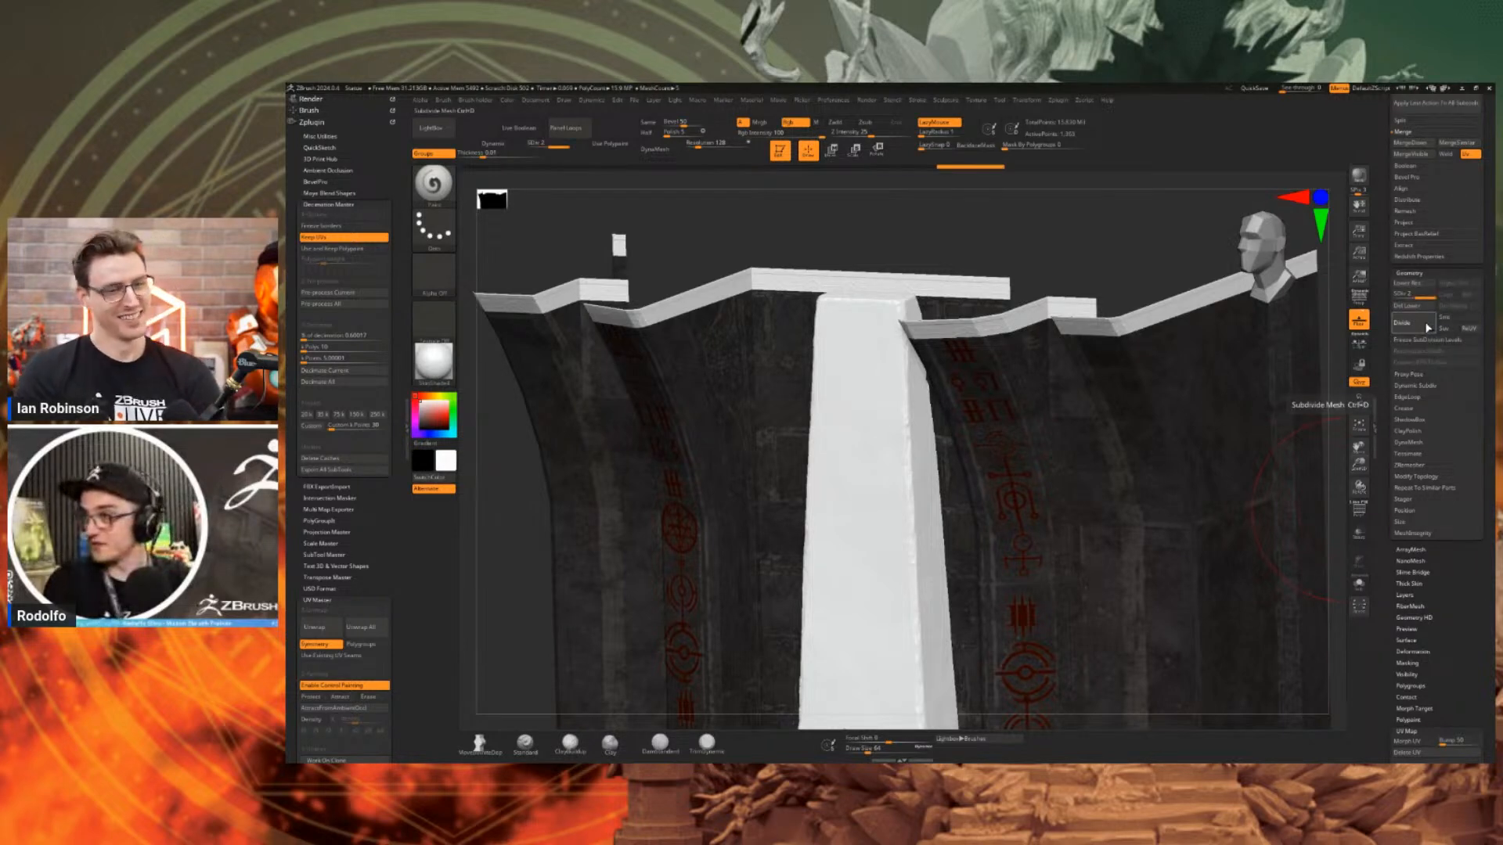
click(1427, 327)
click(1427, 328)
click(1427, 327)
click(1427, 327)
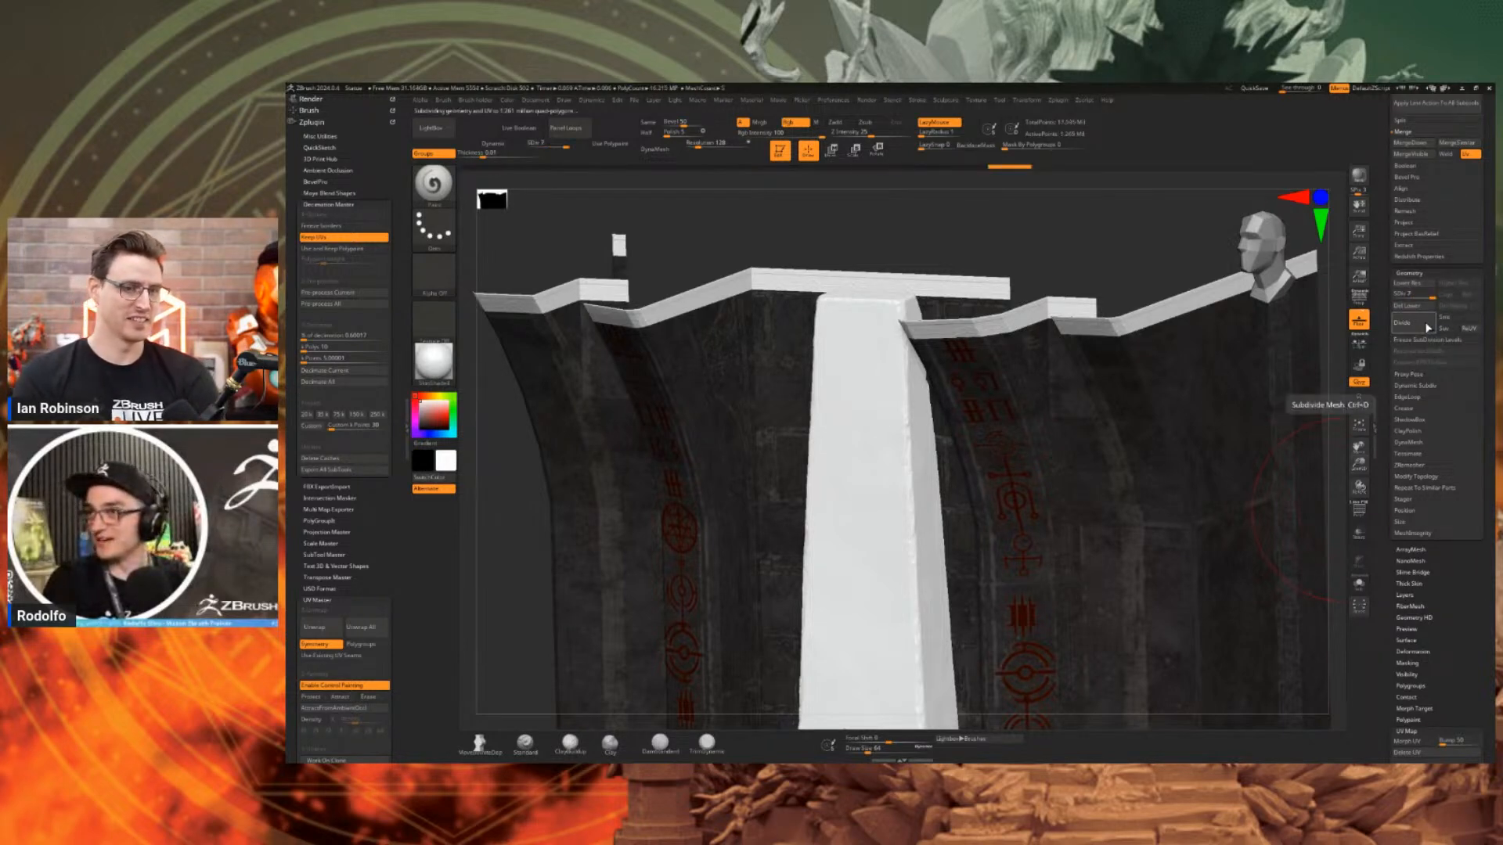
Undo the wall's last division, turn subdivision smoothing back on, and divide twice up to level 8.
key(ctrl+z)
click(1449, 319)
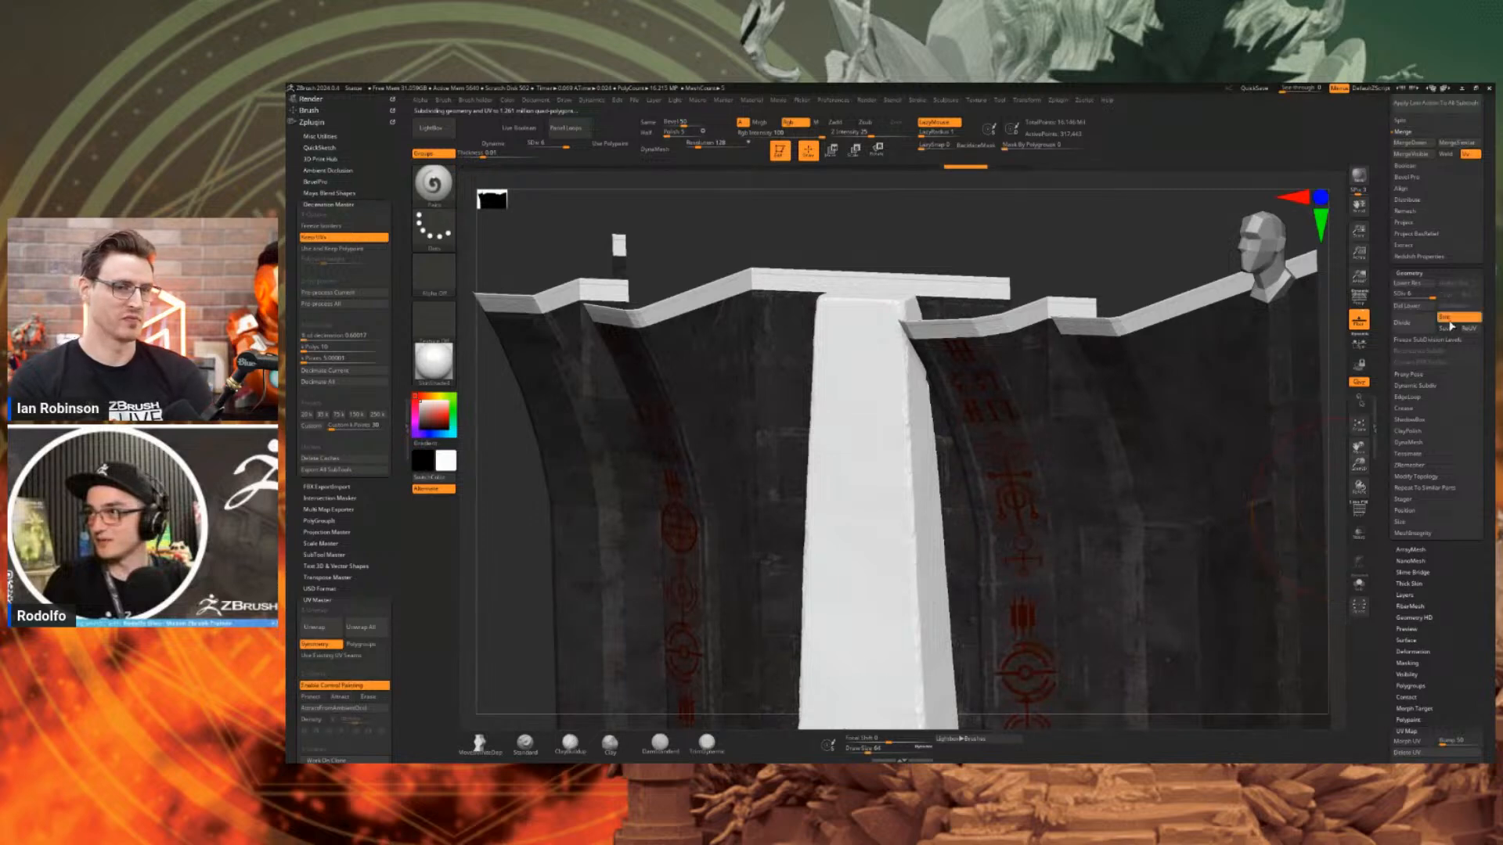
click(1410, 329)
click(1409, 330)
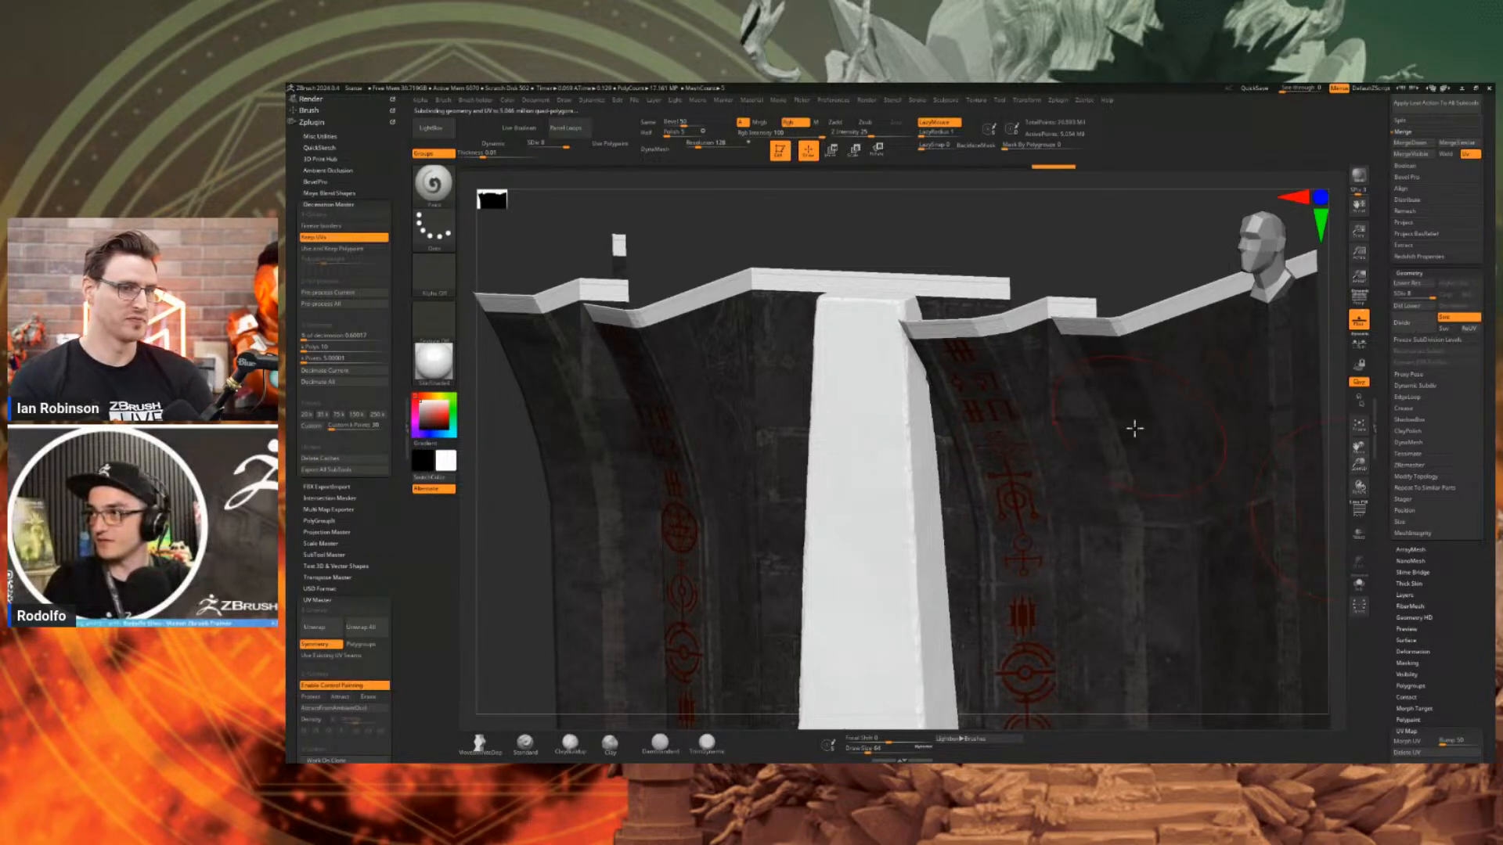
Step the wall down to subdivision level 7 and bring its displacement map settings into view.
mouse_move(1136, 427)
right_down()
mouse_move(1171, 409)
mouse_move(1124, 287)
mouse_move(1077, 301)
right_up()
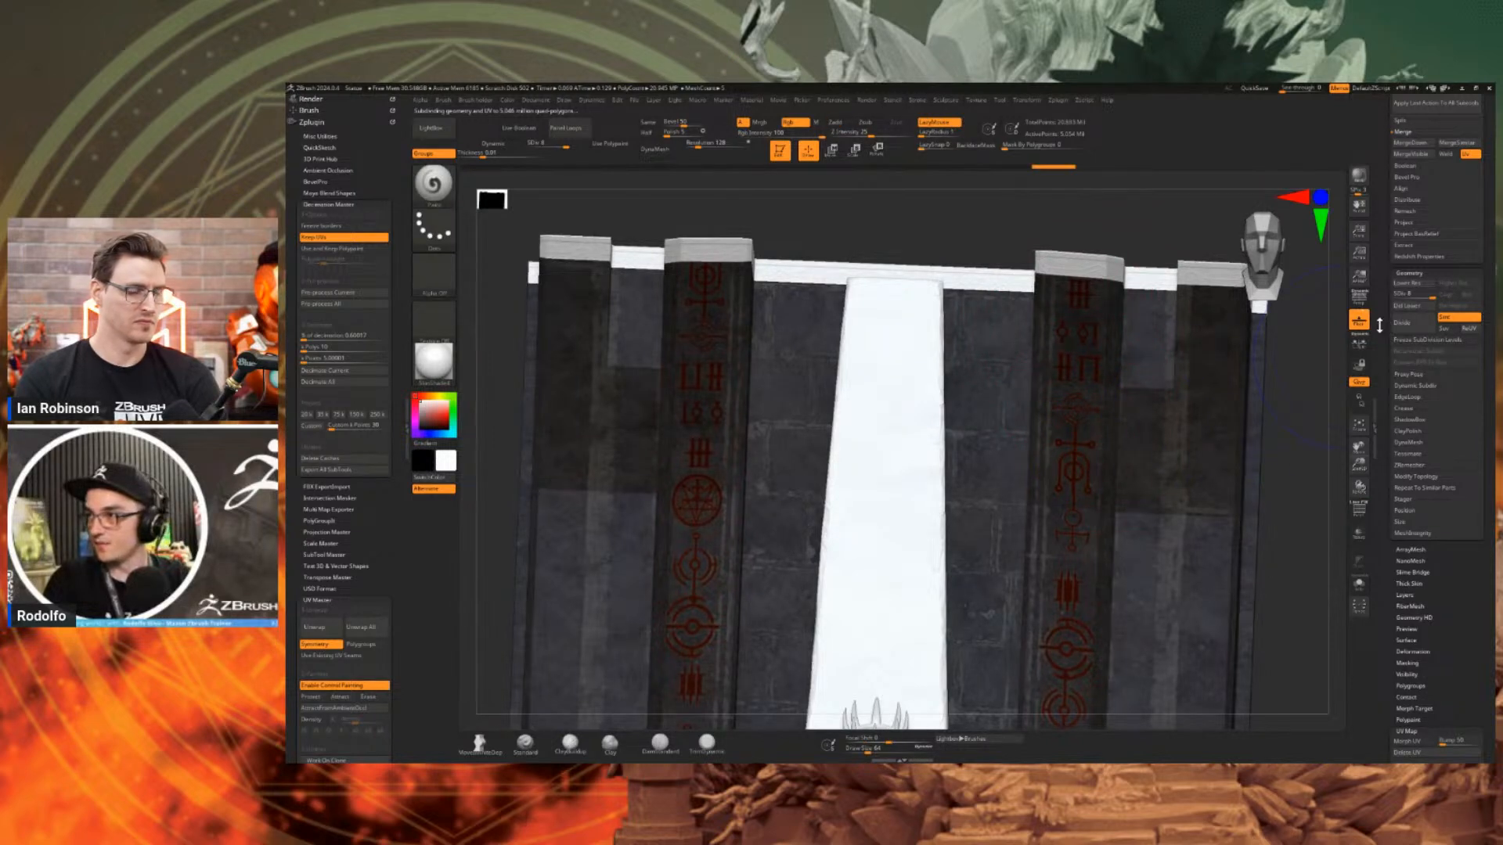
shift+drag(1381, 325, 1388, 276)
key(shift+d)
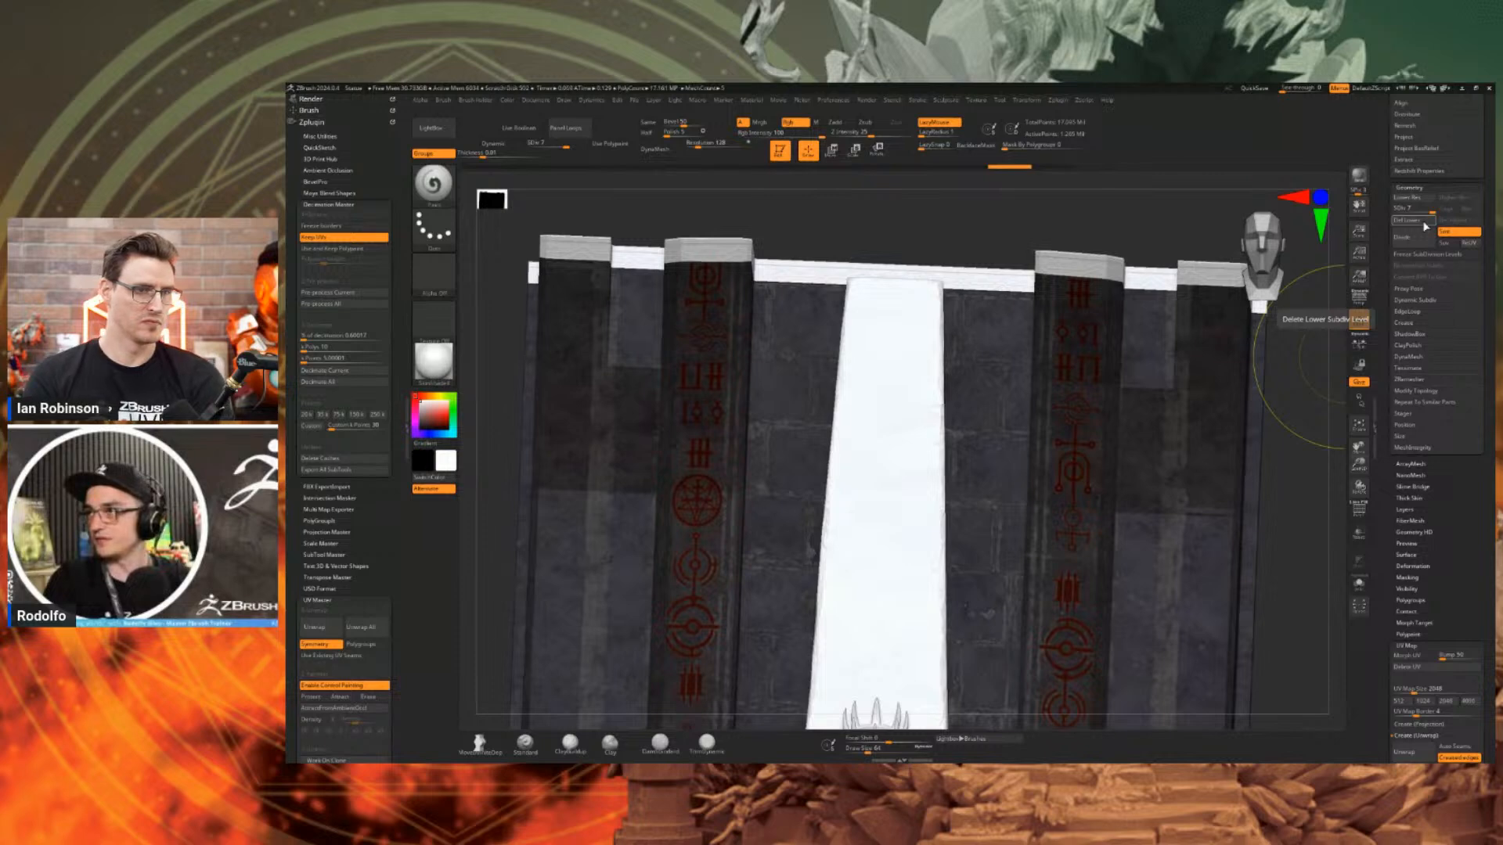
drag(1388, 310, 1381, 204)
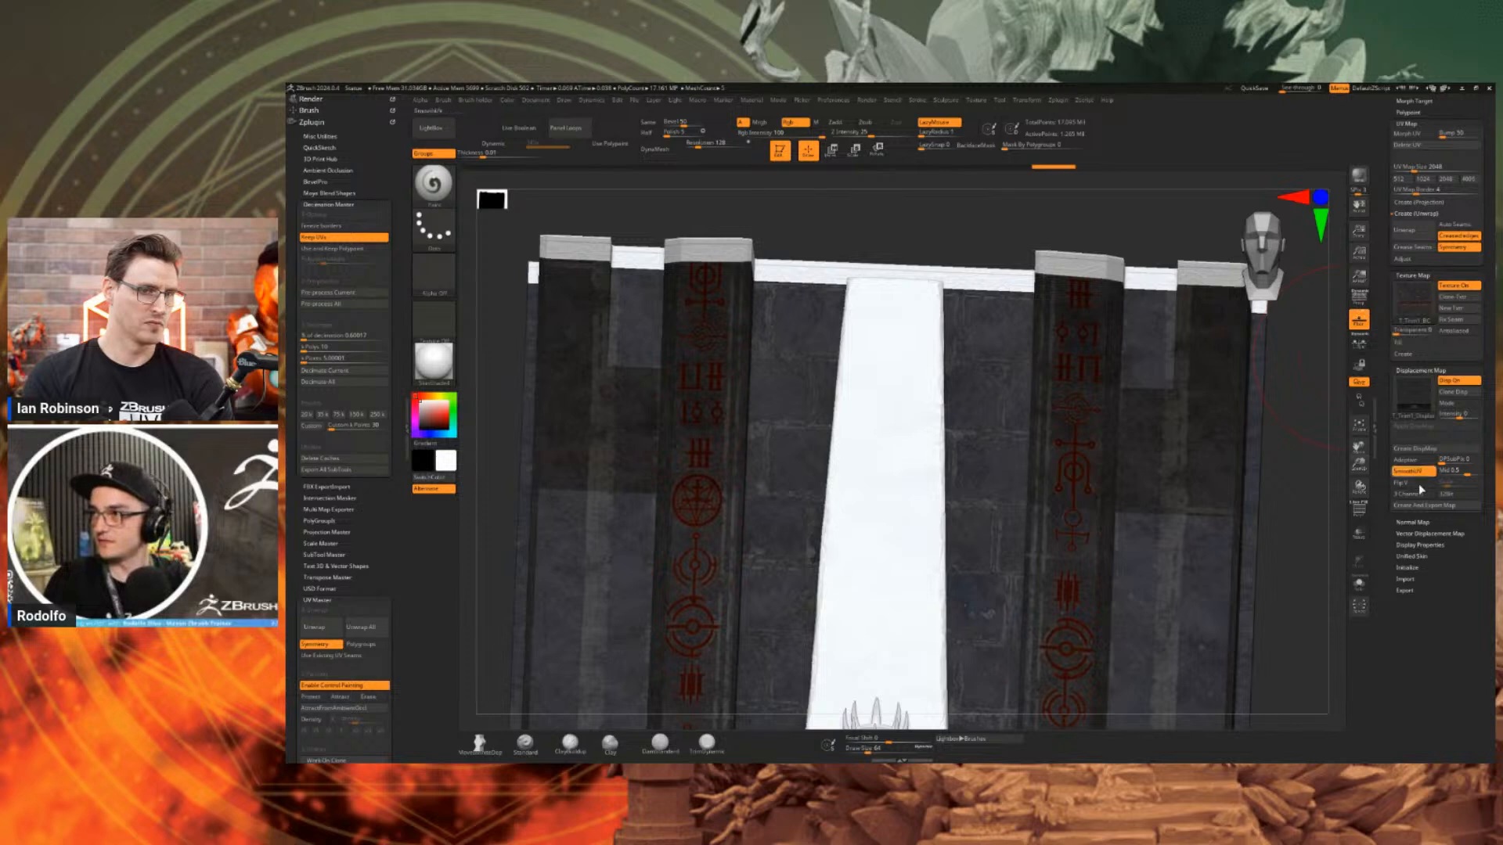
Turn on the wall's displacement preview mode, adjust the intensity to a subtle relief, and check it from several angles.
click(1464, 414)
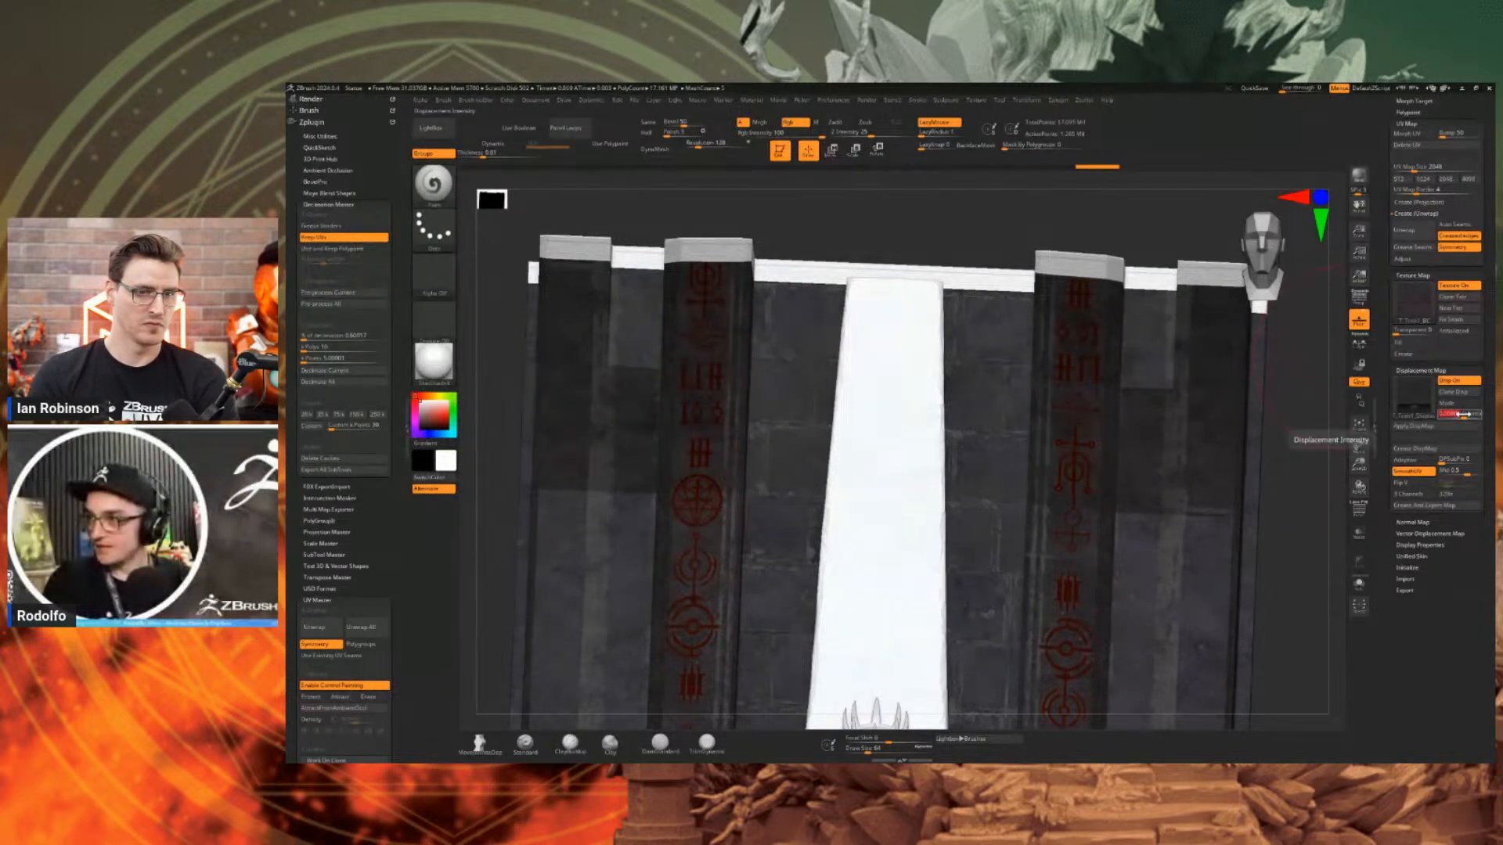
click(1463, 414)
right_drag(974, 401, 1005, 486)
click(1471, 414)
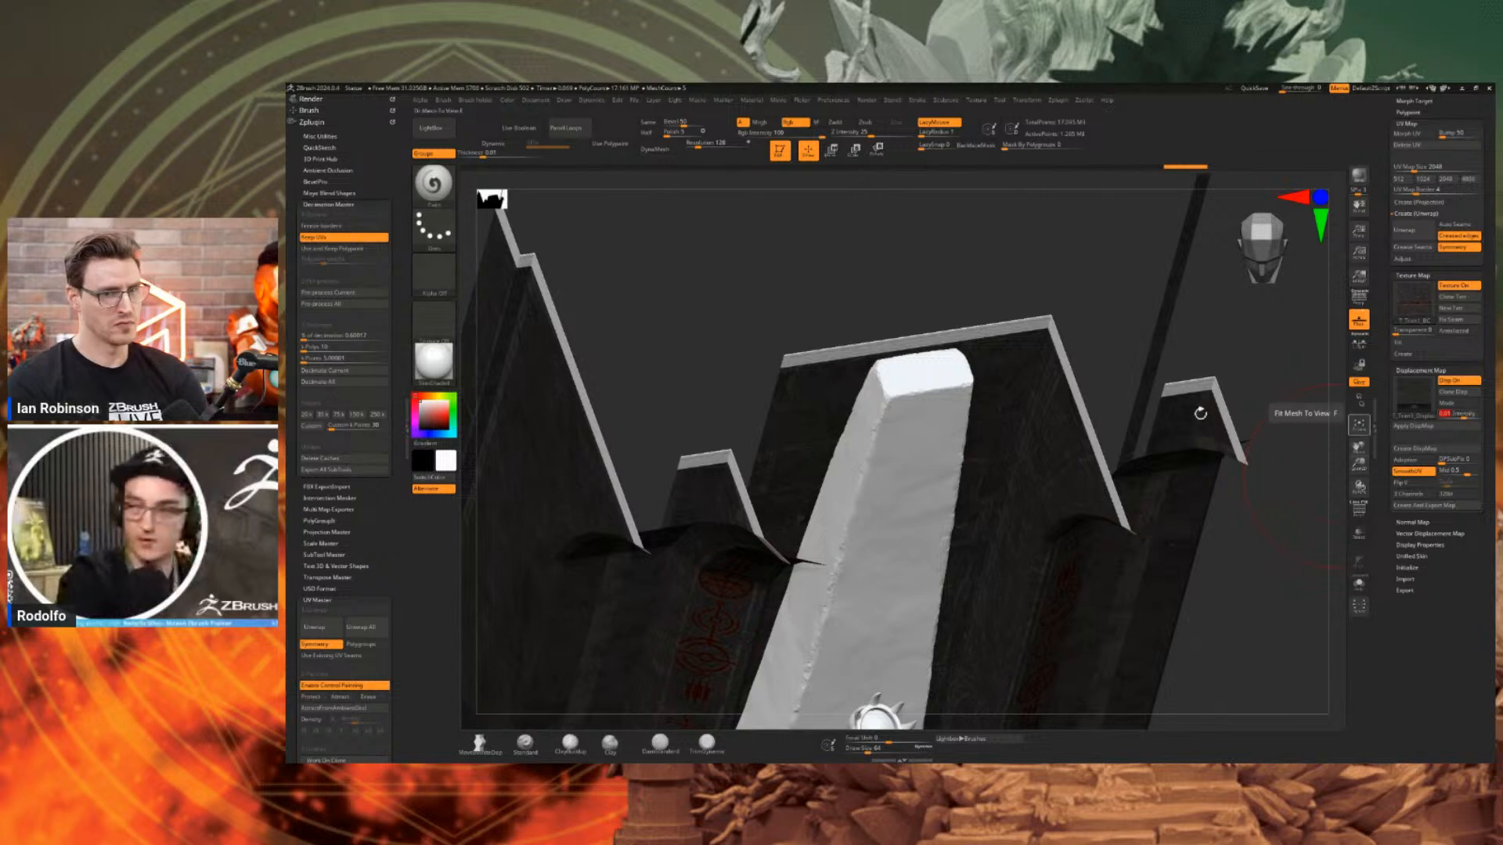
right_drag(1050, 449, 1144, 460)
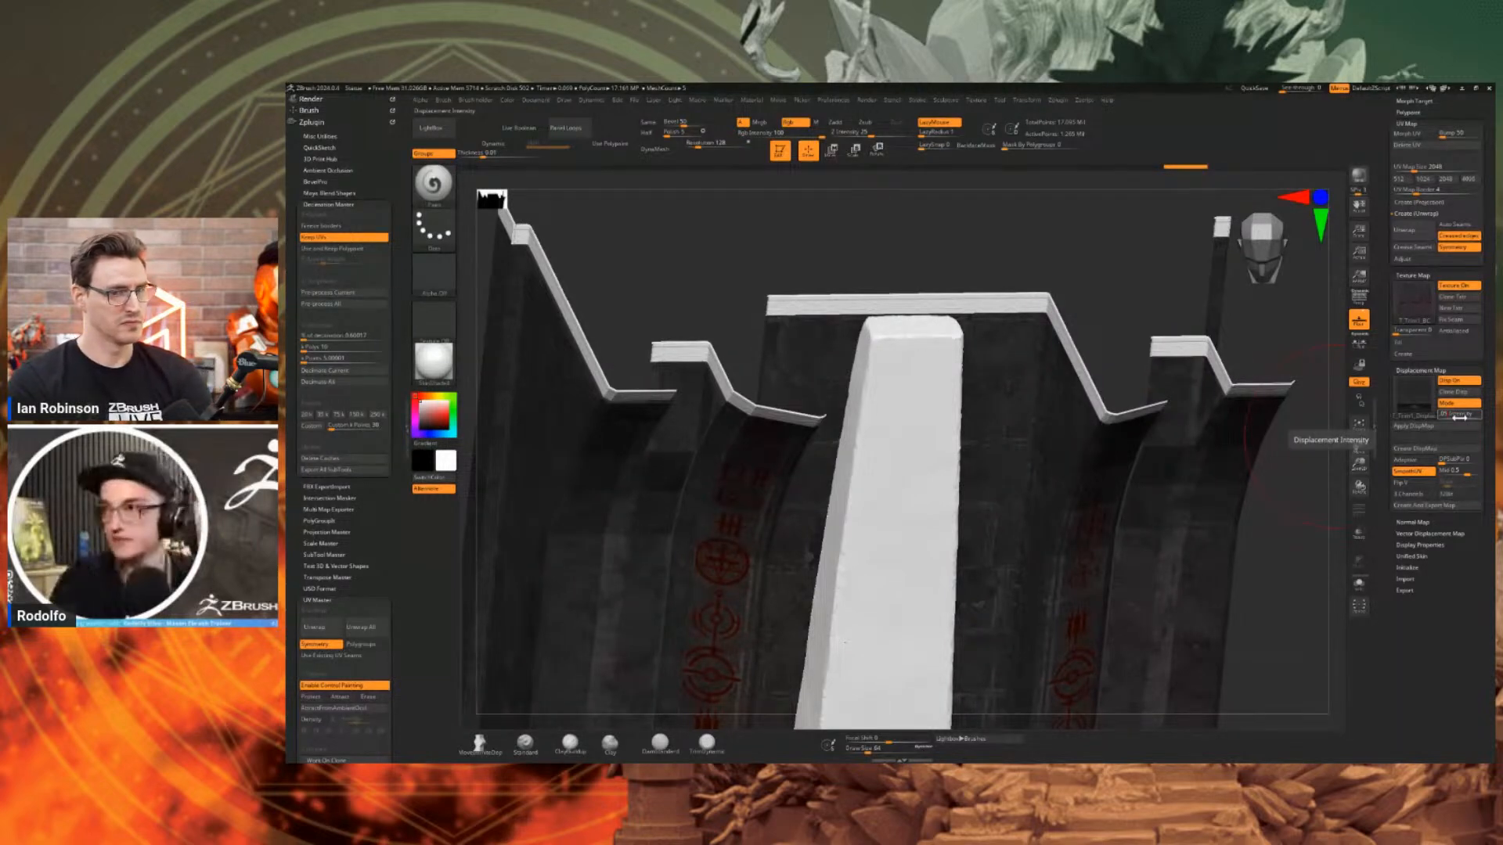
key(Return)
right_drag(1156, 504, 1111, 440)
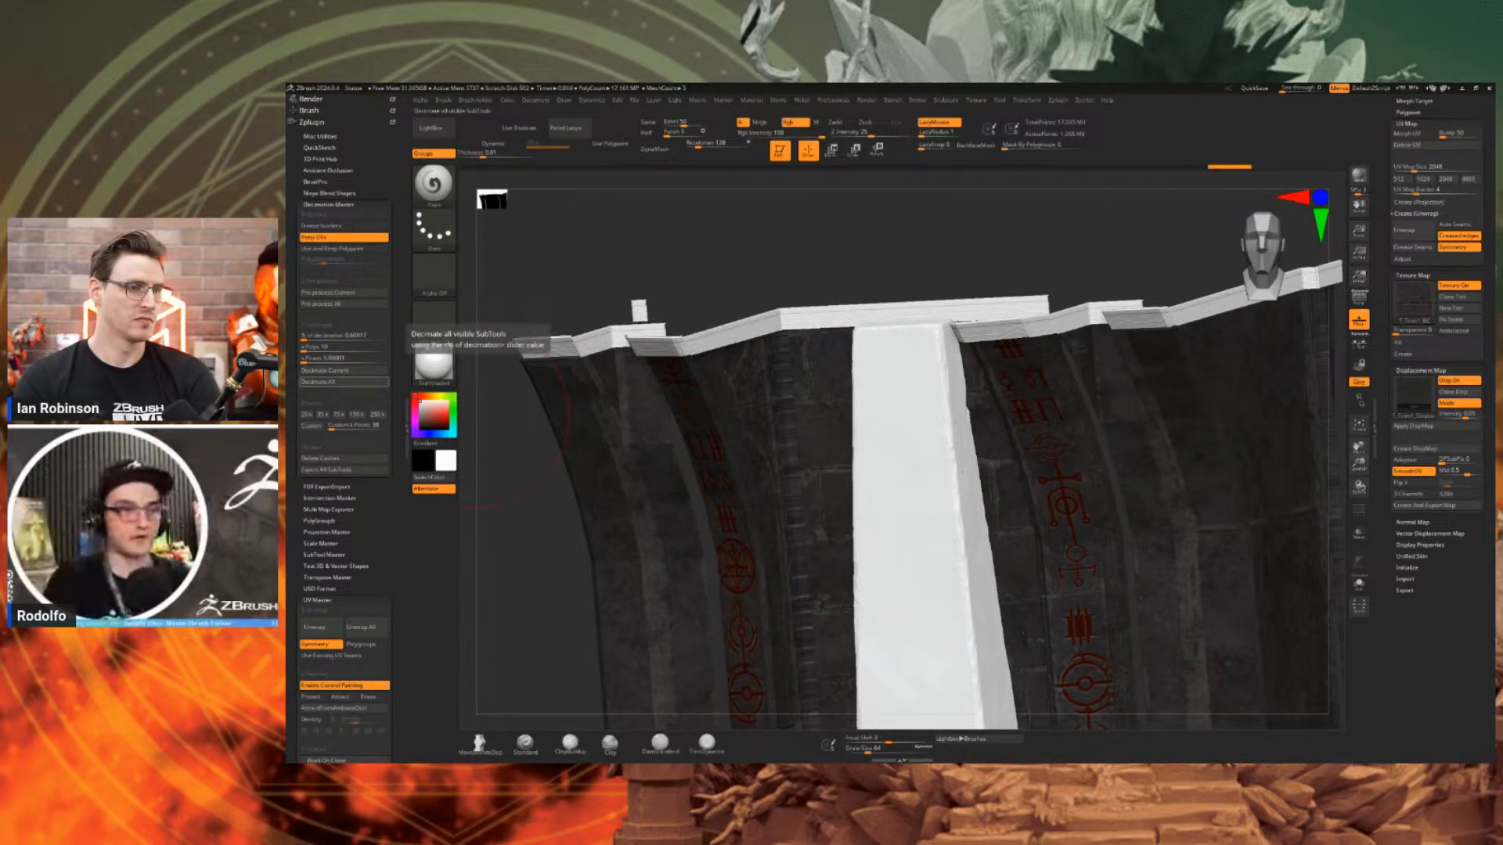
Switch to Substance 3D Painter, open the mesh map baking settings for Trim1, and view the trim panels edge-on.
key(alt+Tab)
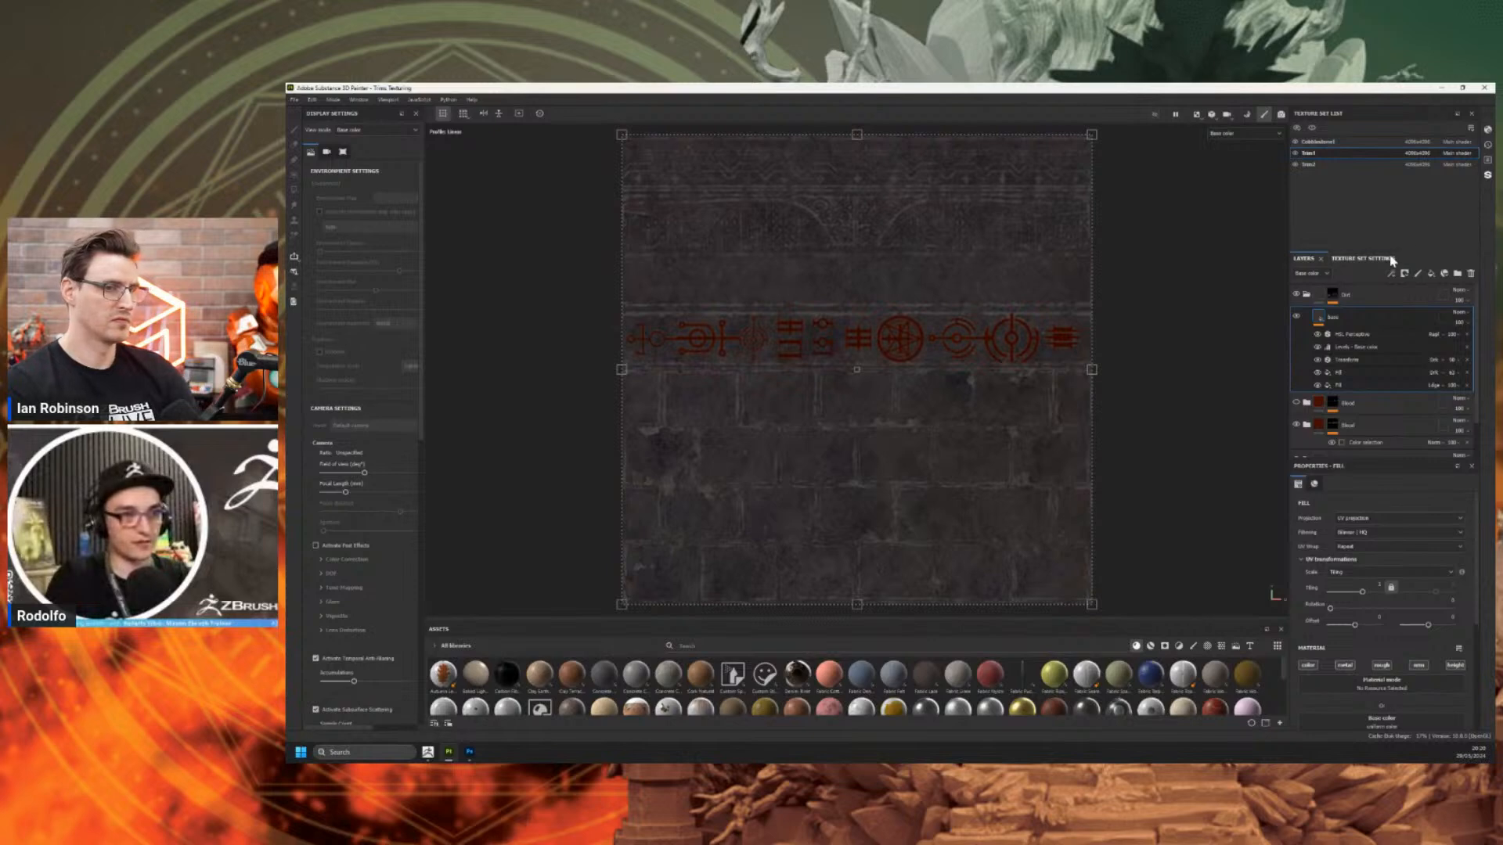
click(1363, 258)
scroll(1475, 421, down, 10)
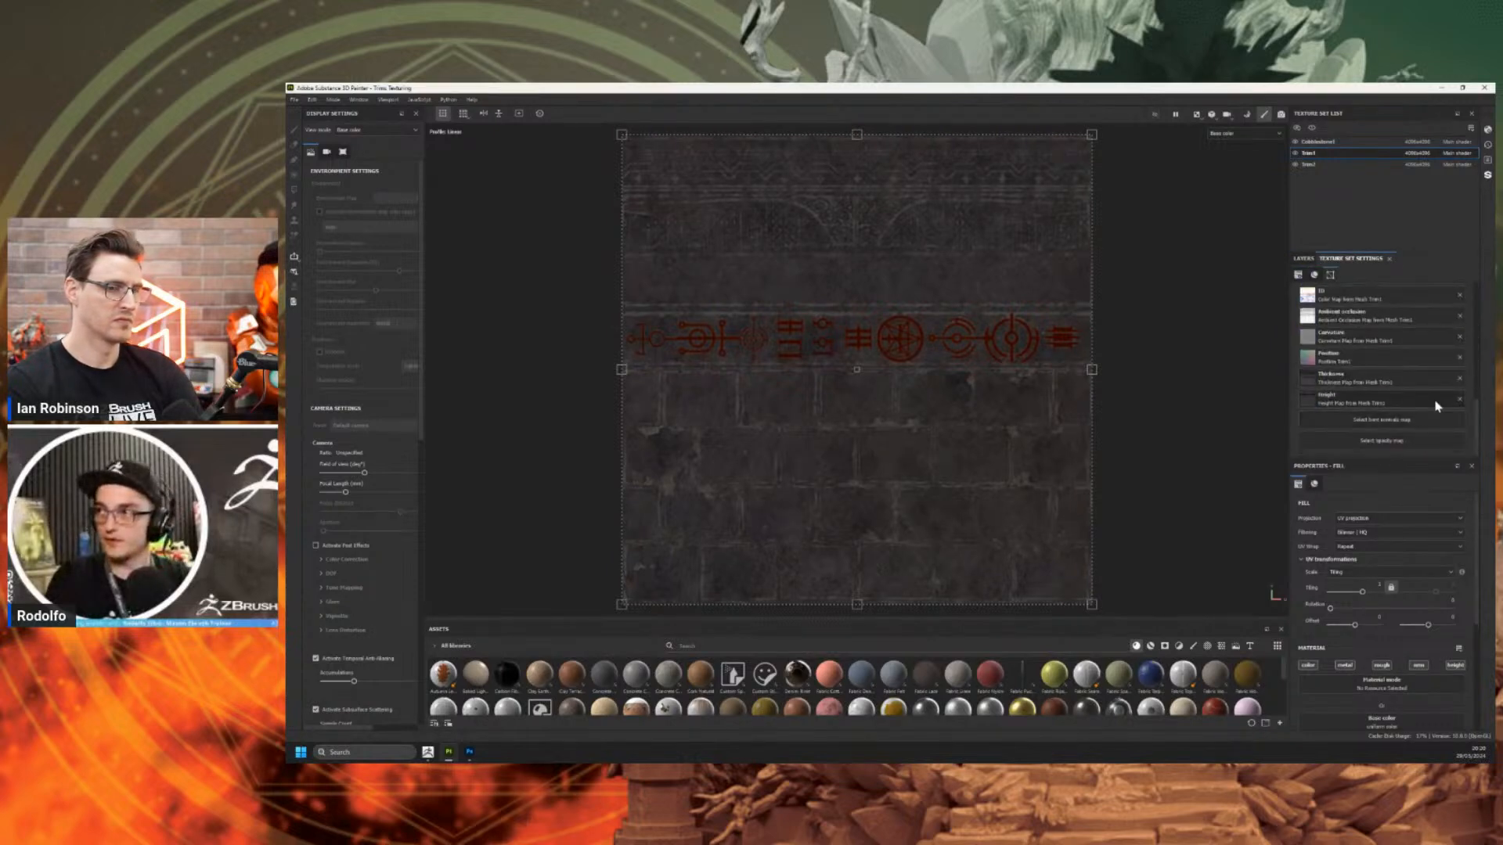
click(1445, 349)
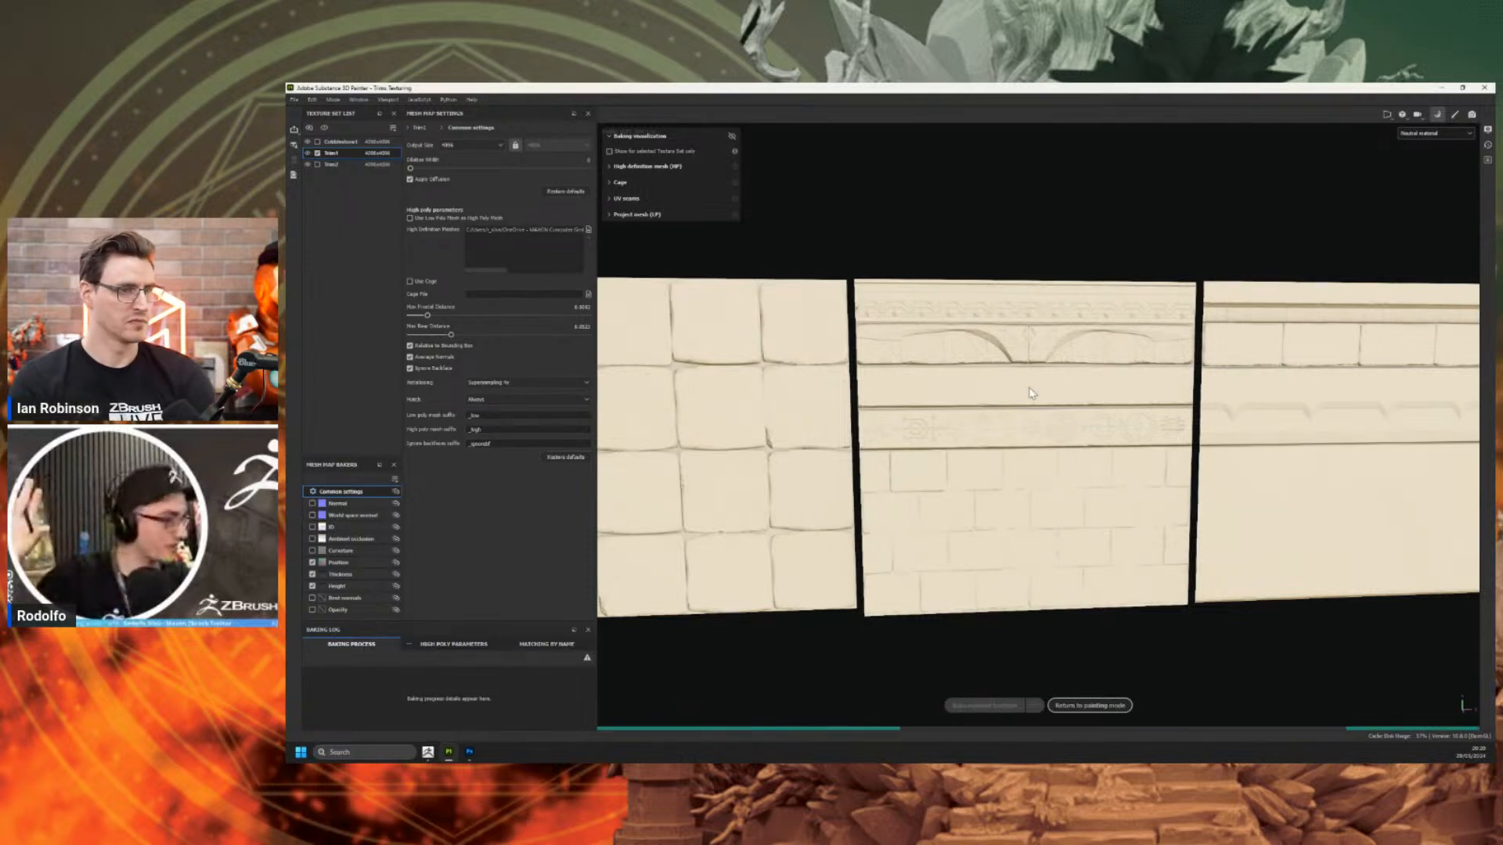
alt+drag(1049, 428, 1319, 497)
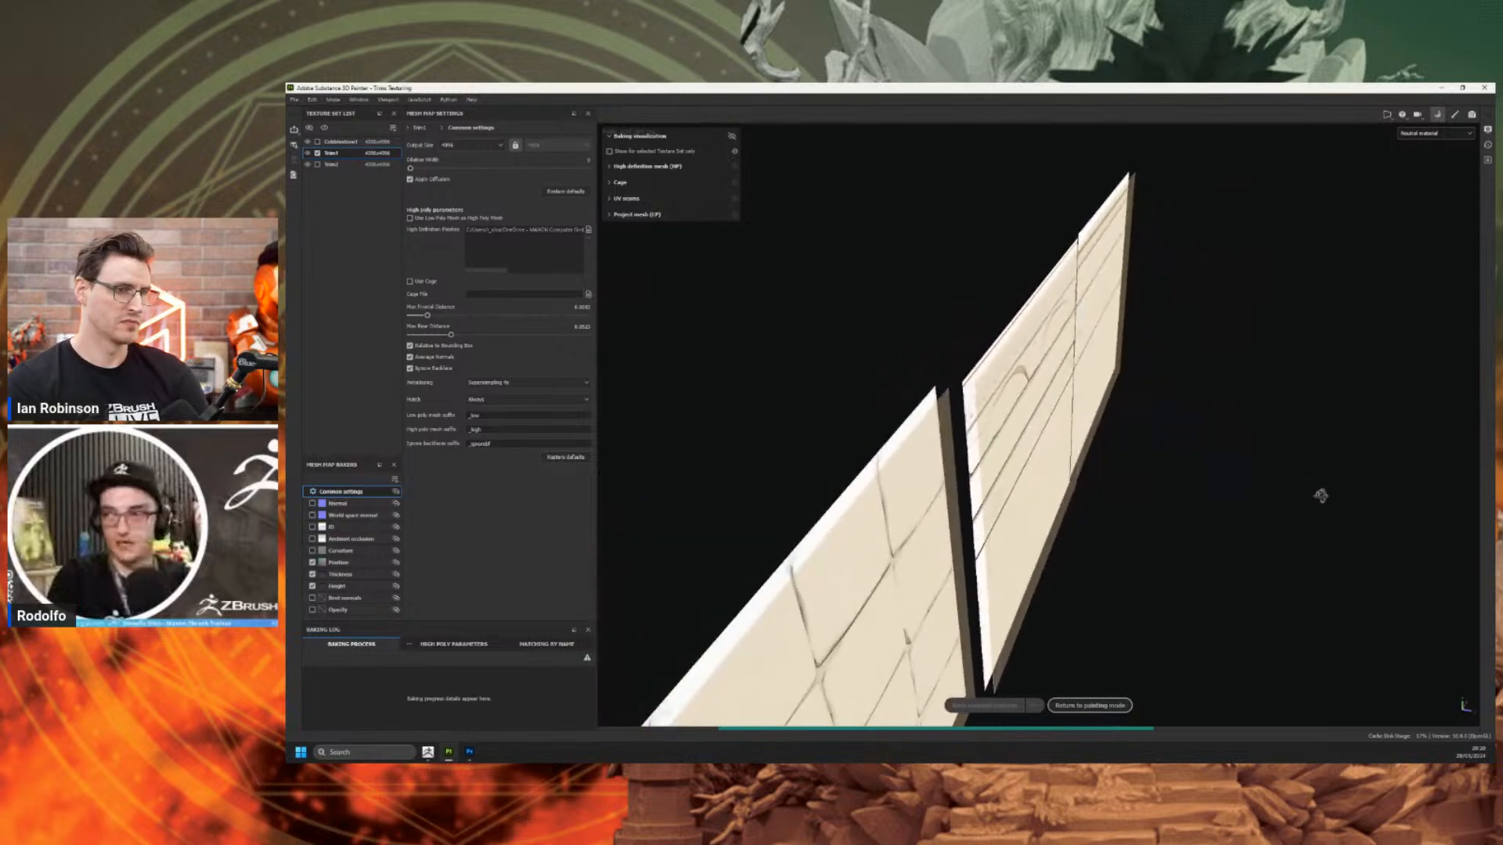
Switch back to ZBrush and examine the displaced wall, its rune trims, the pillar and the statue from several angles.
alt+drag(976, 385, 1004, 413)
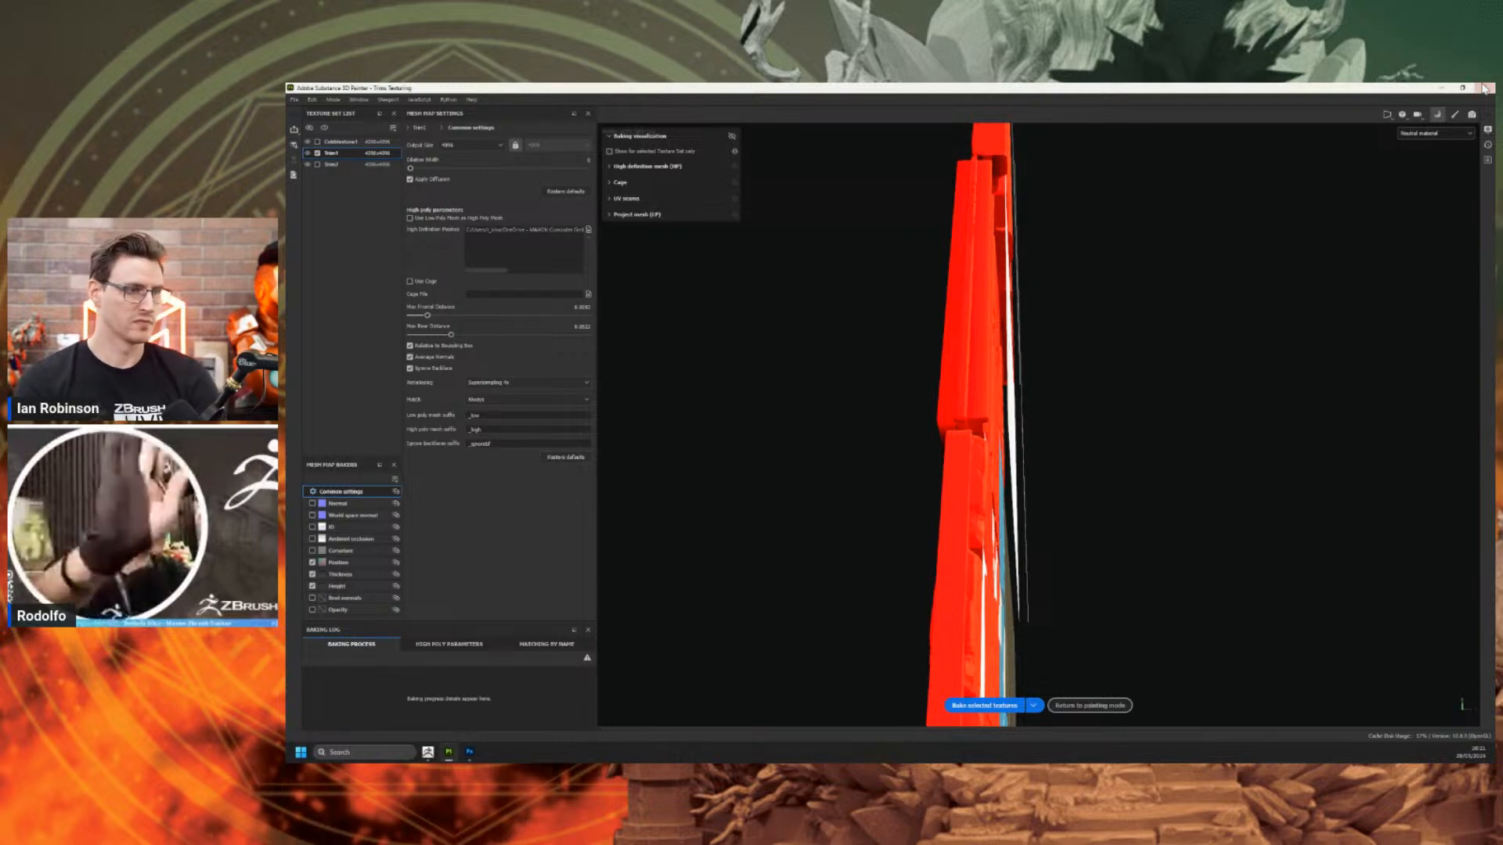
click(1443, 88)
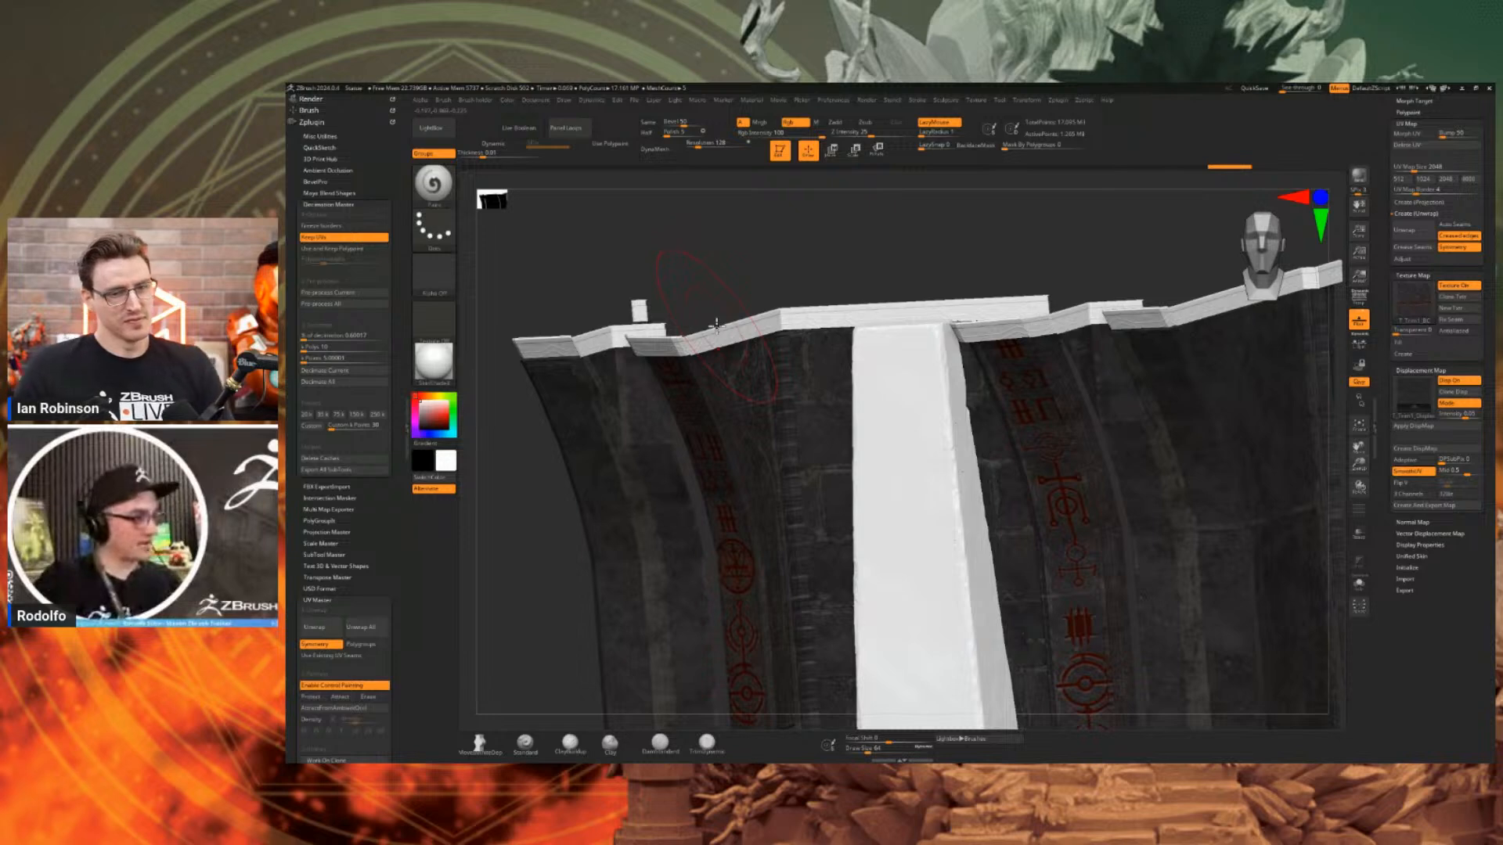
mouse_move(932, 504)
right_down()
mouse_move(953, 520)
mouse_move(959, 507)
right_up()
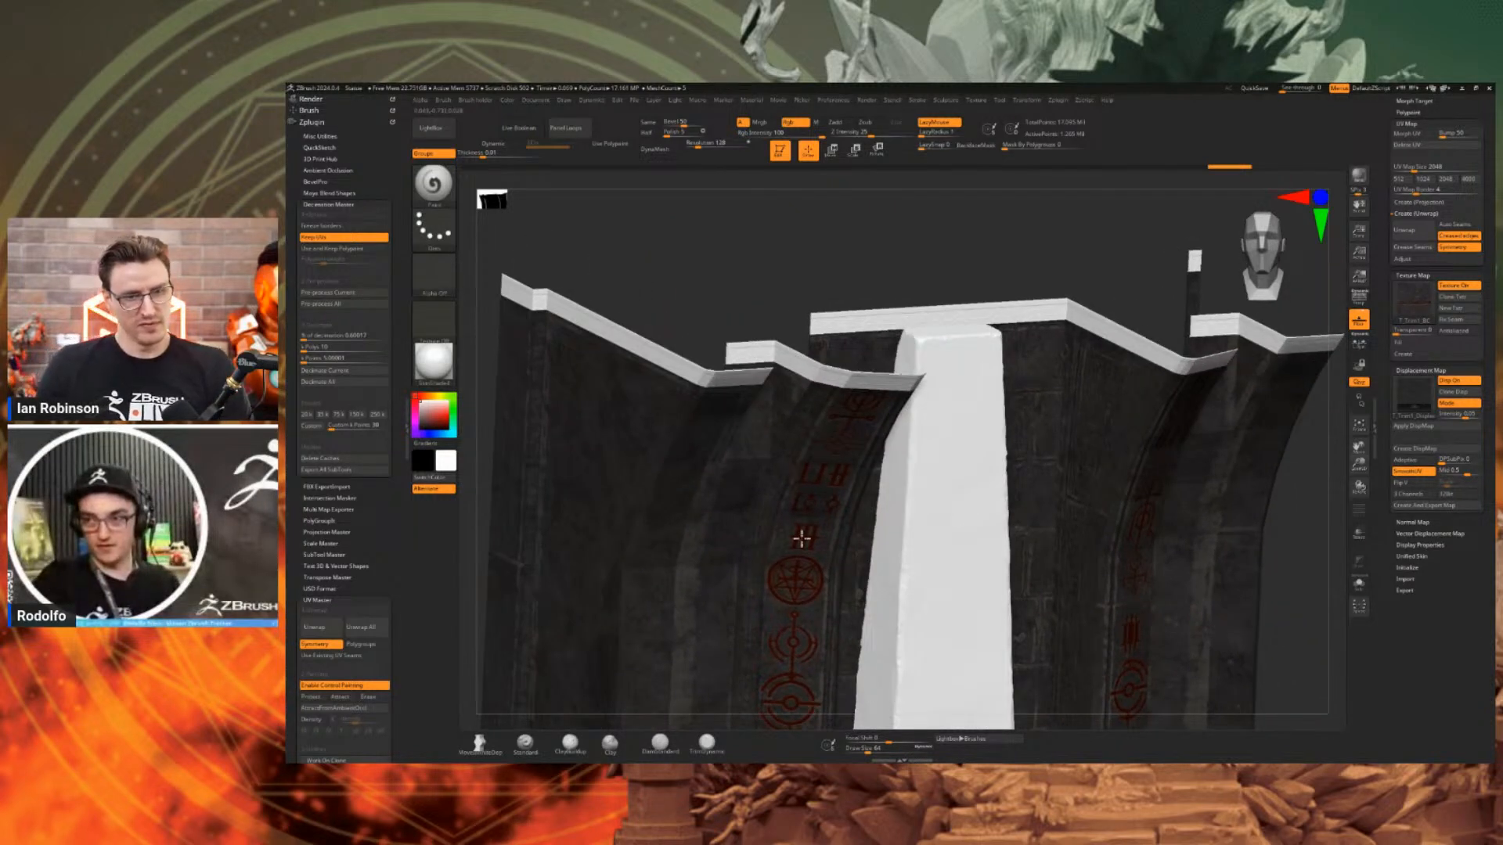
right_drag(782, 520, 799, 539)
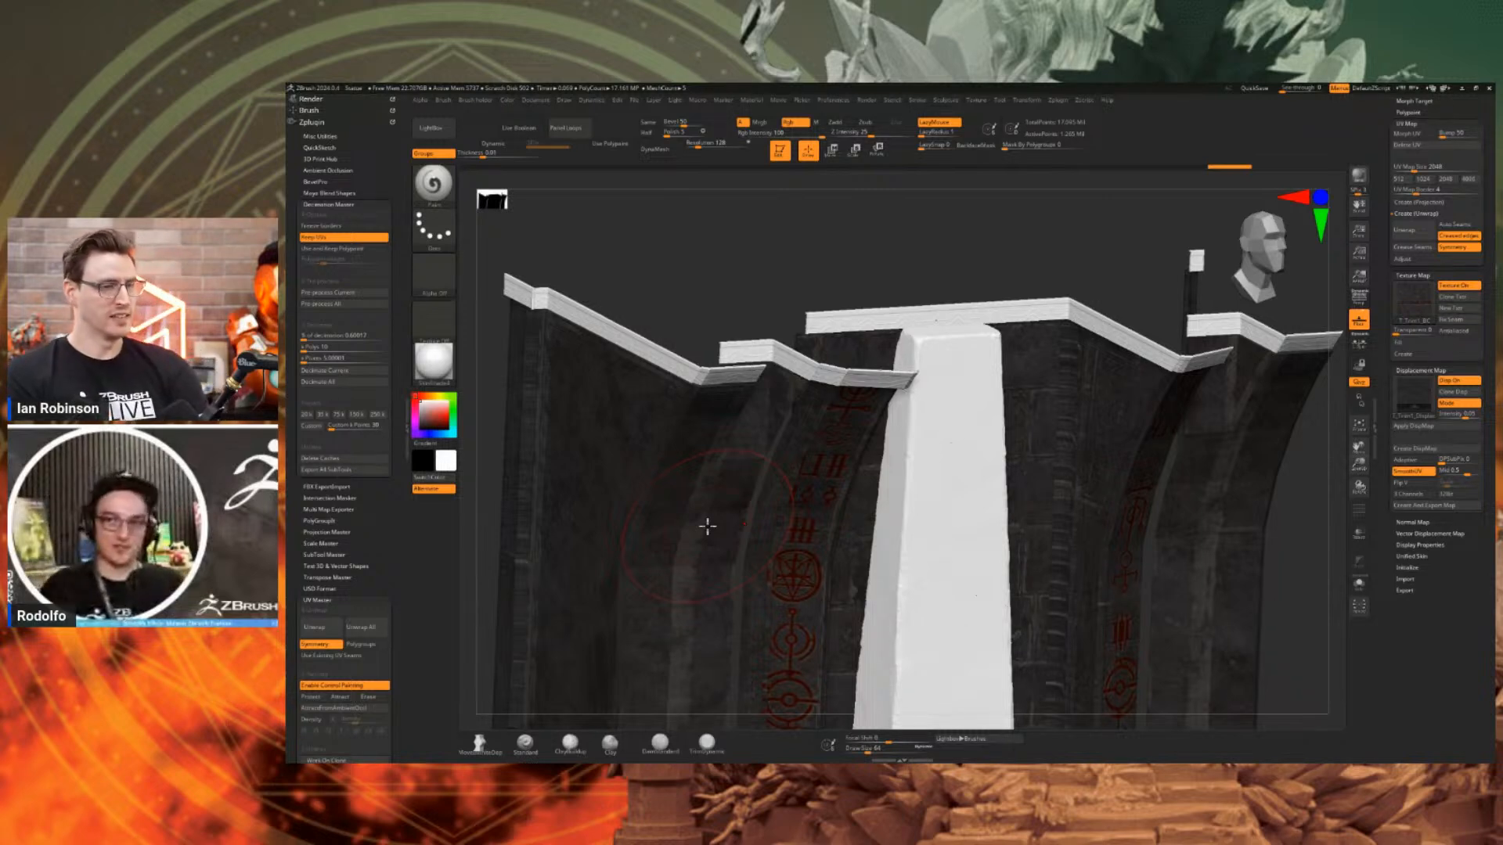
right_drag(946, 508, 975, 609)
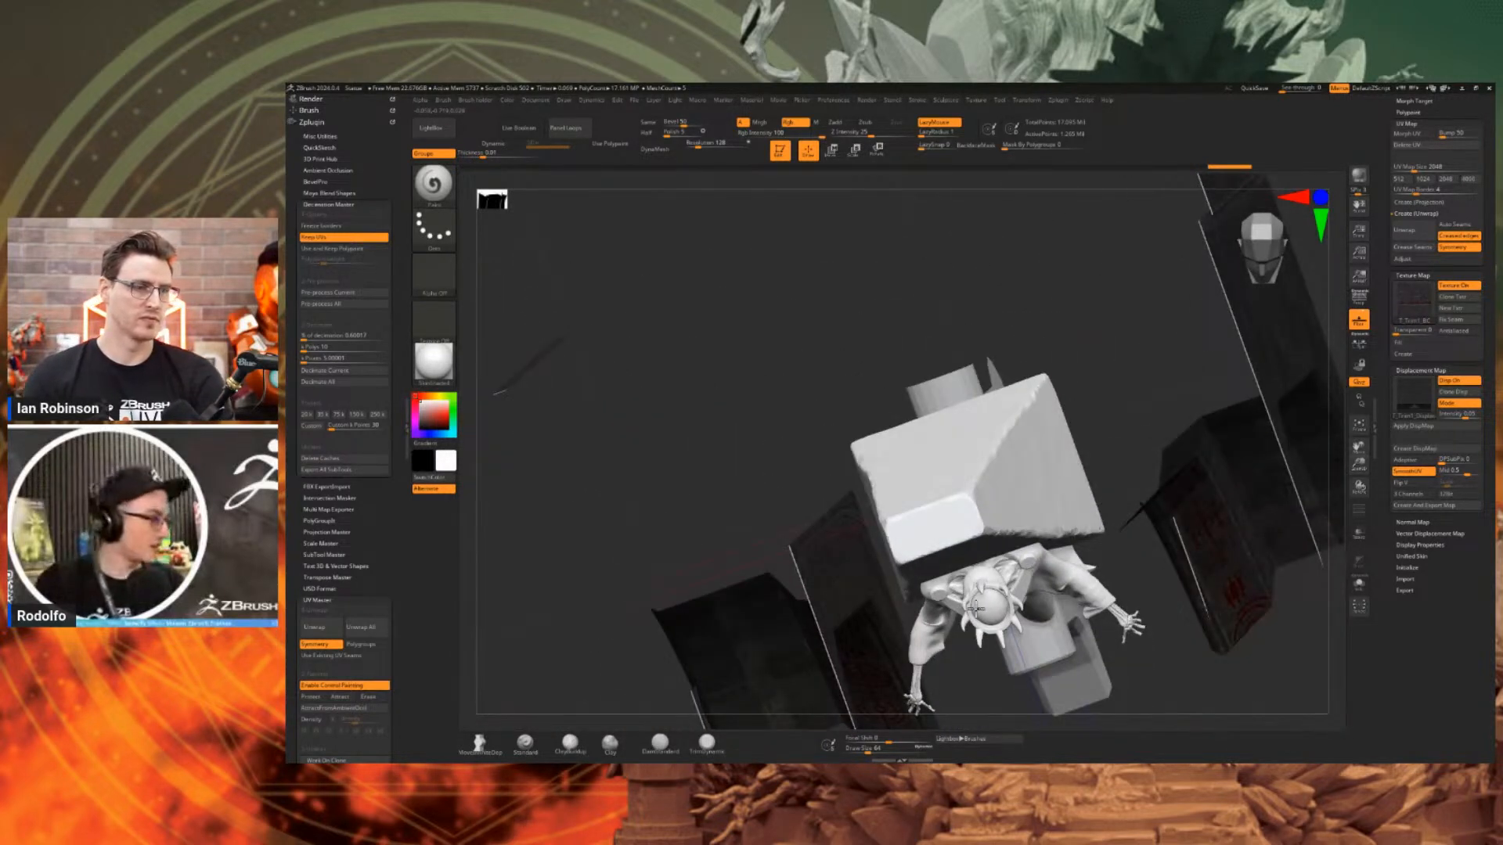
right_drag(975, 609, 976, 609)
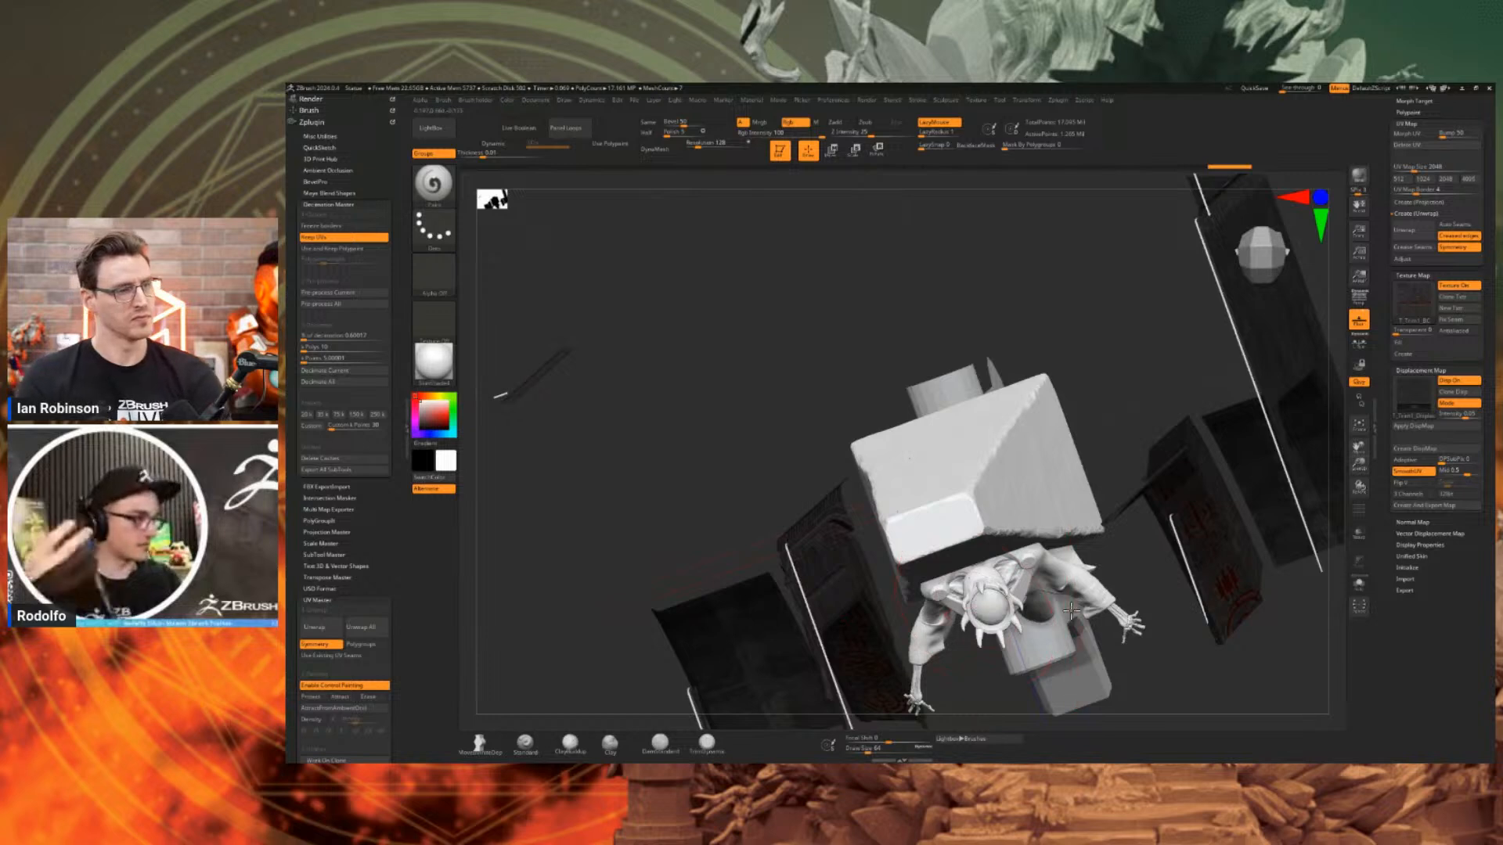
right_drag(1074, 614, 1076, 592)
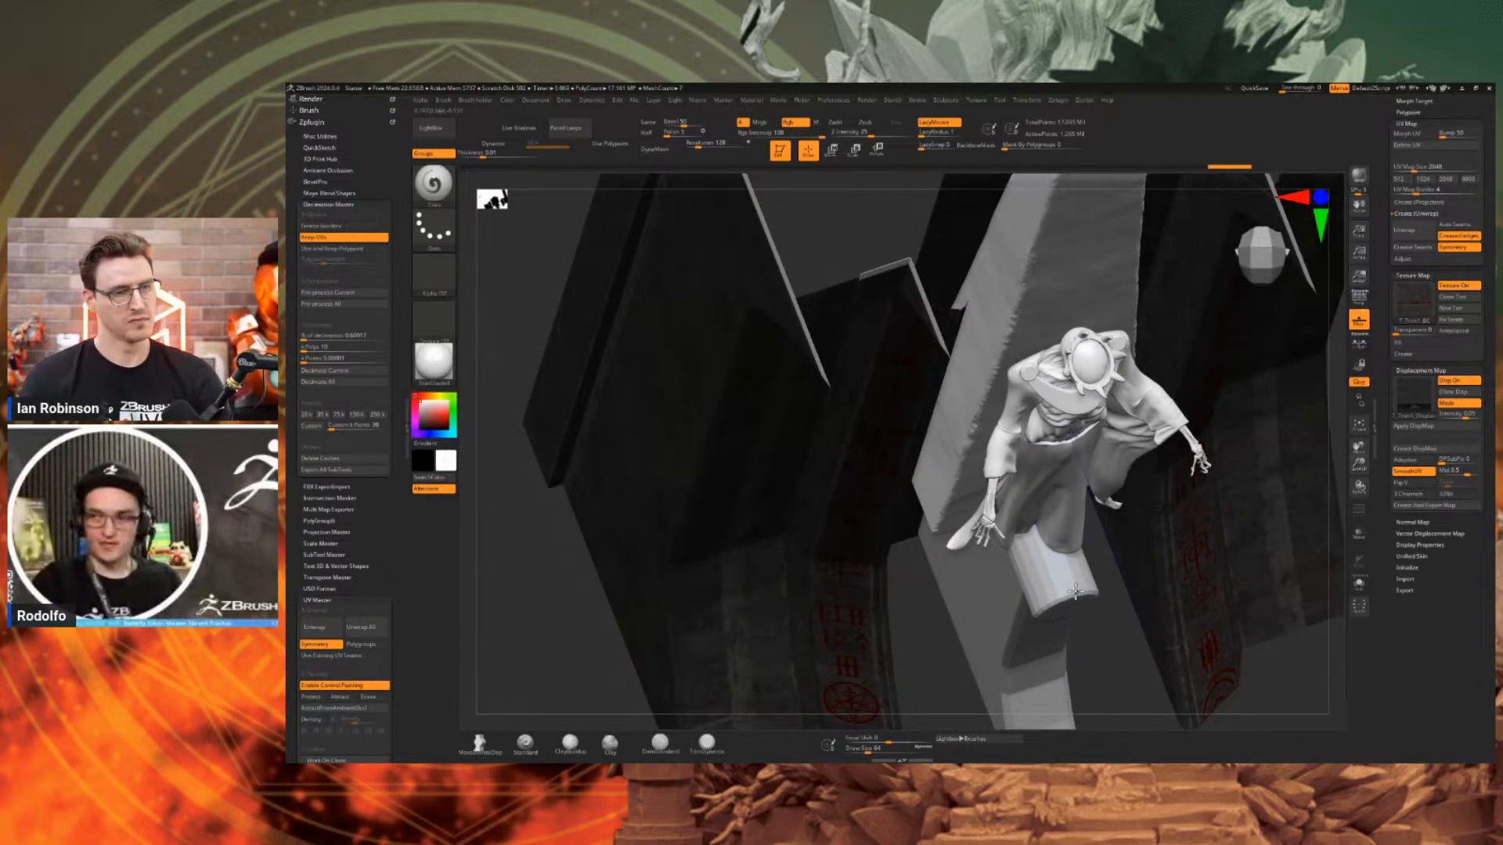
right_drag(1076, 591, 1075, 592)
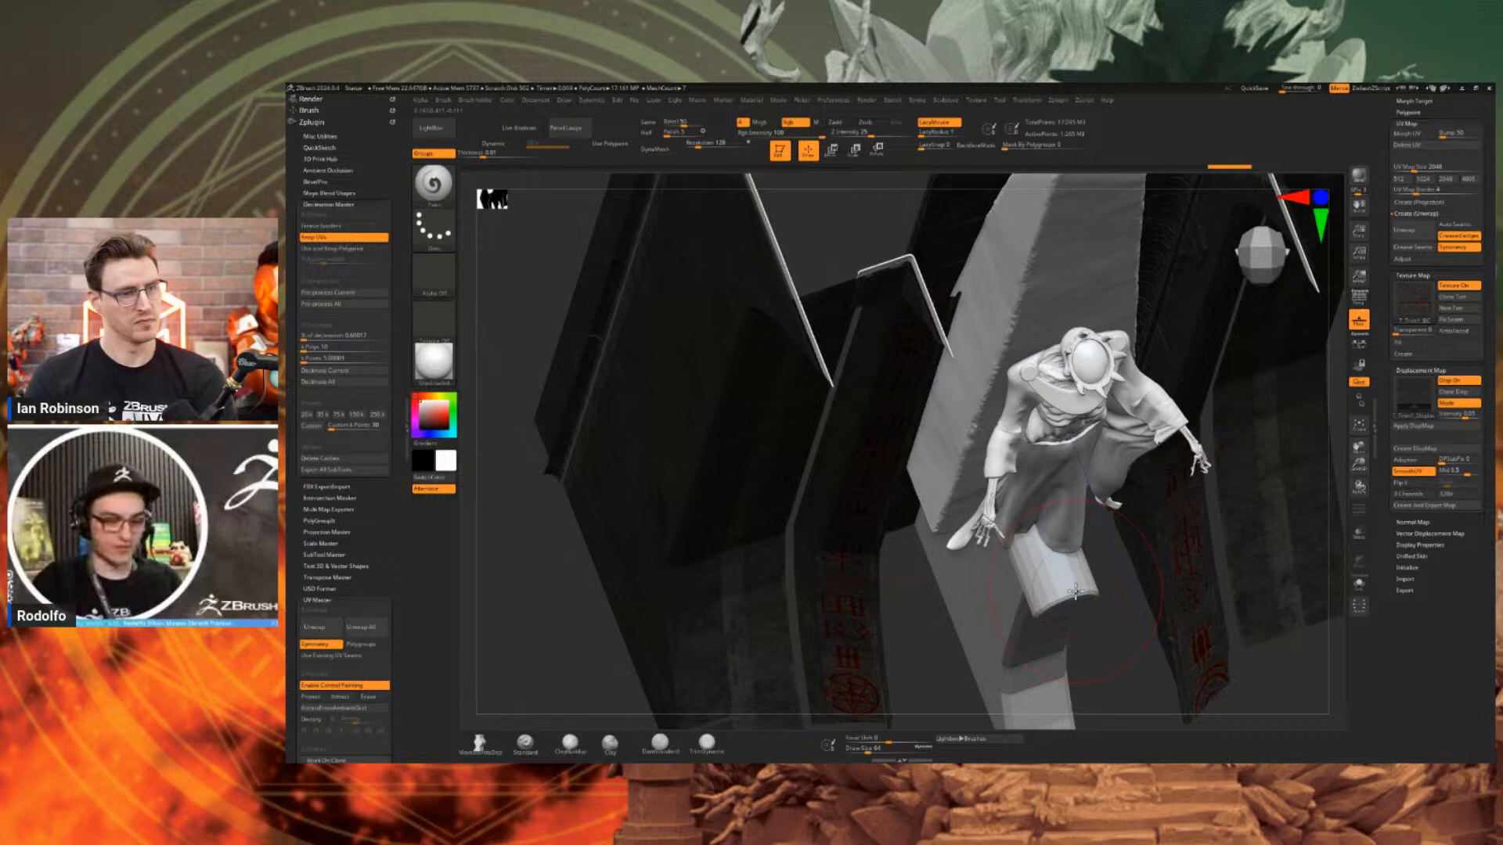
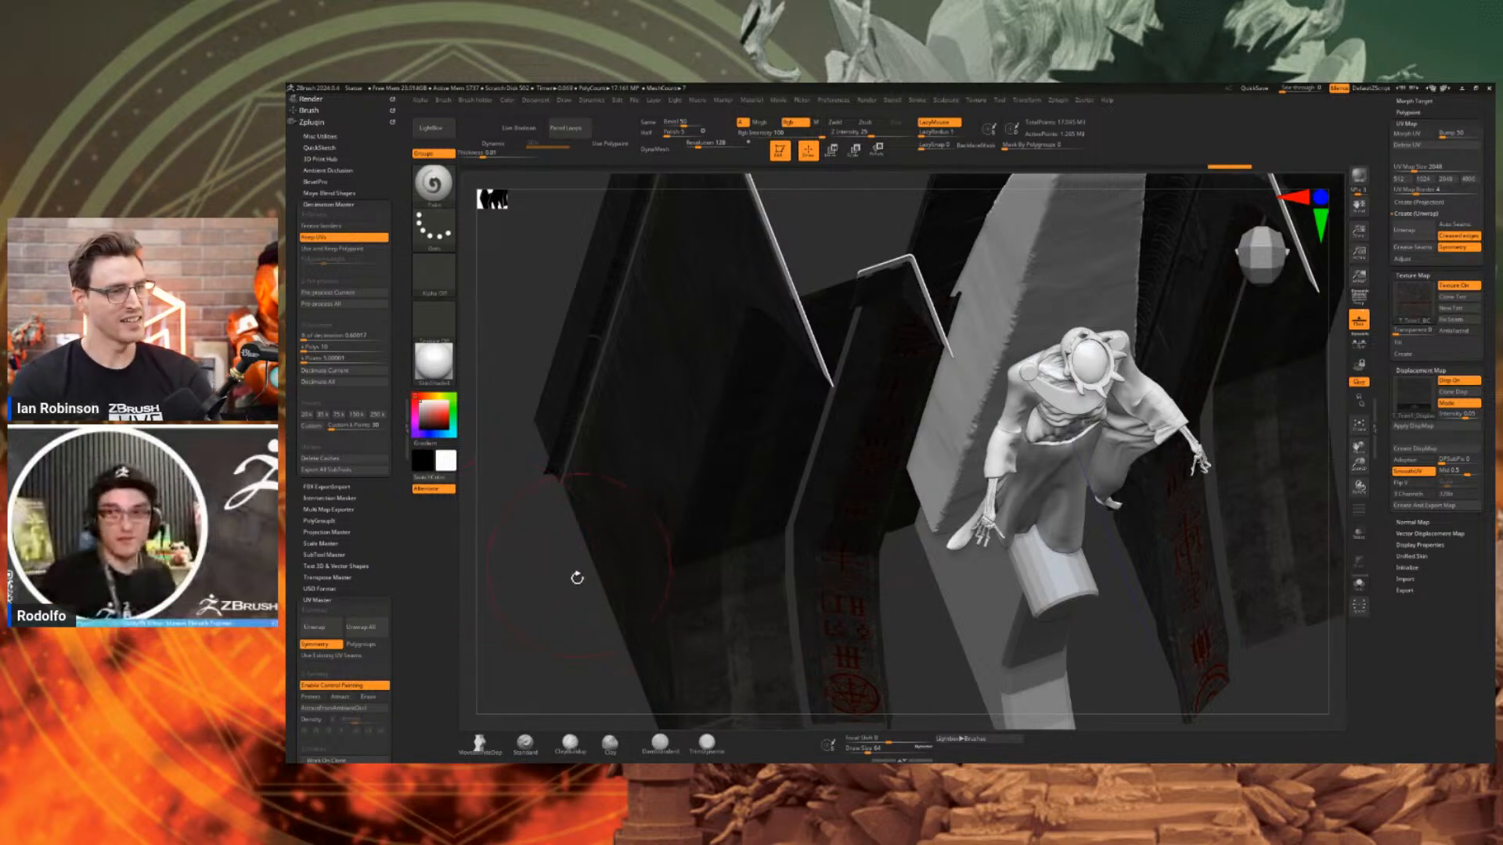
drag(577, 577, 587, 497)
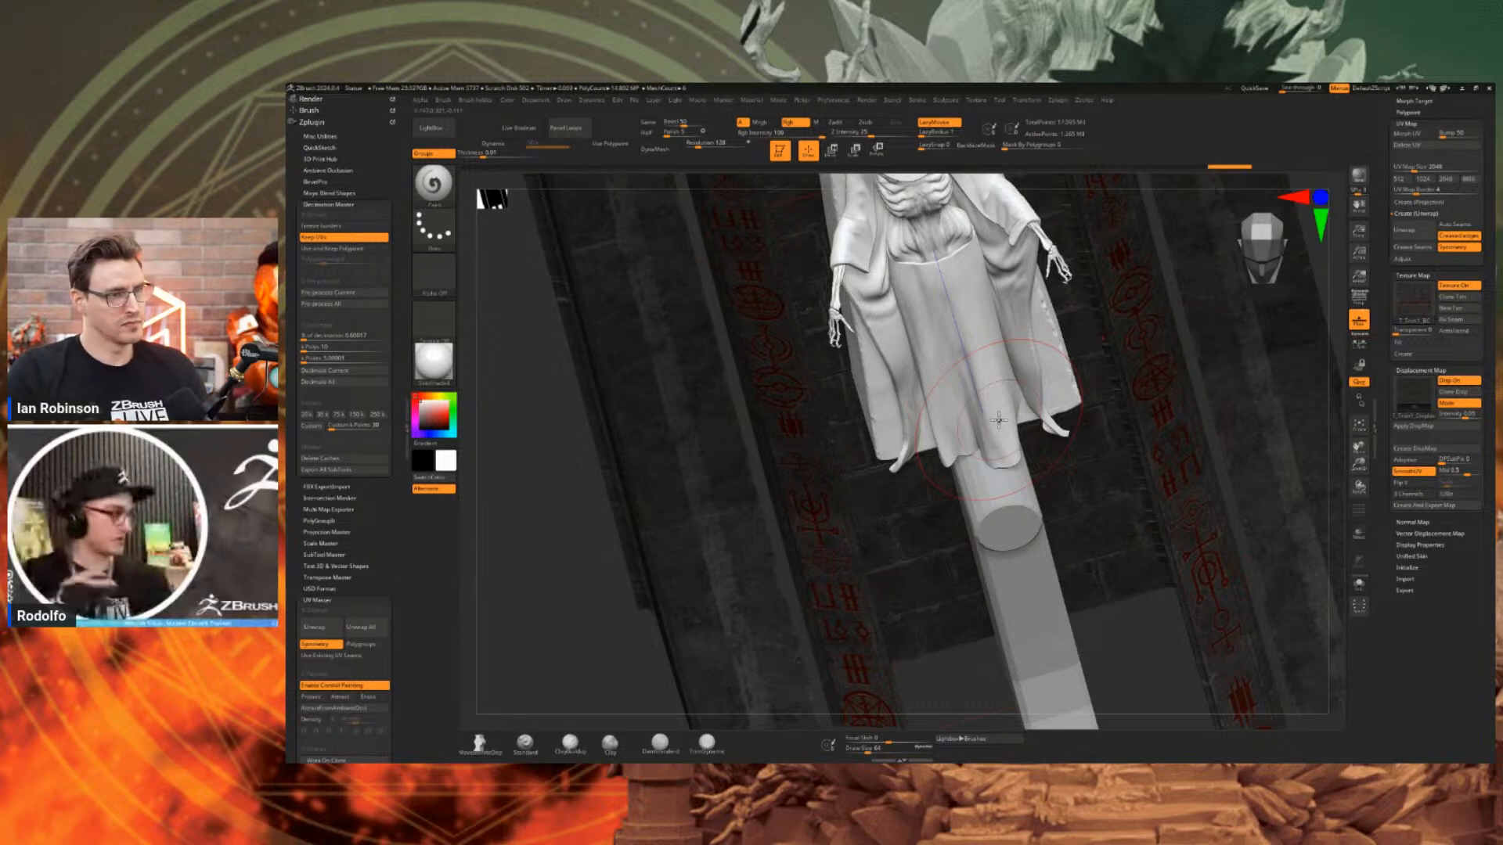
Replace the wall scene with the default sphere project and open the selection of available tools.
click(433, 128)
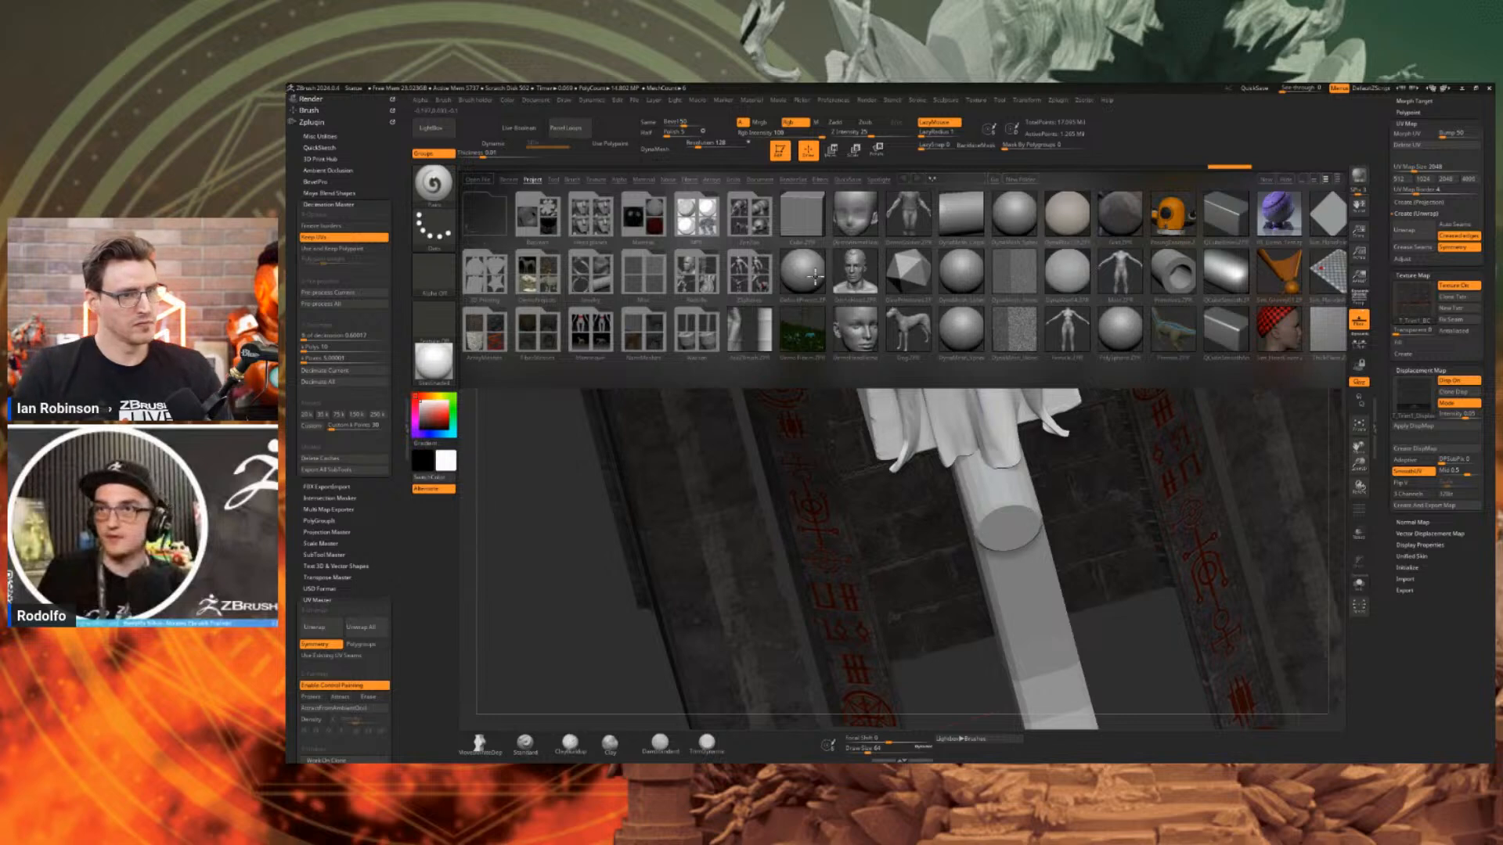
double_click(814, 274)
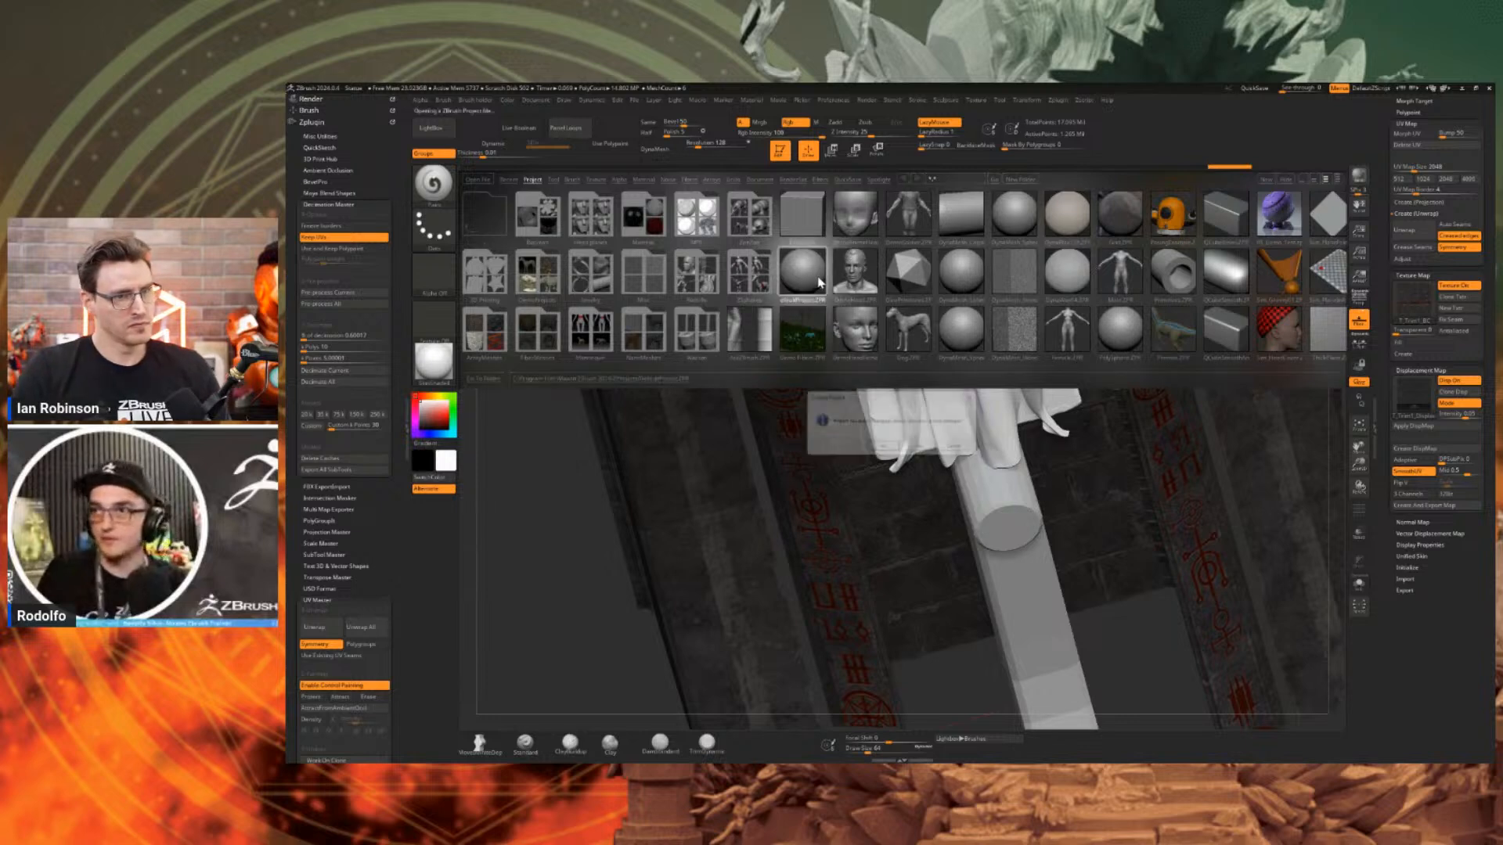
click(927, 450)
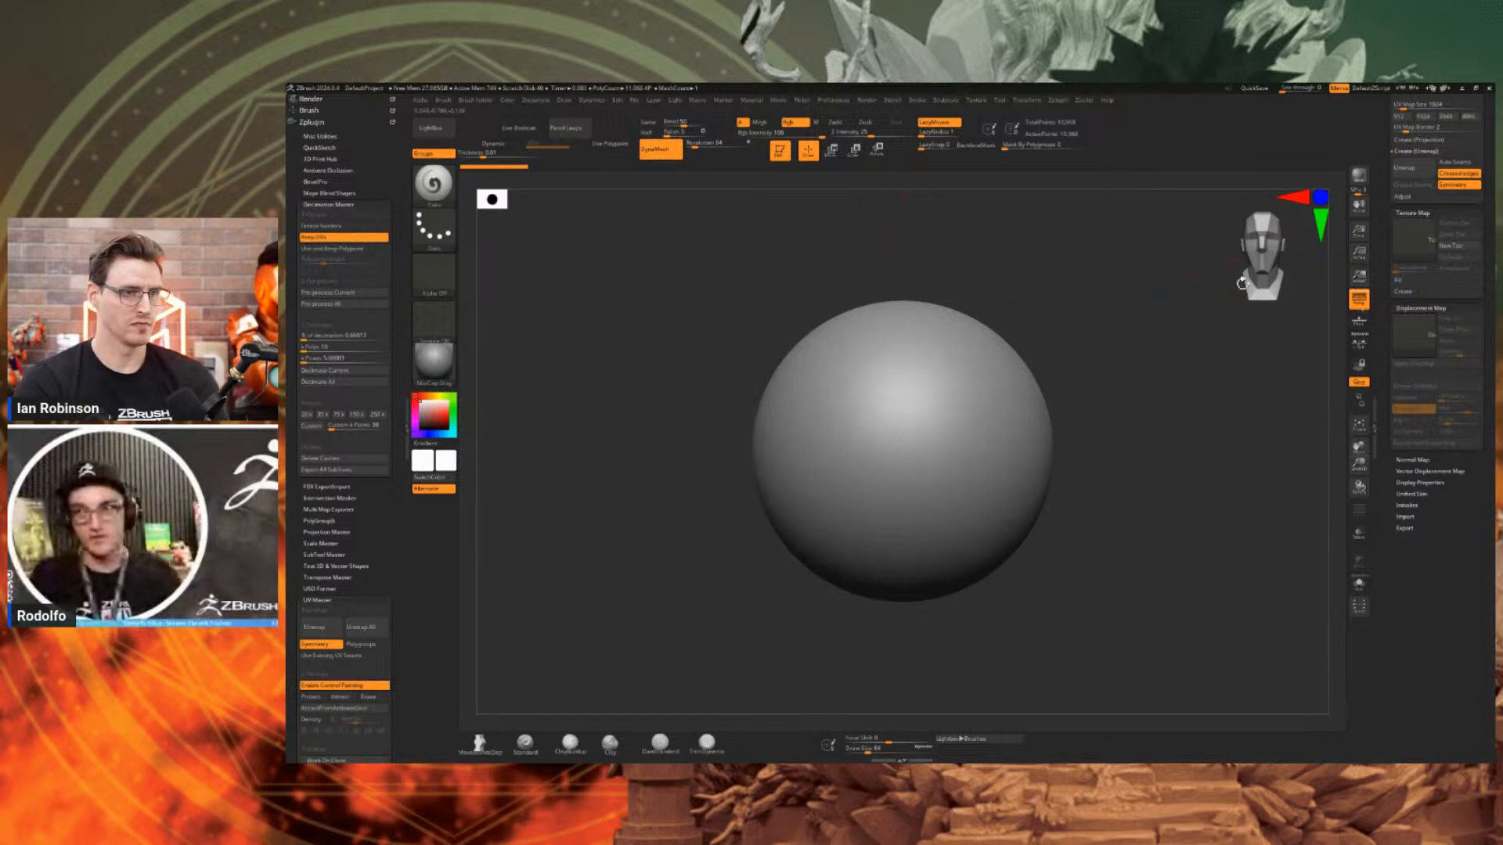
drag(1386, 195, 1388, 418)
click(1413, 229)
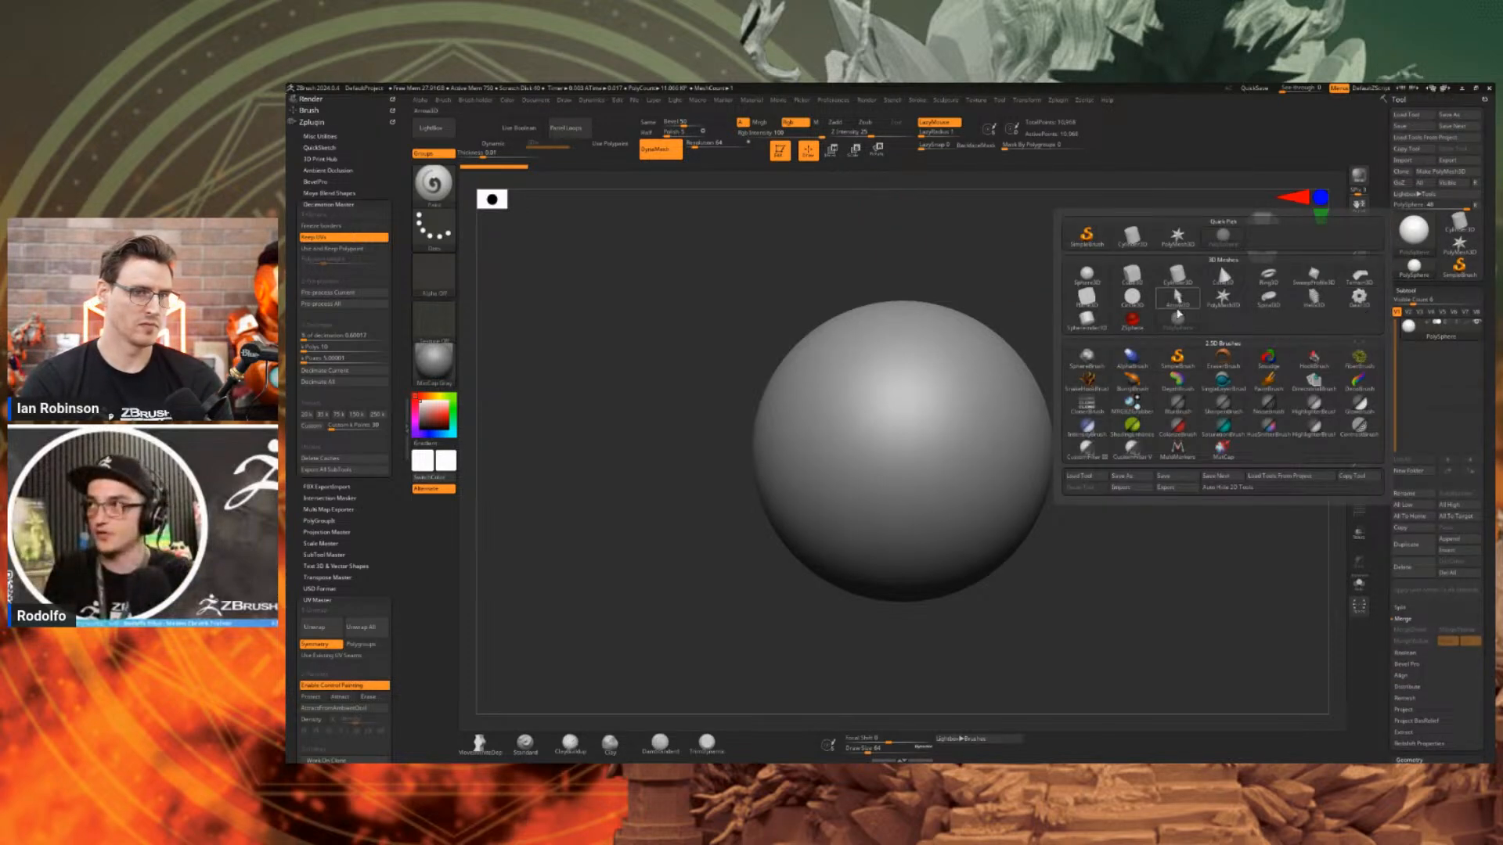
key(super+d)
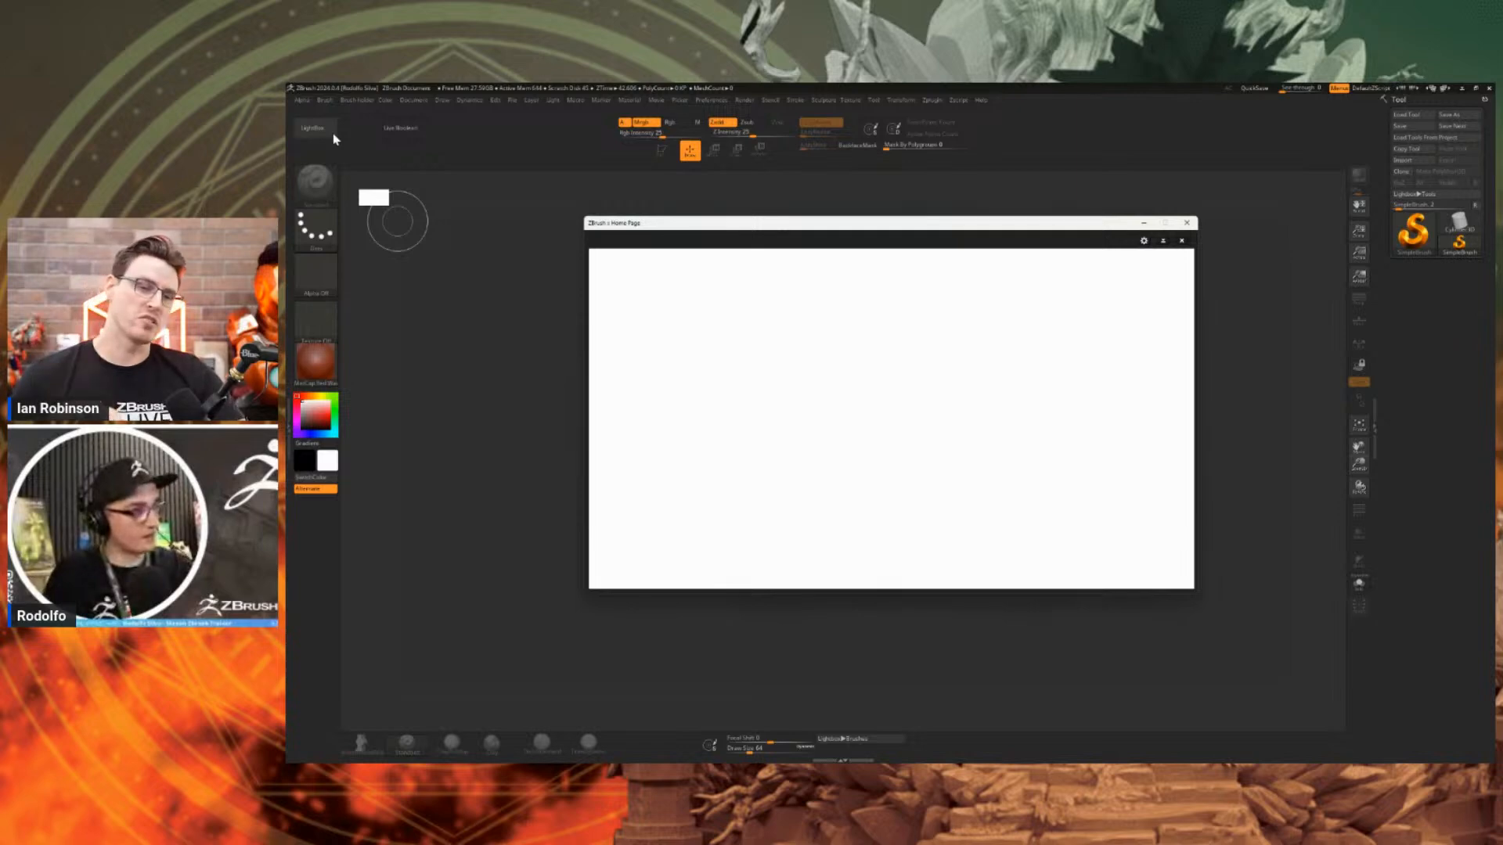
Dismiss the home page and startup note, and load the DynaMesh_Sphere_128 project.
click(1187, 223)
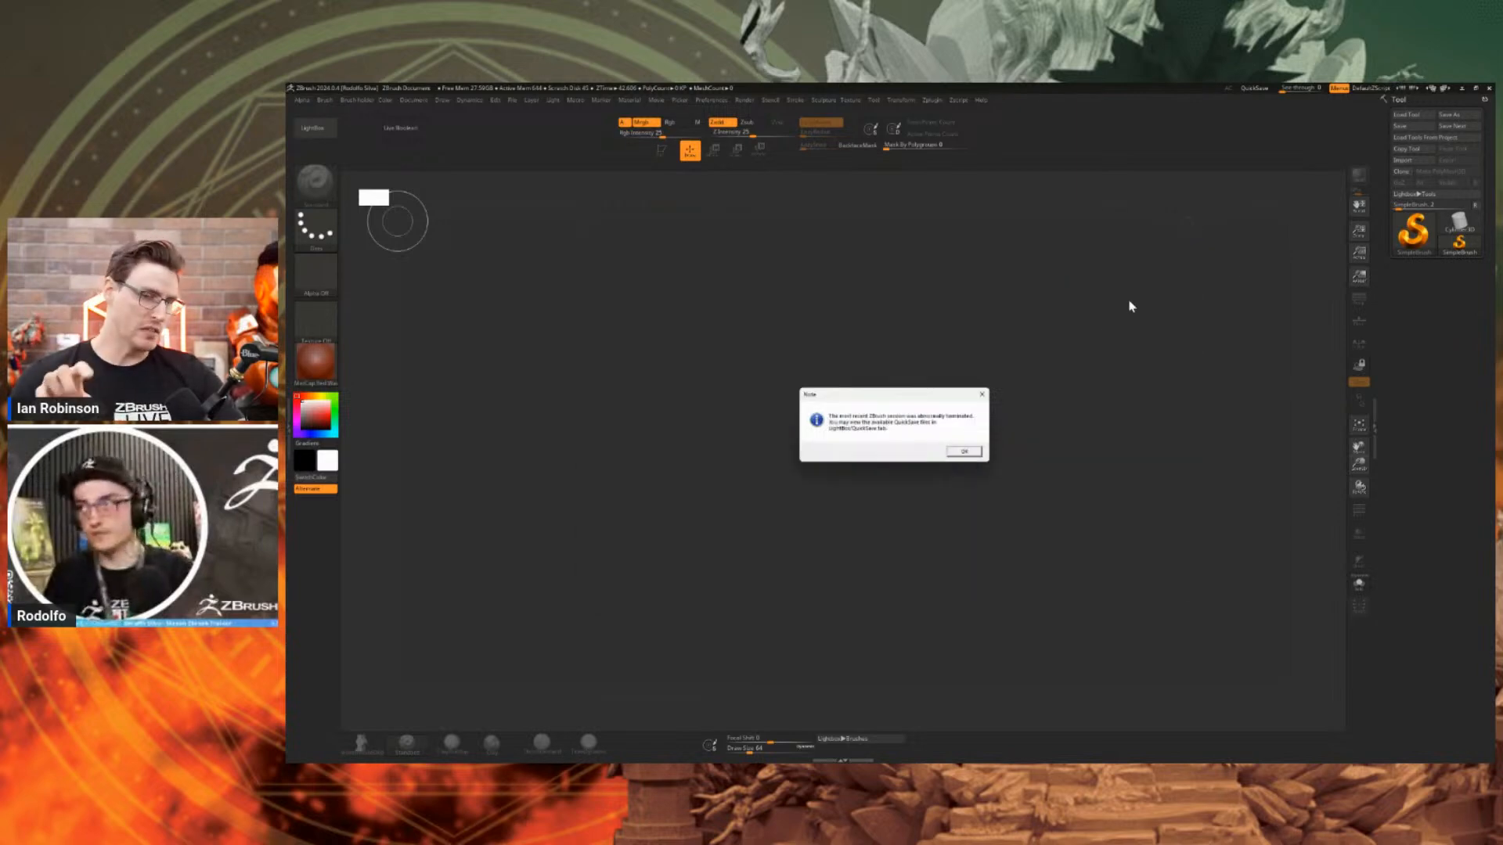
click(963, 452)
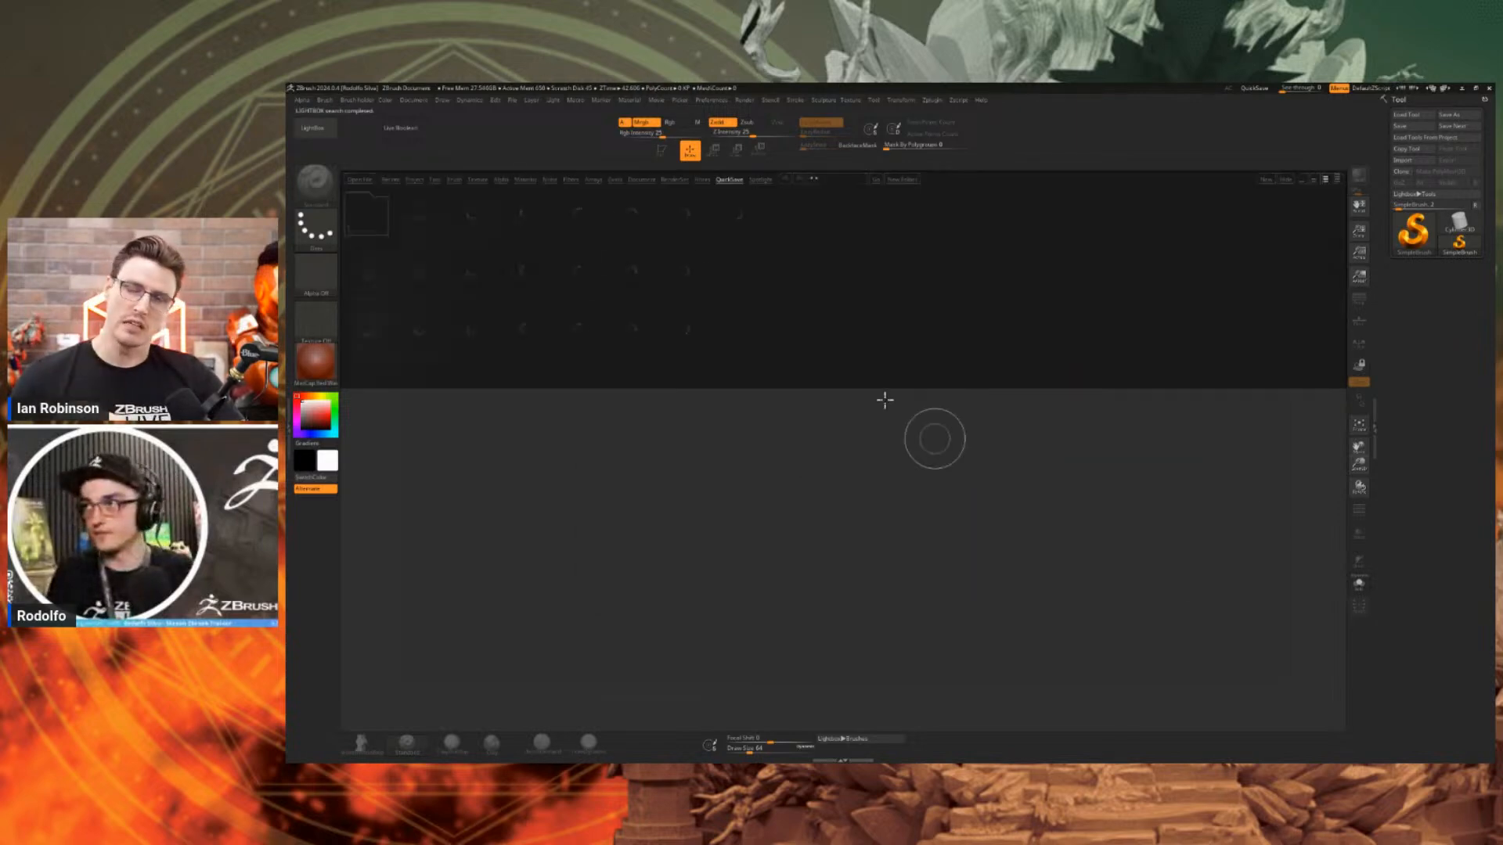
click(325, 130)
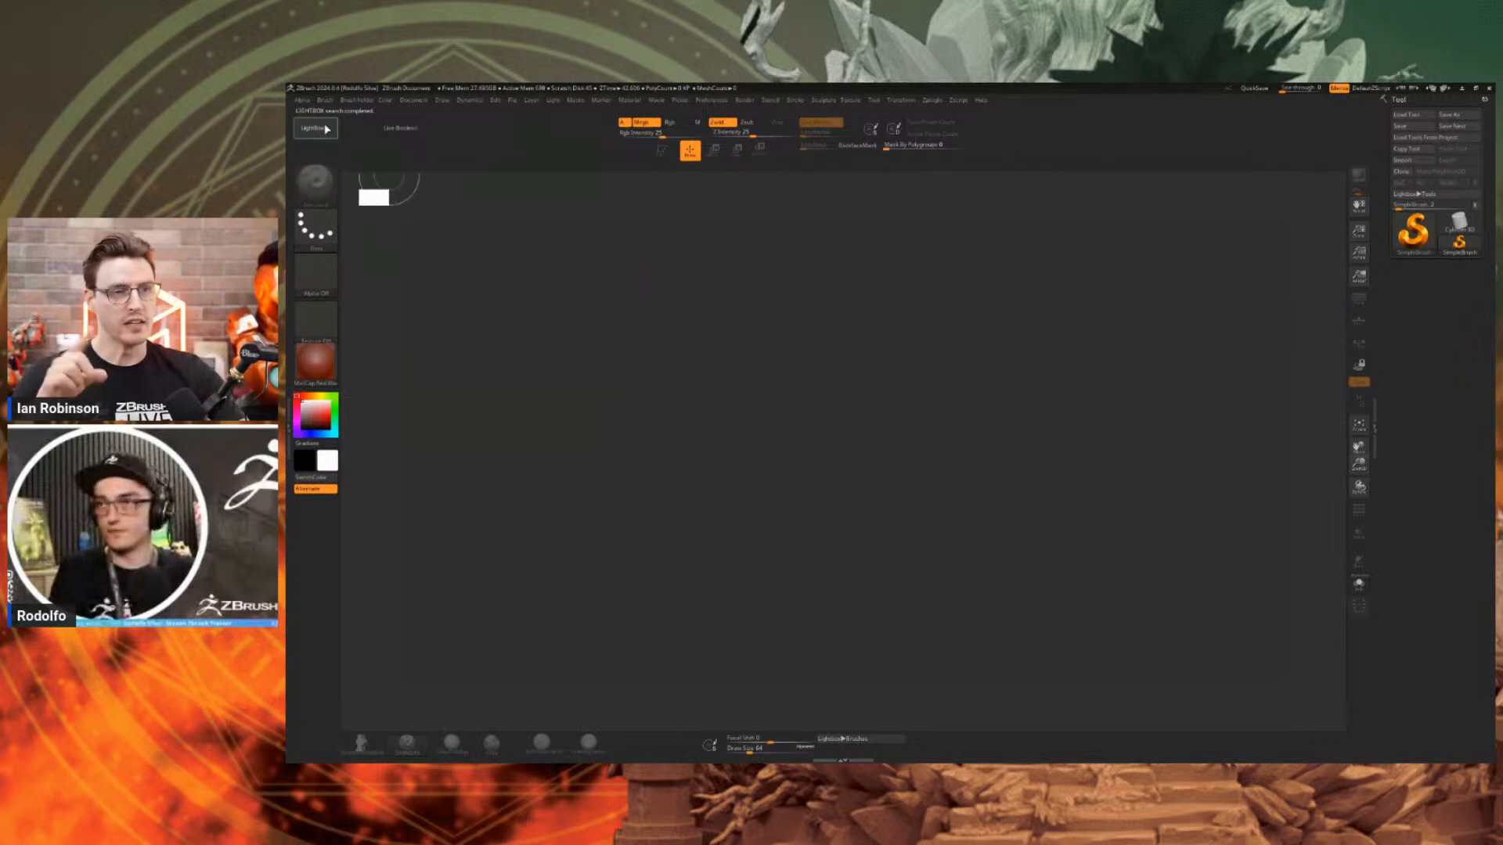
click(327, 130)
click(414, 179)
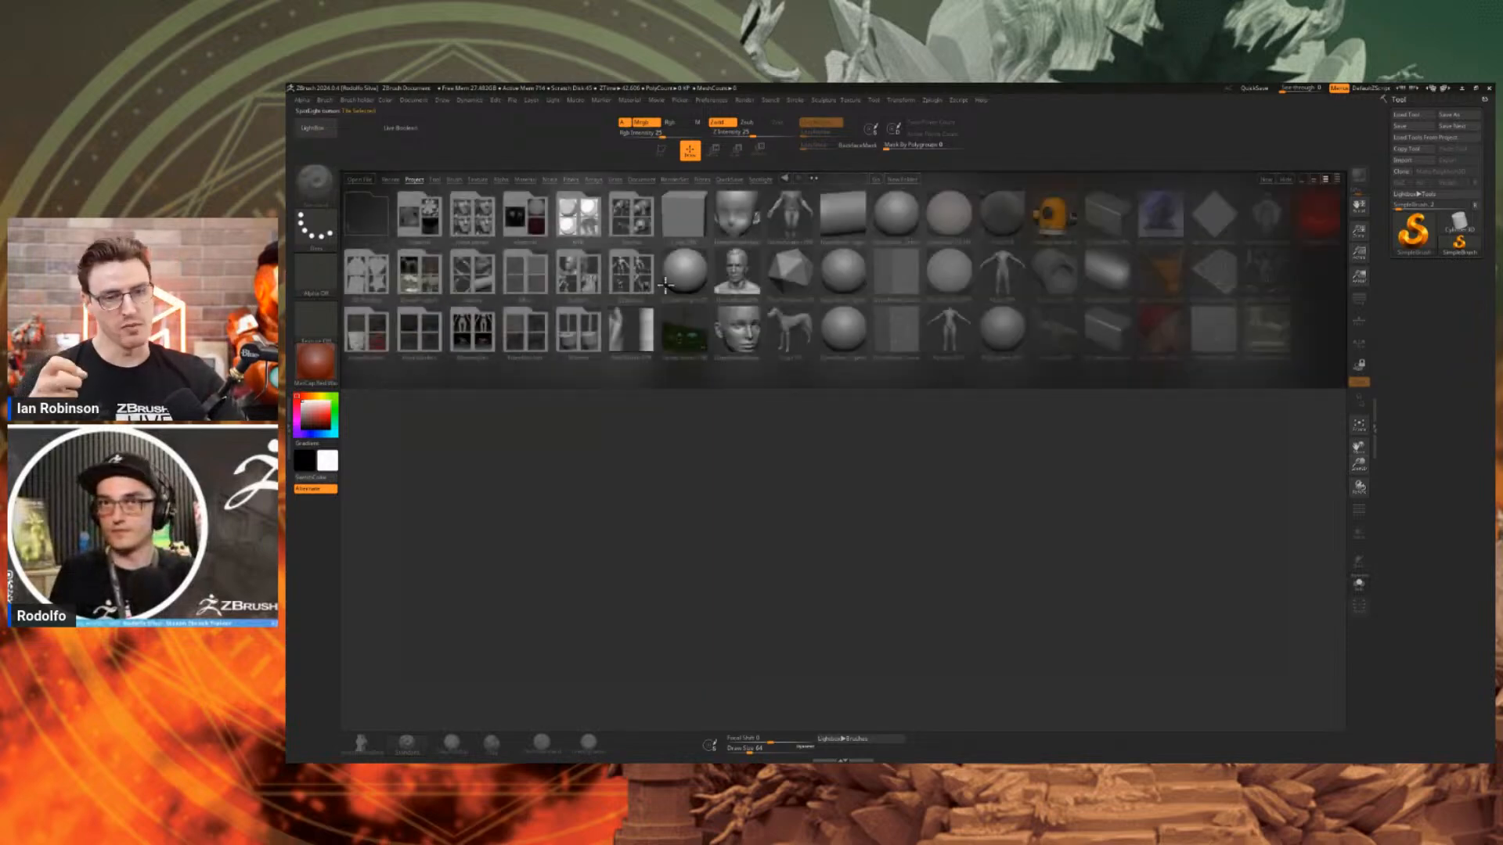
double_click(836, 289)
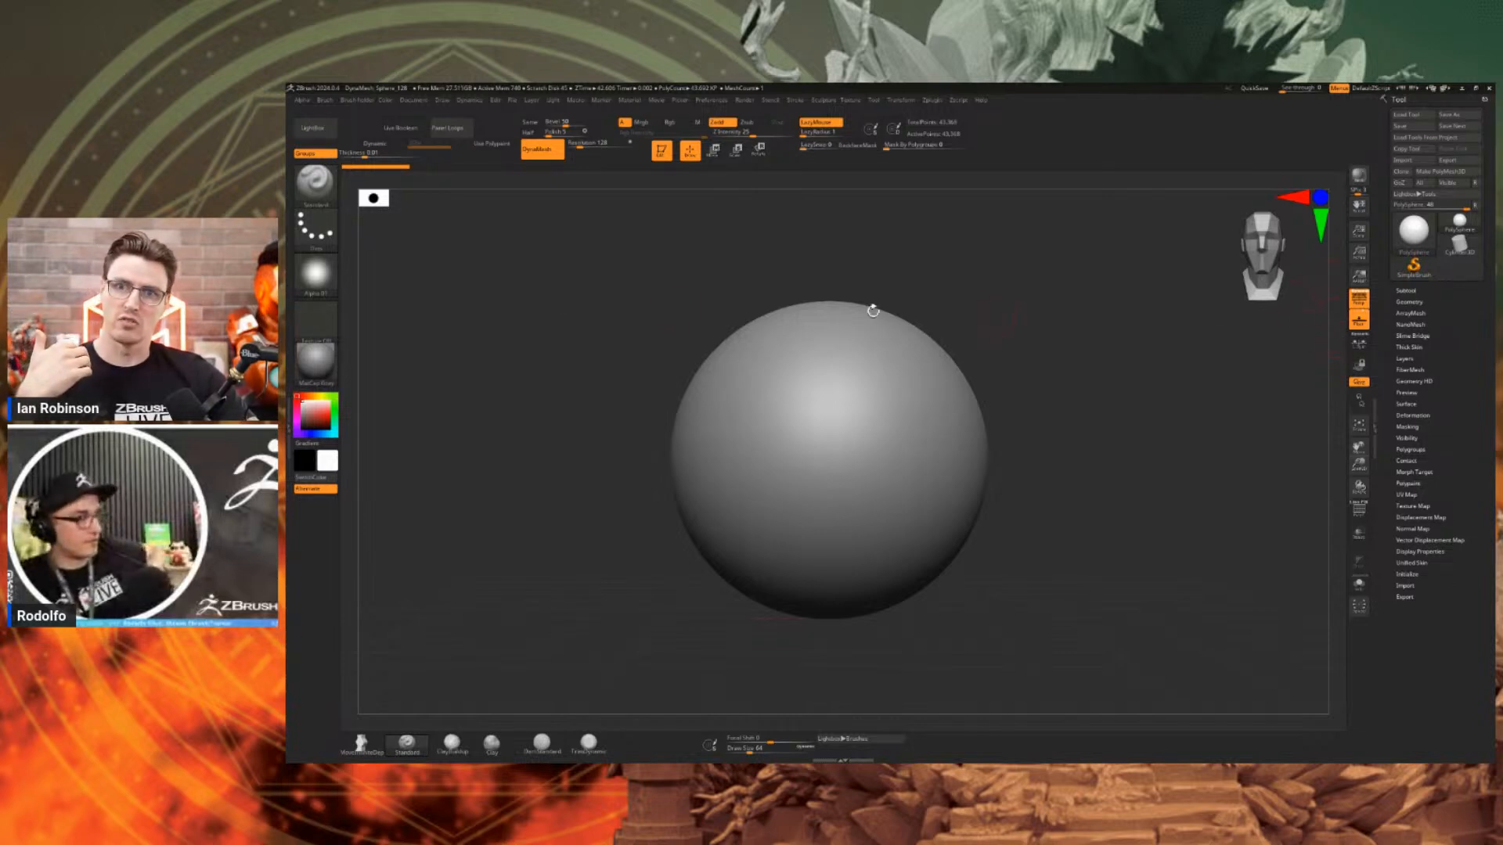
Swap the sphere for a ZSphere as the active tool and view it from a slightly turned angle.
mouse_move(316, 364)
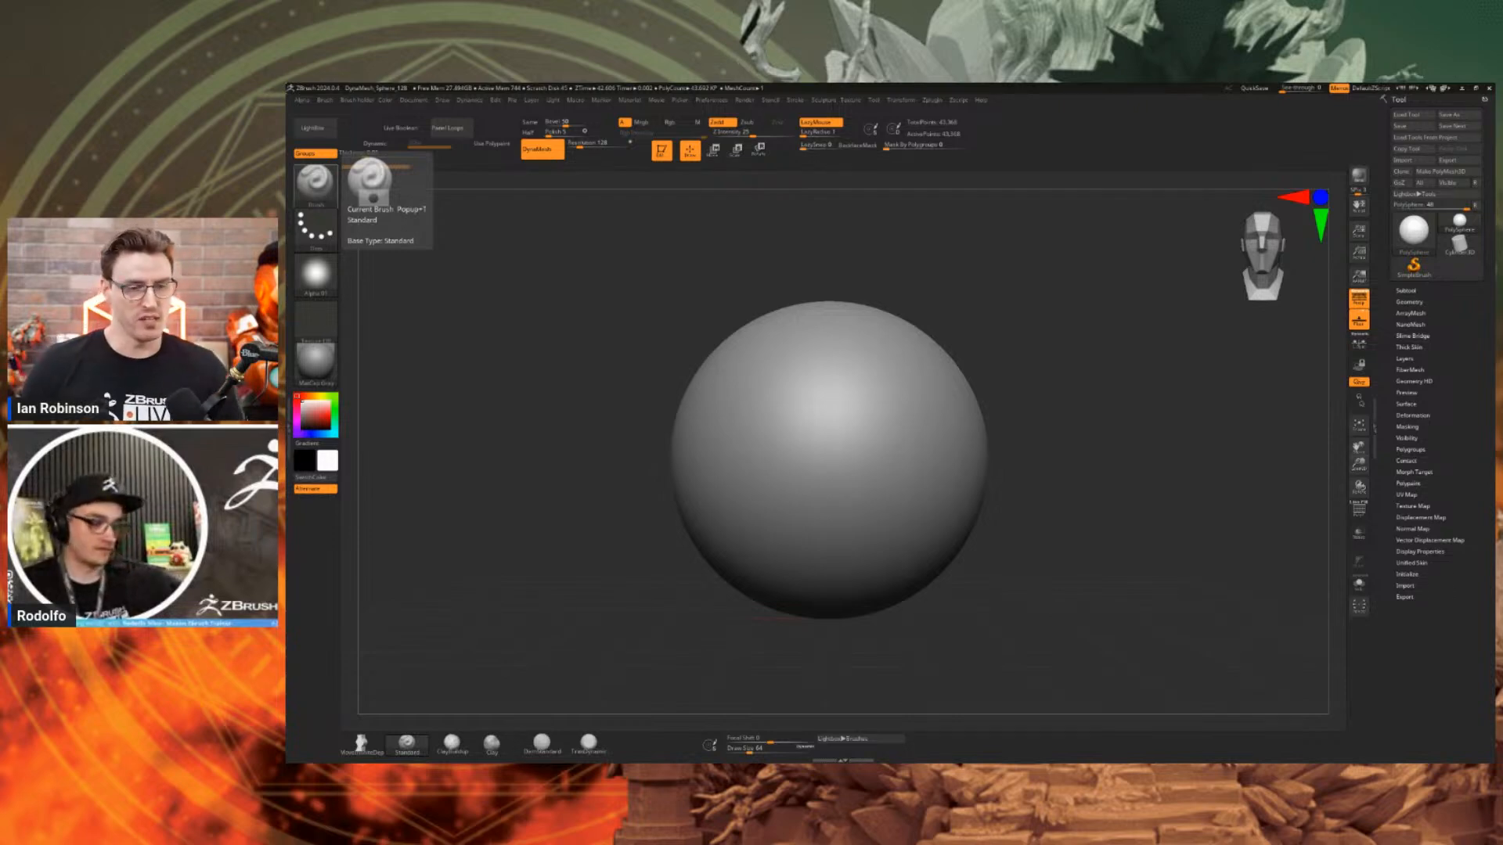
click(1418, 246)
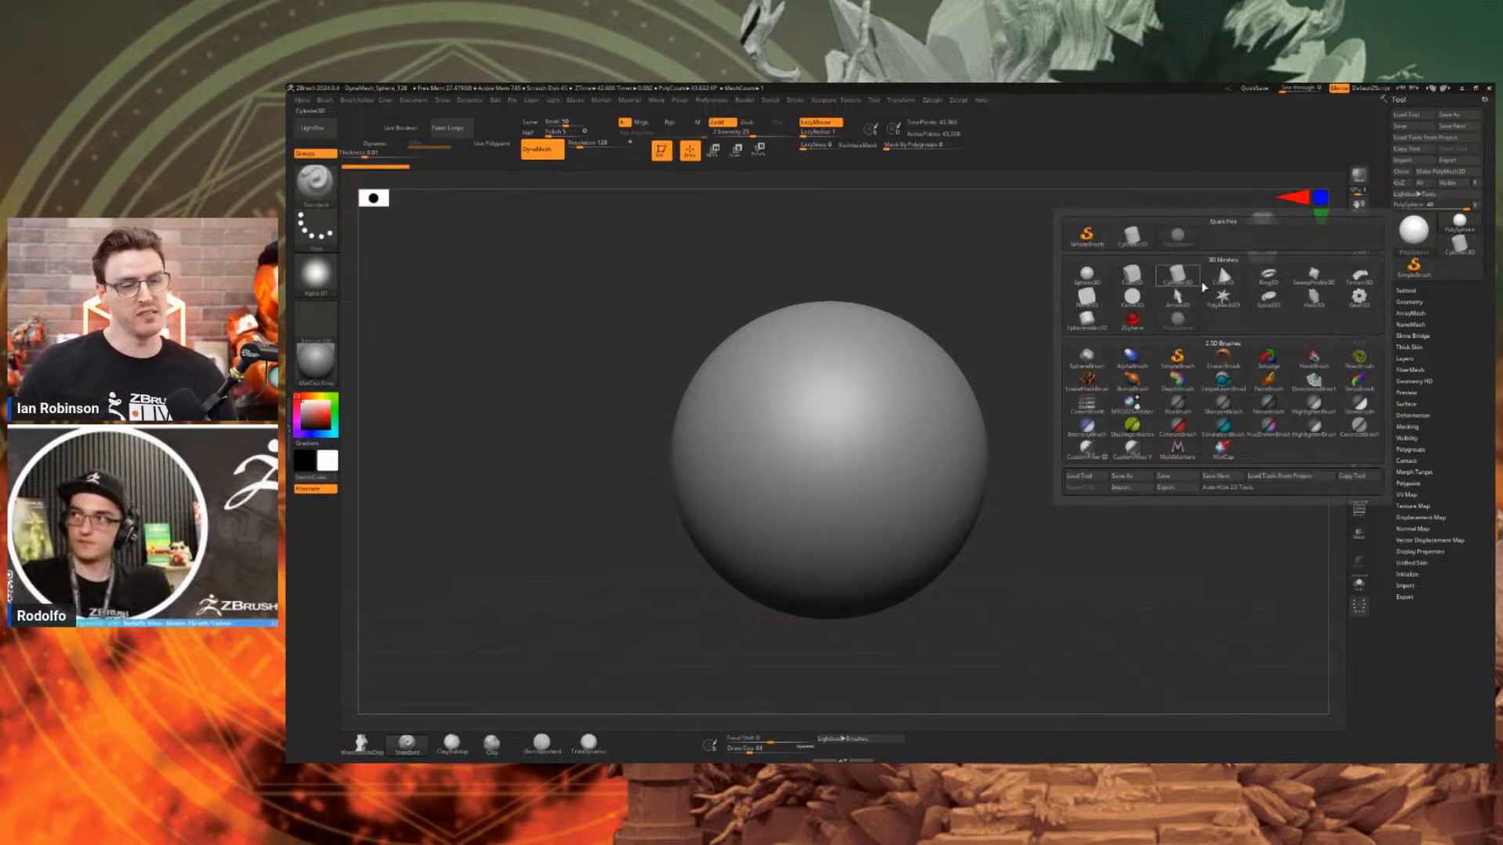
click(1132, 318)
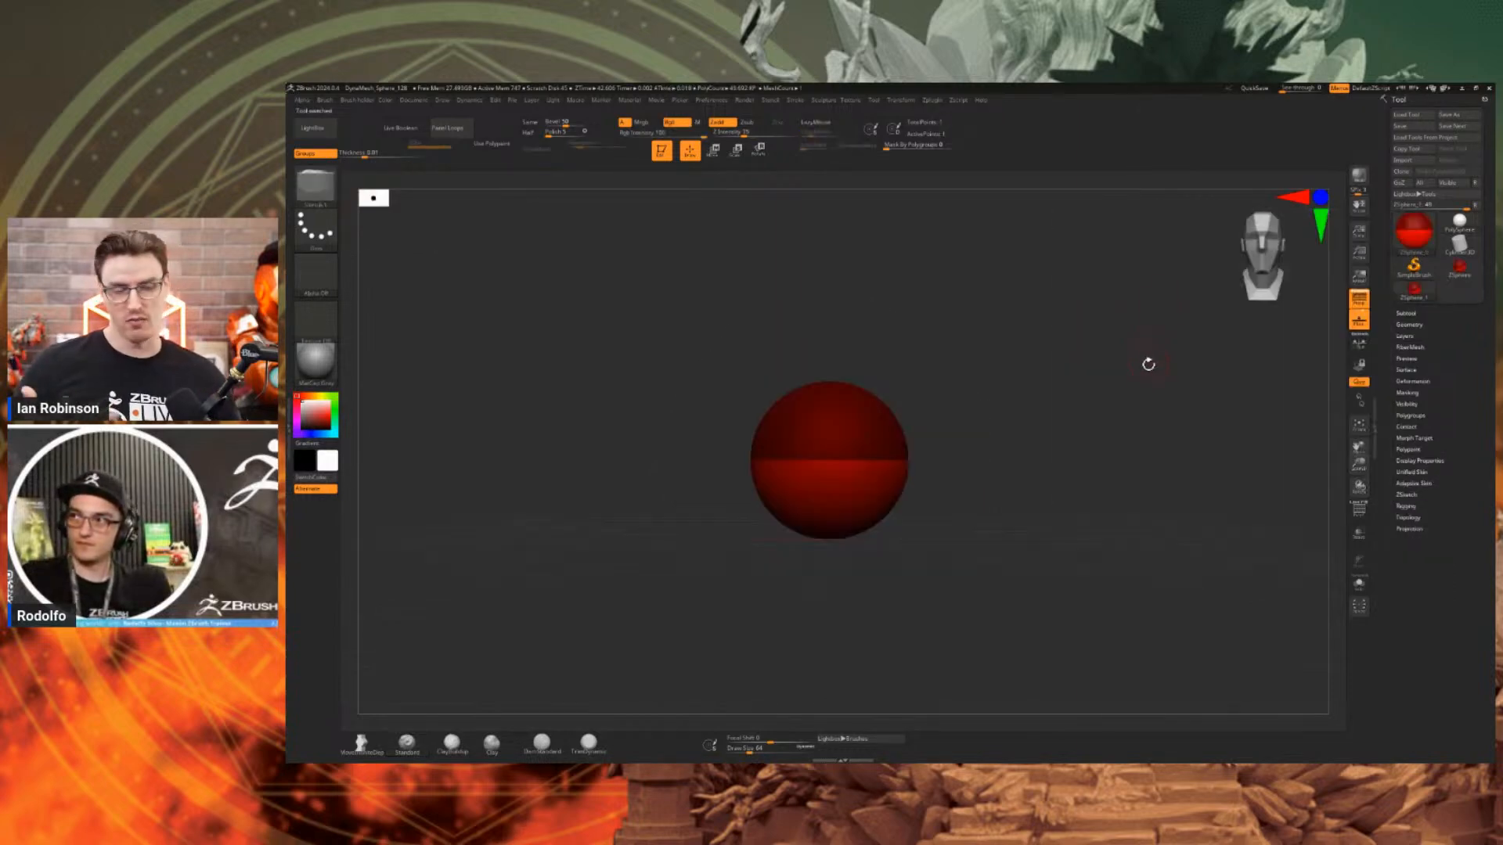
drag(1148, 364, 997, 479)
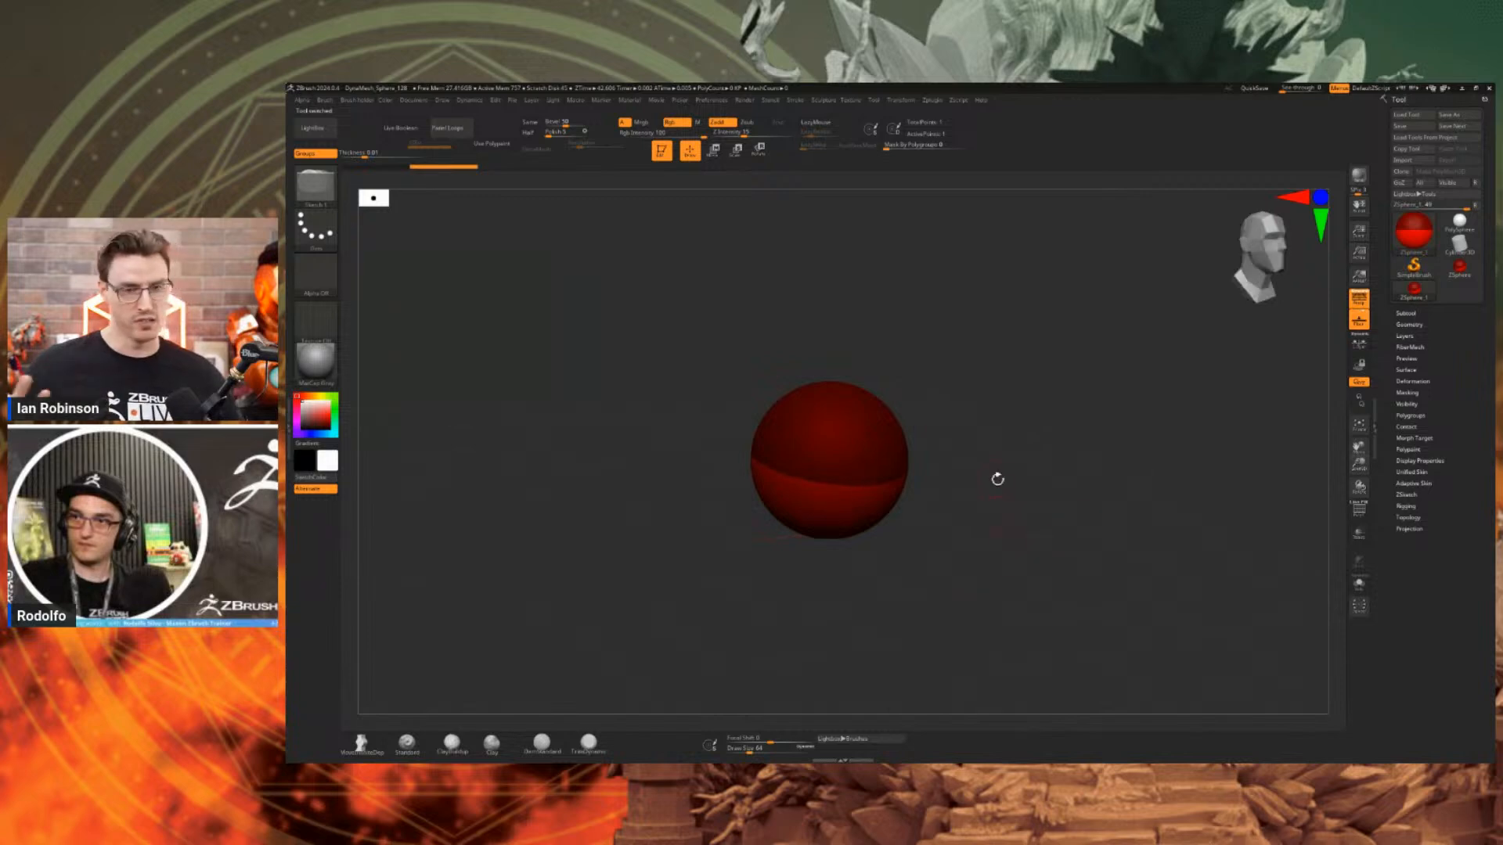